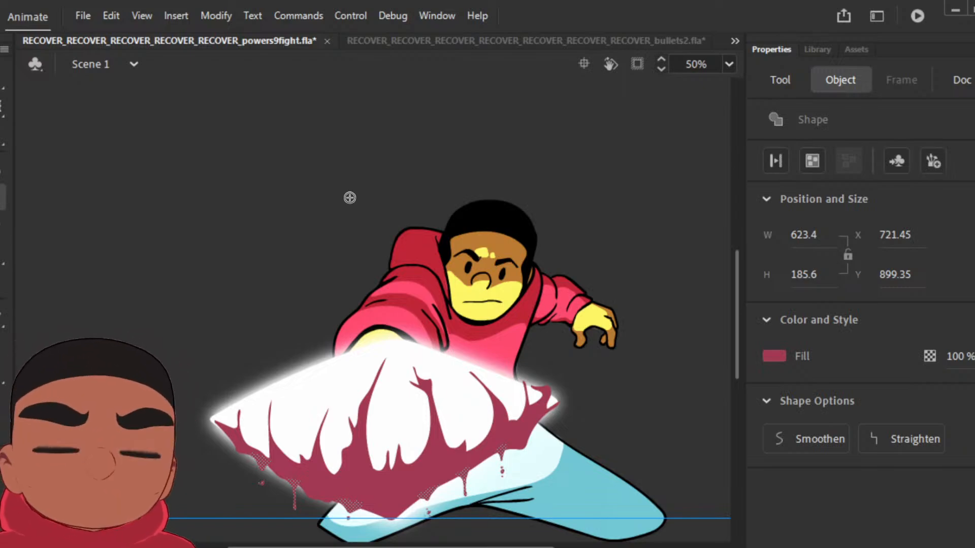
Step: Play back the punch animation and clip the artwork that extends outside the stage
key(Escape)
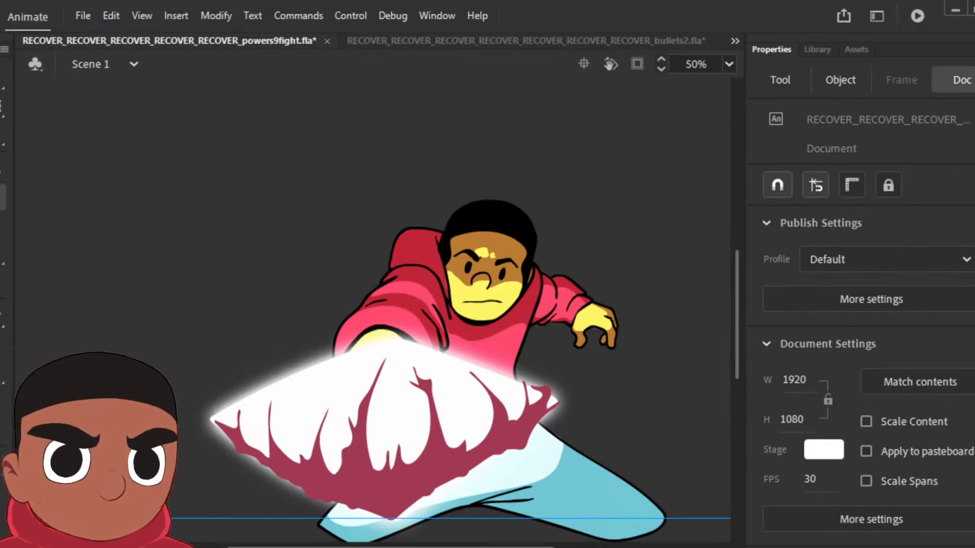
key(Return)
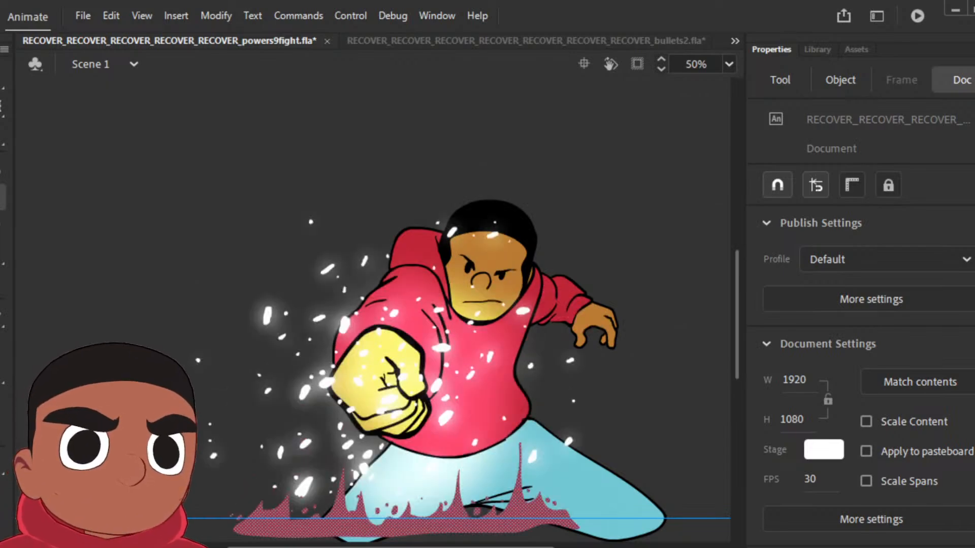
click(638, 64)
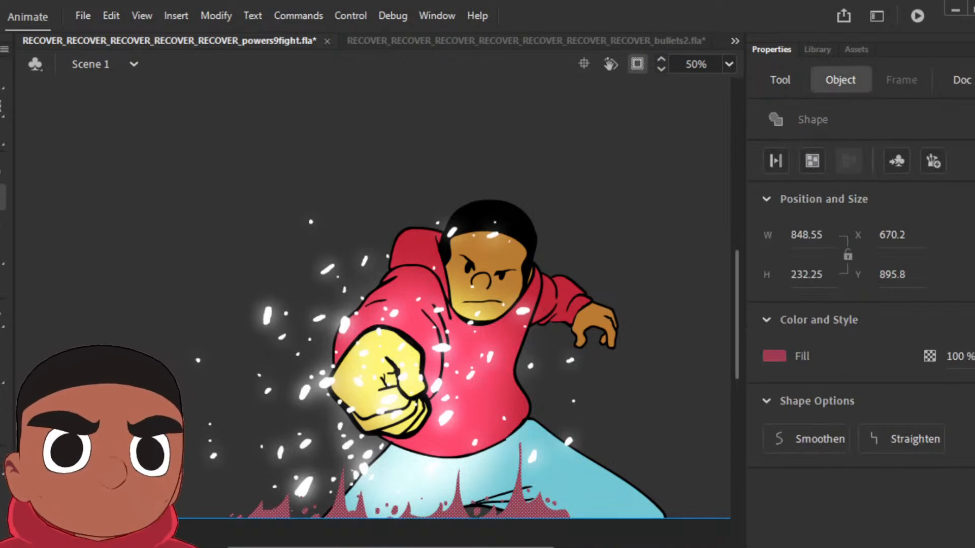
key(Return)
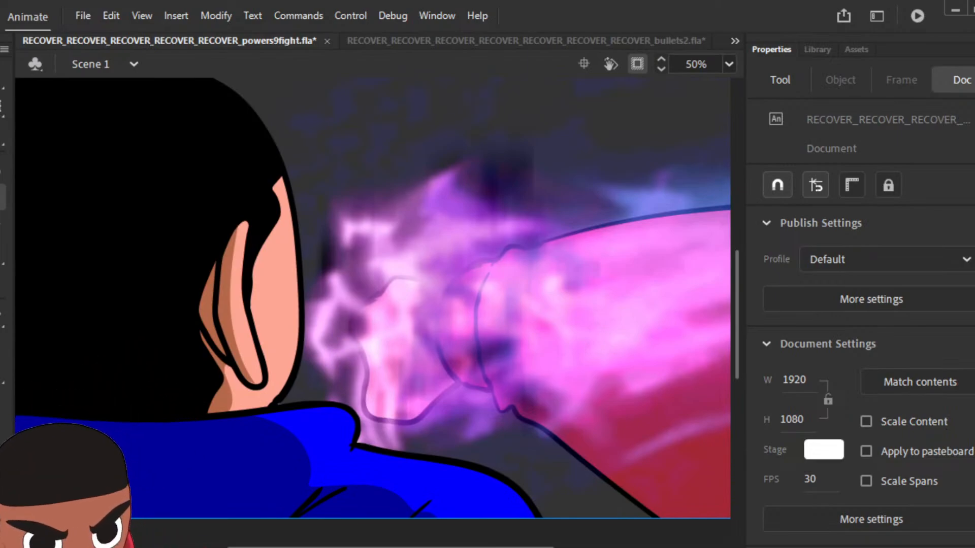
Step: Ink the punching character's head, hairline, ear and face profile over the green sketch using the Classic Brush in black
key(ctrl+minus)
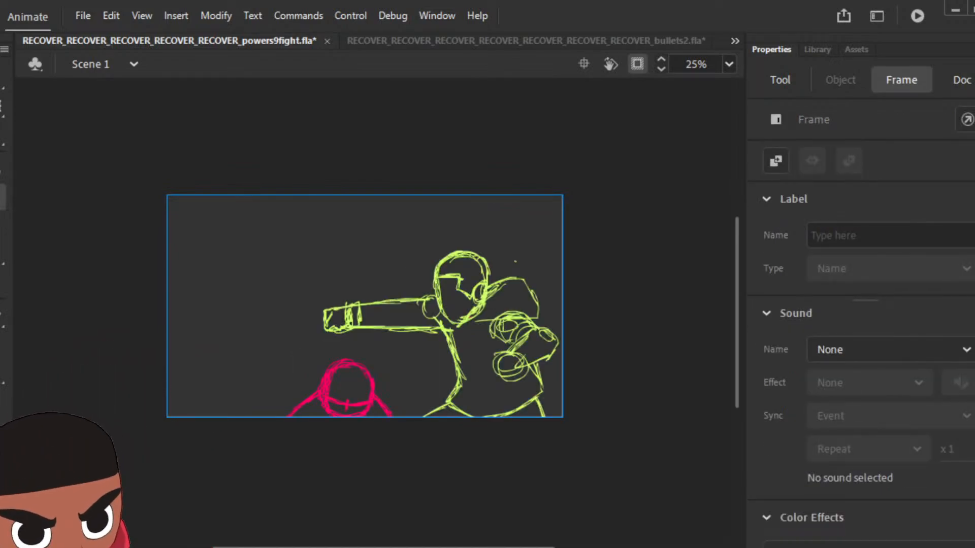
key(ctrl+equal)
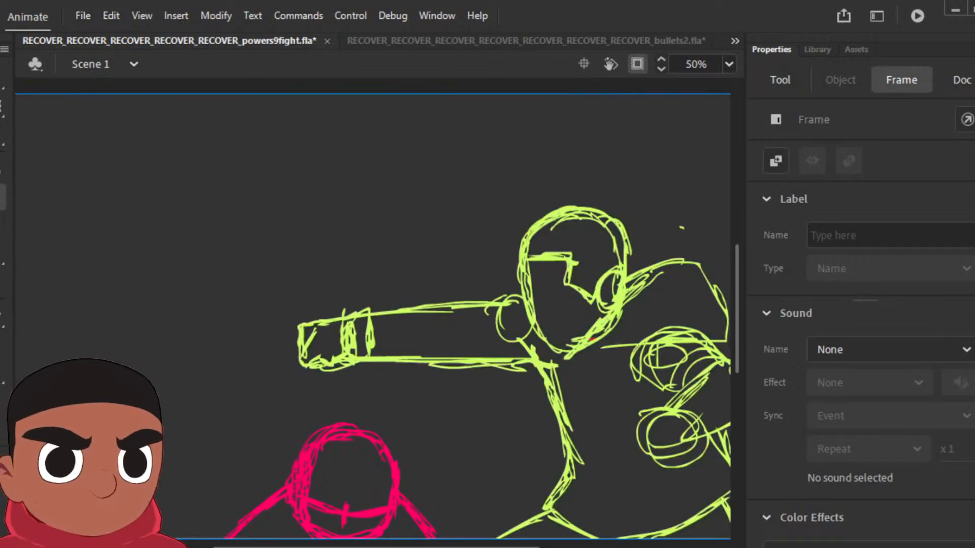
mouse_move(648, 322)
mouse_down()
mouse_move(546, 333)
mouse_move(536, 325)
mouse_up()
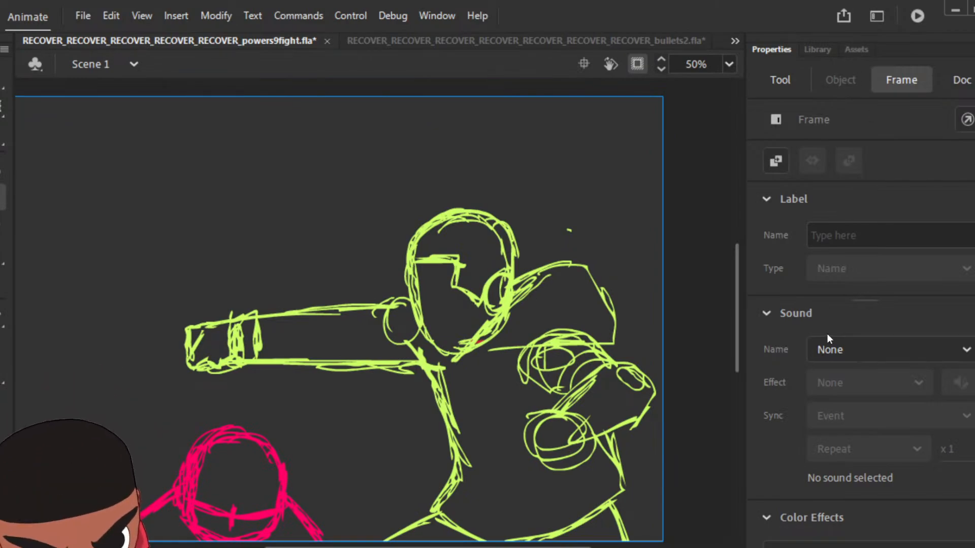
key(v)
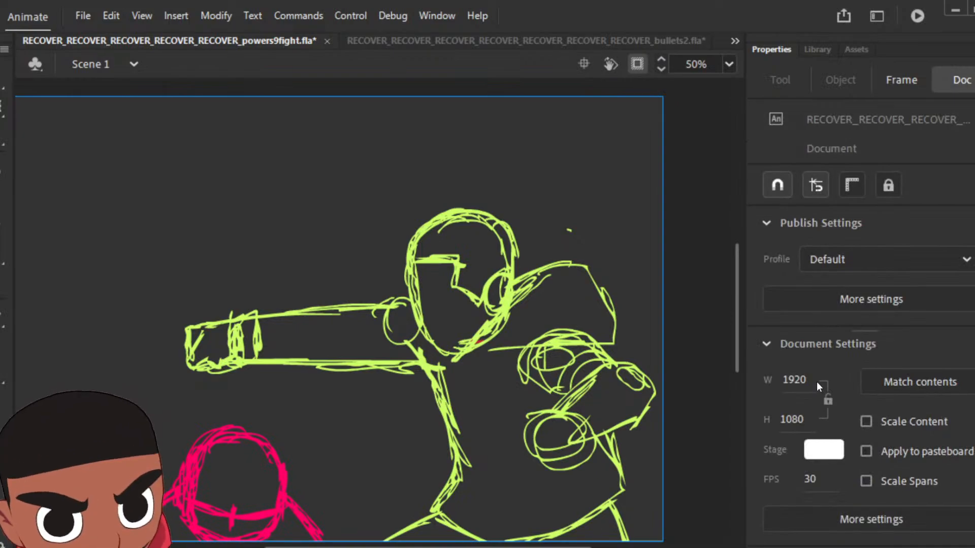
key(b)
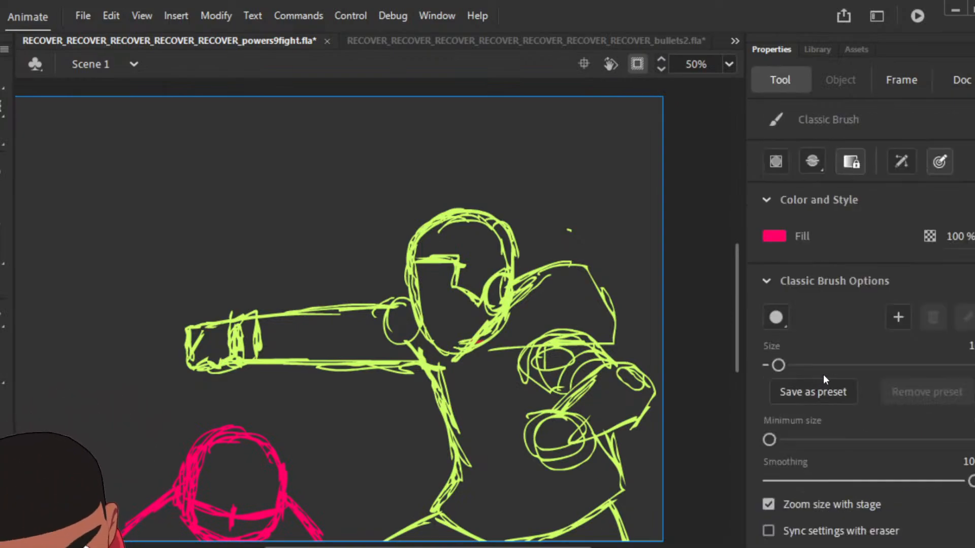
click(769, 233)
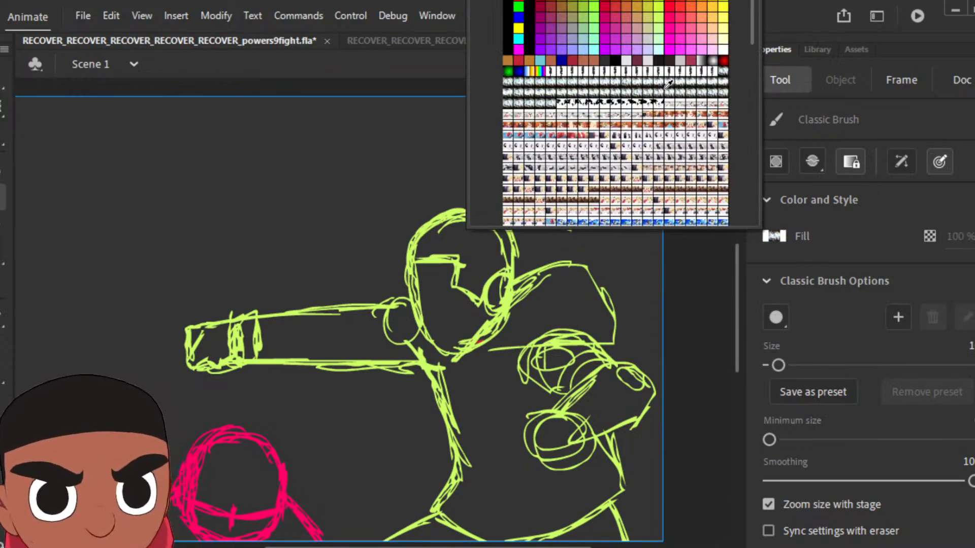
click(616, 61)
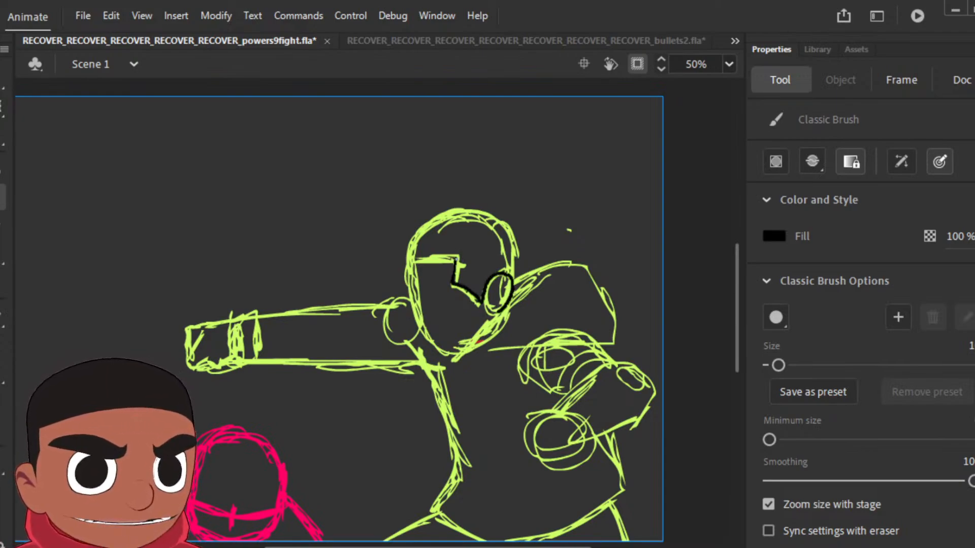
drag(499, 312, 492, 315)
mouse_move(455, 261)
mouse_down()
mouse_move(407, 257)
mouse_move(409, 242)
mouse_move(436, 218)
mouse_move(487, 215)
mouse_up()
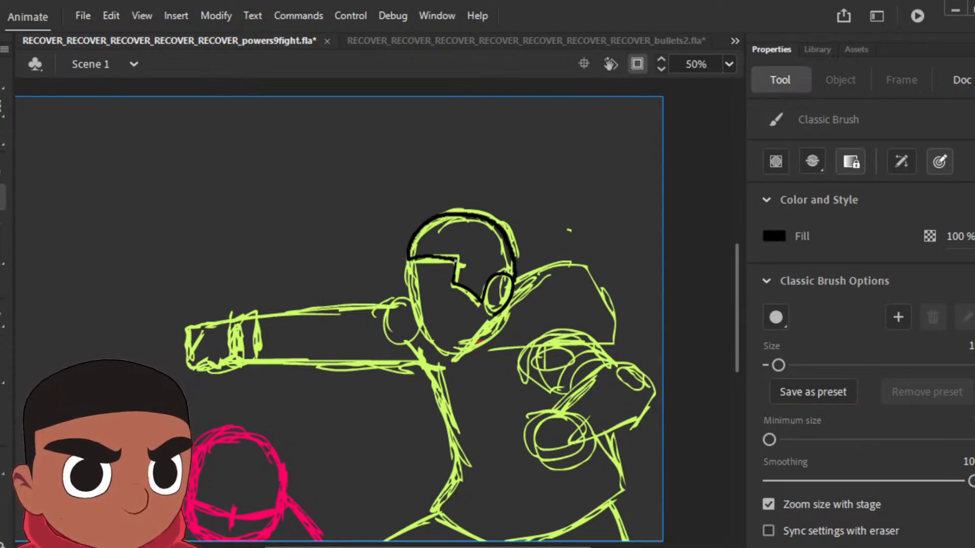
drag(410, 256, 414, 305)
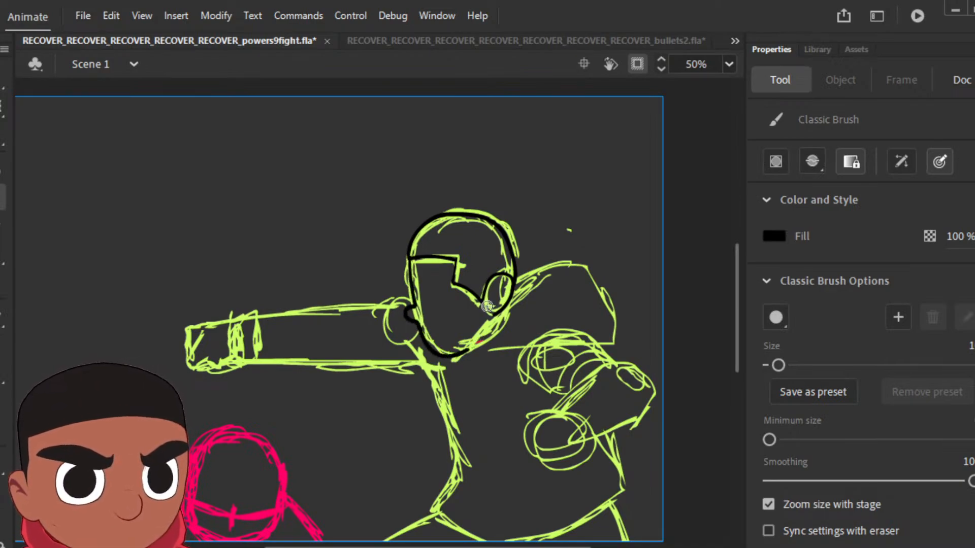
drag(458, 357, 496, 318)
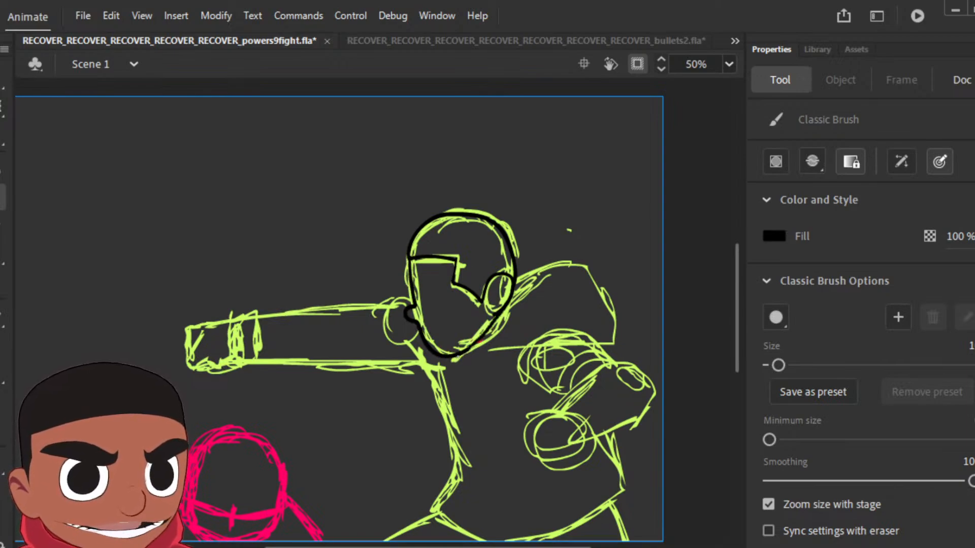
Step: Outline the raised shoulder behind the head in black and fill the hair solid black
mouse_move(515, 280)
mouse_down()
mouse_move(557, 260)
mouse_move(592, 258)
mouse_move(612, 325)
mouse_move(601, 348)
mouse_move(552, 333)
mouse_move(480, 358)
mouse_up()
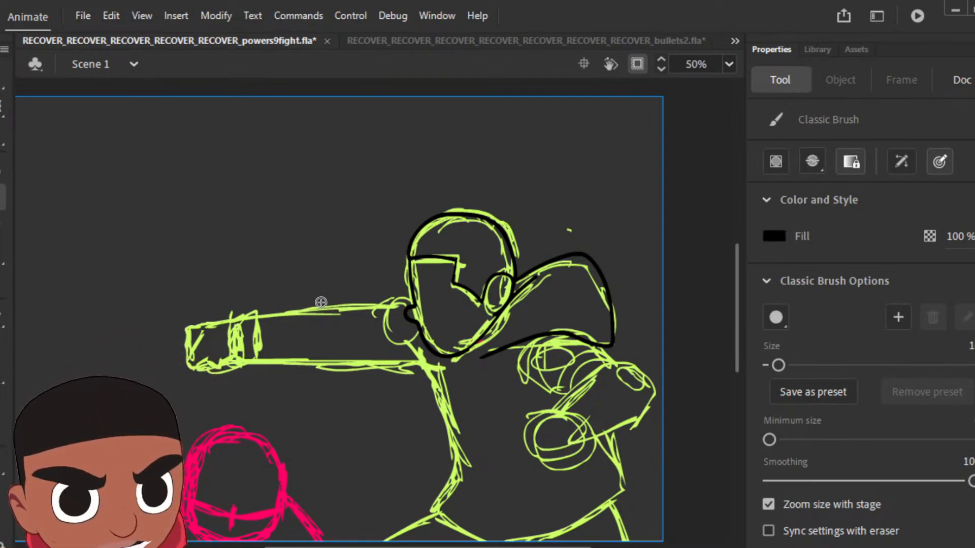
key(k)
click(500, 258)
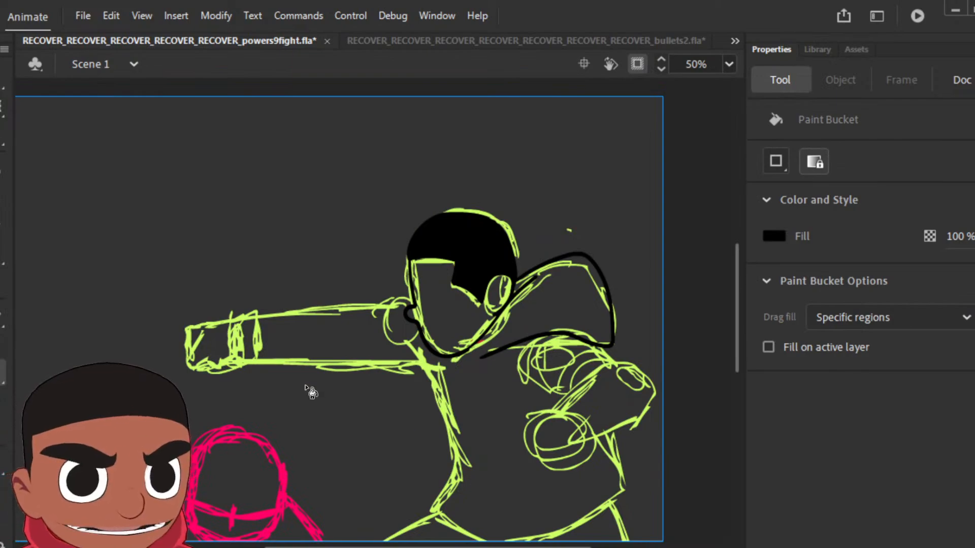
Step: Ink the bent arm's sleeve, its clenched fist and the nearby cloth folds in black
key(b)
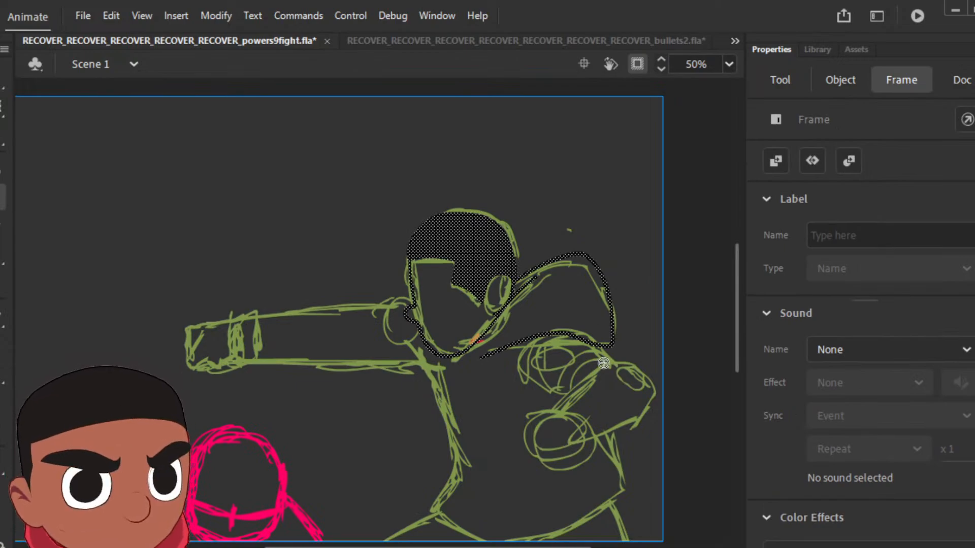
mouse_move(561, 404)
mouse_down()
mouse_move(551, 416)
mouse_move(577, 447)
mouse_move(593, 436)
mouse_up()
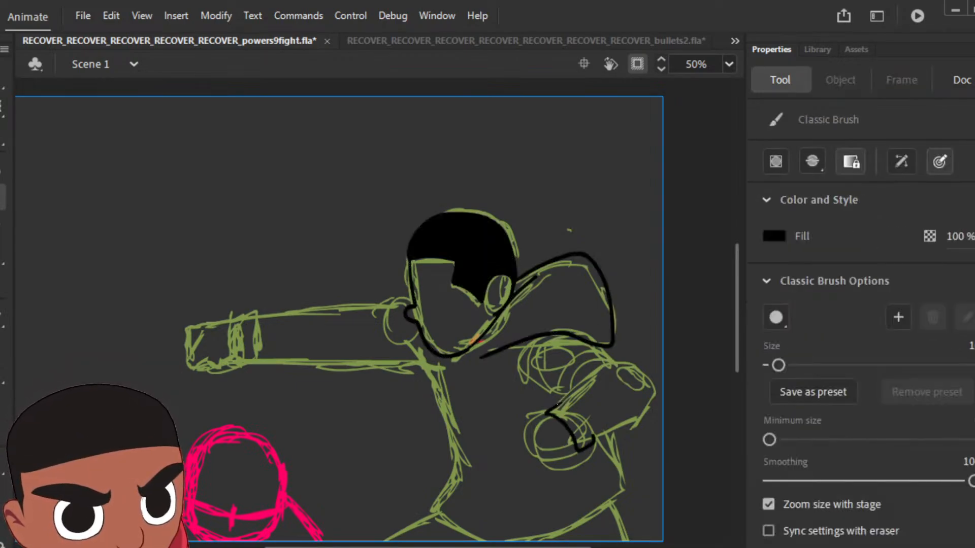
mouse_move(562, 399)
mouse_down()
mouse_move(589, 368)
mouse_move(628, 354)
mouse_move(652, 380)
mouse_move(649, 421)
mouse_move(617, 432)
mouse_up()
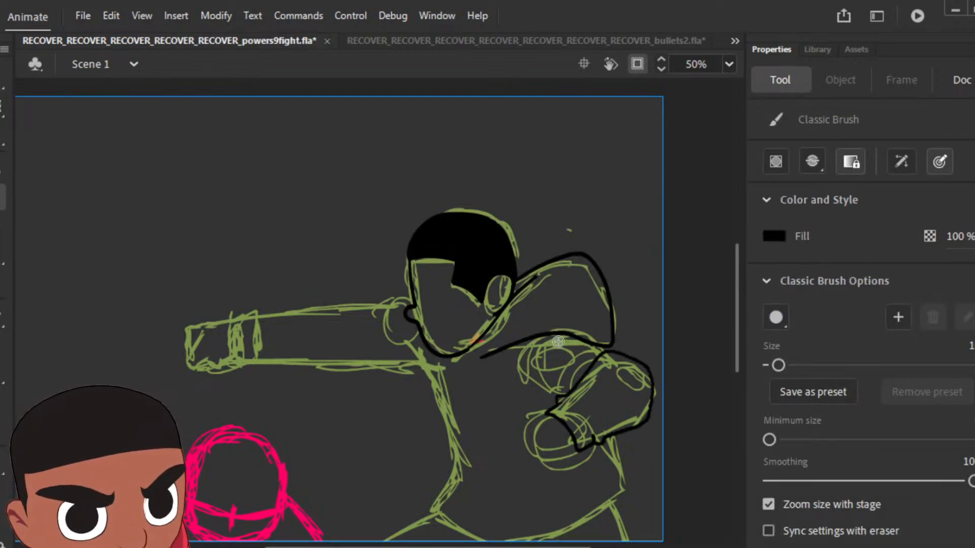
drag(513, 365, 534, 339)
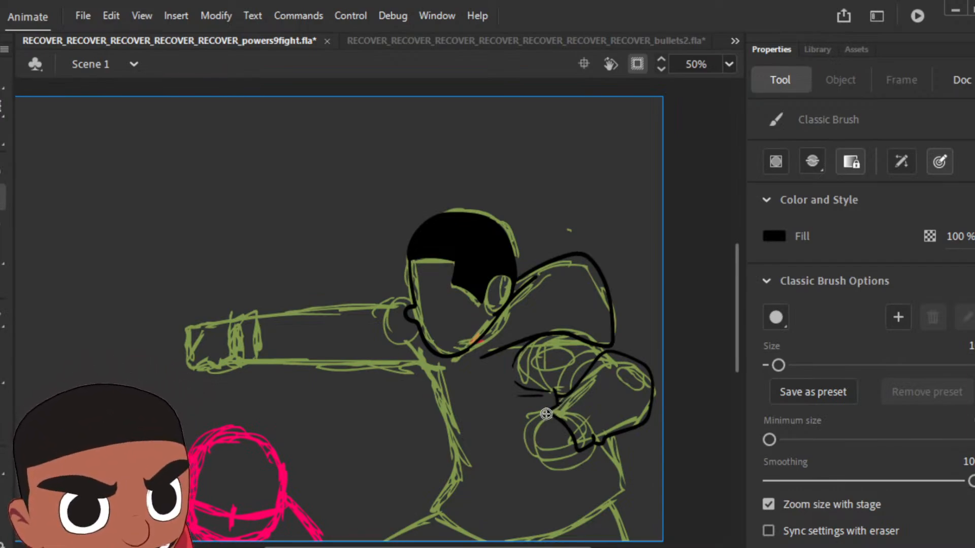
mouse_move(546, 414)
mouse_down()
mouse_move(516, 421)
mouse_move(512, 441)
mouse_up()
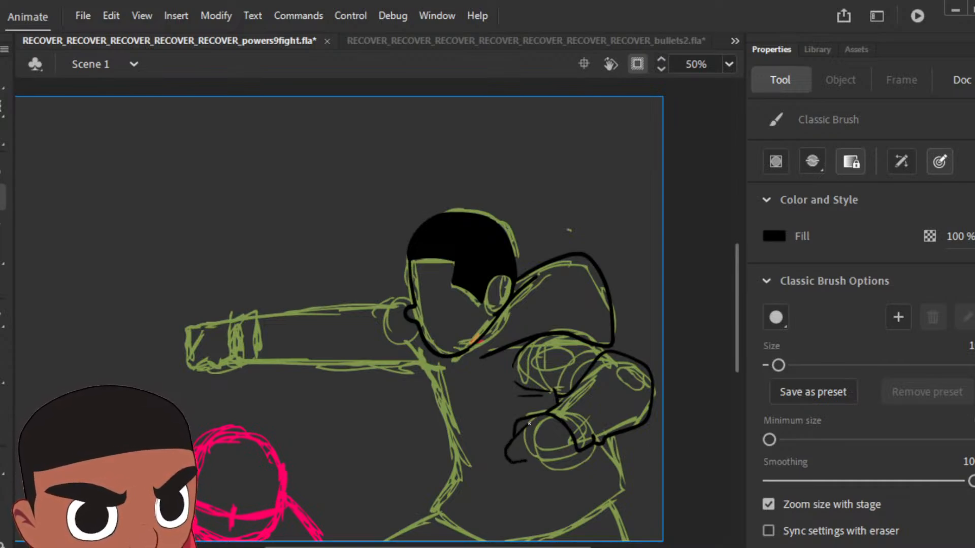
mouse_move(570, 463)
mouse_down()
mouse_move(576, 450)
mouse_move(519, 449)
mouse_move(531, 451)
mouse_up()
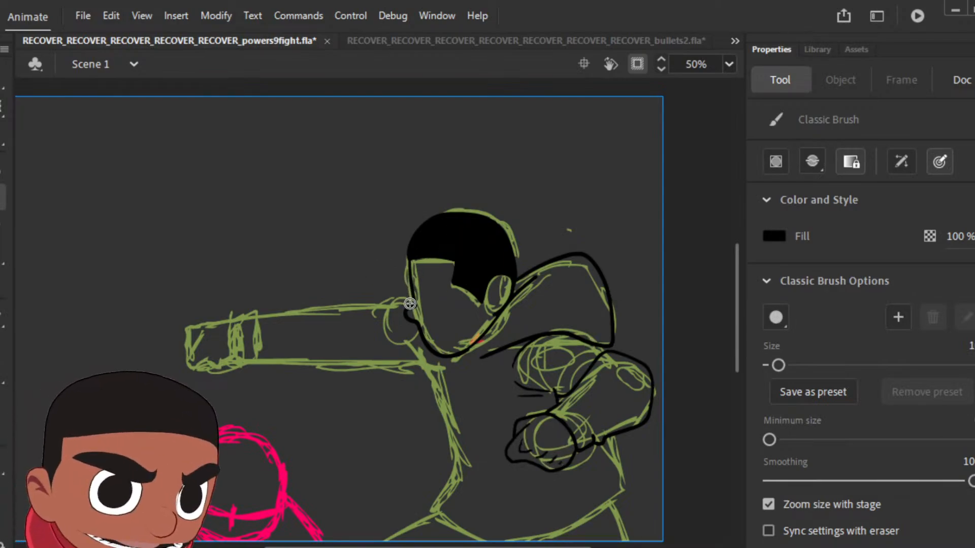
Step: Ink the outstretched arm's sleeve, the torso with its hem, and the extended fist in black
mouse_move(353, 307)
mouse_down()
mouse_move(373, 306)
mouse_move(374, 323)
mouse_up()
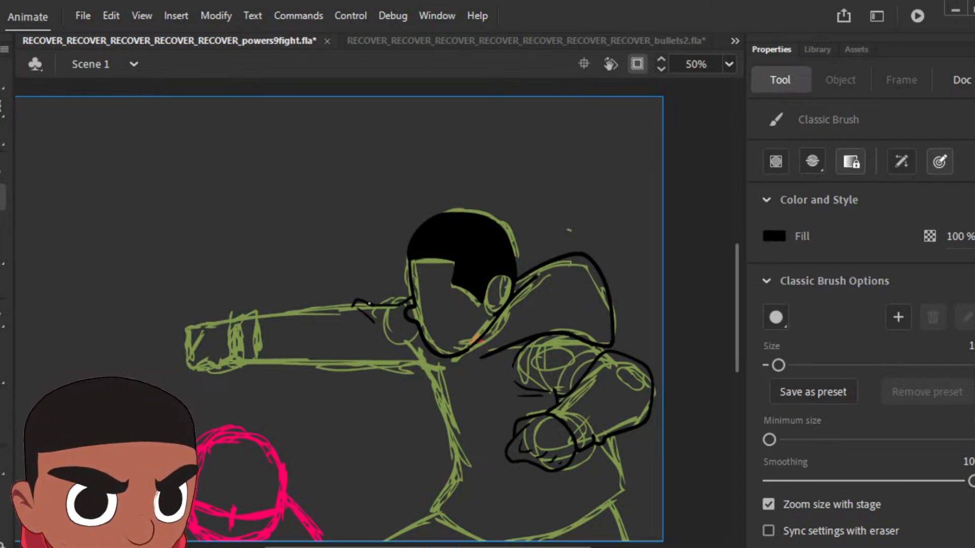
mouse_move(353, 305)
mouse_down()
mouse_move(260, 300)
mouse_move(234, 354)
mouse_move(399, 368)
mouse_up()
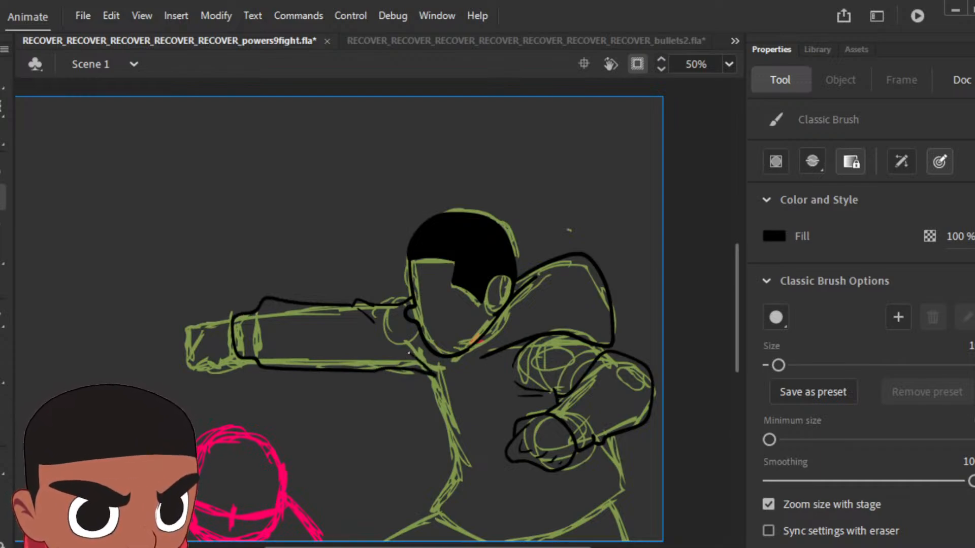
mouse_move(436, 374)
mouse_down()
mouse_move(445, 438)
mouse_move(430, 502)
mouse_move(495, 539)
mouse_move(562, 539)
mouse_move(610, 502)
mouse_move(625, 477)
mouse_move(610, 441)
mouse_up()
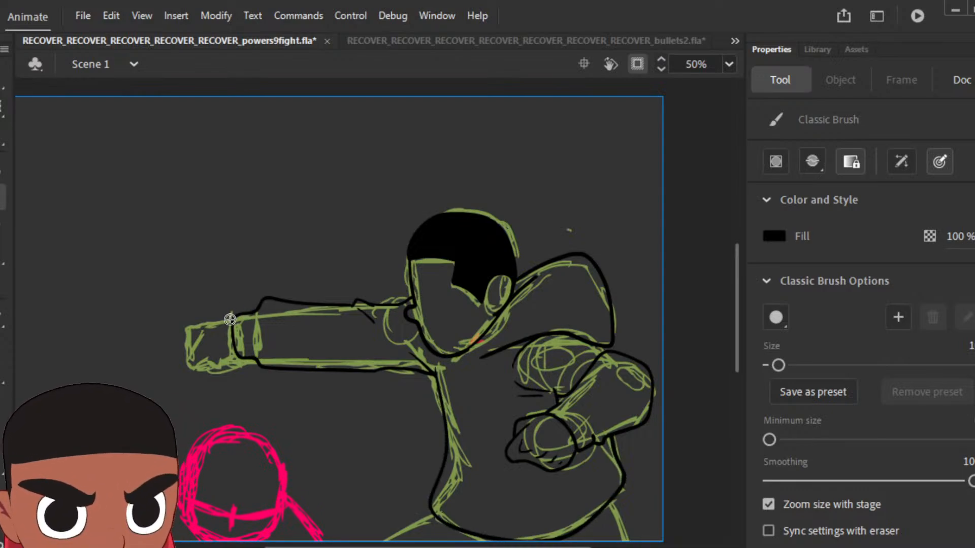
mouse_move(232, 315)
mouse_down()
mouse_move(188, 325)
mouse_move(189, 358)
mouse_up()
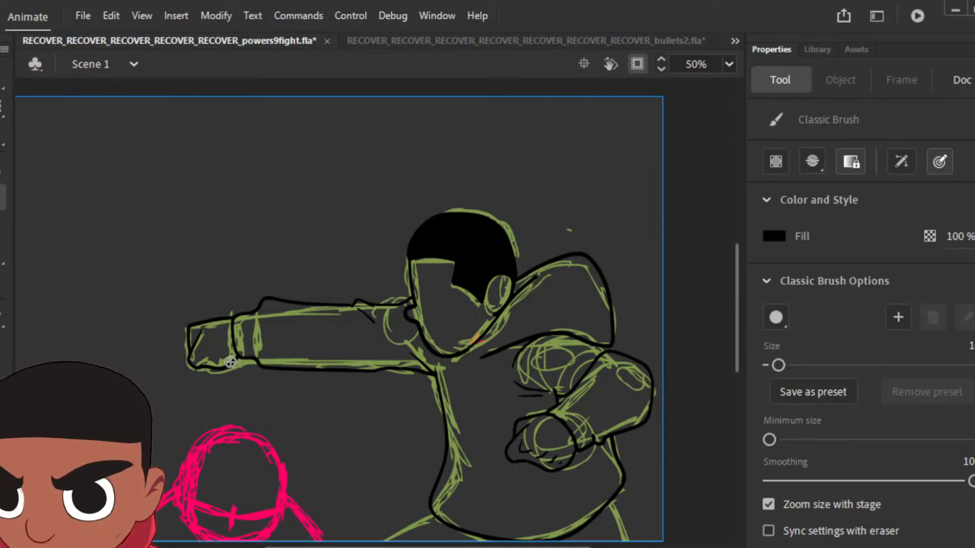
Step: Ink the upper legs below the hoodie's hem in black, undoing the last stroke
scroll(561, 416, down, 4)
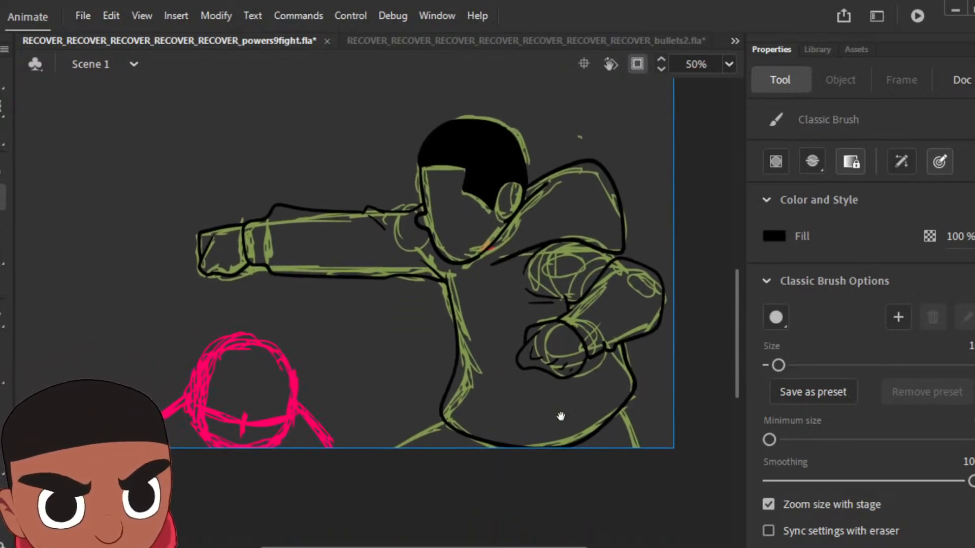
drag(561, 417, 562, 424)
mouse_move(445, 427)
mouse_down()
mouse_move(387, 470)
mouse_move(620, 469)
mouse_move(637, 440)
mouse_move(625, 416)
mouse_up()
key(ctrl+z)
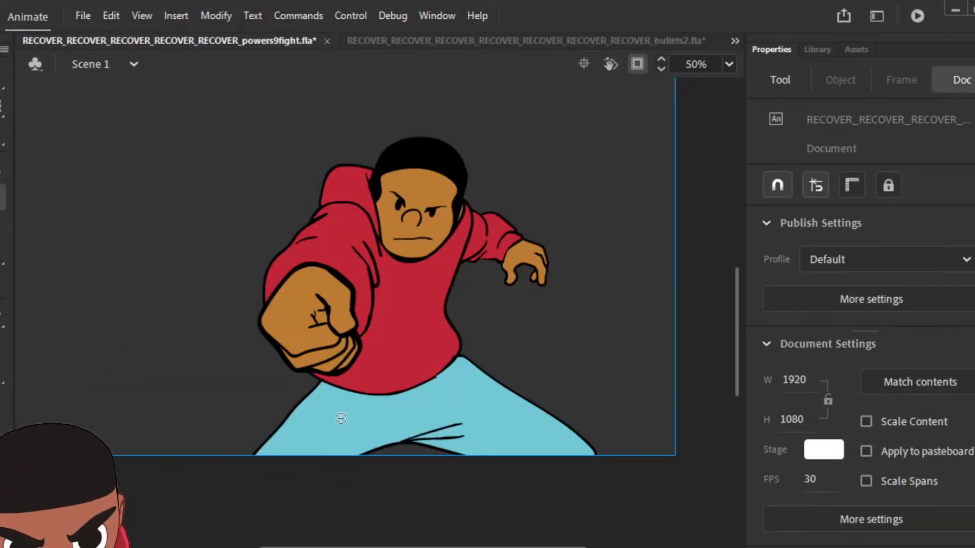
Step: Sample the brown skin colour from the front-facing punch frame and fill the face and both fists with it
key(i)
click(431, 191)
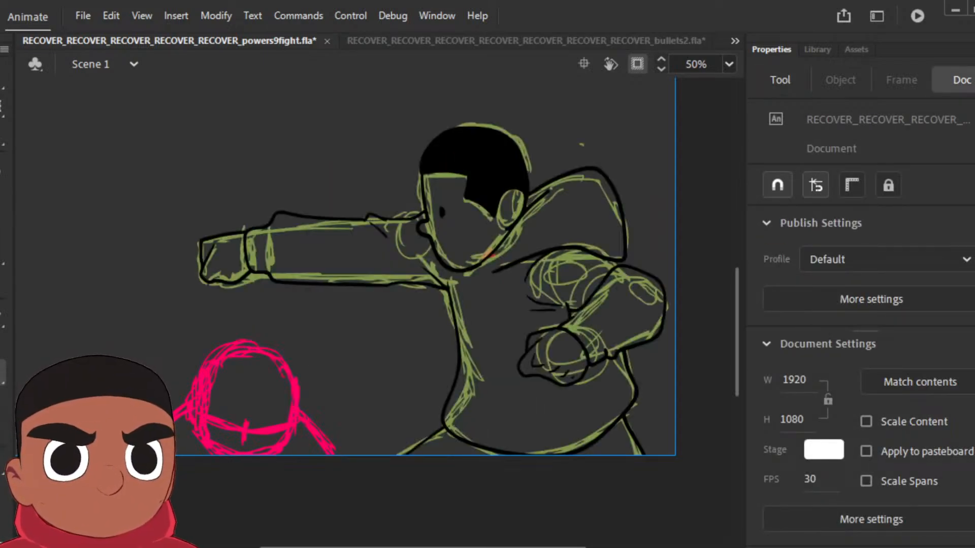
click(455, 233)
click(226, 269)
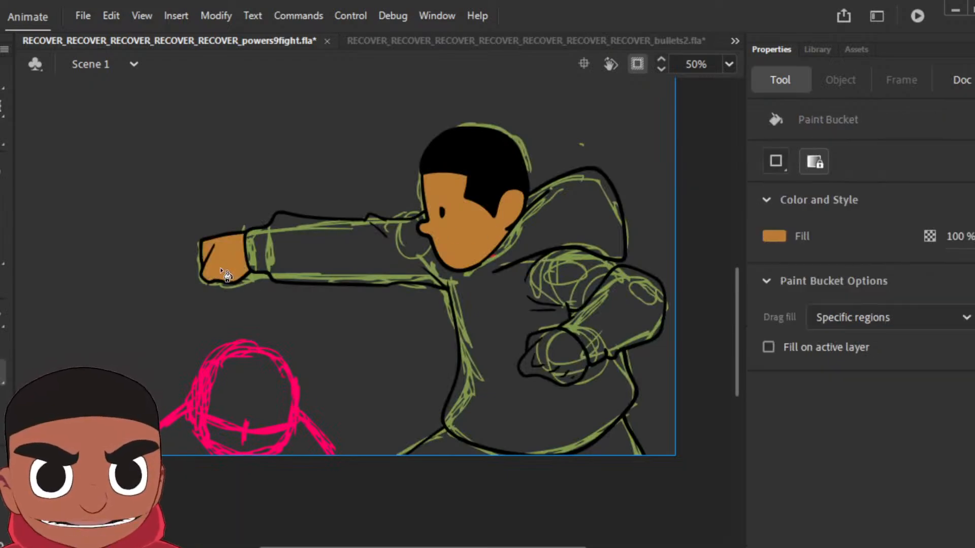
click(567, 357)
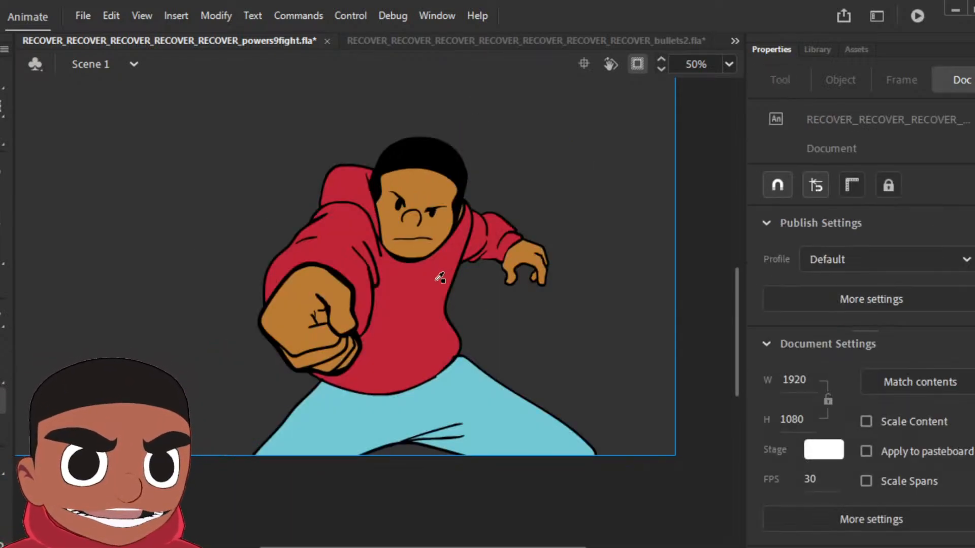
Step: Sample the red hoodie colour from the front-facing punch frame and fill the bent arm's sleeve with it
click(440, 277)
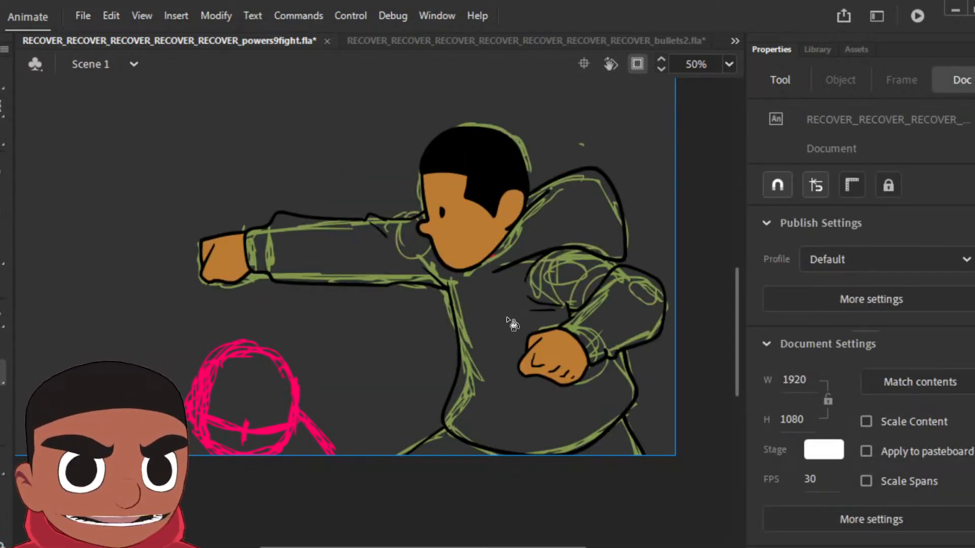
click(513, 323)
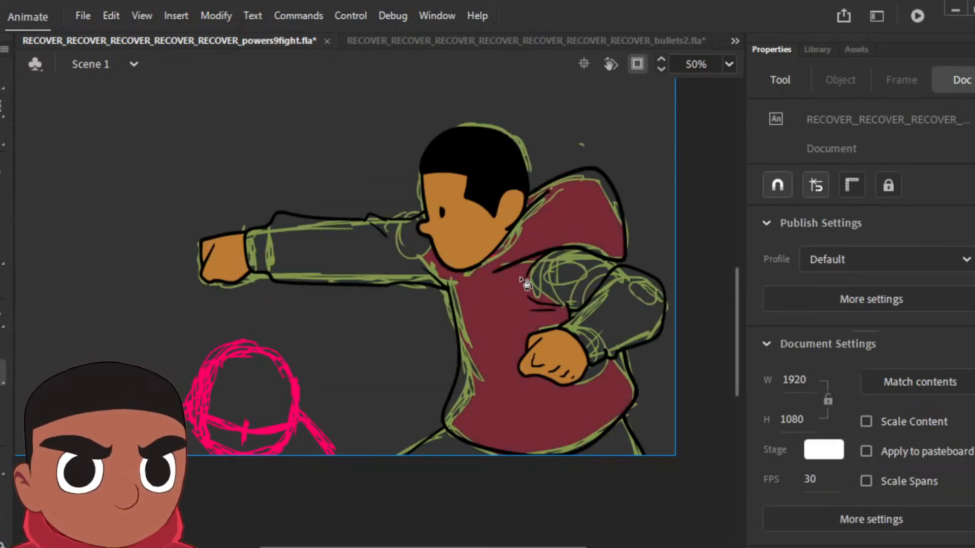
click(620, 330)
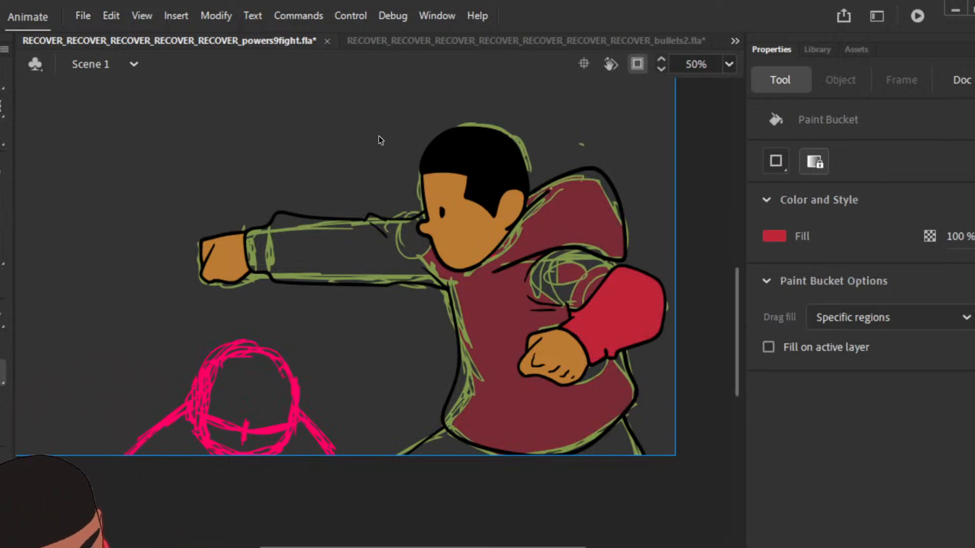
Step: Close the outline gap between the hood and the bent sleeve with the brush, and fill the rest of the hoodie red
key(ctrl+=)
key(space)
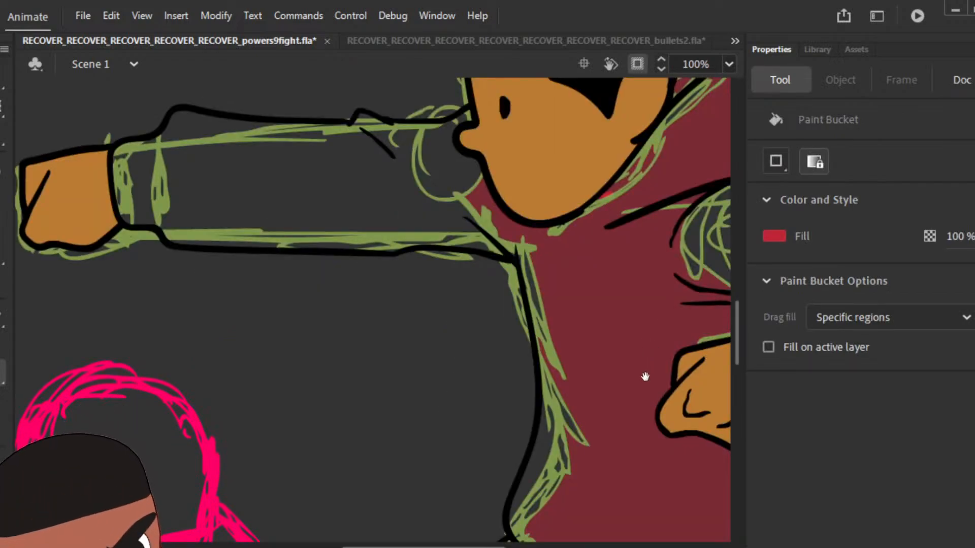
drag(655, 423, 642, 391)
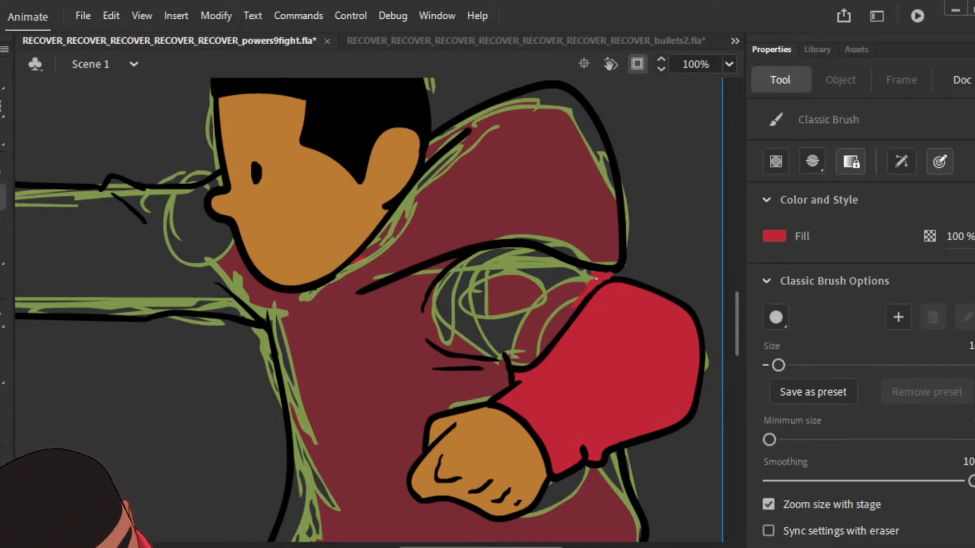
key(k)
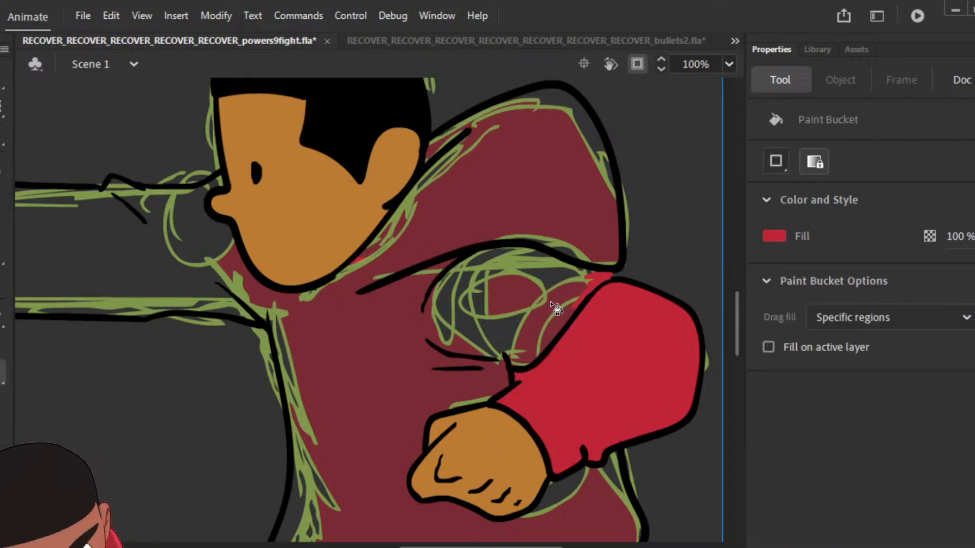
click(555, 307)
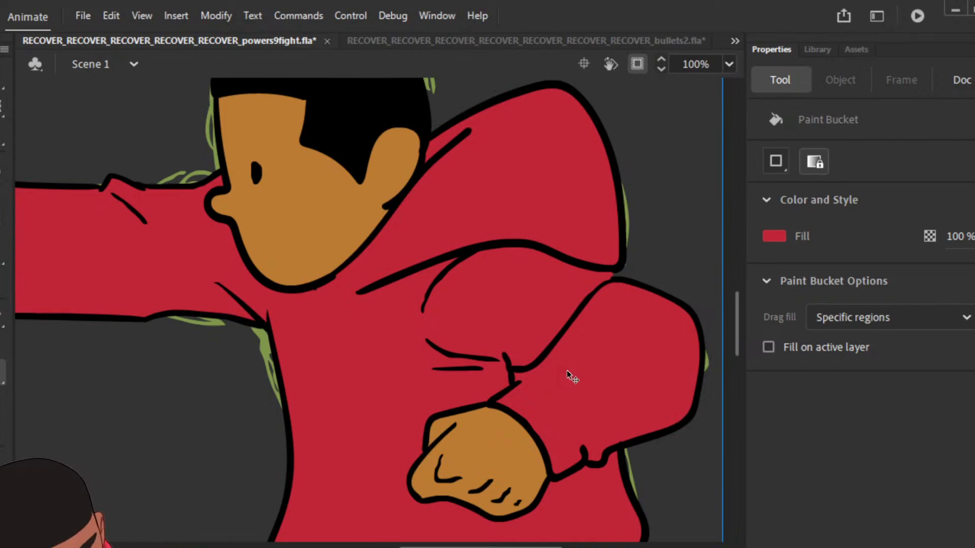
Step: Sample the light blue trouser colour from the front-facing punch frame and fill the legs below the hoodie's hem
key(ctrl+minus)
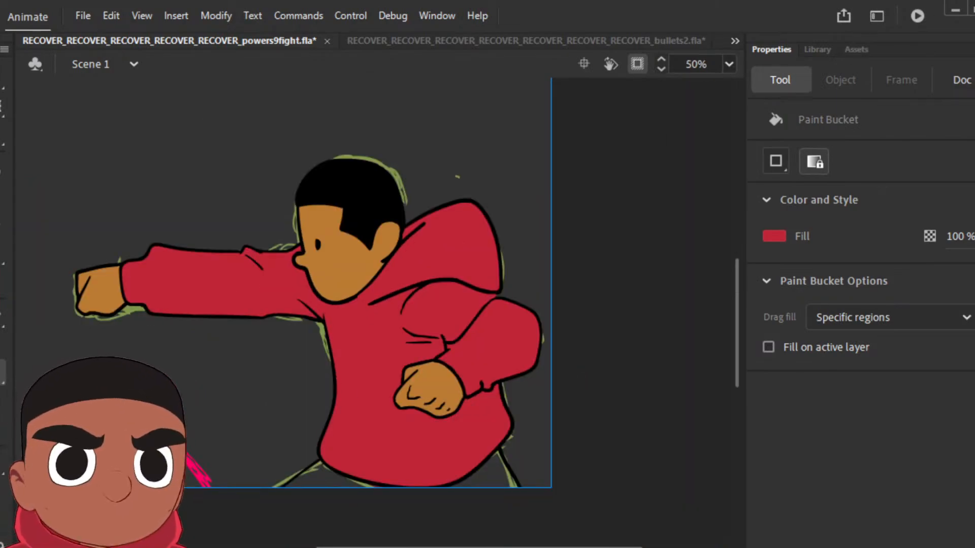
key(period)
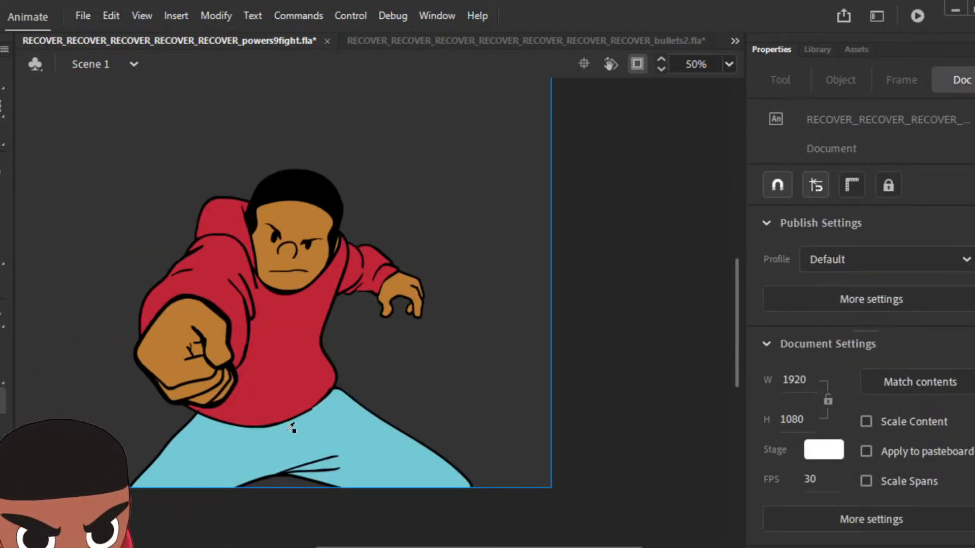
click(323, 444)
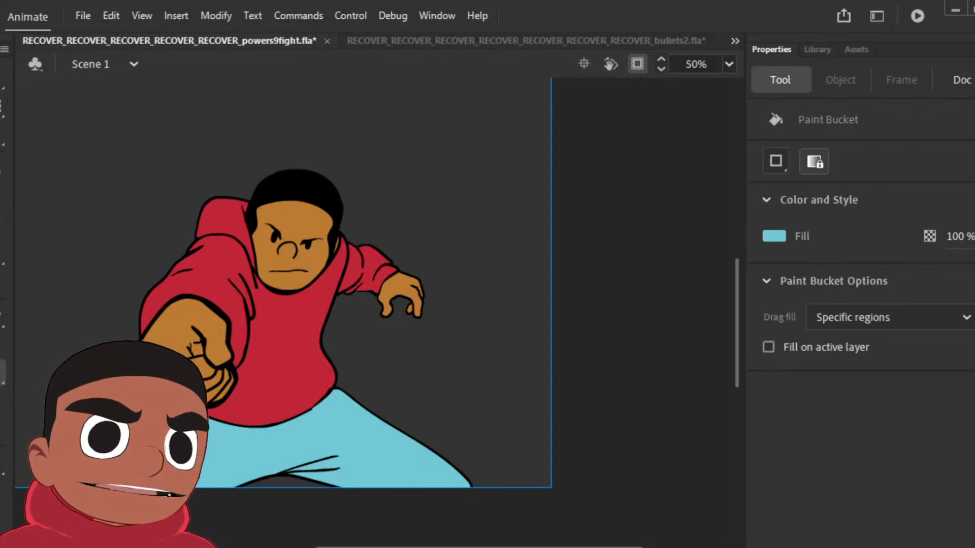
key(comma)
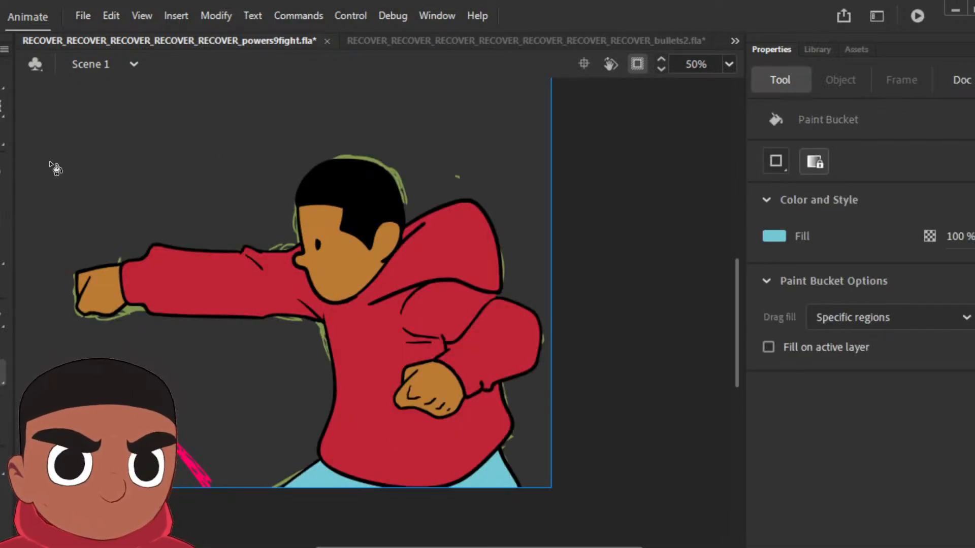
Step: Sample black from the hair and draw an angry, slanted eyebrow above the punching character's eye
key(i)
click(361, 192)
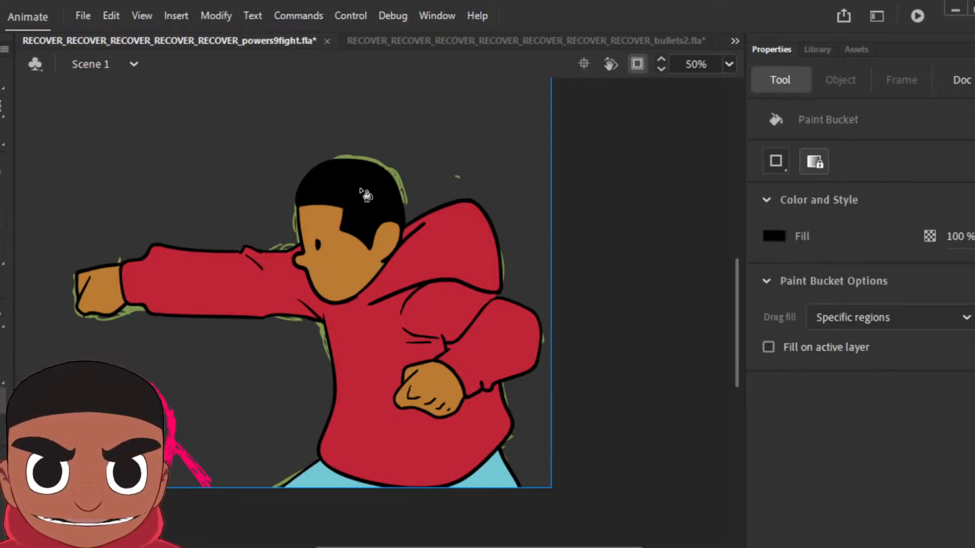
key(b)
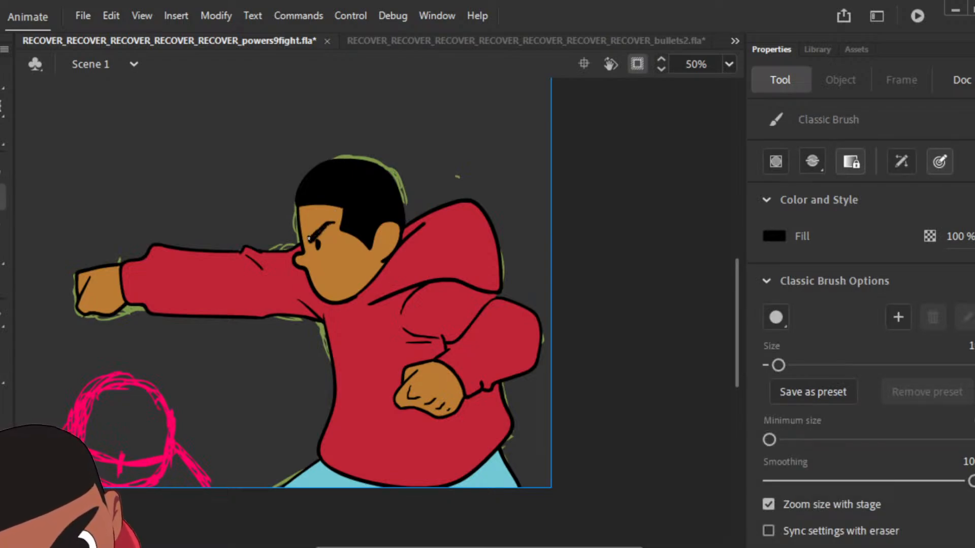
drag(308, 239, 325, 227)
mouse_move(410, 373)
mouse_down()
mouse_move(487, 353)
mouse_move(469, 380)
mouse_move(492, 384)
mouse_up()
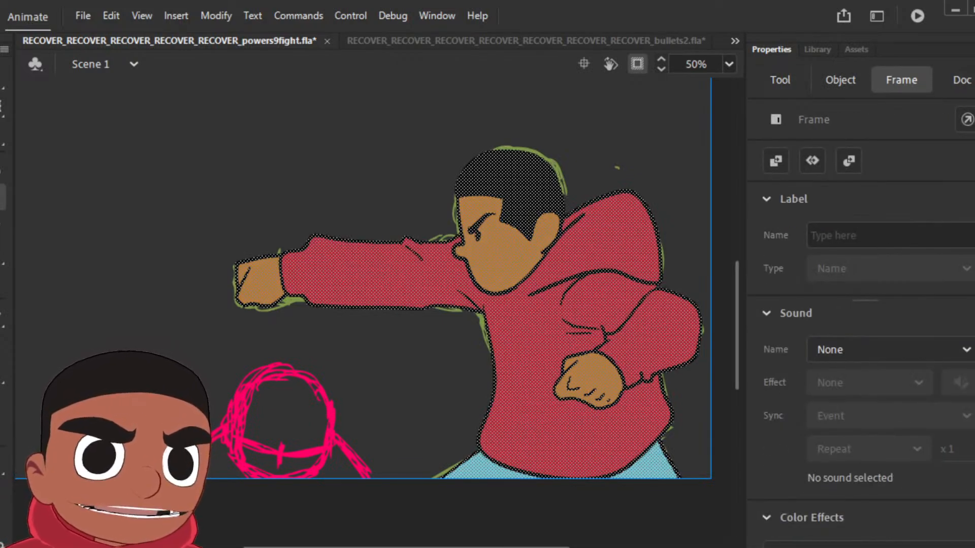
key(period)
key(period)
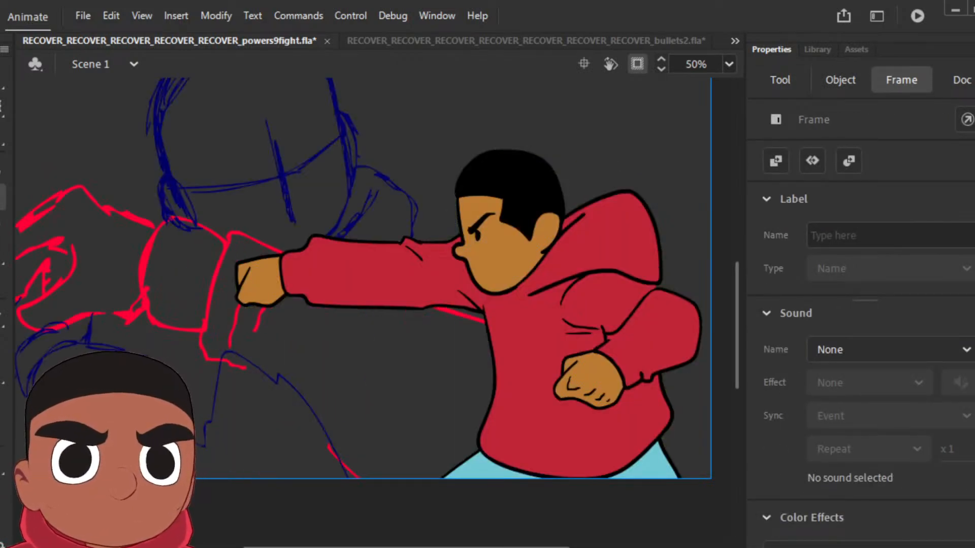
key(F6)
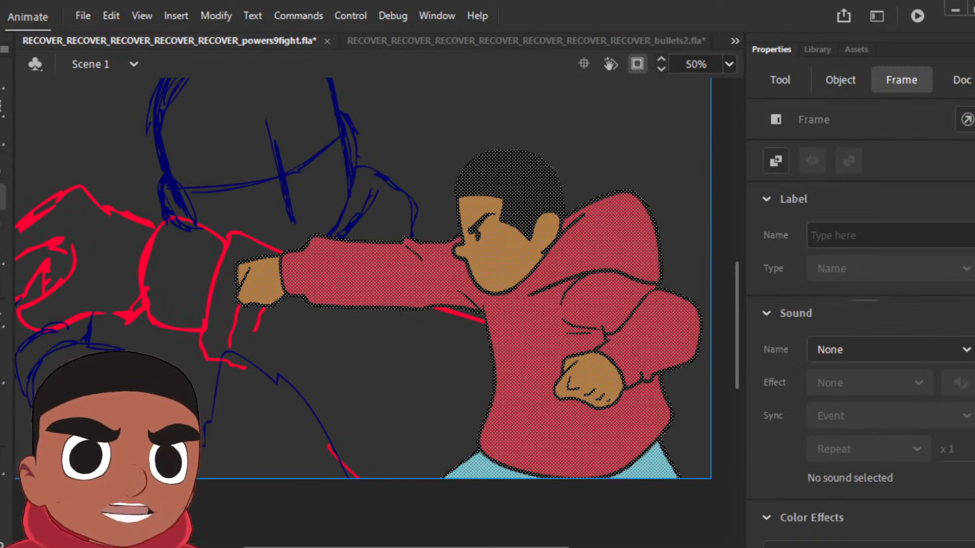
key(ctrl+z)
key(ctrl+z)
key(ctrl+z)
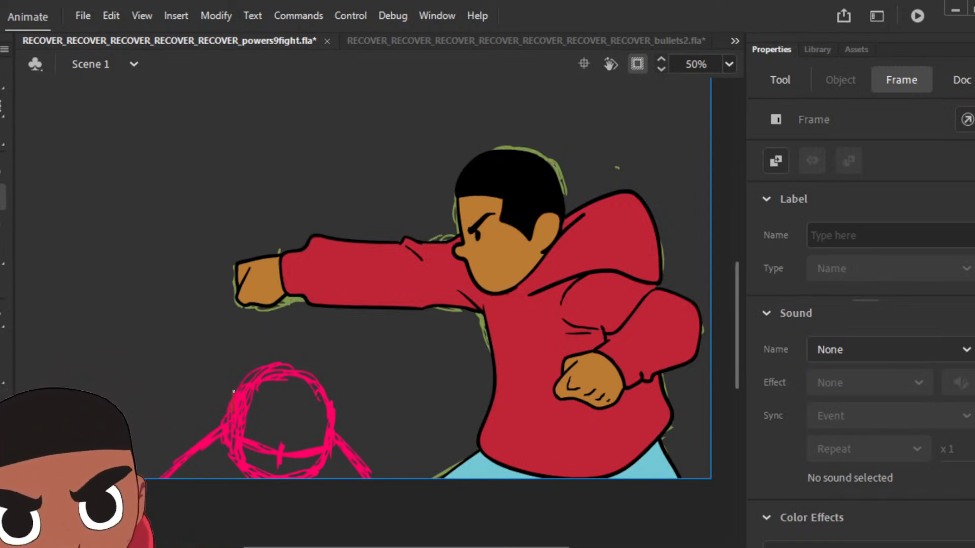
Step: Ink the head outline of the pink foreground figure in black, redrawing the curve over the crown
key(b)
key(k)
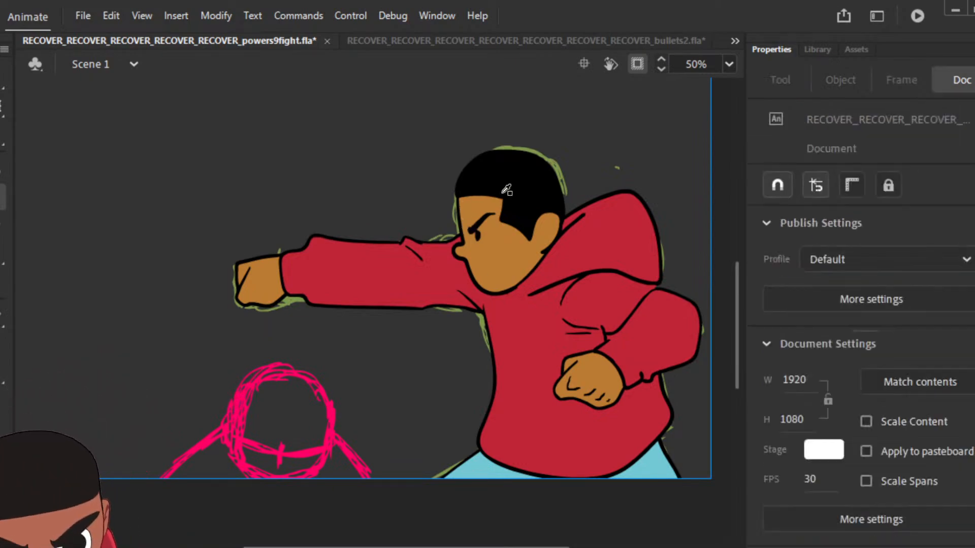
click(3, 197)
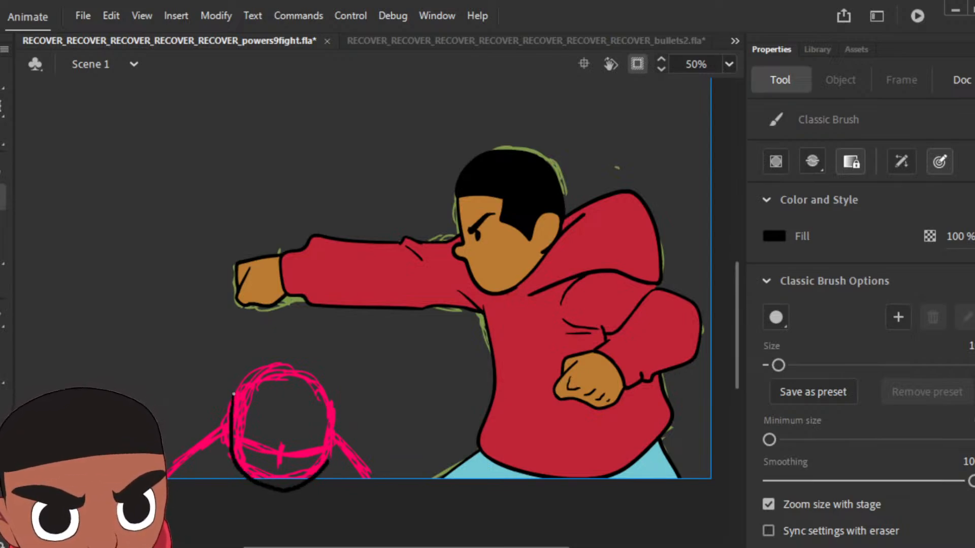
drag(333, 443, 339, 398)
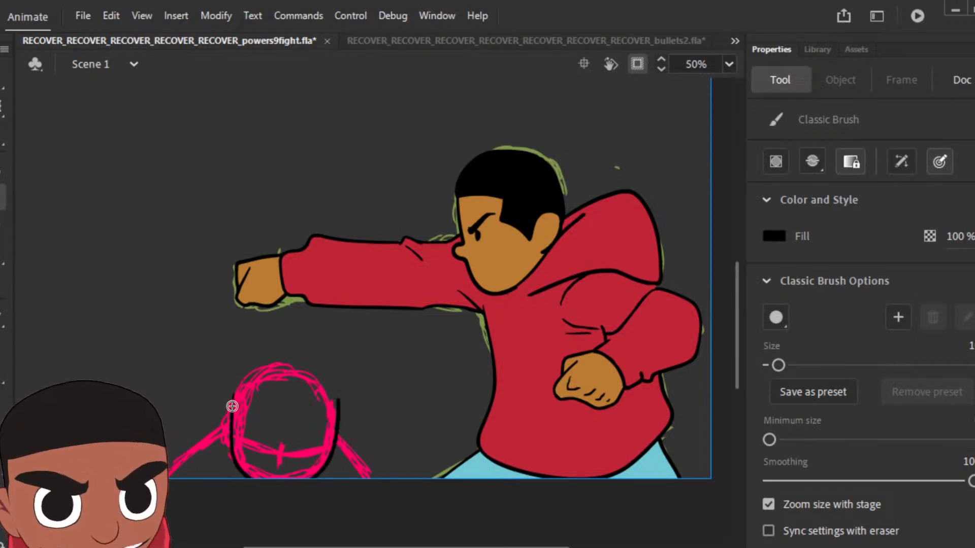
mouse_move(247, 369)
mouse_down()
mouse_move(277, 358)
mouse_move(329, 374)
mouse_up()
key(ctrl+z)
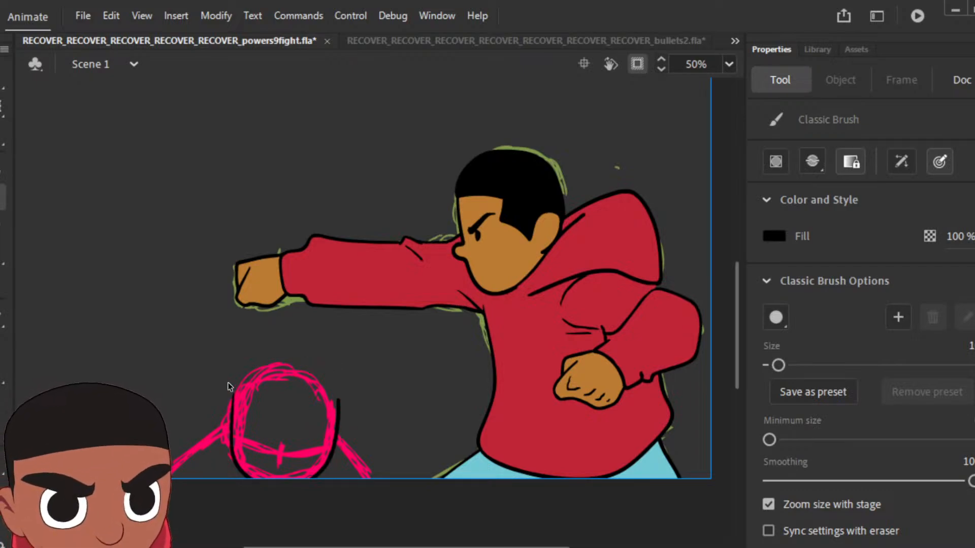
mouse_move(231, 410)
mouse_down()
mouse_move(250, 369)
mouse_move(287, 359)
mouse_up()
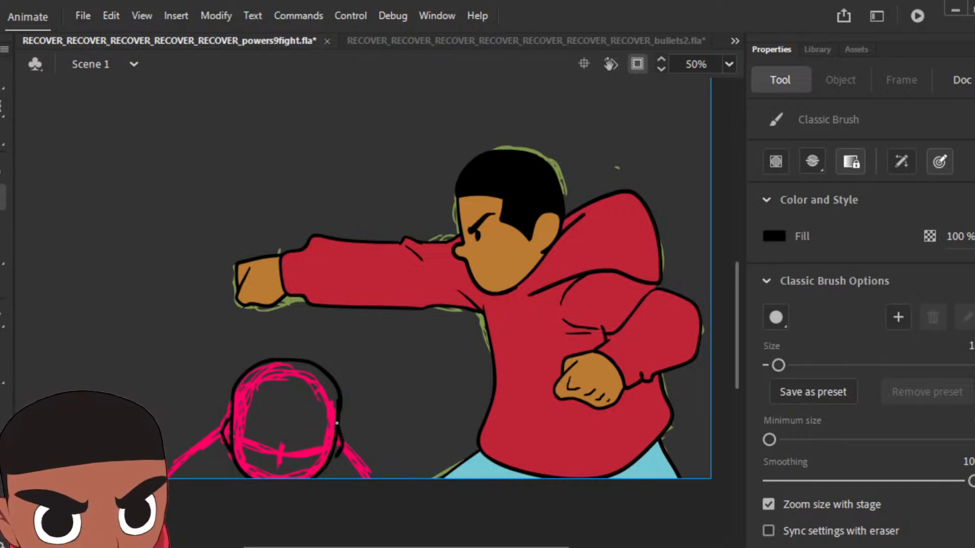
Step: Ink the foreground figure's ears, the raised hood edges beside its head and its shoulder lines in black
mouse_move(230, 408)
mouse_down()
mouse_move(202, 432)
mouse_move(231, 472)
mouse_up()
mouse_move(339, 417)
mouse_down()
mouse_move(363, 448)
mouse_move(345, 474)
mouse_up()
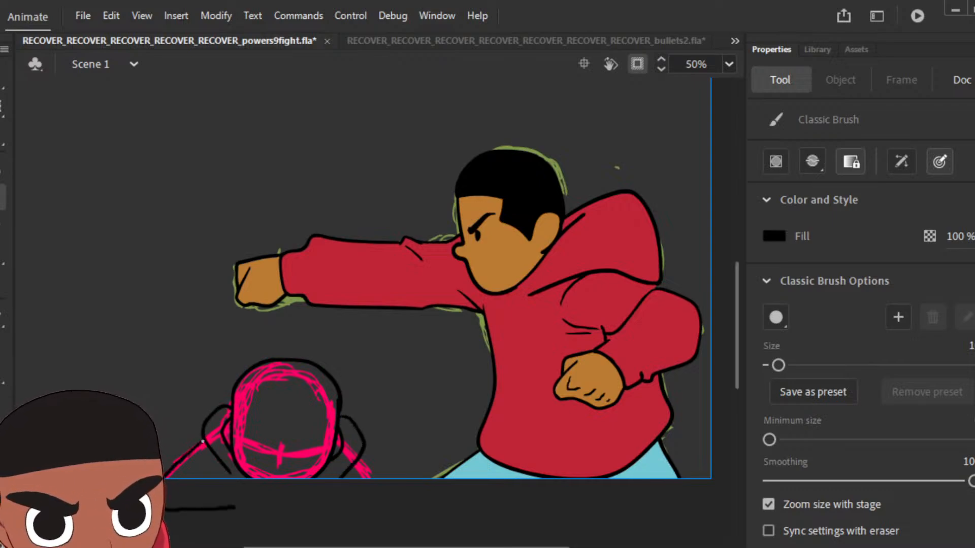
mouse_move(235, 507)
mouse_down()
mouse_move(374, 500)
mouse_move(371, 471)
mouse_up()
key(ctrl+z)
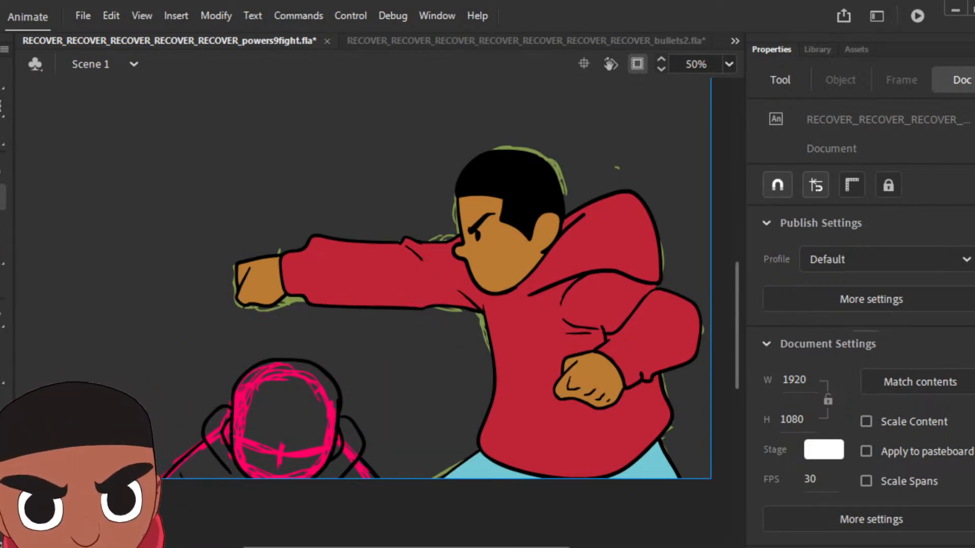
Step: Add the inner lines between the foreground figure's head and ears, and fill the head black
scroll(740, 316, down, 2)
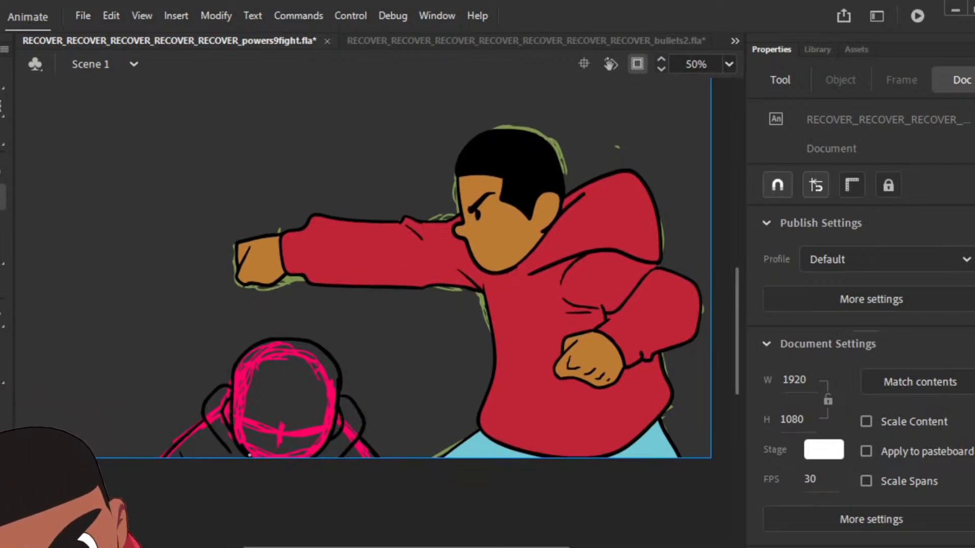
key(b)
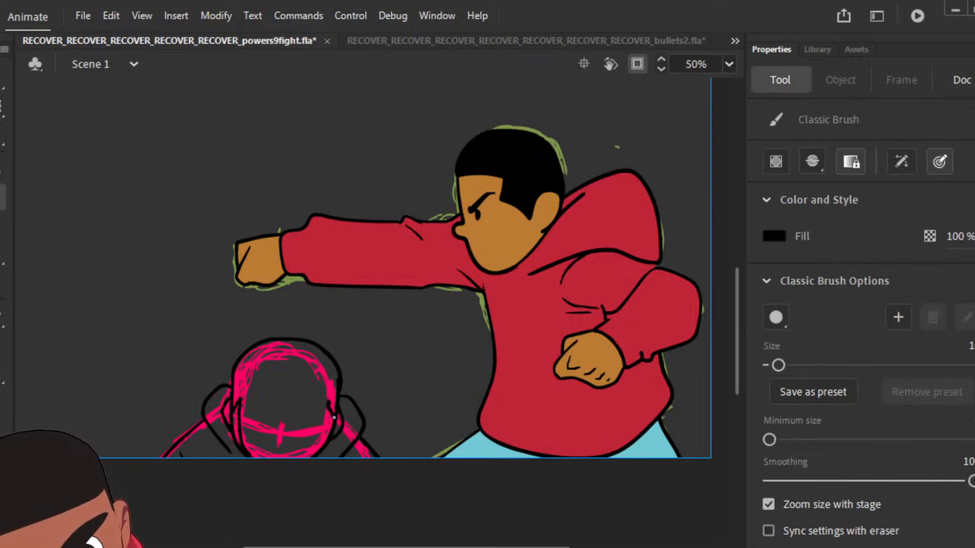
drag(329, 408, 324, 442)
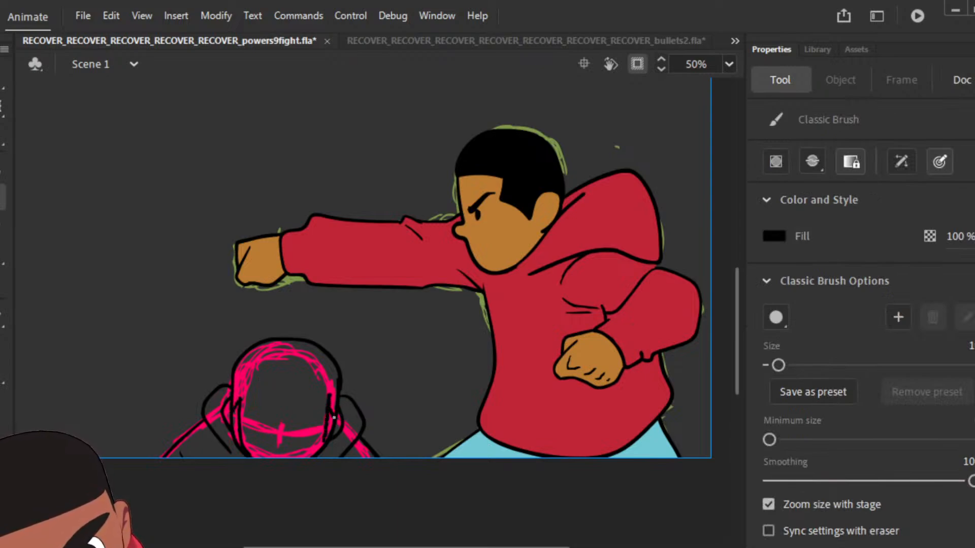
key(k)
click(301, 394)
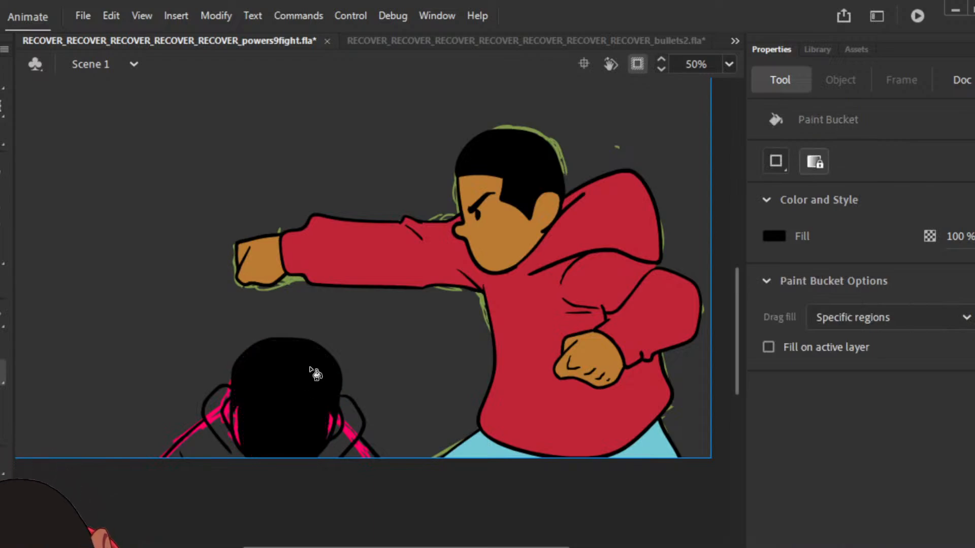
Step: Outline the hood folds beside and beneath the foreground figure's head, and fill the enclosed area black
key(b)
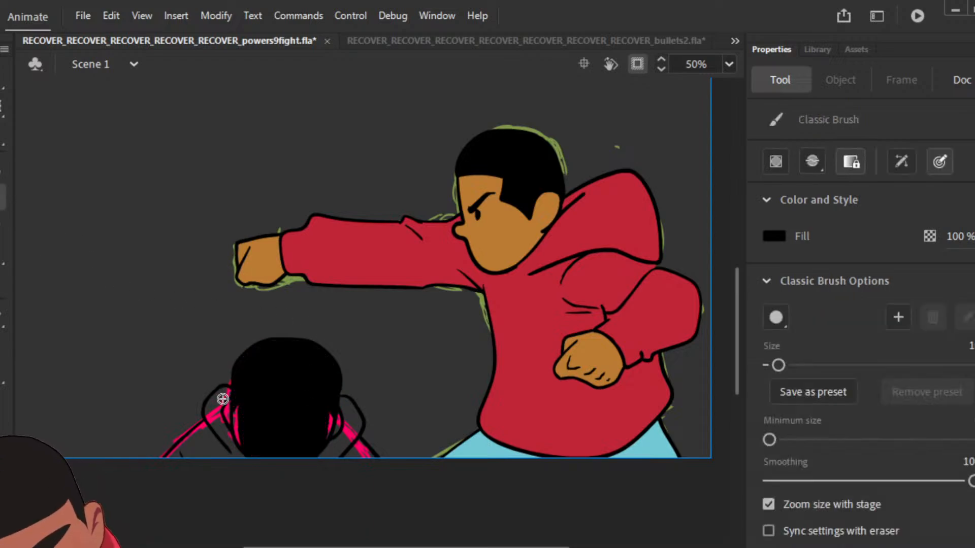
mouse_move(228, 399)
mouse_down()
mouse_move(216, 410)
mouse_move(218, 437)
mouse_move(183, 457)
mouse_move(186, 513)
mouse_move(380, 508)
mouse_move(373, 467)
mouse_move(350, 451)
mouse_move(346, 405)
mouse_up()
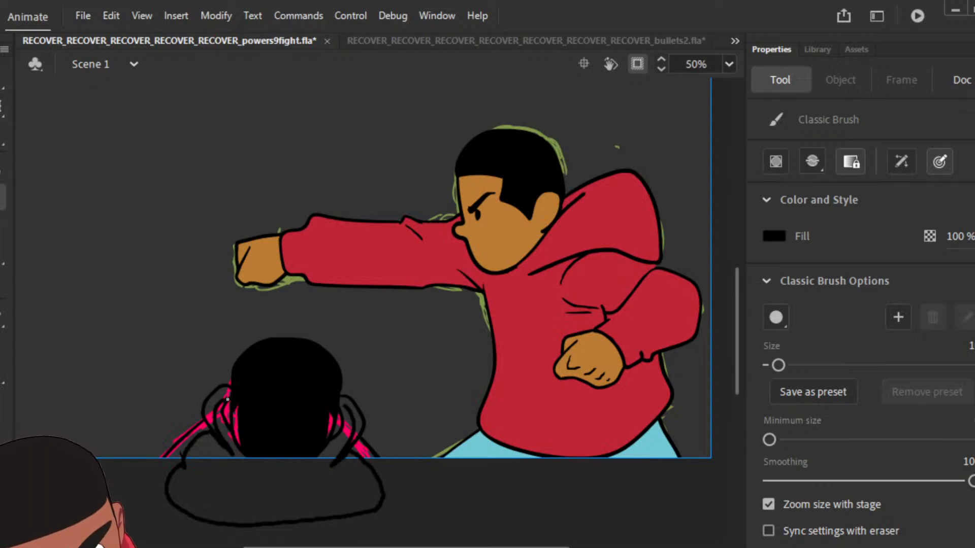
key(ctrl+z)
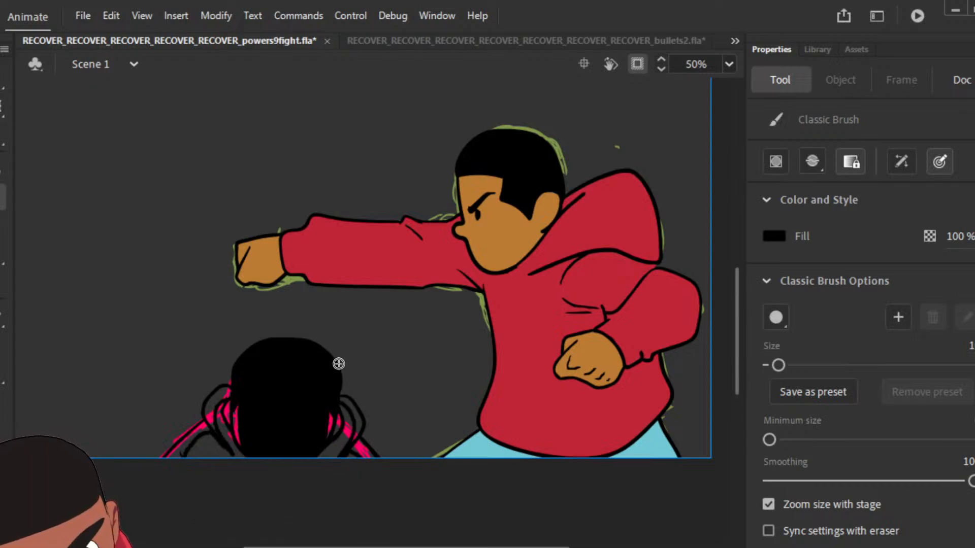
key(k)
click(343, 452)
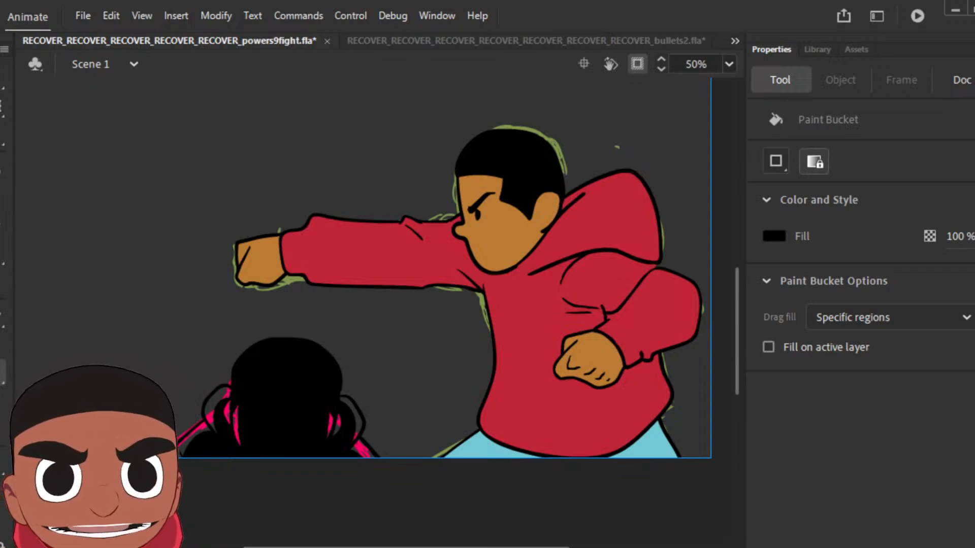
Step: Advance to the next pink sketch pose and delete the black foreground figure from that frame
key(period)
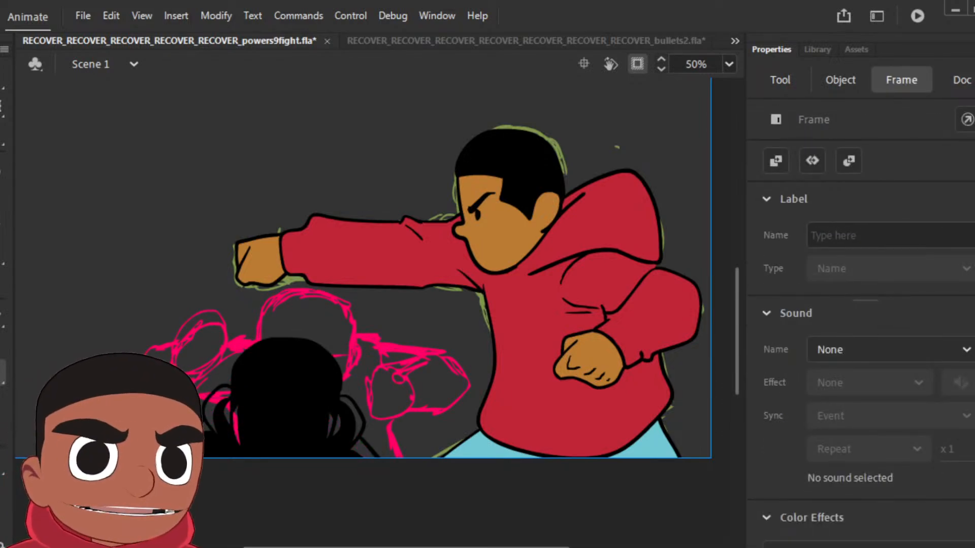
click(287, 398)
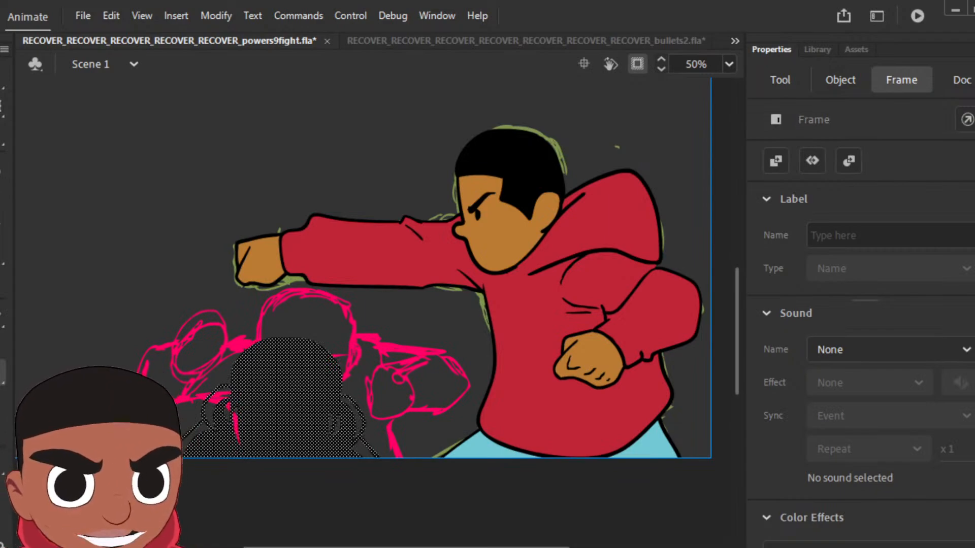
key(Delete)
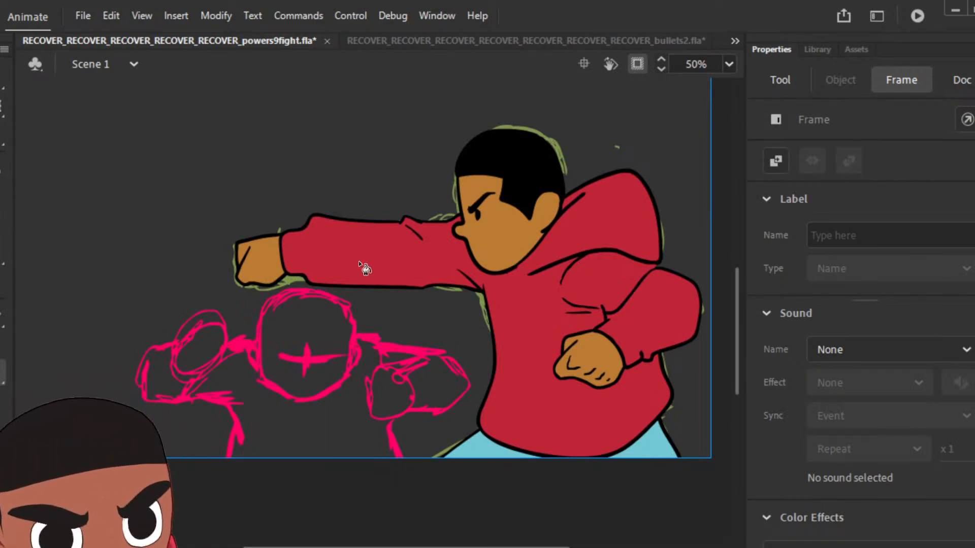
Step: Ink the outline of the foreground figure's head in black over the pink sketch
key(b)
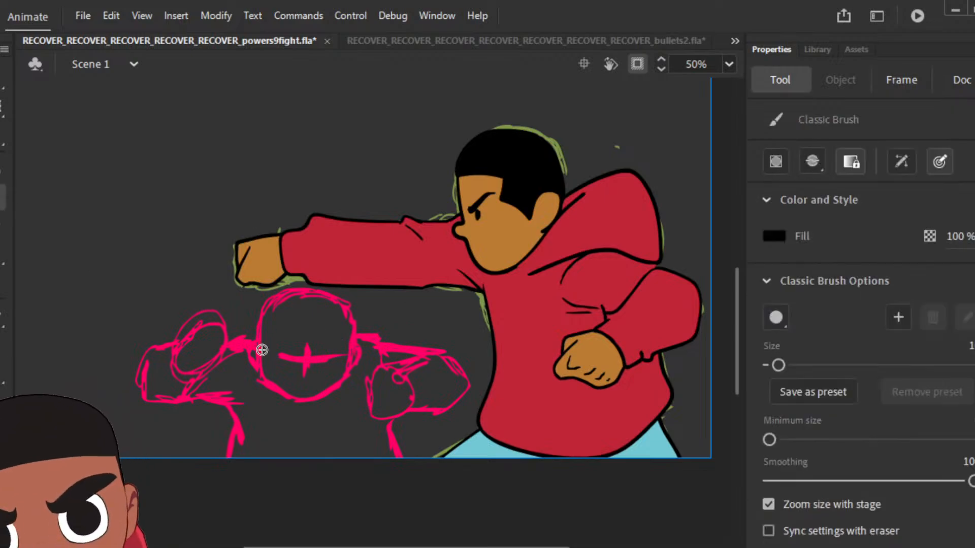
mouse_move(260, 373)
mouse_down()
mouse_move(261, 302)
mouse_move(298, 281)
mouse_up()
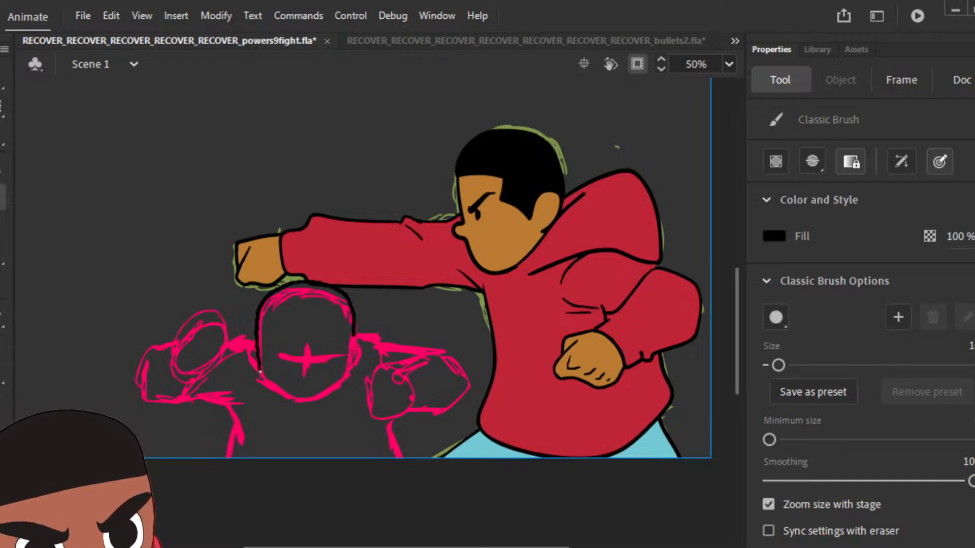
drag(352, 335, 348, 374)
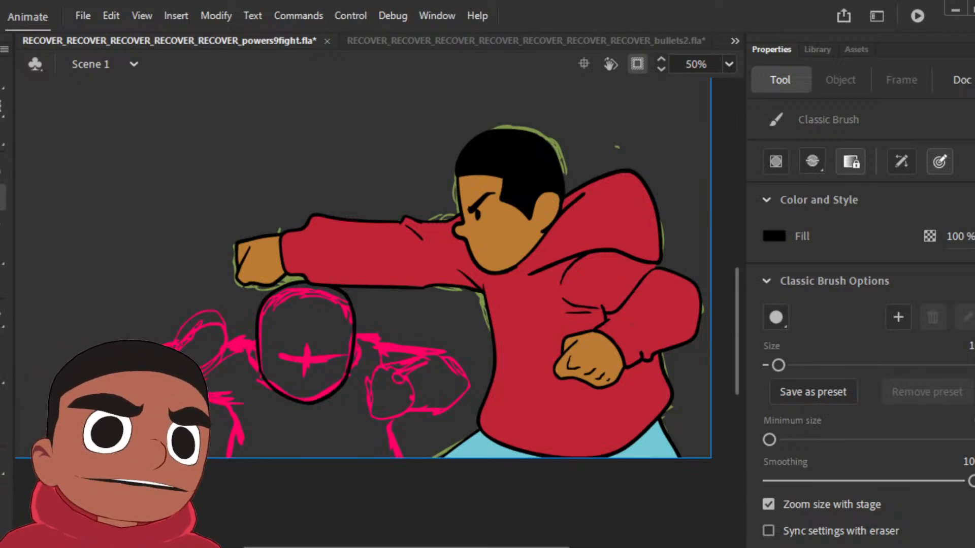
Step: Play the animation to the white-beam clash and insert keyframes for the fight symbol on two neighbouring frames
key(Return)
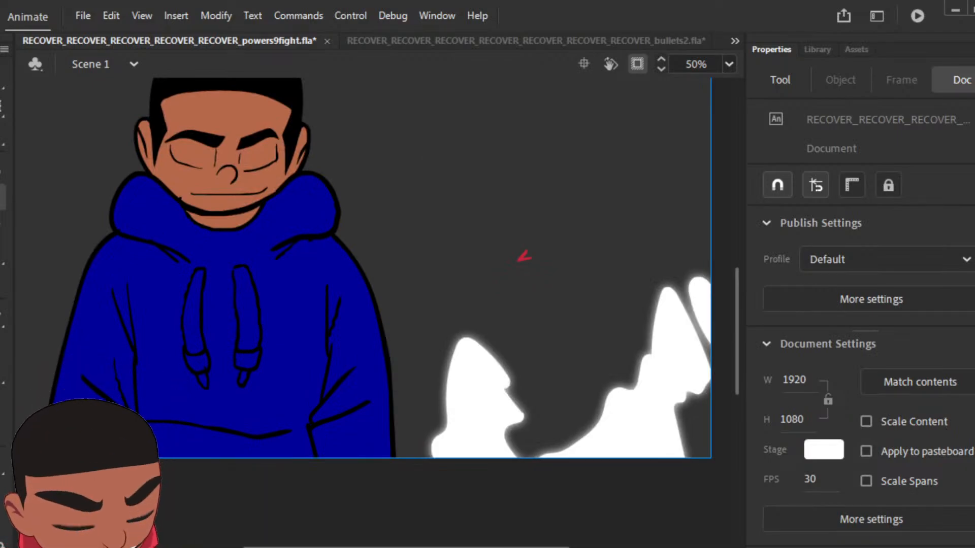
key(ctrl+minus)
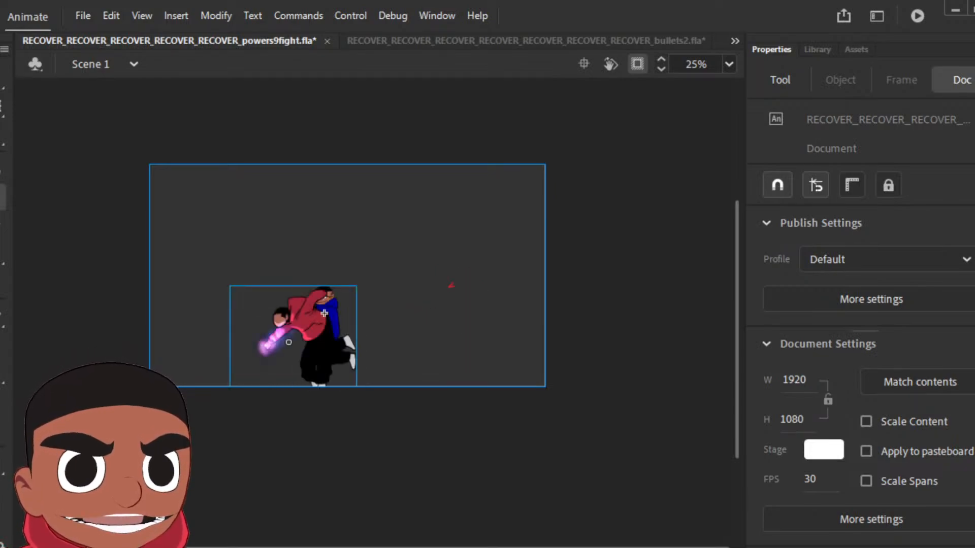
click(324, 312)
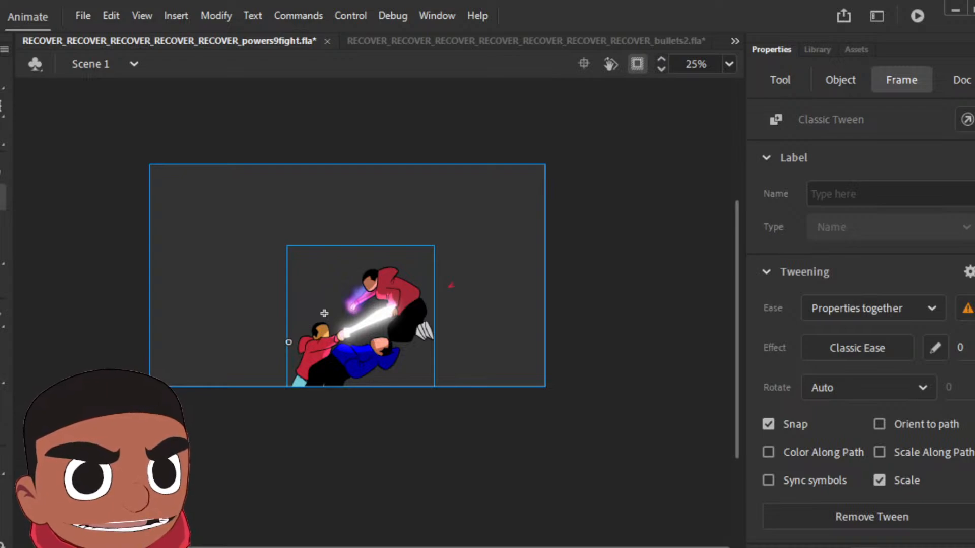
key(F6)
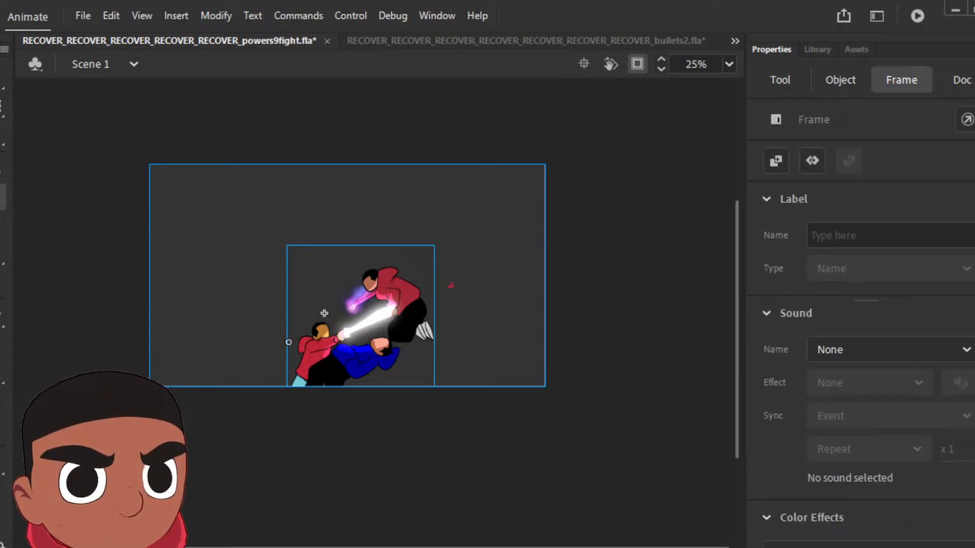
key(comma)
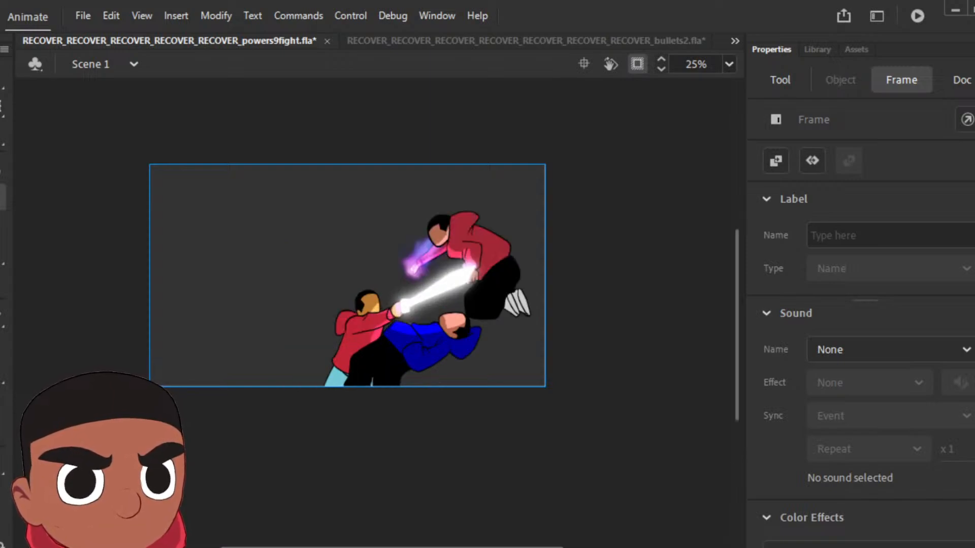
key(F6)
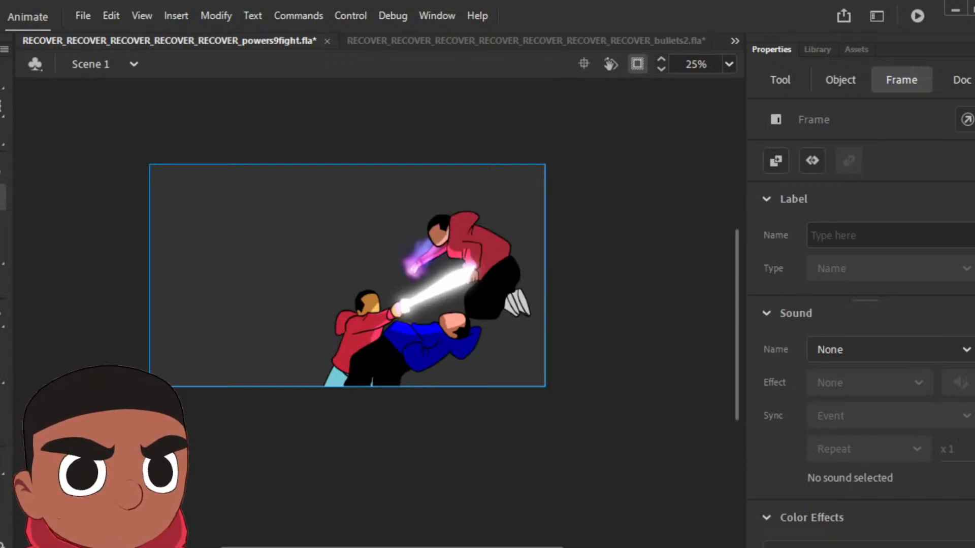
key(comma)
key(period)
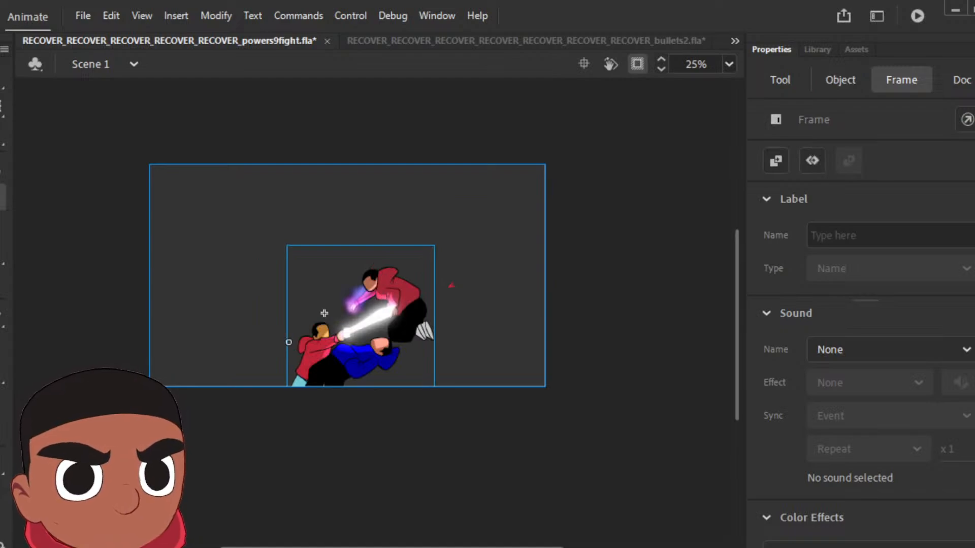
Step: Move the fight symbol horizontally toward the right edge of the stage on the seated-figure pose and preview the playback
key(Return)
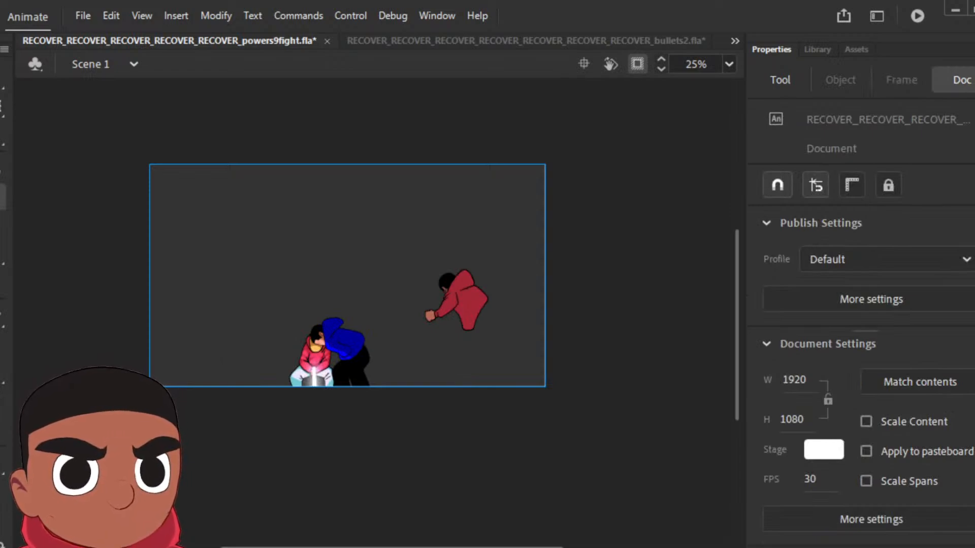
click(324, 314)
drag(324, 313, 398, 313)
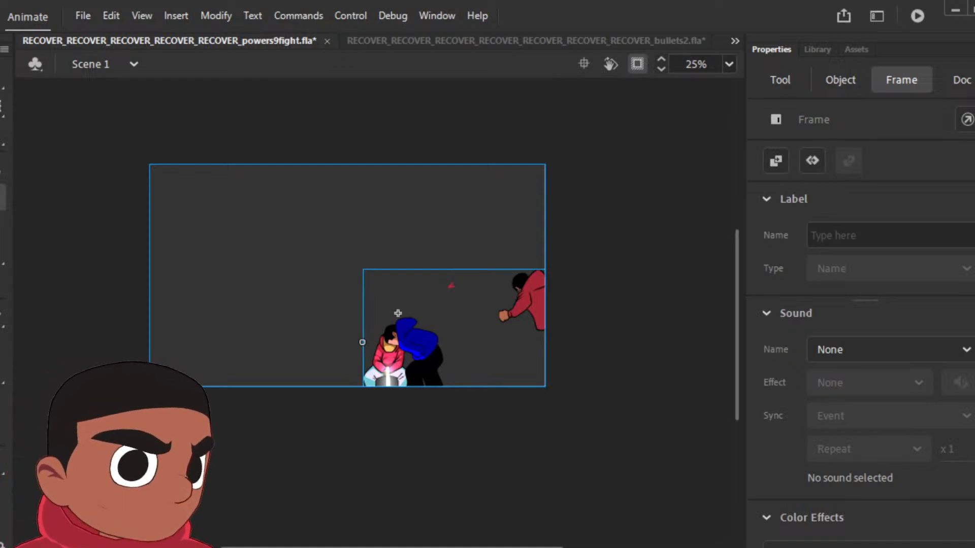
key(Return)
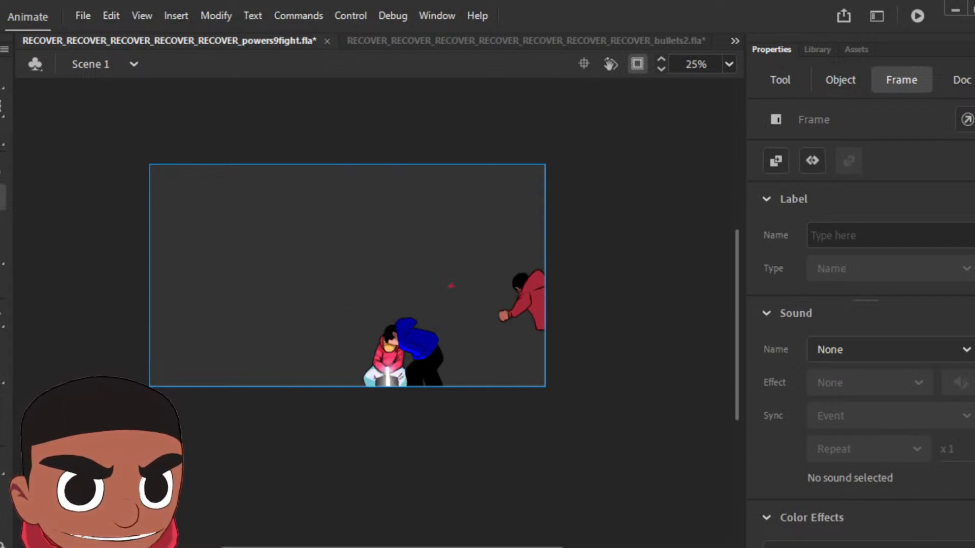
key(Return)
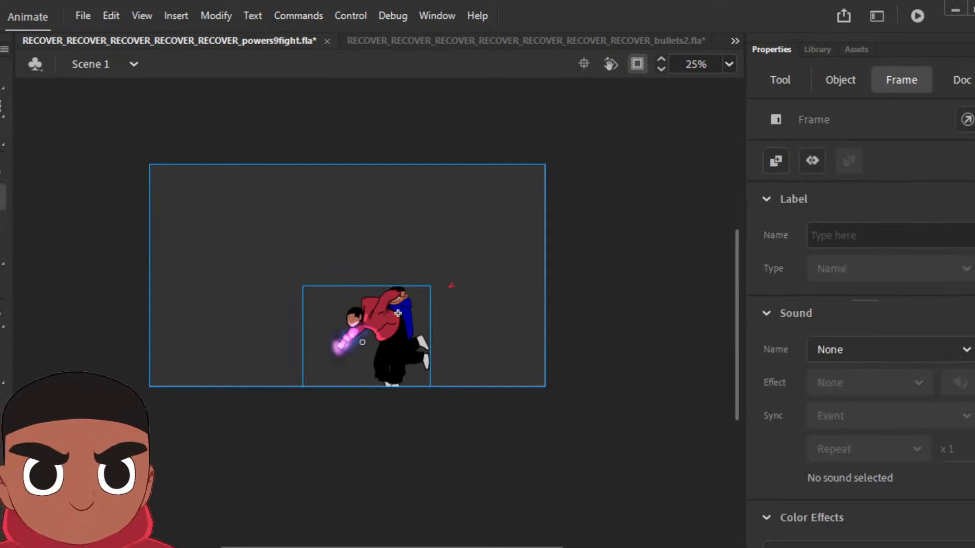
Step: Enlarge the fight symbol to about 1145 × 725 on the purple-punch pose and play through to the pink sketch frame
key(q)
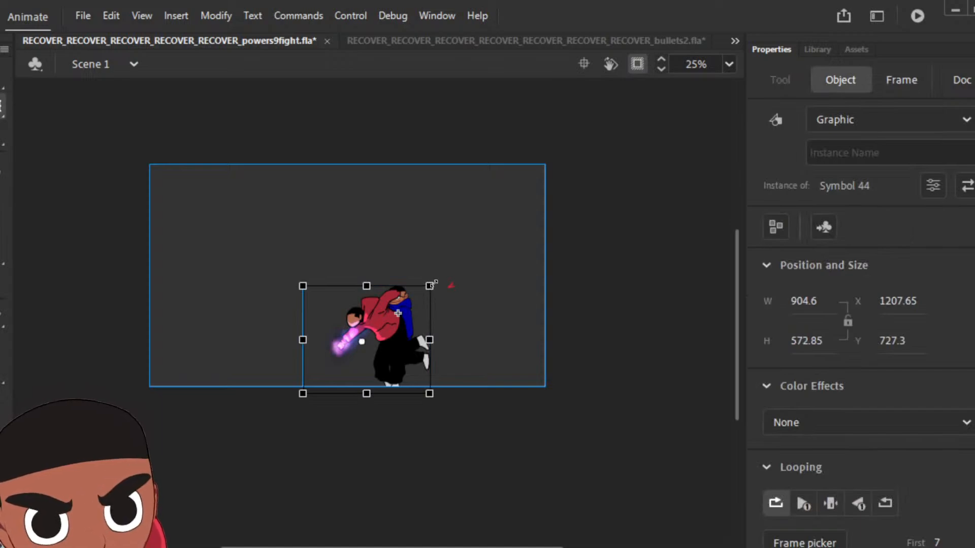
drag(434, 284, 448, 271)
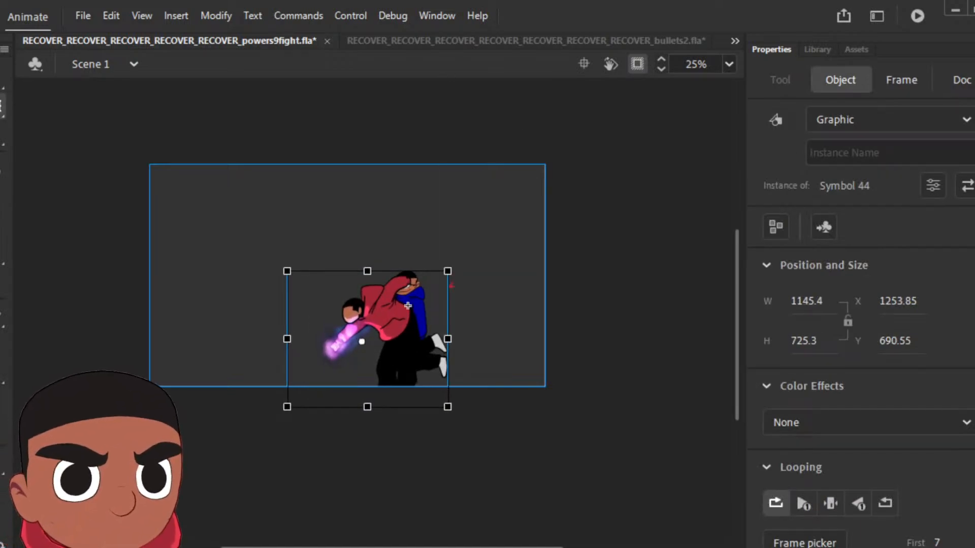
key(Return)
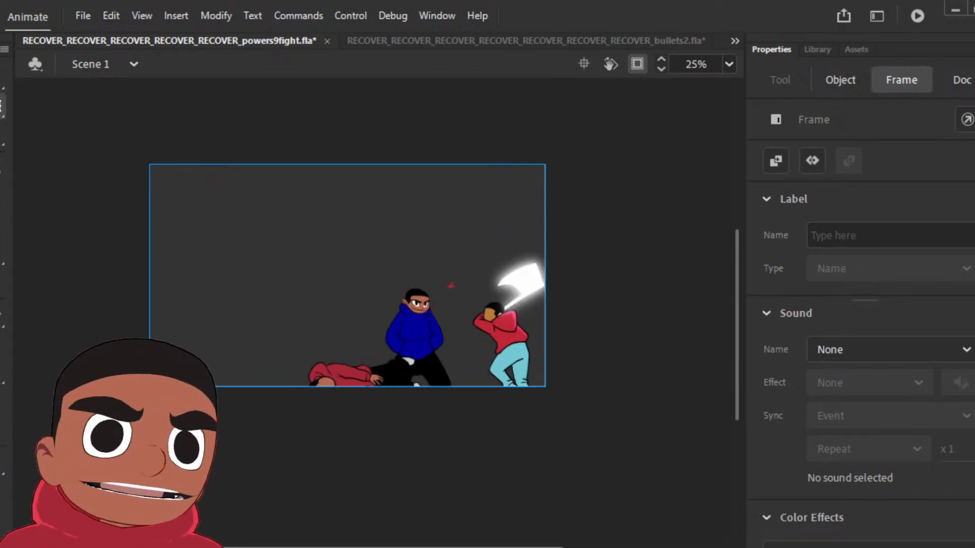
key(Return)
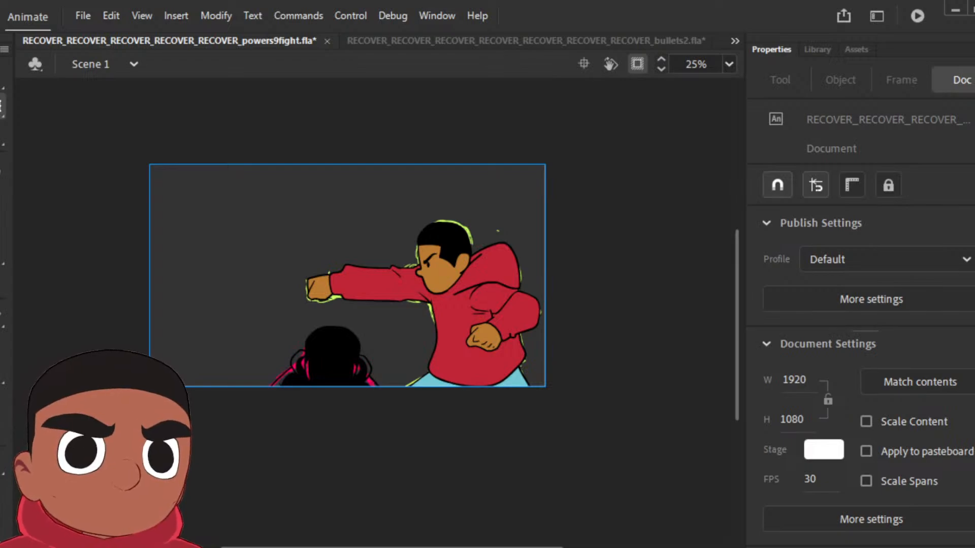
key(Return)
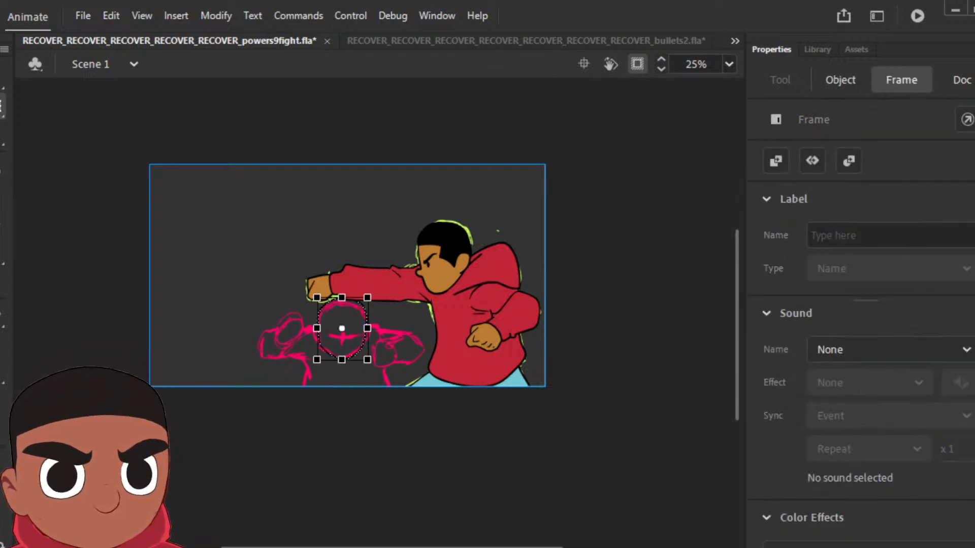
Step: Ink the fingers, cuff and bent sleeve of the foreground figure's arm nearest the punching character in black
key(ctrl+=)
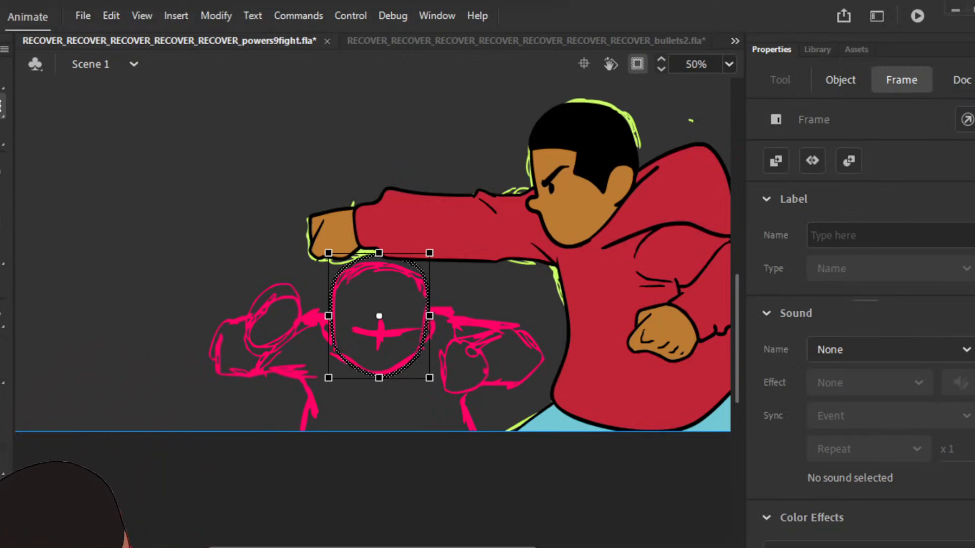
key(v)
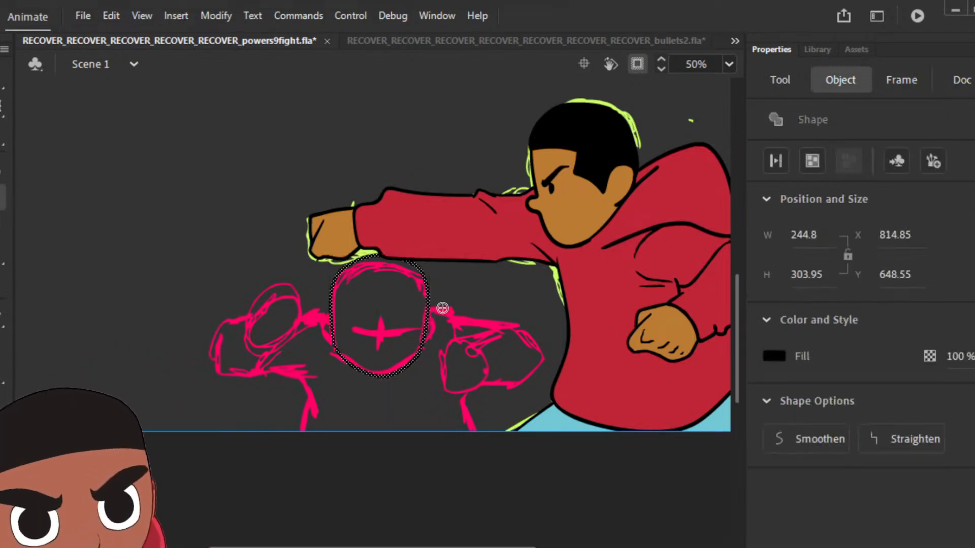
mouse_move(477, 349)
mouse_down()
mouse_move(436, 352)
mouse_move(425, 381)
mouse_move(456, 361)
mouse_up()
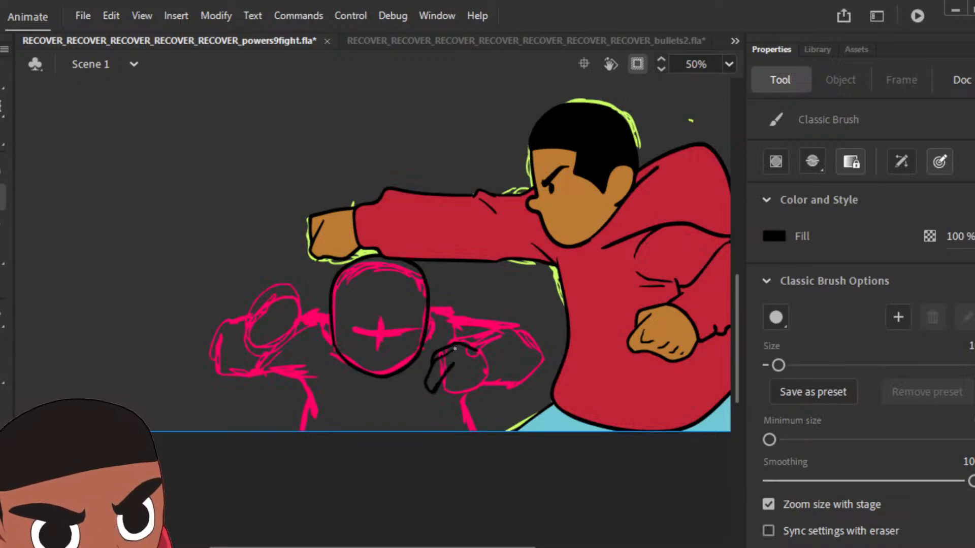
mouse_move(434, 393)
mouse_down()
mouse_move(436, 412)
mouse_move(460, 377)
mouse_up()
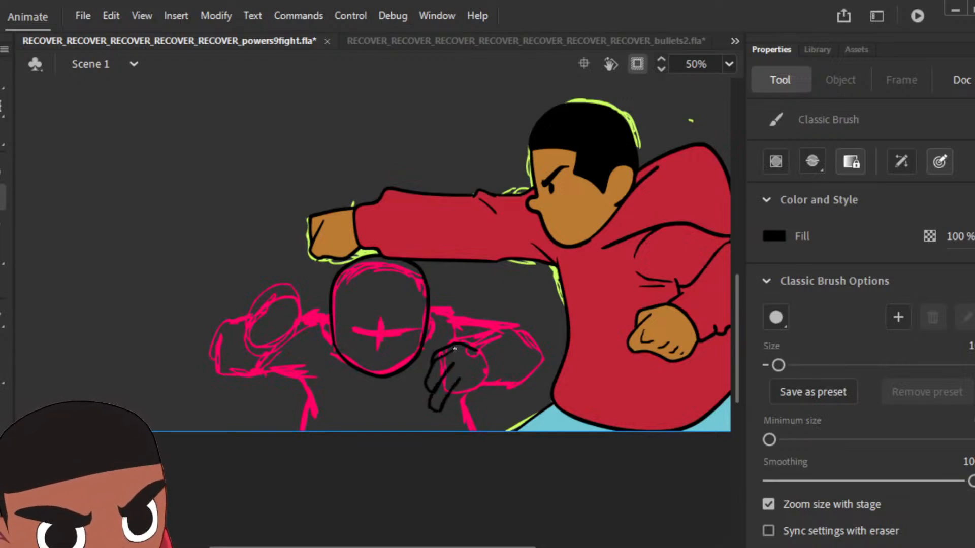
mouse_move(450, 412)
mouse_down()
mouse_move(471, 383)
mouse_move(462, 412)
mouse_move(488, 391)
mouse_move(490, 365)
mouse_move(474, 351)
mouse_move(497, 371)
mouse_move(506, 321)
mouse_move(530, 327)
mouse_move(543, 355)
mouse_move(532, 377)
mouse_move(488, 394)
mouse_up()
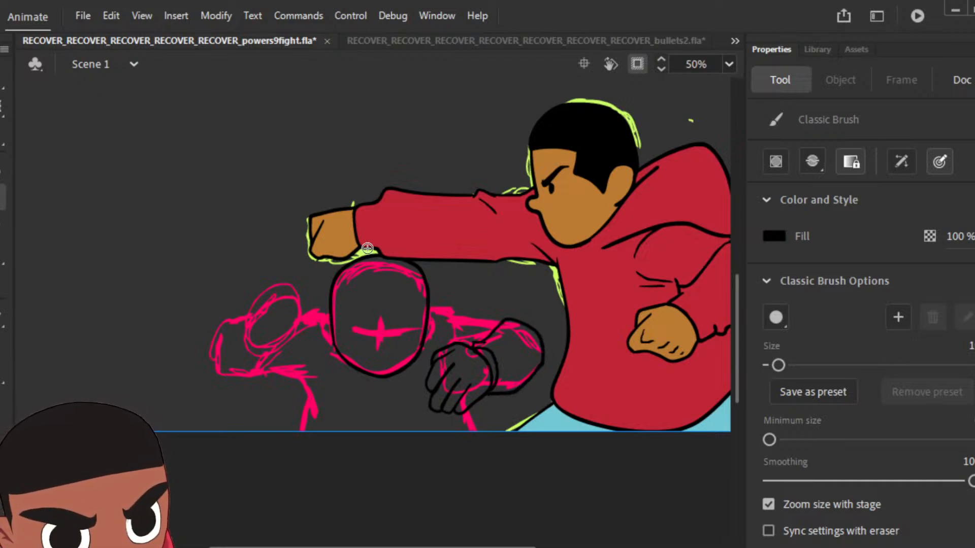
Step: Ink the foreground figure's ears, the hood edges on both sides of its head and the adjoining shoulder line
drag(330, 316, 330, 343)
drag(432, 309, 428, 345)
mouse_move(328, 350)
mouse_down()
mouse_move(310, 312)
mouse_move(330, 288)
mouse_up()
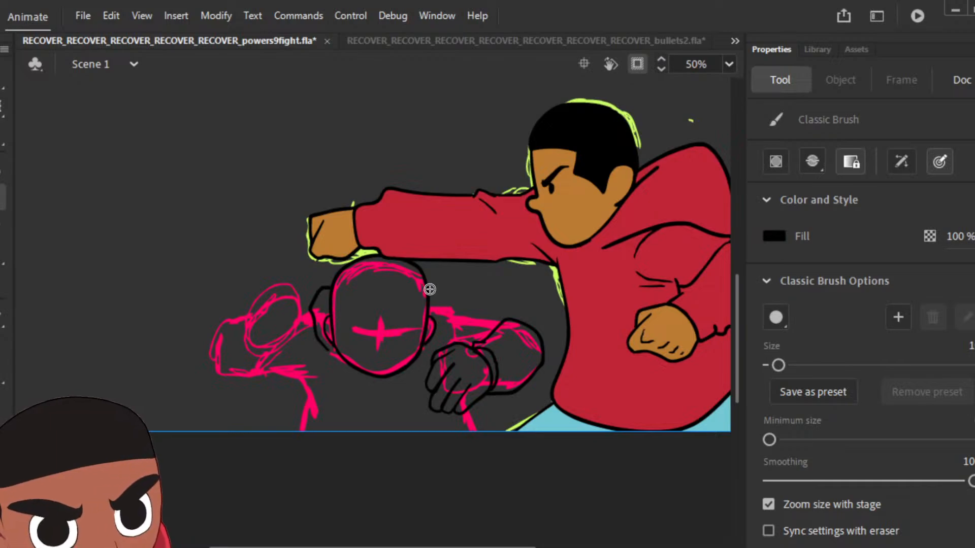
mouse_move(429, 290)
mouse_down()
mouse_move(448, 290)
mouse_move(463, 312)
mouse_move(438, 350)
mouse_up()
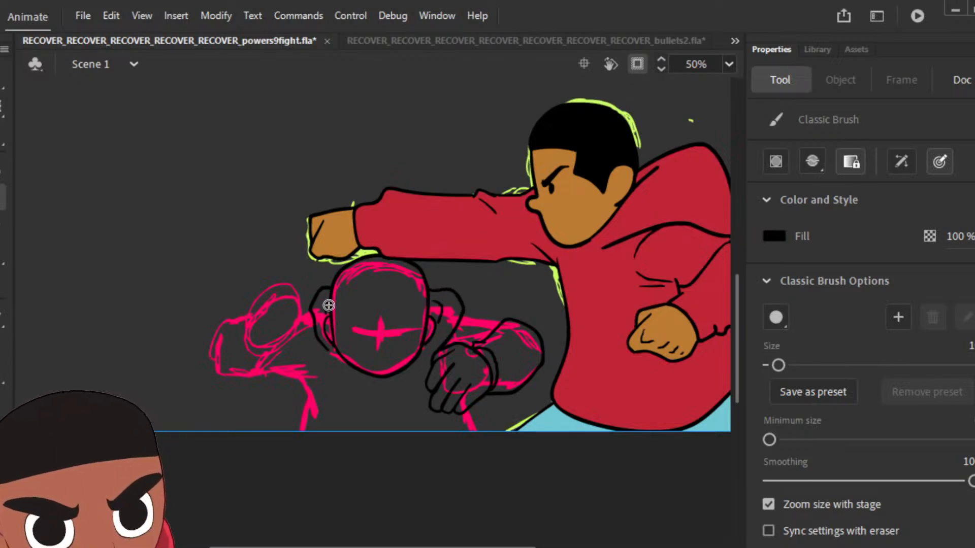
drag(464, 311, 506, 314)
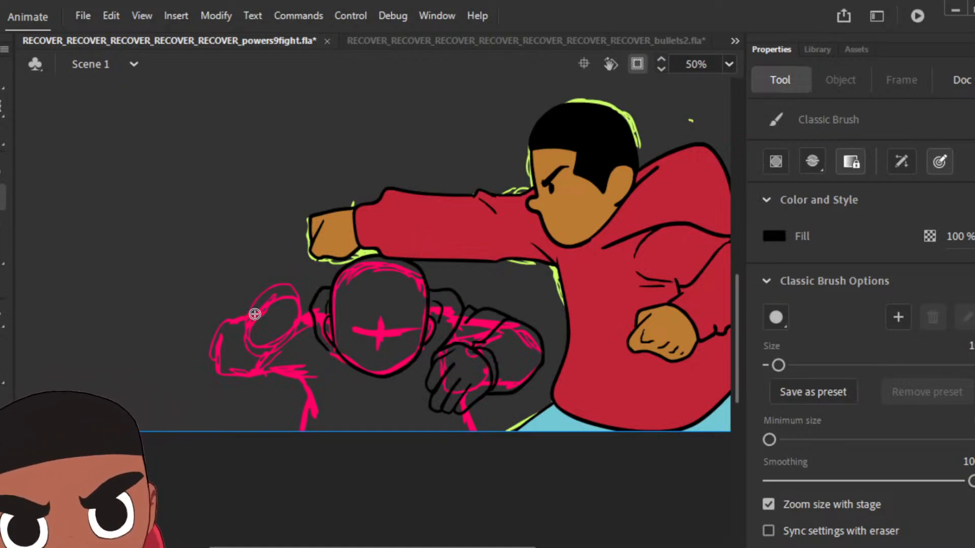
Step: Ink the foreground figure's other raised fist with its cuff, bent sleeve and underarm line in black
mouse_move(253, 318)
mouse_down()
mouse_move(277, 285)
mouse_move(306, 306)
mouse_move(296, 331)
mouse_move(282, 316)
mouse_move(287, 342)
mouse_move(264, 349)
mouse_move(250, 316)
mouse_up()
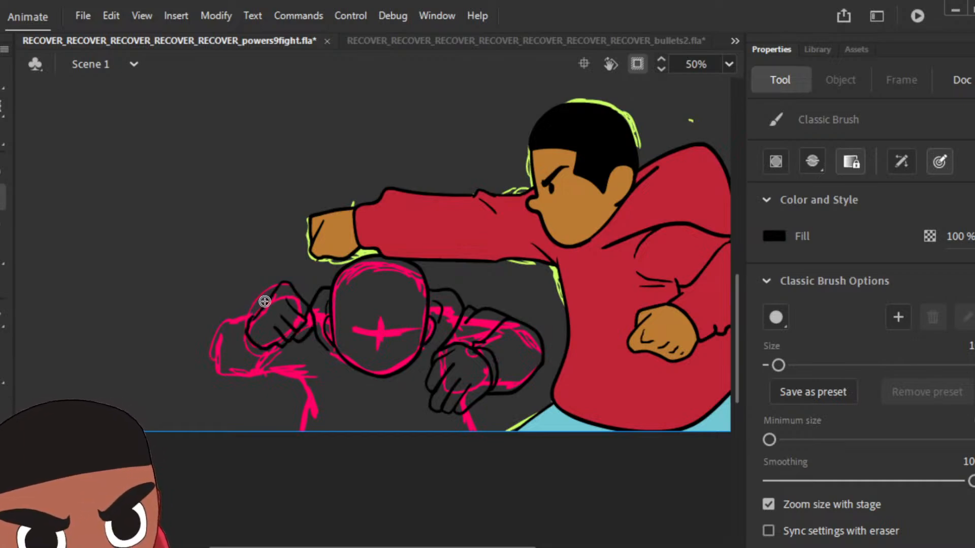
mouse_move(263, 306)
mouse_down()
mouse_move(241, 344)
mouse_move(282, 352)
mouse_up()
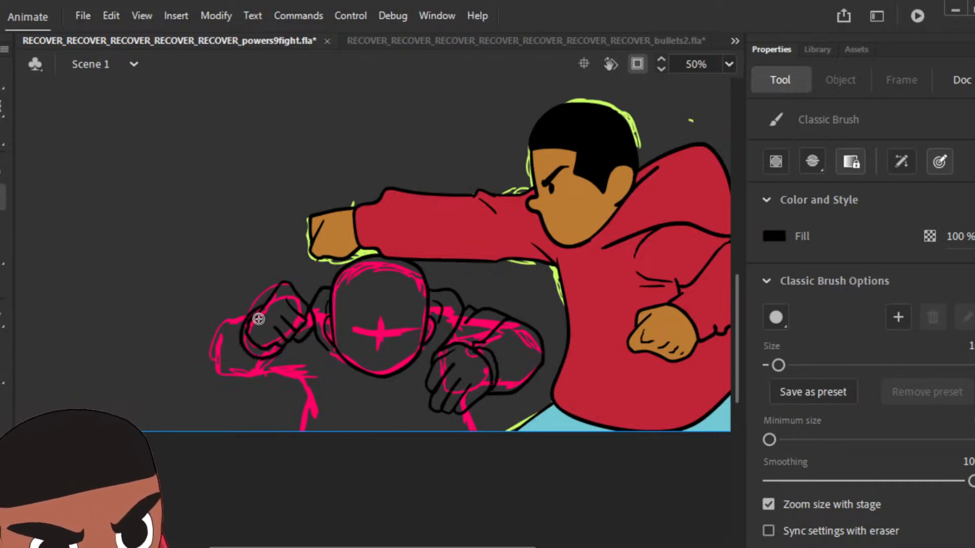
mouse_move(260, 309)
mouse_down()
mouse_move(214, 330)
mouse_move(216, 365)
mouse_move(228, 378)
mouse_move(269, 374)
mouse_up()
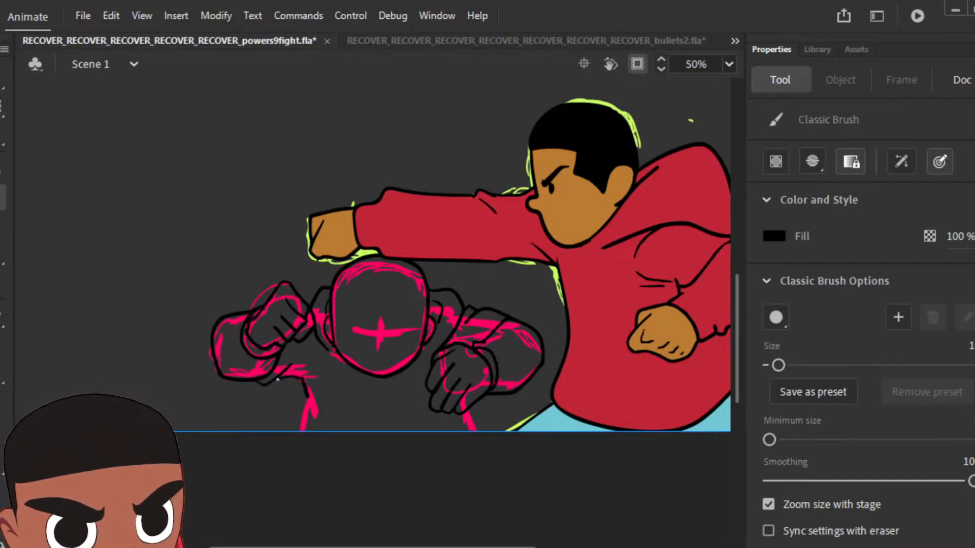
mouse_move(307, 401)
mouse_down()
mouse_move(301, 440)
mouse_move(343, 456)
mouse_move(431, 459)
mouse_move(467, 439)
mouse_up()
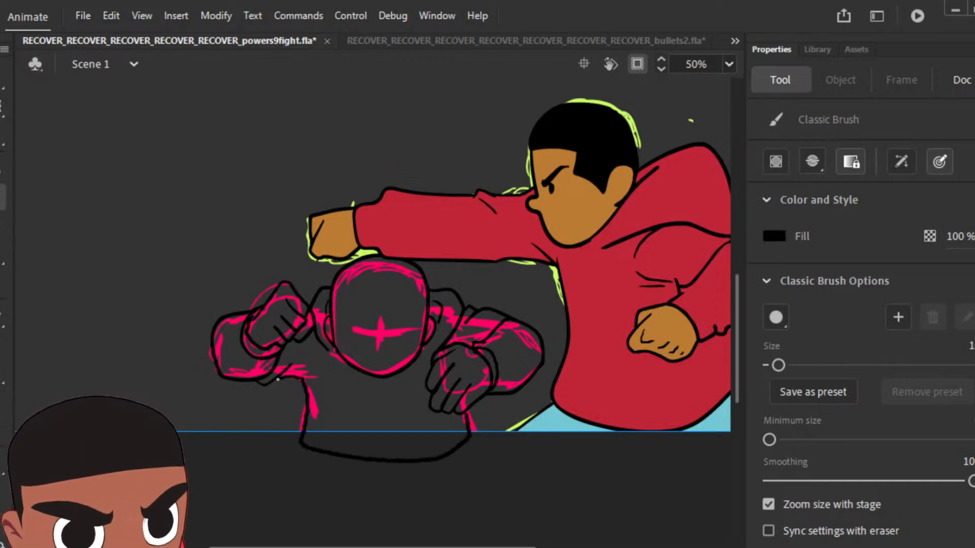
key(ctrl+z)
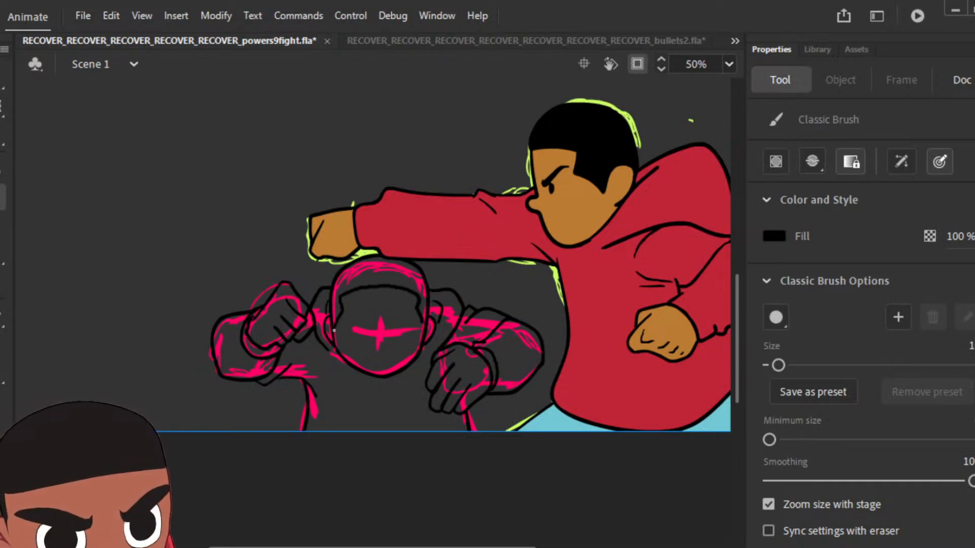
Step: Fill the foreground figure's hair black and outline its torso down past the lower edge of the stage
click(1, 349)
click(384, 283)
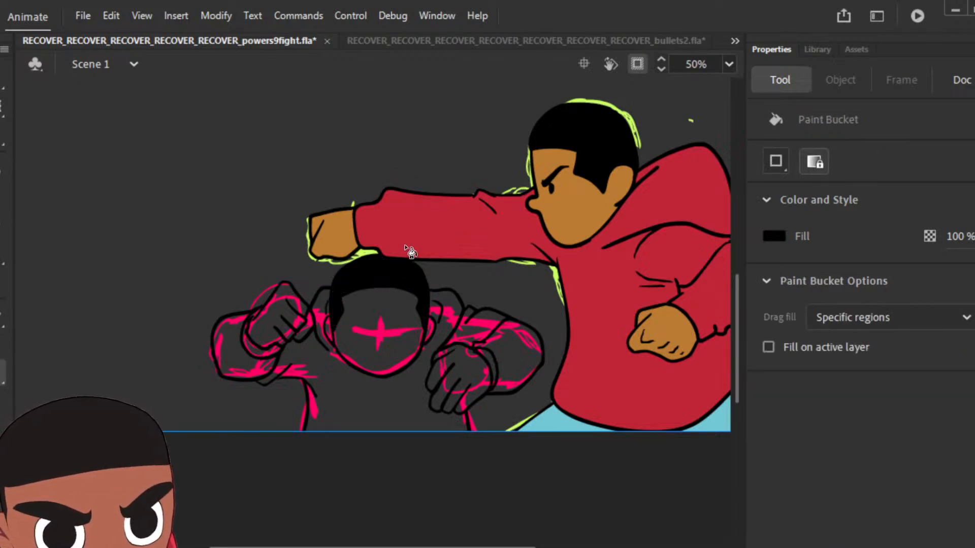
click(2, 197)
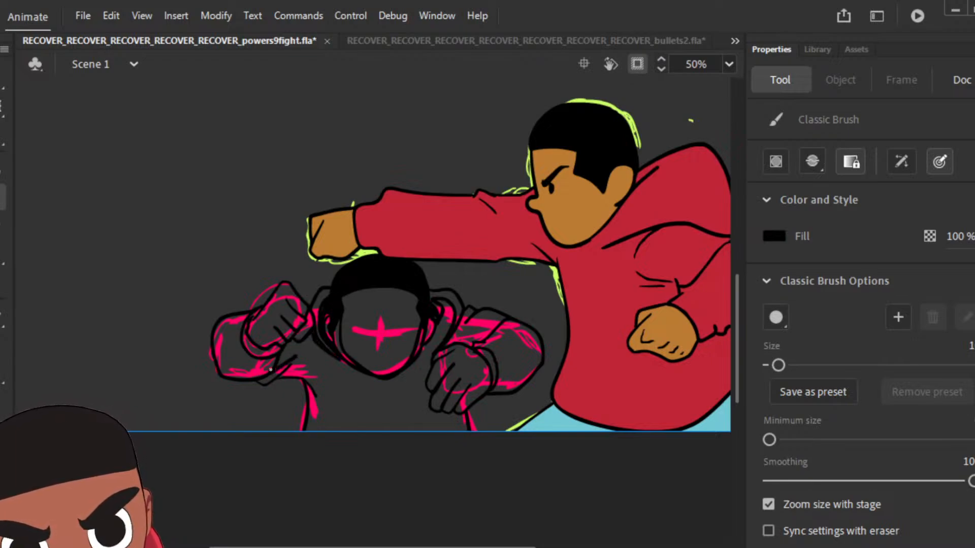
mouse_move(312, 384)
mouse_down()
mouse_move(326, 414)
mouse_move(321, 448)
mouse_move(435, 458)
mouse_move(460, 447)
mouse_move(461, 416)
mouse_up()
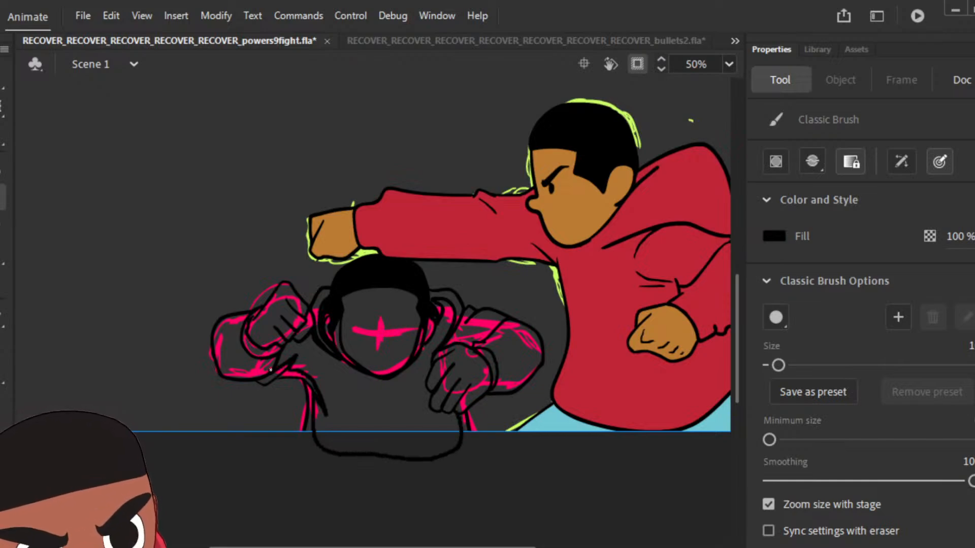
Step: Ink the curved fold line inside the sleeve of the foreground figure's arm nearest the punching character
key(ctrl+z)
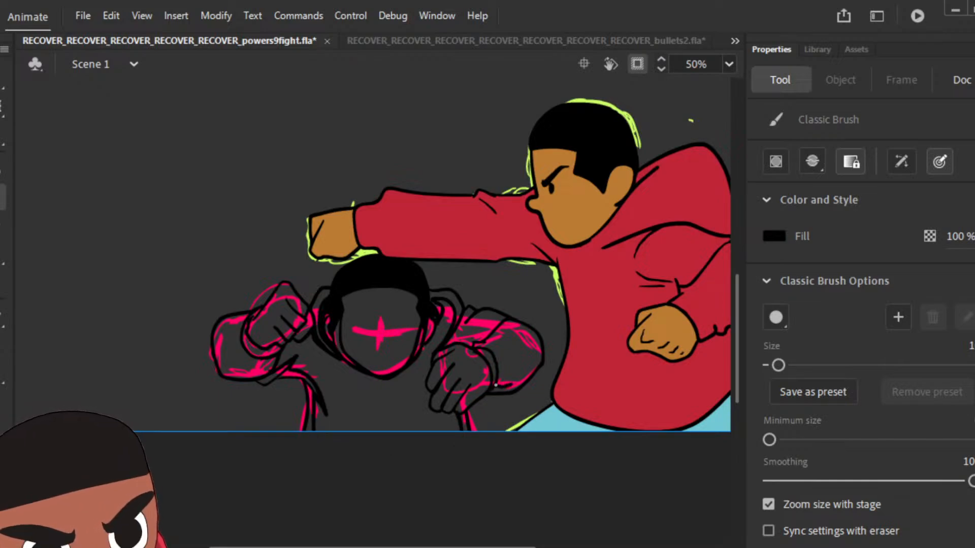
drag(497, 385, 533, 352)
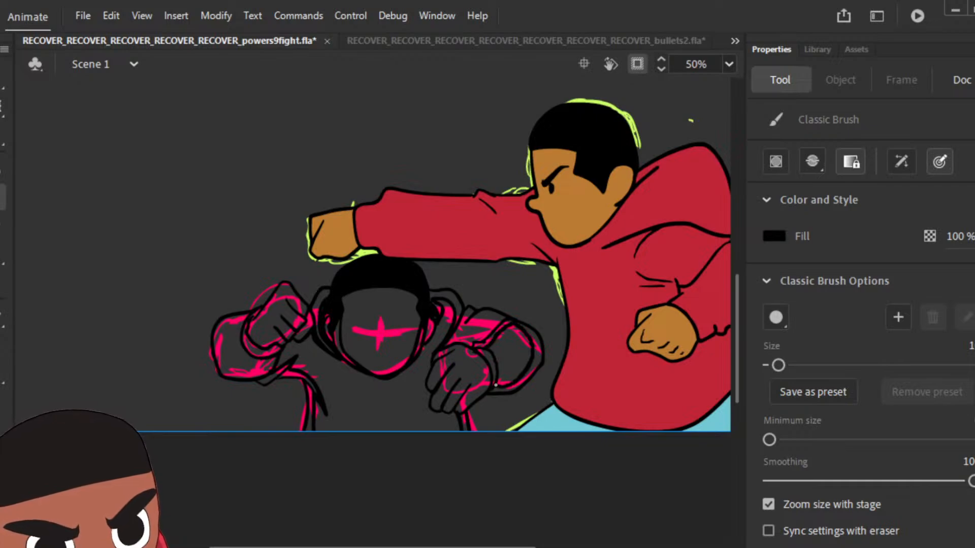
drag(483, 355, 491, 360)
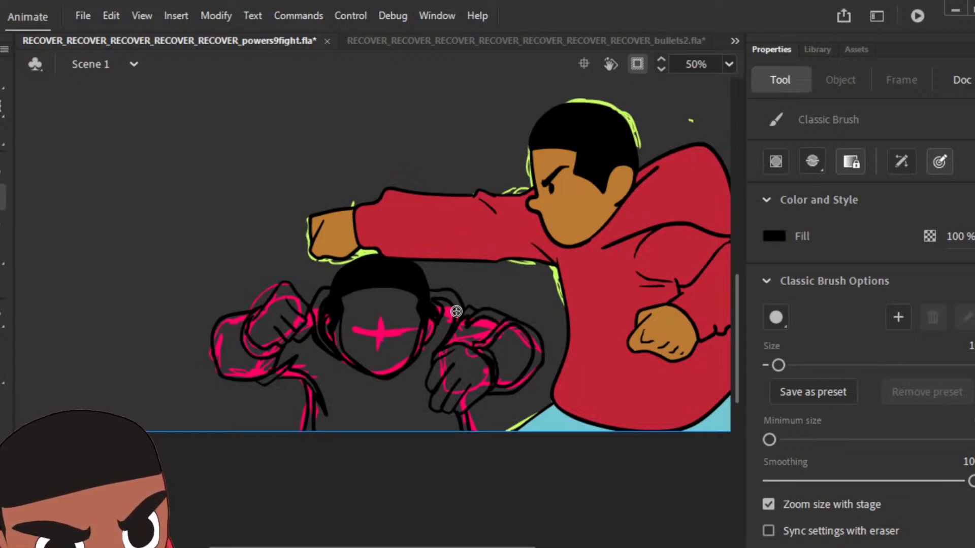
Step: Fill the foreground figure's shoulder, the sleeve nearest the punching character and the torso with black
key(k)
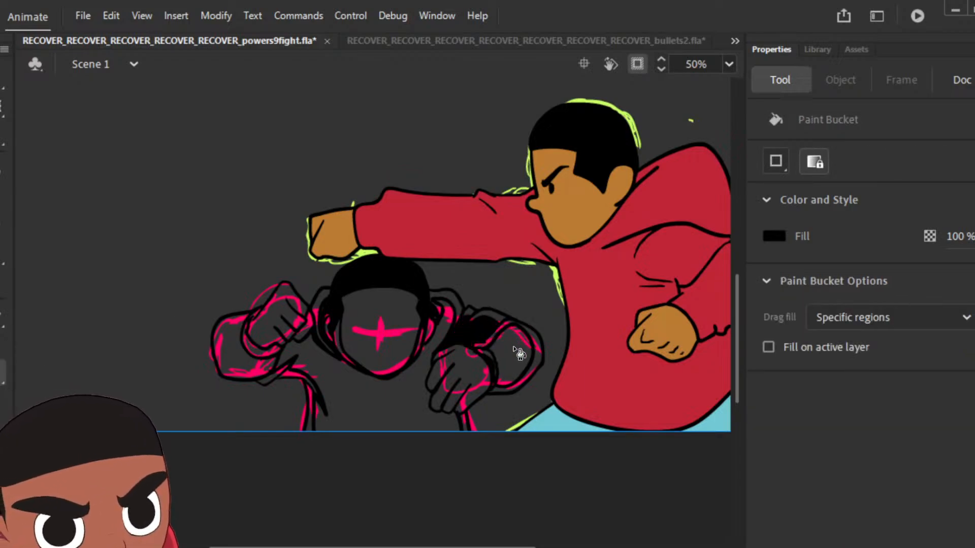
click(518, 352)
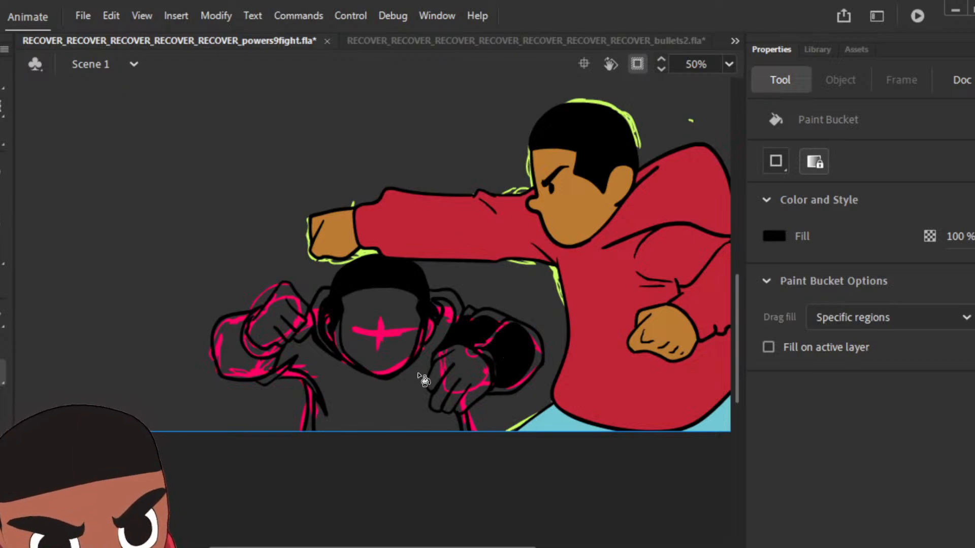
click(401, 403)
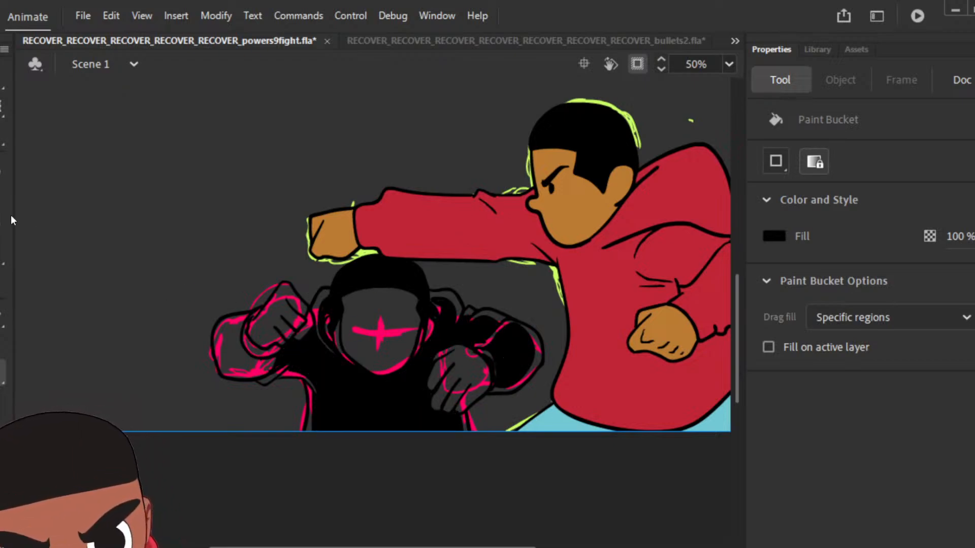
Step: Ink the cuff line on the foreground figure's other arm and fill that sleeve and the face black
click(2, 197)
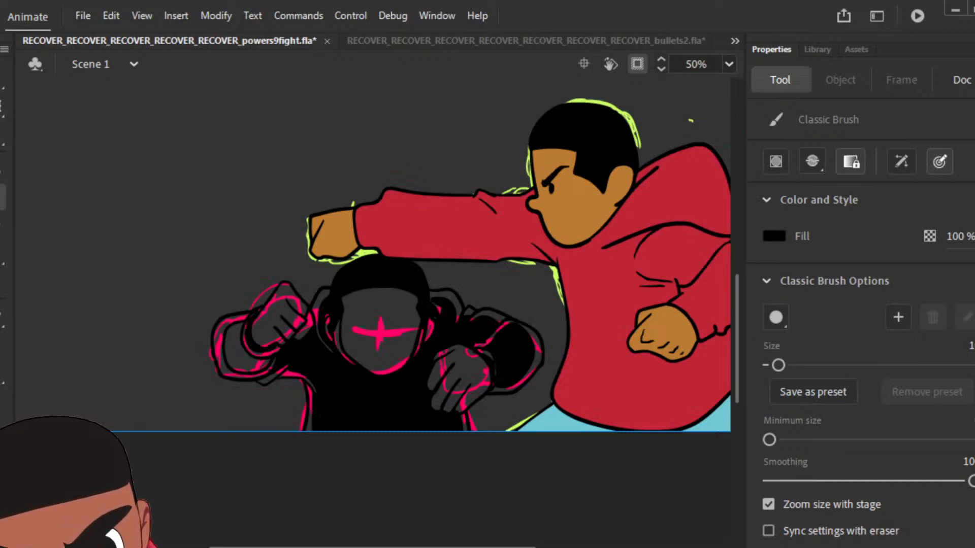
key(k)
click(245, 361)
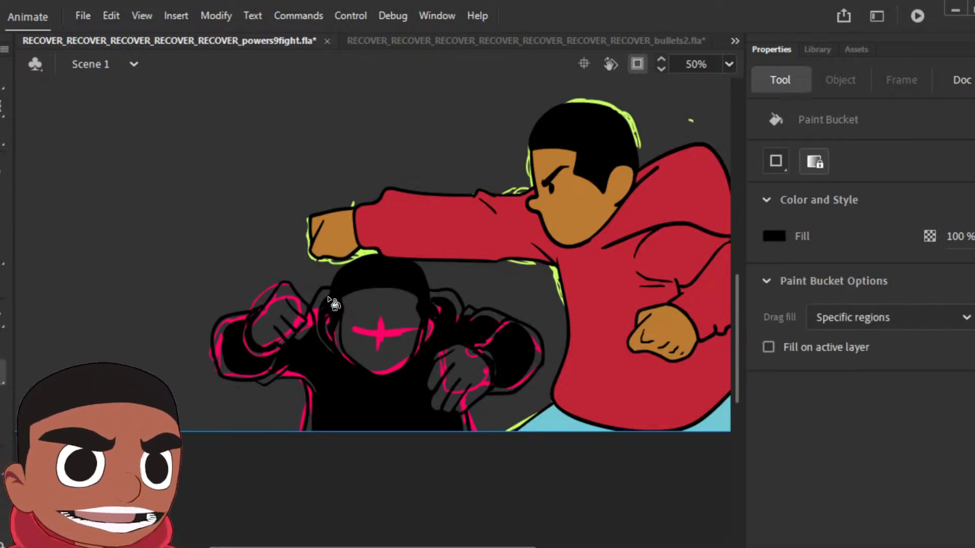
click(382, 329)
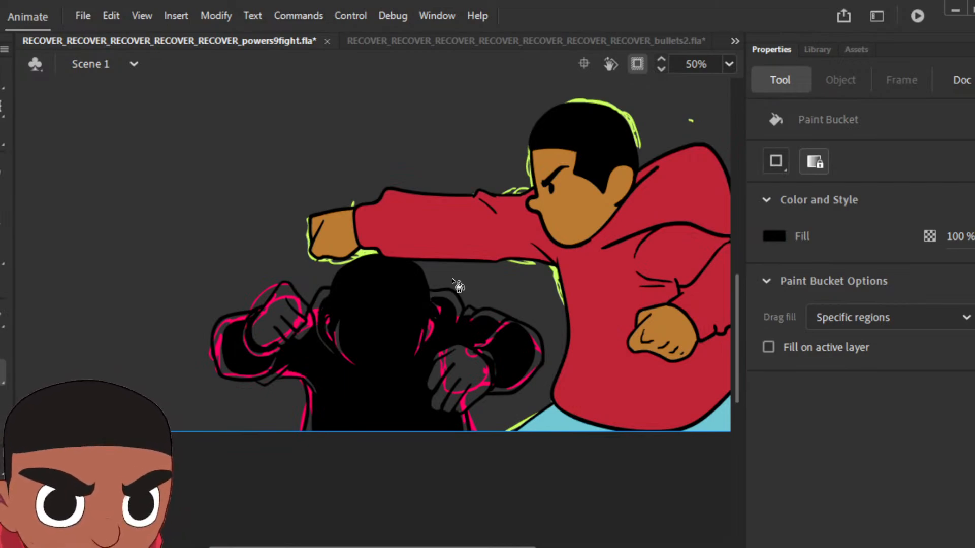
key(b)
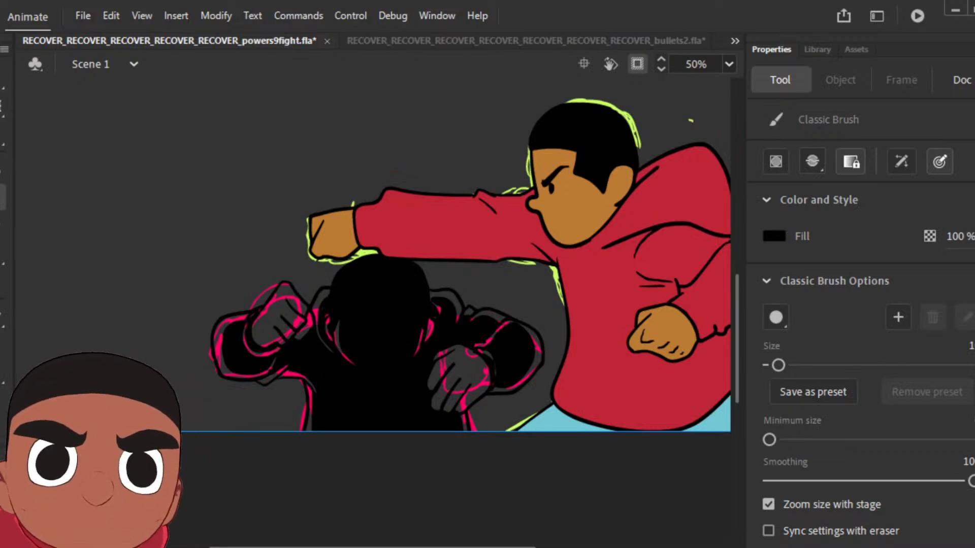
Step: Compare the foreground figure's filled pose with its neighbouring frames by stepping back and forth through the timeline
key(period)
key(period)
key(comma)
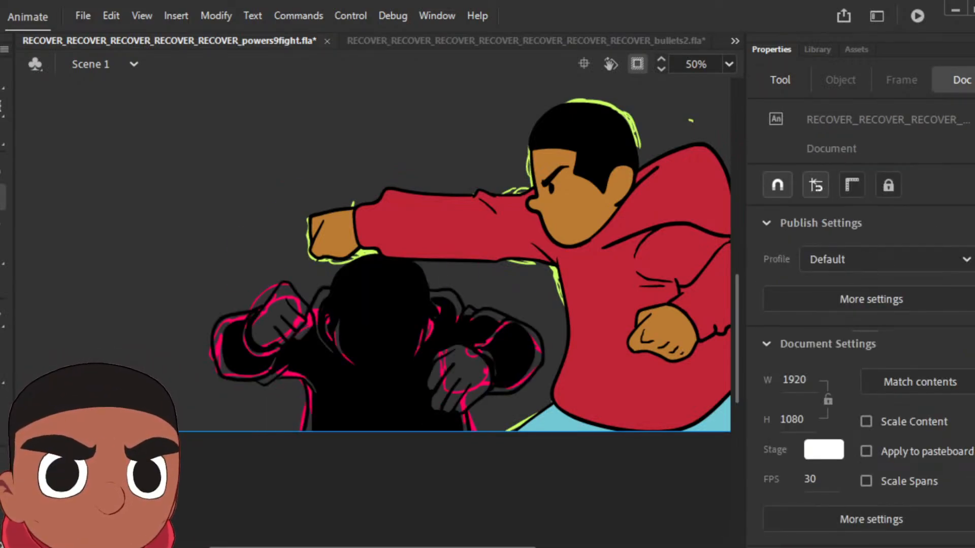
key(comma)
key(period)
key(comma)
key(period)
key(comma)
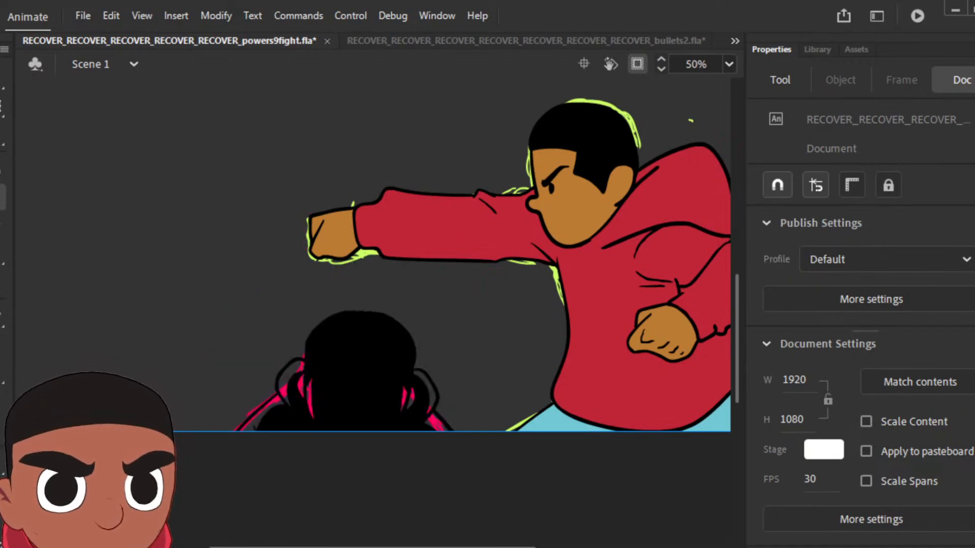
key(period)
key(comma)
key(period)
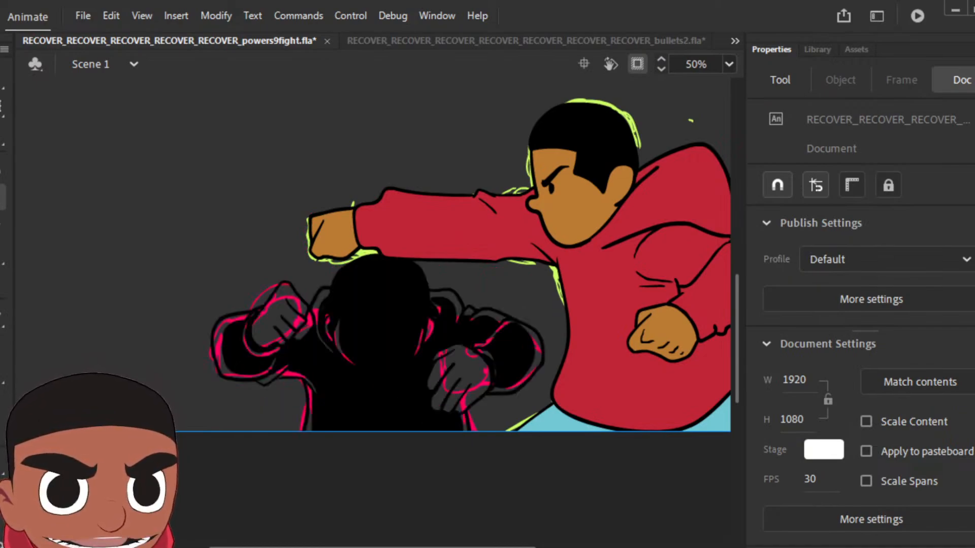
key(comma)
Step: Add a keyframe on the next sketched pose and delete the black figure carried over into it
key(period)
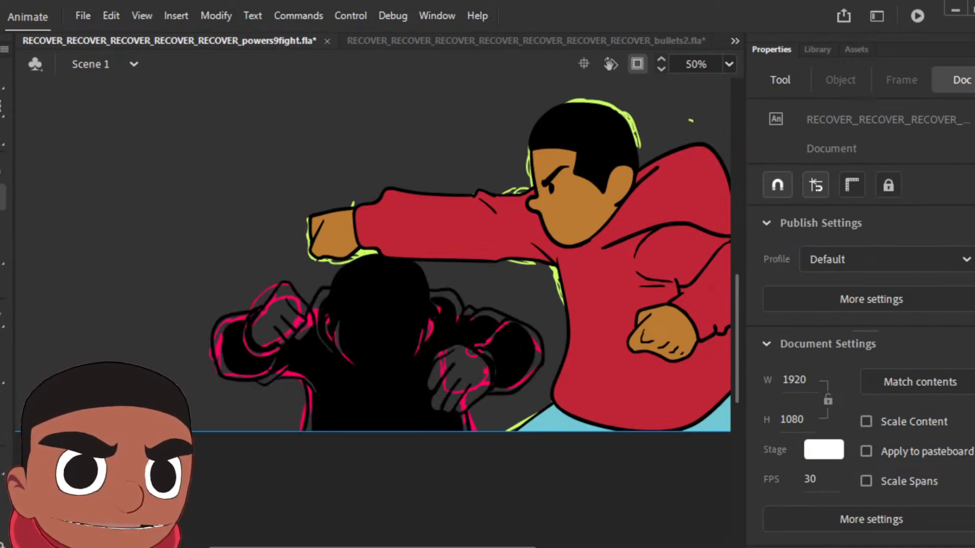
key(period)
key(F6)
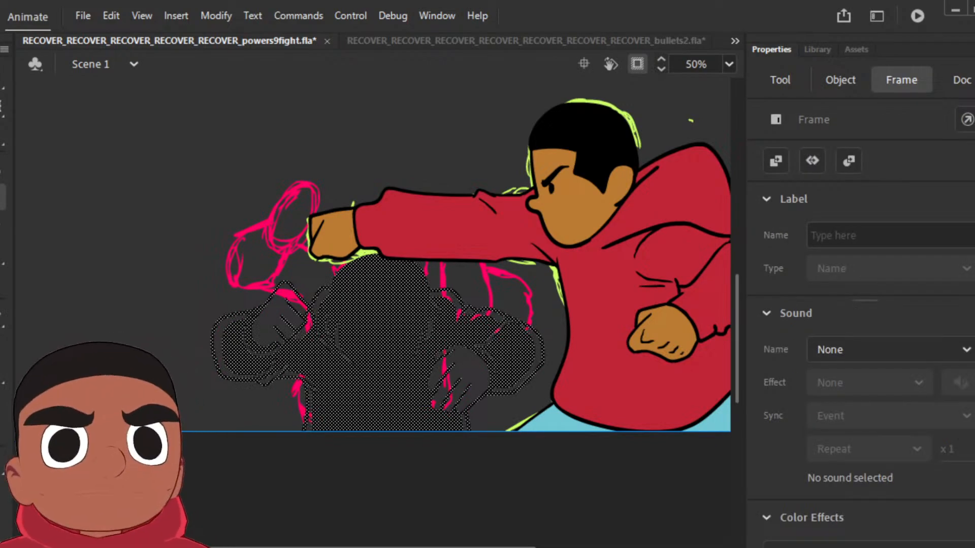
key(Delete)
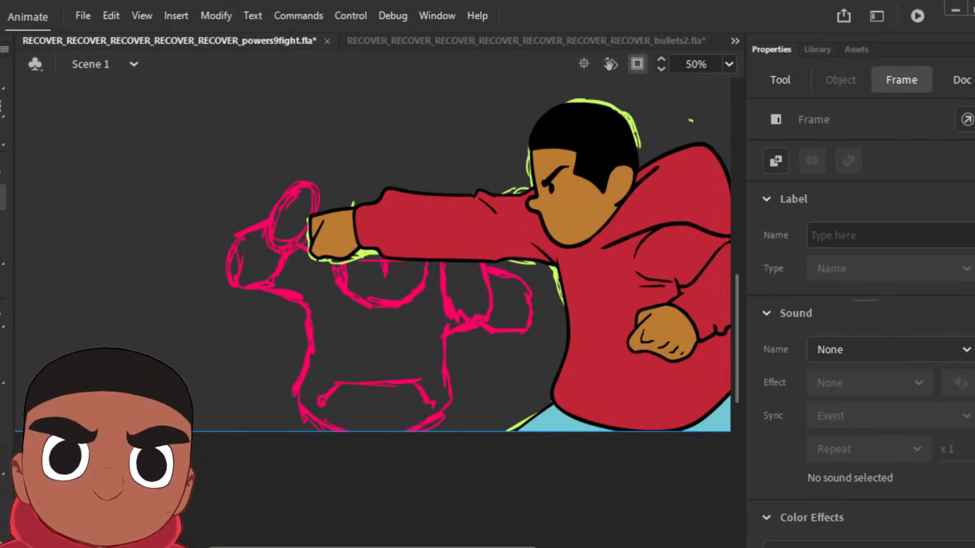
Step: Compare the cleared keyframe with the foreground figure's preceding poses
key(comma)
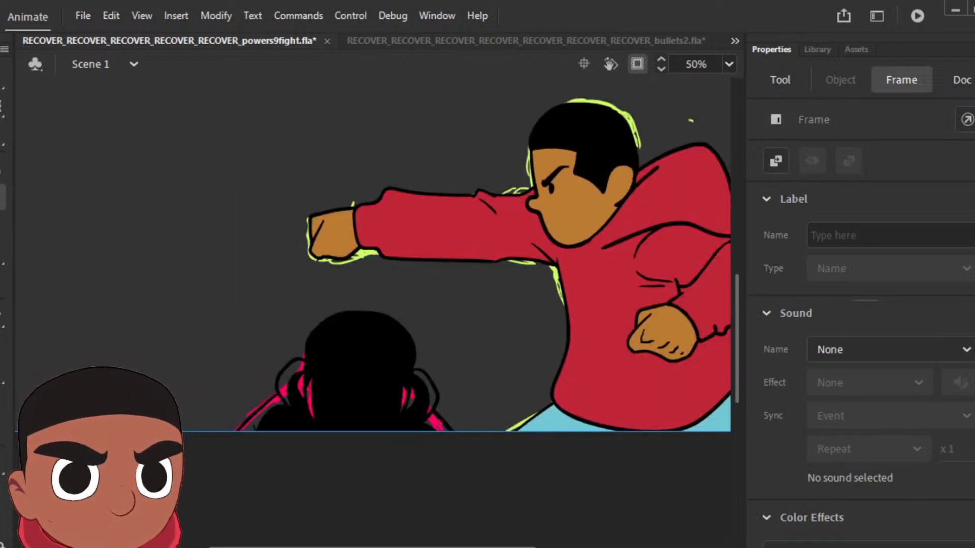
key(period)
key(comma)
key(period)
key(comma)
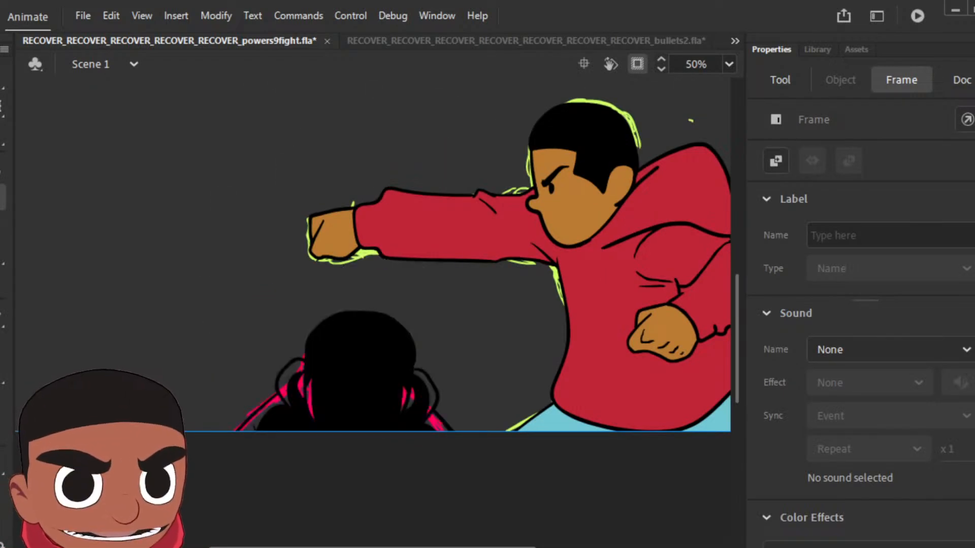
Step: Review the rough blue and red sketch animation of the other fight shots by playing and stepping through it
key(period)
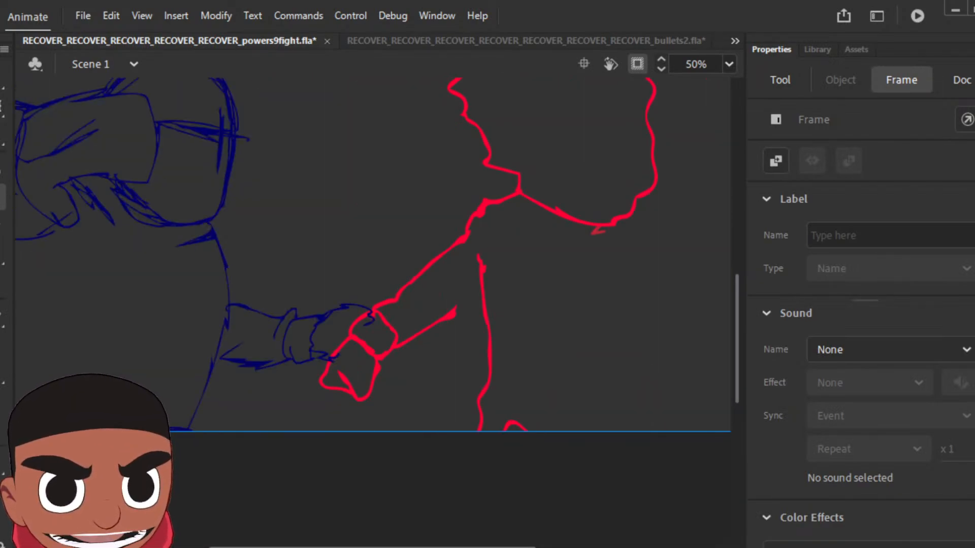
key(ctrl+minus)
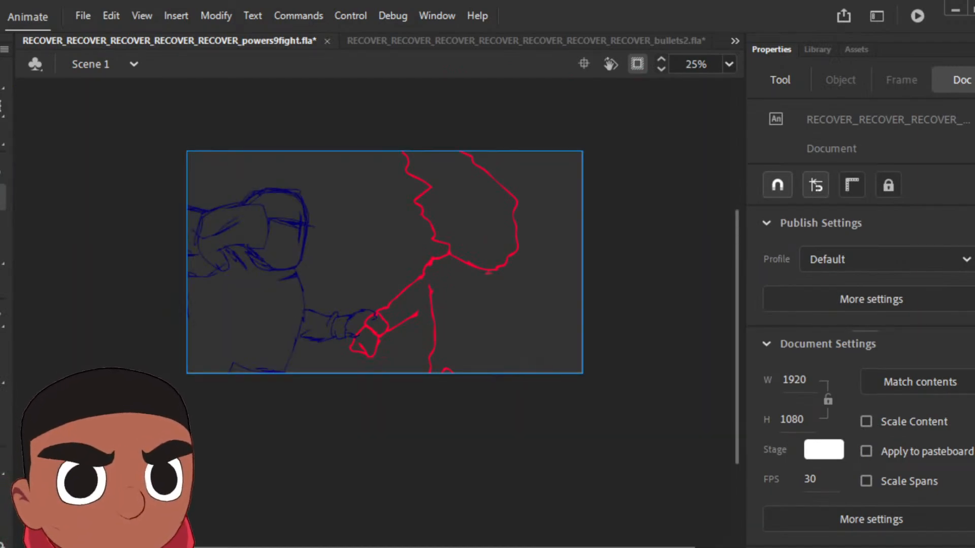
key(Return)
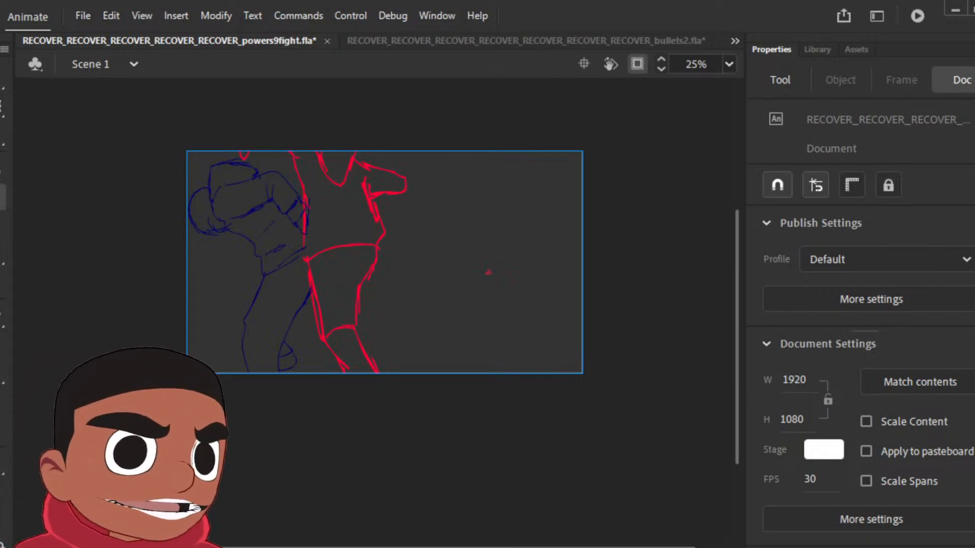
key(period)
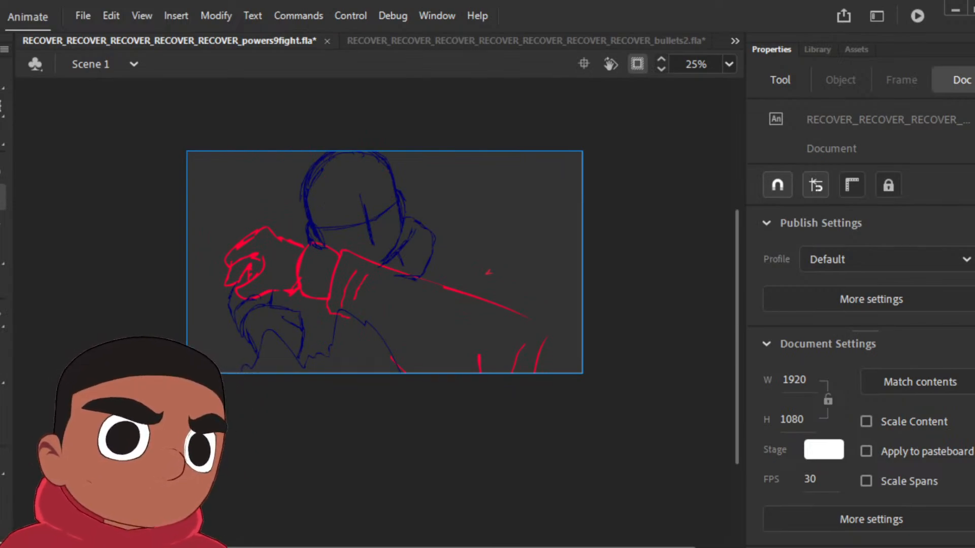
key(Return)
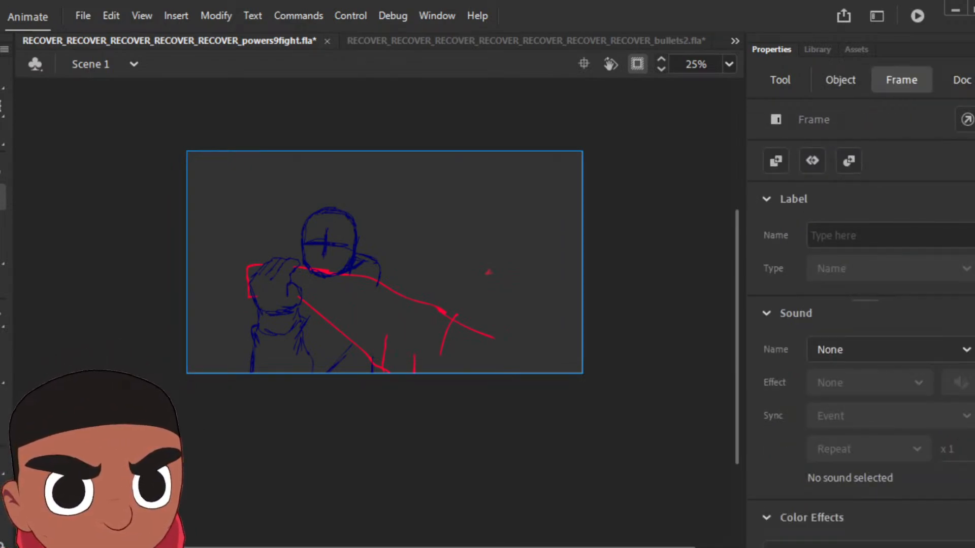
key(.)
key(.)
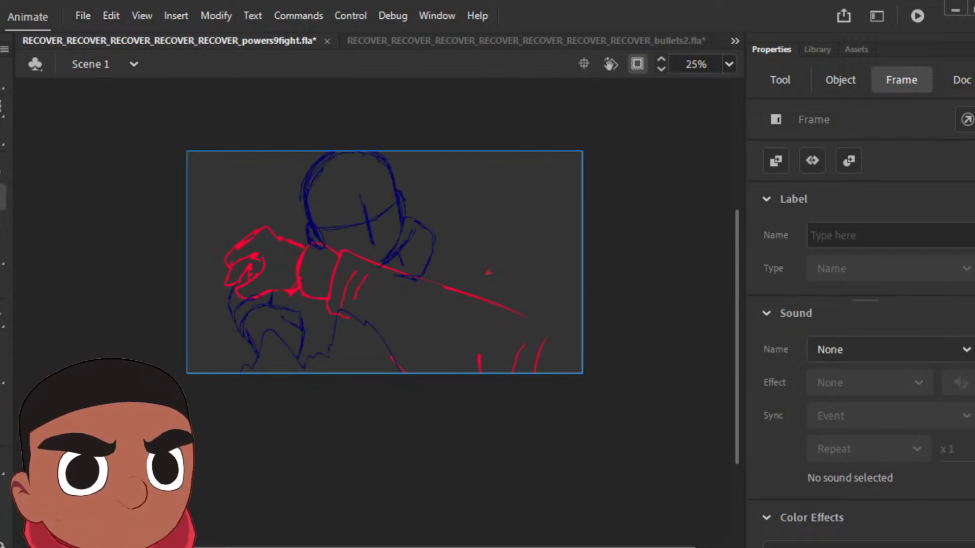
key(.)
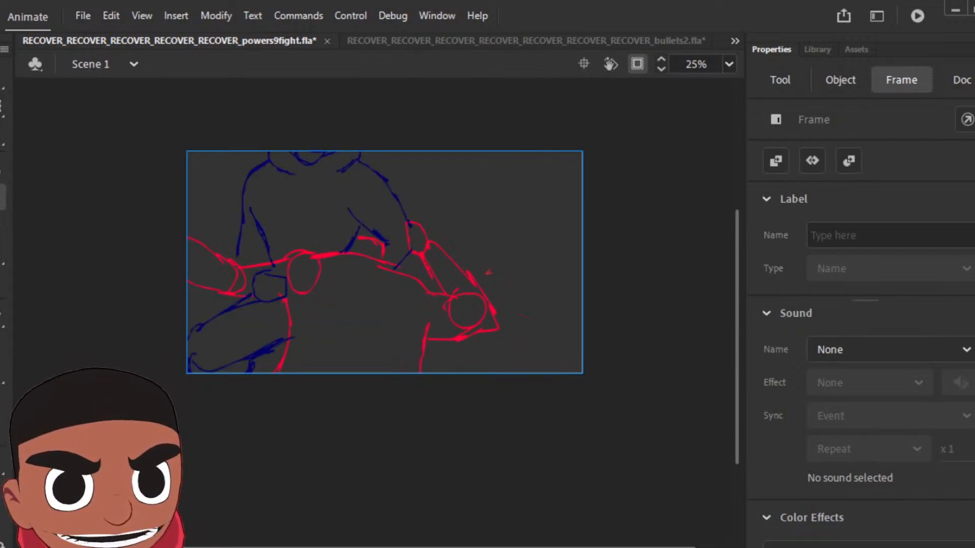
key(.)
key(.)
key(.)
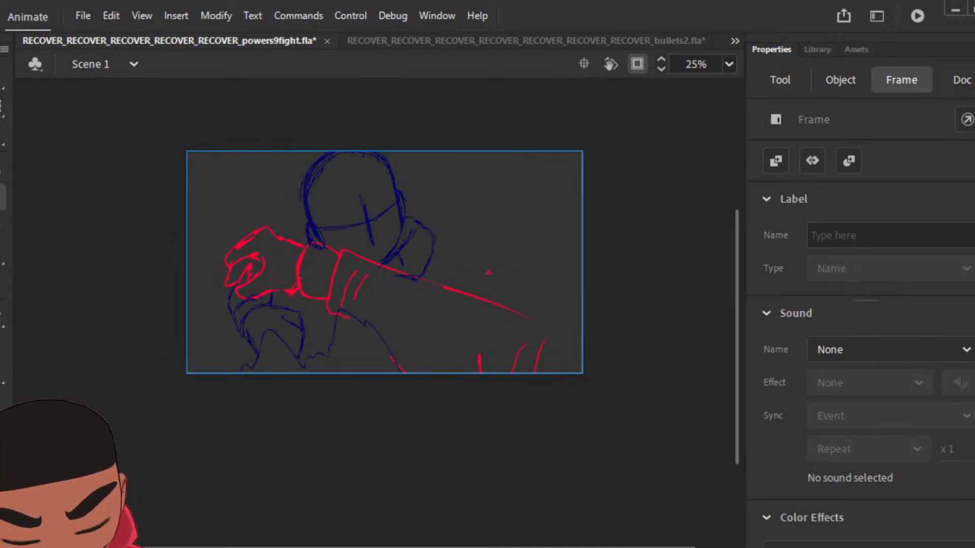
Step: Delete the rough blue and red close-up sketch with the extended fist from its frame
key(.)
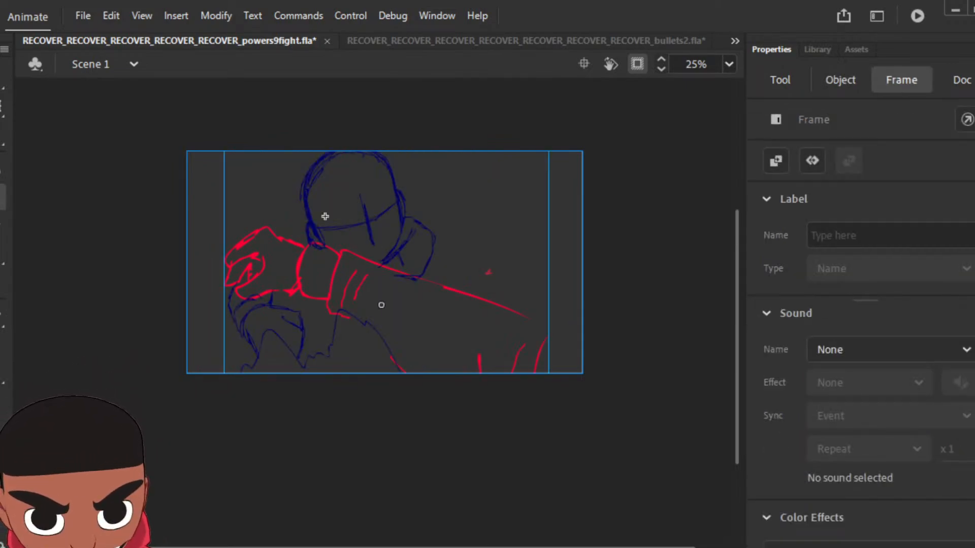
key(Delete)
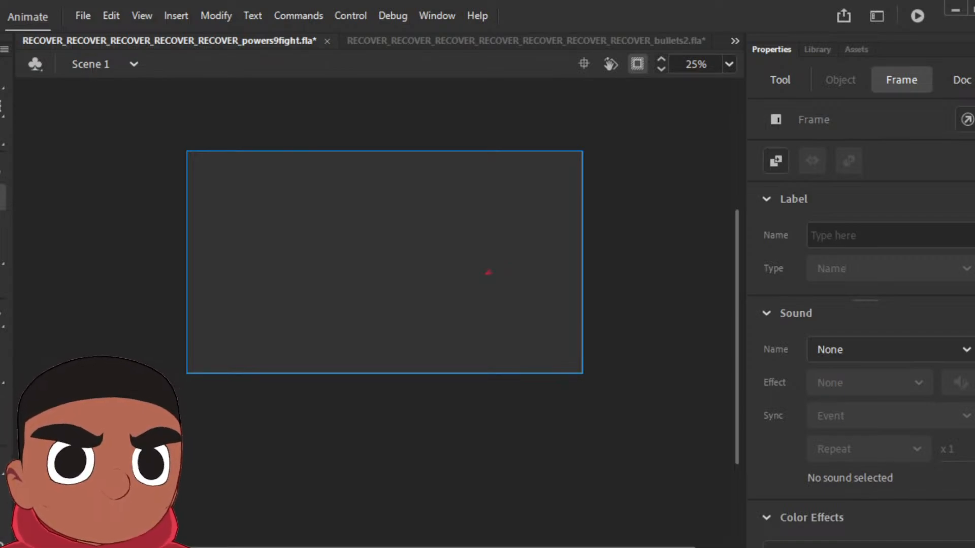
Step: On the cleared punch frame, ink the foreground figure's jaw and neckline in black beneath the punching character's arm
key(.)
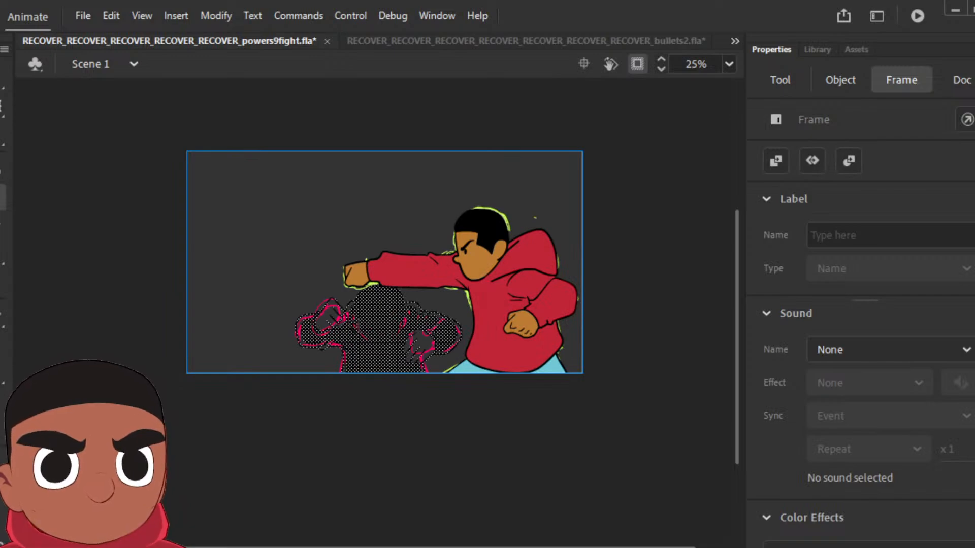
key(.)
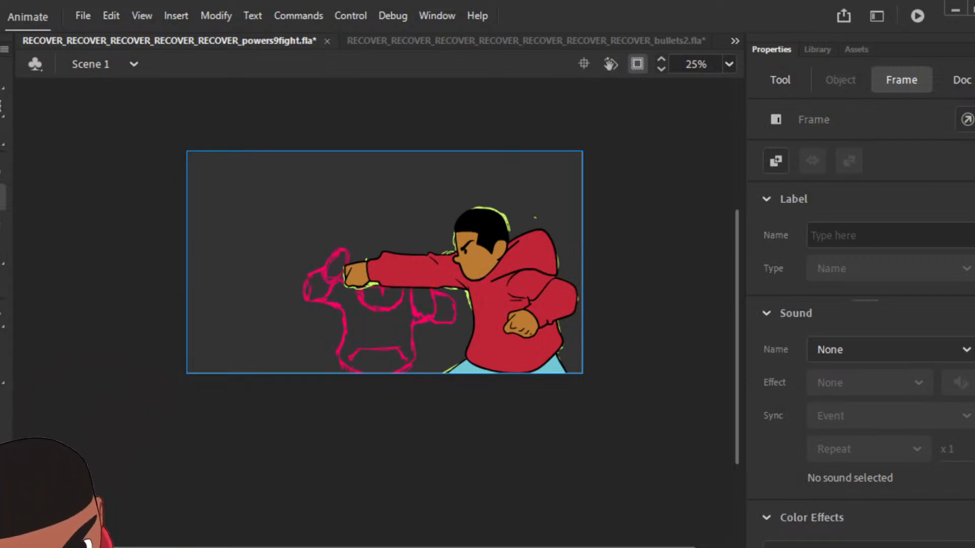
key(ctrl+equal)
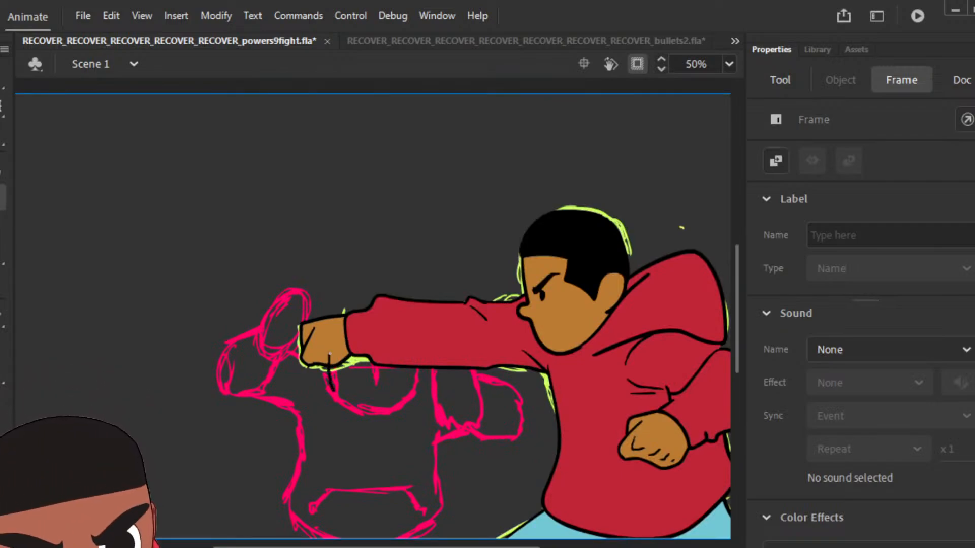
mouse_move(394, 414)
mouse_down()
mouse_move(415, 391)
mouse_move(417, 344)
mouse_move(382, 321)
mouse_move(354, 321)
mouse_move(331, 355)
mouse_up()
key(b)
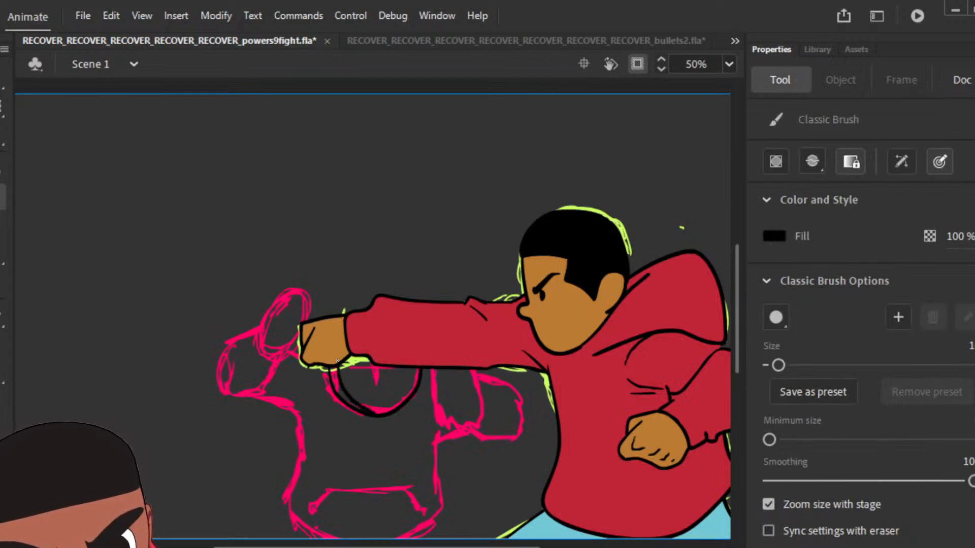
mouse_move(412, 378)
mouse_down()
mouse_move(407, 340)
mouse_move(374, 327)
mouse_move(347, 339)
mouse_move(336, 362)
mouse_up()
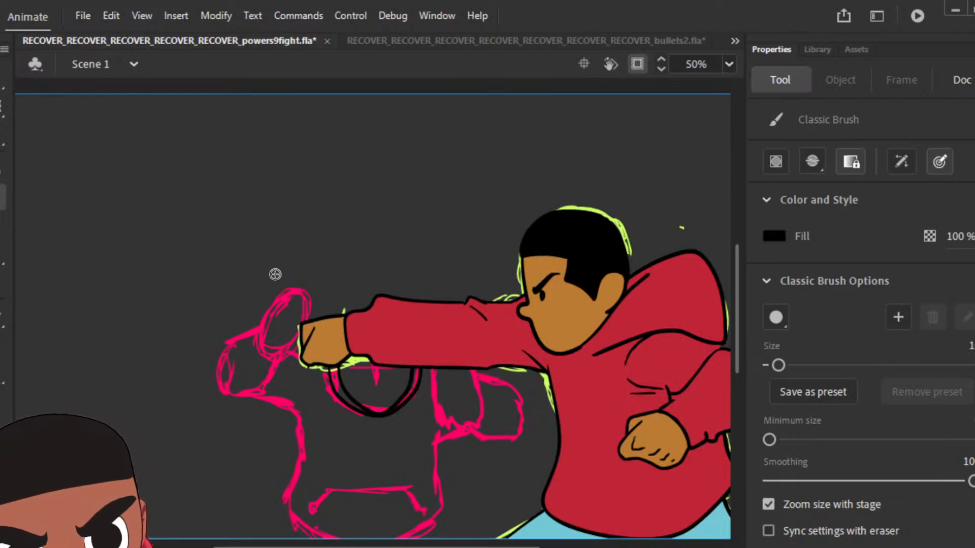
Step: Ink the foreground figure's raised hand with jagged fingertips and the lowered hand beneath the punching arm in black
mouse_move(258, 335)
mouse_down()
mouse_move(288, 278)
mouse_move(311, 311)
mouse_up()
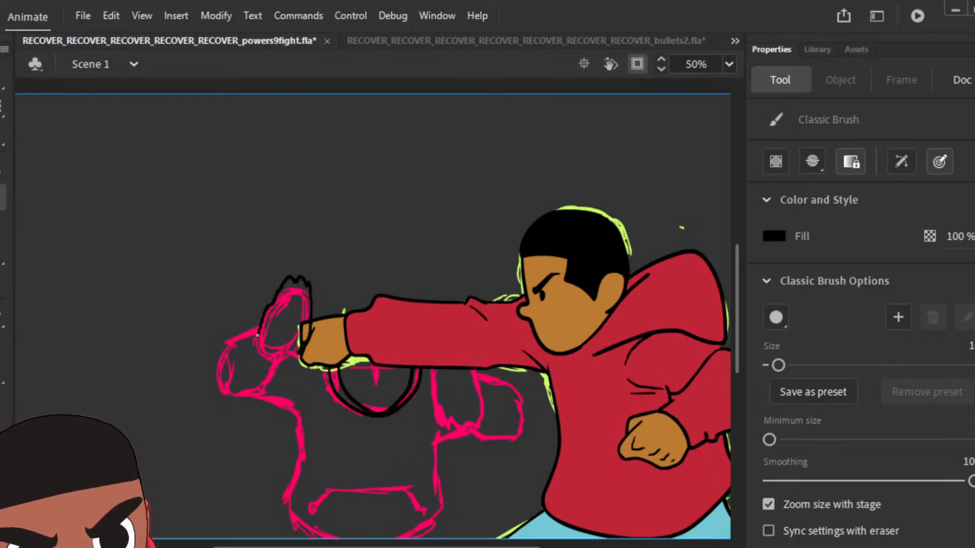
drag(260, 354, 259, 324)
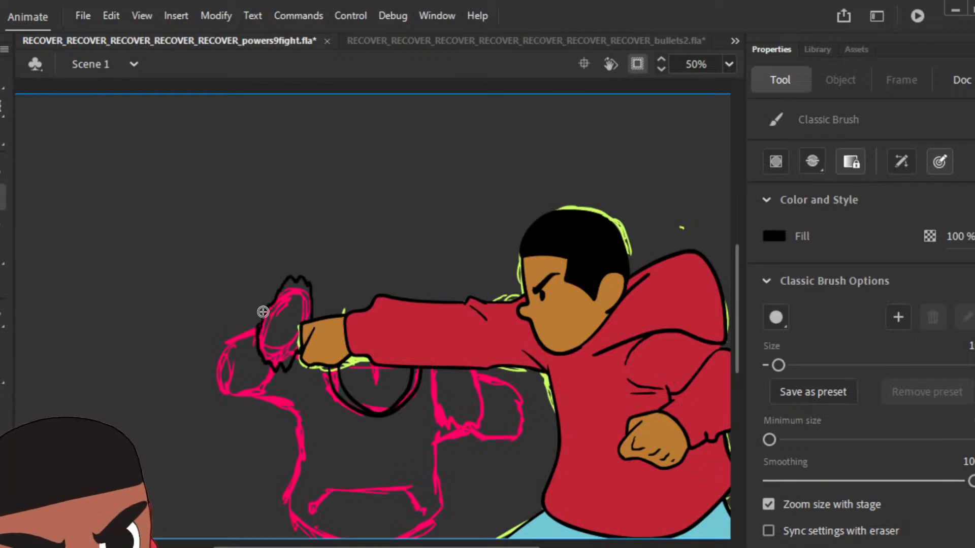
mouse_move(431, 363)
mouse_down()
mouse_move(441, 424)
mouse_move(468, 437)
mouse_move(478, 348)
mouse_move(442, 341)
mouse_move(431, 362)
mouse_up()
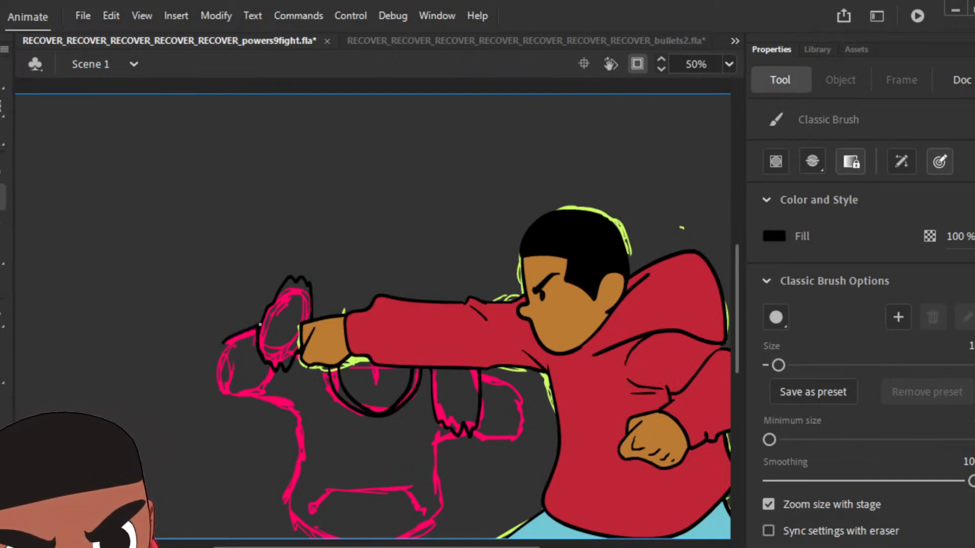
Step: Ink the foreground figure's two sleeves, the torso outline and the front pocket line over the pink rough in black
mouse_move(224, 342)
mouse_down()
mouse_move(219, 389)
mouse_move(246, 396)
mouse_move(276, 371)
mouse_up()
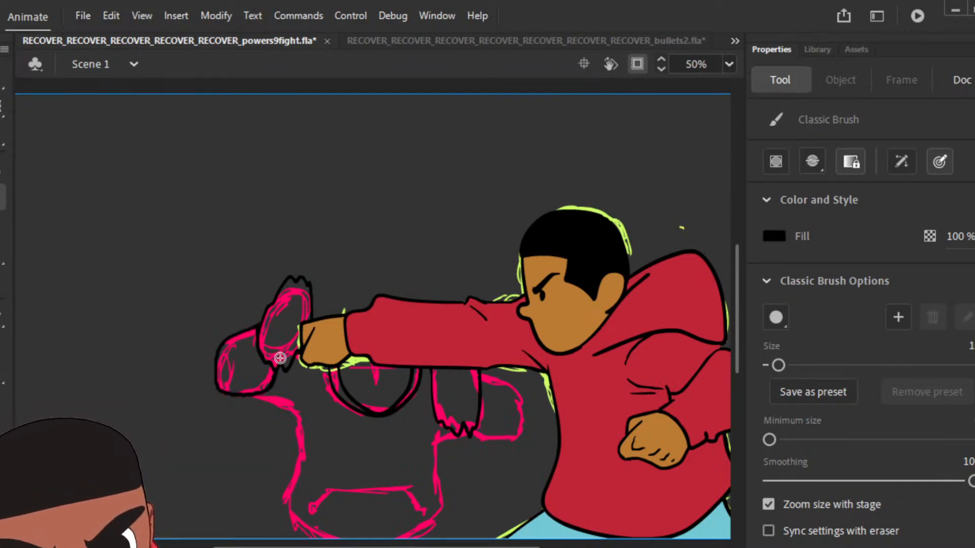
mouse_move(479, 376)
mouse_down()
mouse_move(505, 378)
mouse_move(519, 428)
mouse_move(490, 441)
mouse_move(472, 412)
mouse_up()
mouse_move(245, 395)
mouse_down()
mouse_move(277, 392)
mouse_move(259, 398)
mouse_move(292, 415)
mouse_move(299, 453)
mouse_move(287, 500)
mouse_move(259, 399)
mouse_move(280, 486)
mouse_up()
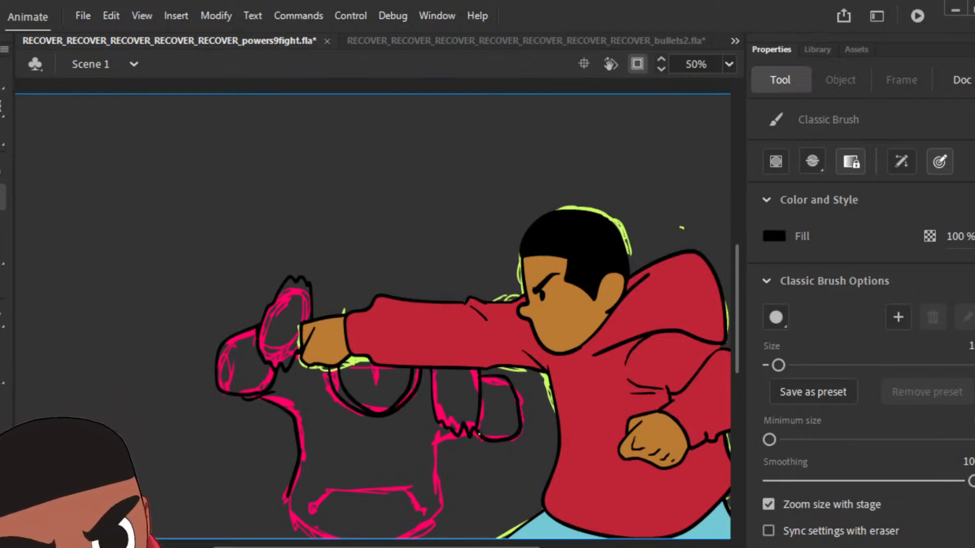
mouse_move(480, 435)
mouse_down()
mouse_move(433, 451)
mouse_move(444, 516)
mouse_move(430, 532)
mouse_move(326, 536)
mouse_move(296, 518)
mouse_up()
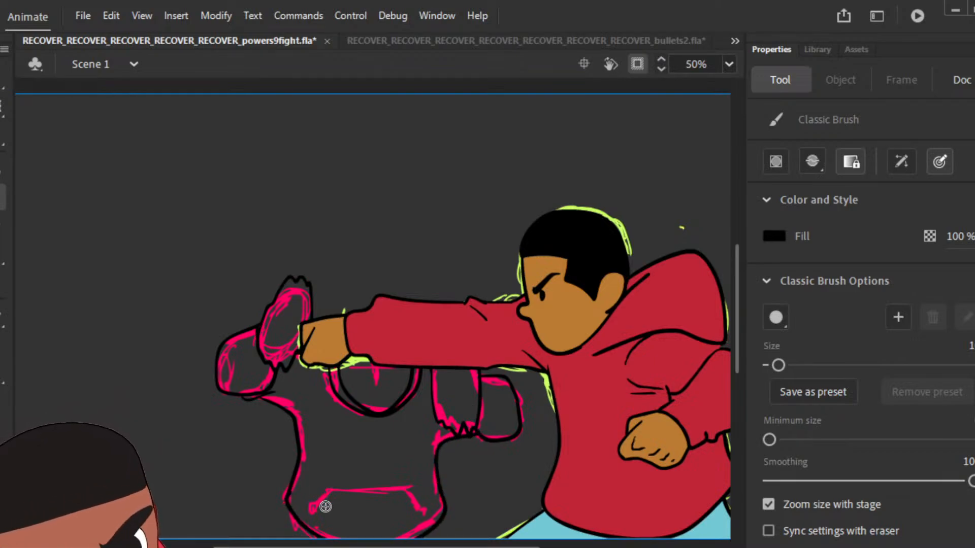
drag(324, 498, 409, 482)
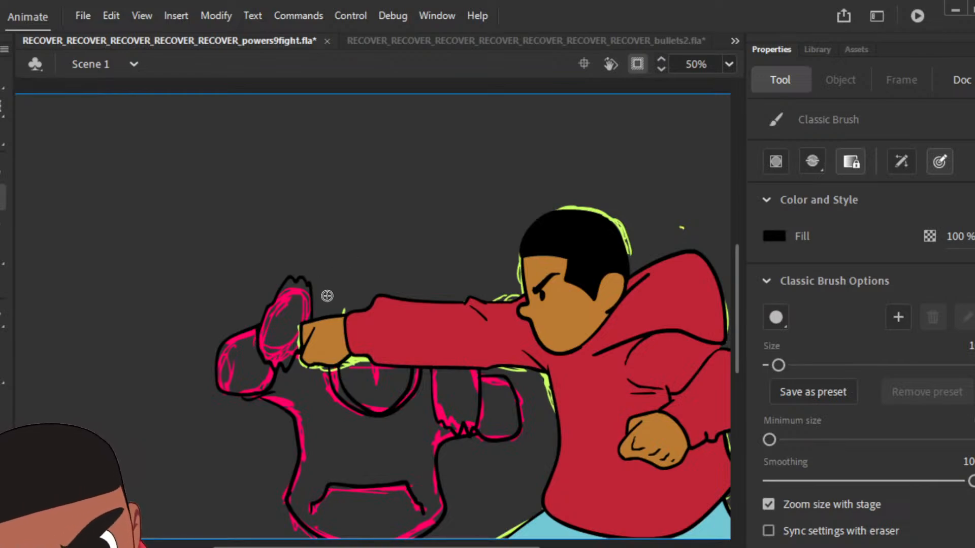
Step: Draw shadow boundaries inside both sleeves and fill the sleeve interiors and the head area below the arm with black
mouse_move(257, 335)
mouse_down()
mouse_move(239, 340)
mouse_move(224, 386)
mouse_up()
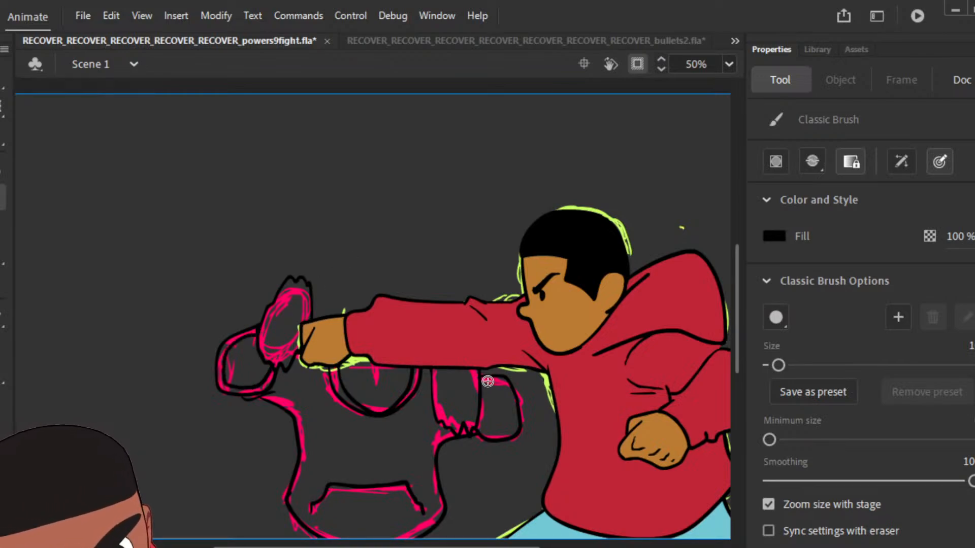
mouse_move(478, 424)
mouse_down()
mouse_move(517, 421)
mouse_move(497, 386)
mouse_up()
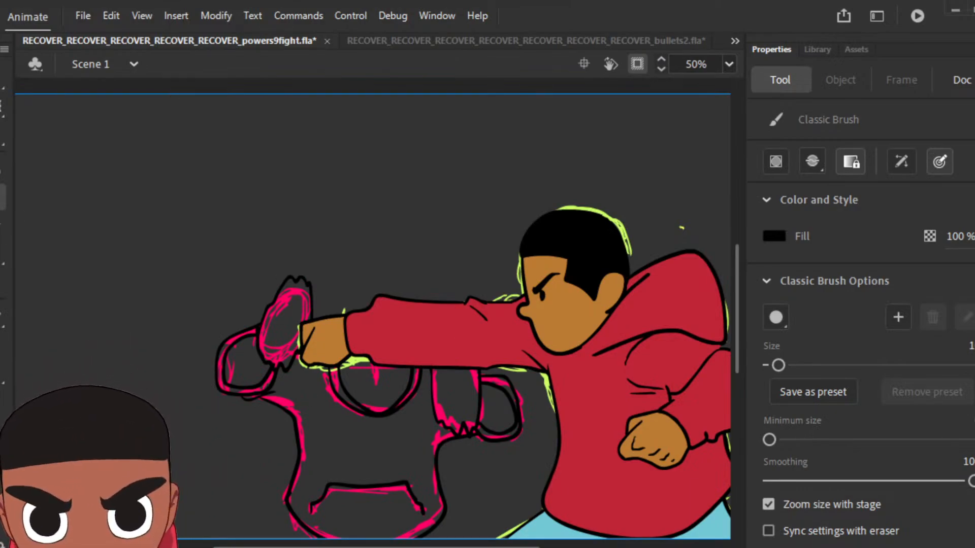
key(k)
click(271, 374)
click(387, 398)
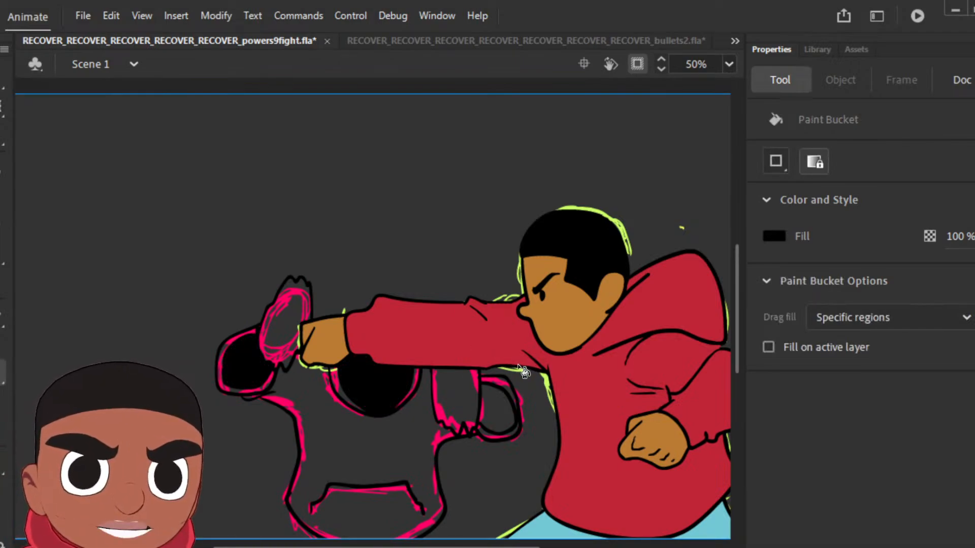
click(504, 420)
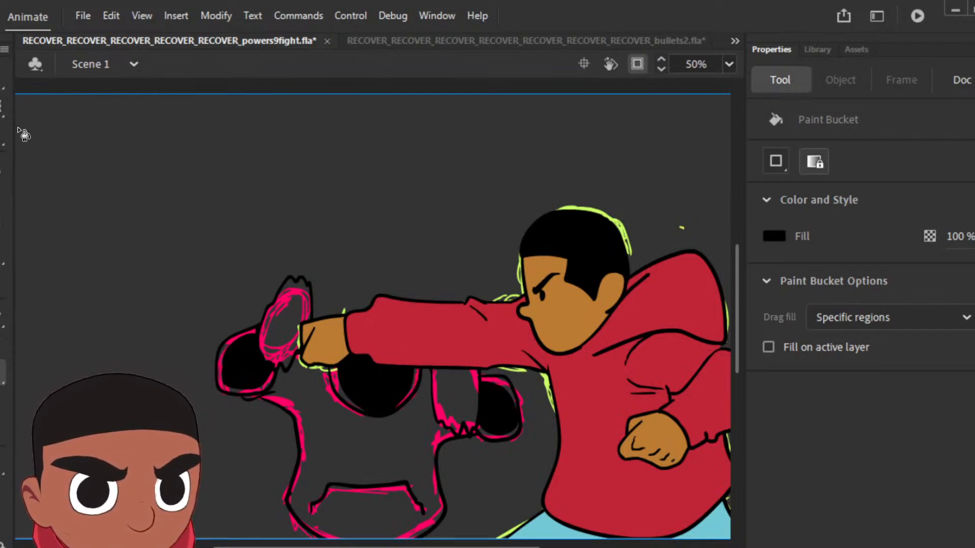
Step: Draw shadow boundaries along both sides of the foreground figure's torso and fill the torso between them with black
key(b)
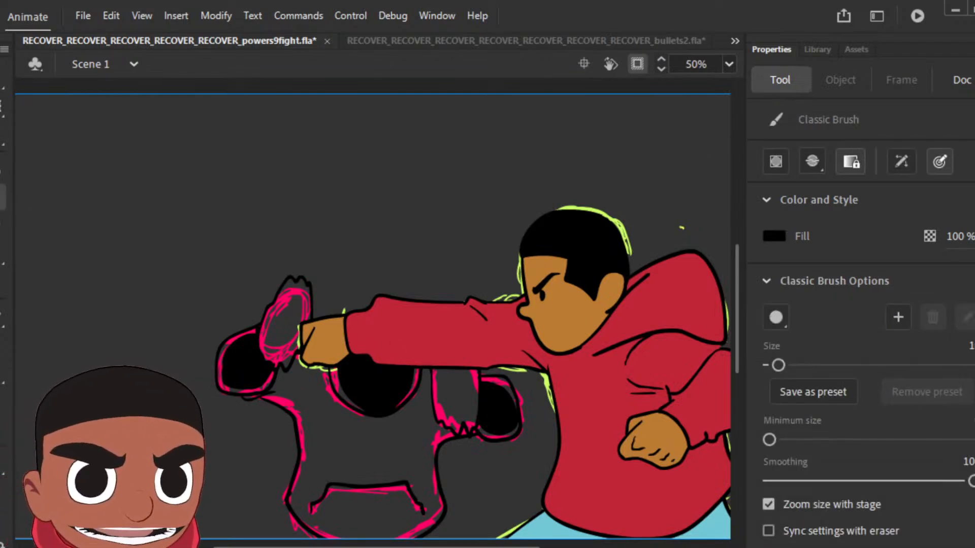
scroll(737, 300, down, 3)
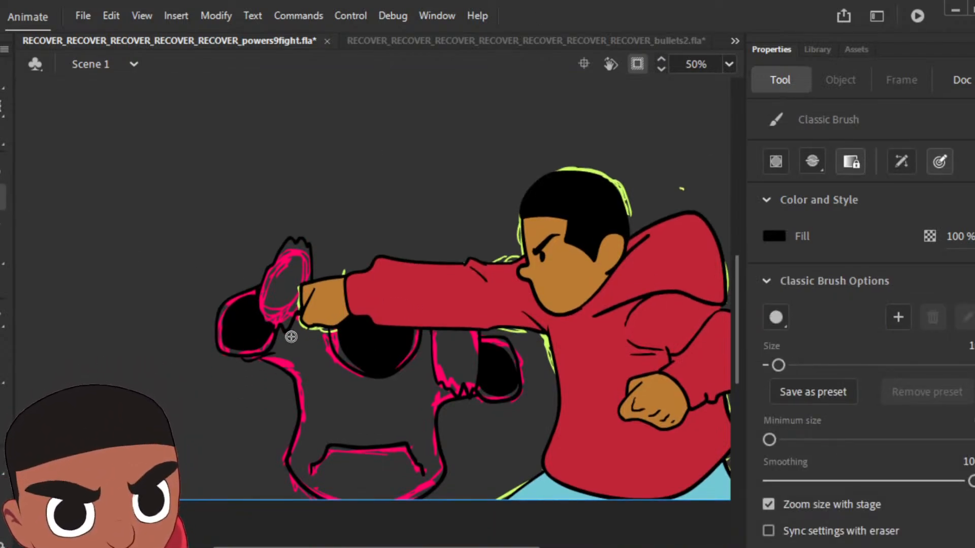
mouse_move(271, 348)
mouse_down()
mouse_move(305, 380)
mouse_move(310, 429)
mouse_move(296, 465)
mouse_up()
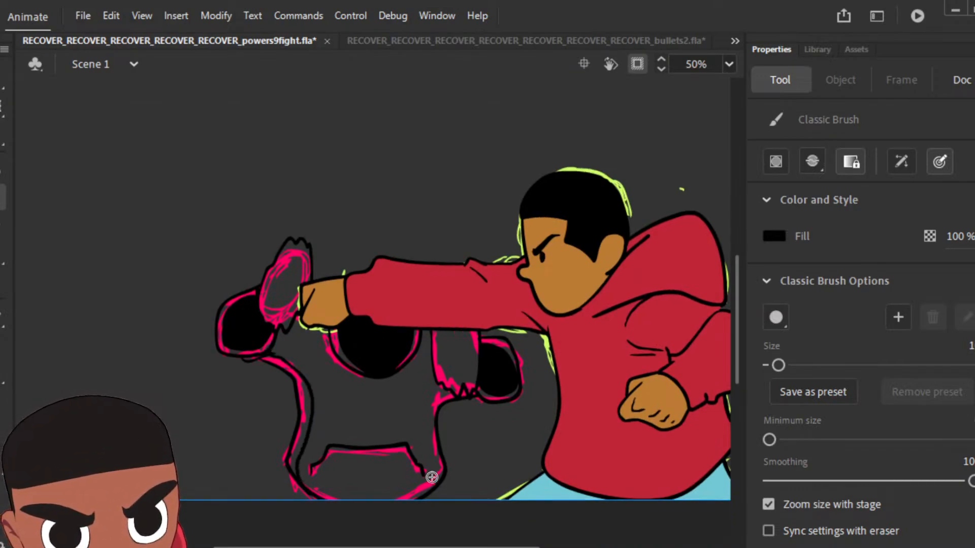
drag(431, 492, 424, 402)
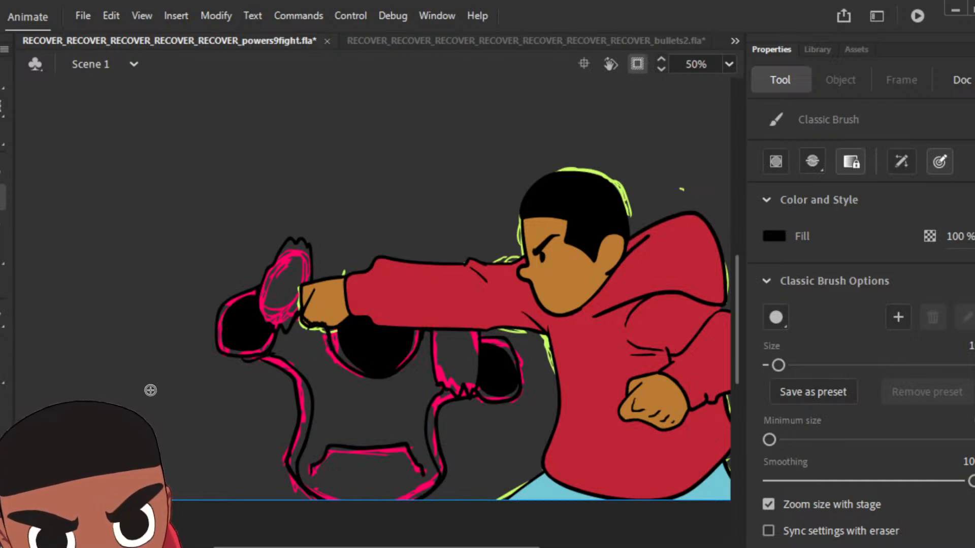
key(k)
click(315, 361)
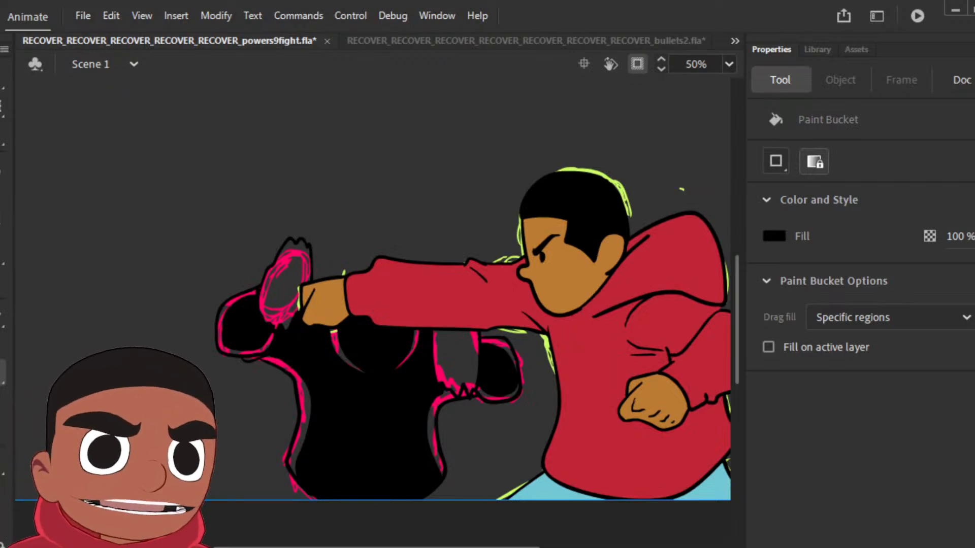
Step: Delete the pink rough lines from the foreground figure's three successive pose frames
key(.)
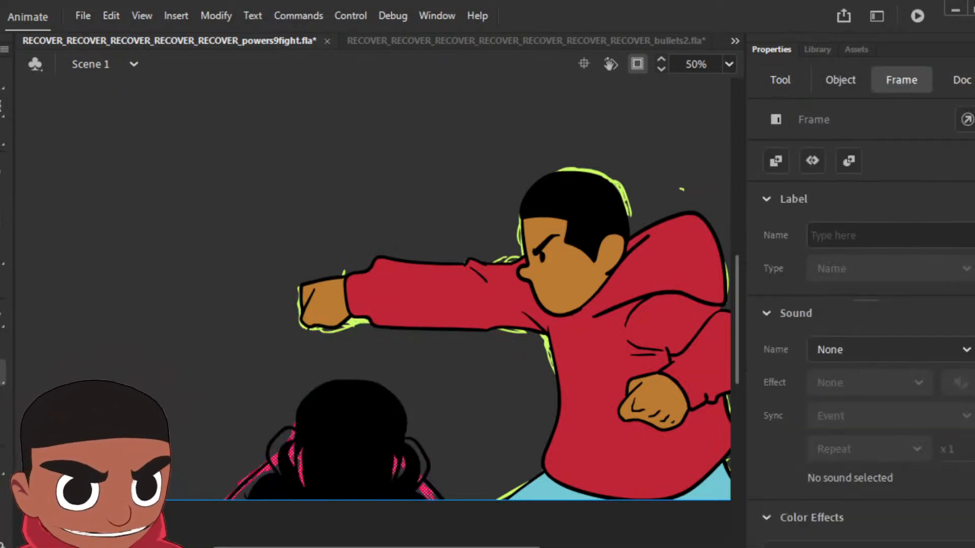
key(Delete)
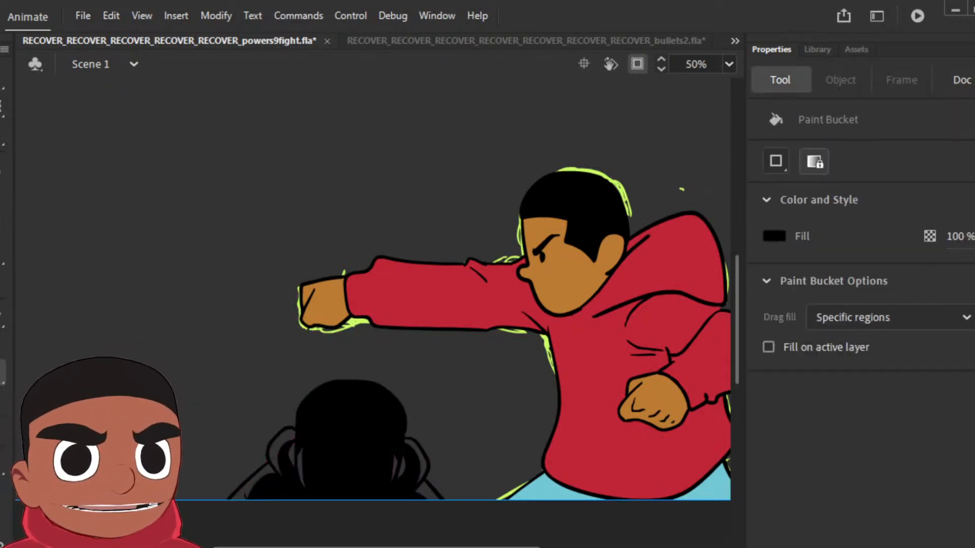
key(.)
key(Delete)
key(.)
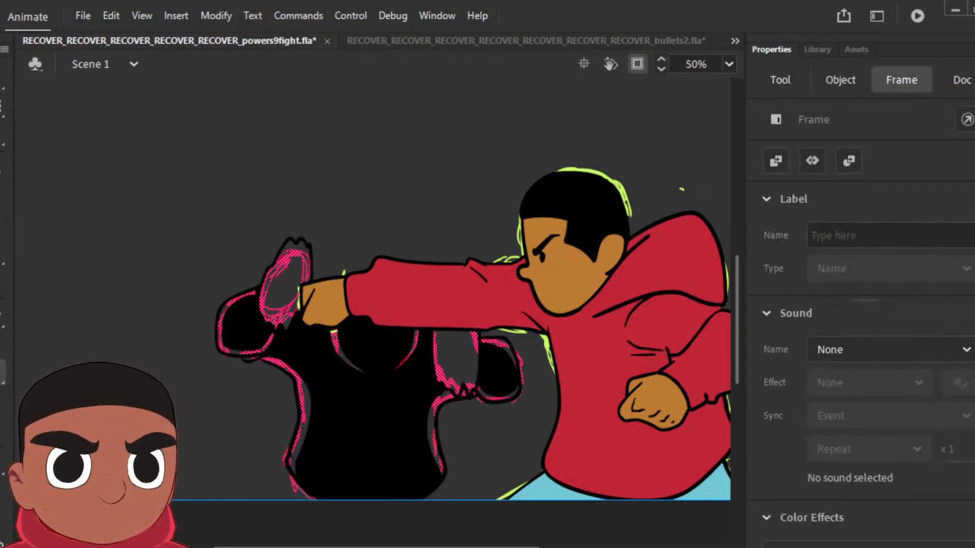
key(Delete)
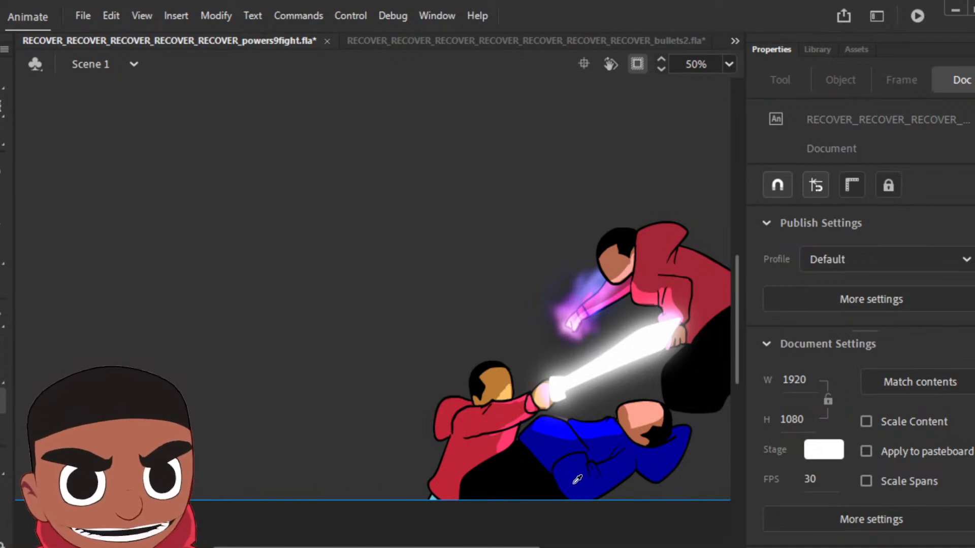
Step: Sample the dark blue of the standing fighter's hoodie inside Symbol 44 as the fill colour and return to the punch shot
key(k)
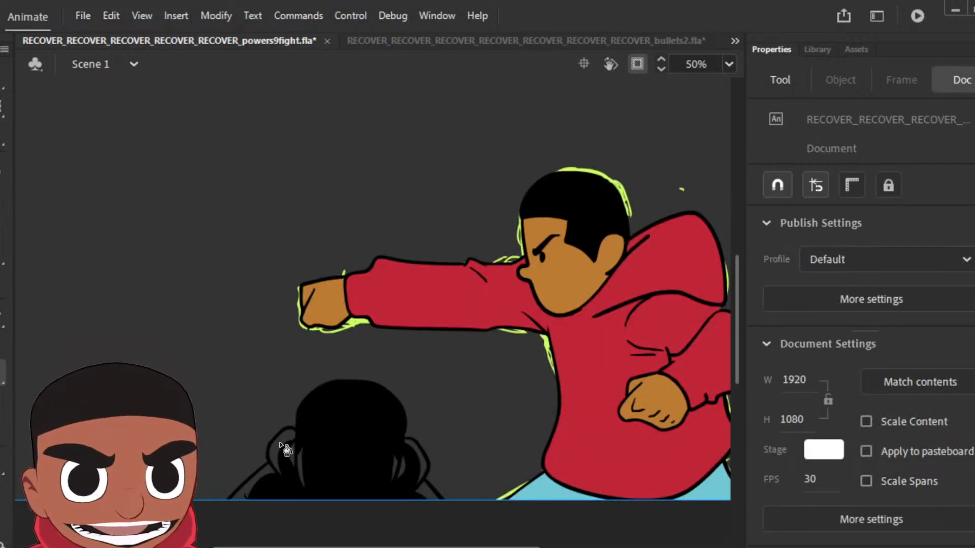
key(k)
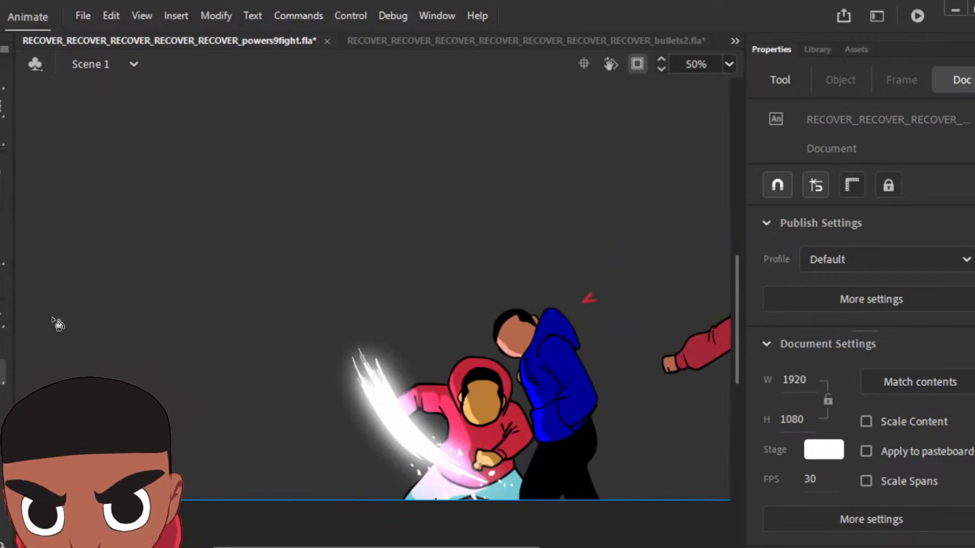
double_click(560, 359)
click(558, 357)
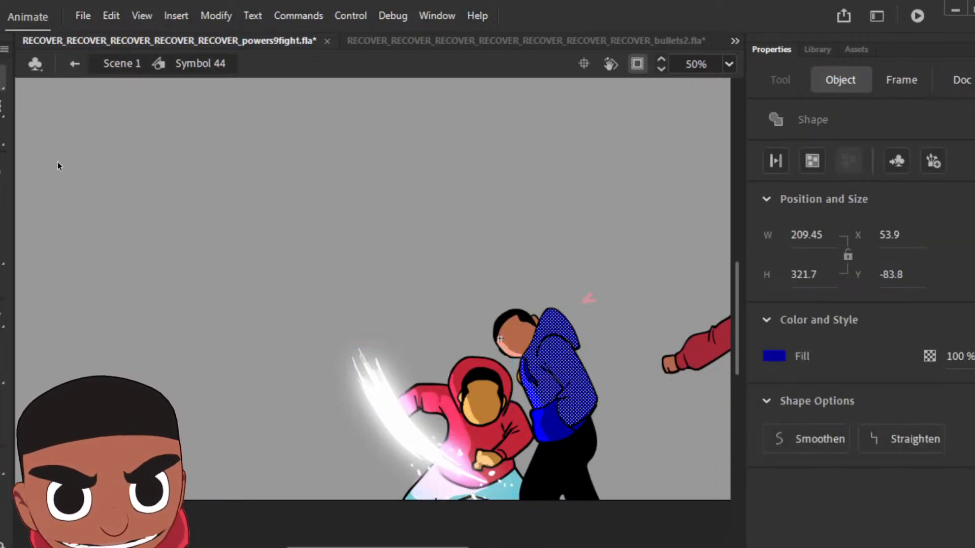
click(1, 381)
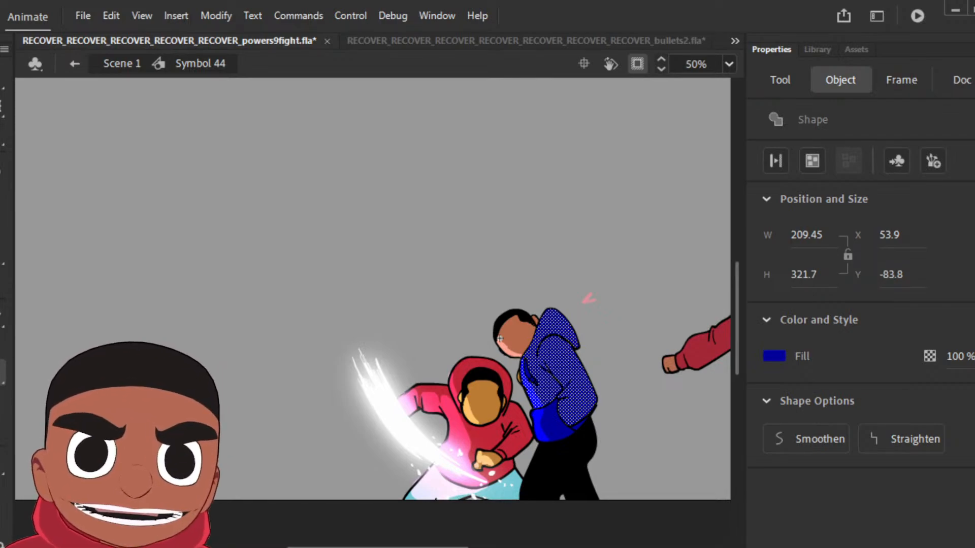
click(74, 63)
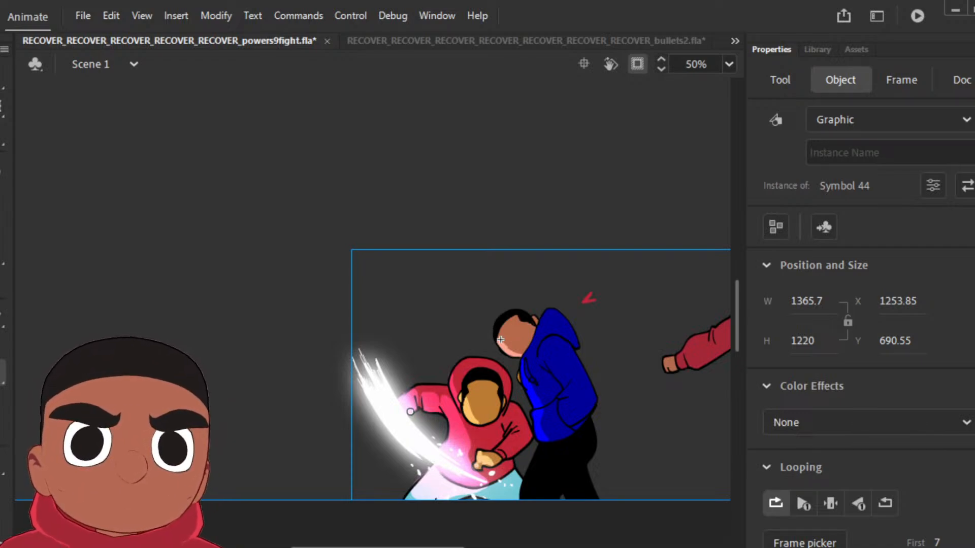
key(F6)
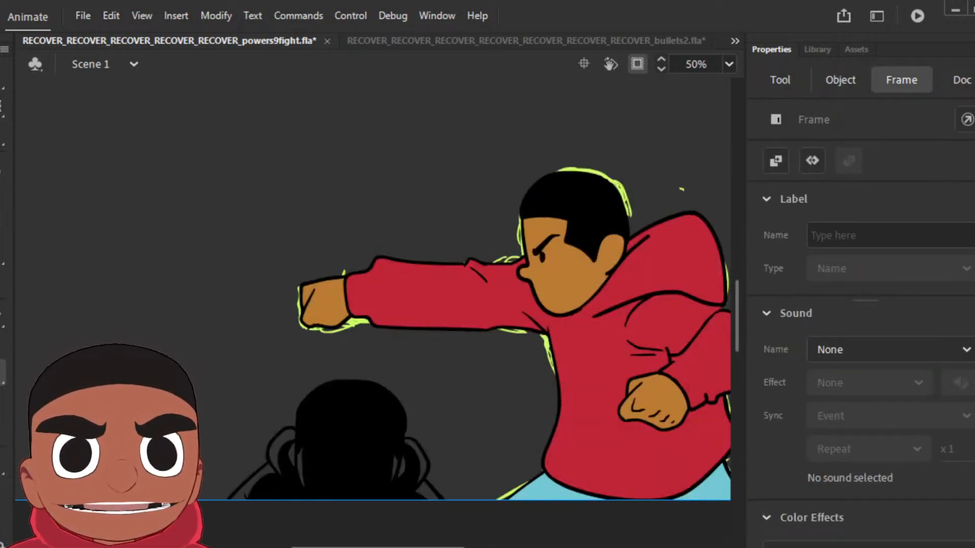
click(457, 398)
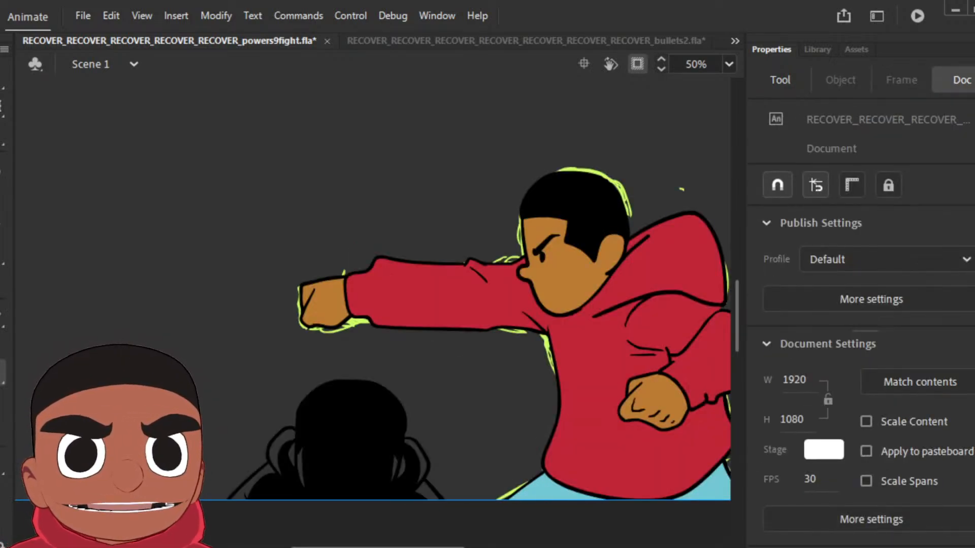
Step: Fill the hood and shoulder edges of the foreground figure's lowest pose with the dark blue
click(278, 451)
click(262, 480)
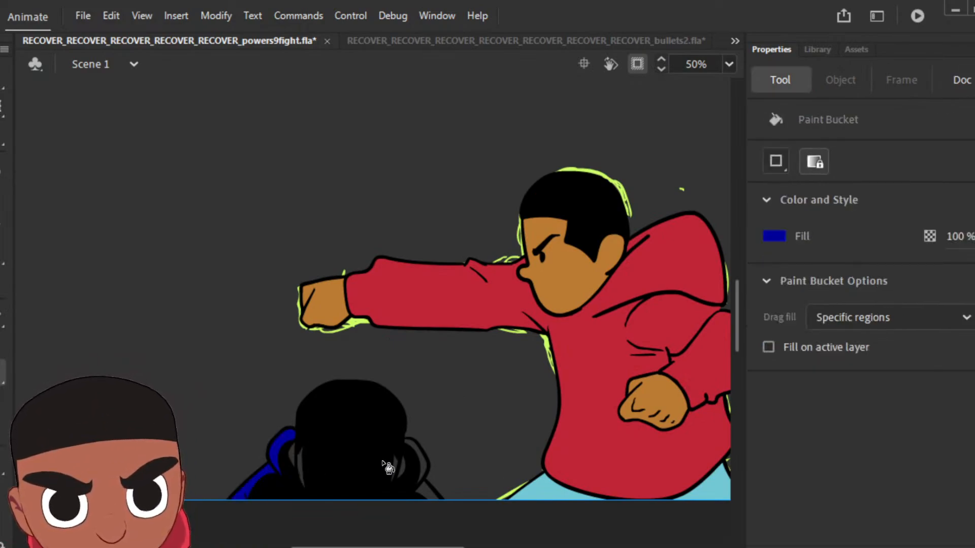
click(429, 470)
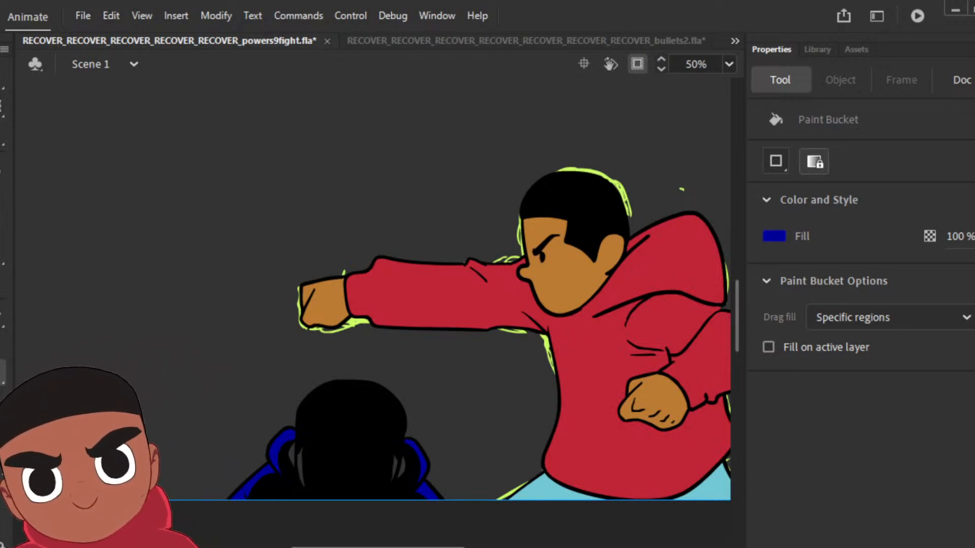
Step: On the next pose with both fists raised, fill the rims of the hood, sleeves and torso sides with dark blue
key(period)
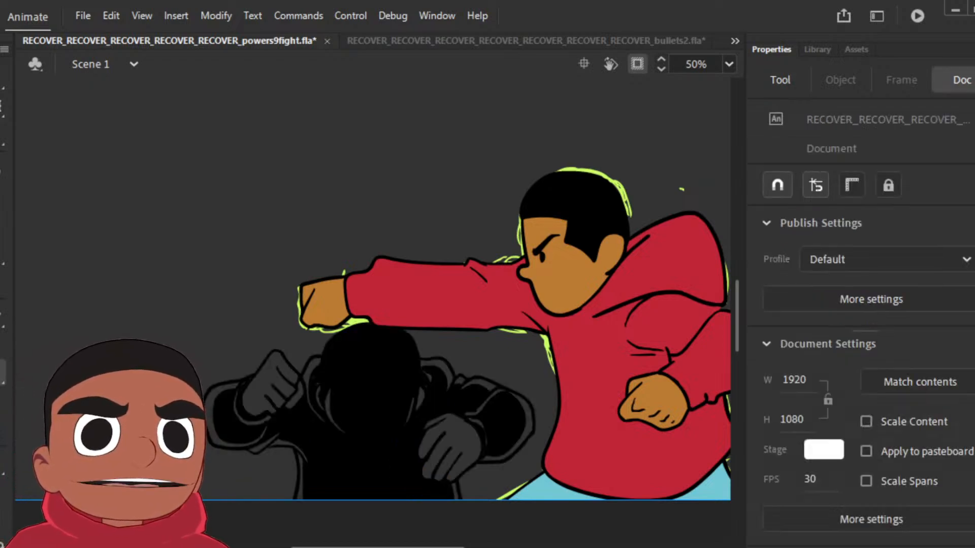
click(311, 370)
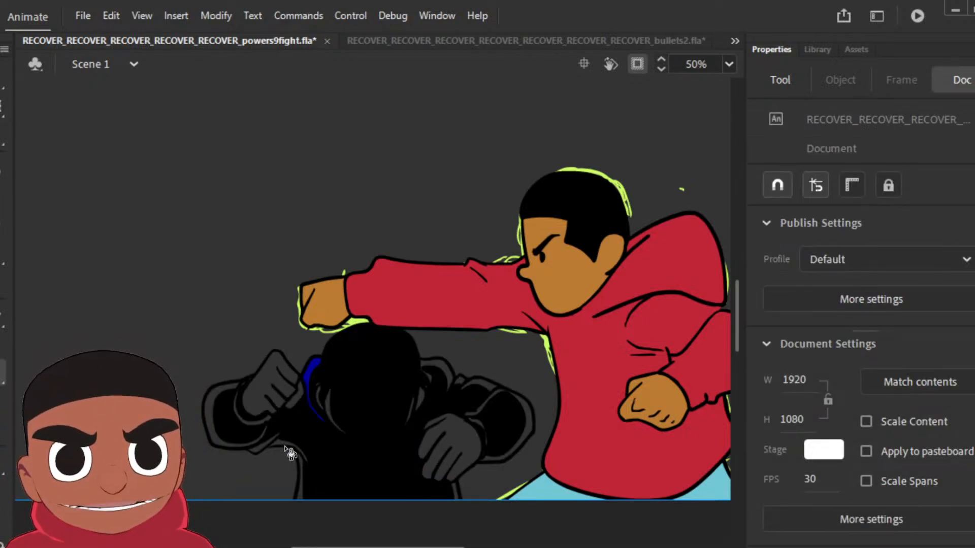
click(216, 437)
click(242, 426)
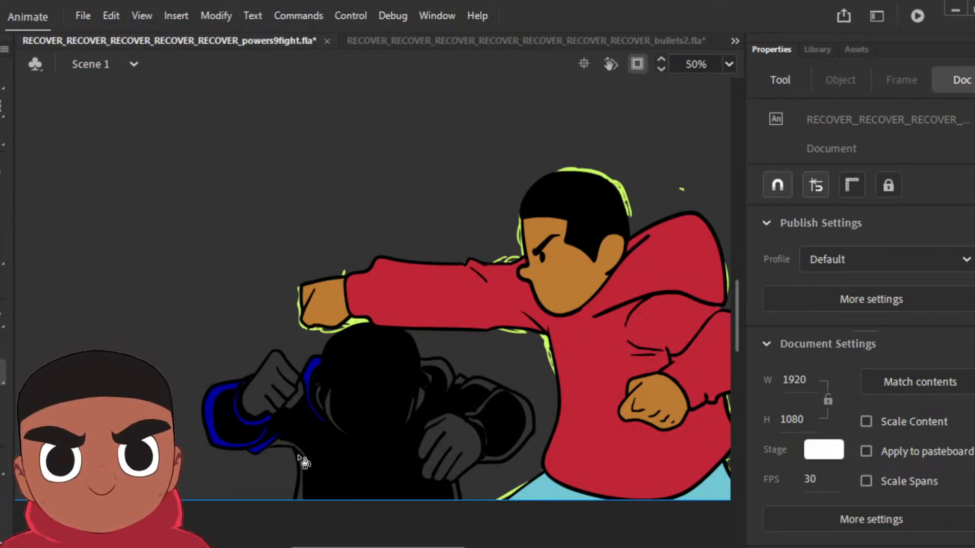
click(304, 461)
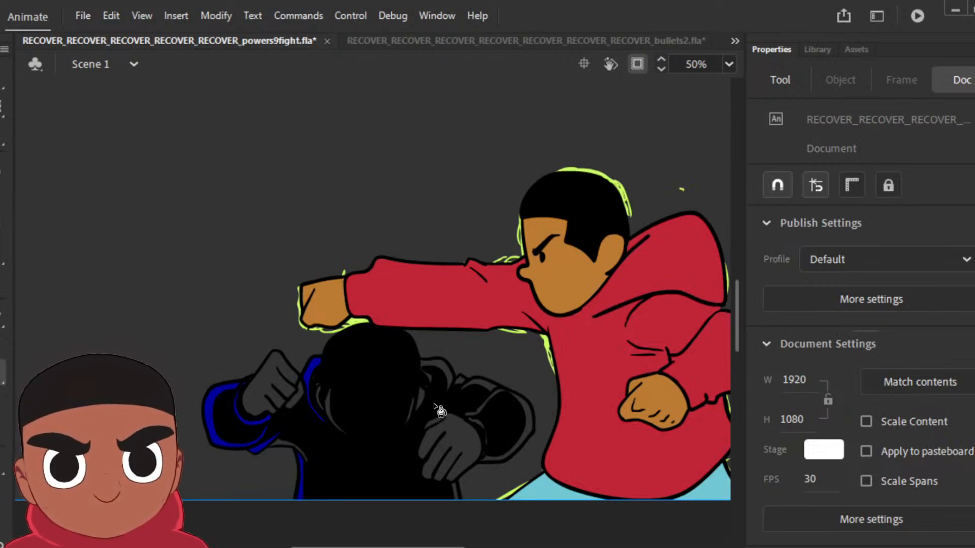
click(450, 373)
click(471, 392)
click(500, 399)
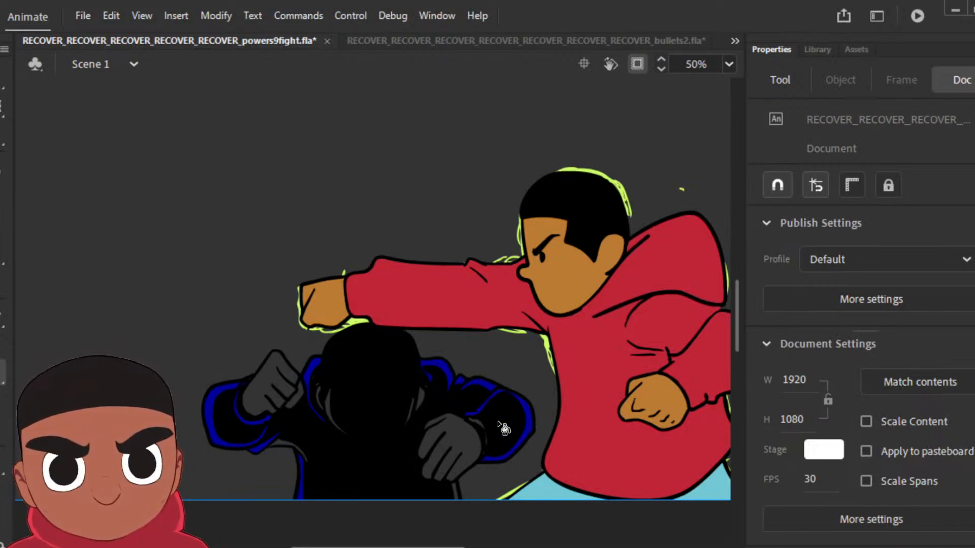
click(456, 492)
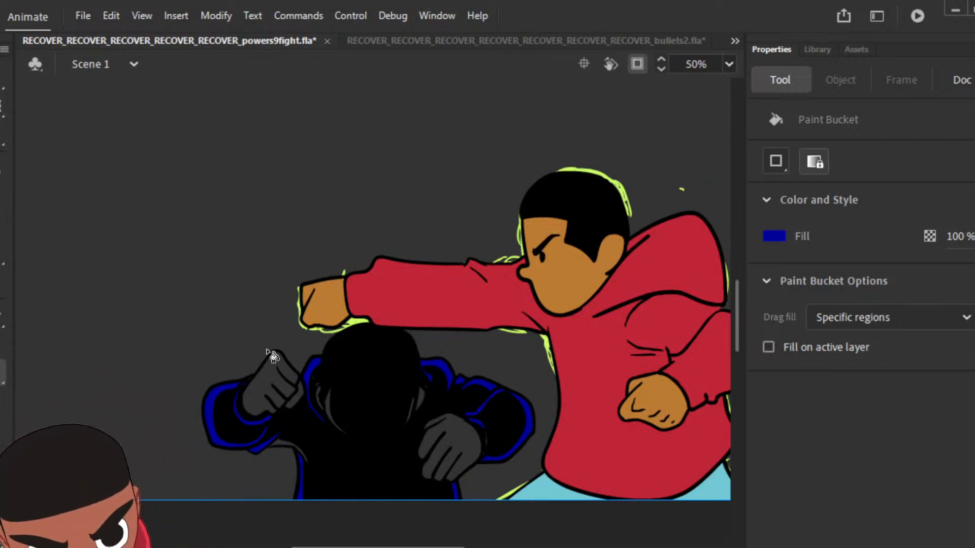
Step: Close the open gap below the raised-fist arm of the crouching figure with dark blue brush strokes and fill it with dark blue
key(ctrl+equal)
key(ctrl+equal)
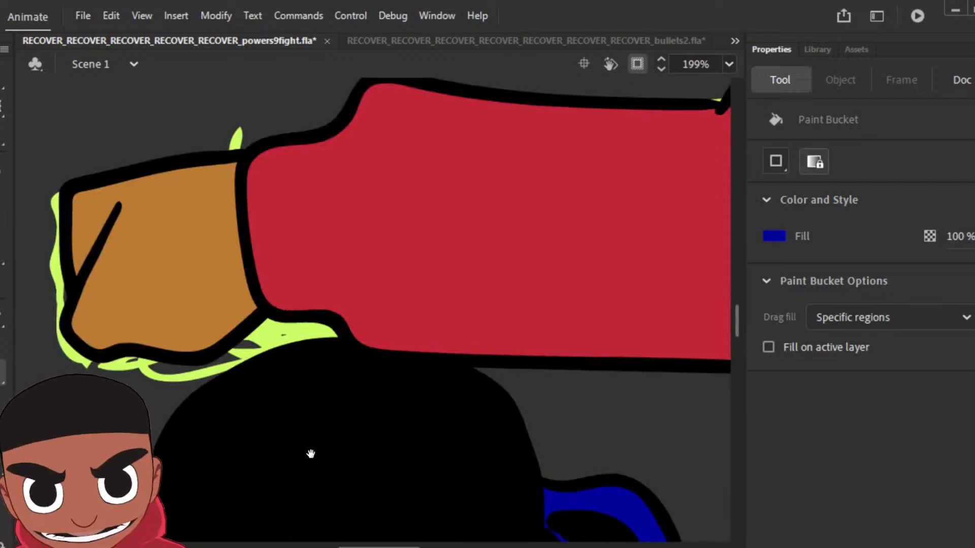
scroll(311, 453, down, 10)
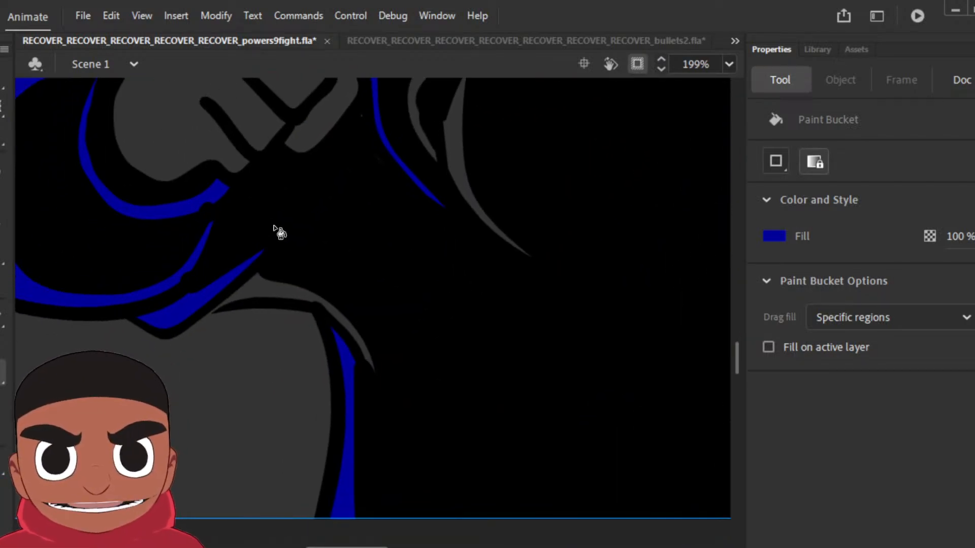
click(16, 190)
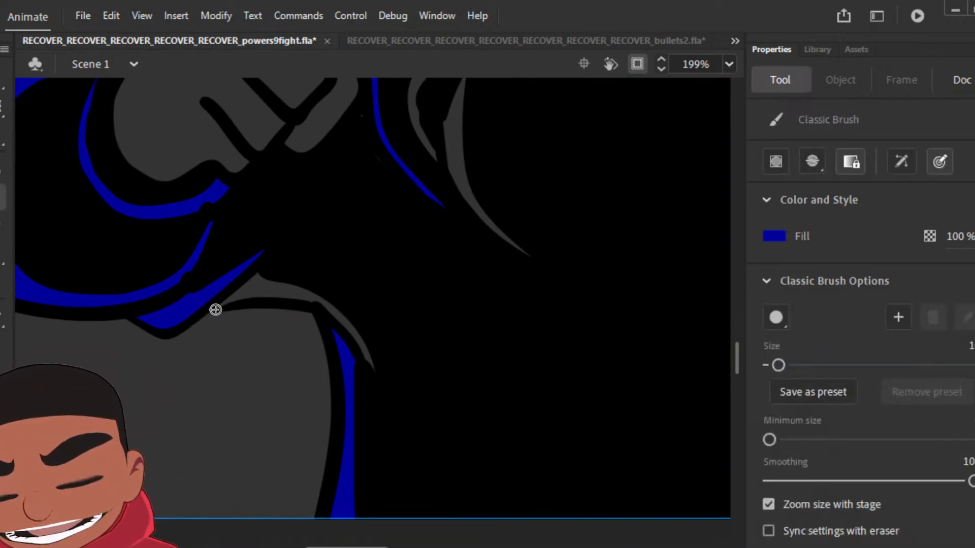
mouse_move(215, 310)
mouse_down()
mouse_move(269, 265)
mouse_move(223, 306)
mouse_move(274, 295)
mouse_up()
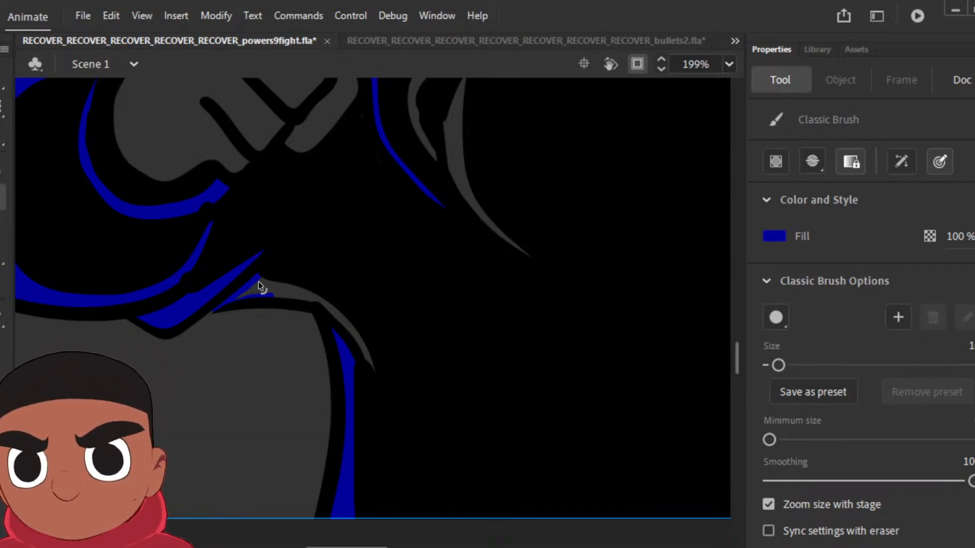
key(ctrl+z)
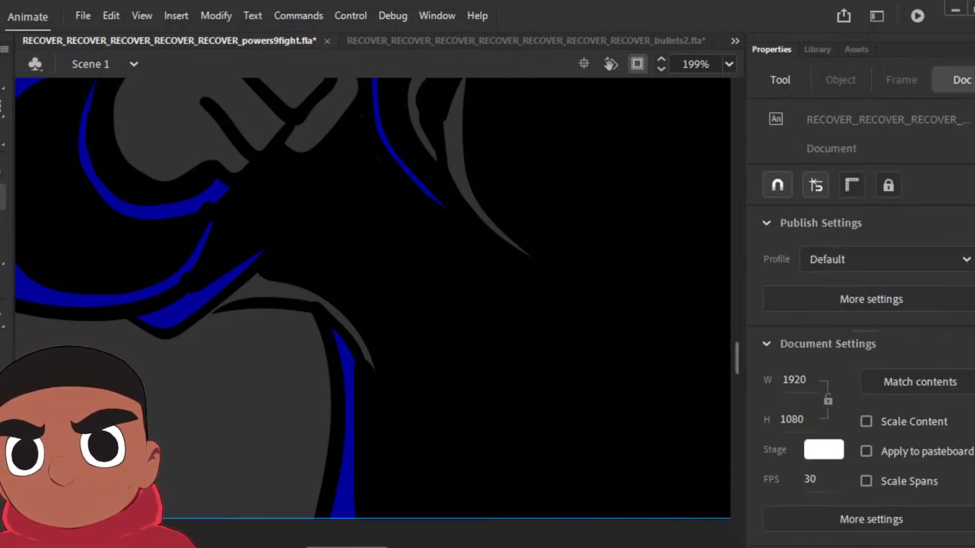
key(ctrl+a)
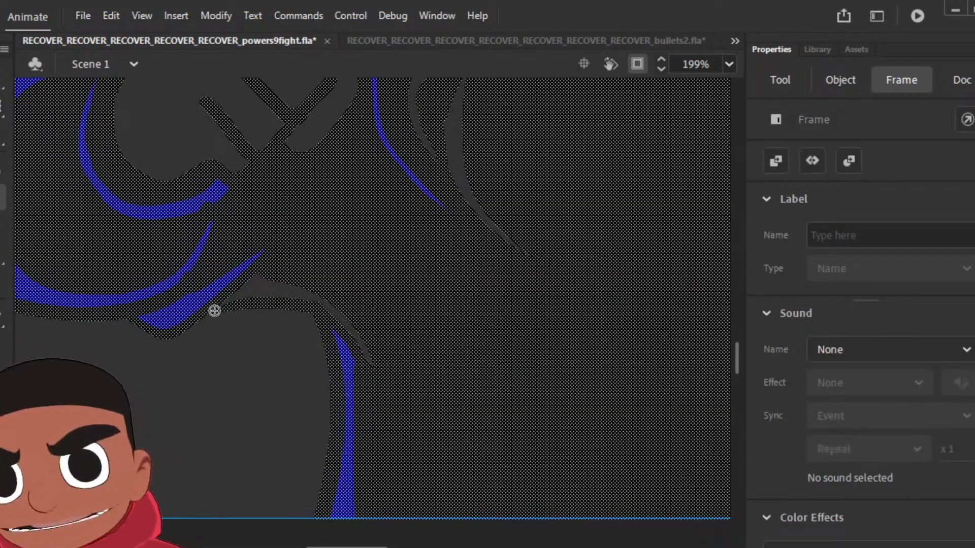
drag(214, 309, 266, 264)
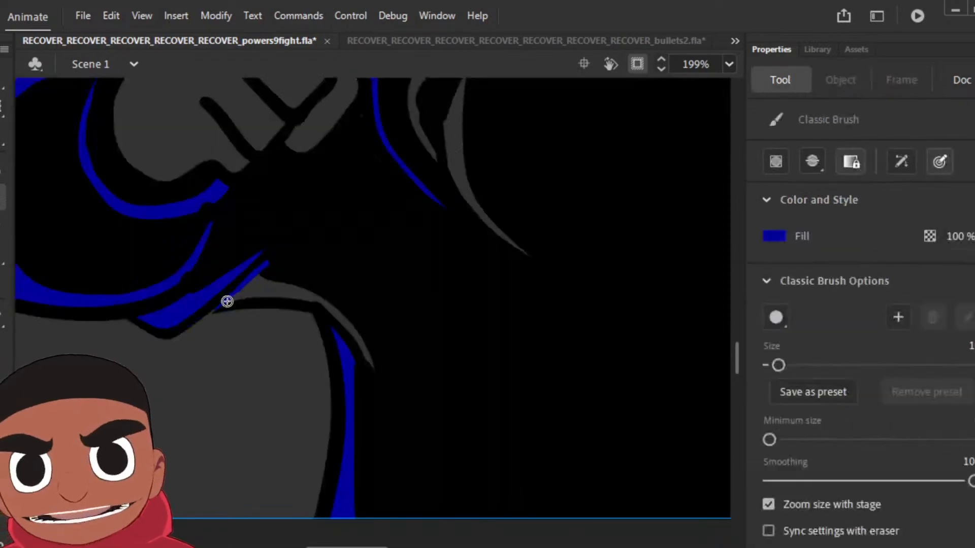
mouse_move(222, 304)
mouse_down()
mouse_move(316, 303)
mouse_move(361, 346)
mouse_move(371, 363)
mouse_up()
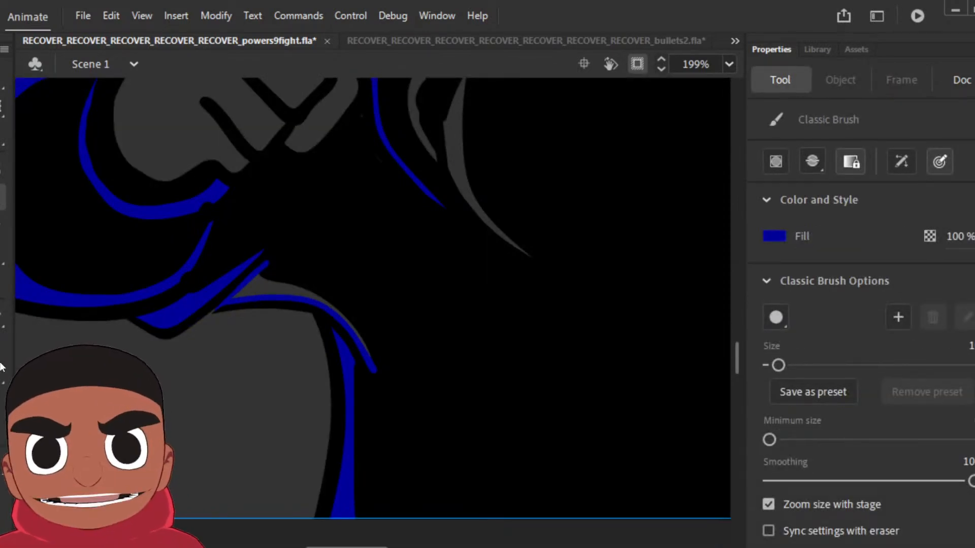
key(k)
click(274, 286)
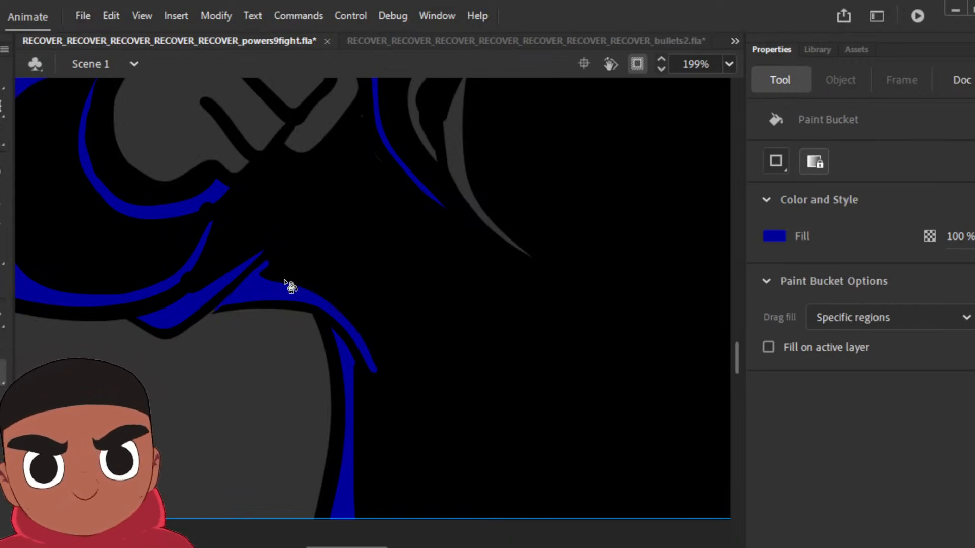
Step: On the following pose with open hands, fill the torso sides, sleeve rims and small cuff gaps with dark blue
key(ctrl+1)
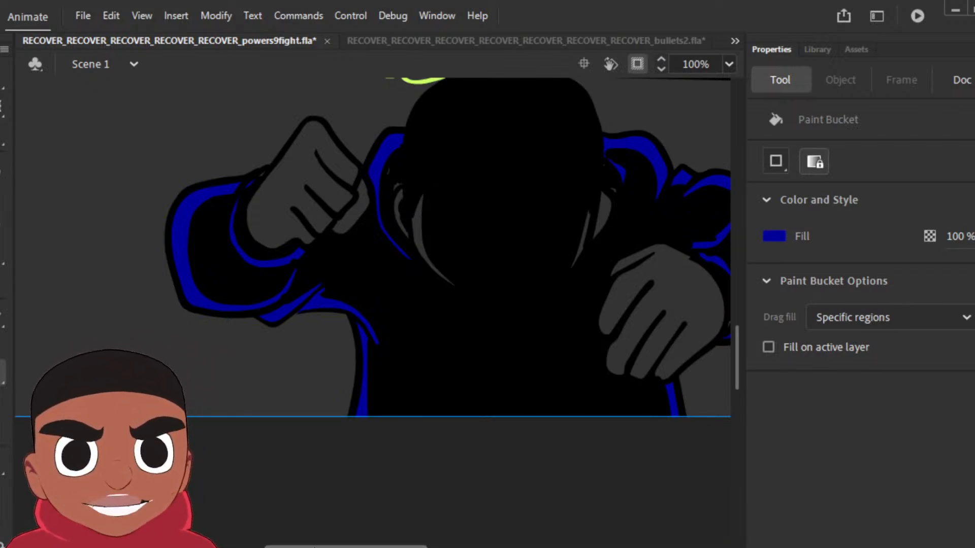
drag(316, 547, 358, 547)
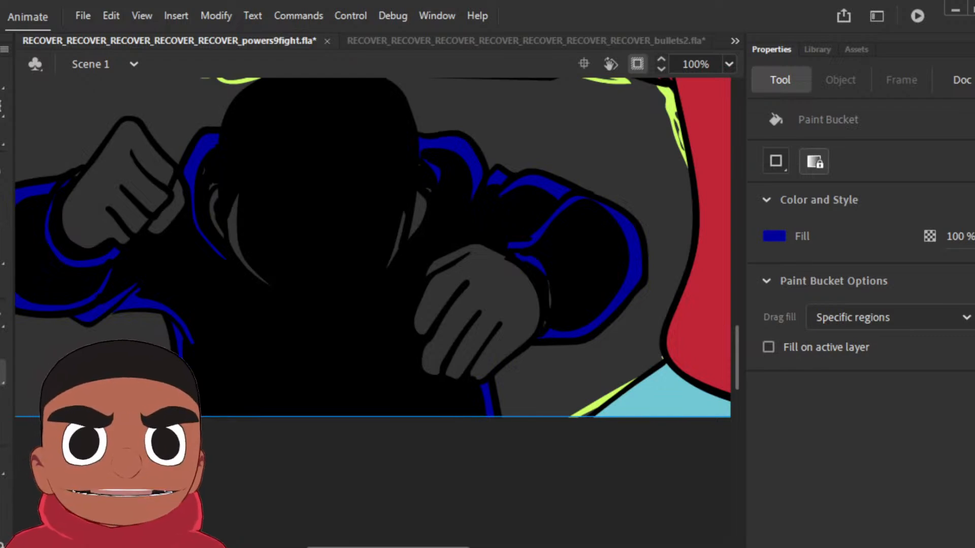
key(period)
key(period)
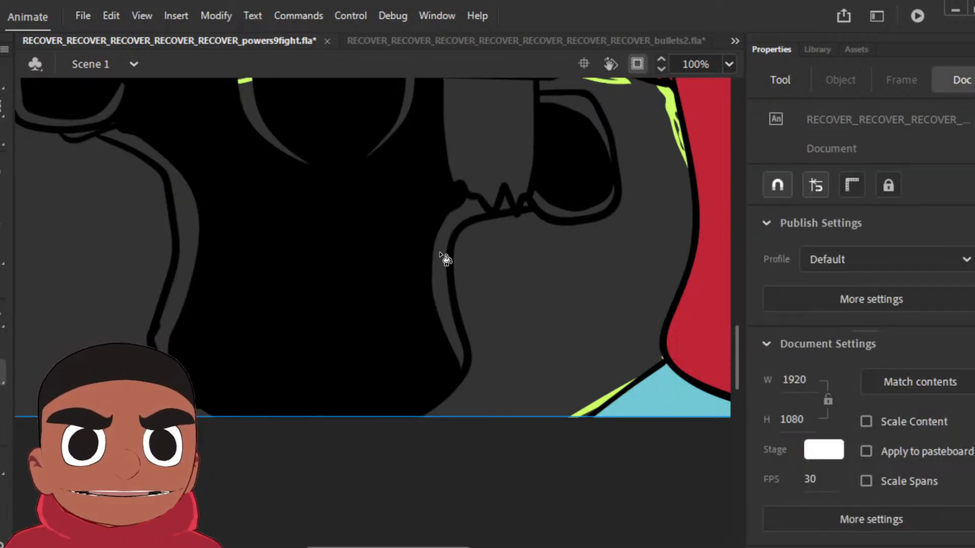
click(438, 254)
click(507, 207)
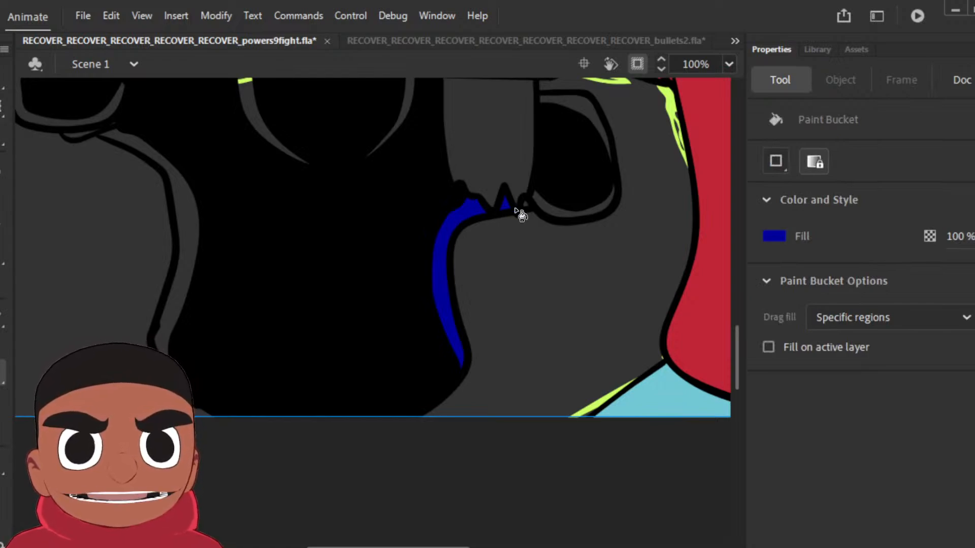
click(539, 208)
click(609, 106)
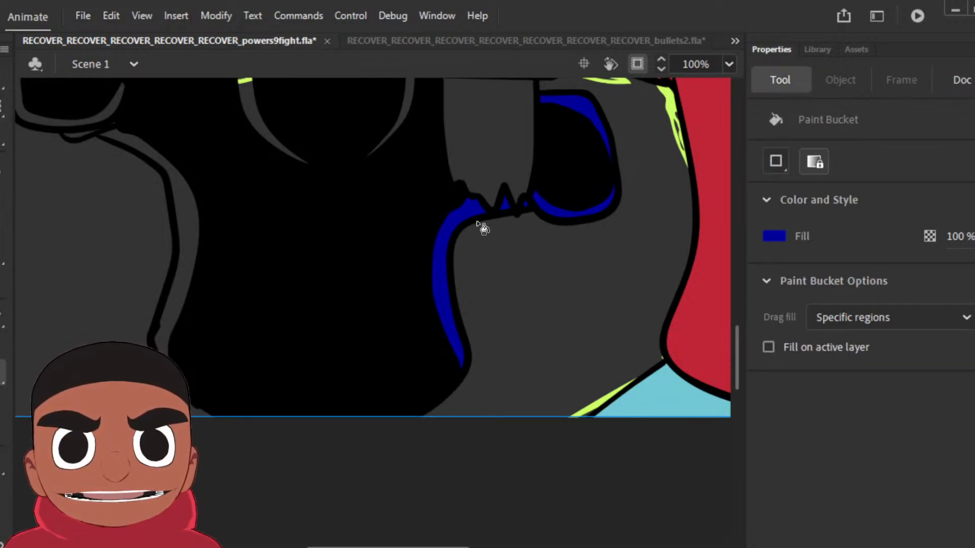
click(187, 219)
click(85, 125)
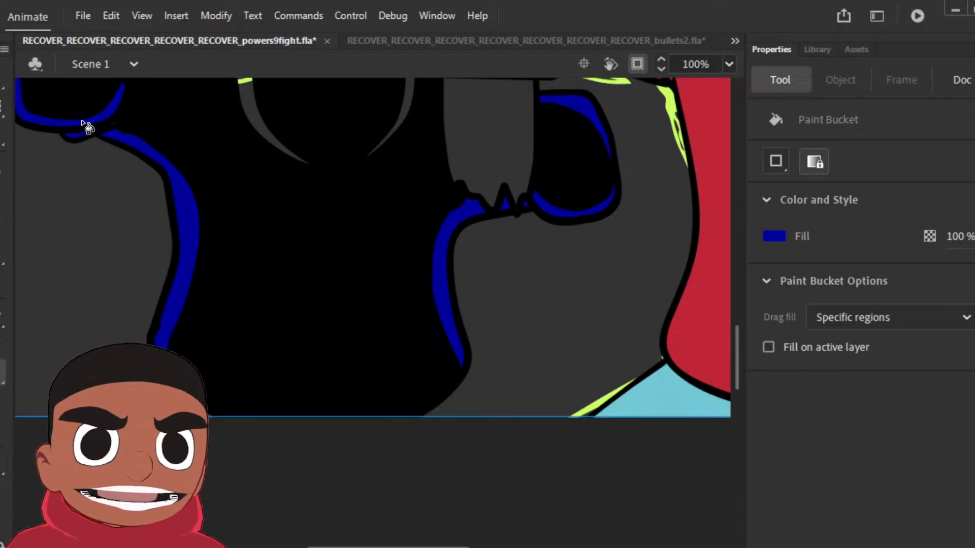
scroll(196, 239, up, 5)
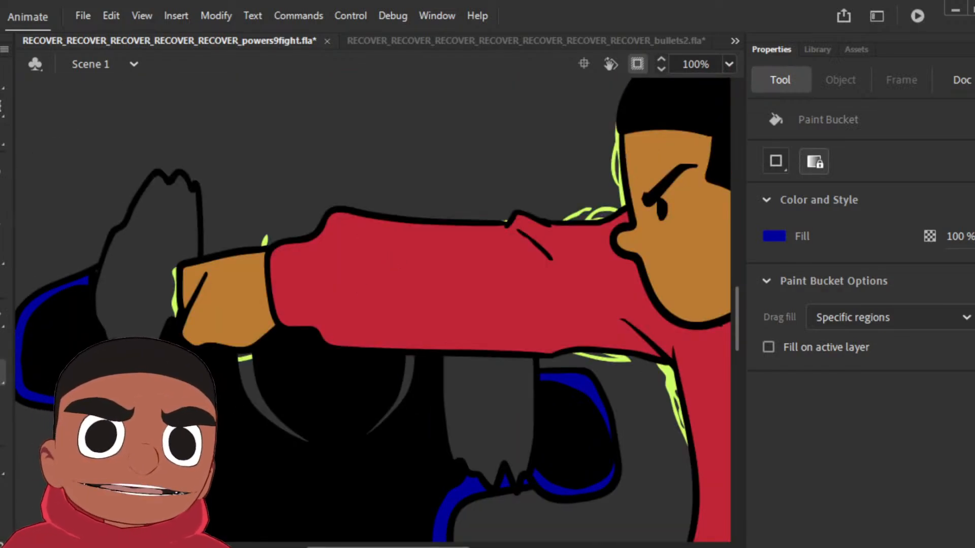
Step: Find the earlier shot of the blue-hoodie fighter and sample his facial skin tone as the fill colour
key(Return)
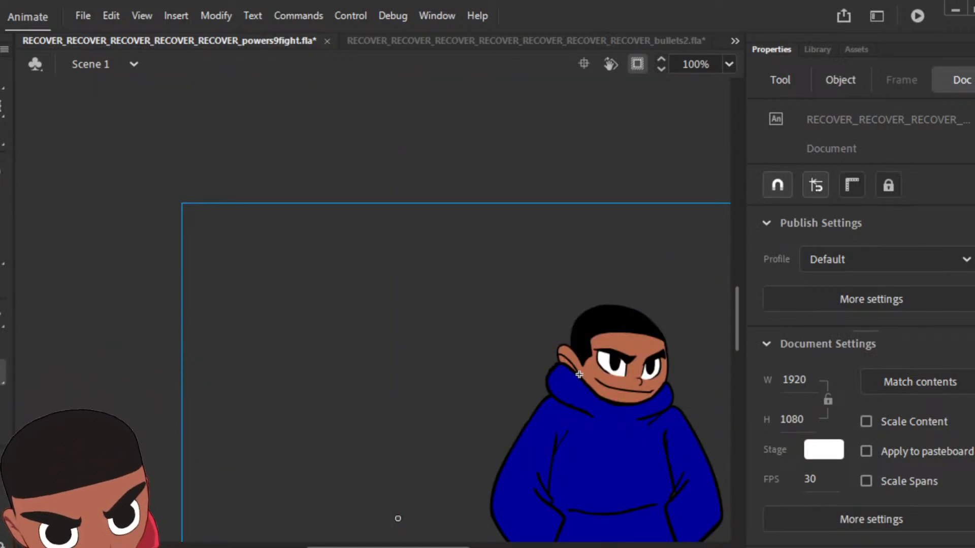
key(ctrl+minus)
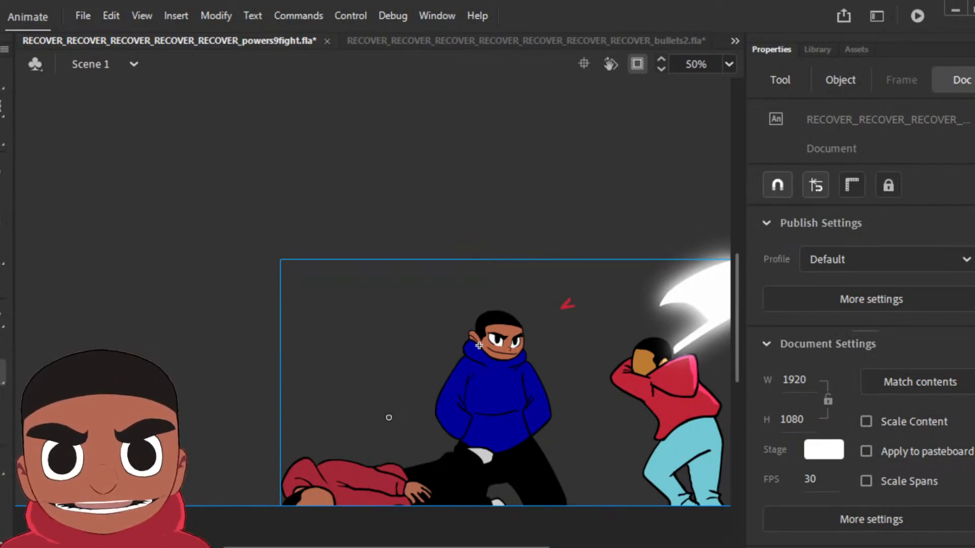
key(Return)
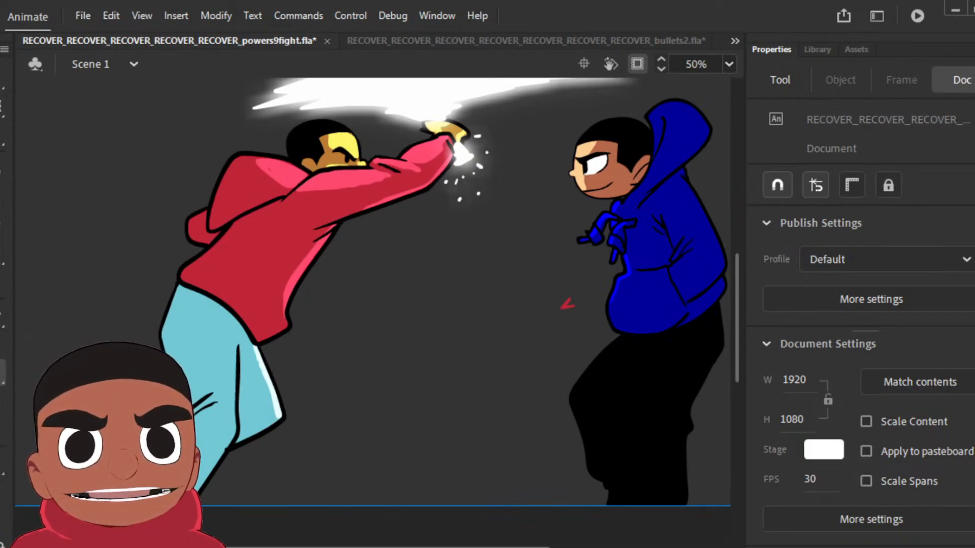
click(619, 178)
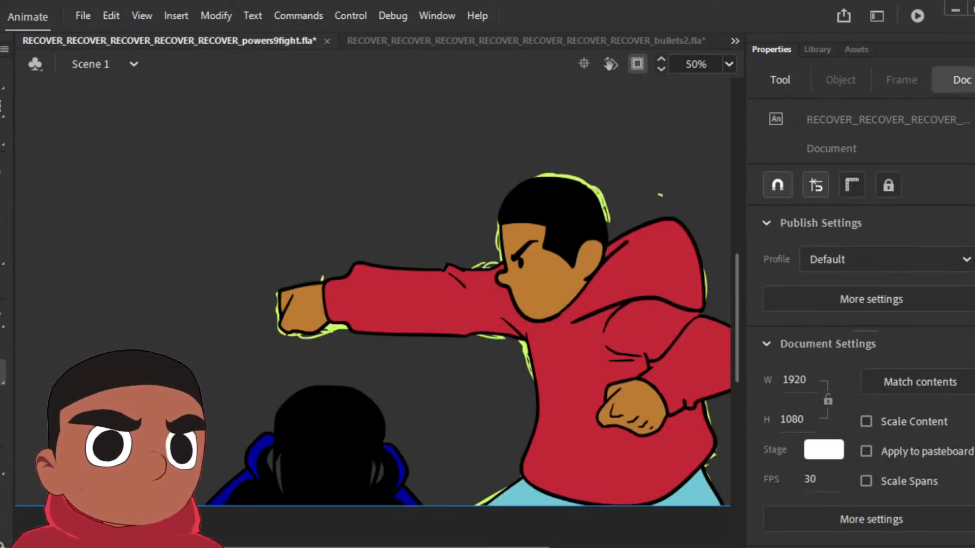
Step: Fill the ears and face edges of the foreground figure's lowest and raised-fists poses, plus both fists, with the sampled brown skin tone
click(278, 473)
click(379, 477)
key(k)
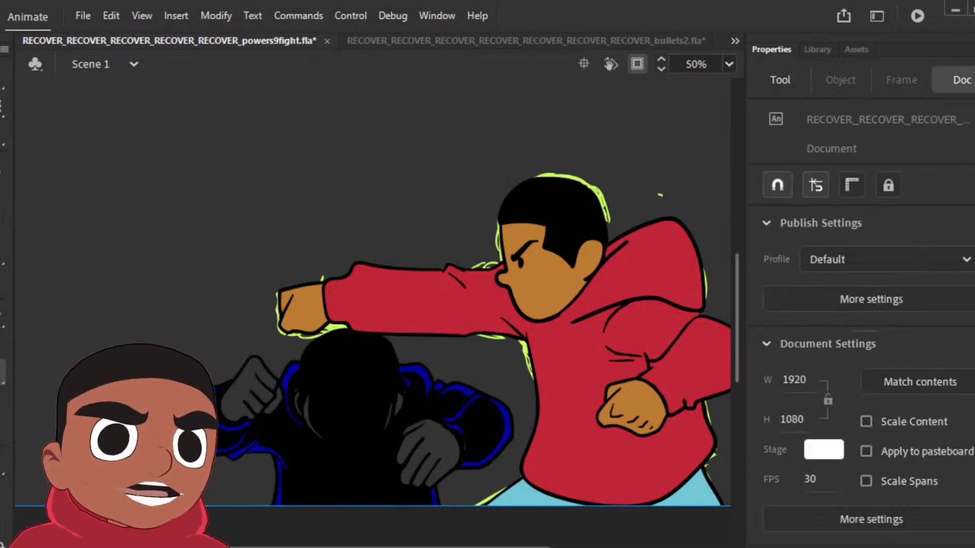
click(256, 402)
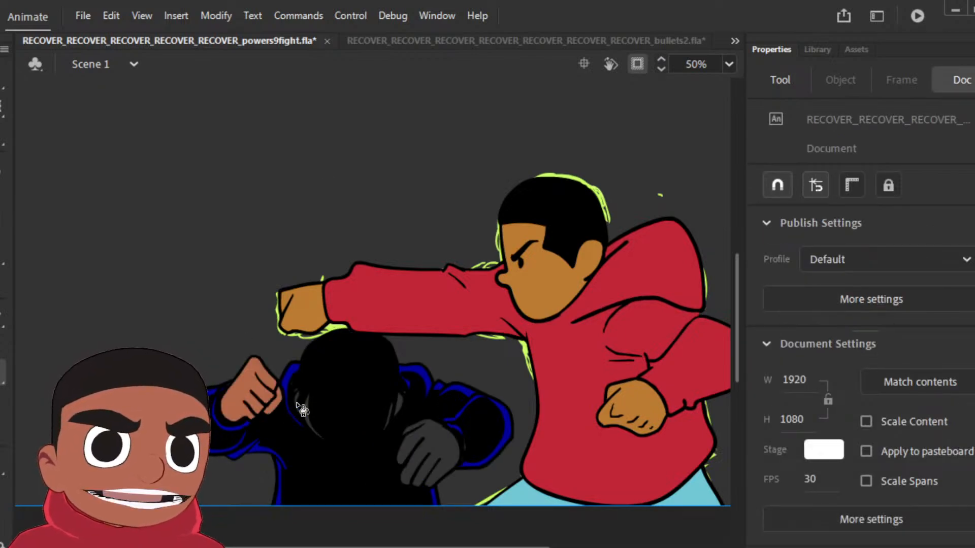
click(393, 409)
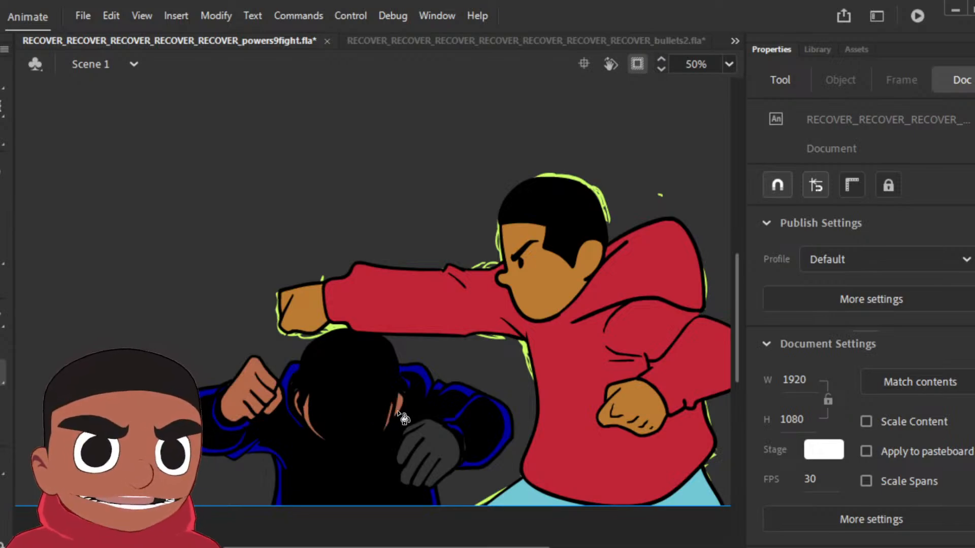
click(427, 435)
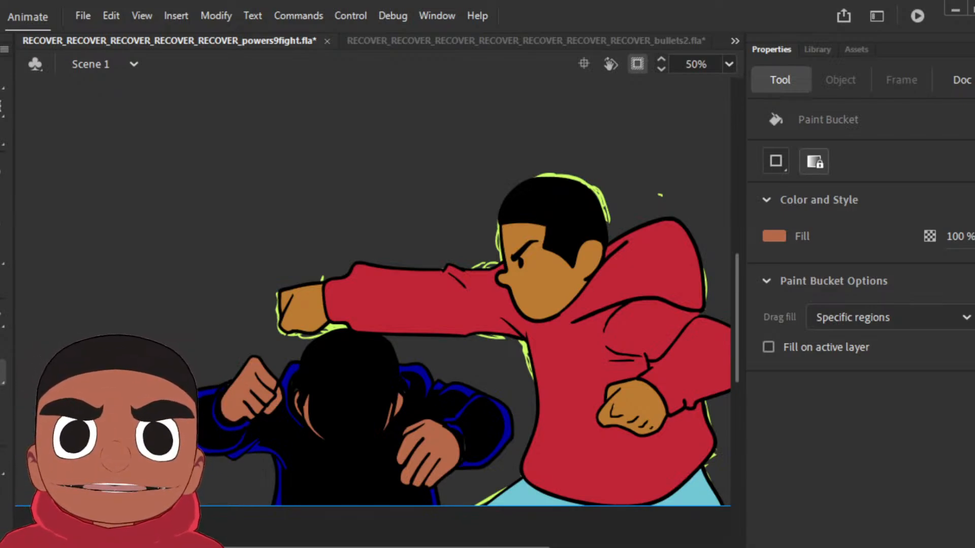
Step: Delete the lime green rough lines around the punching character in the red hoodie
key(Return)
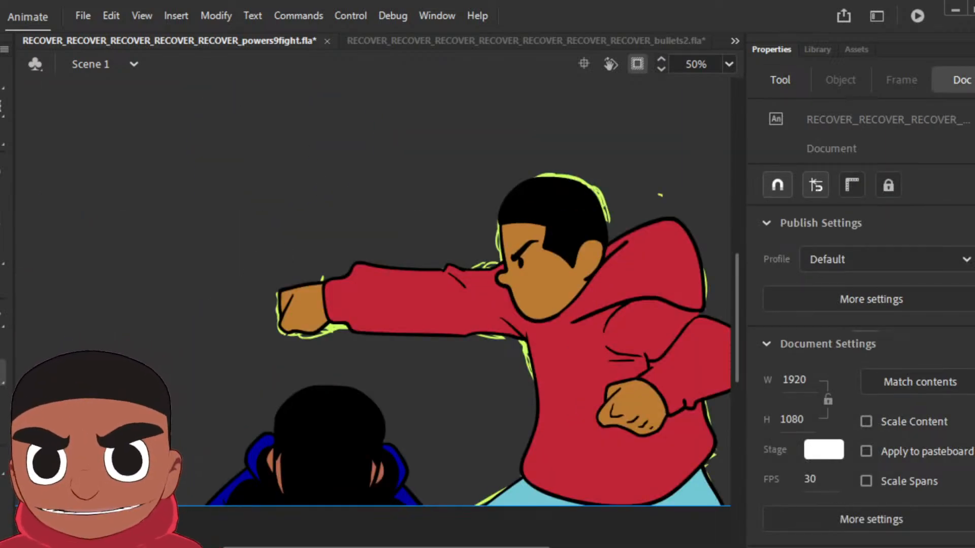
click(603, 196)
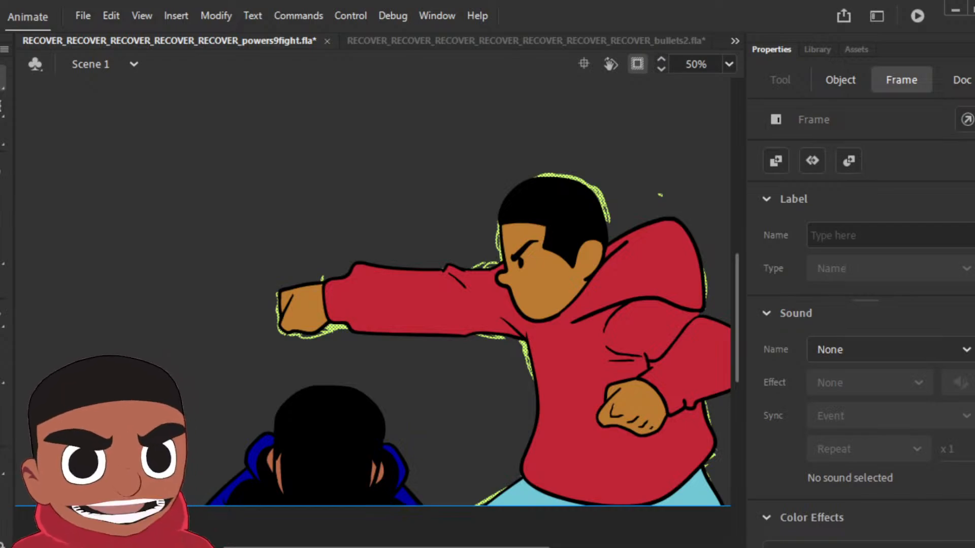
key(Delete)
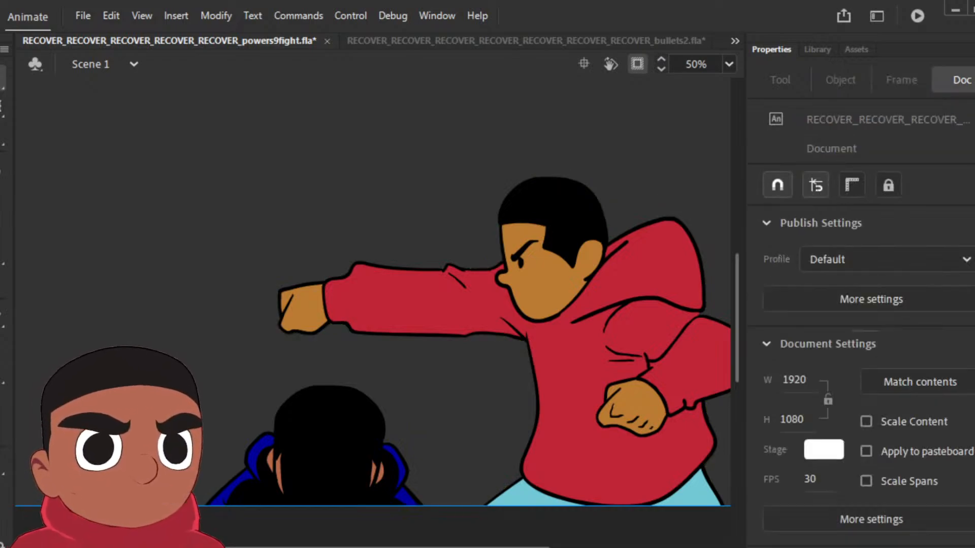
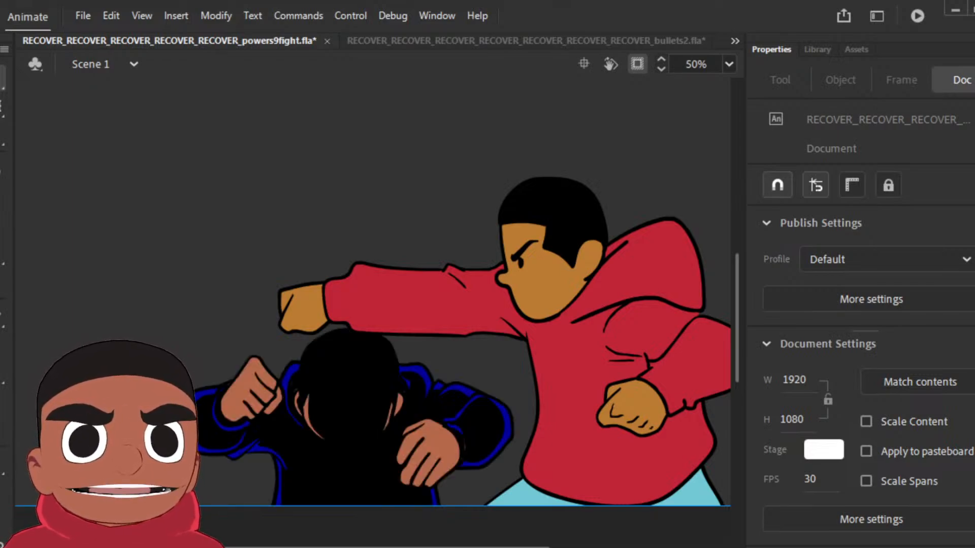
Step: On the foreground opponent's open-hands pose, fill both hands and the curved face edges with the brown skin tone
key(period)
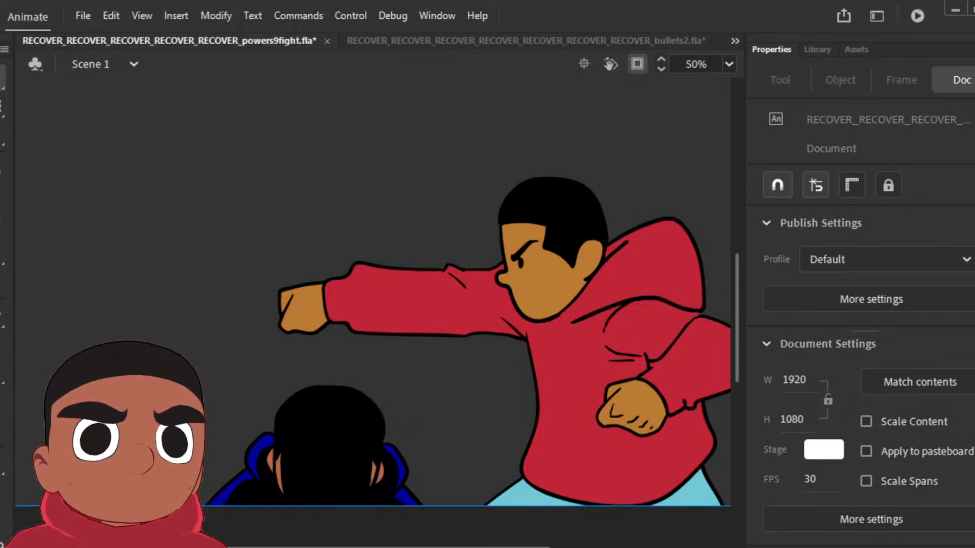
key(comma)
key(comma)
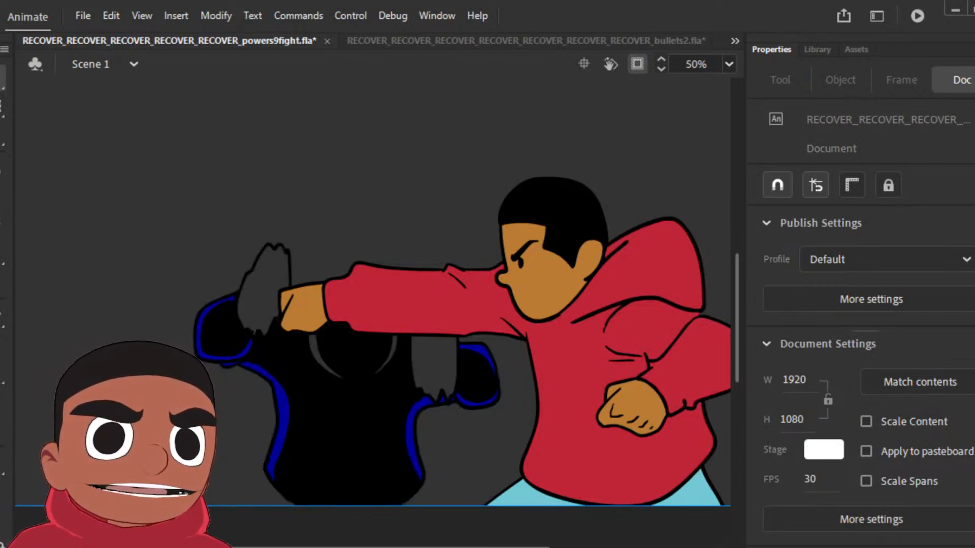
key(period)
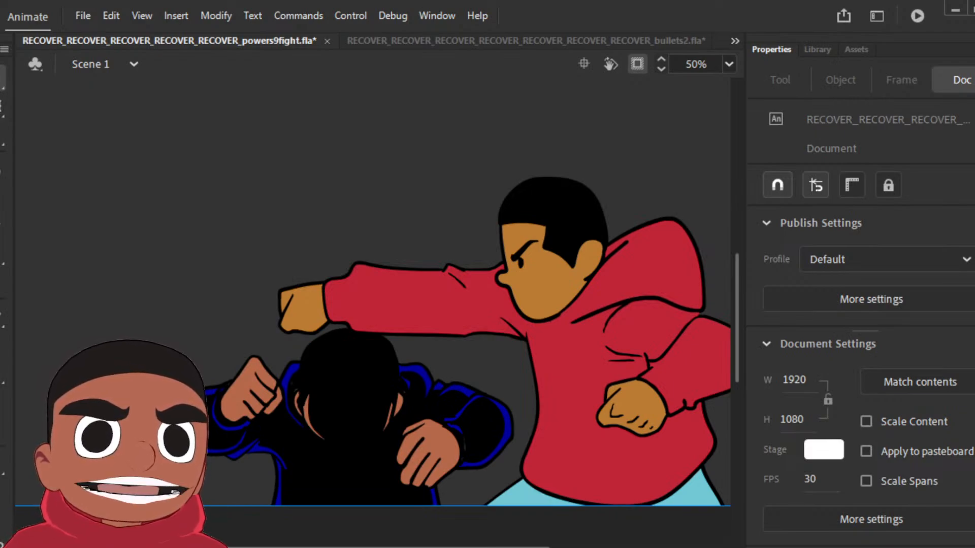
key(comma)
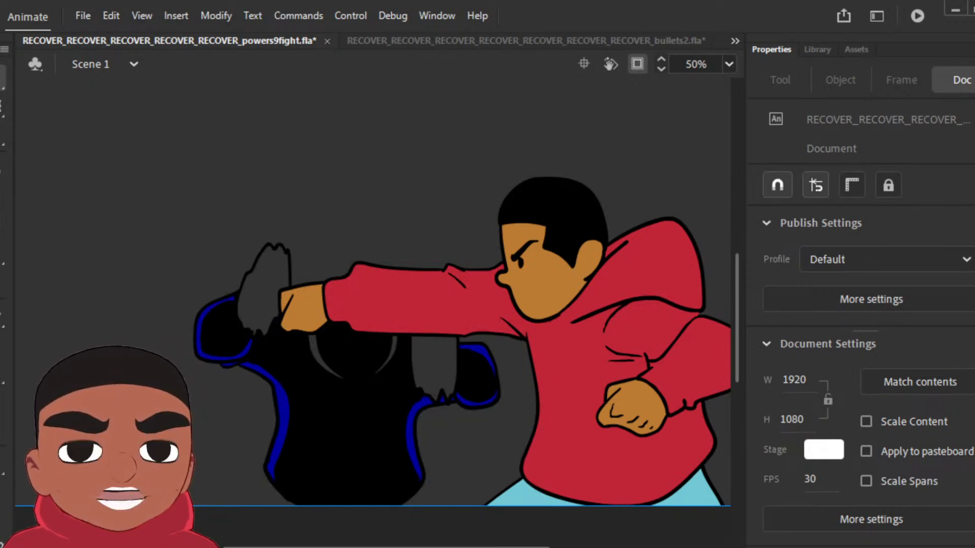
key(k)
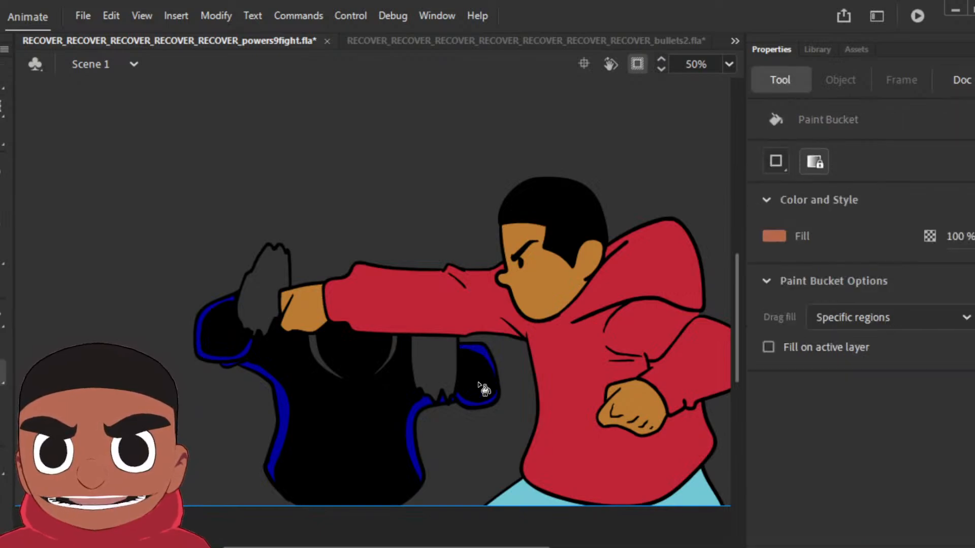
click(435, 358)
click(396, 351)
click(260, 329)
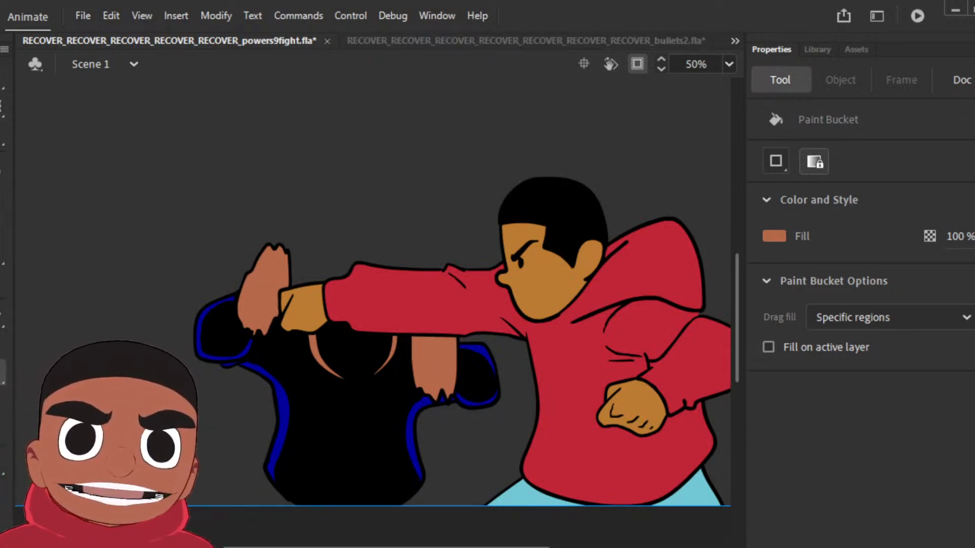
Step: Go to the rough shot of the extended red arm and set the Classic Brush to a black fill
key(Return)
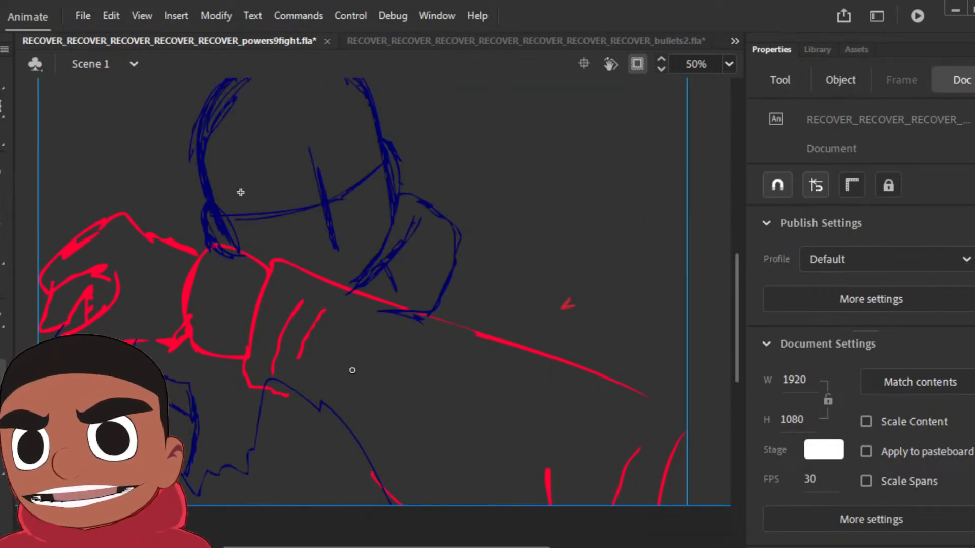
key(Escape)
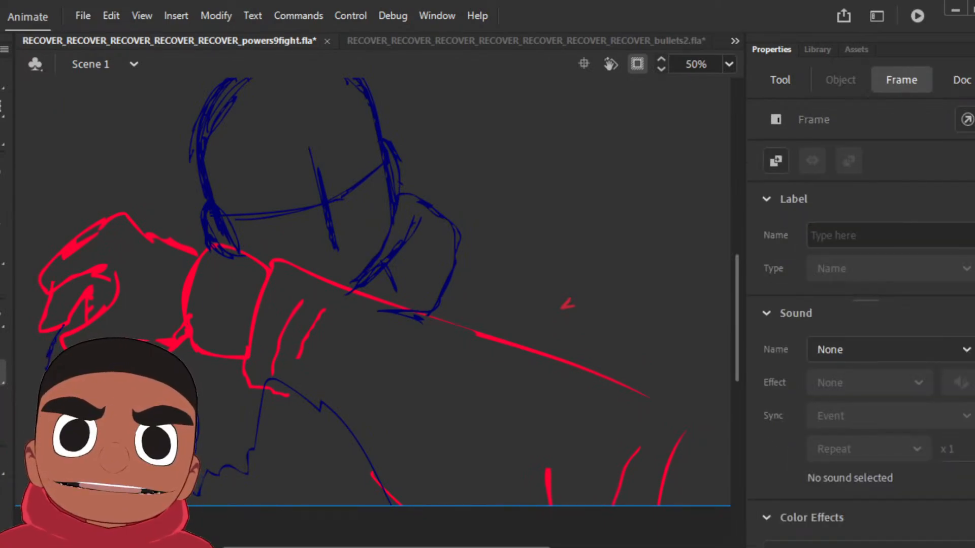
click(4, 200)
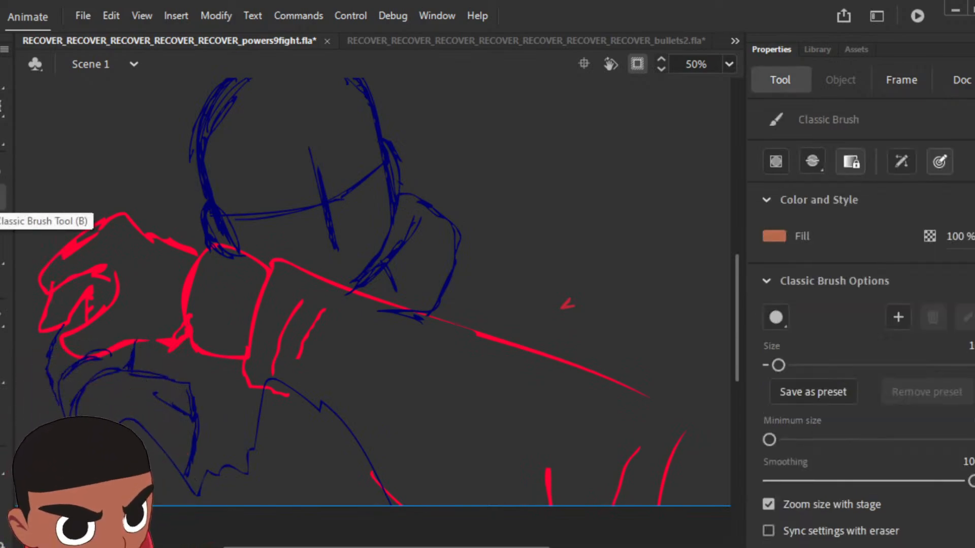
key(ctrl+minus)
key(ctrl+equal)
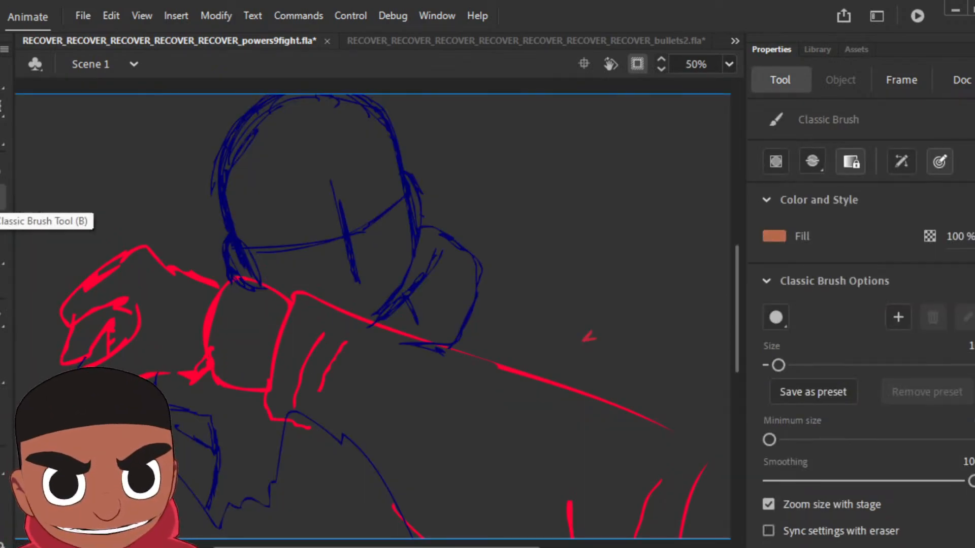
click(777, 236)
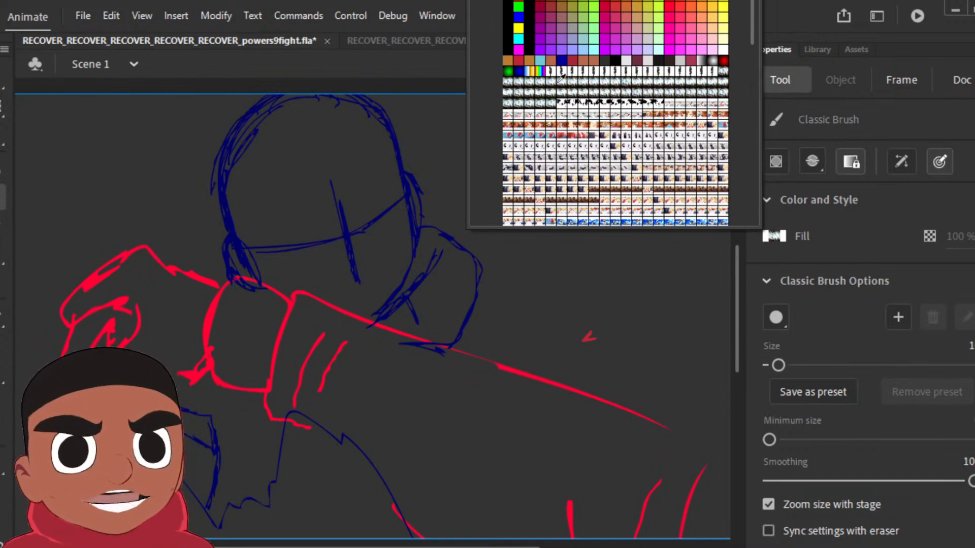
click(562, 77)
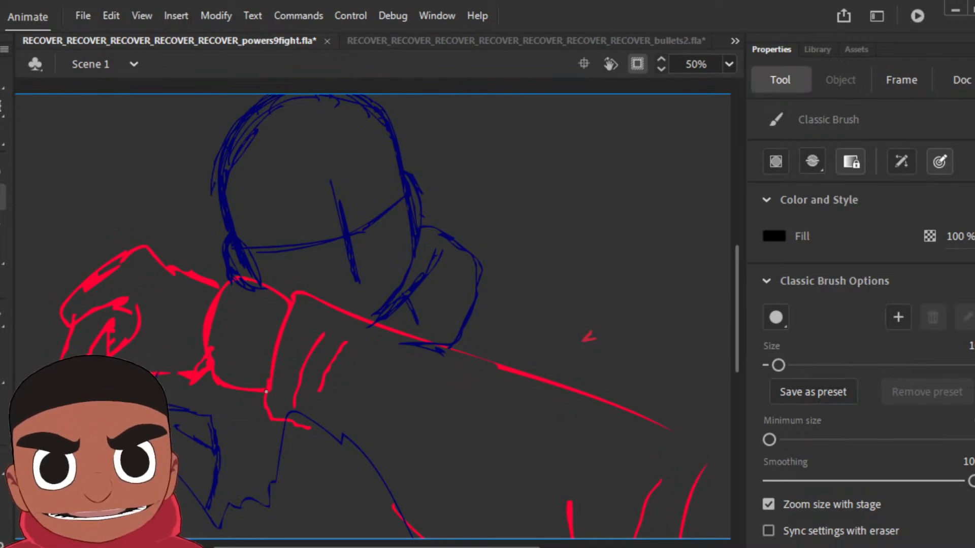
Step: Ink the cuff and forearm sleeve in black over the red rough, adding two fold lines near the elbow
mouse_move(264, 391)
mouse_down()
mouse_move(208, 383)
mouse_move(201, 344)
mouse_move(210, 301)
mouse_move(240, 271)
mouse_move(291, 294)
mouse_move(287, 317)
mouse_move(311, 285)
mouse_move(460, 332)
mouse_up()
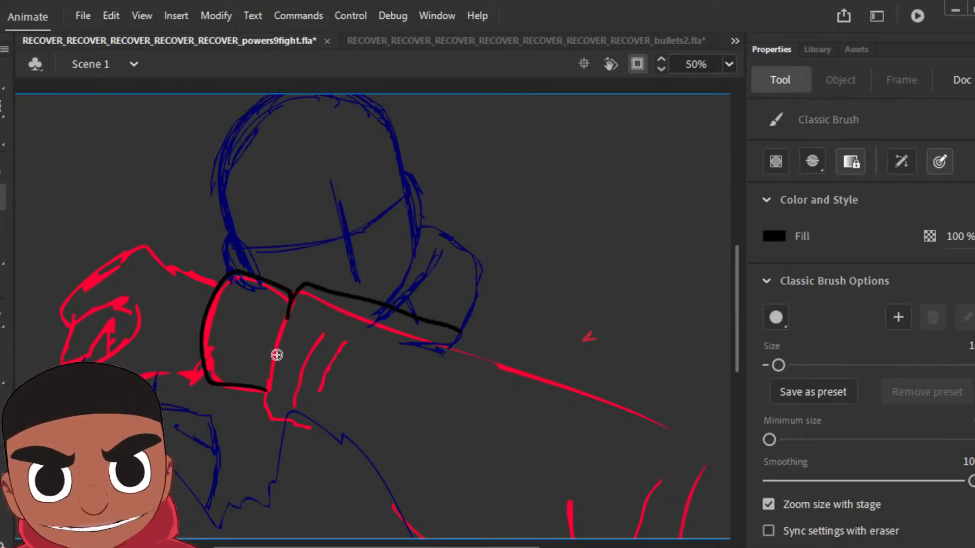
mouse_move(268, 390)
mouse_down()
mouse_move(272, 365)
mouse_move(325, 434)
mouse_move(388, 471)
mouse_up()
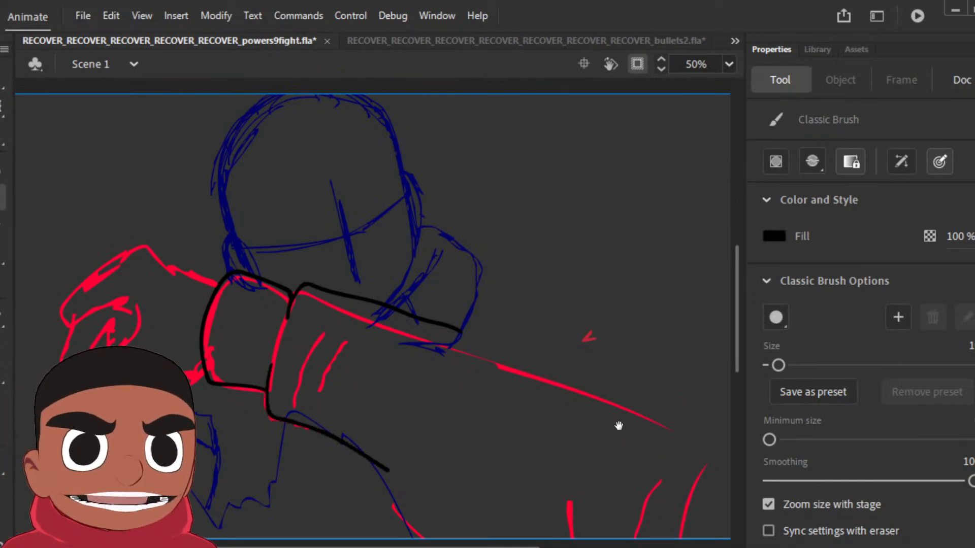
drag(606, 422, 568, 338)
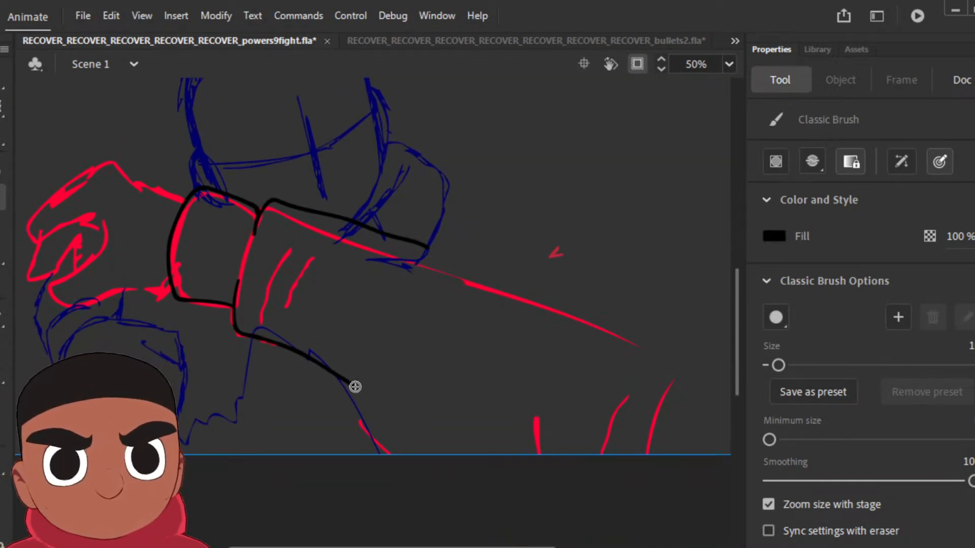
mouse_move(354, 388)
mouse_down()
mouse_move(383, 413)
mouse_move(471, 448)
mouse_move(459, 399)
mouse_move(475, 343)
mouse_up()
drag(470, 404, 505, 333)
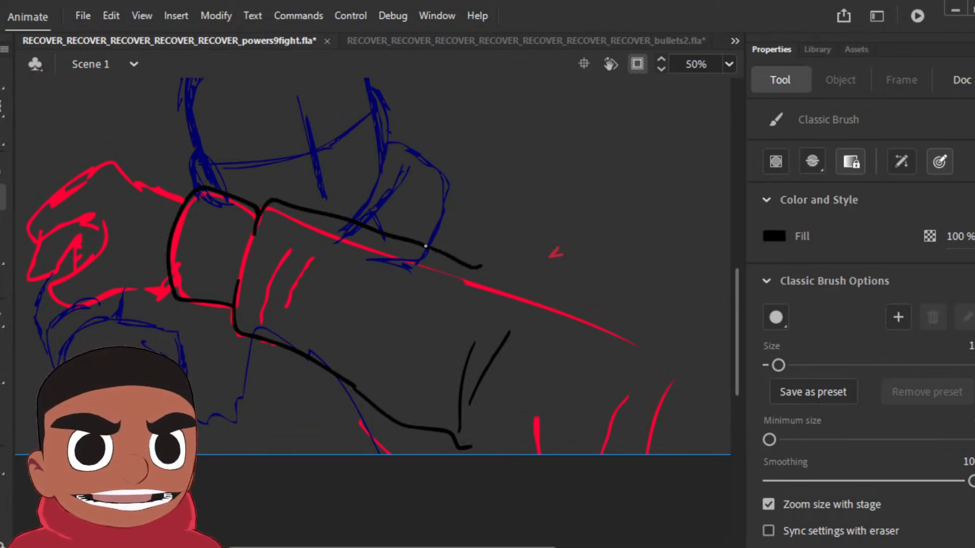
Step: Extend the sleeve's upper and lower black outlines past the elbow to the edges of the stage
drag(426, 246, 681, 330)
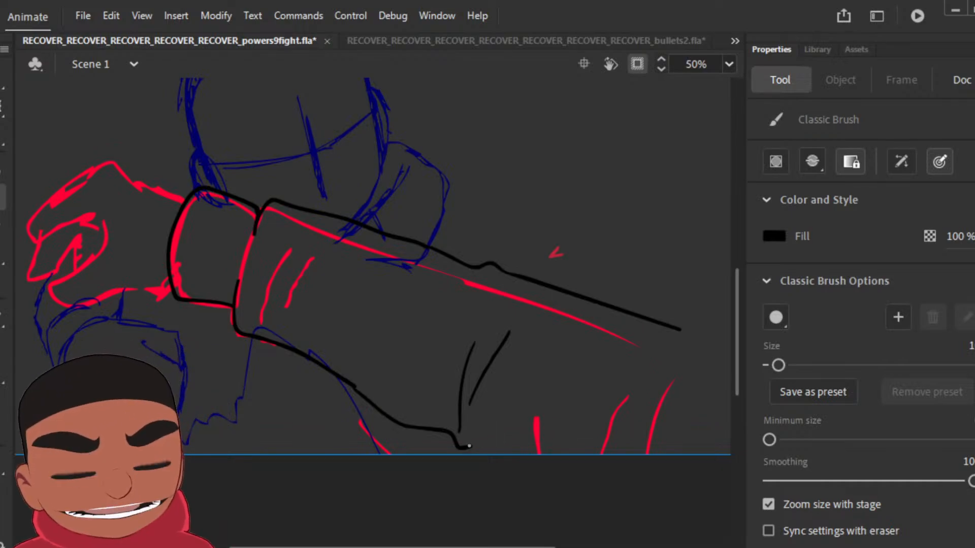
drag(469, 446, 629, 499)
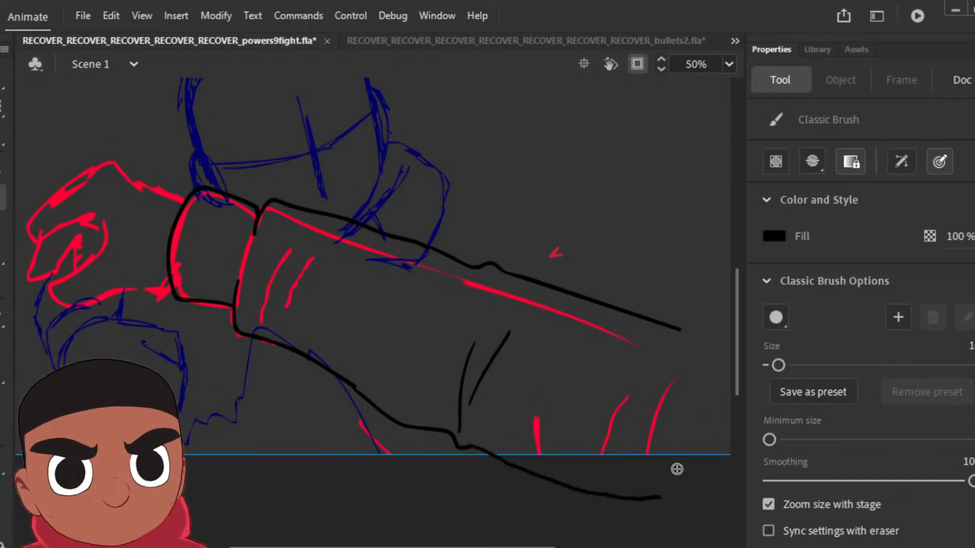
key(ctrl+z)
scroll(674, 468, right, 3)
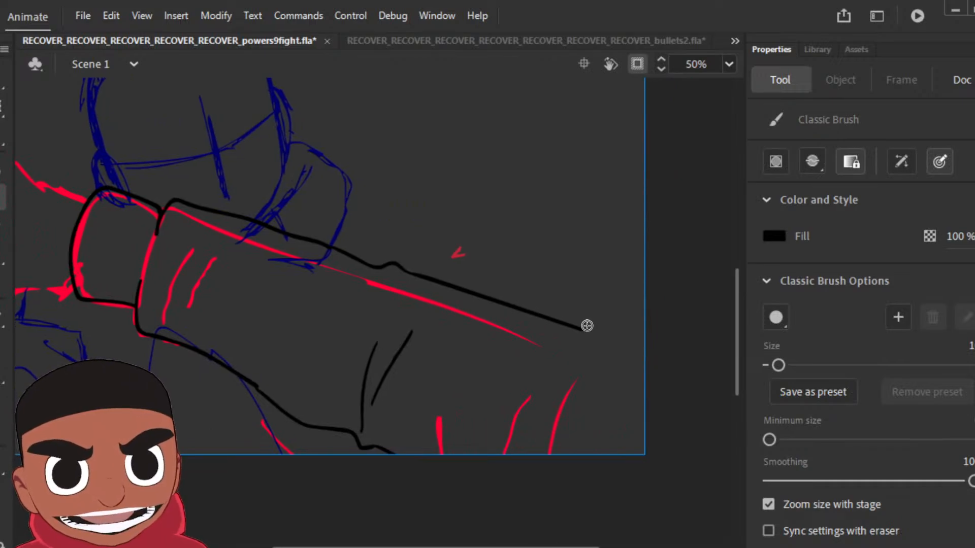
mouse_move(583, 329)
mouse_down()
mouse_move(665, 362)
mouse_move(684, 387)
mouse_move(681, 429)
mouse_move(643, 475)
mouse_move(584, 490)
mouse_move(505, 492)
mouse_move(440, 482)
mouse_move(396, 455)
mouse_up()
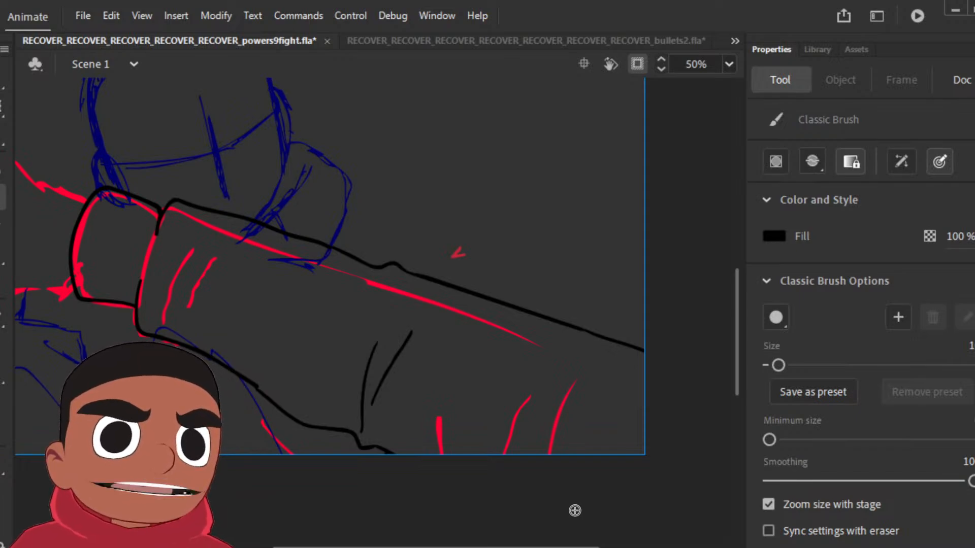
Step: Ink the hand in front of the cuff in black, tracing its outline, curled fingers and thumb over the red rough
drag(332, 269, 657, 368)
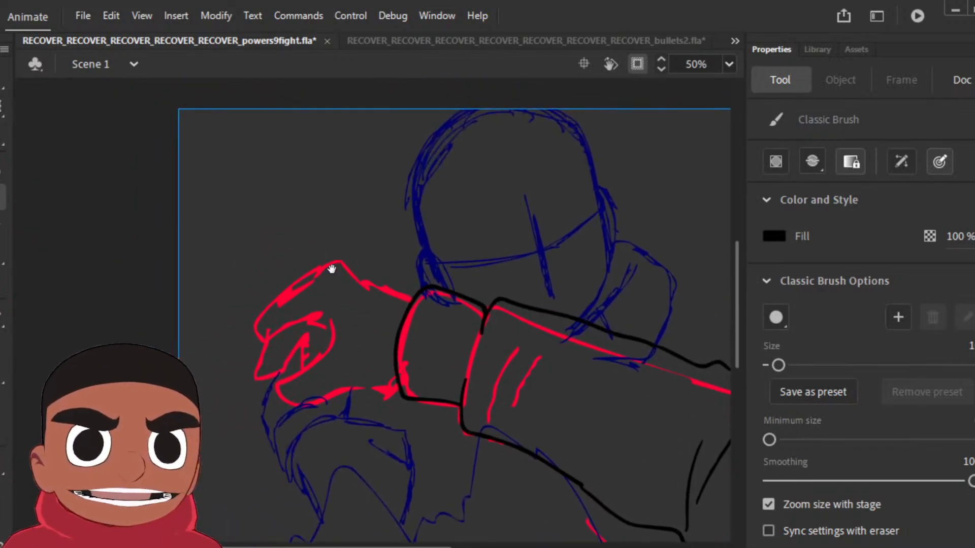
mouse_move(411, 298)
mouse_down()
mouse_move(324, 265)
mouse_move(275, 289)
mouse_move(261, 320)
mouse_up()
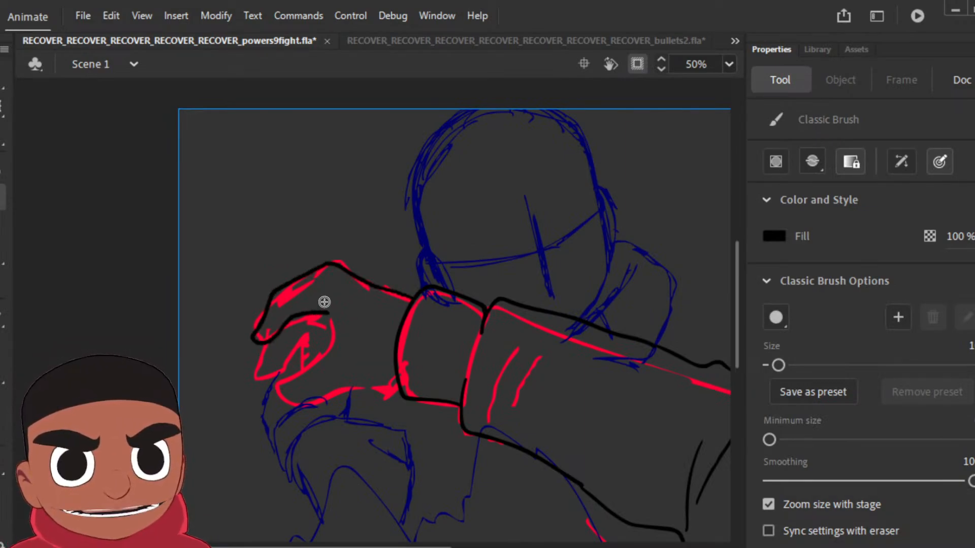
mouse_move(324, 303)
mouse_down()
mouse_move(332, 345)
mouse_move(278, 400)
mouse_up()
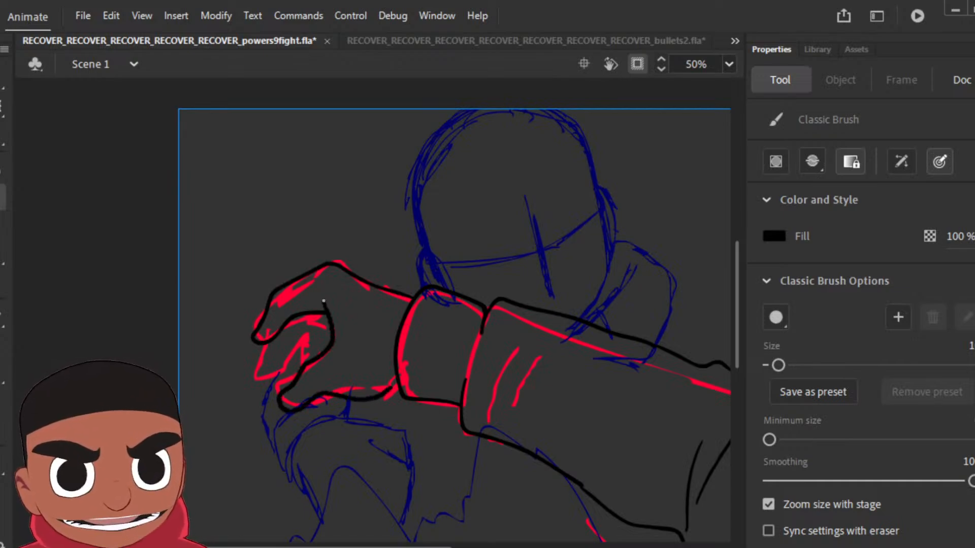
drag(262, 344, 262, 366)
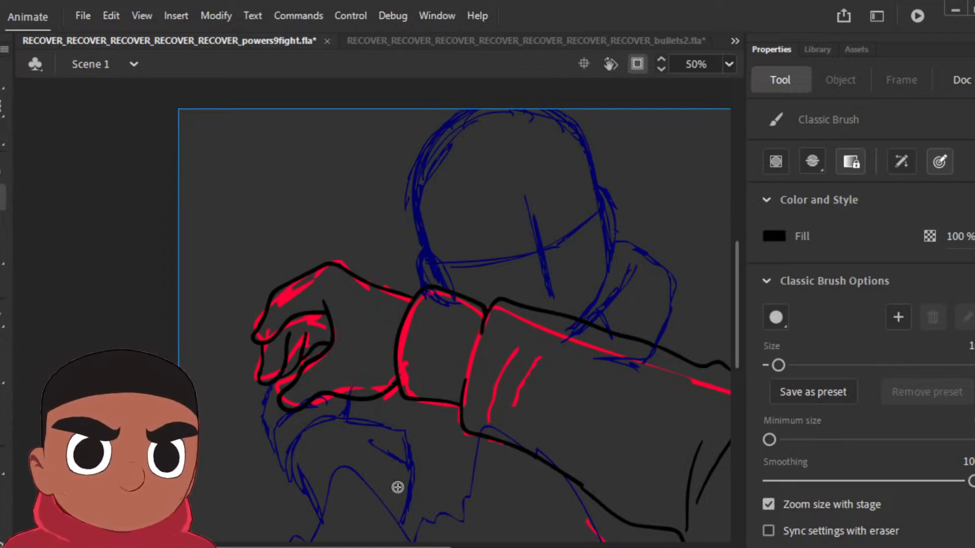
drag(397, 547, 505, 547)
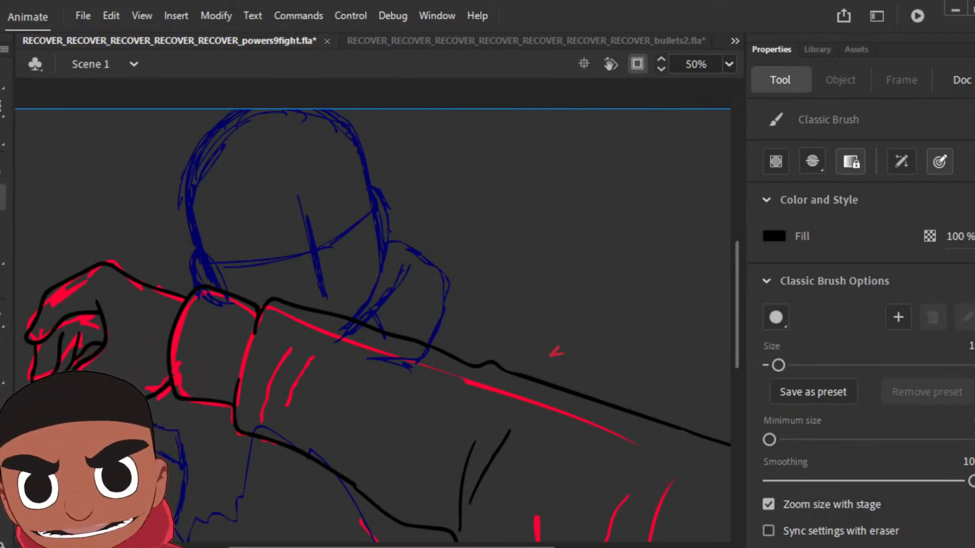
Step: Add a keyframe on the following pose, clear the copied arm lines and ink the hand's outline in black
key(F6)
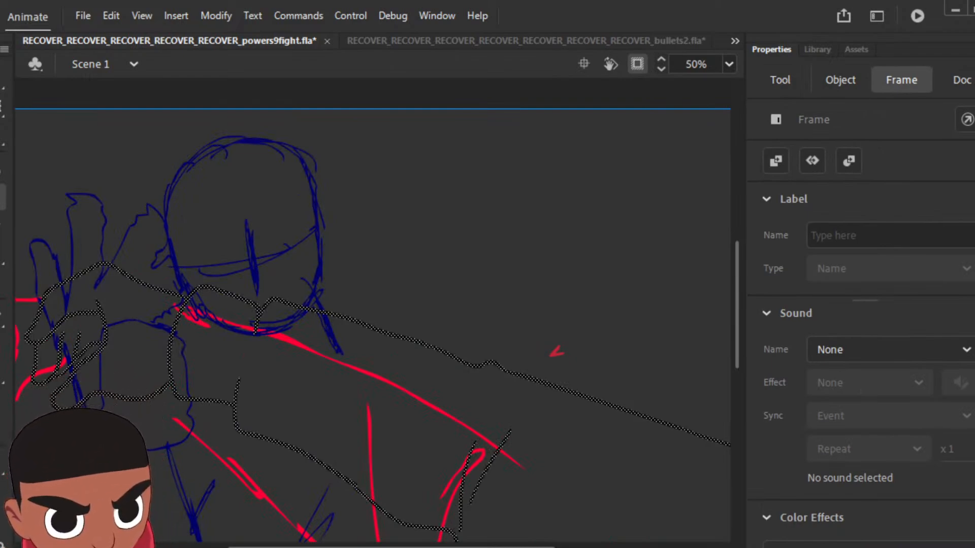
key(Delete)
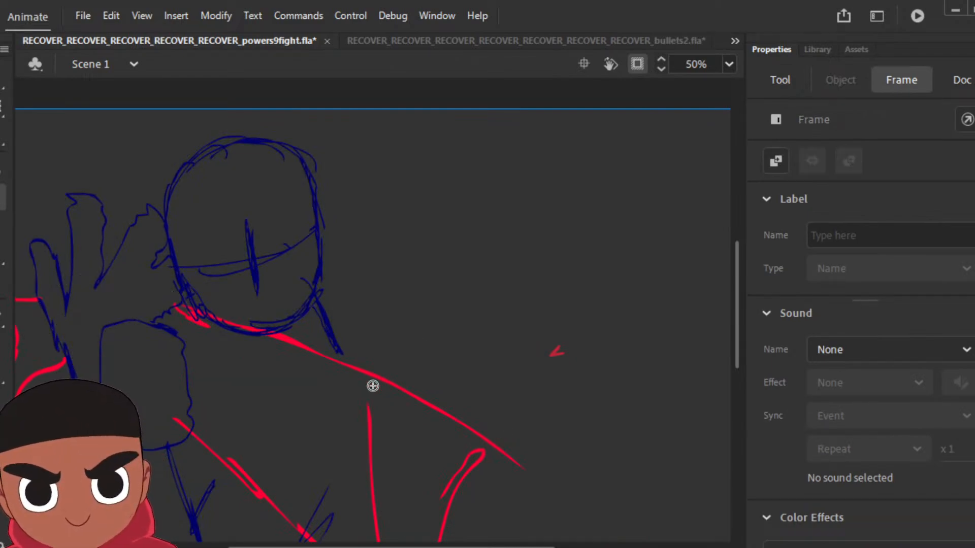
drag(373, 386, 470, 341)
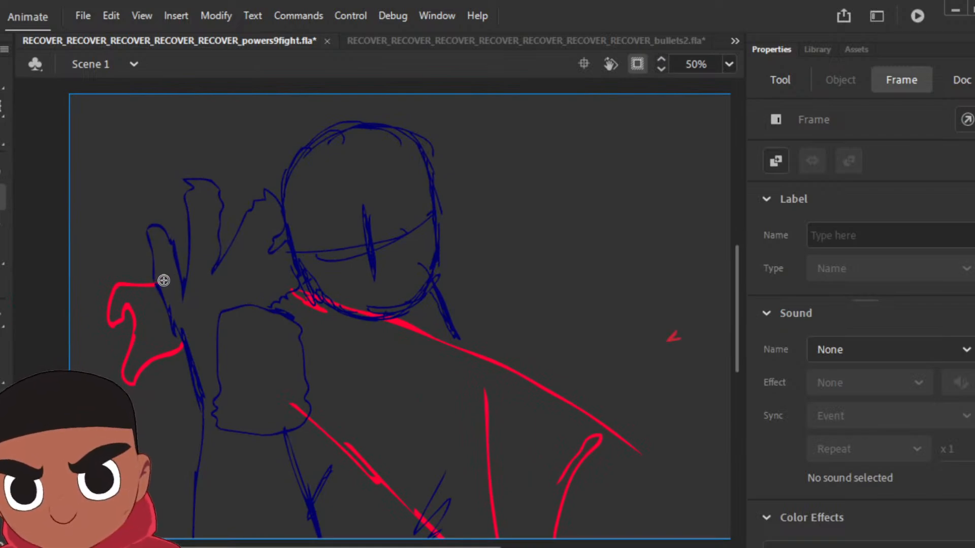
drag(151, 282, 164, 280)
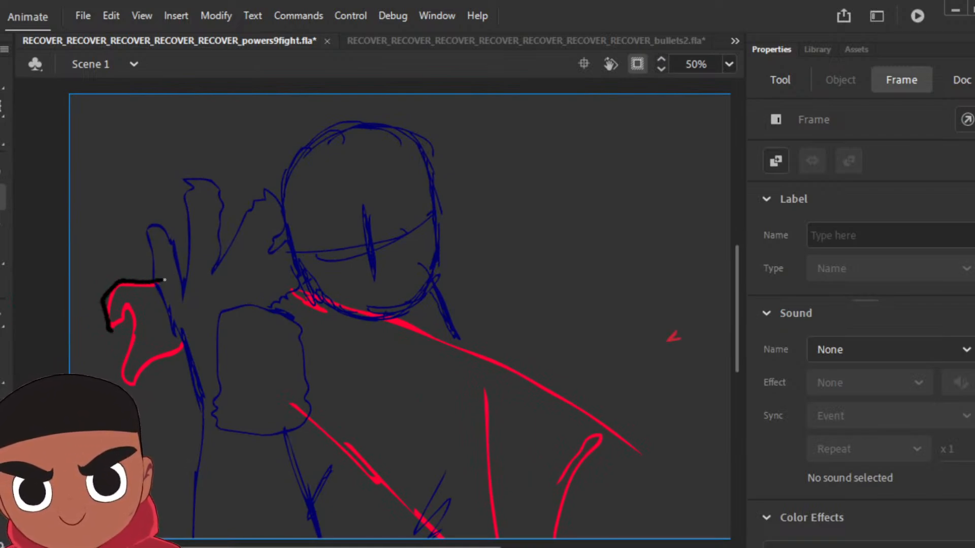
drag(120, 300, 134, 333)
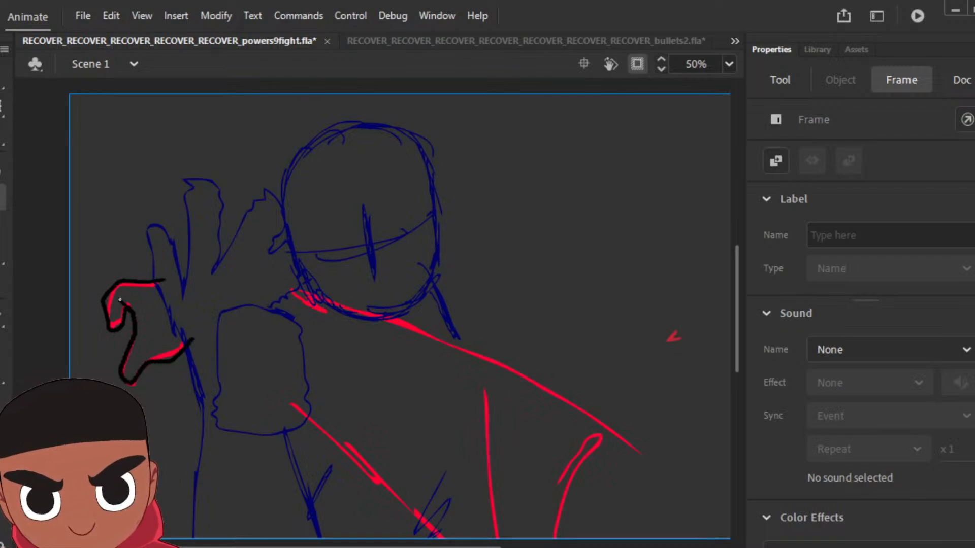
Step: Ink the cuff around the wrist in black, connect it to the hand and add the short sleeve creases behind it
mouse_move(193, 342)
mouse_down()
mouse_move(220, 283)
mouse_move(249, 307)
mouse_up()
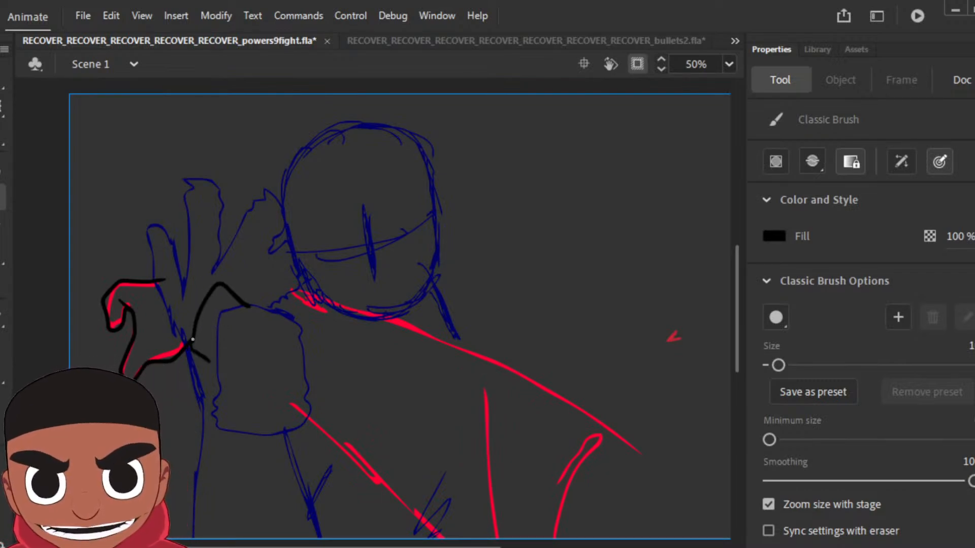
drag(220, 353, 241, 323)
mouse_move(182, 283)
mouse_down()
mouse_move(160, 280)
mouse_move(207, 296)
mouse_up()
mouse_move(216, 361)
mouse_down()
mouse_move(214, 372)
mouse_move(245, 389)
mouse_up()
mouse_move(249, 306)
mouse_down()
mouse_move(263, 298)
mouse_move(277, 308)
mouse_up()
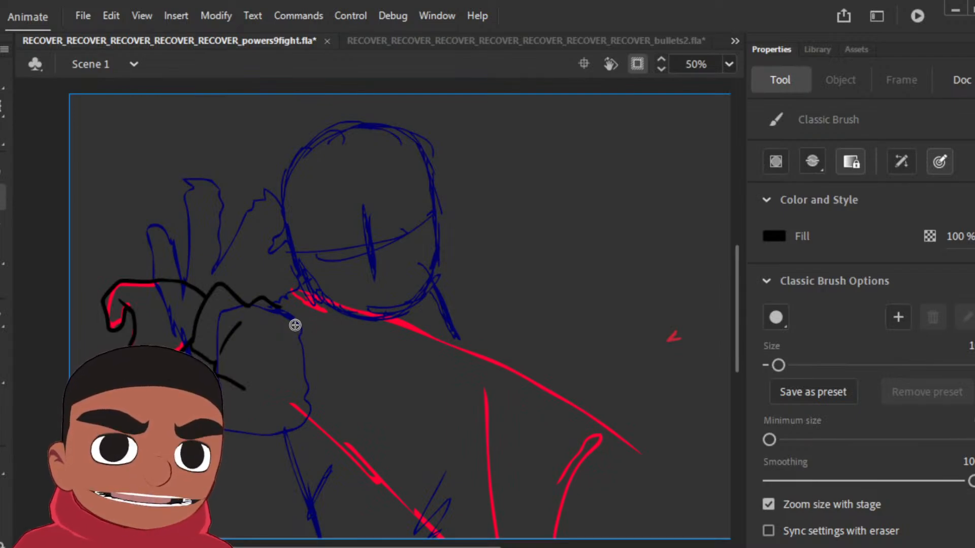
mouse_move(240, 386)
mouse_down()
mouse_move(332, 469)
mouse_move(320, 466)
mouse_move(338, 444)
mouse_move(336, 475)
mouse_move(344, 412)
mouse_move(336, 477)
mouse_move(376, 533)
mouse_up()
mouse_move(278, 307)
mouse_down()
mouse_move(366, 360)
mouse_move(423, 380)
mouse_up()
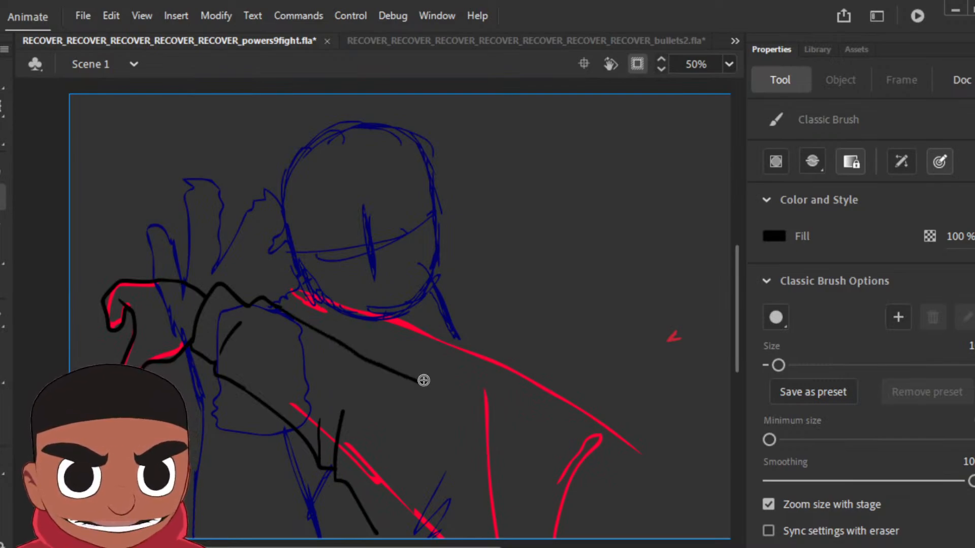
key(ctrl+z)
key(ctrl+z)
key(ctrl+z)
key(ctrl+z)
key(ctrl+z)
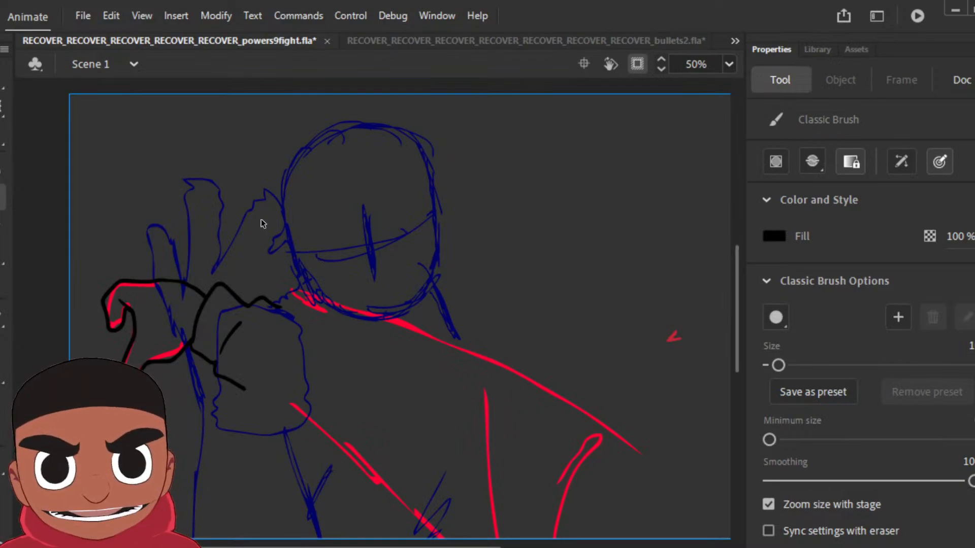
Step: Ink the lower and upper edges of the sleeve in black from the cuff down to the stage's lower edge
mouse_move(245, 391)
mouse_down()
mouse_move(351, 460)
mouse_move(442, 541)
mouse_up()
mouse_move(279, 305)
mouse_down()
mouse_move(397, 334)
mouse_move(543, 394)
mouse_move(648, 455)
mouse_move(715, 539)
mouse_up()
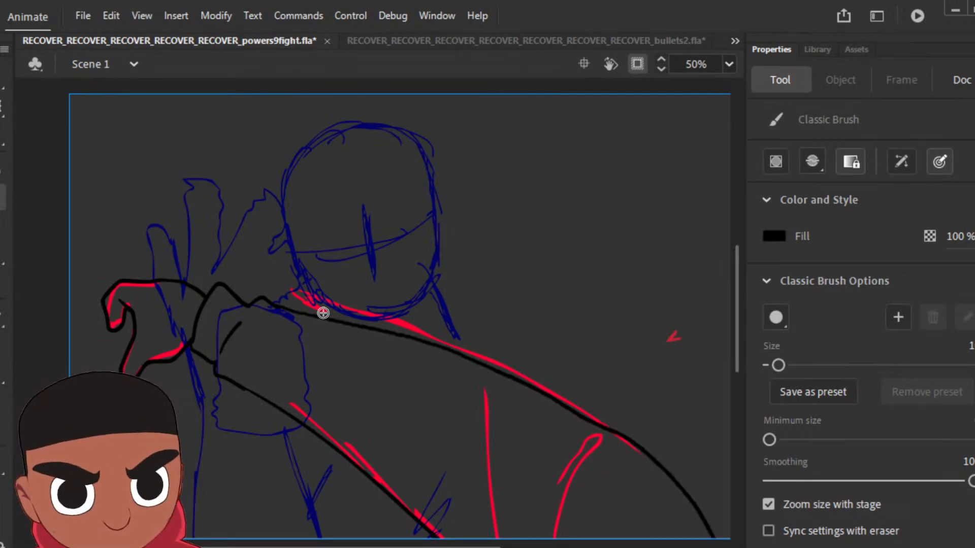
Step: Ink the crease lines inside the sleeve, and fill the preceding pose's sleeve with the red of the attacker's hoodie
drag(406, 424, 449, 539)
mouse_move(435, 416)
mouse_down()
mouse_move(454, 510)
mouse_move(446, 439)
mouse_up()
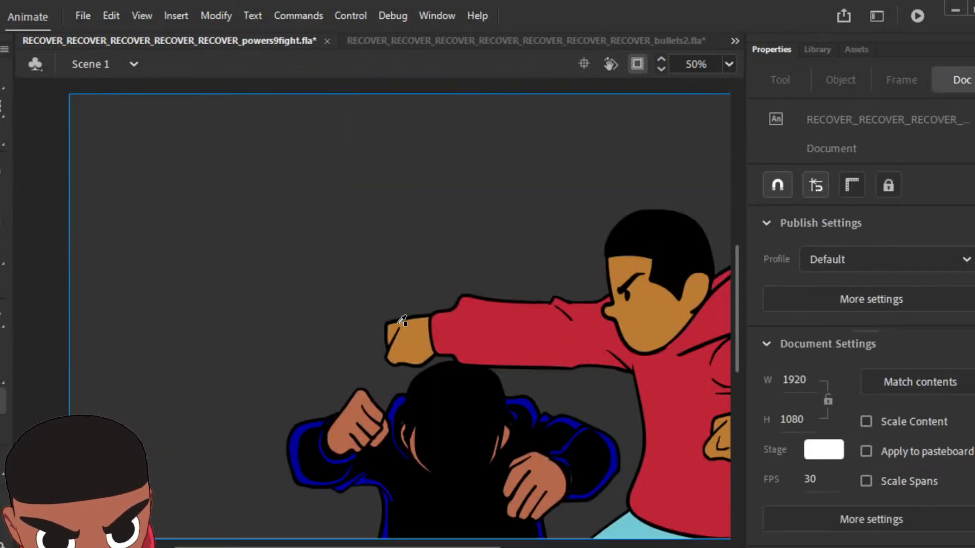
key(k)
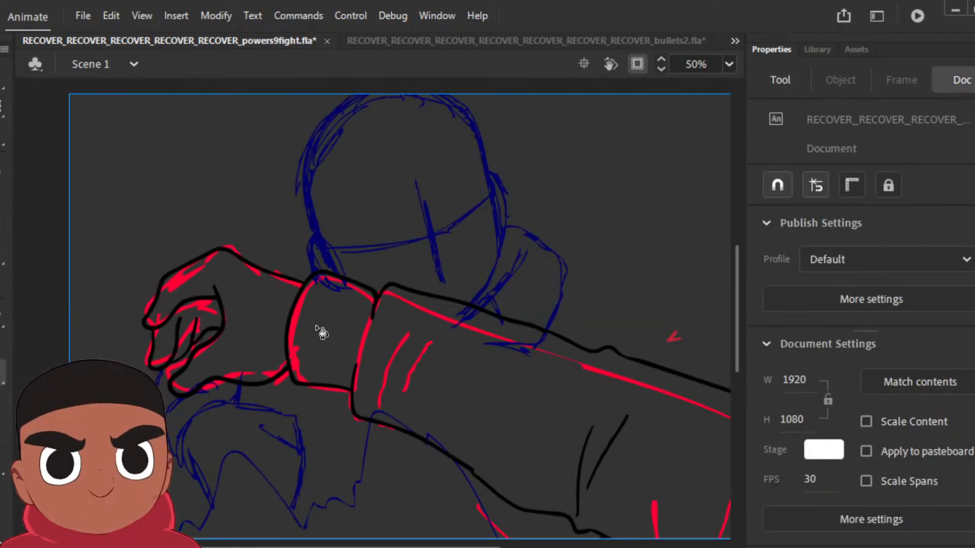
key(k)
click(366, 341)
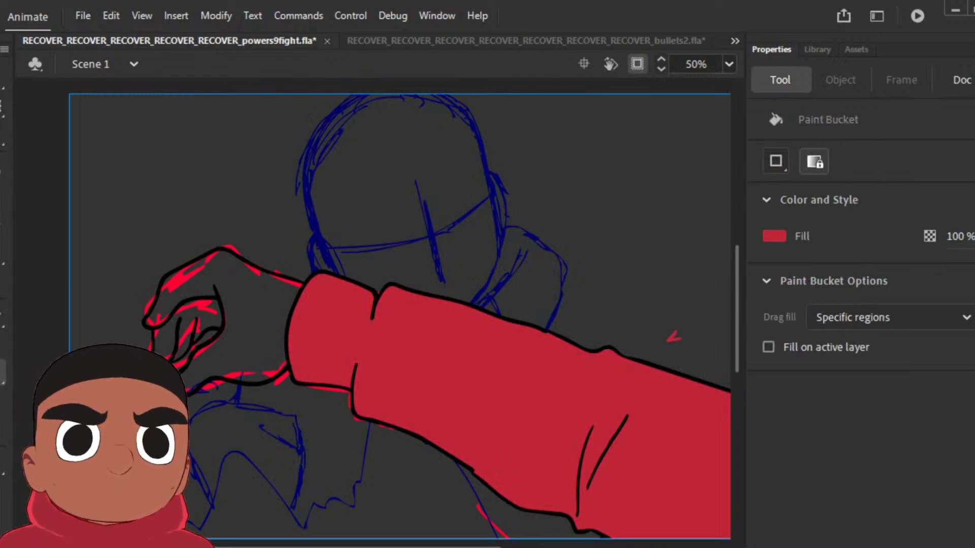
Step: Patch the lower sleeve edge behind the cuff with a red stroke on the next pose and fill its sleeve with the same red
key(period)
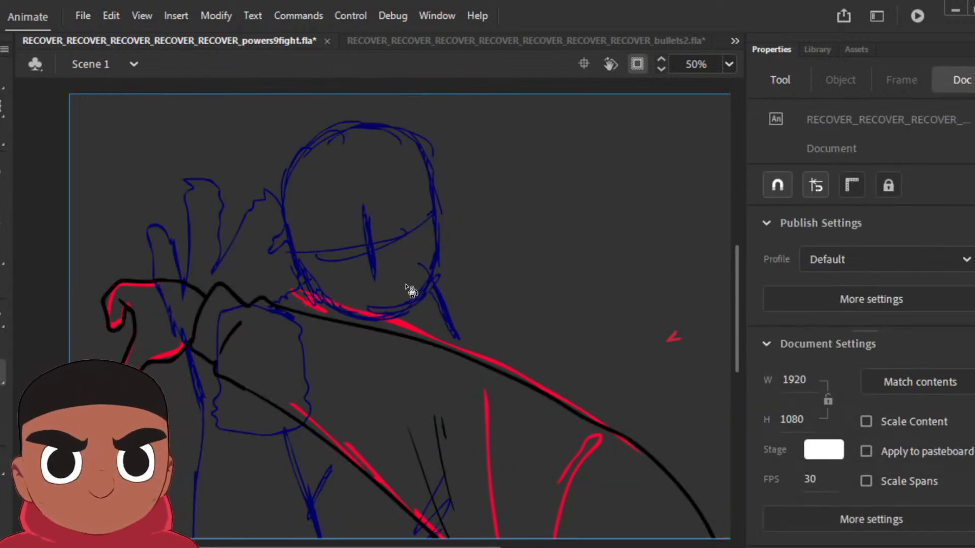
key(k)
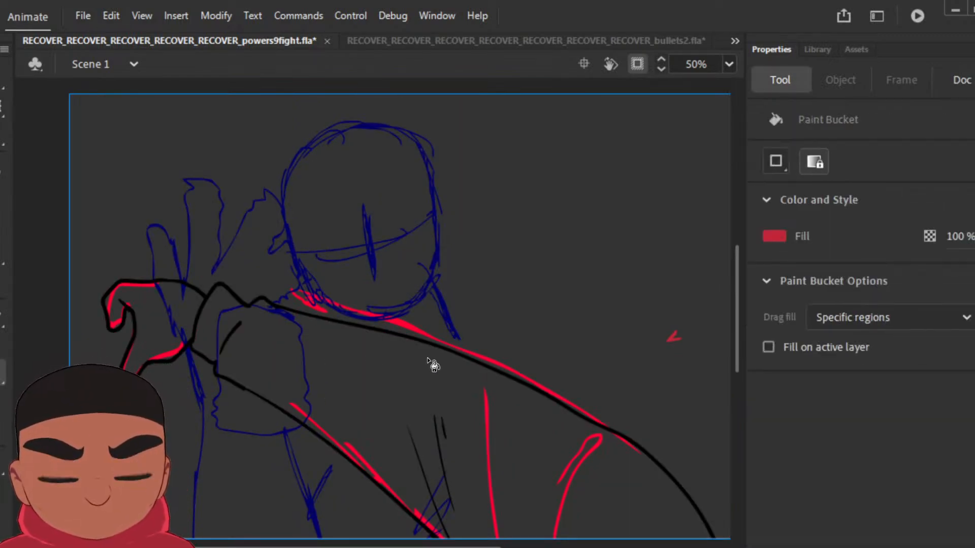
key(period)
key(comma)
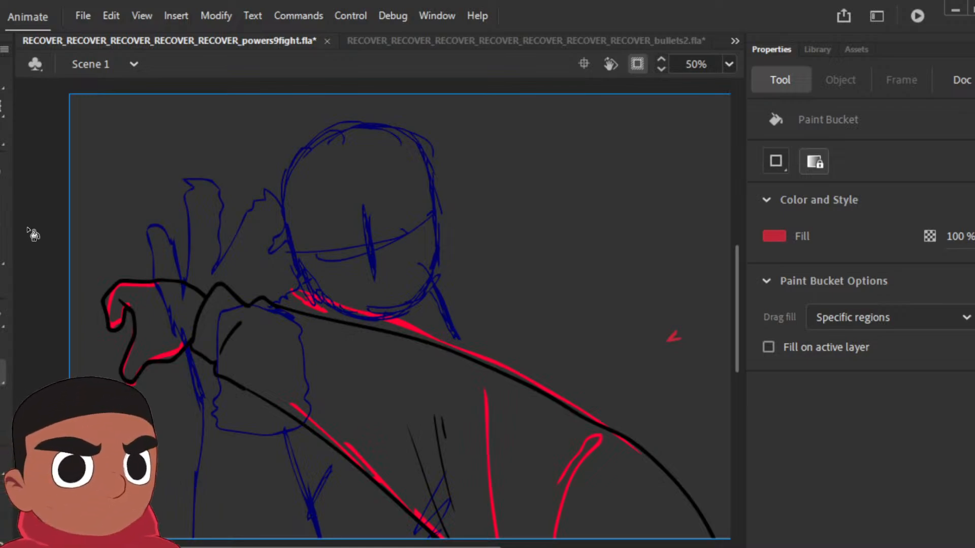
key(b)
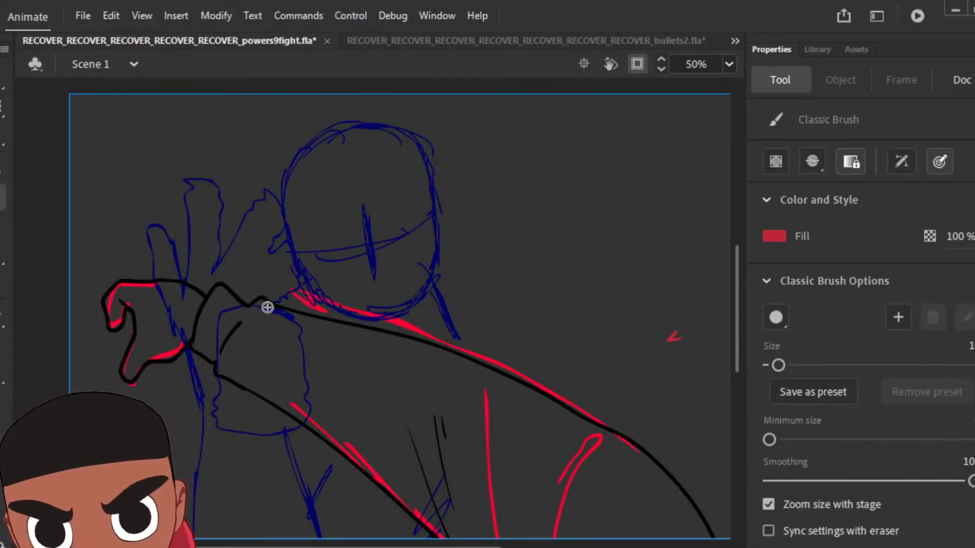
drag(217, 361, 265, 394)
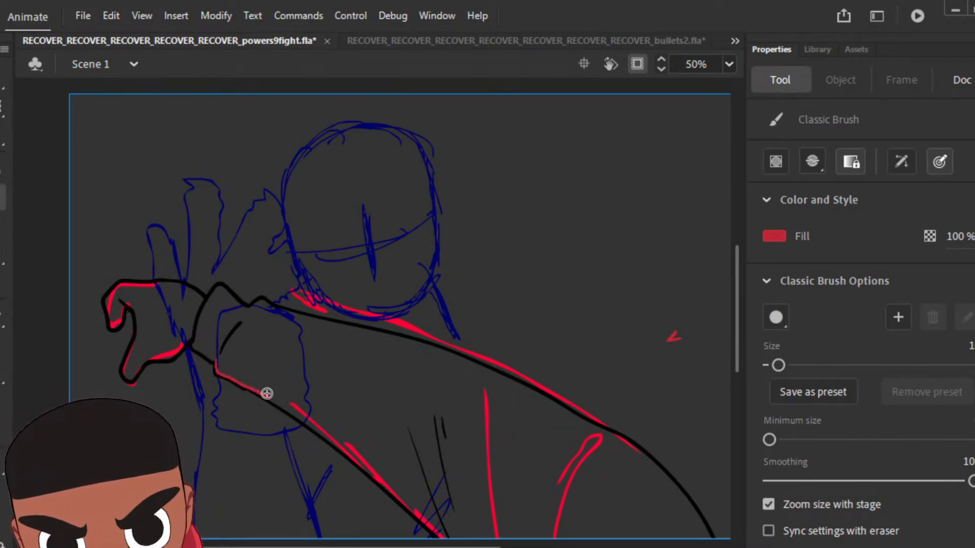
scroll(738, 349, down, 2)
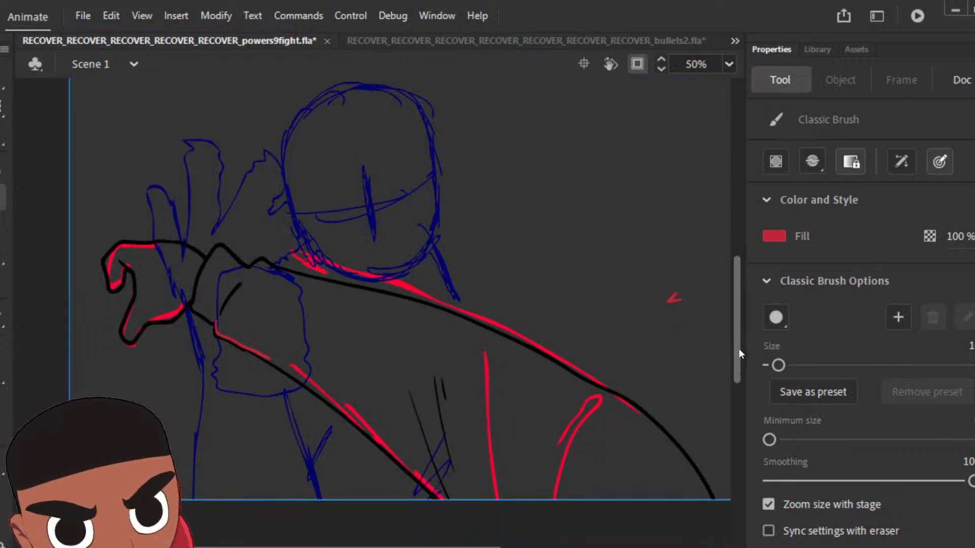
mouse_move(440, 501)
mouse_down()
mouse_move(518, 540)
mouse_move(706, 536)
mouse_move(718, 511)
mouse_move(710, 496)
mouse_up()
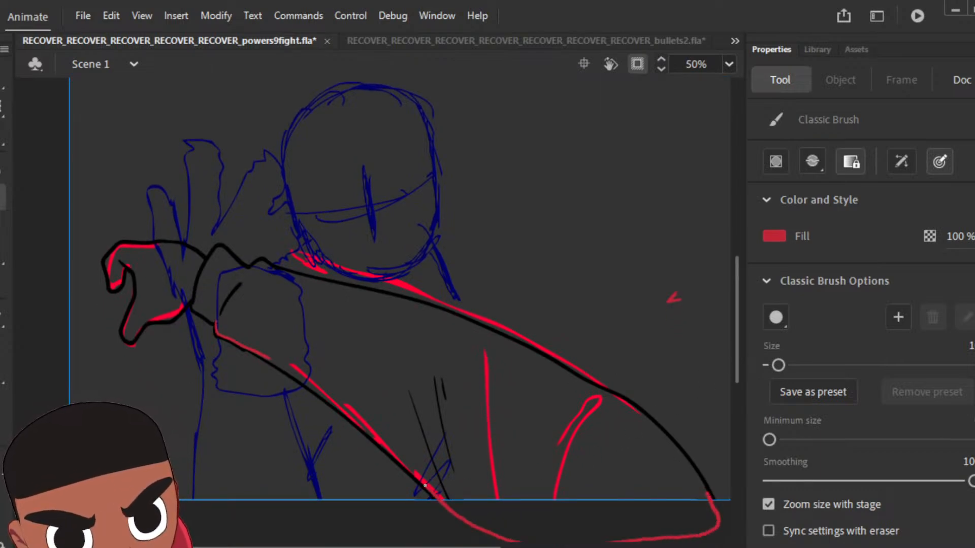
key(ctrl+z)
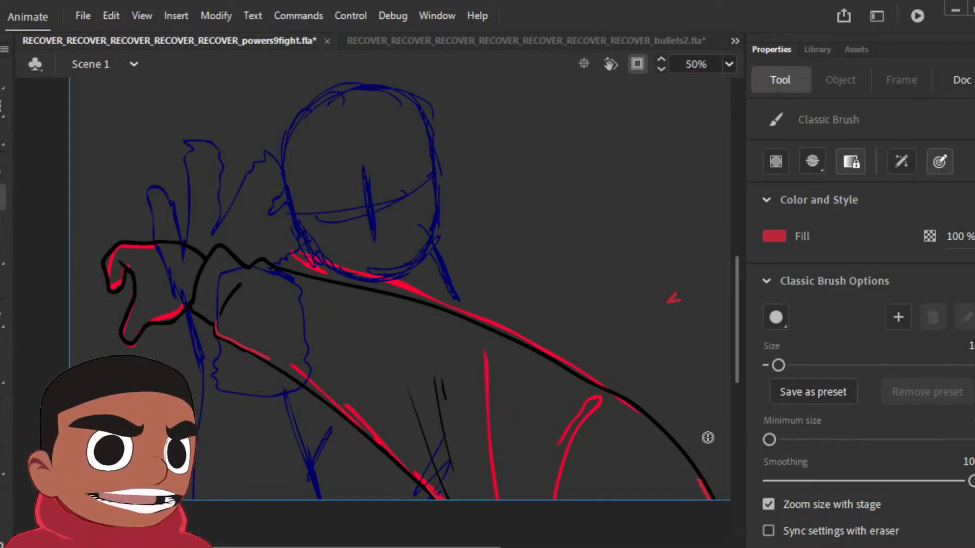
key(k)
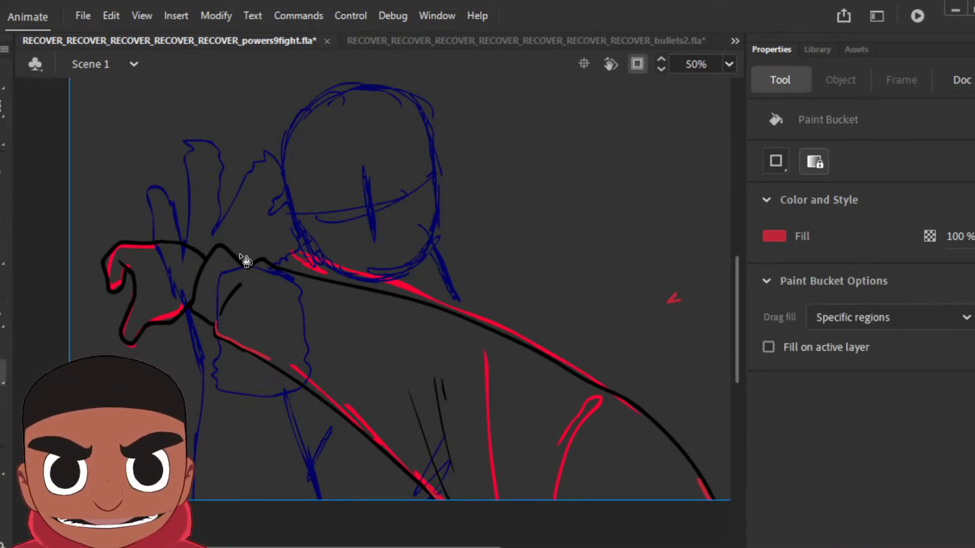
click(307, 311)
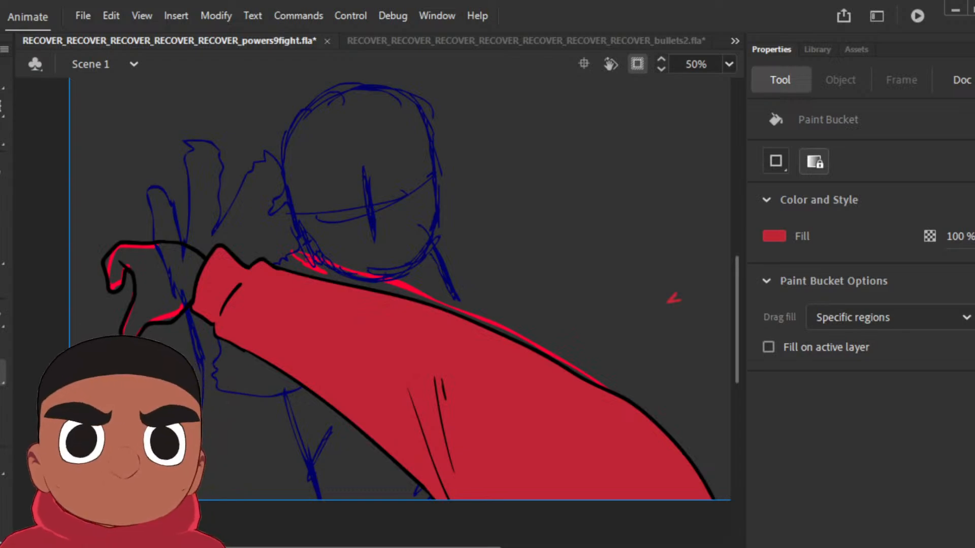
Step: Sample the attacker's light brown skin colour and fill the hand and fingers on both inked arm poses
key(comma)
key(period)
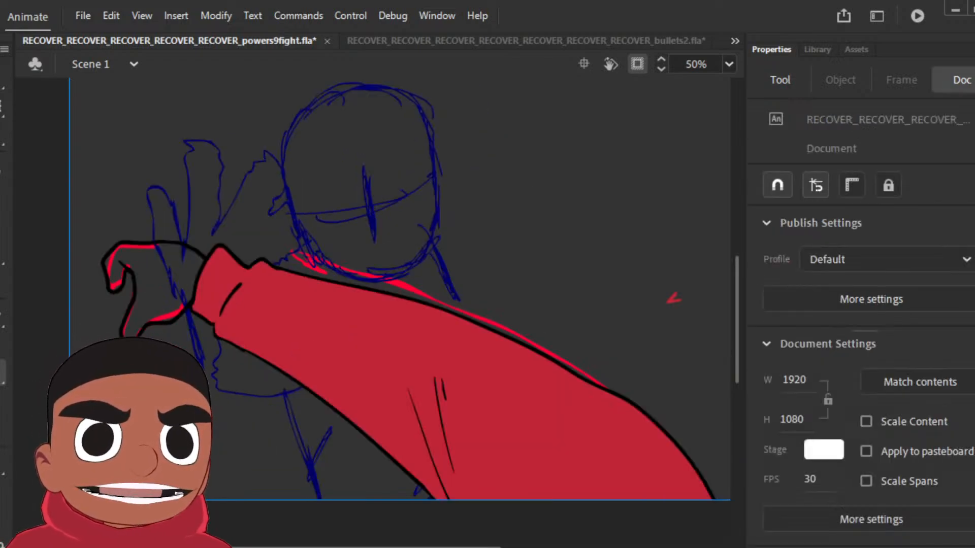
key(comma)
key(period)
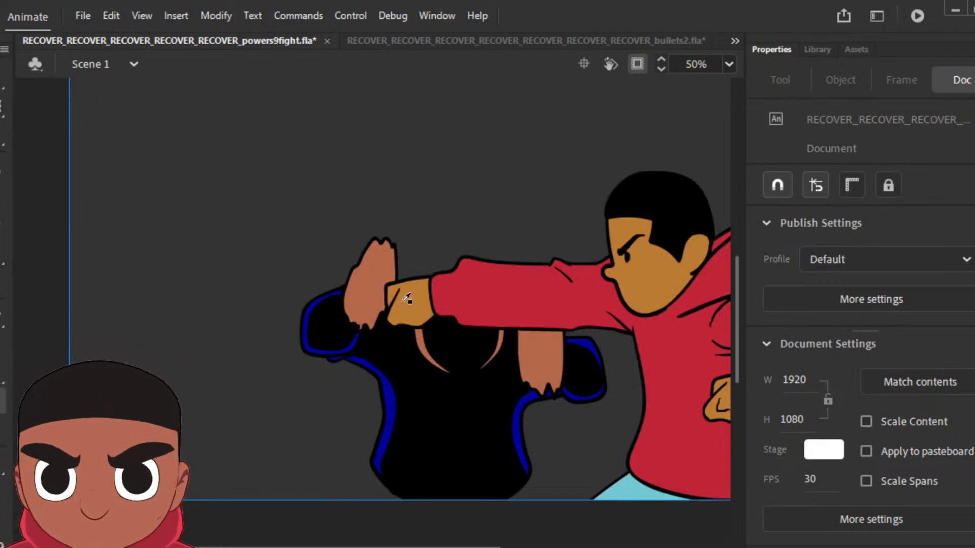
key(k)
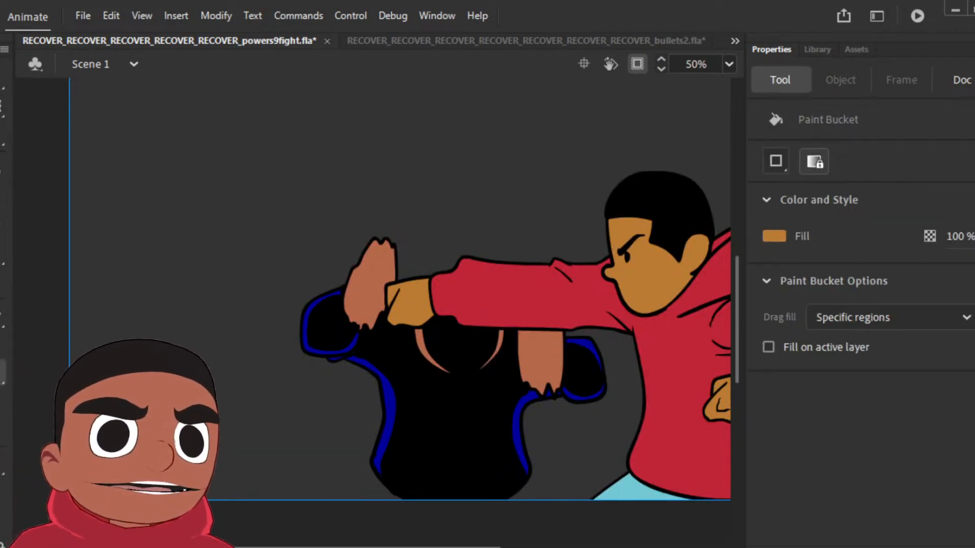
key(comma)
click(256, 287)
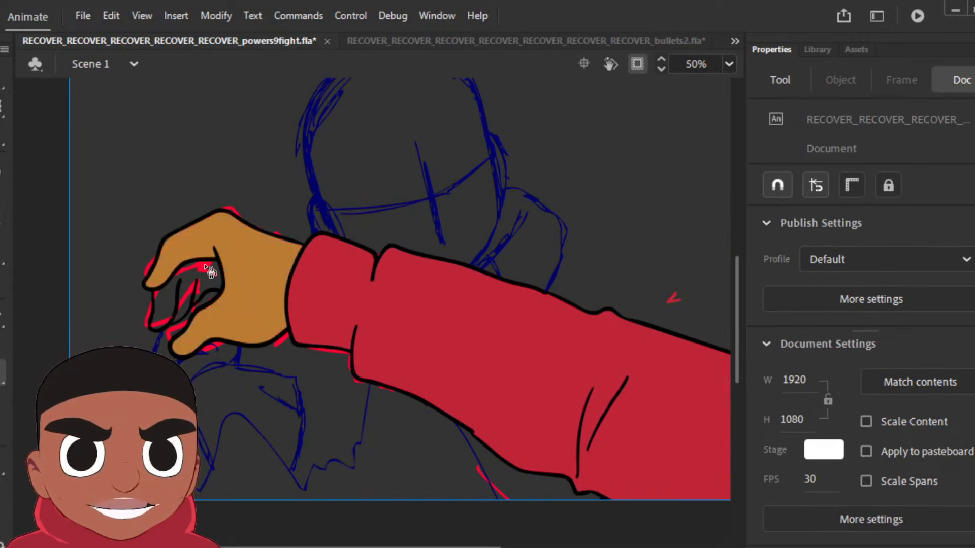
click(192, 285)
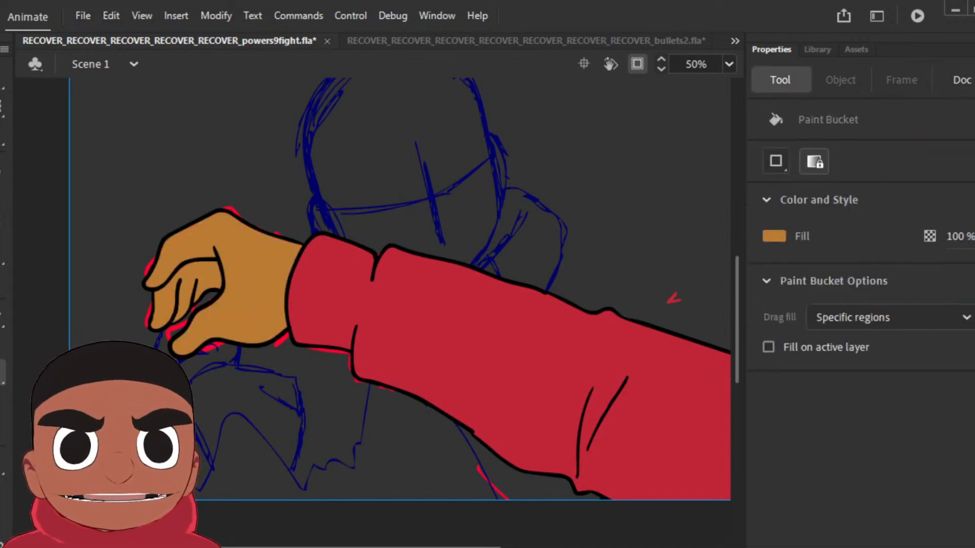
key(comma)
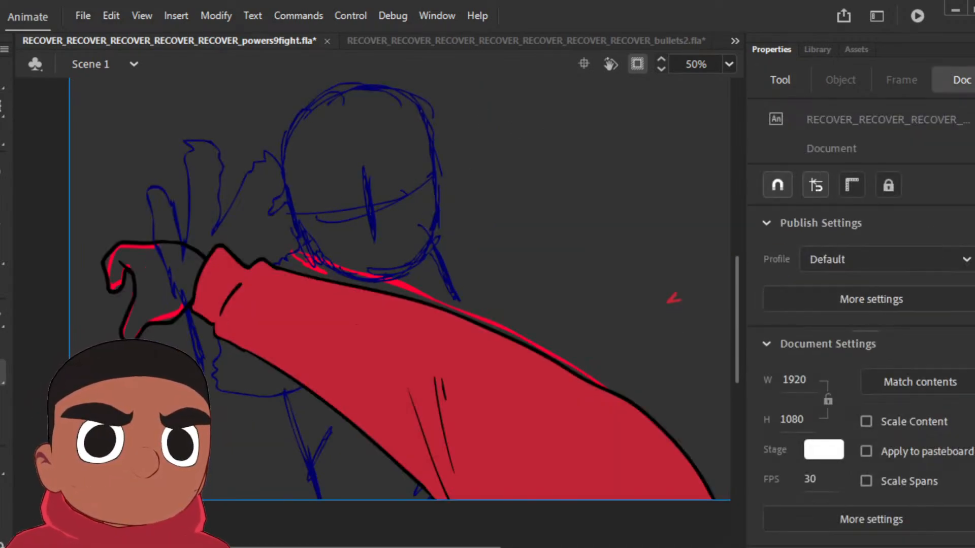
click(157, 285)
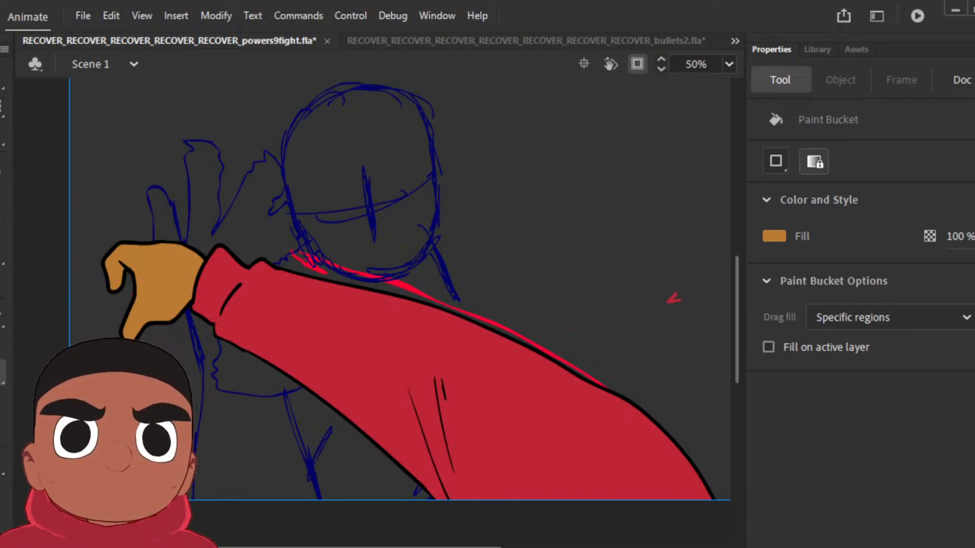
Step: Compare the two coloured arm poses and clear the copied arm artwork from the pose that follows them
key(comma)
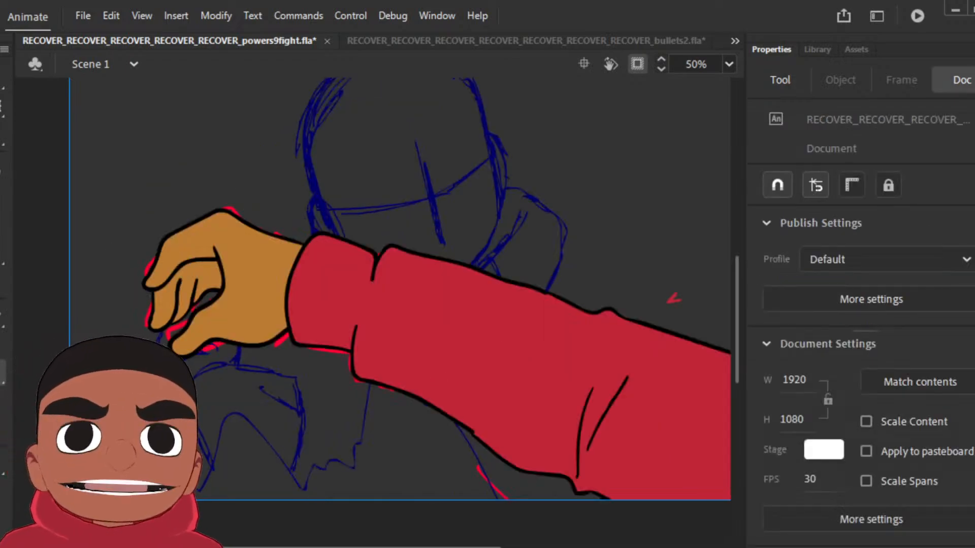
key(period)
key(comma)
key(period)
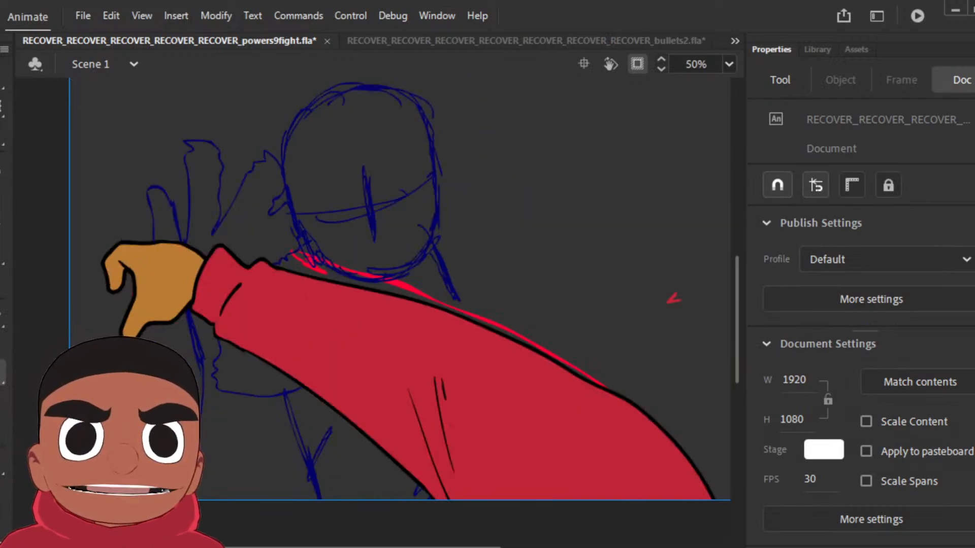
key(period)
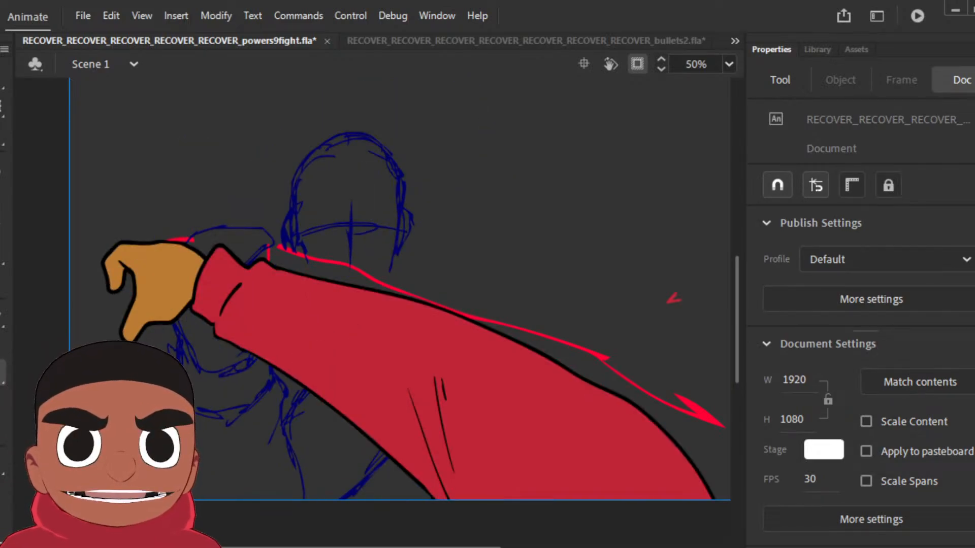
key(comma)
key(period)
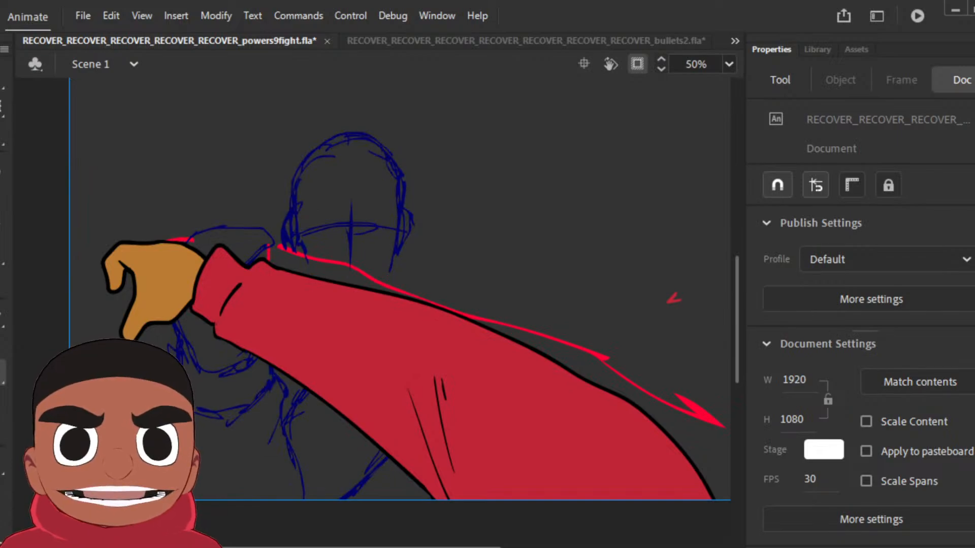
key(ctrl+a)
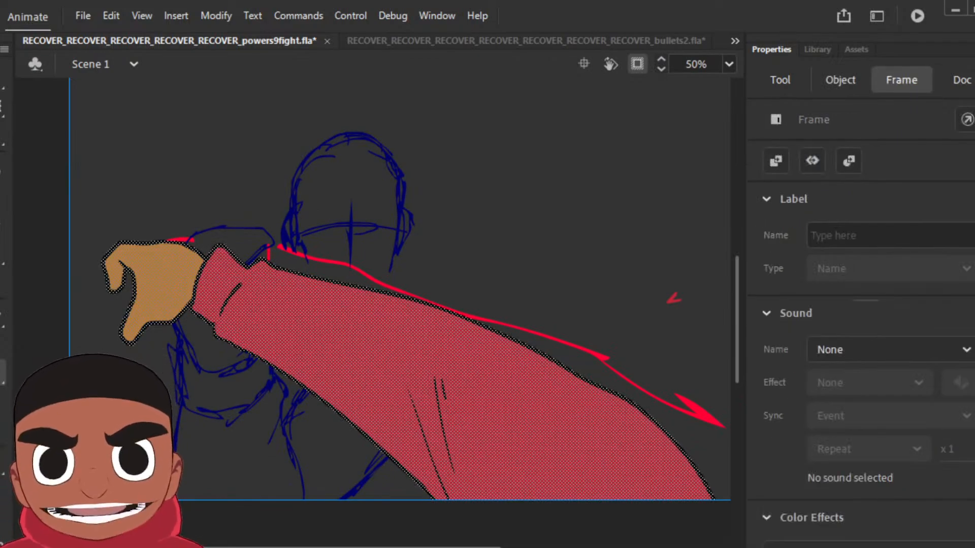
key(Delete)
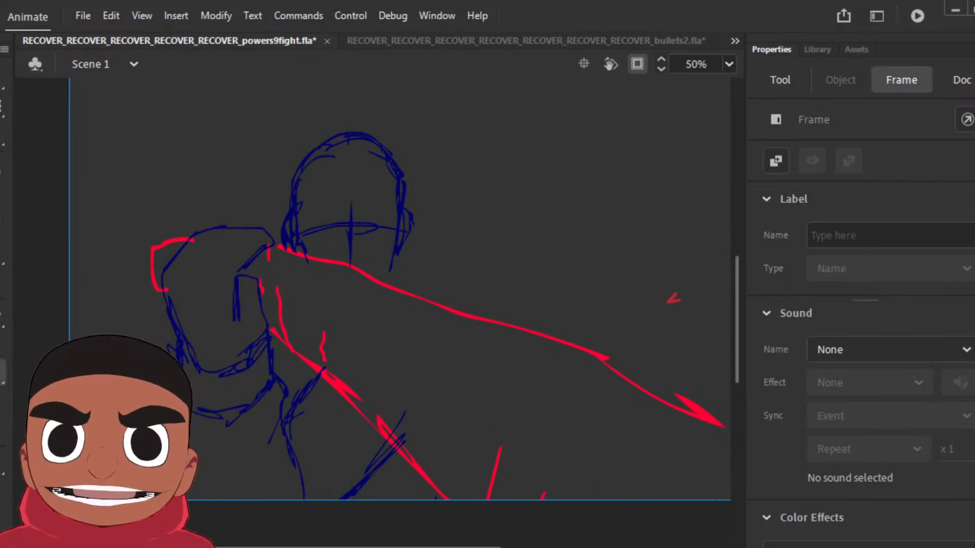
Step: Set the brush fill to black and ink the small foreshortened hand and the cuff behind it over the rough
key(b)
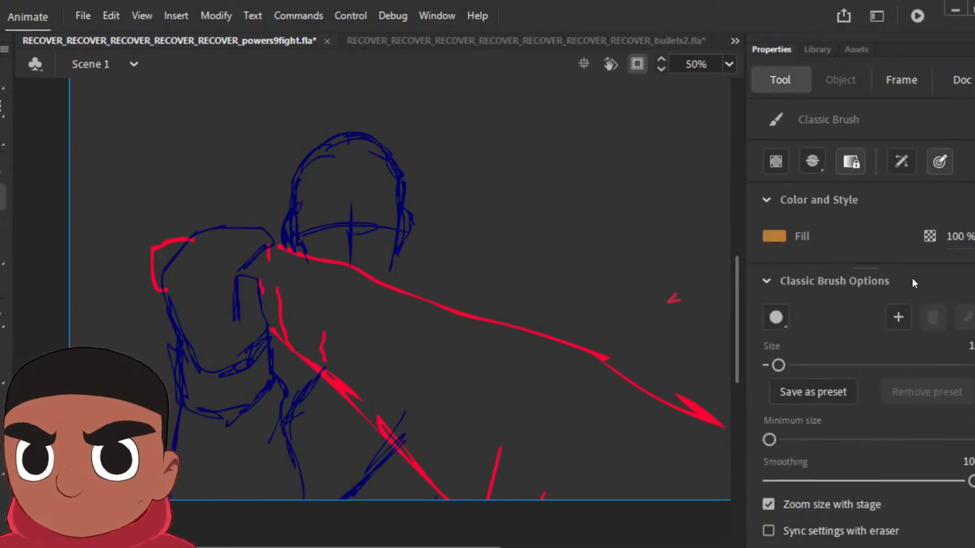
click(776, 231)
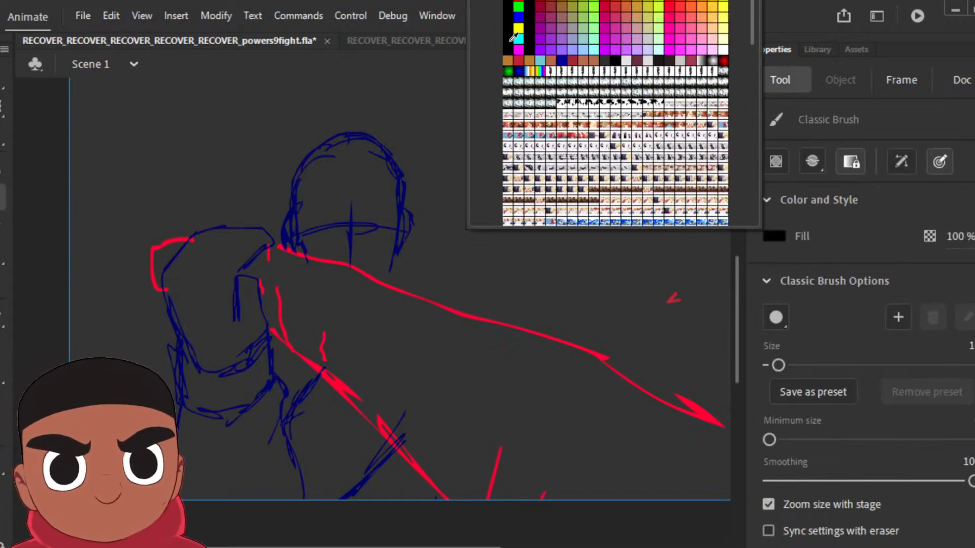
click(511, 40)
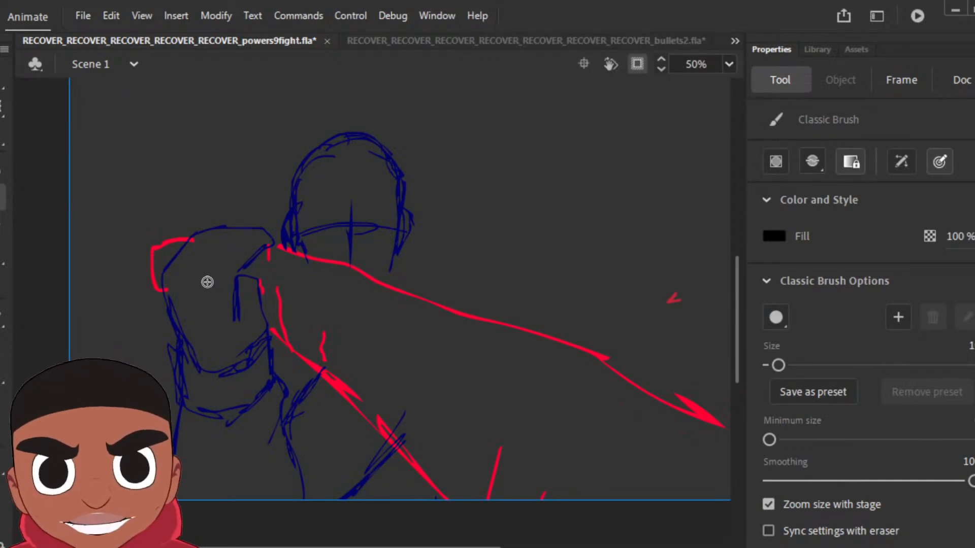
mouse_move(196, 238)
mouse_down()
mouse_move(150, 250)
mouse_move(158, 306)
mouse_move(177, 285)
mouse_move(198, 241)
mouse_up()
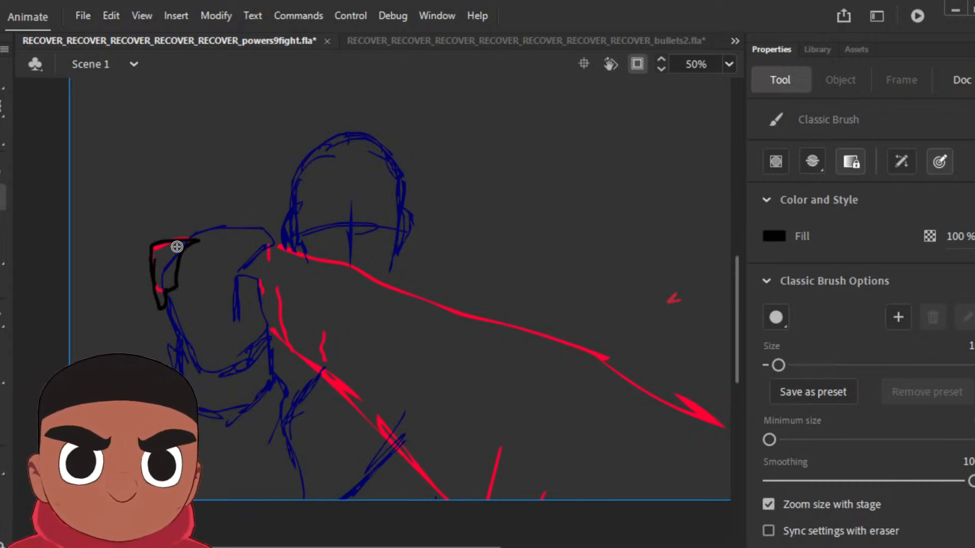
mouse_move(176, 288)
mouse_down()
mouse_move(192, 295)
mouse_move(211, 236)
mouse_move(219, 242)
mouse_up()
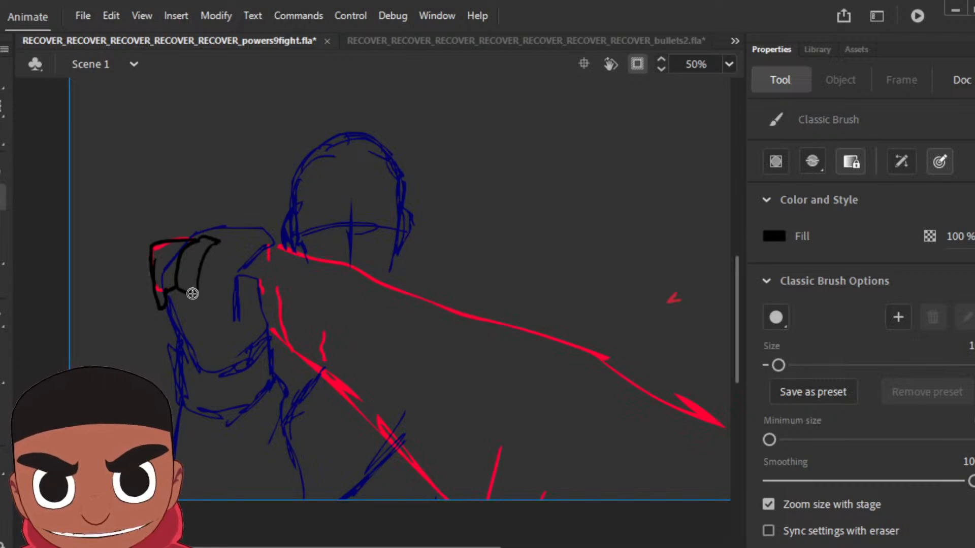
Step: Ink the sleeve's lower and upper edges from the cuff back, and the shoulder curve rising from the stage's lower edge
mouse_move(193, 294)
mouse_down()
mouse_move(320, 374)
mouse_move(452, 507)
mouse_up()
mouse_move(219, 242)
mouse_down()
mouse_move(349, 264)
mouse_move(632, 386)
mouse_up()
mouse_move(542, 500)
mouse_down()
mouse_move(606, 408)
mouse_move(668, 365)
mouse_move(731, 347)
mouse_up()
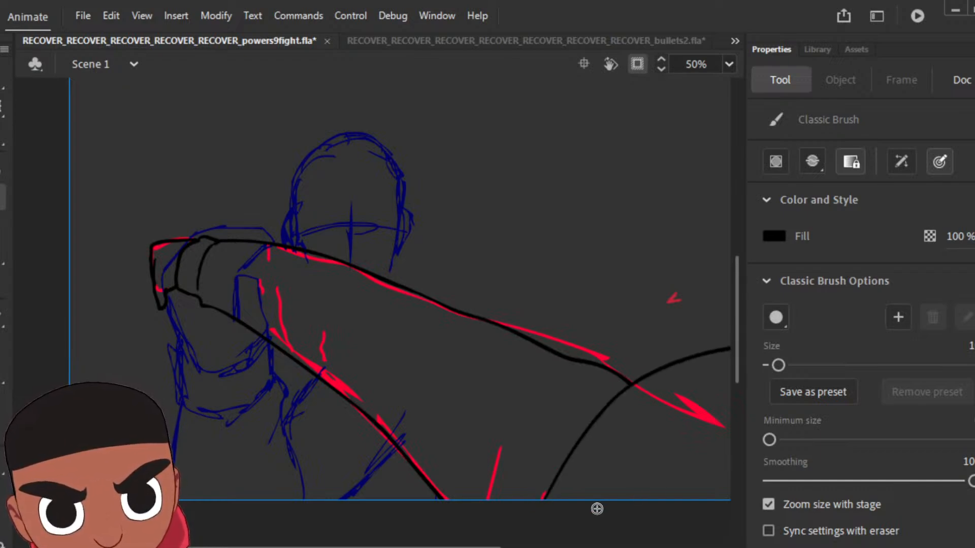
Step: Redraw the shoulder curve flatter, and add short creases at the sleeve's base and a second fold line below the curve
key(space)
mouse_move(635, 516)
mouse_down()
mouse_move(515, 526)
mouse_move(551, 471)
mouse_move(565, 468)
mouse_up()
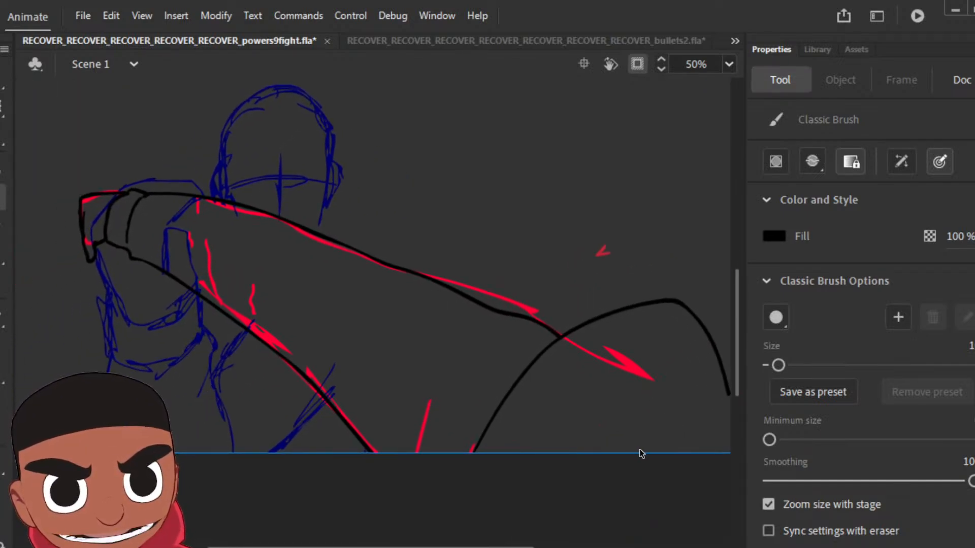
key(ctrl+z)
mouse_move(454, 450)
mouse_down()
mouse_move(538, 350)
mouse_move(597, 326)
mouse_move(699, 317)
mouse_move(688, 489)
mouse_move(519, 487)
mouse_move(450, 476)
mouse_move(469, 431)
mouse_up()
mouse_move(370, 443)
mouse_down()
mouse_move(410, 487)
mouse_move(455, 502)
mouse_move(453, 451)
mouse_up()
drag(405, 413, 452, 500)
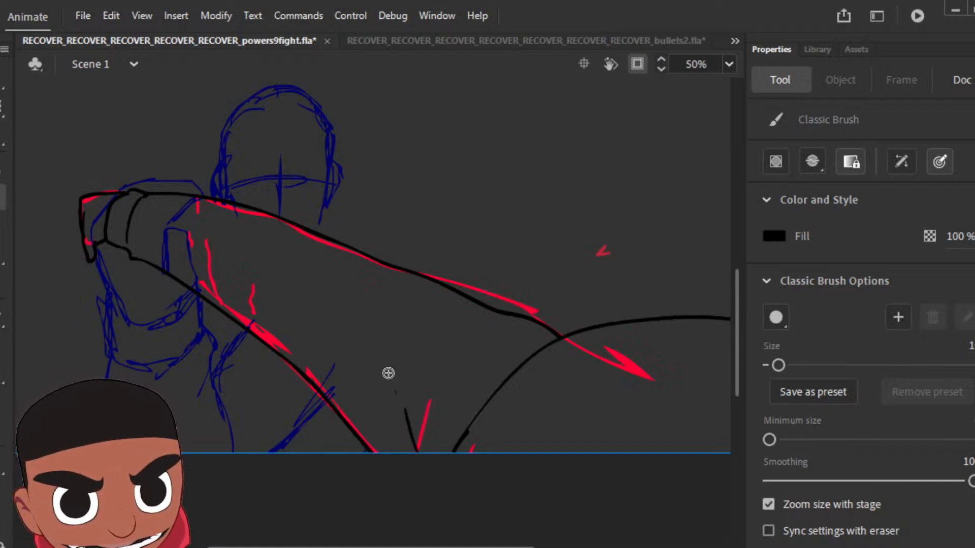
drag(388, 372, 412, 449)
mouse_move(505, 466)
mouse_down()
mouse_move(607, 377)
mouse_move(703, 364)
mouse_up()
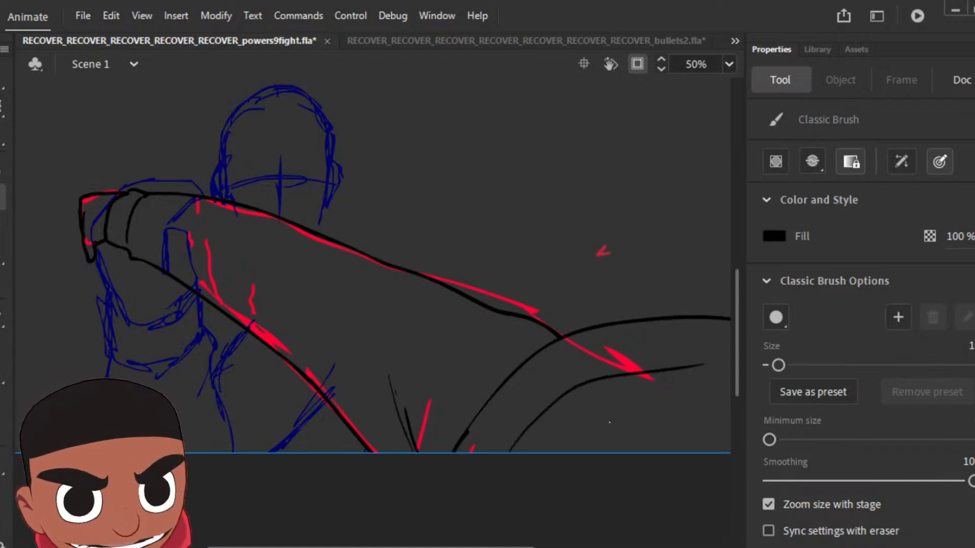
Step: Add a short crease below the second fold line of the shoulder and compare the inked arm with the neighbouring poses
drag(612, 422, 678, 415)
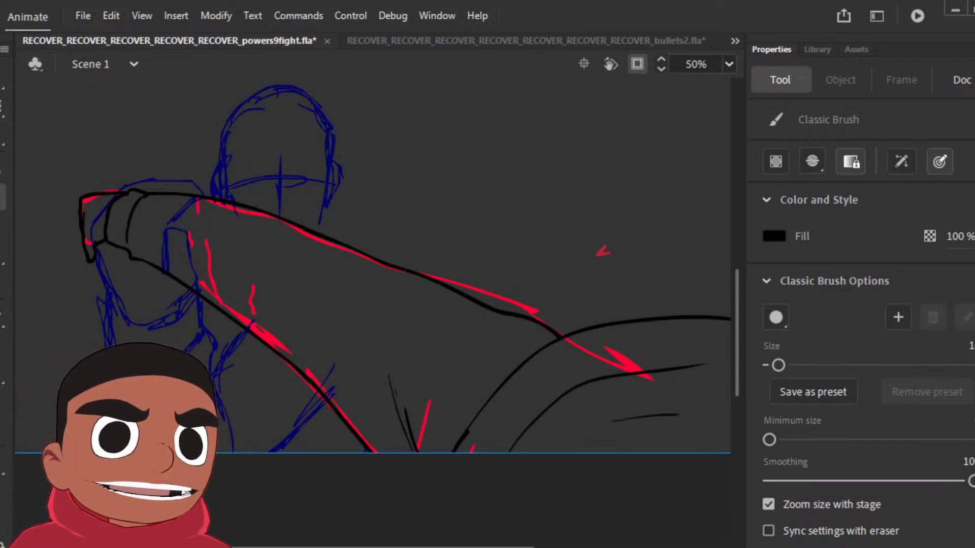
key(comma)
key(period)
key(period)
key(period)
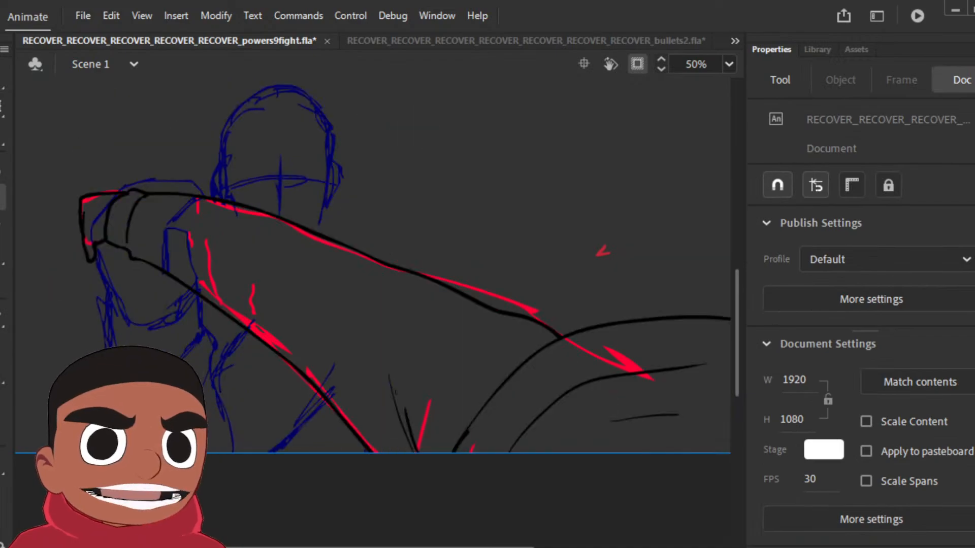
key(comma)
key(comma)
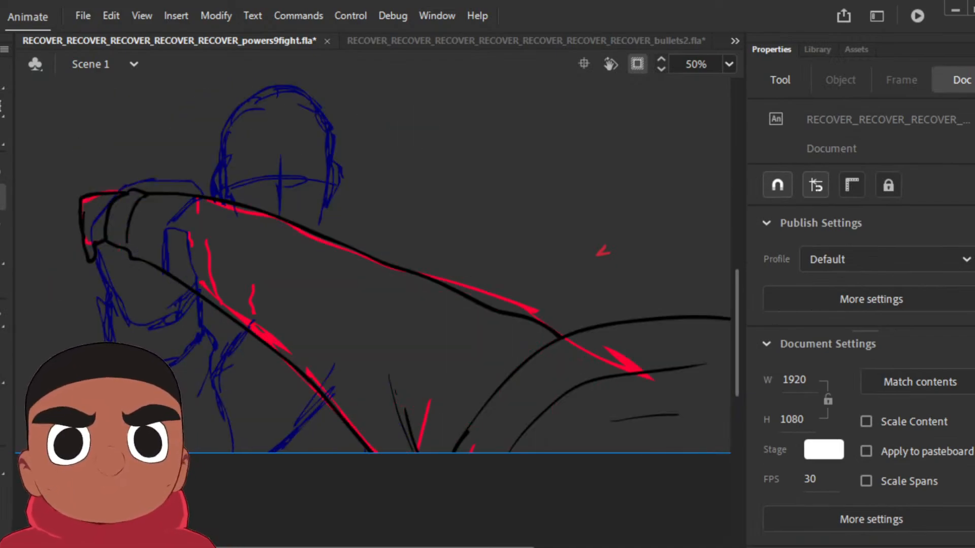
key(period)
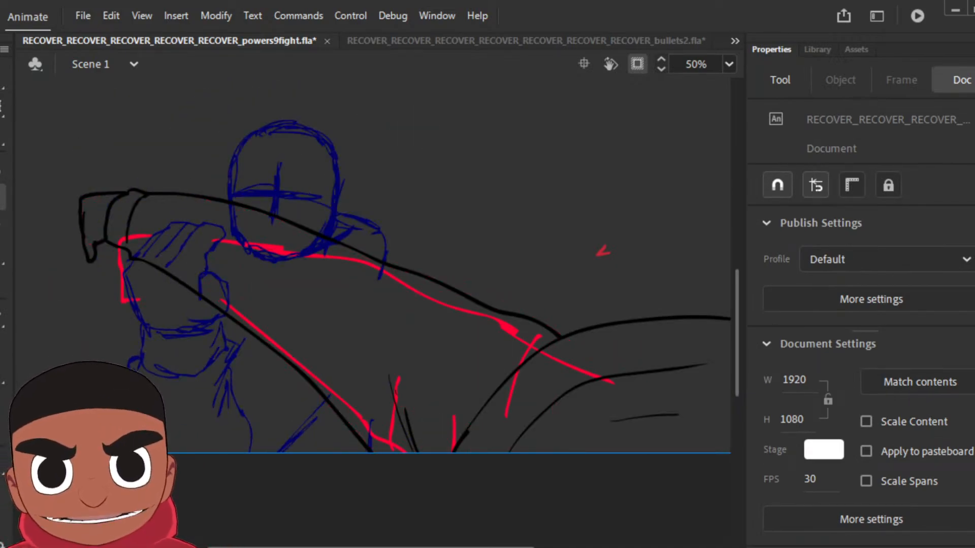
Step: Try starting the following pose on a new keyframe with the copied arm outline cleared, comparing it with the previous poses
key(F6)
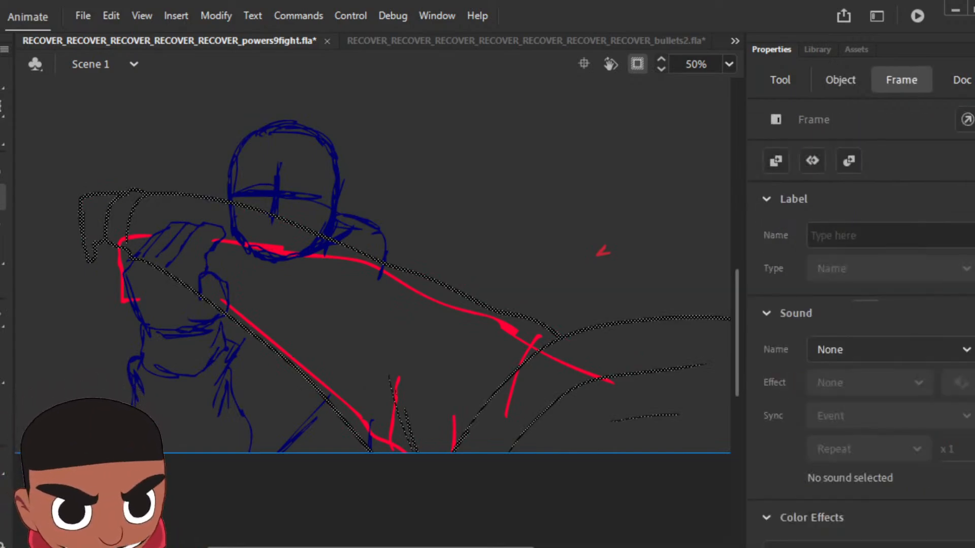
key(Delete)
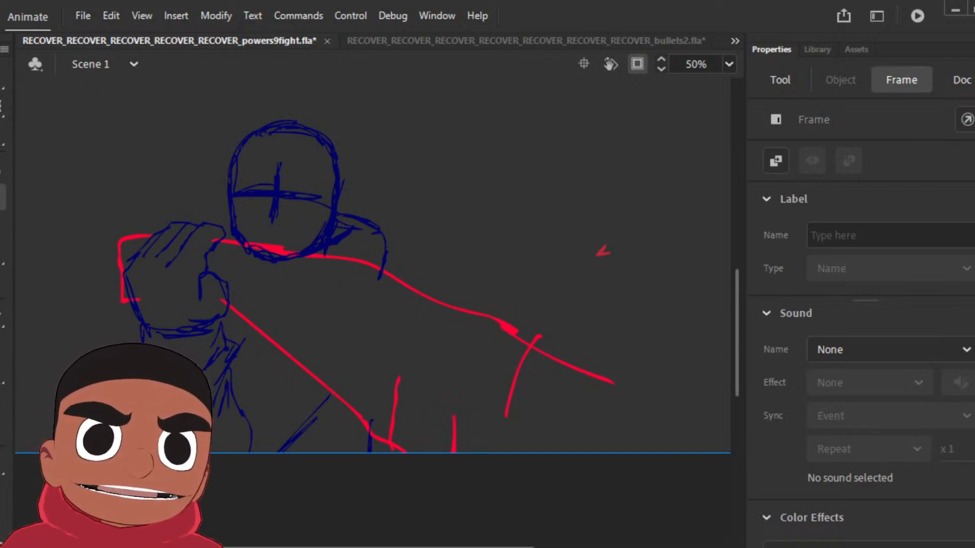
key(comma)
key(comma)
key(period)
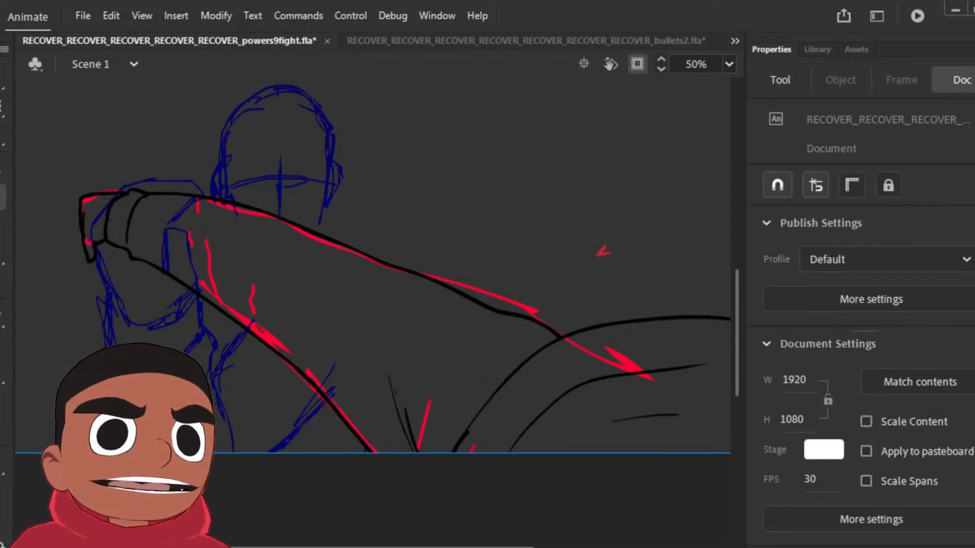
key(period)
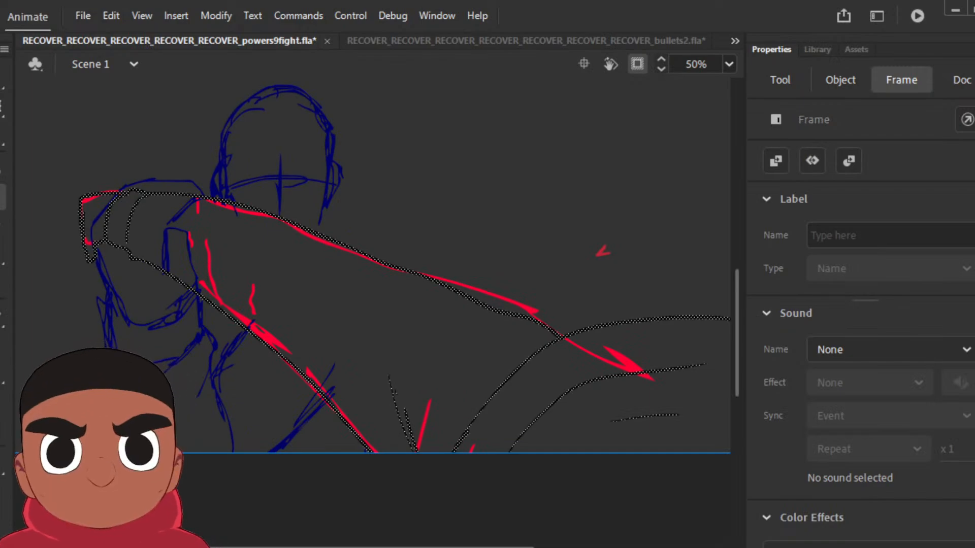
key(.)
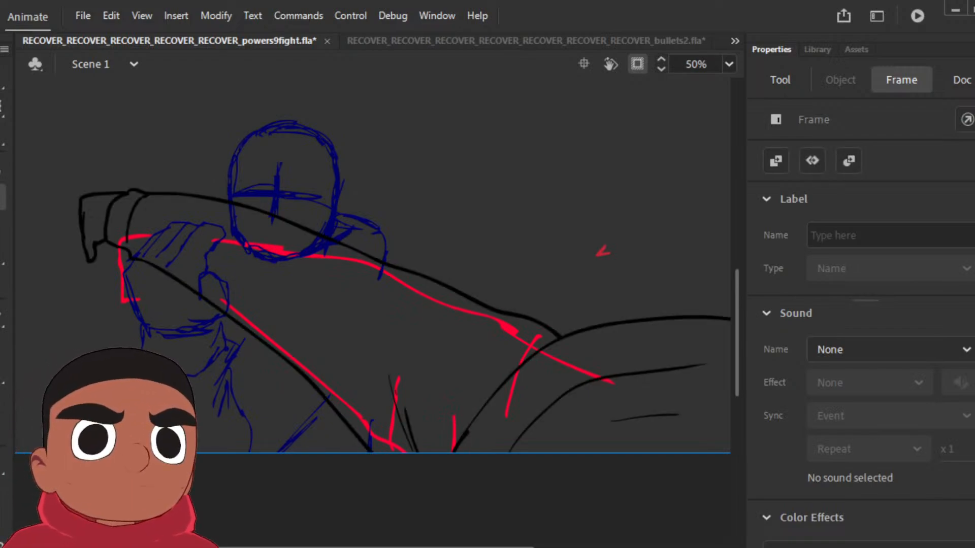
Step: Fill the foreshortened arm's sleeve, cuff and shoulder with the red used on the earlier pose
key(.)
key(k)
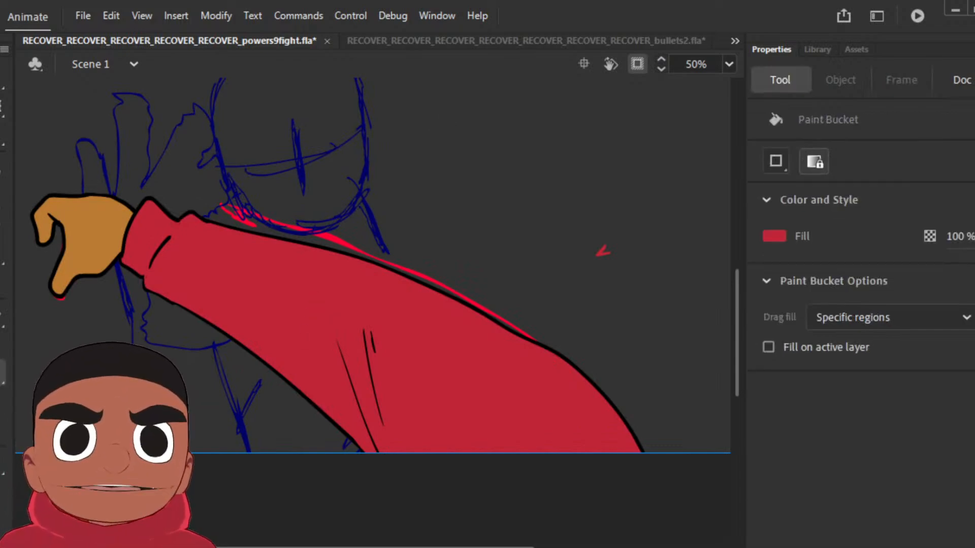
key(period)
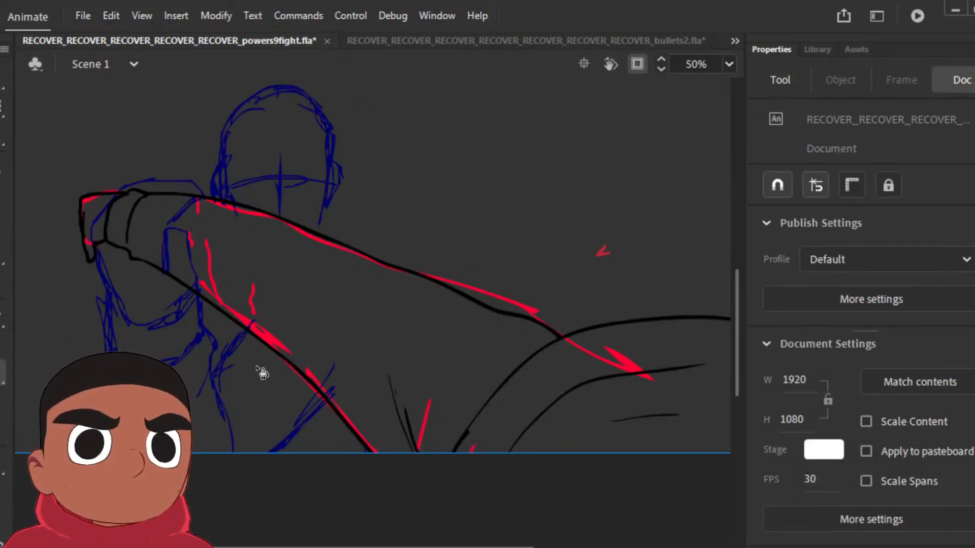
click(270, 263)
click(523, 400)
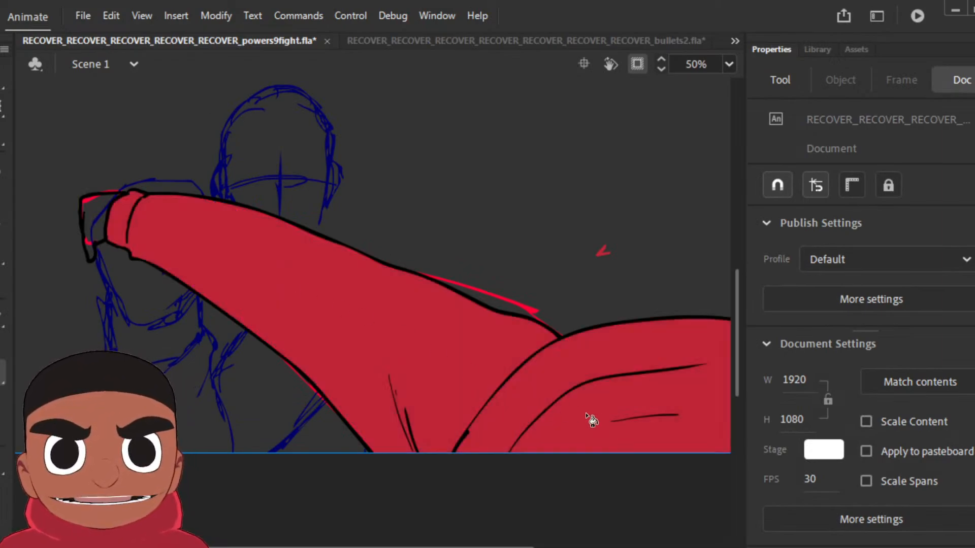
Step: Sample the brown skin colour from the punching character's hand and fill the small foreshortened hand with it
key(b)
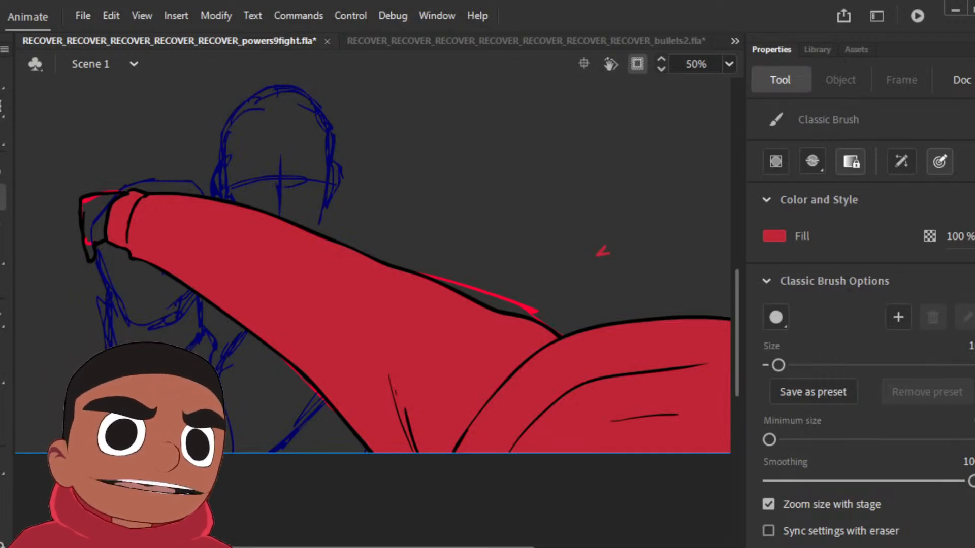
key(v)
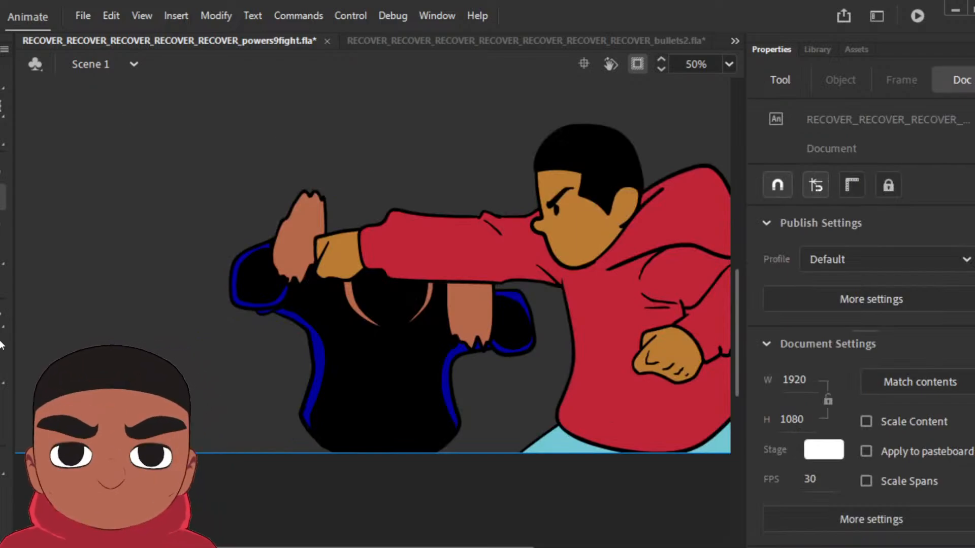
click(342, 257)
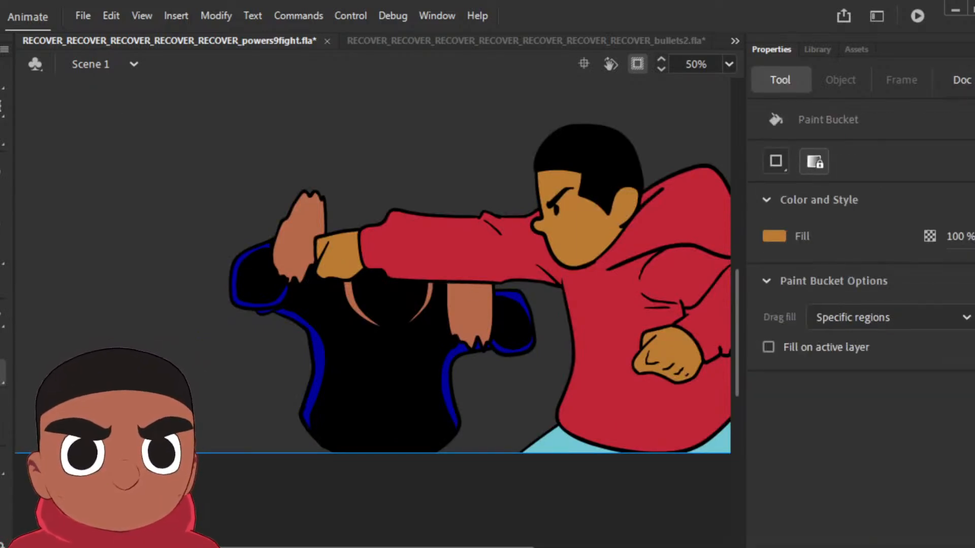
key(v)
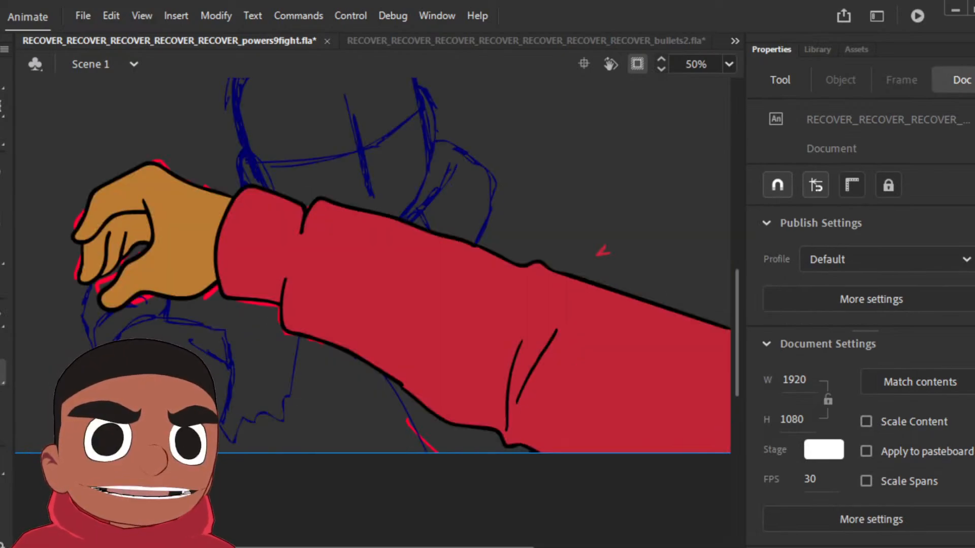
key(period)
key(period)
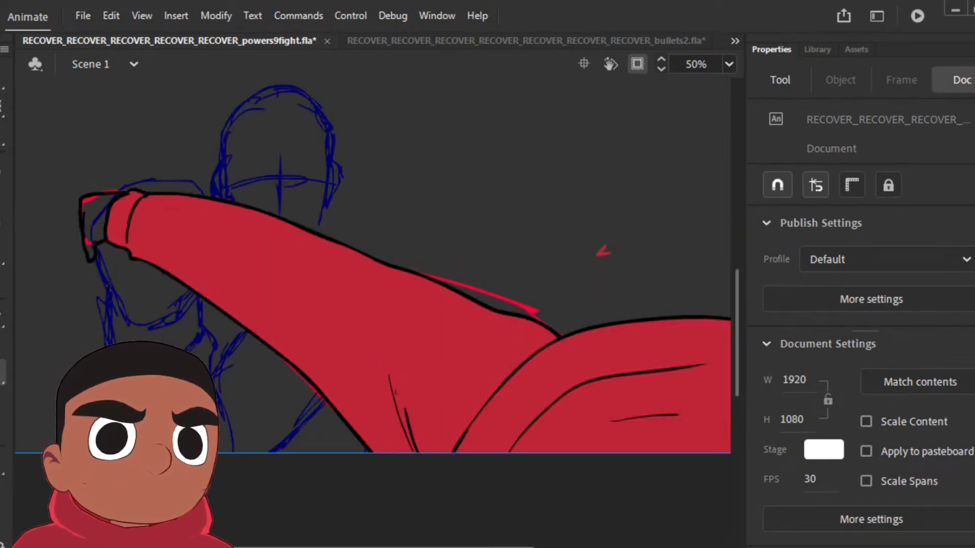
click(99, 247)
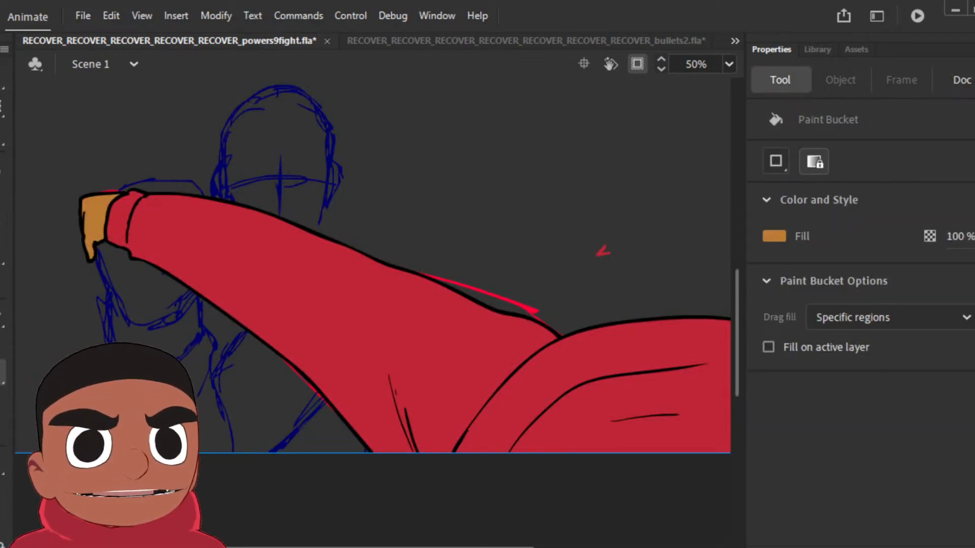
Step: Add a keyframe for the following pose and place warp pins along the arm at the hand, forearm, upper sleeve, shoulder fold and far end
key(F6)
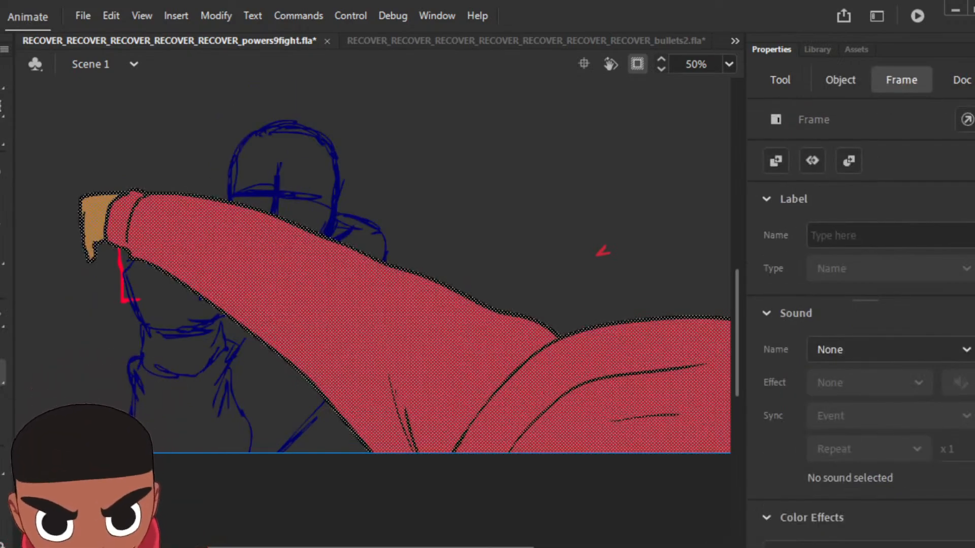
key(w)
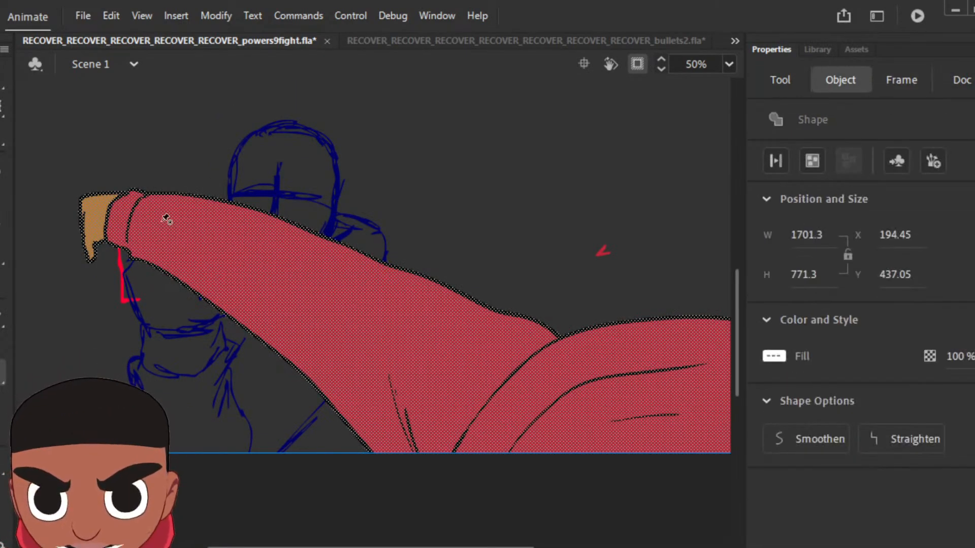
click(98, 215)
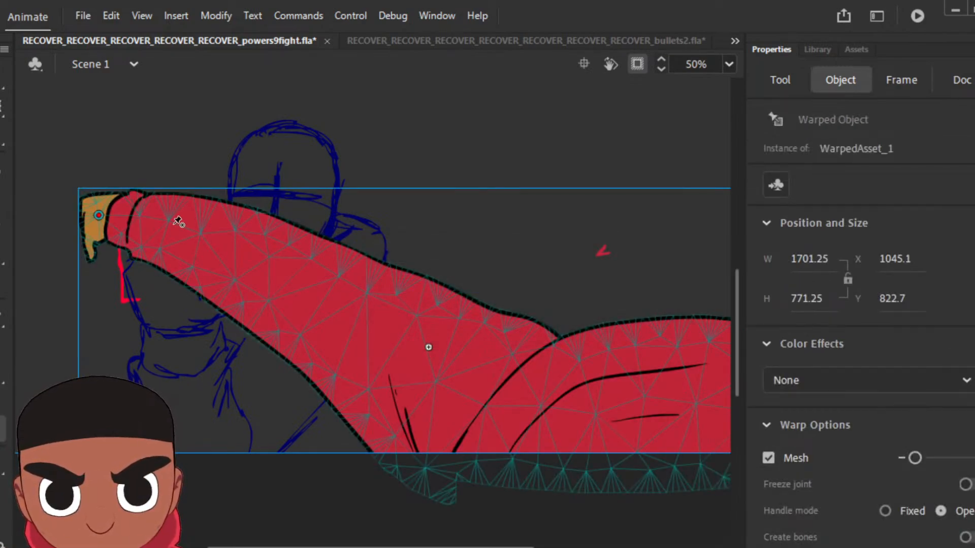
click(229, 246)
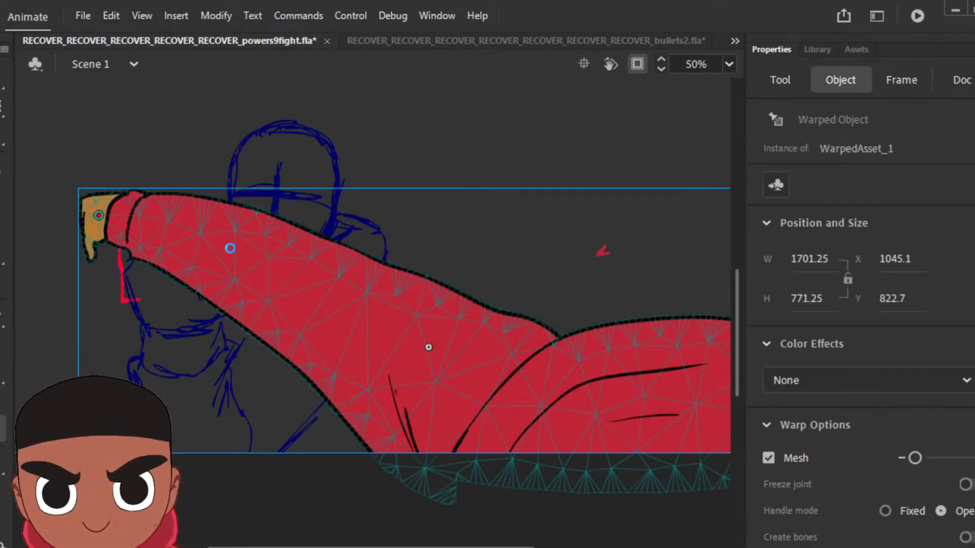
click(499, 381)
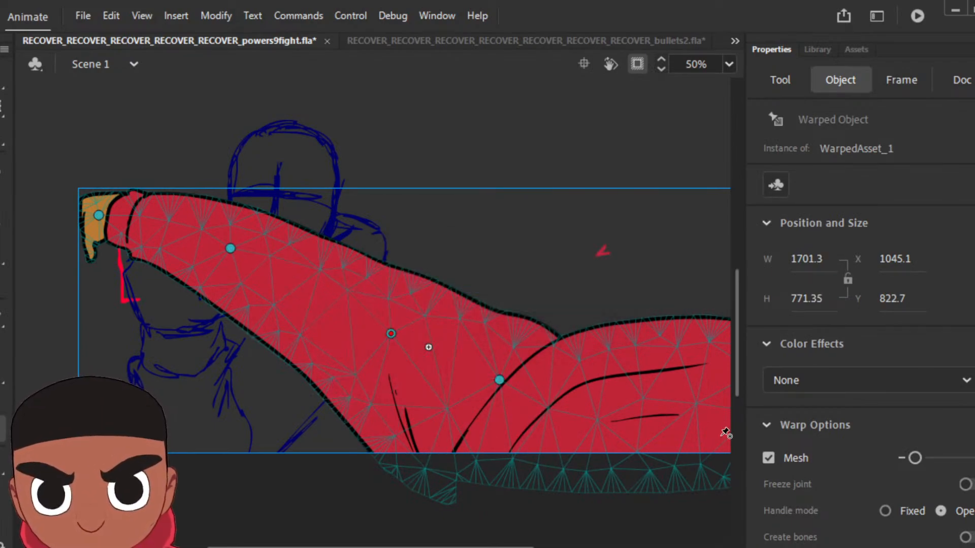
key(space)
drag(677, 435, 531, 422)
click(615, 427)
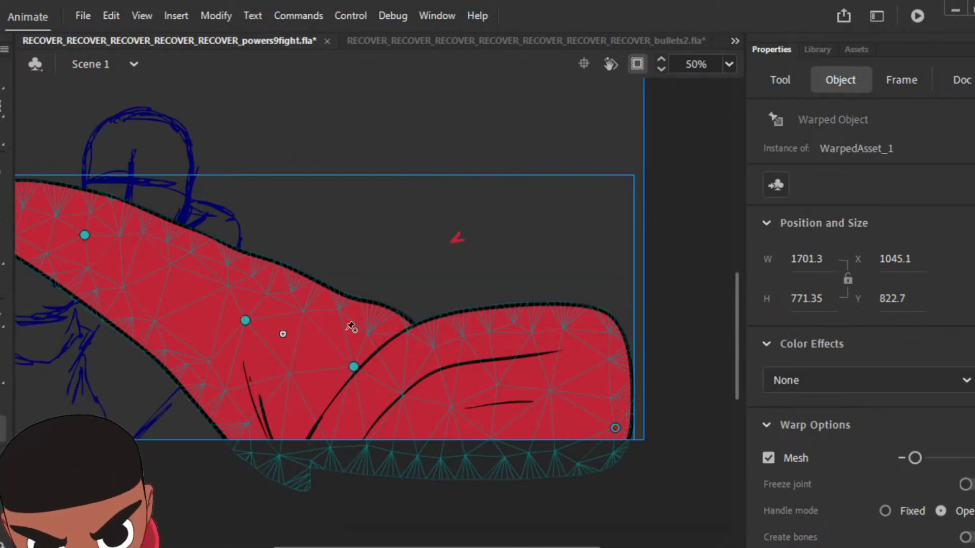
Step: Move the warped arm down and to the right so its hand meets the red rough's hand
key(v)
key(space)
drag(229, 323, 347, 333)
drag(290, 312, 334, 352)
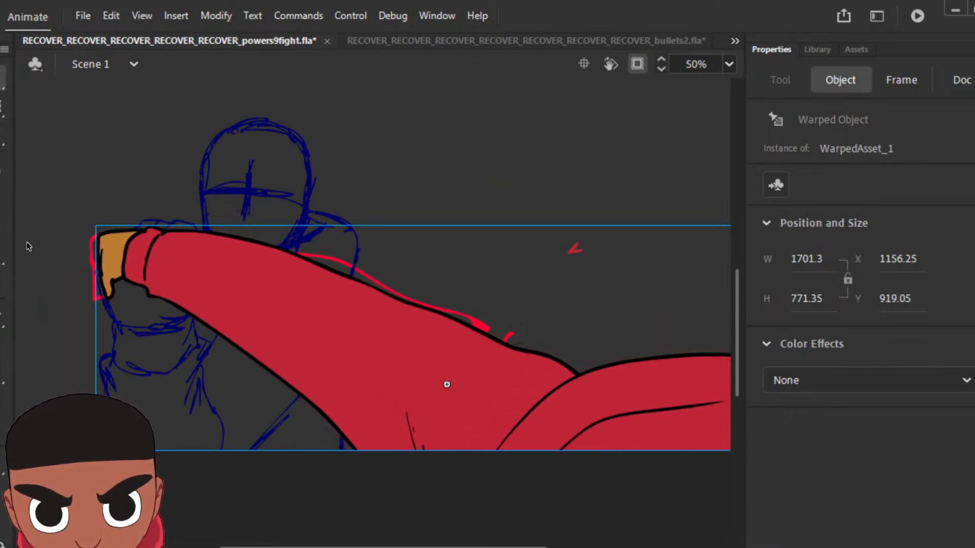
Step: Bend the arm towards the red rough by shifting the upper sleeve and forearm warp pins slightly up and right
key(w)
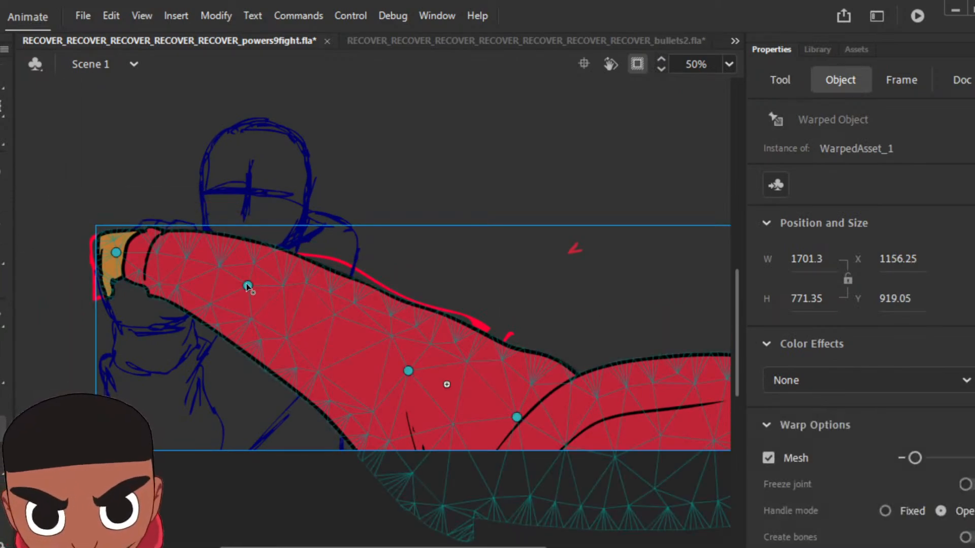
drag(408, 371, 418, 357)
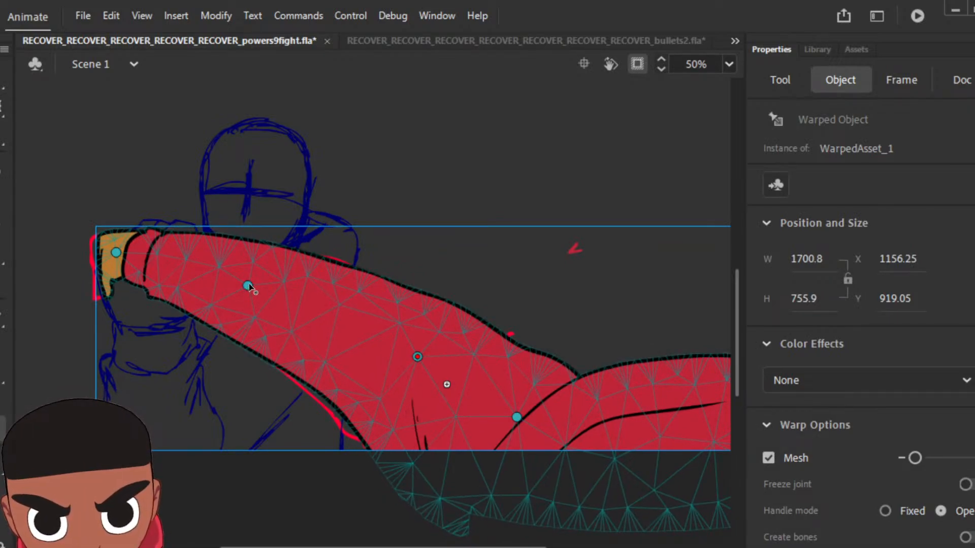
drag(247, 286, 253, 278)
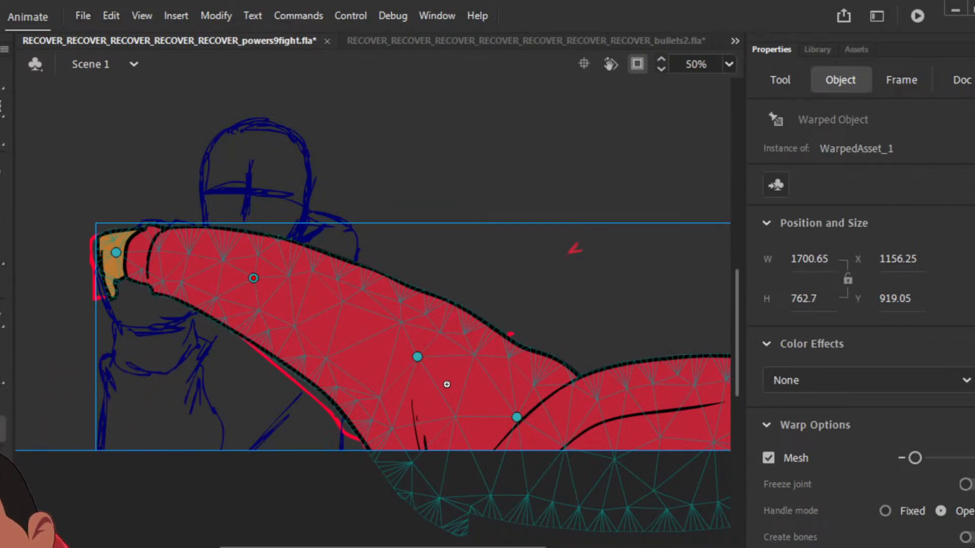
key(Return)
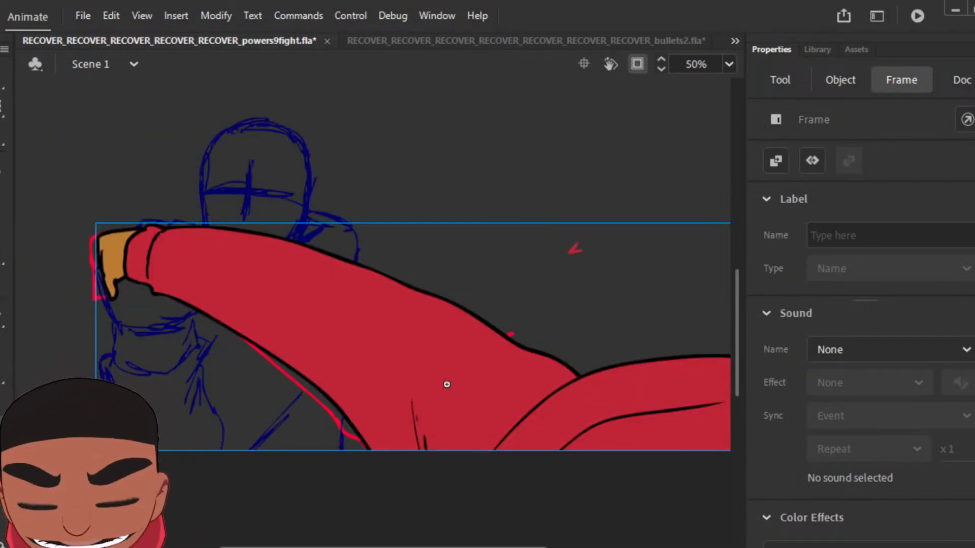
Step: Add a keyframe for the next rough pose, clear the copied arm from it and set the brush fill to black
key(w)
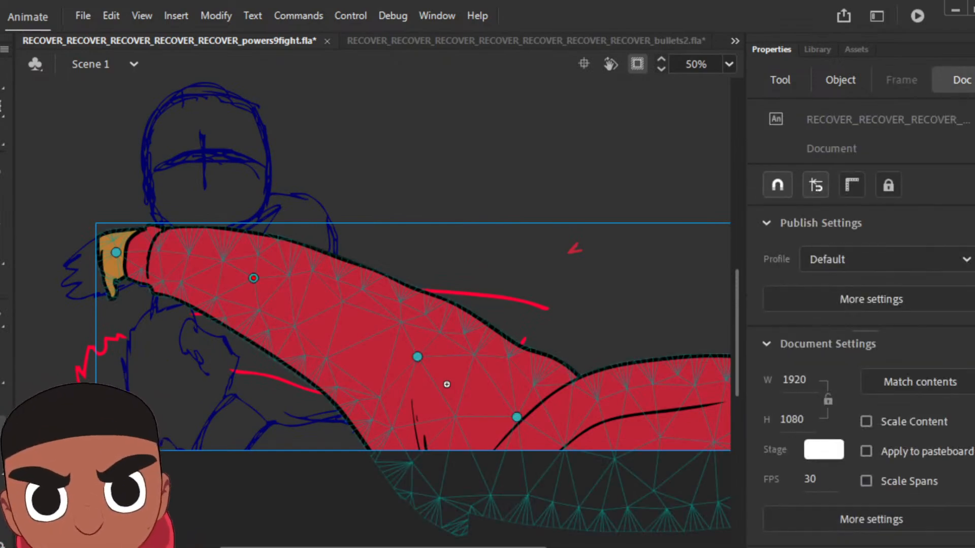
key(F6)
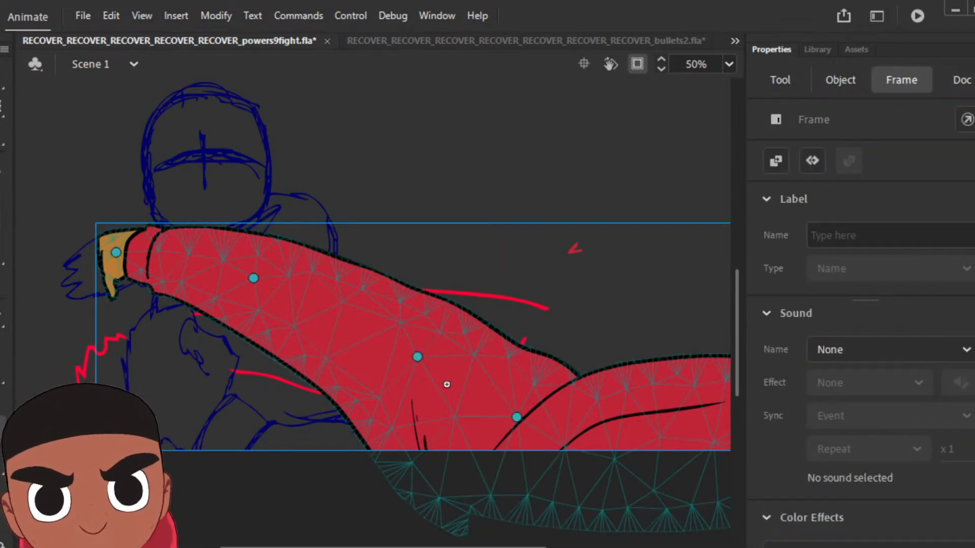
key(Delete)
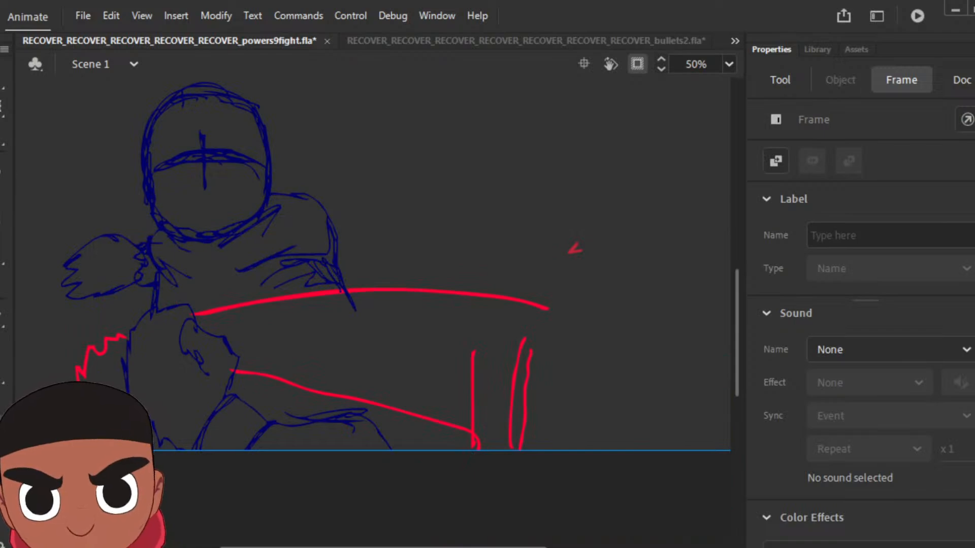
key(b)
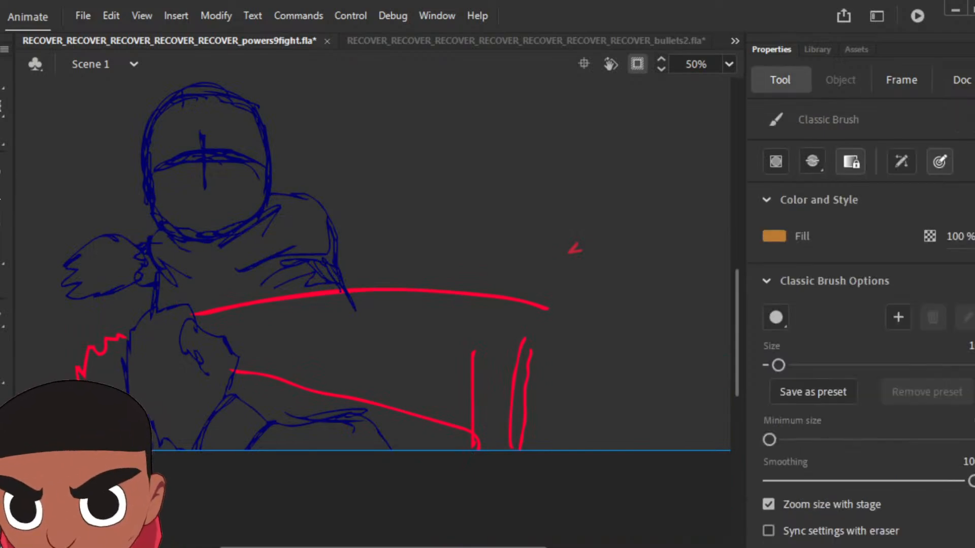
click(776, 236)
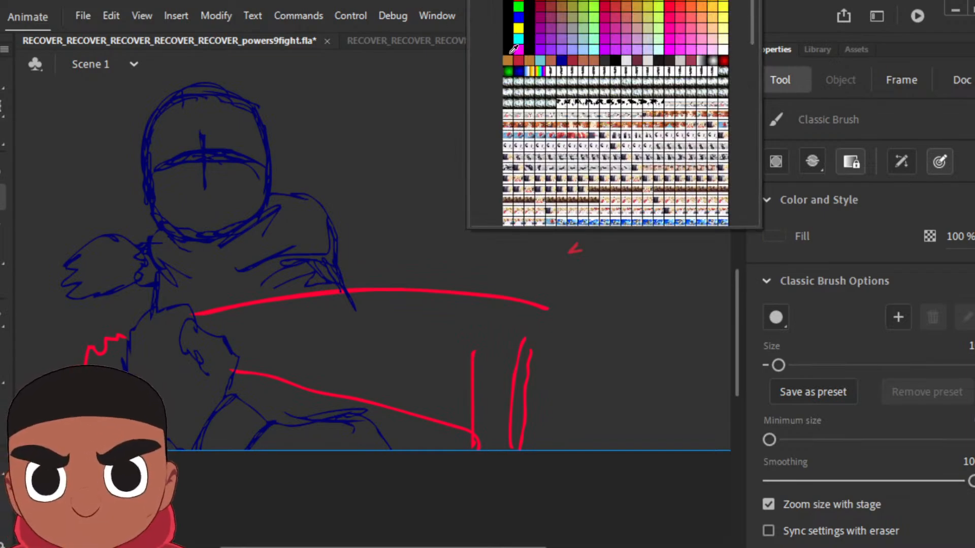
click(511, 51)
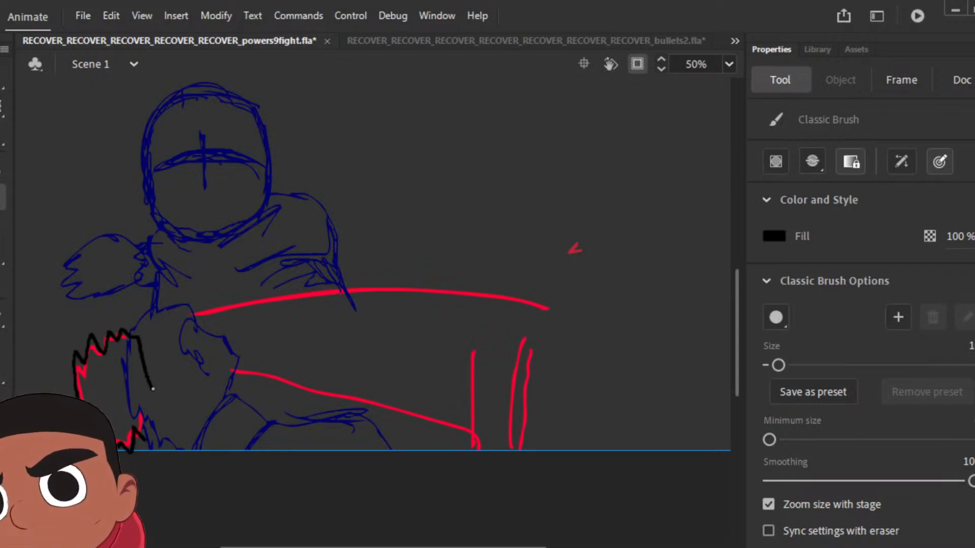
Step: Ink the wrist edge, cuff and the sleeve's upper and lower outlines in black over the red rough
drag(153, 389, 159, 416)
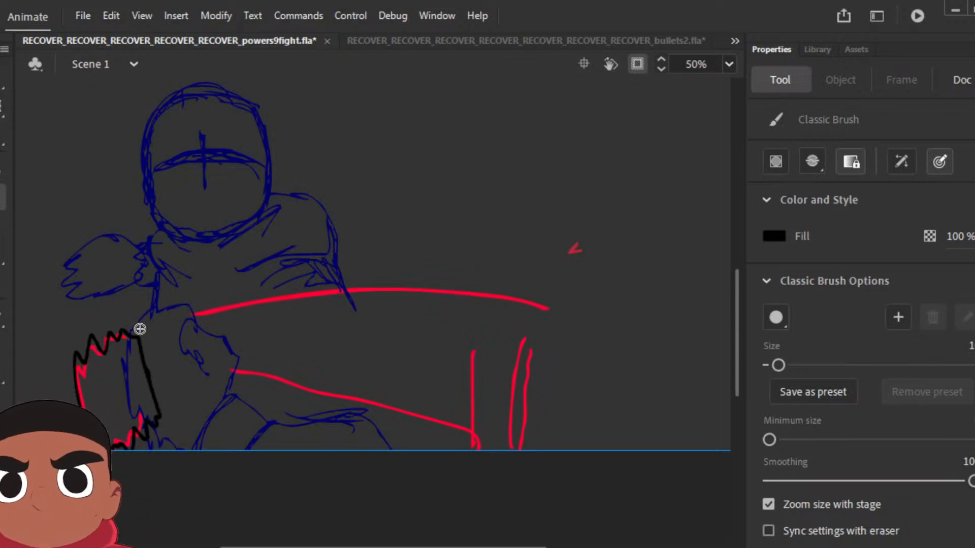
mouse_move(142, 334)
mouse_down()
mouse_move(173, 325)
mouse_move(189, 387)
mouse_move(160, 417)
mouse_move(211, 392)
mouse_move(280, 393)
mouse_move(462, 435)
mouse_up()
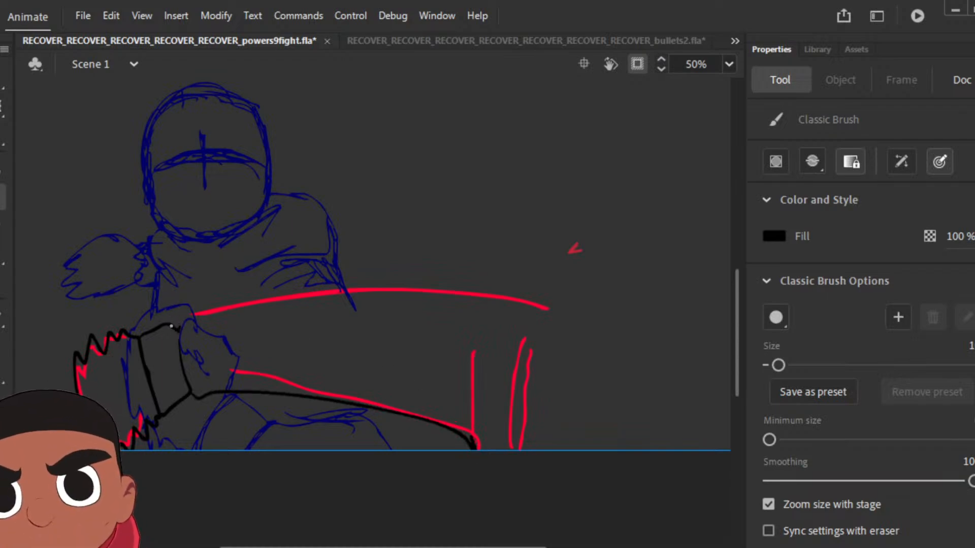
mouse_move(179, 324)
mouse_down()
mouse_move(222, 307)
mouse_move(367, 287)
mouse_move(524, 300)
mouse_up()
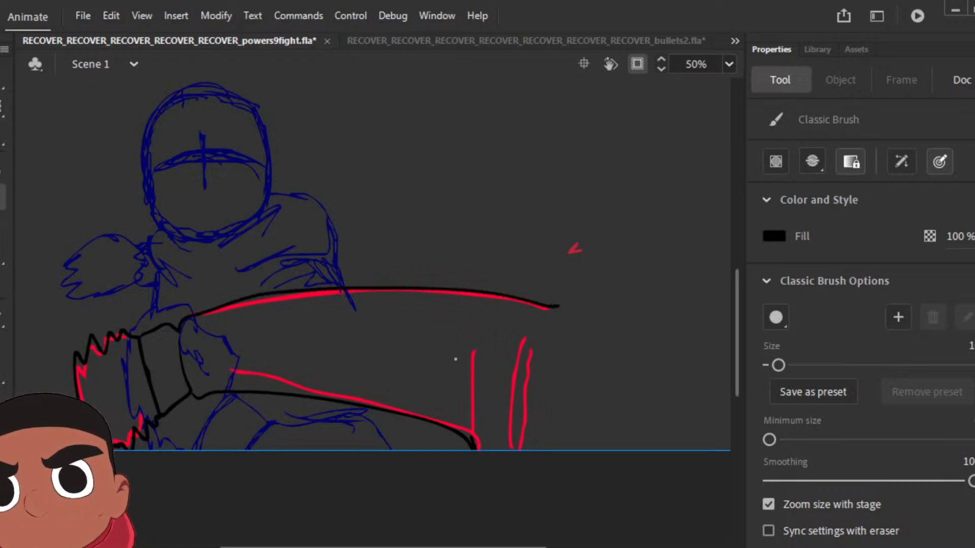
Step: Ink the elbow fold and the curved shoulder outline, adding fold lines beneath the shoulder curve
drag(457, 358, 475, 448)
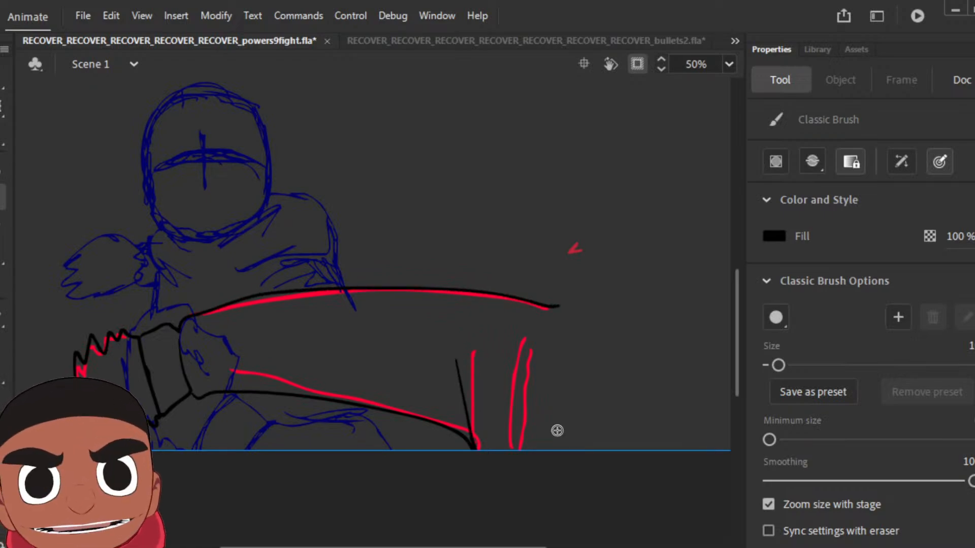
drag(548, 314, 544, 316)
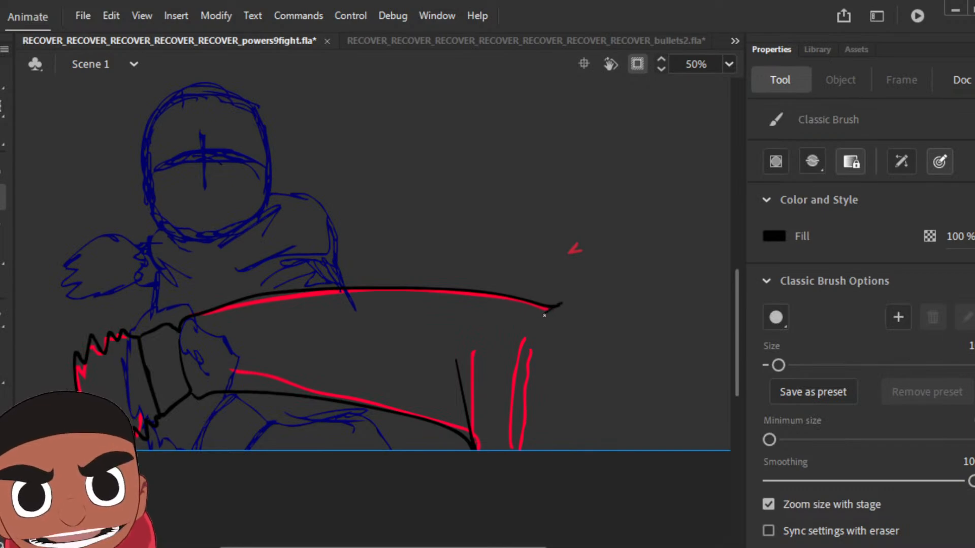
mouse_move(594, 284)
mouse_down()
mouse_move(662, 272)
mouse_move(711, 281)
mouse_move(711, 488)
mouse_move(578, 511)
mouse_move(506, 494)
mouse_move(474, 449)
mouse_up()
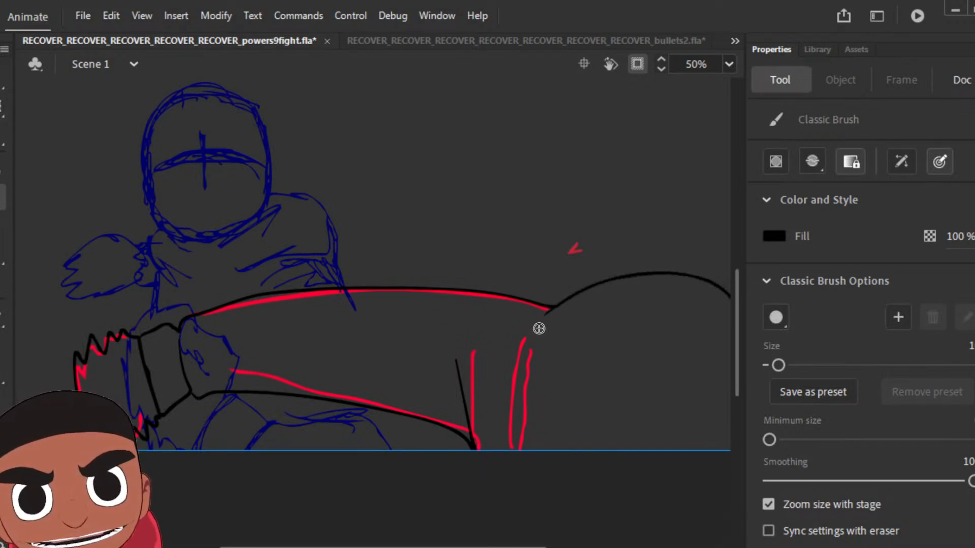
mouse_move(539, 327)
mouse_down()
mouse_move(520, 388)
mouse_move(610, 314)
mouse_move(671, 302)
mouse_move(721, 325)
mouse_up()
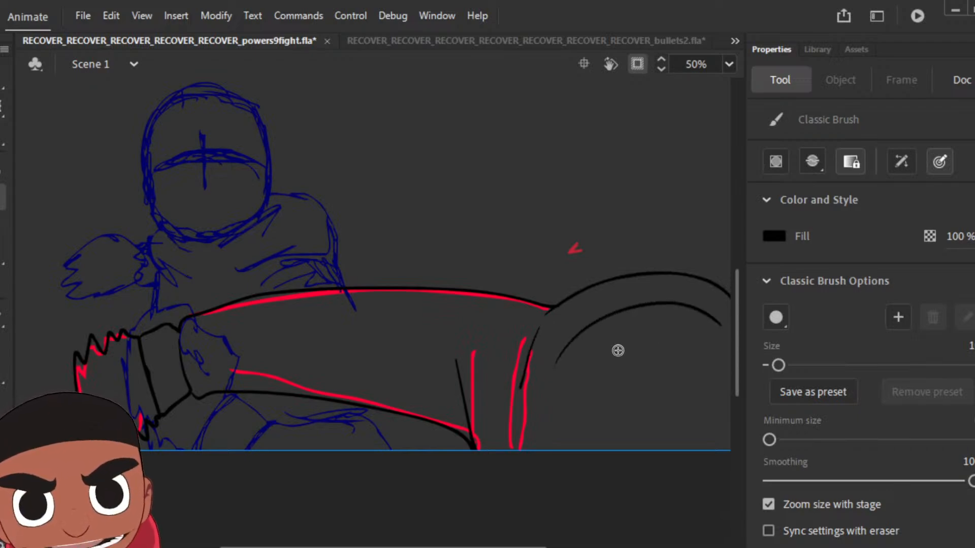
mouse_move(594, 336)
mouse_down()
mouse_move(675, 323)
mouse_move(724, 362)
mouse_up()
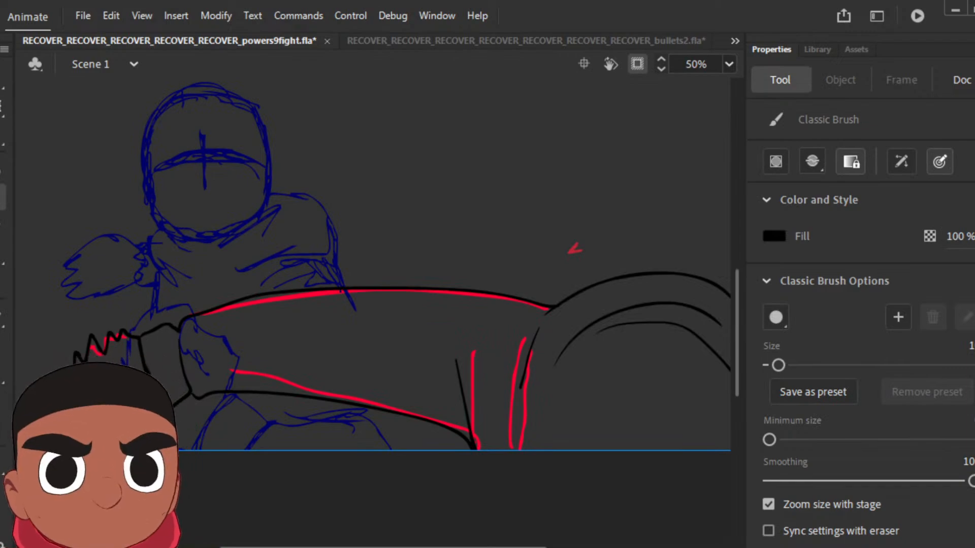
Step: Extend the inked pose, add a keyframe for the next rough pose and clear the copied arm lines from it
key(F5)
key(F6)
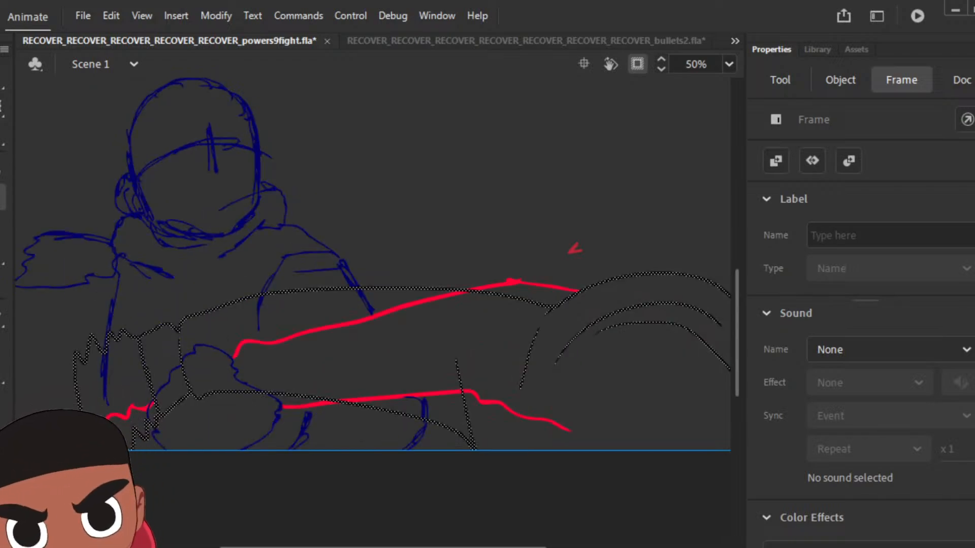
key(Delete)
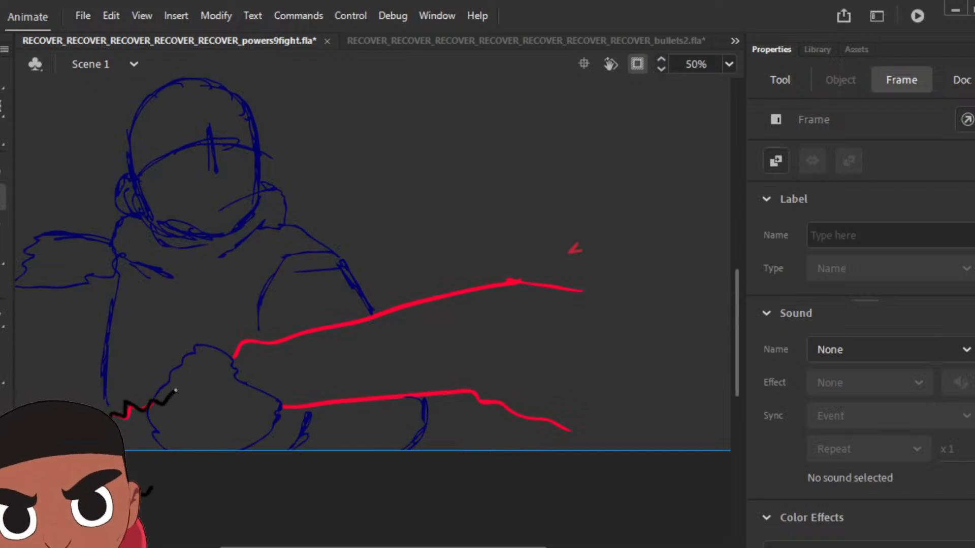
Step: Ink the cuff, forearm and bent upper sleeve in black over the red rough, adding the cuff line and elbow folds
key(b)
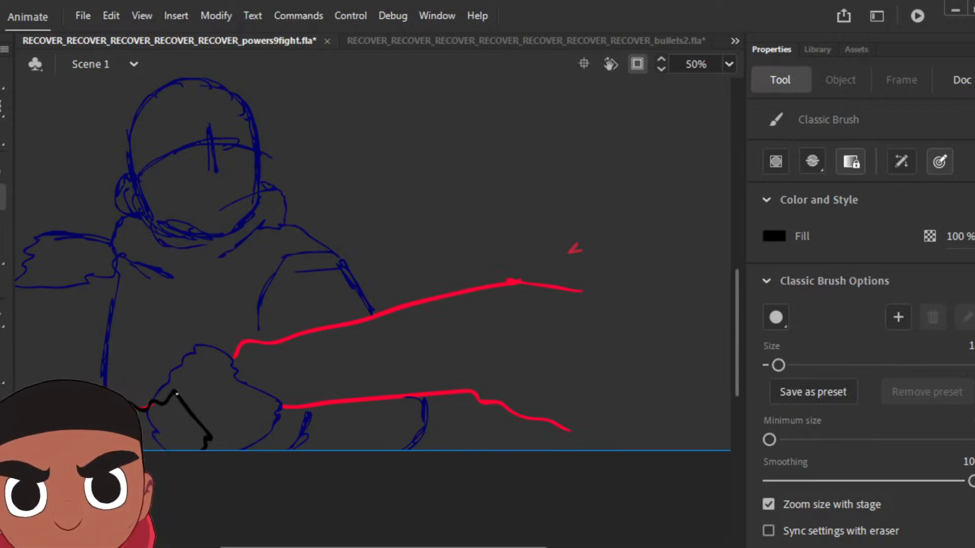
drag(177, 394, 227, 381)
drag(208, 437, 219, 442)
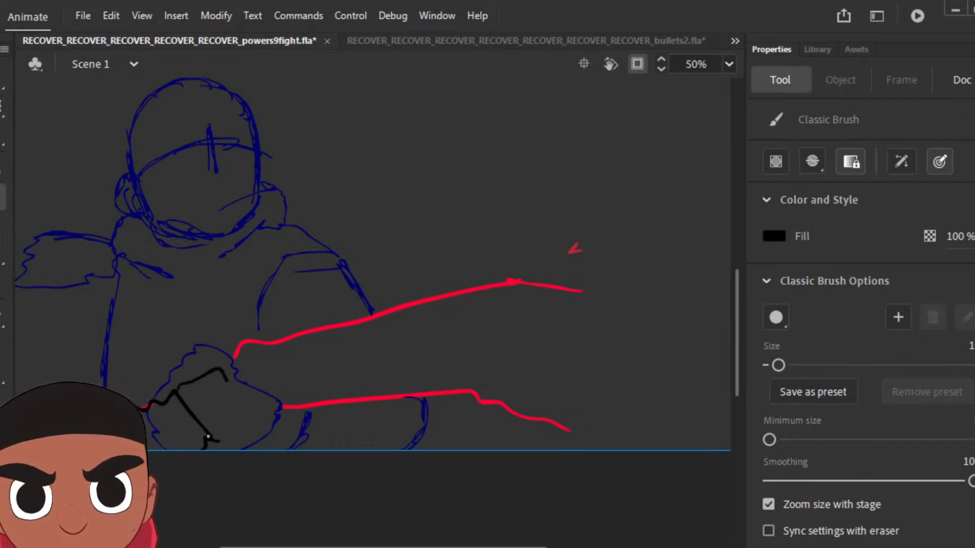
mouse_move(217, 357)
mouse_down()
mouse_move(220, 368)
mouse_move(350, 320)
mouse_move(508, 290)
mouse_up()
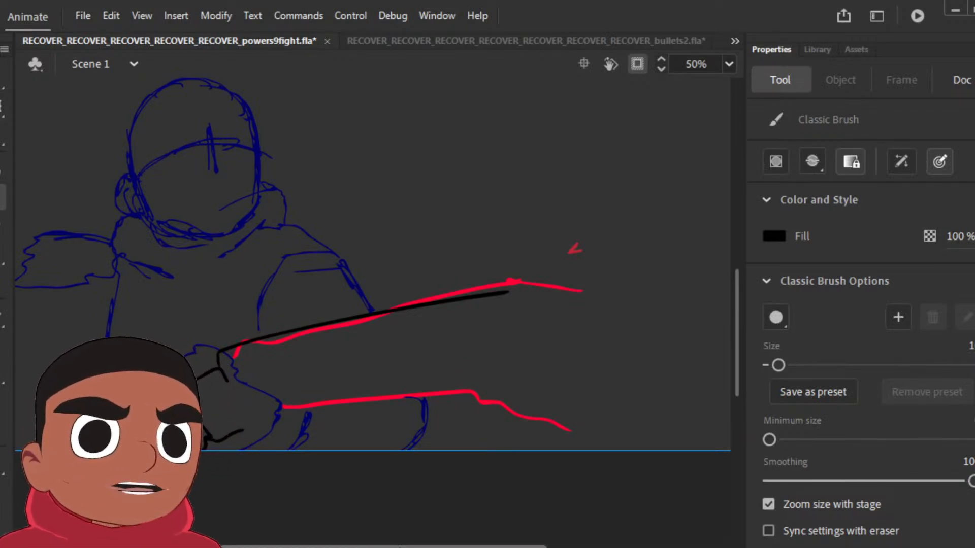
mouse_move(243, 431)
mouse_down()
mouse_move(371, 408)
mouse_move(528, 400)
mouse_move(488, 411)
mouse_move(534, 403)
mouse_move(528, 417)
mouse_move(579, 449)
mouse_up()
mouse_move(505, 290)
mouse_down()
mouse_move(651, 330)
mouse_move(683, 371)
mouse_move(672, 415)
mouse_move(622, 469)
mouse_move(600, 471)
mouse_move(565, 442)
mouse_up()
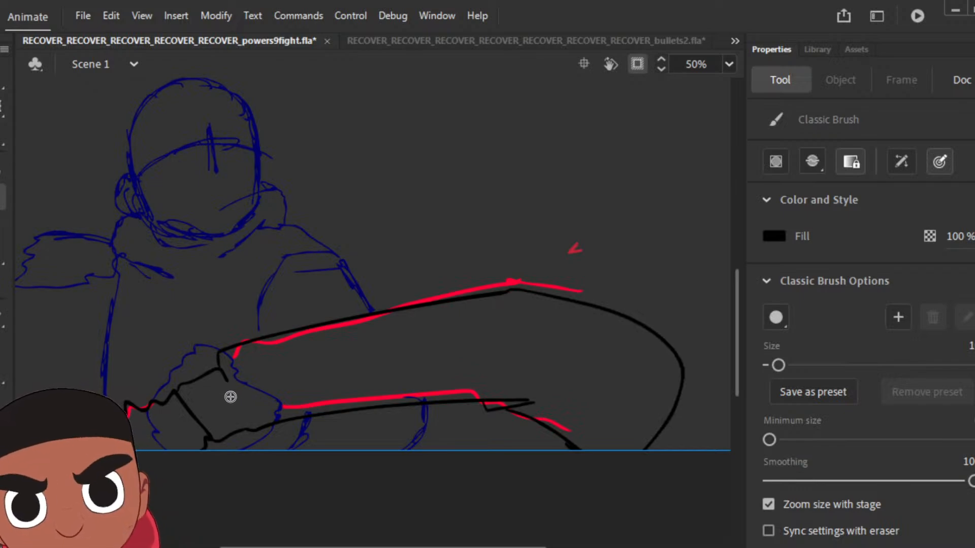
drag(234, 396, 244, 417)
mouse_move(485, 390)
mouse_down()
mouse_move(538, 355)
mouse_move(542, 328)
mouse_up()
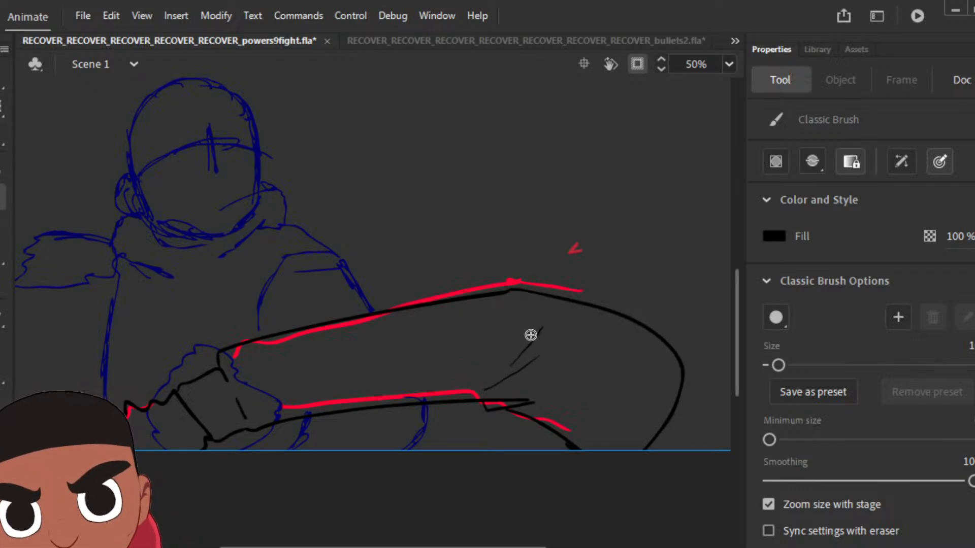
Step: Add a keyframe on the following rough pose with the raised forearm and clear the copied arm lines
key(Return)
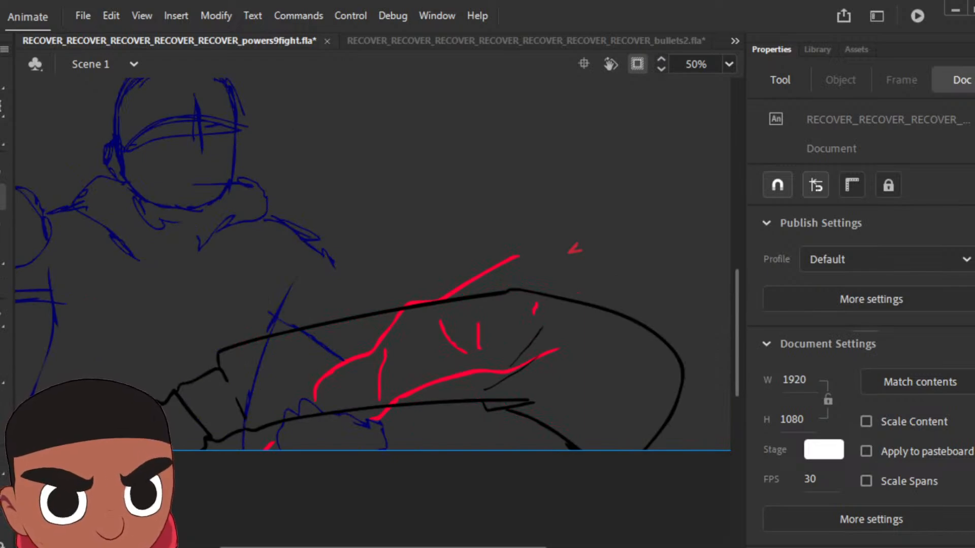
key(F6)
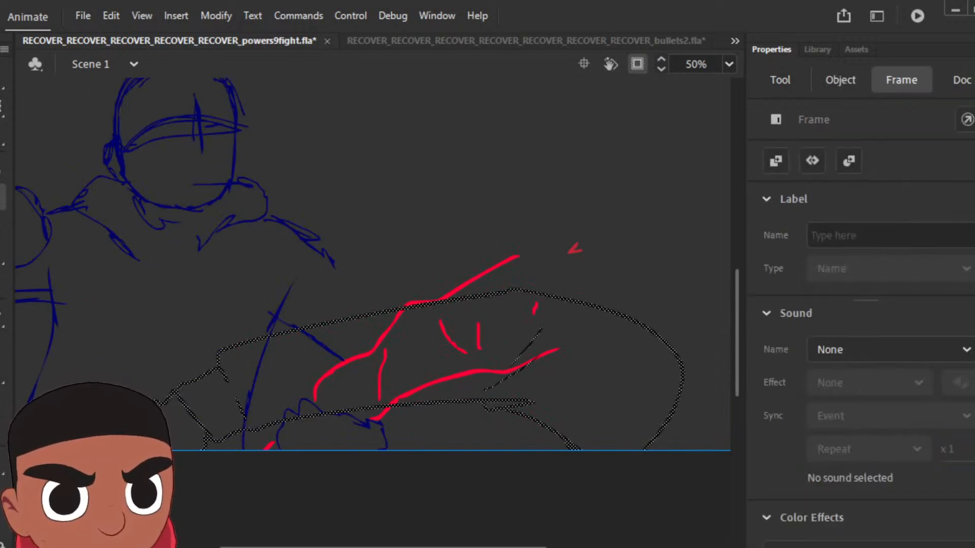
key(Delete)
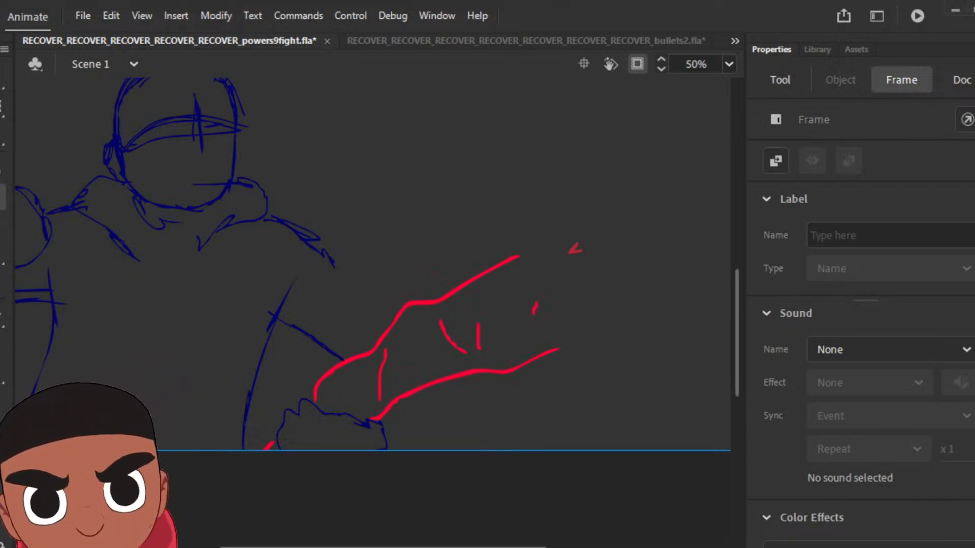
Step: Step through the frames to review the newly inked arm poses against the coloured ones
key(period)
key(period)
key(period)
key(period)
key(period)
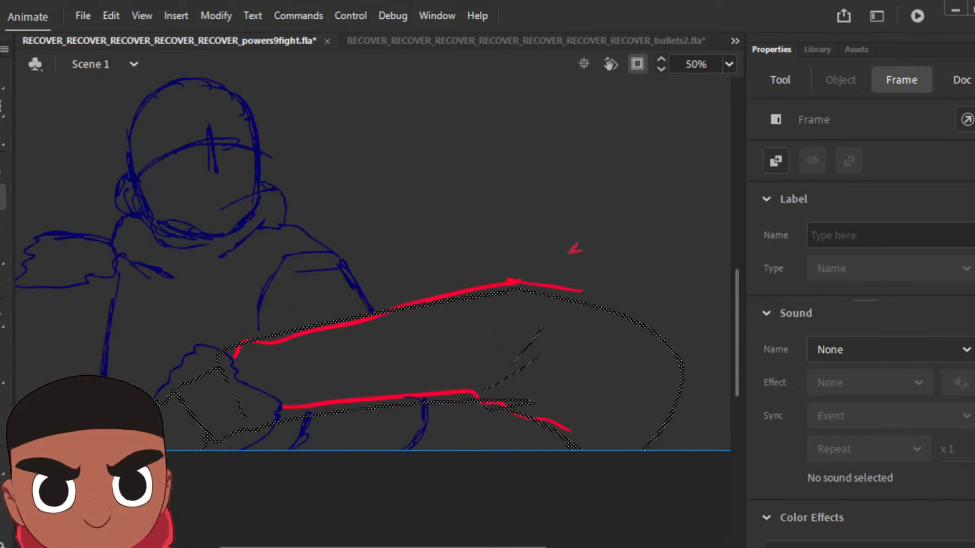
key(period)
key(period)
key(period)
key(period)
key(period)
key(period)
key(period)
key(period)
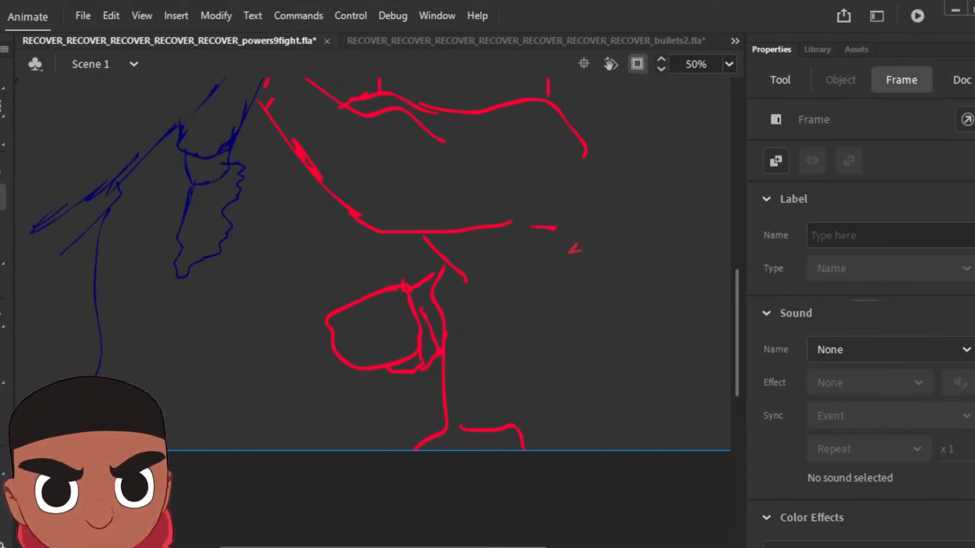
key(period)
key(period)
key(period)
key(period)
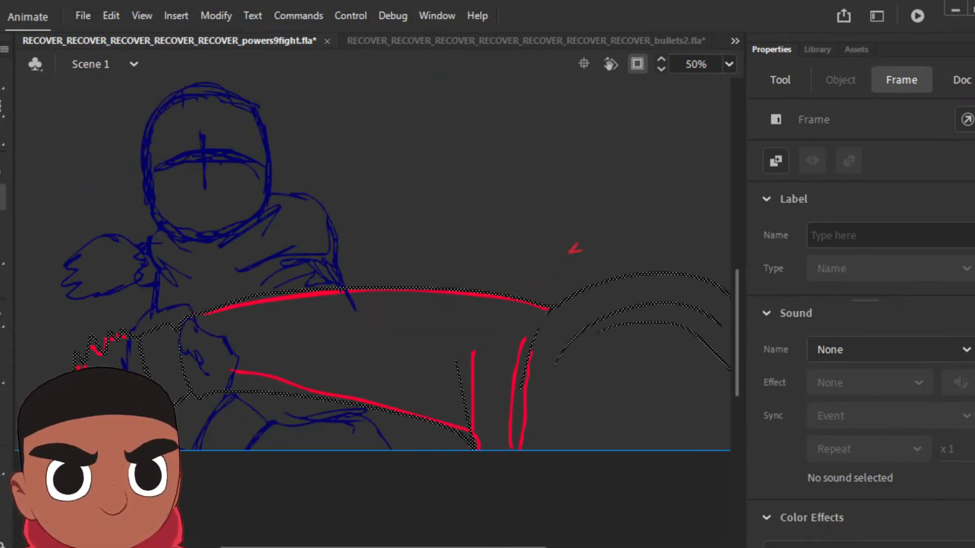
key(period)
key(period)
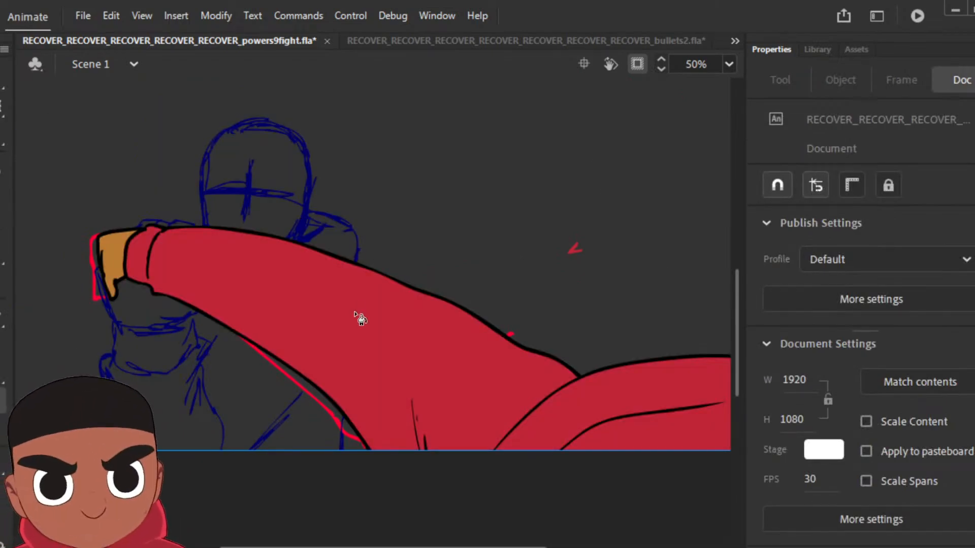
key(k)
key(period)
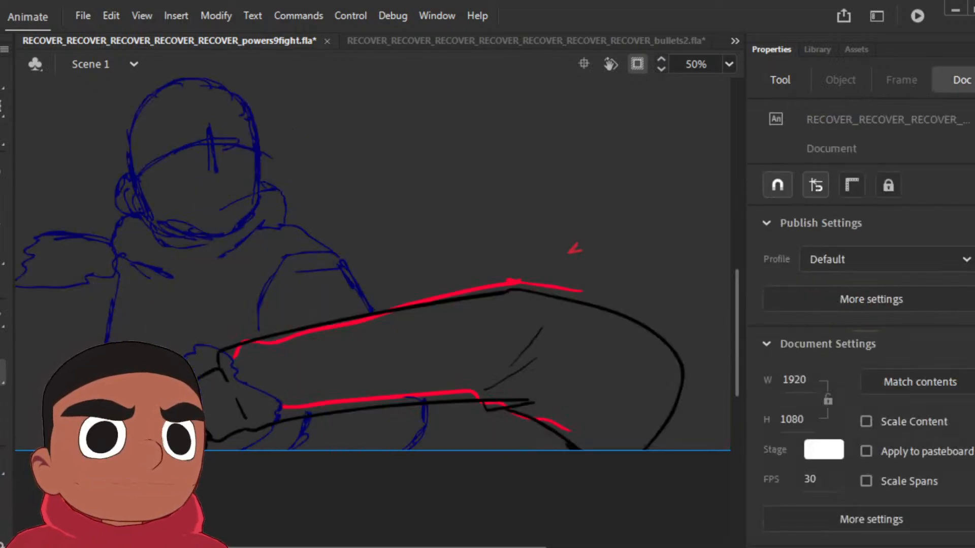
key(period)
click(423, 330)
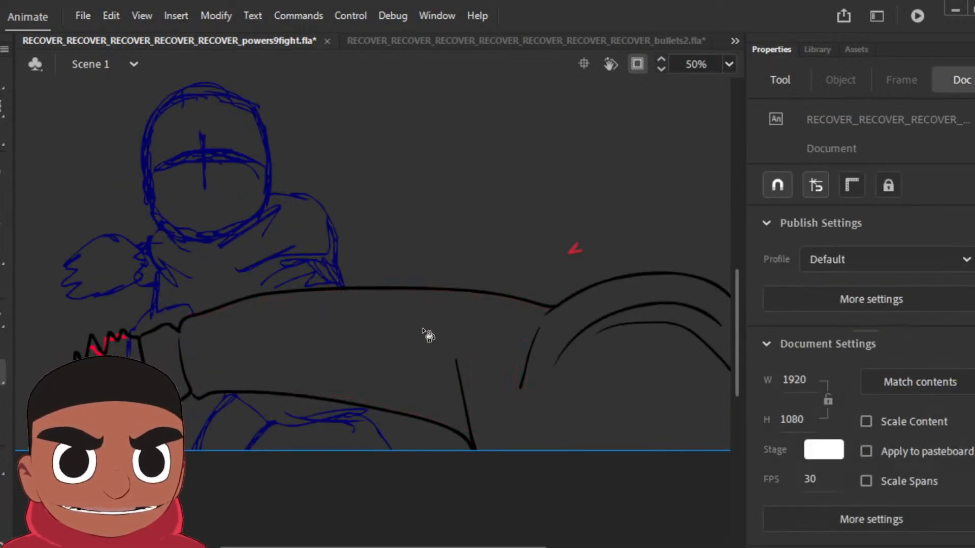
key(ctrl+z)
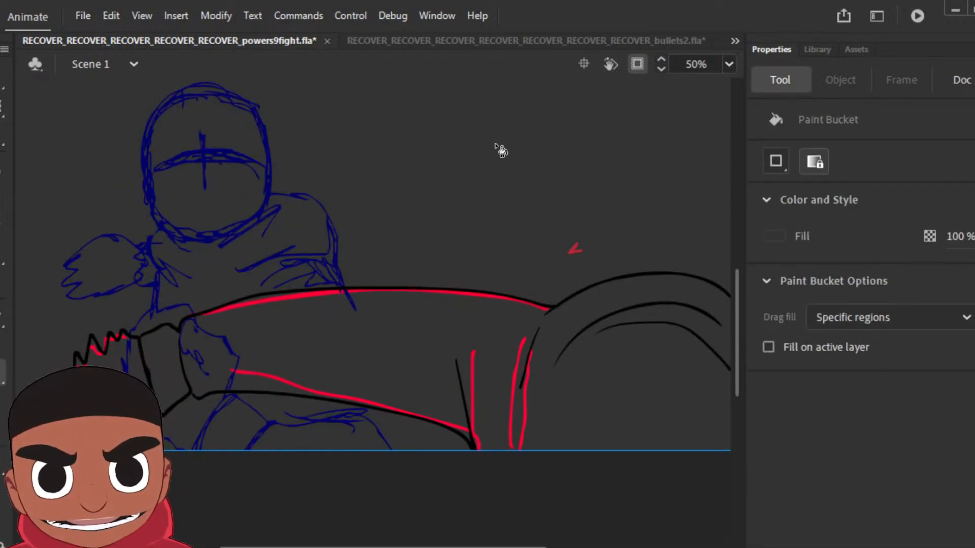
Step: Sample the sleeve's red from an already coloured arm pose as the Paint Bucket fill
key(period)
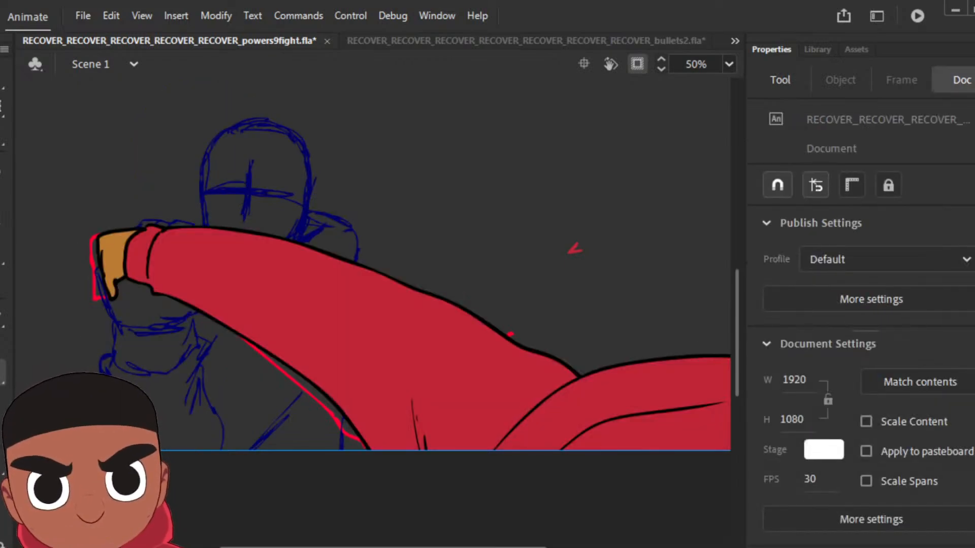
key(i)
click(388, 338)
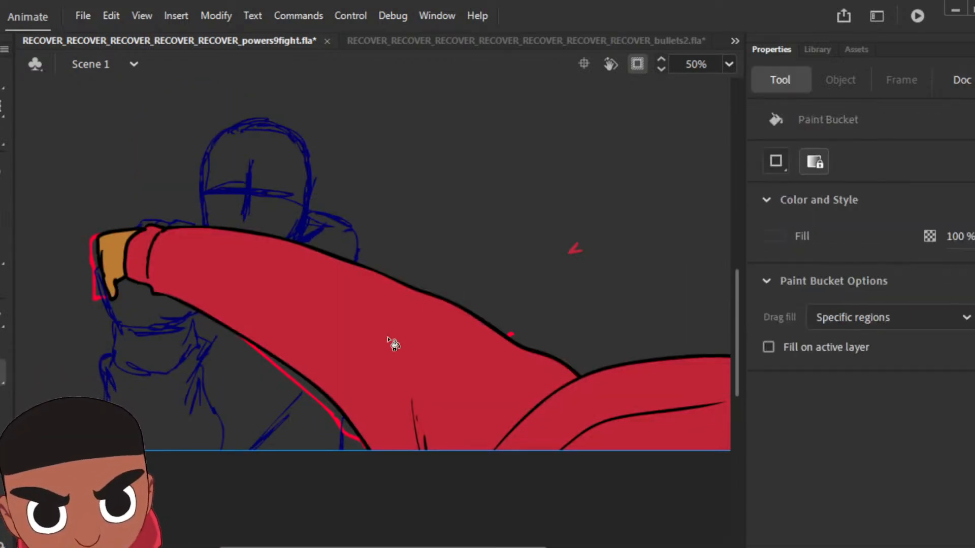
key(i)
click(635, 408)
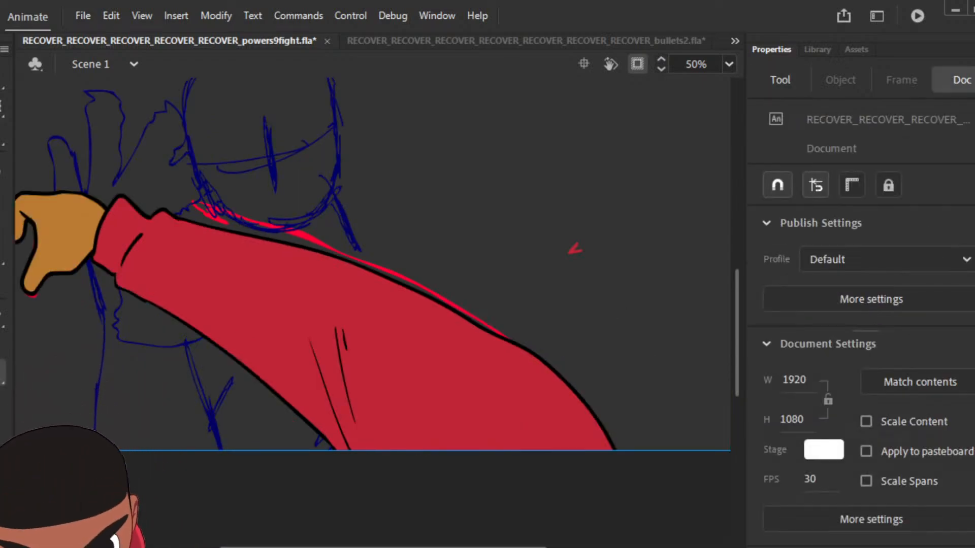
key(i)
click(480, 383)
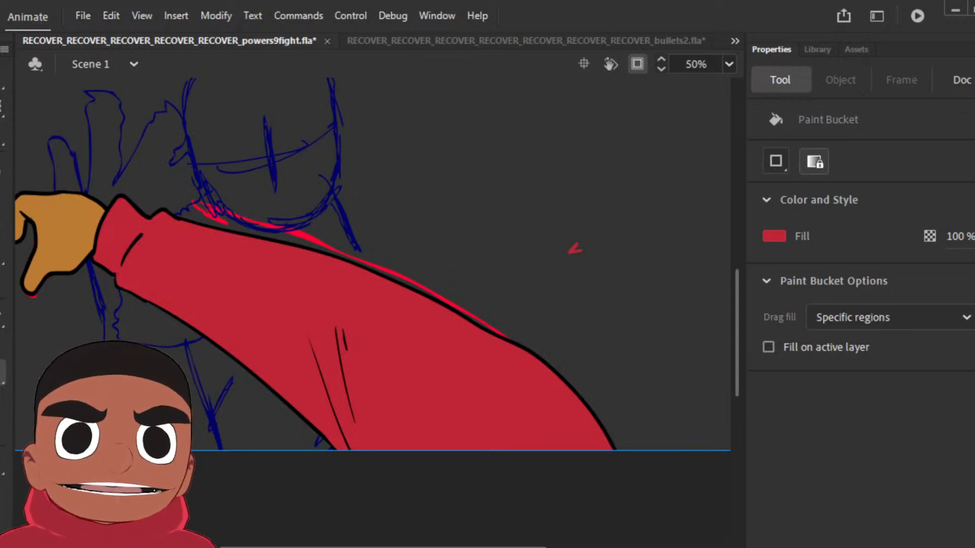
Step: Fill the sleeve, cuff and shoulder areas with the sampled red in the two newly inked poses
key(Return)
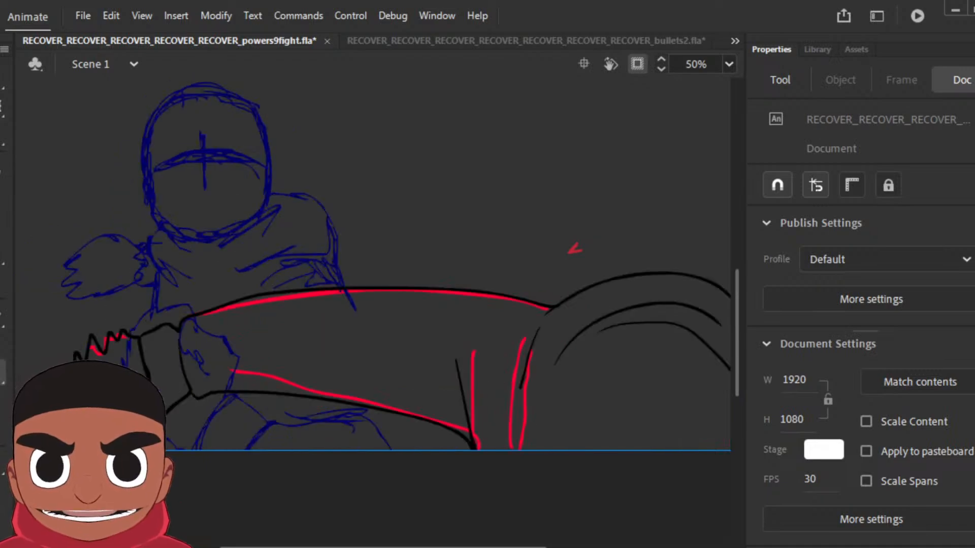
click(344, 370)
click(780, 80)
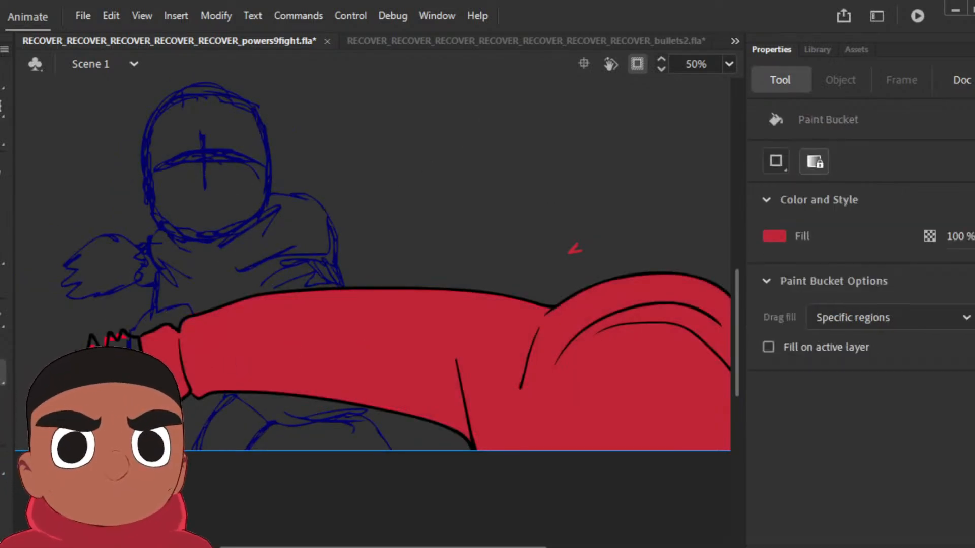
key(period)
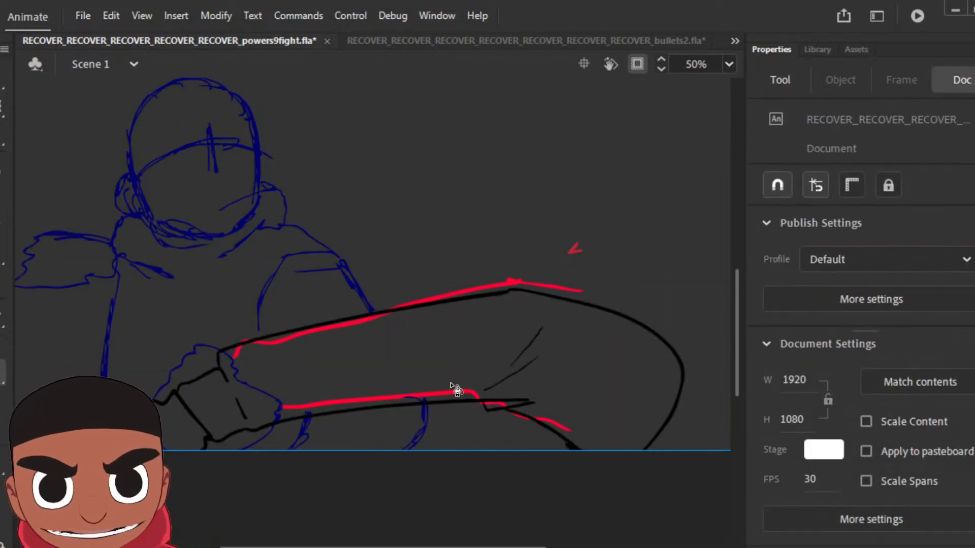
click(279, 390)
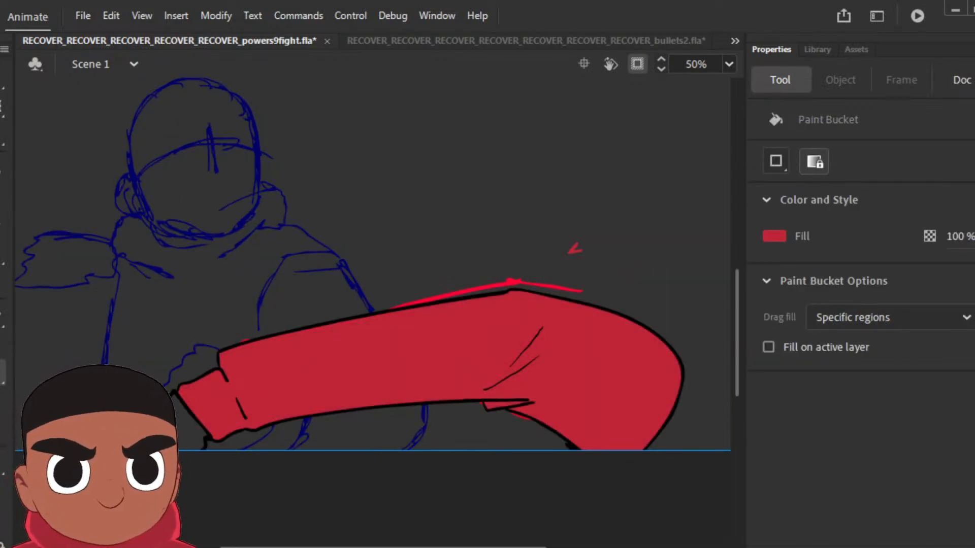
Step: Sample the hand's brown from an already coloured arm pose as the Paint Bucket fill
key(period)
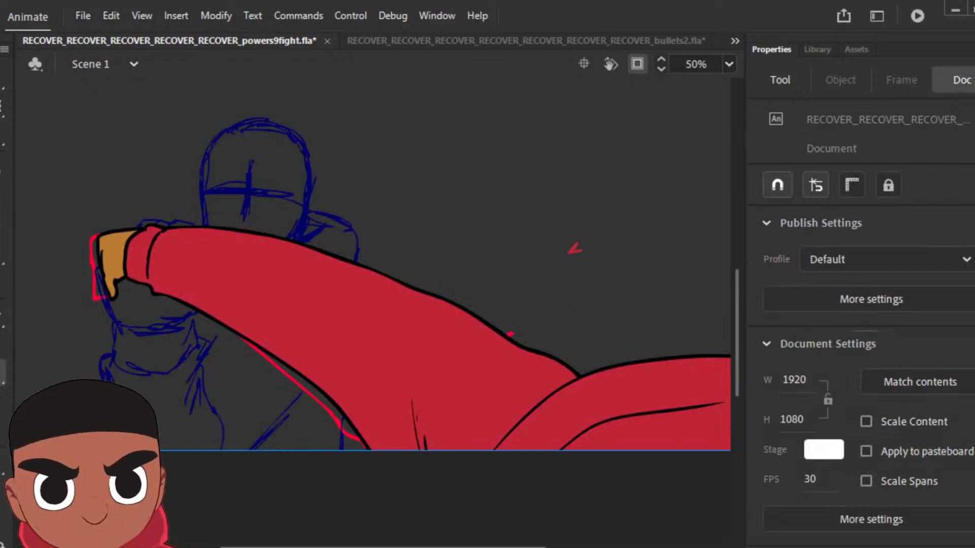
key(period)
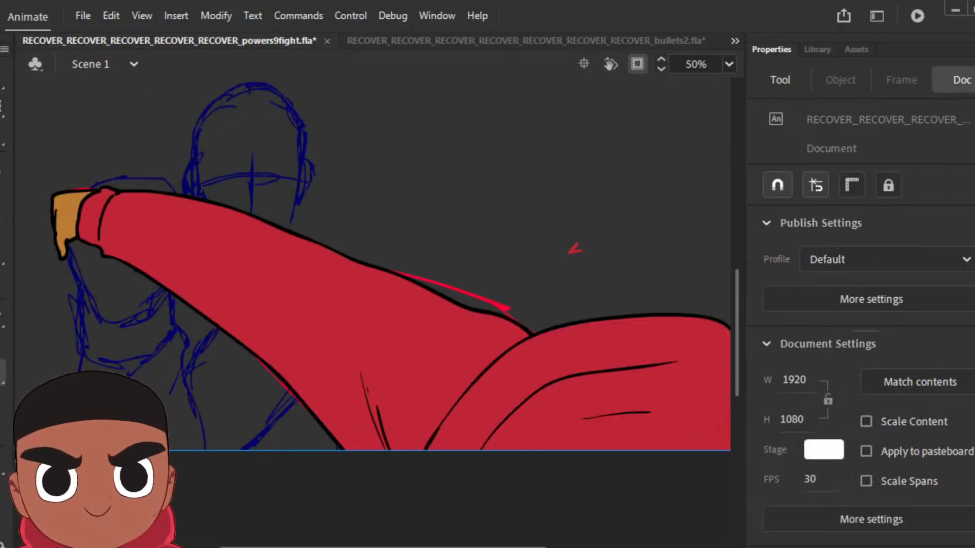
key(i)
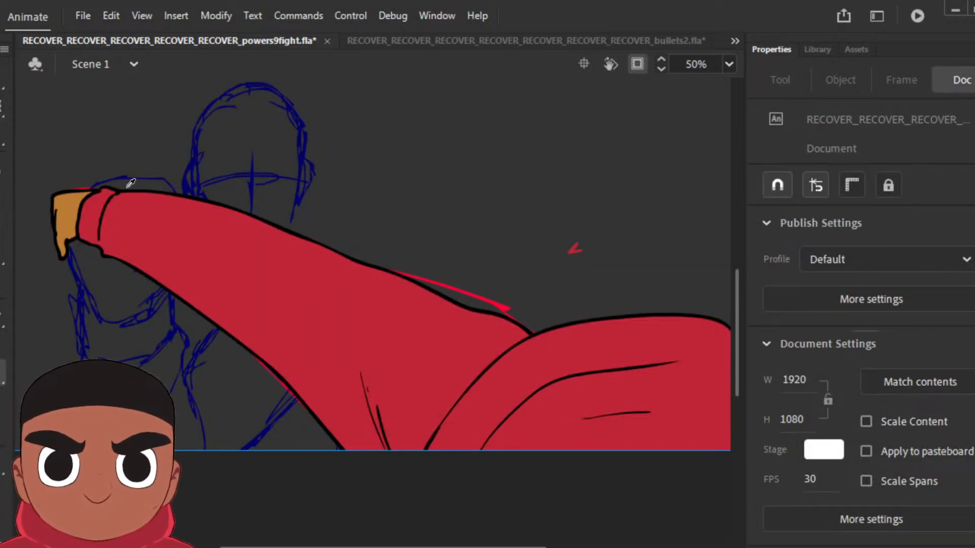
click(68, 206)
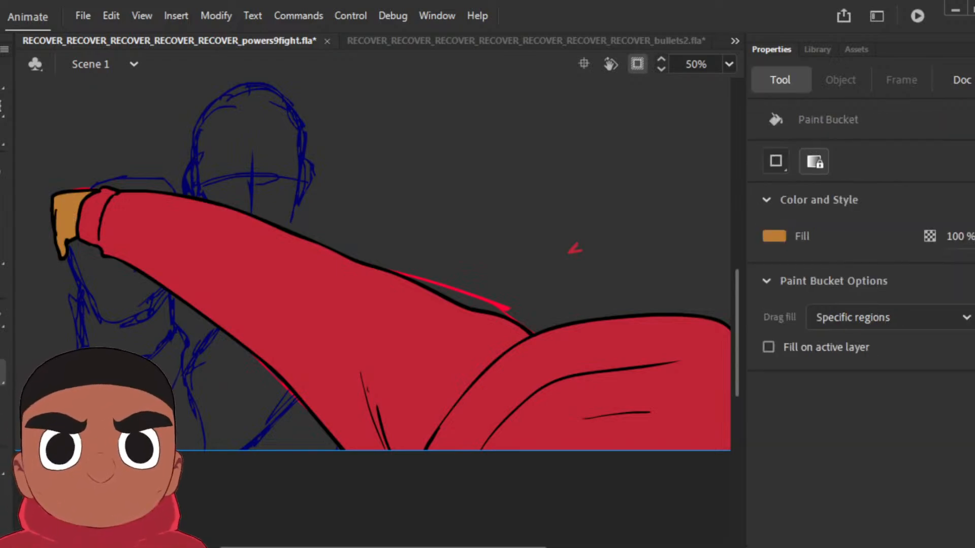
Step: Fill the hands of the two newly inked arm poses with the sampled brown
key(Return)
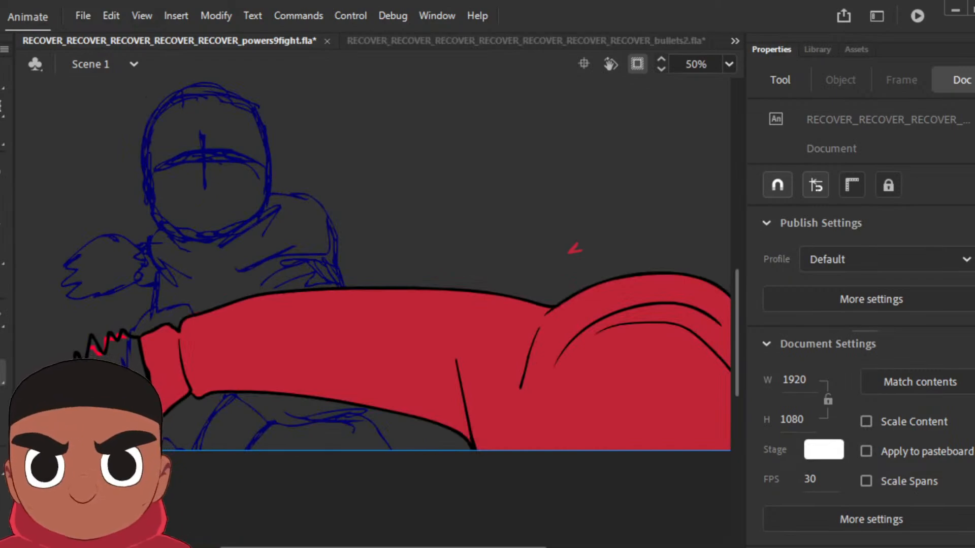
click(115, 355)
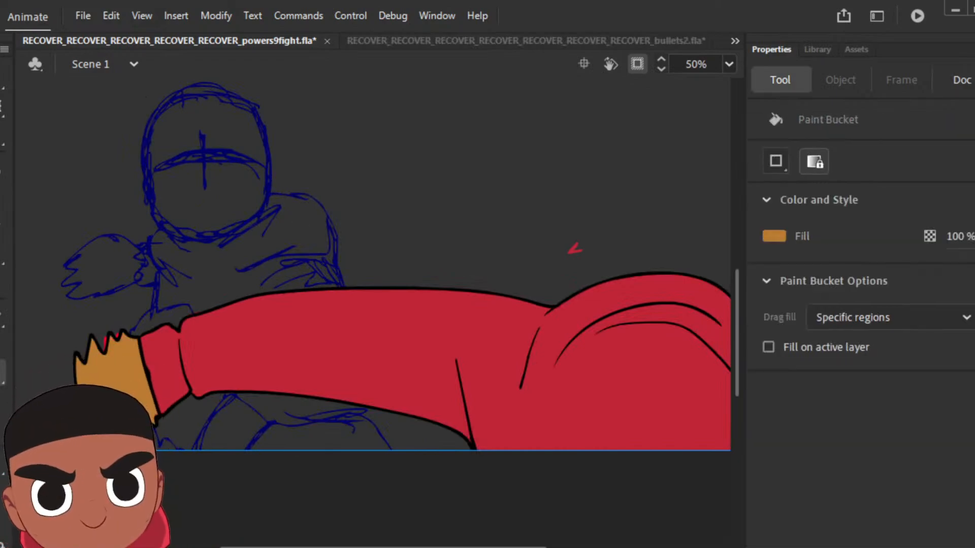
key(Return)
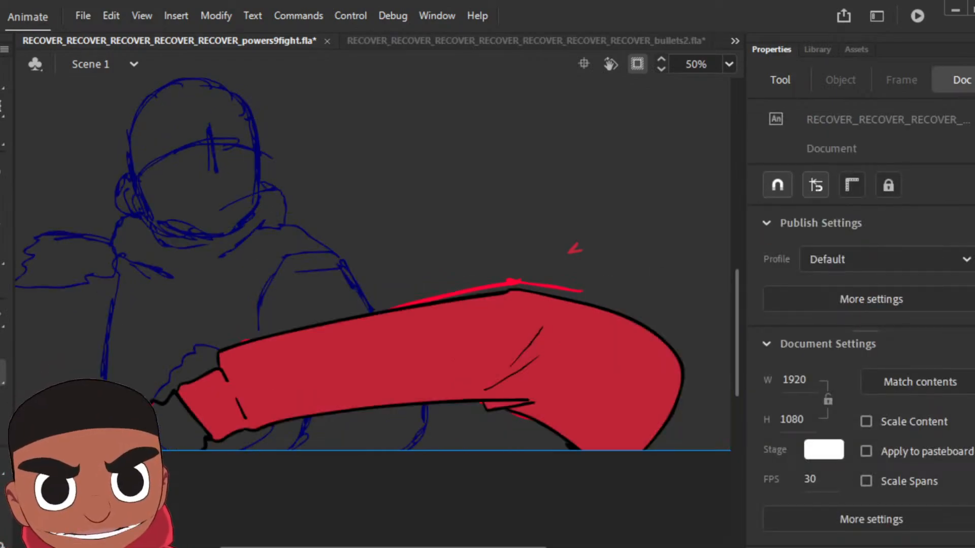
click(178, 429)
key(Return)
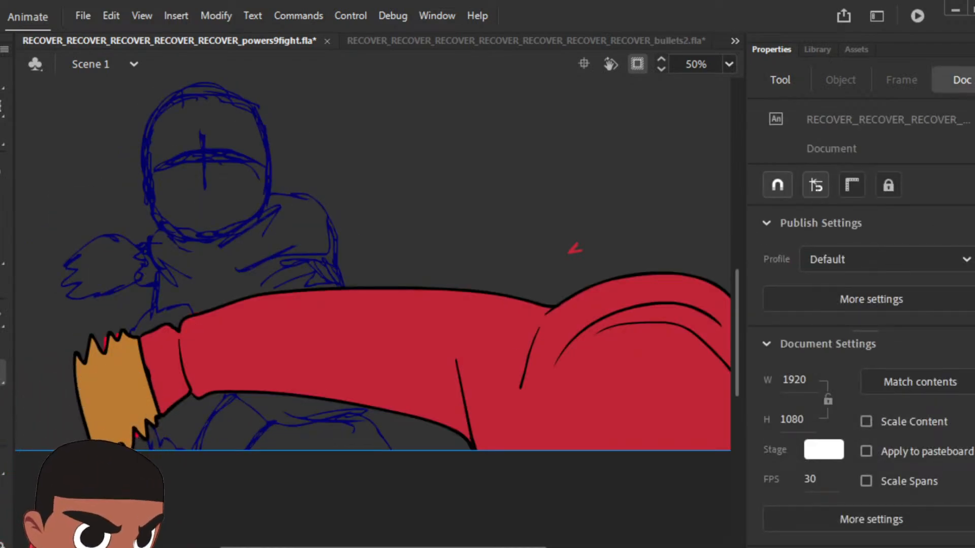
Step: View the whole stage and review other scene frames, ending on the next uninked rough pose with the reaching arm
key(ctrl+minus)
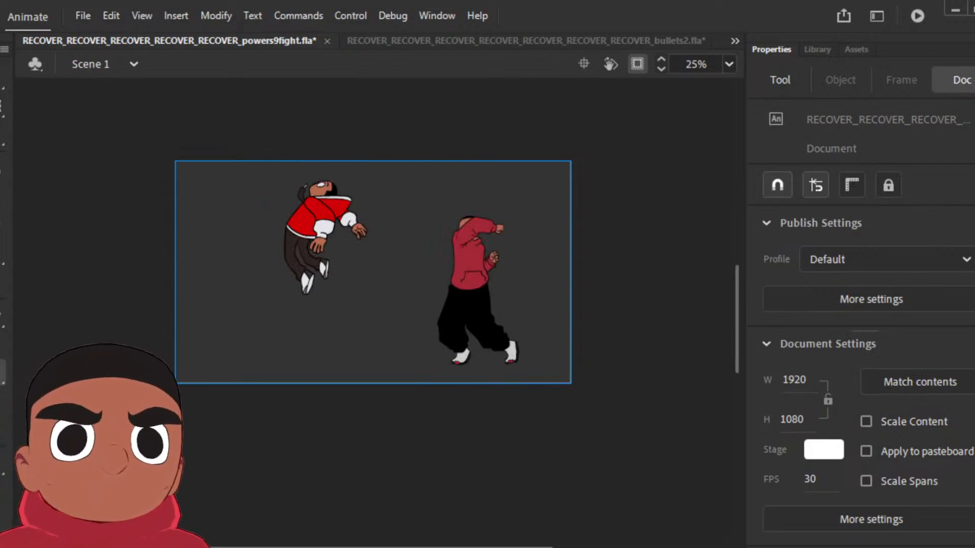
key(Return)
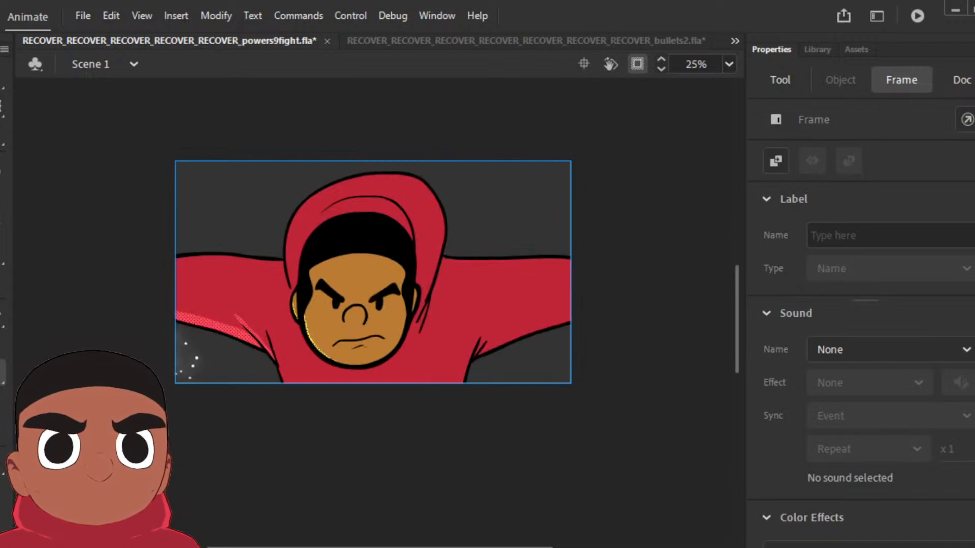
key(Return)
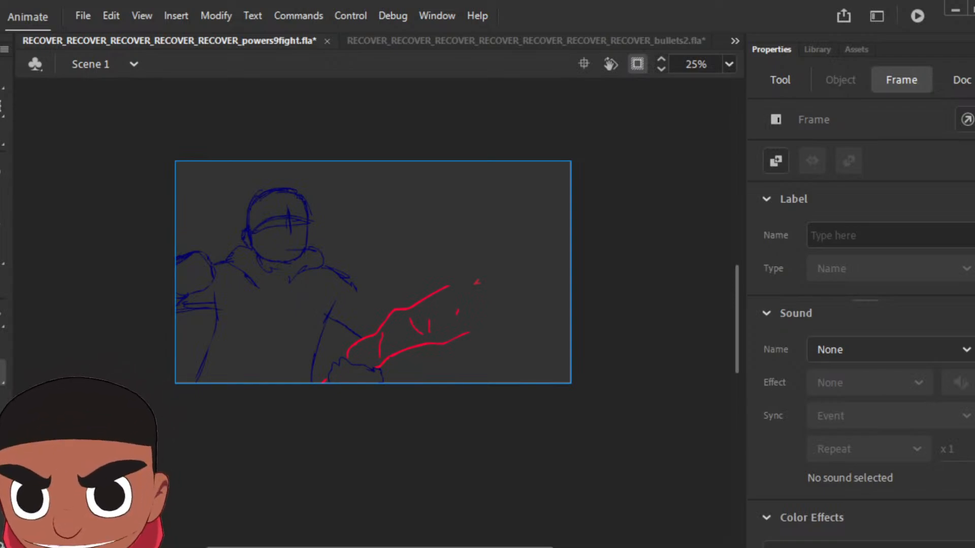
Step: Try to choose a new fill colour from the swatches for the Classic Brush and the Paint Bucket
key(b)
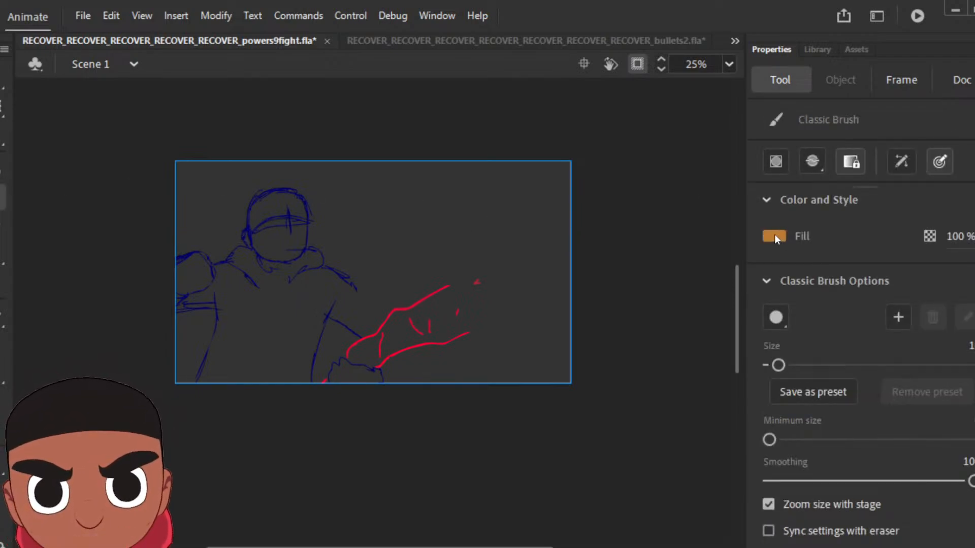
drag(775, 233, 518, 111)
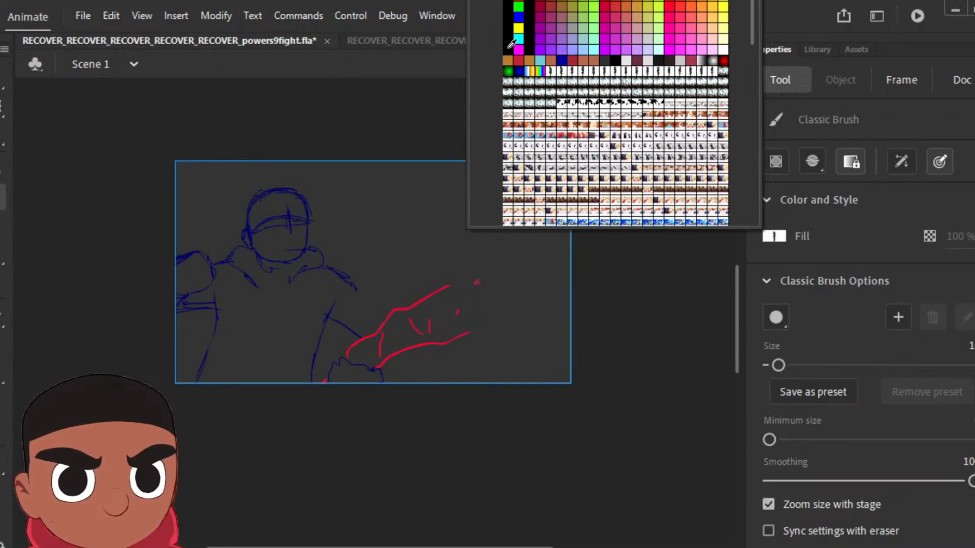
click(509, 47)
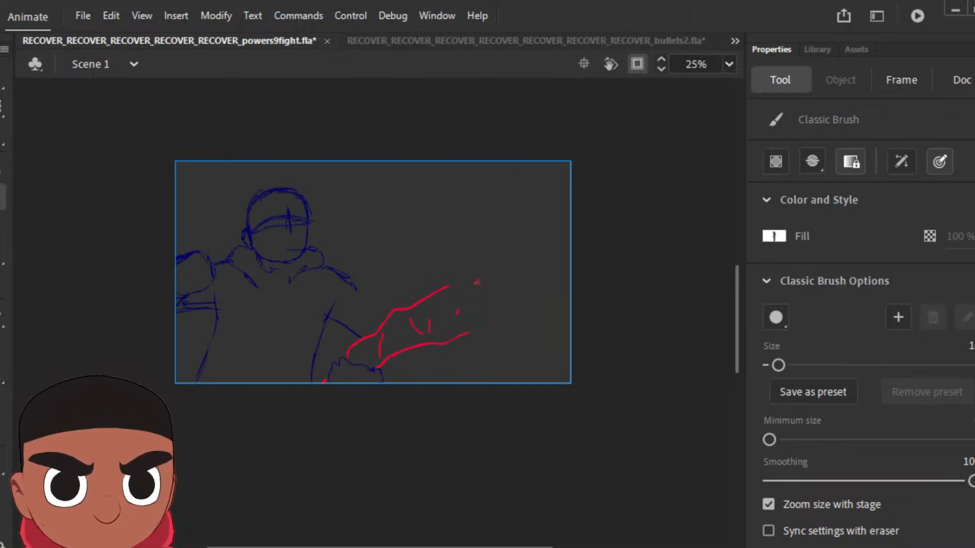
key(Return)
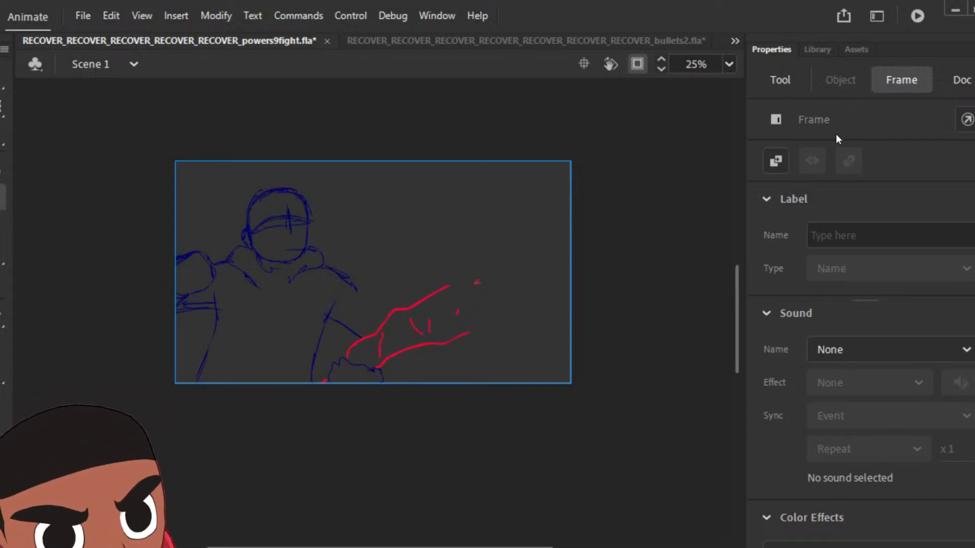
click(782, 80)
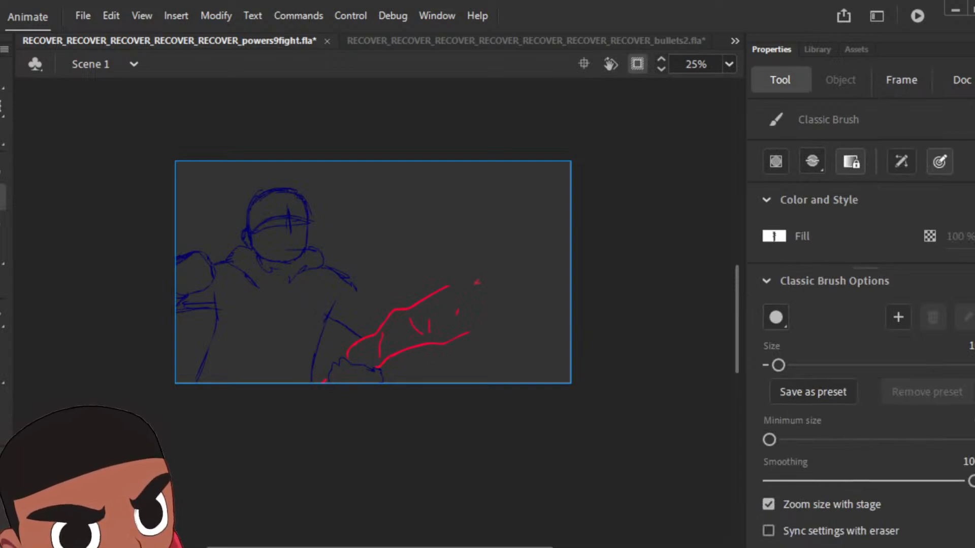
scroll(808, 356, down, 1)
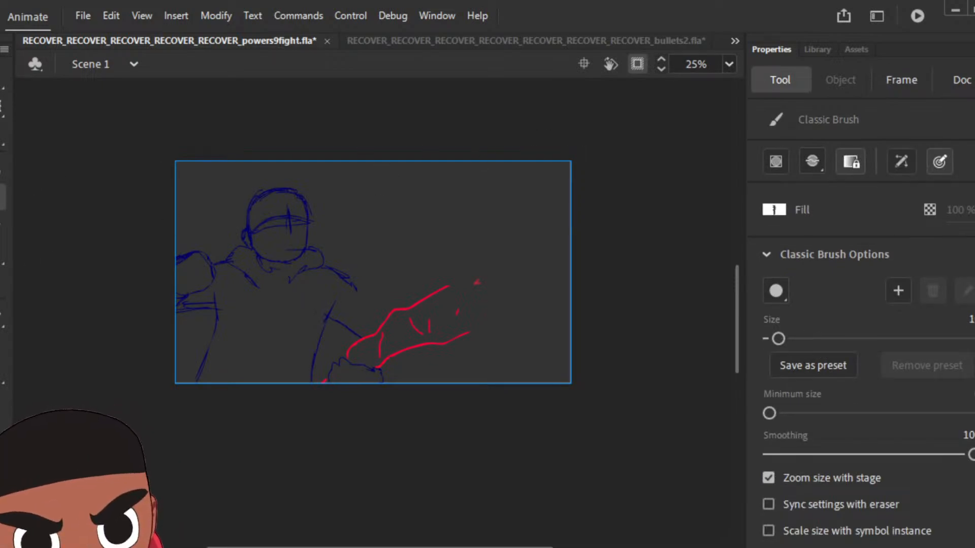
key(k)
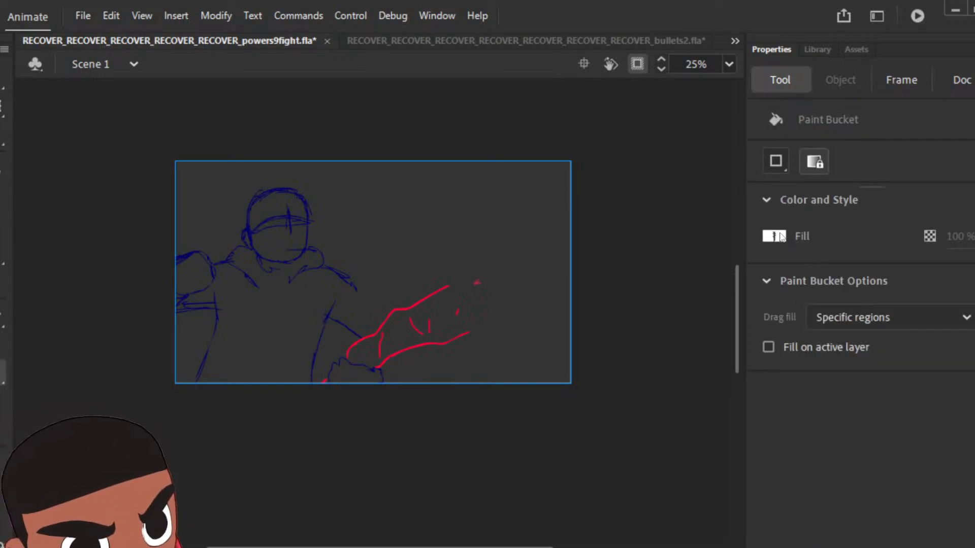
click(781, 237)
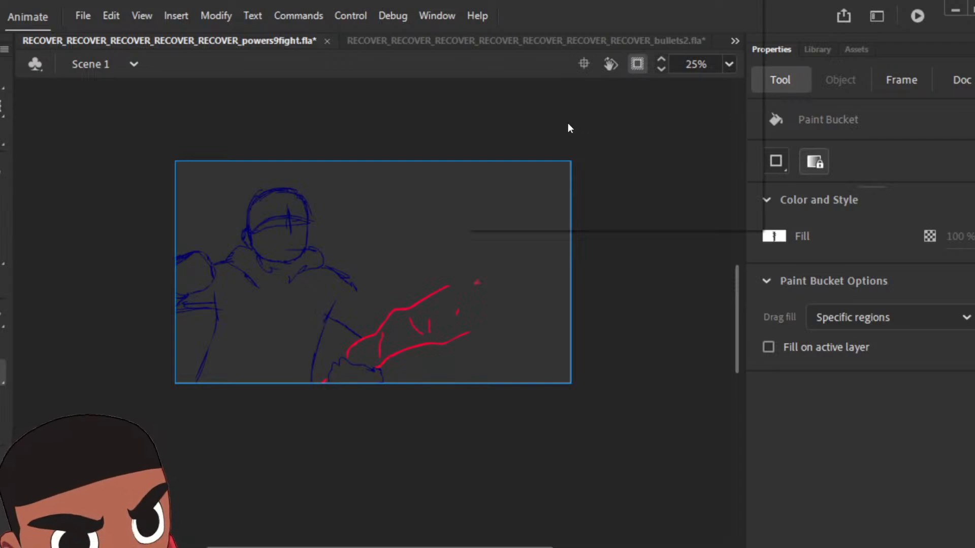
click(505, 47)
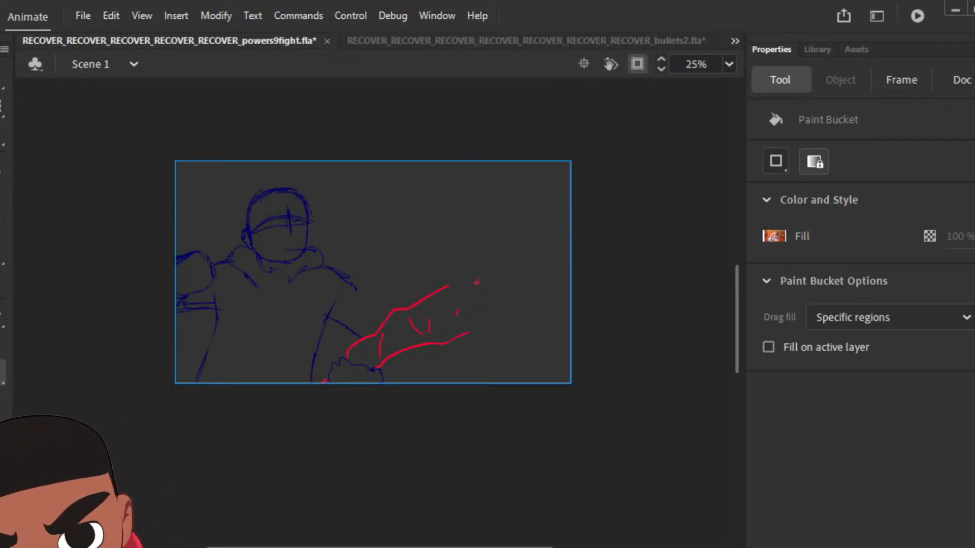
Step: Sample black from an inked arm's outline as the fill colour and return to the uninked rough pose
key(b)
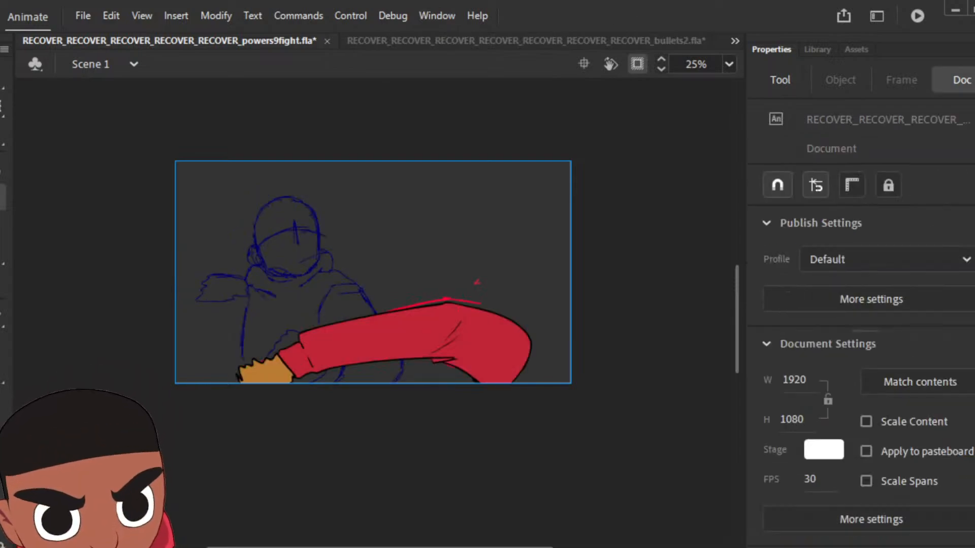
click(279, 352)
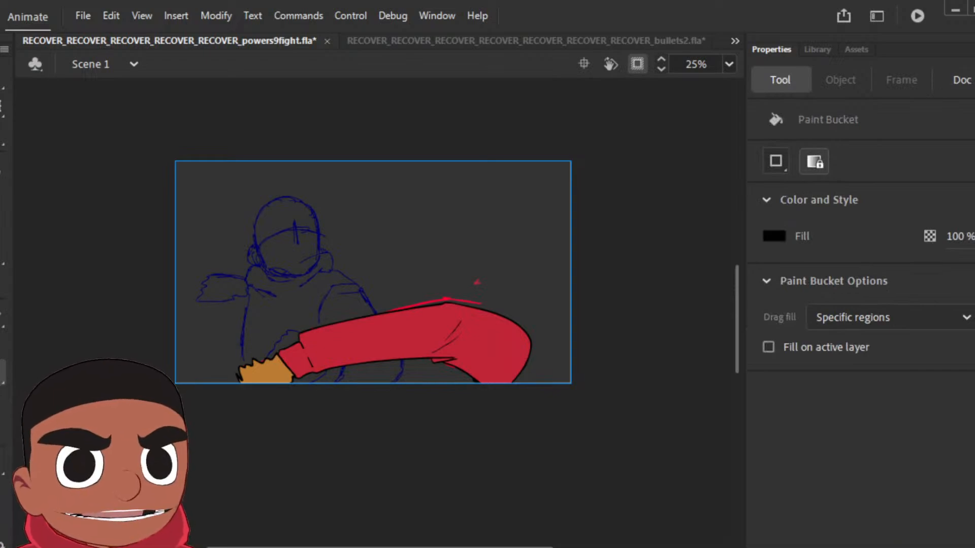
key(.)
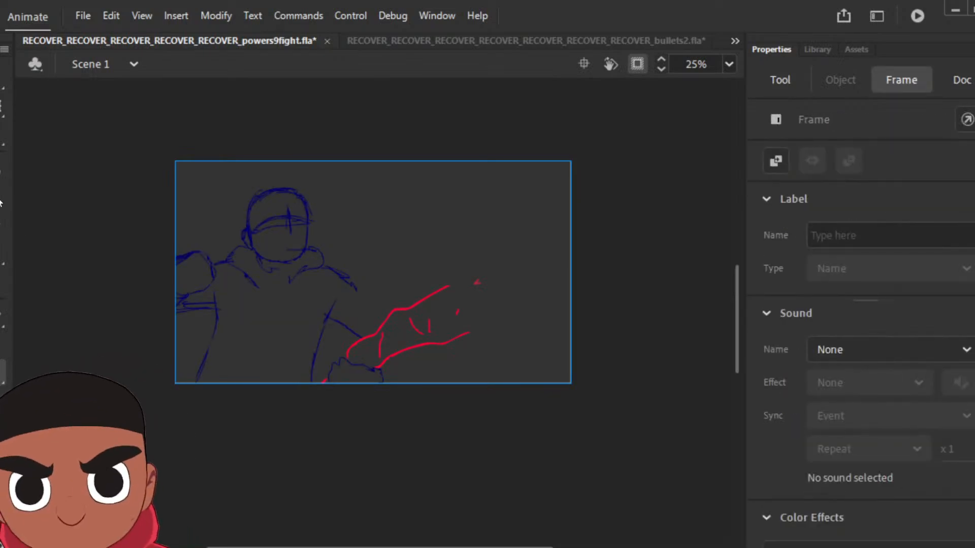
Step: Ink the reaching arm, cuff, hand, shoulder and torso edge in black over the red sketch with a slightly larger Classic Brush
key(b)
click(778, 365)
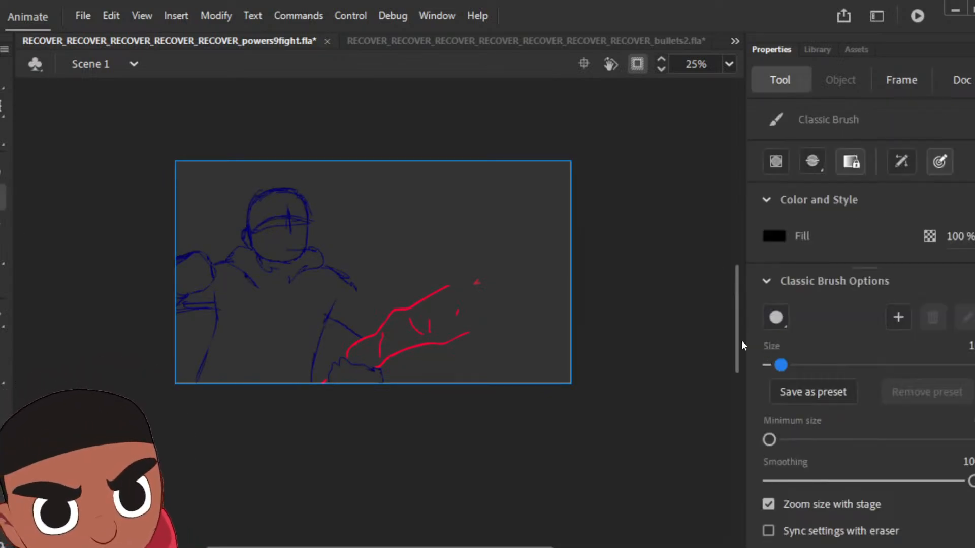
mouse_move(456, 278)
mouse_down()
mouse_move(350, 345)
mouse_move(350, 364)
mouse_move(374, 375)
mouse_move(449, 335)
mouse_up()
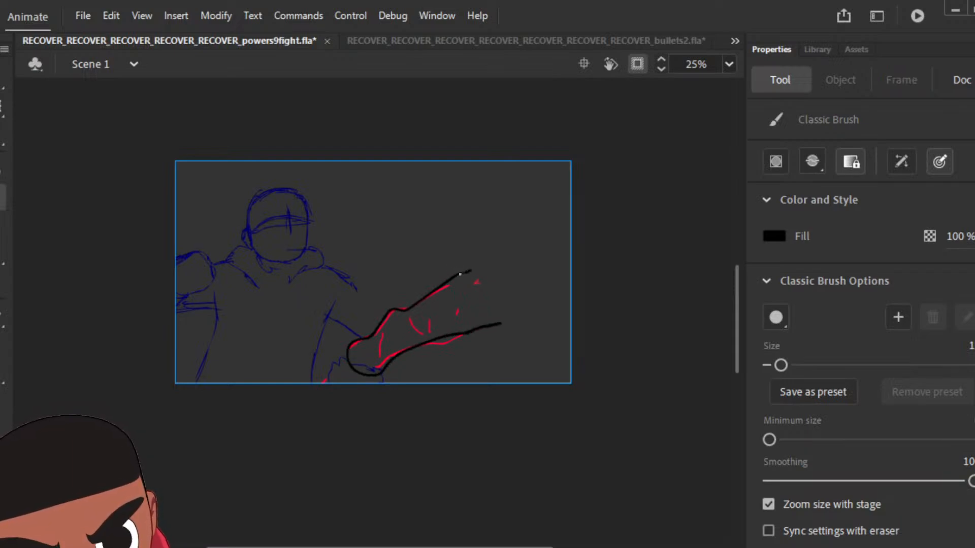
mouse_move(460, 274)
mouse_down()
mouse_move(516, 228)
mouse_move(561, 243)
mouse_move(536, 277)
mouse_move(508, 242)
mouse_move(539, 245)
mouse_move(542, 260)
mouse_up()
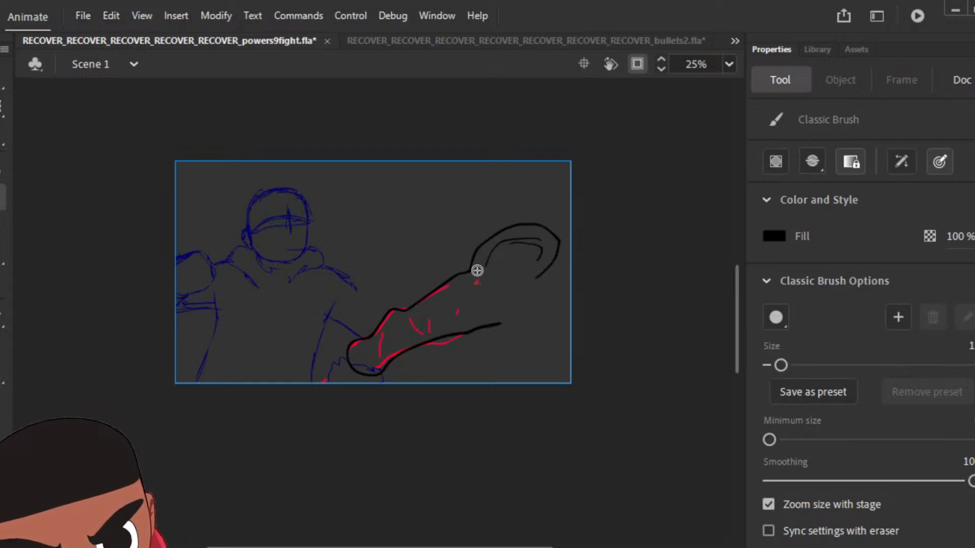
mouse_move(468, 311)
mouse_down()
mouse_move(500, 324)
mouse_move(486, 309)
mouse_move(499, 387)
mouse_move(562, 395)
mouse_move(598, 352)
mouse_move(561, 256)
mouse_up()
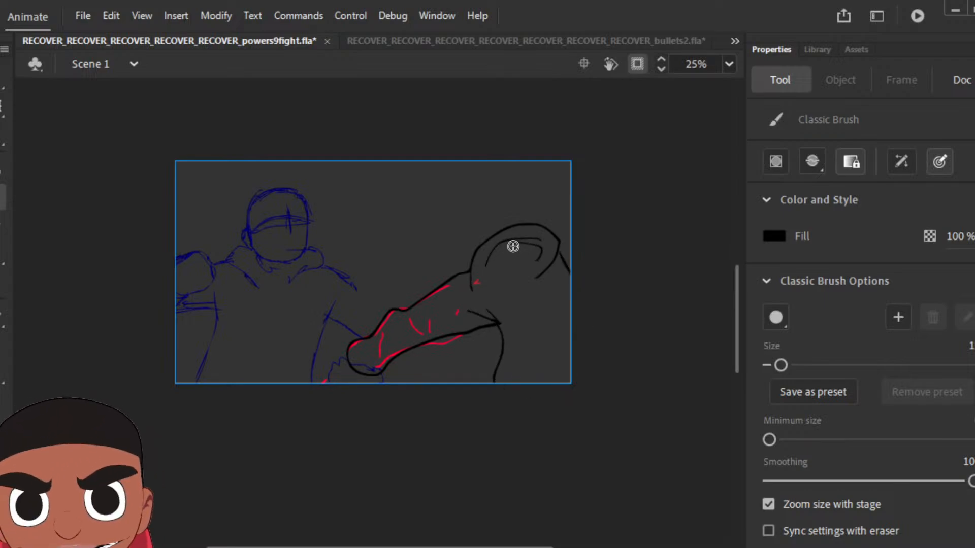
mouse_move(349, 358)
mouse_down()
mouse_move(326, 388)
mouse_move(344, 398)
mouse_move(361, 386)
mouse_move(324, 382)
mouse_move(352, 388)
mouse_up()
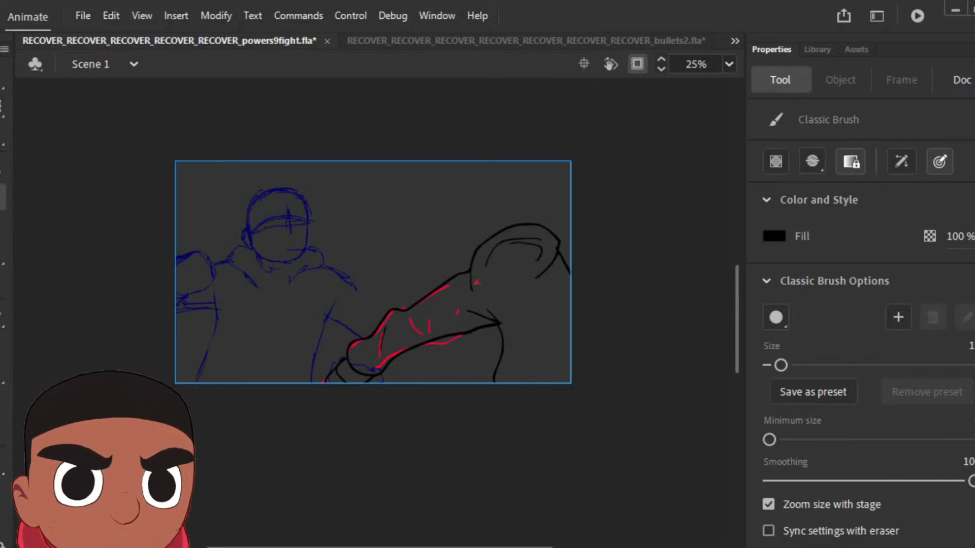
Step: Add a keyframe on the following rough pose and clear the copied black arm lines
key(period)
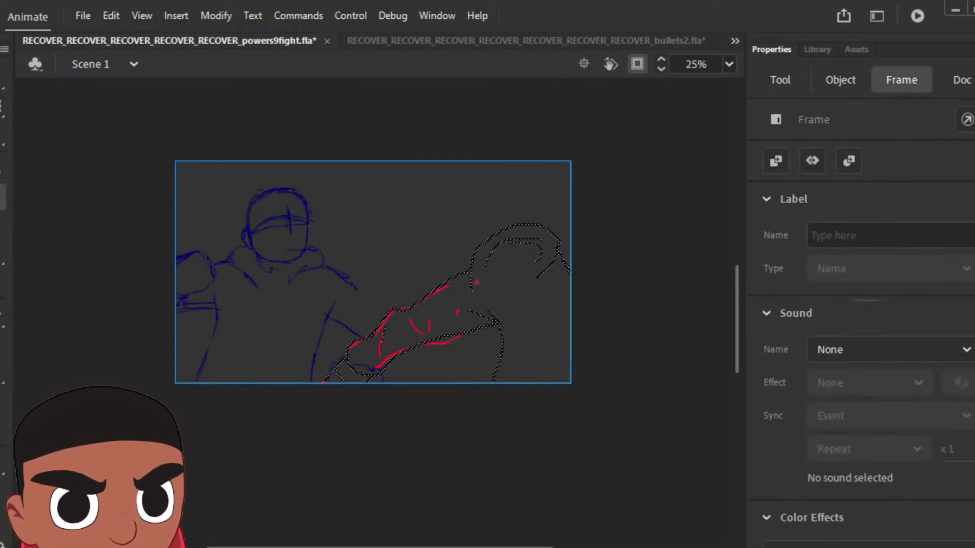
key(period)
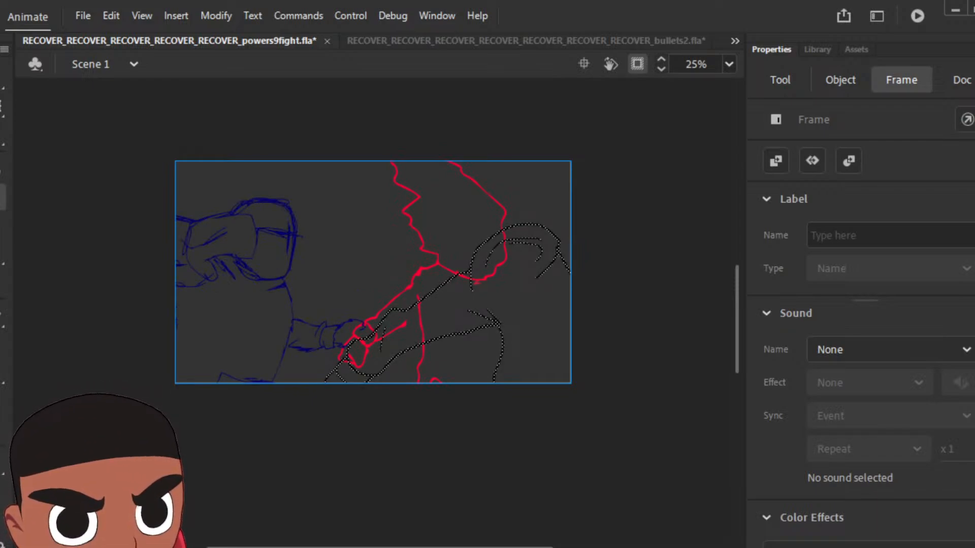
key(comma)
key(period)
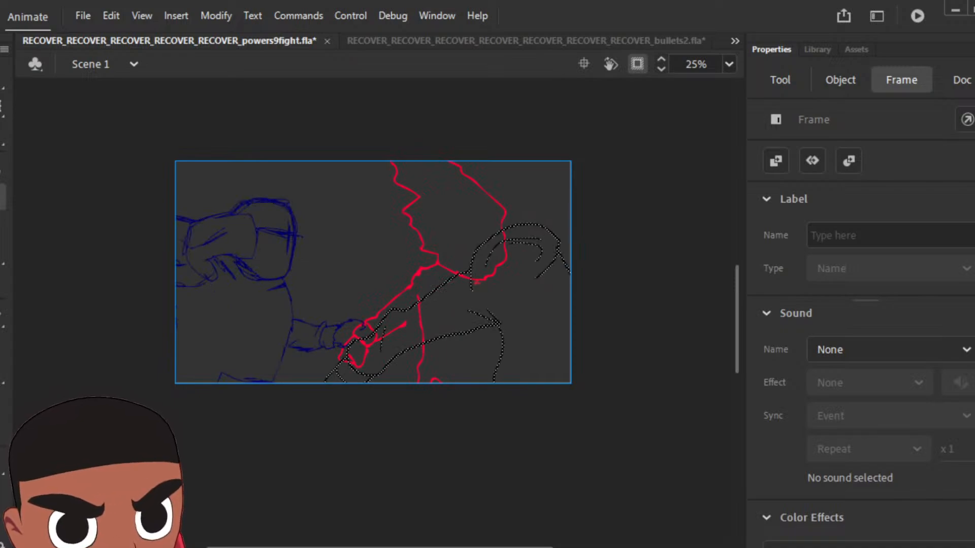
key(Delete)
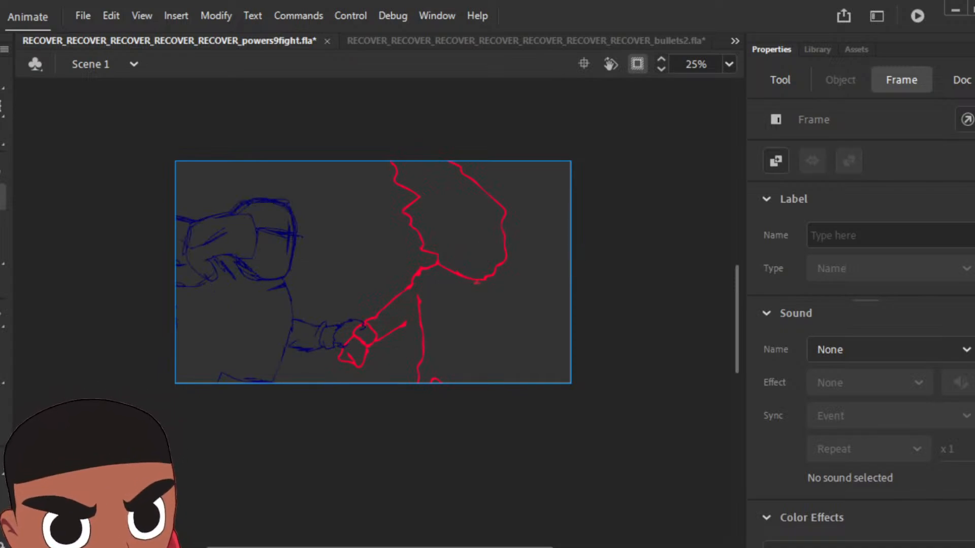
Step: Ink the large wavy-edged head shape and the rounded hood behind it in black over the red sketch
key(comma)
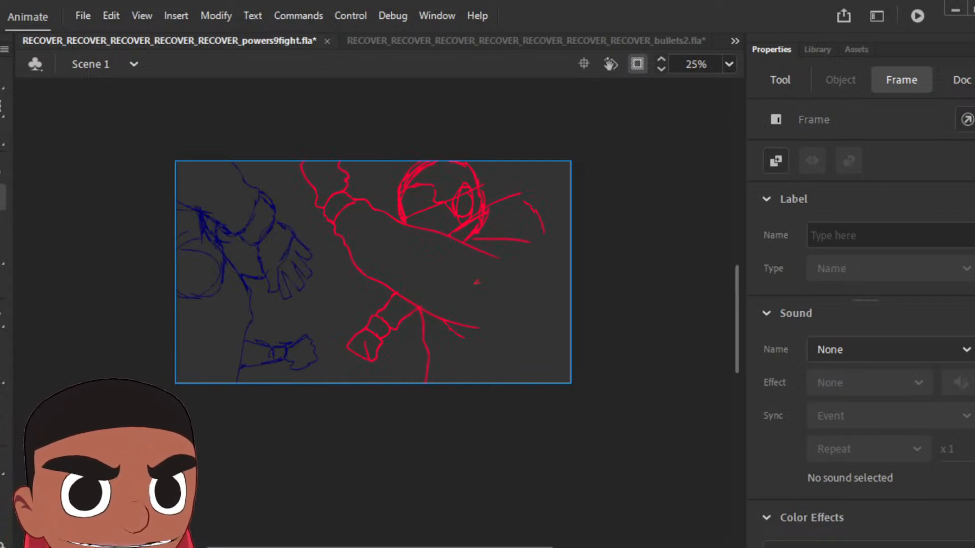
key(comma)
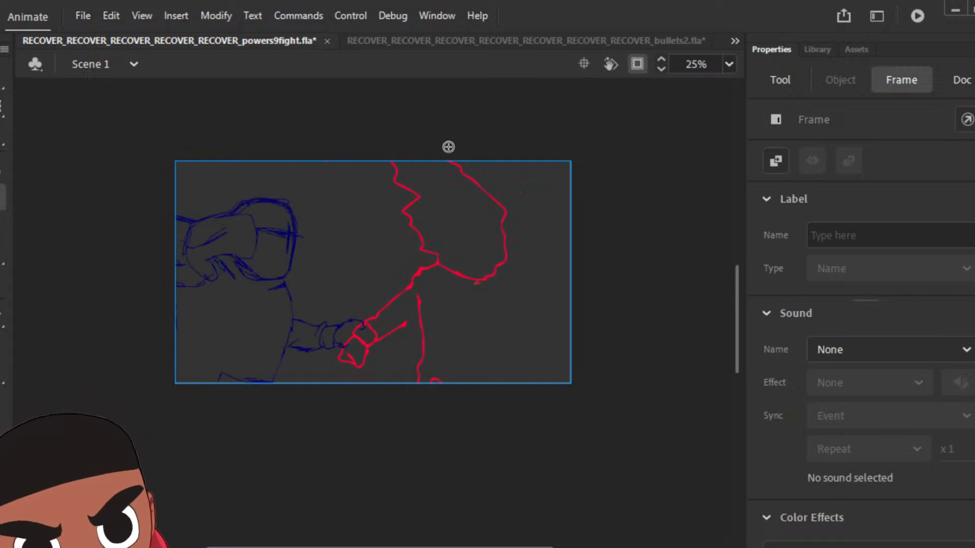
drag(448, 148, 384, 149)
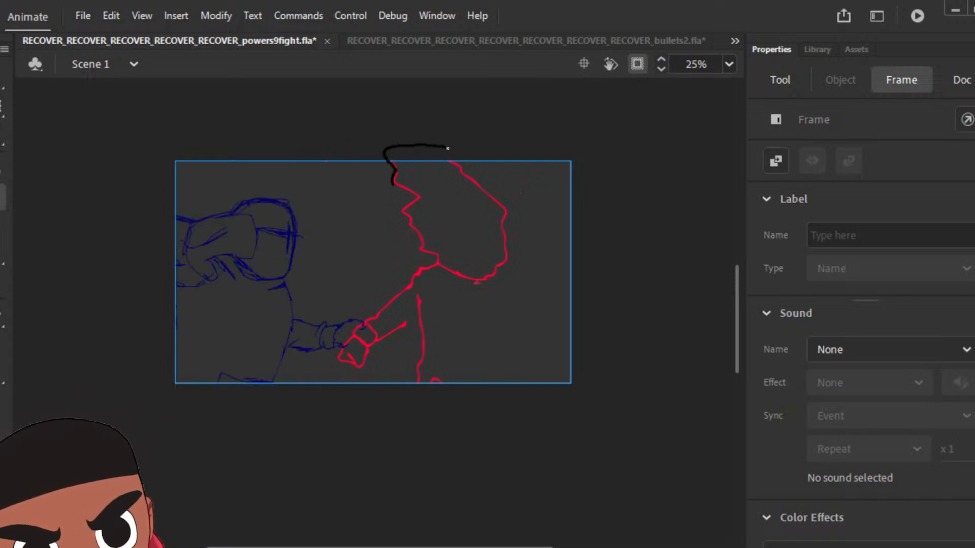
drag(393, 183, 411, 198)
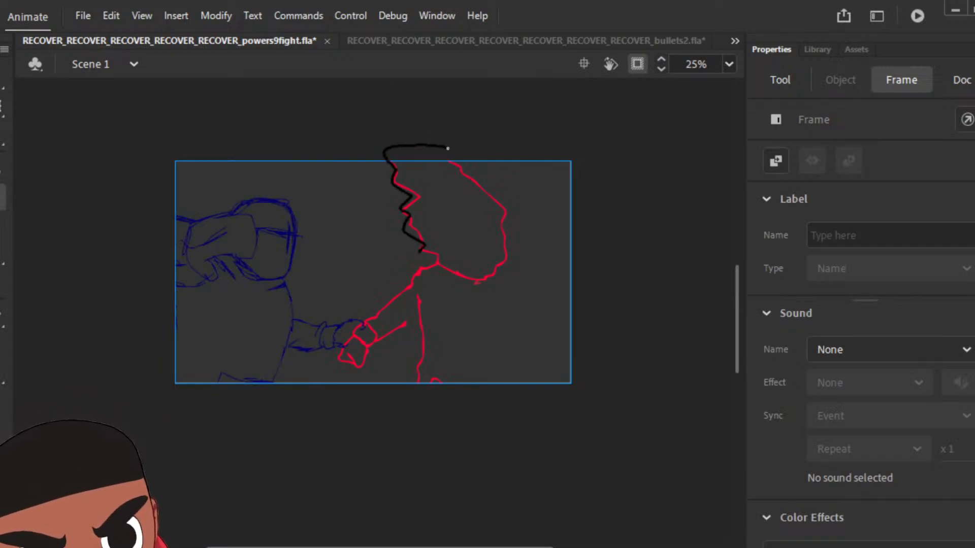
mouse_move(434, 268)
mouse_down()
mouse_move(506, 272)
mouse_move(502, 234)
mouse_move(519, 212)
mouse_move(491, 195)
mouse_move(448, 148)
mouse_up()
mouse_move(471, 277)
mouse_down()
mouse_move(505, 304)
mouse_move(538, 295)
mouse_up()
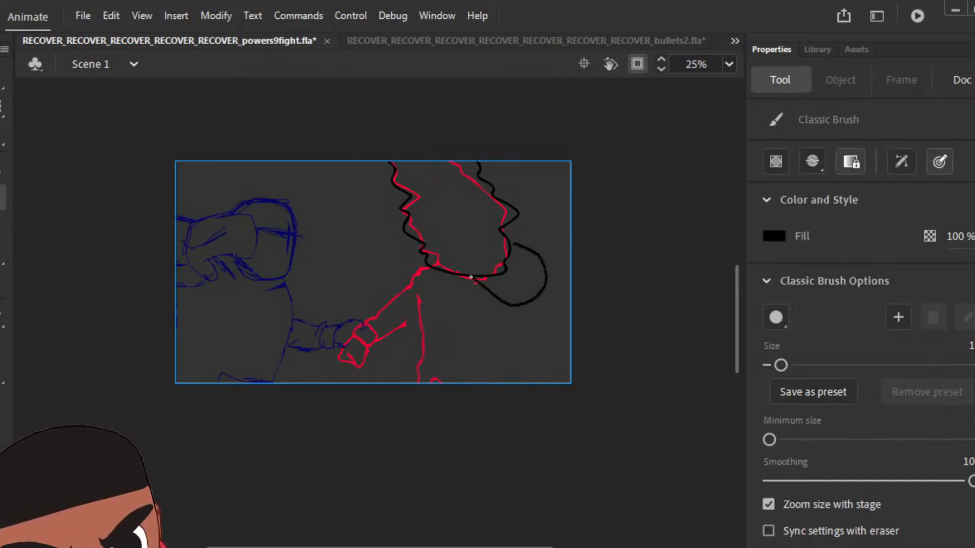
drag(514, 244, 510, 245)
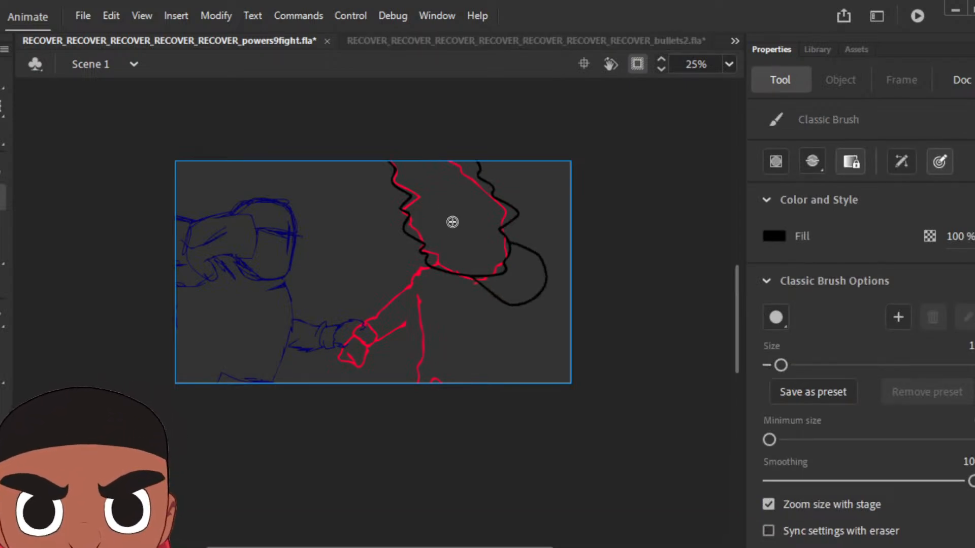
Step: Ink the arm, cuff, fist and full torso in black, turning off stage clipping to complete the outline beyond the stage
drag(430, 263, 400, 291)
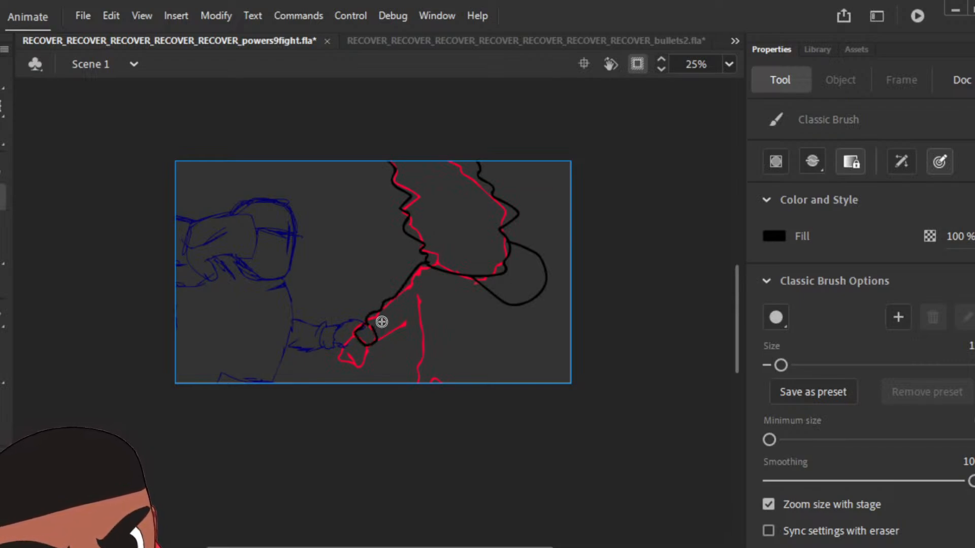
mouse_move(378, 339)
mouse_down()
mouse_move(404, 324)
mouse_move(396, 296)
mouse_move(407, 321)
mouse_move(400, 327)
mouse_move(419, 318)
mouse_up()
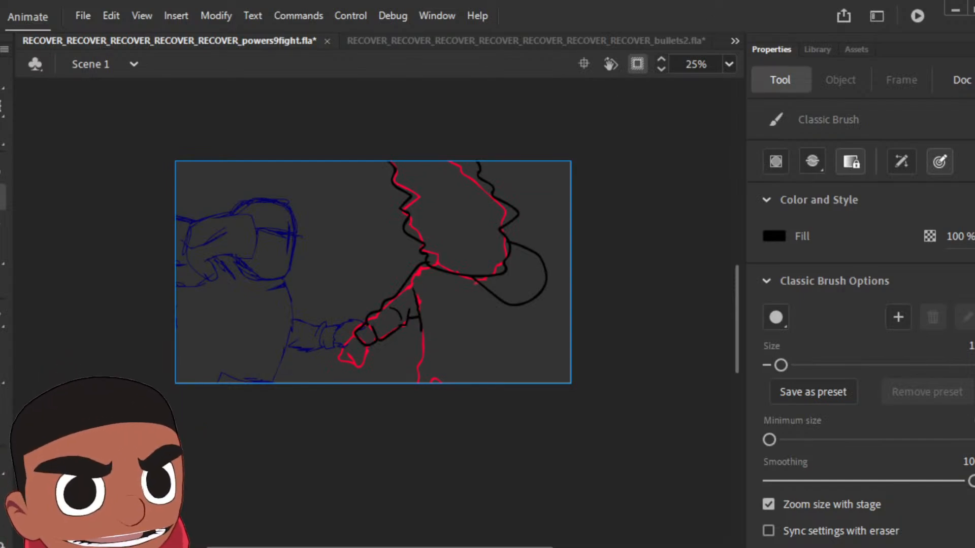
click(637, 64)
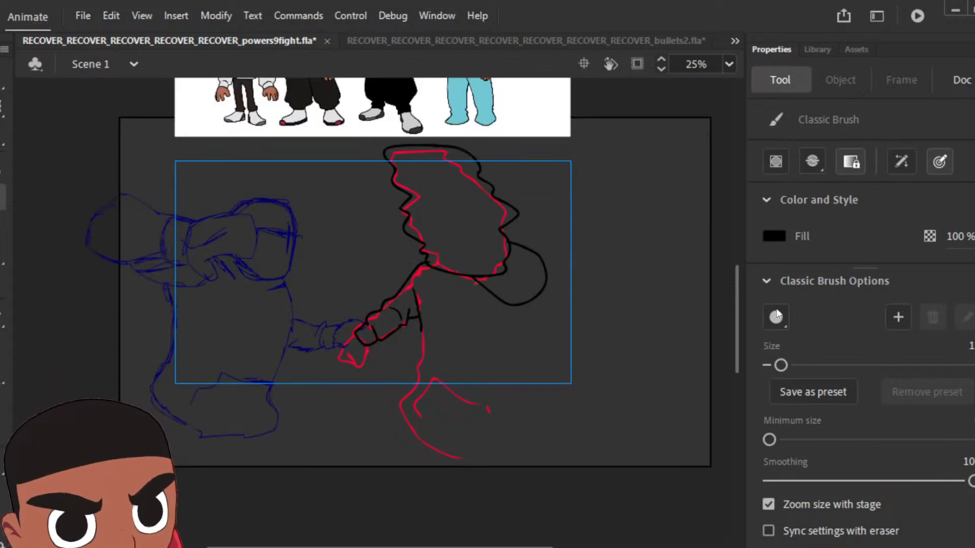
drag(735, 303, 742, 238)
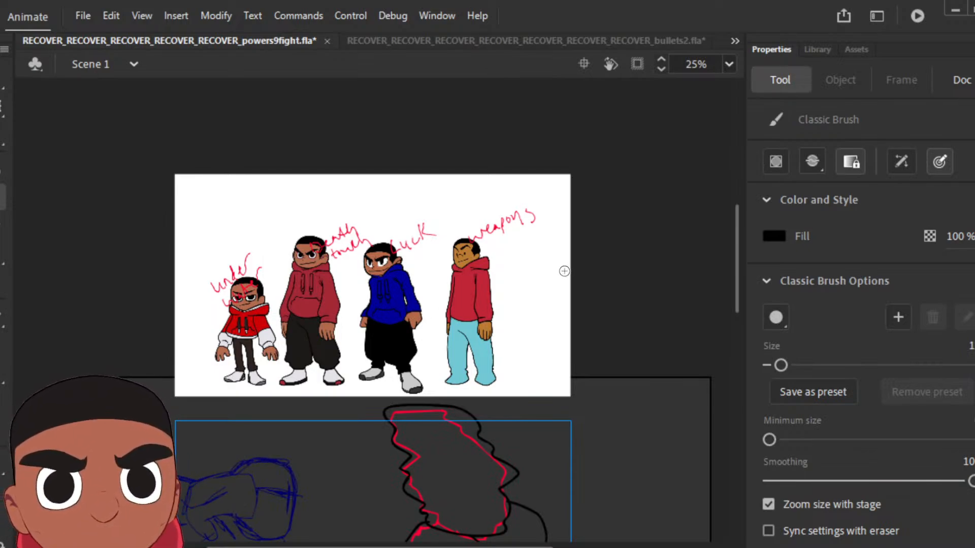
drag(736, 221, 742, 273)
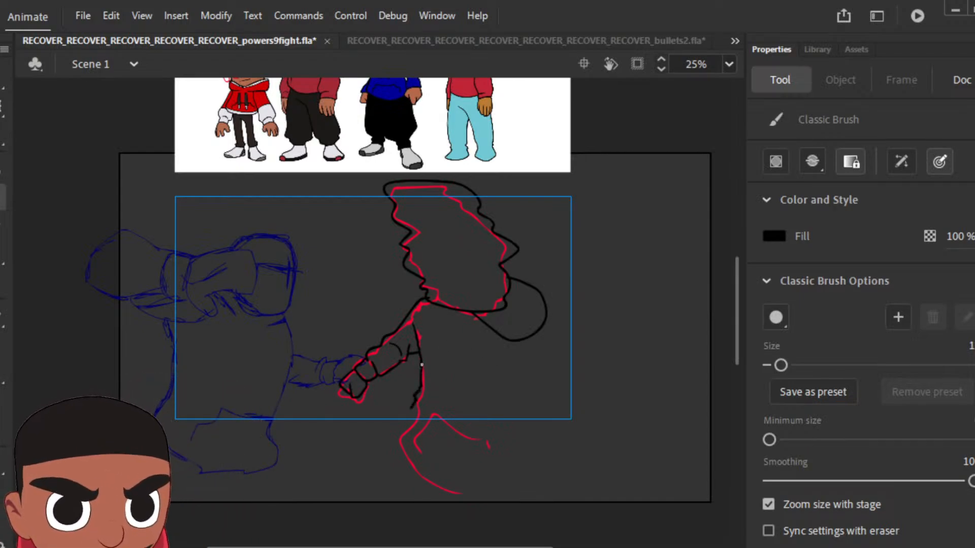
mouse_move(407, 424)
mouse_down()
mouse_move(457, 454)
mouse_move(500, 450)
mouse_up()
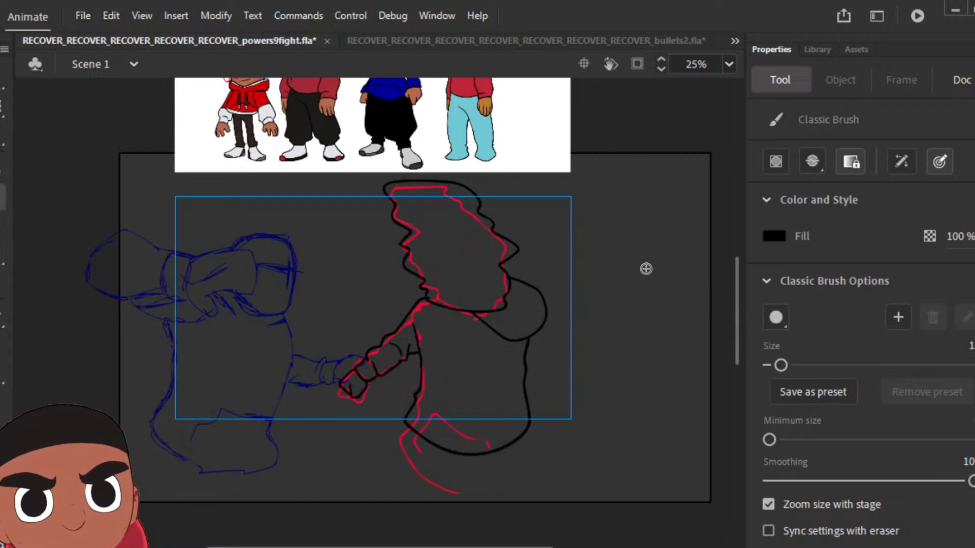
Step: Fill the sleeve, shoulder and torso of the earlier inked reaching pose with the hoodie red using the Paint Bucket
scroll(738, 324, up, 3)
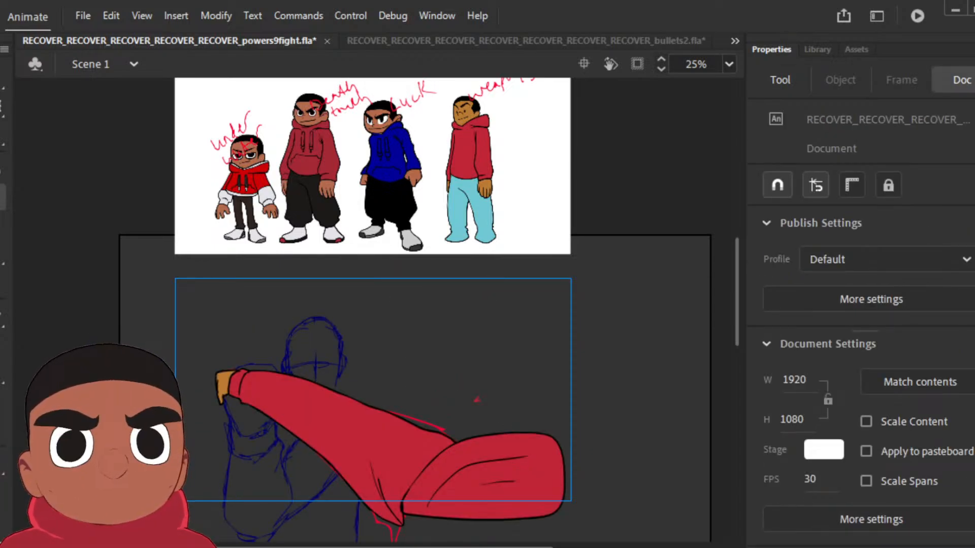
key(.)
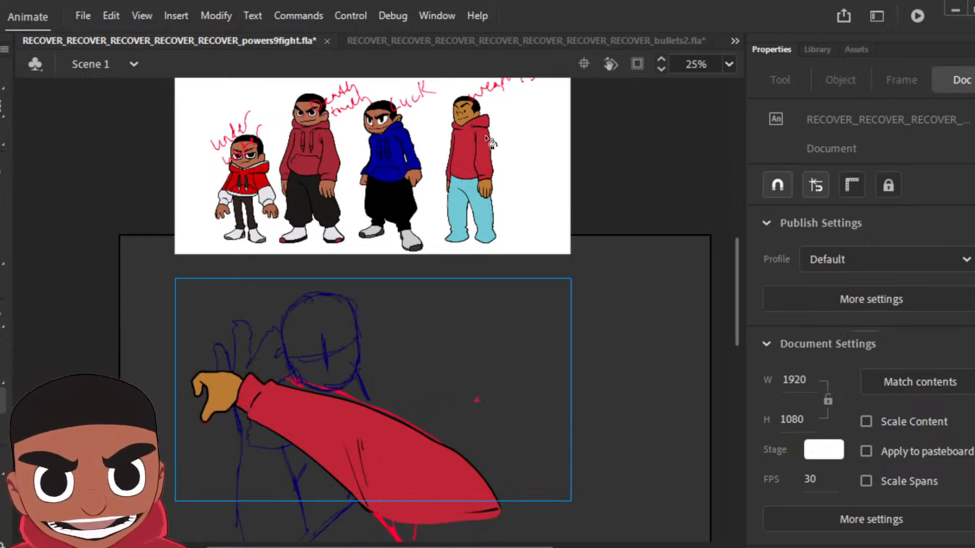
key(k)
key(.)
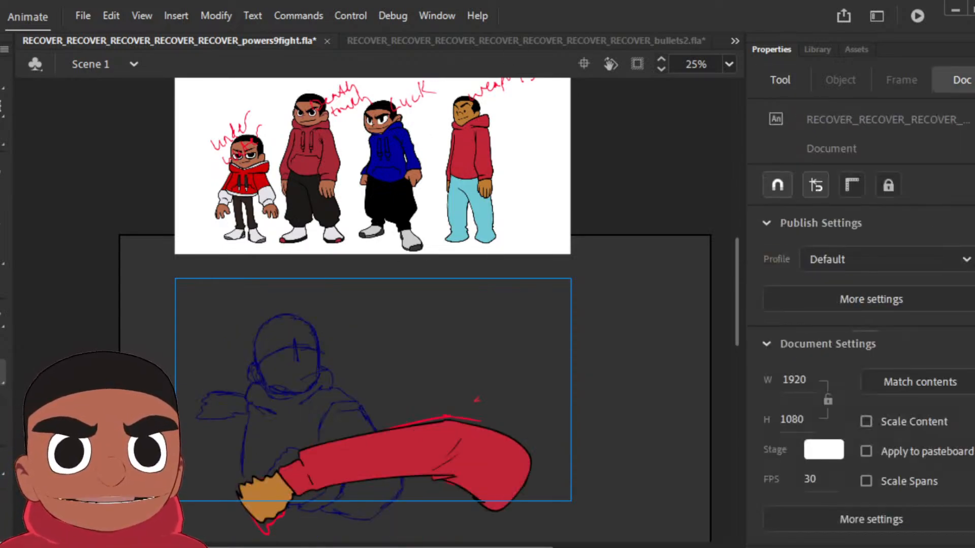
key(.)
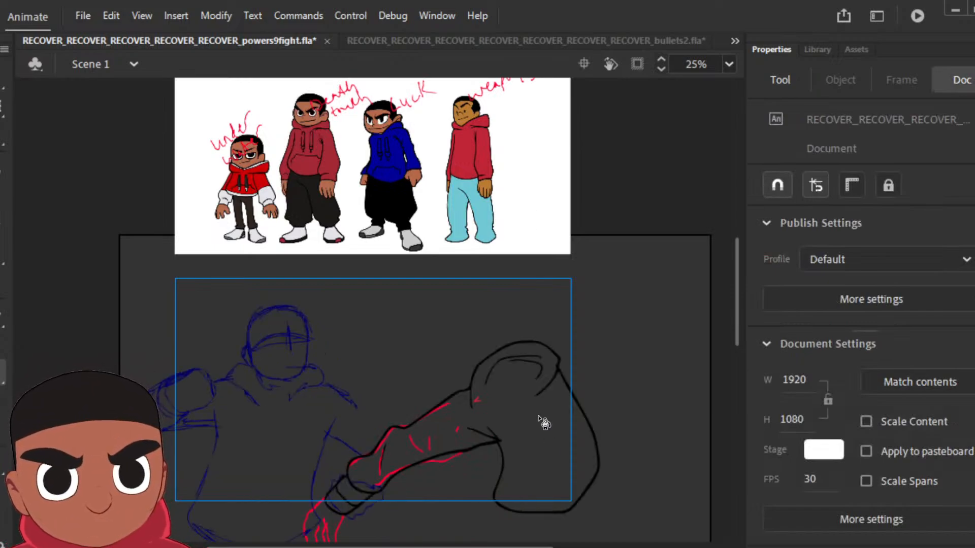
click(510, 415)
click(354, 496)
click(780, 80)
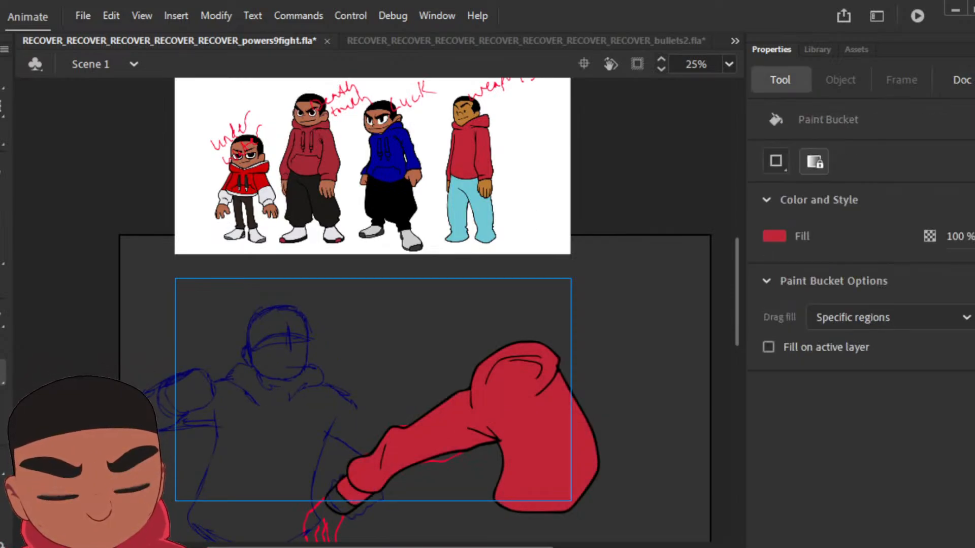
Step: Fill the newly inked pose's hoodie red, and its wavy head shape and fist with brown sampled from the "weapons" character's face
key(.)
key(.)
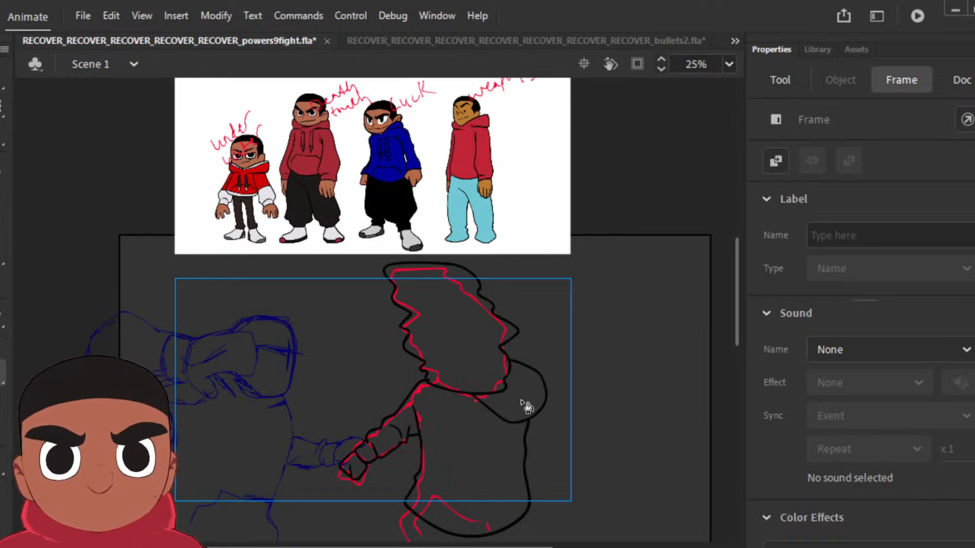
click(502, 435)
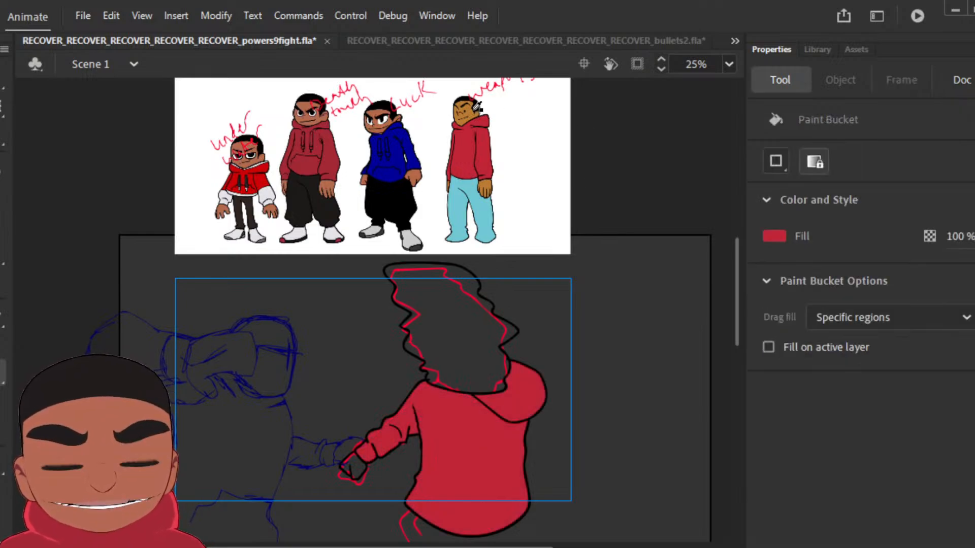
key(i)
click(472, 111)
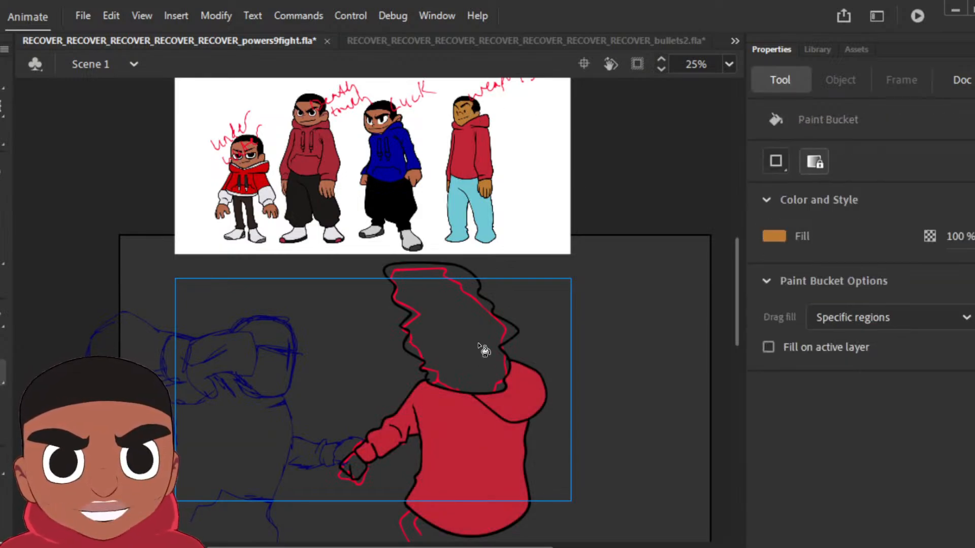
click(472, 364)
click(351, 468)
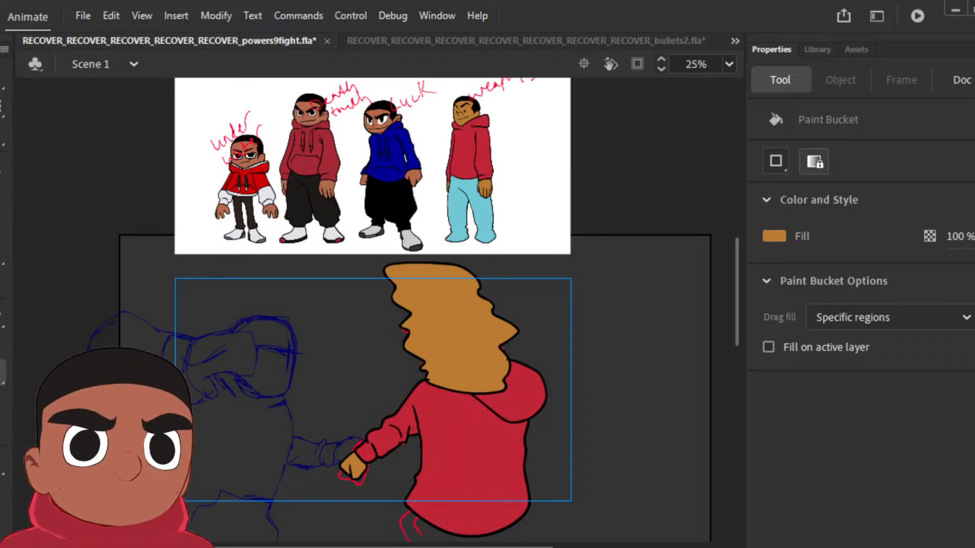
Step: Fill the hand section beyond the cuff on the preceding reaching pose with the same brown
key(Return)
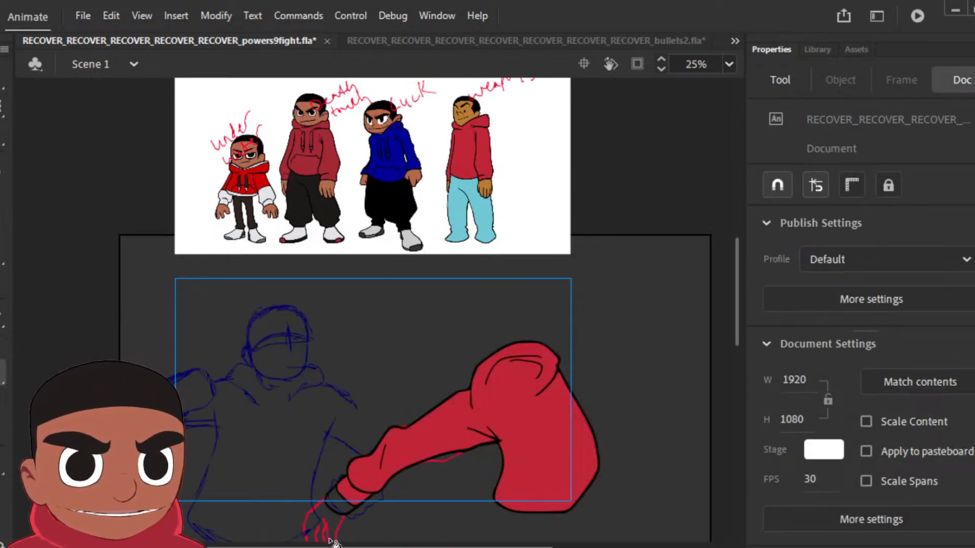
click(344, 509)
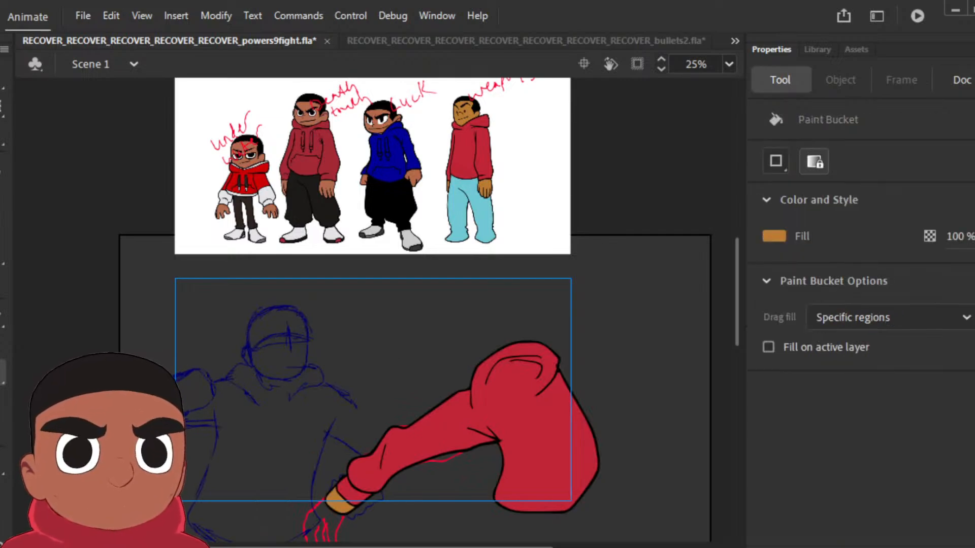
key(Return)
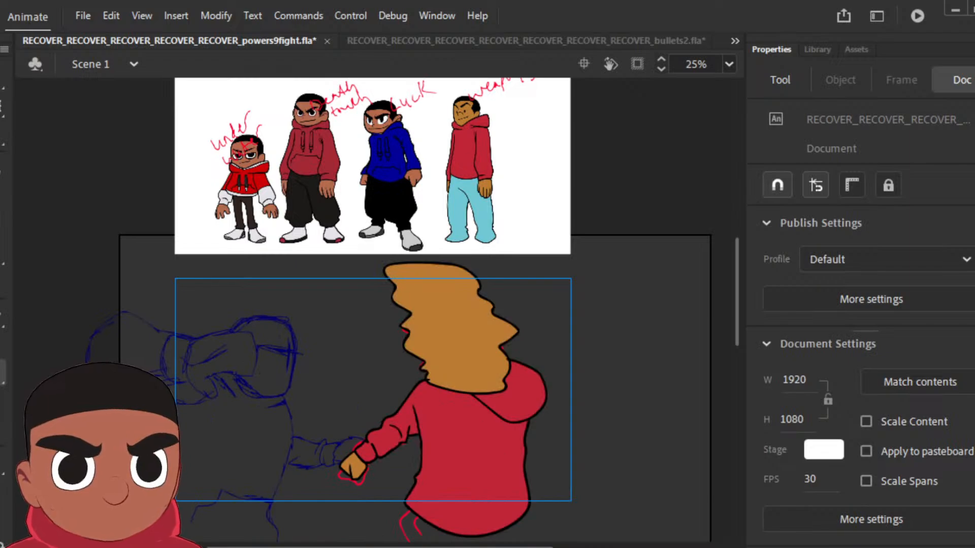
Step: Sample black from the outline as the fill colour and switch to the Classic Brush on the next uninked pose
key(.)
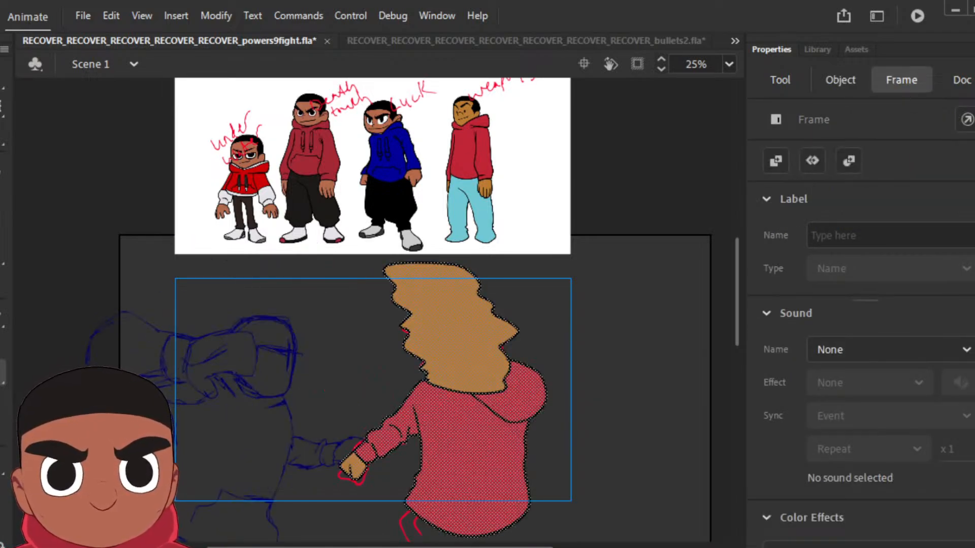
key(Escape)
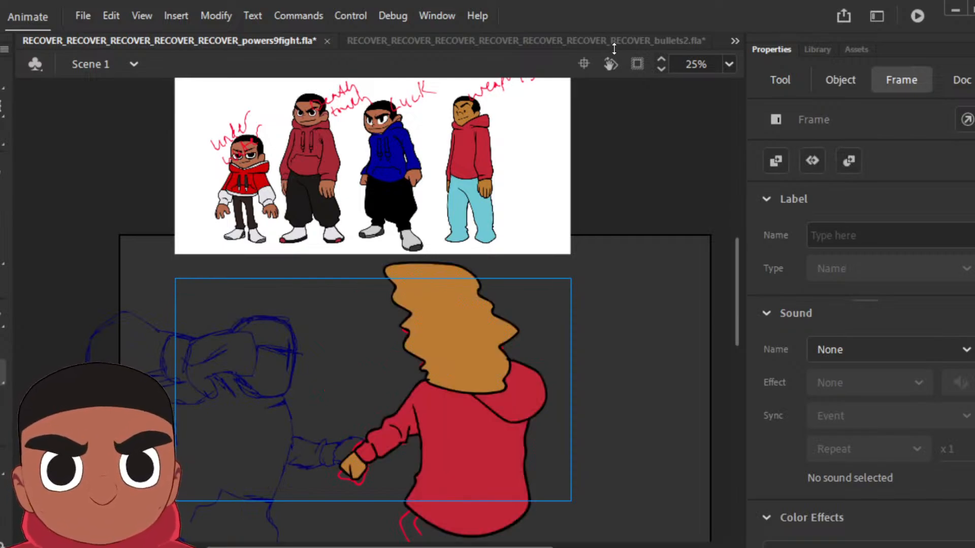
key(i)
click(431, 376)
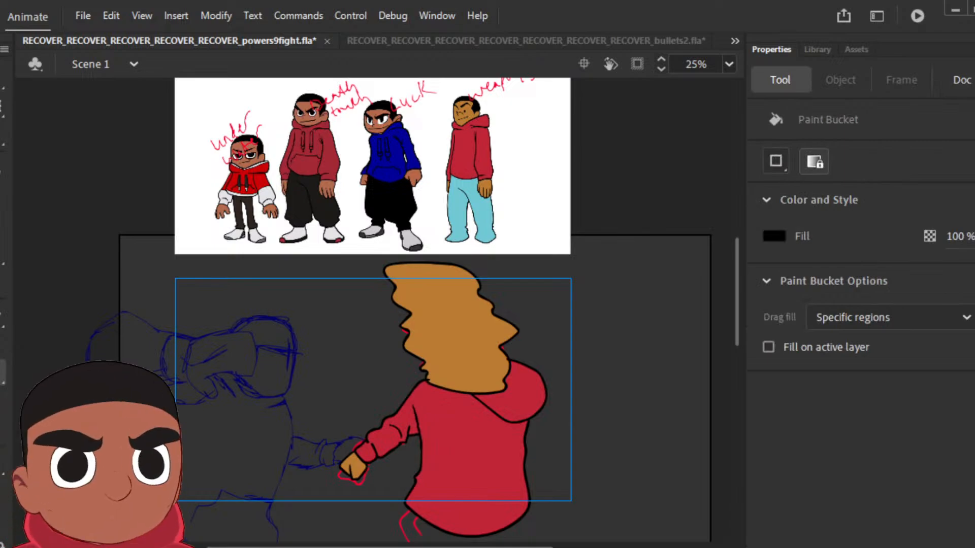
key(.)
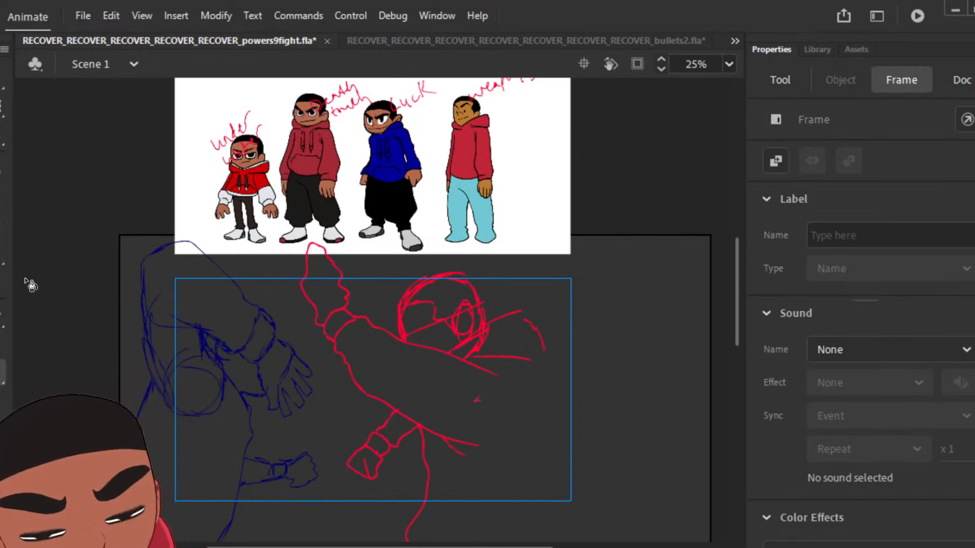
click(1, 204)
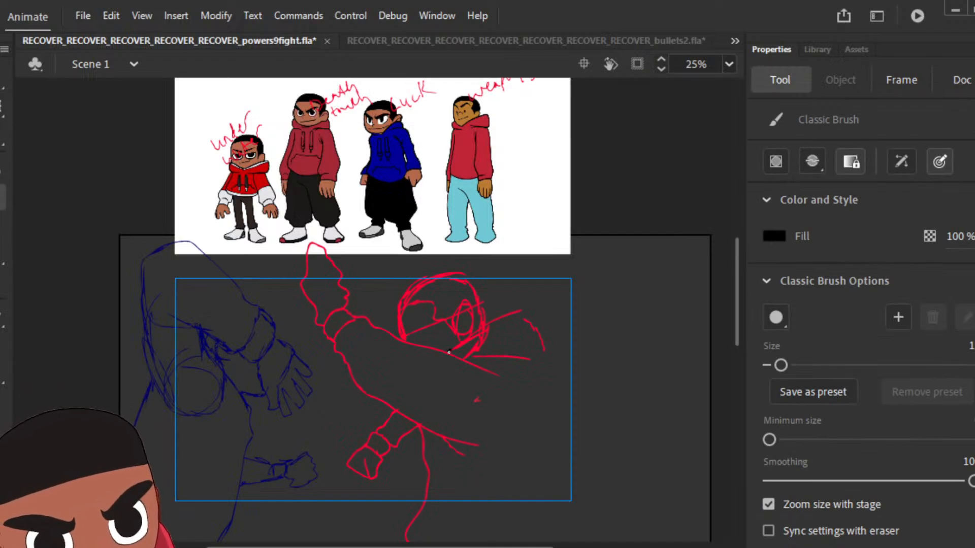
Step: Ink the pointed hood and both edges of the raised arm's sleeve in black over the red sketch
mouse_move(449, 351)
mouse_down()
mouse_move(527, 309)
mouse_move(546, 333)
mouse_move(558, 385)
mouse_move(500, 375)
mouse_up()
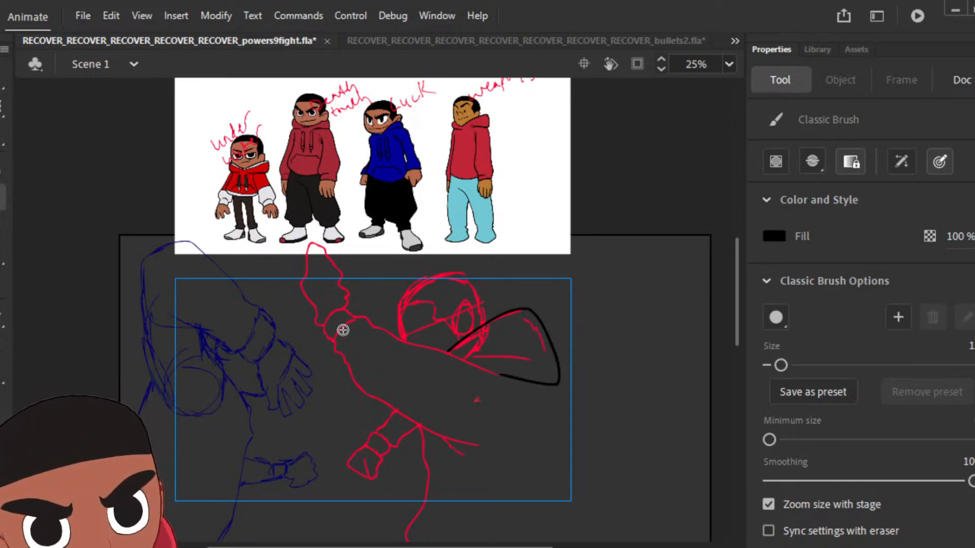
drag(344, 326, 335, 351)
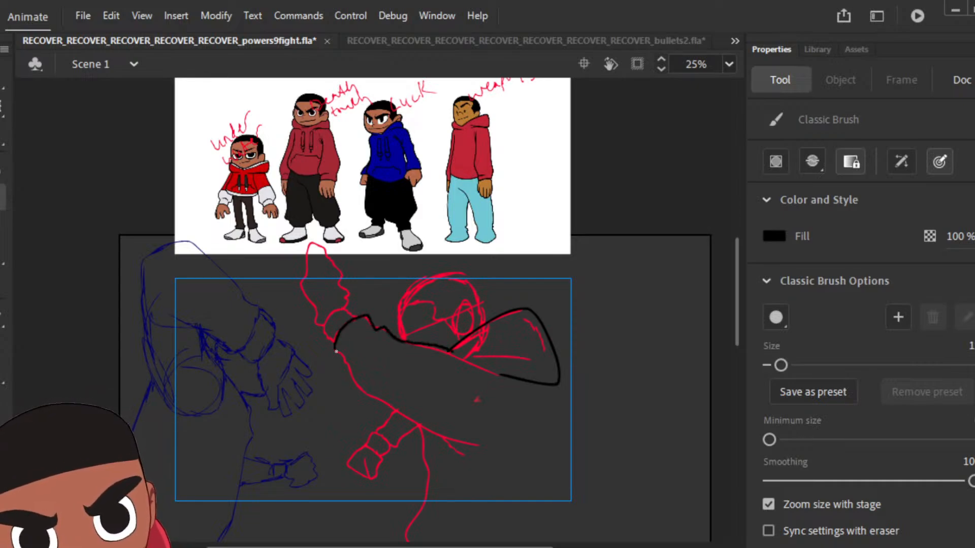
drag(451, 352, 505, 380)
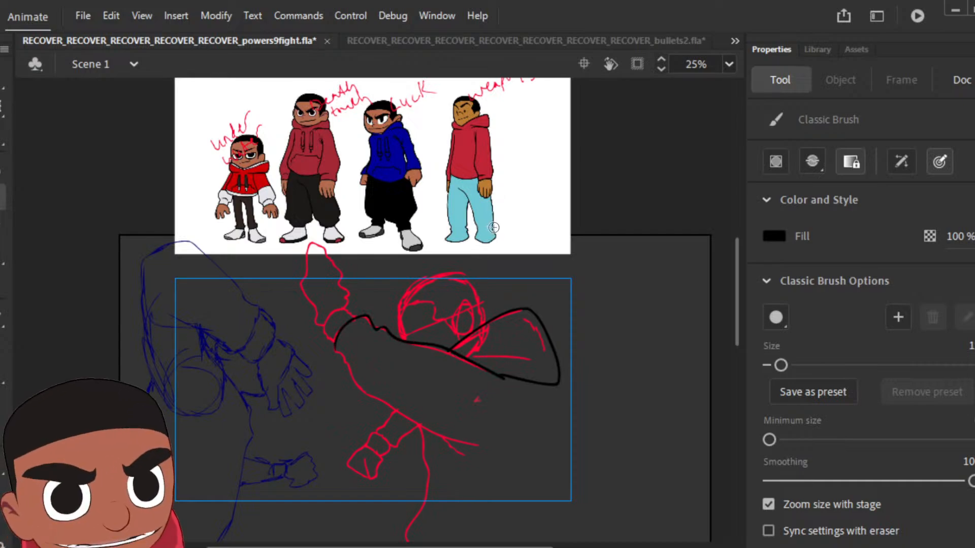
mouse_move(493, 228)
mouse_down()
mouse_move(450, 233)
mouse_move(513, 234)
mouse_move(460, 220)
mouse_move(508, 231)
mouse_move(447, 235)
mouse_move(499, 227)
mouse_up()
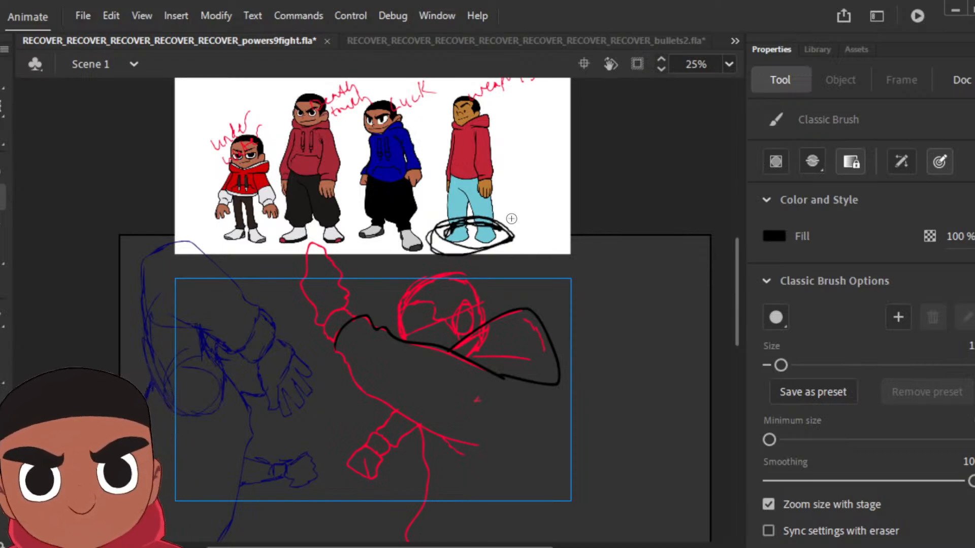
key(ctrl+z)
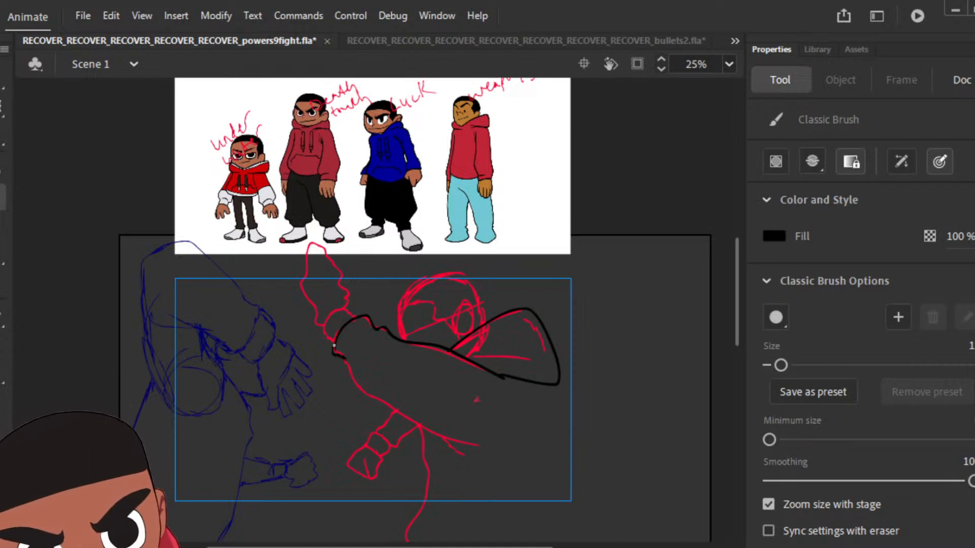
mouse_move(333, 346)
mouse_down()
mouse_move(425, 431)
mouse_move(485, 448)
mouse_up()
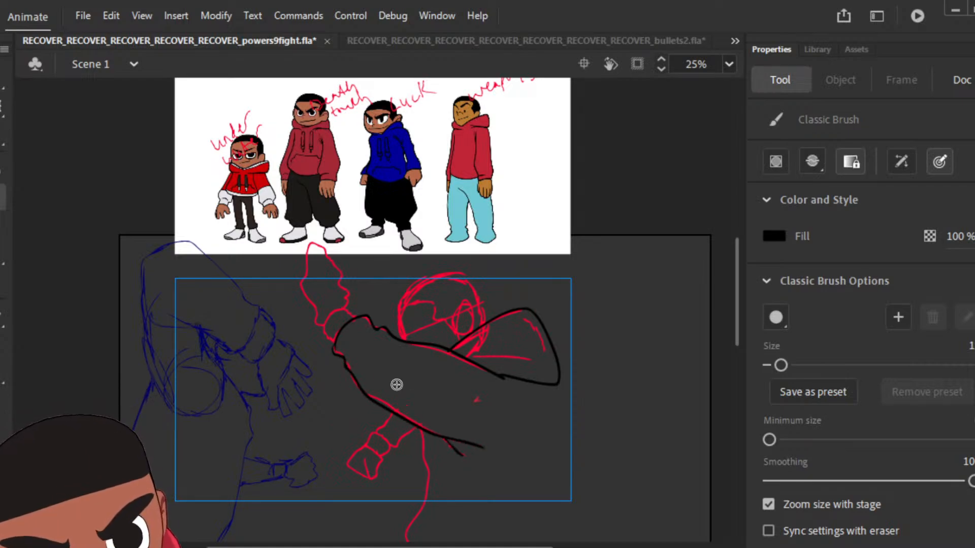
Step: Ink the cuff, wavy raised hand, torso, lower arm with fist and round head outline in black over the red sketch
mouse_move(331, 345)
mouse_down()
mouse_move(323, 336)
mouse_move(329, 314)
mouse_up()
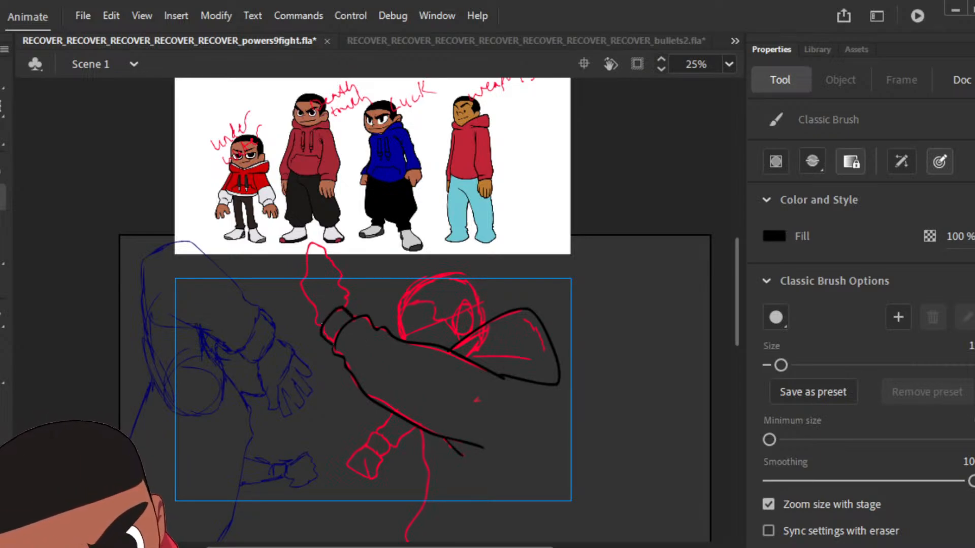
mouse_move(304, 262)
mouse_down()
mouse_move(325, 236)
mouse_move(341, 265)
mouse_up()
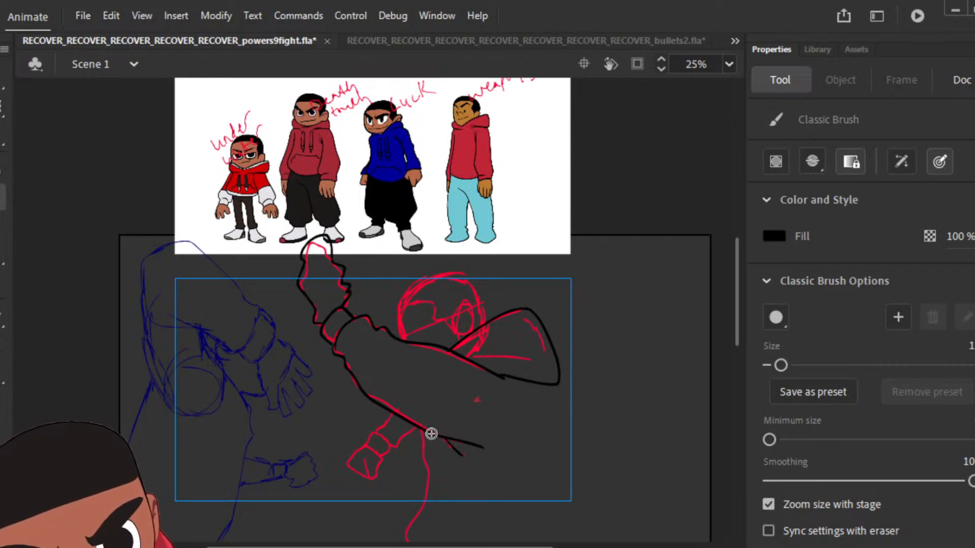
mouse_move(421, 428)
mouse_down()
mouse_move(402, 522)
mouse_move(454, 532)
mouse_up()
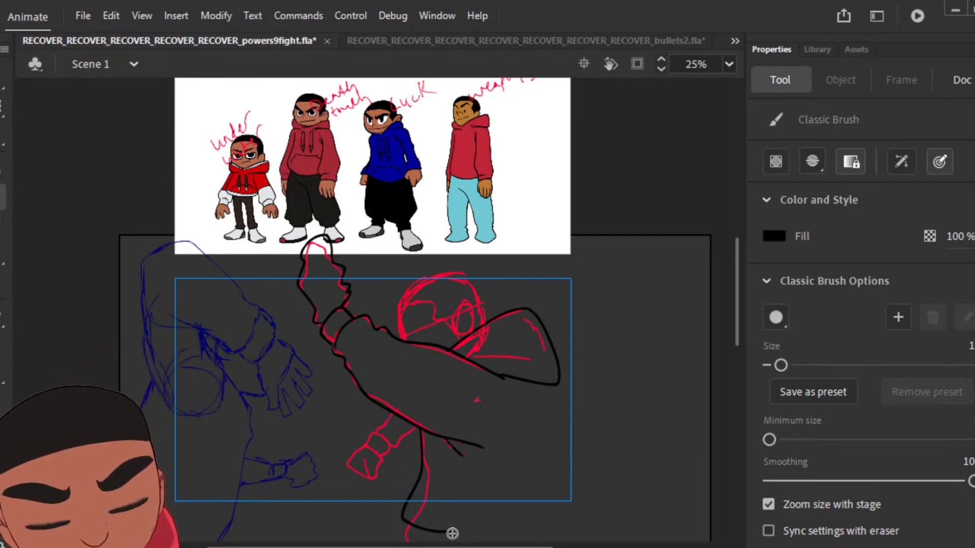
mouse_move(452, 534)
mouse_down()
mouse_move(508, 529)
mouse_move(552, 510)
mouse_move(536, 421)
mouse_up()
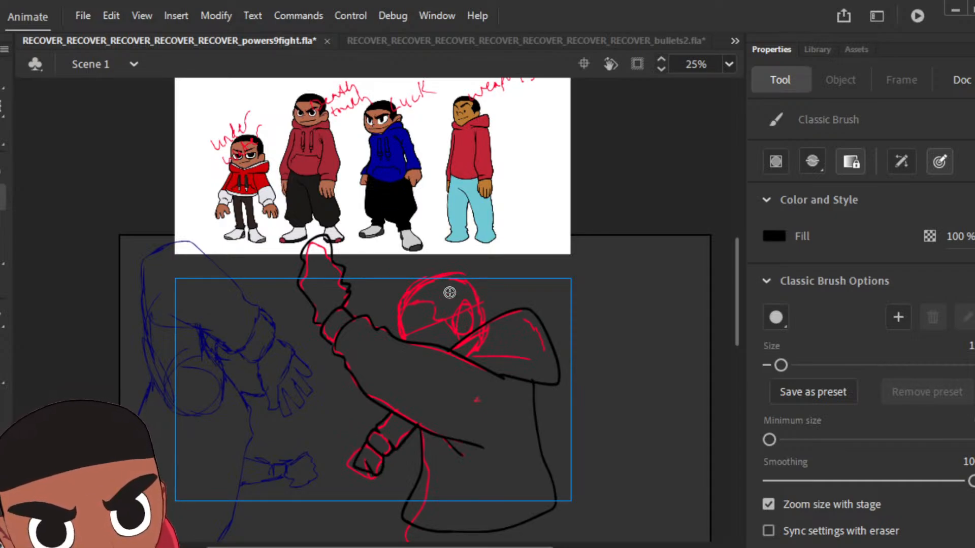
mouse_move(405, 338)
mouse_down()
mouse_move(403, 290)
mouse_move(424, 274)
mouse_up()
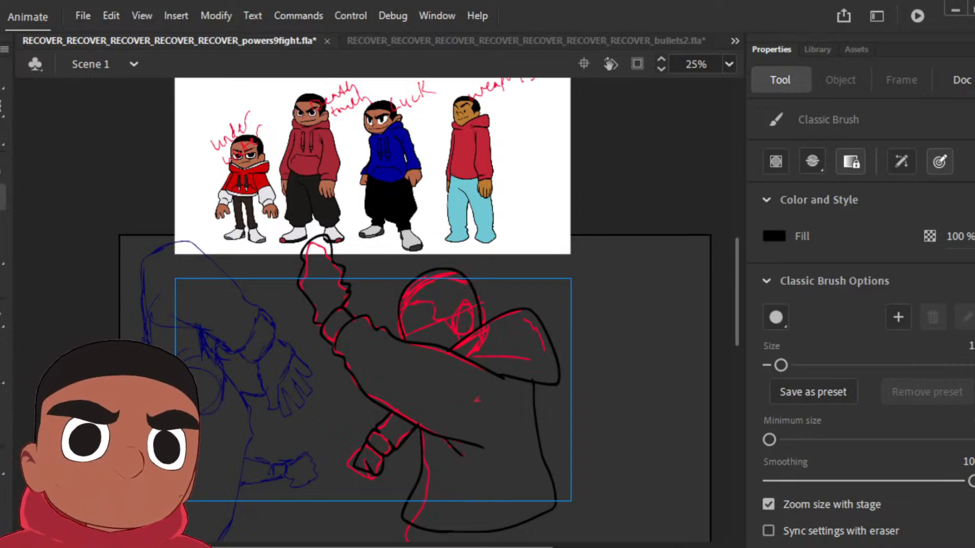
Step: Delete the carried-over black ink from the next pose's frame and play through the neighbouring poses, returning to its bare red sketch
key(Return)
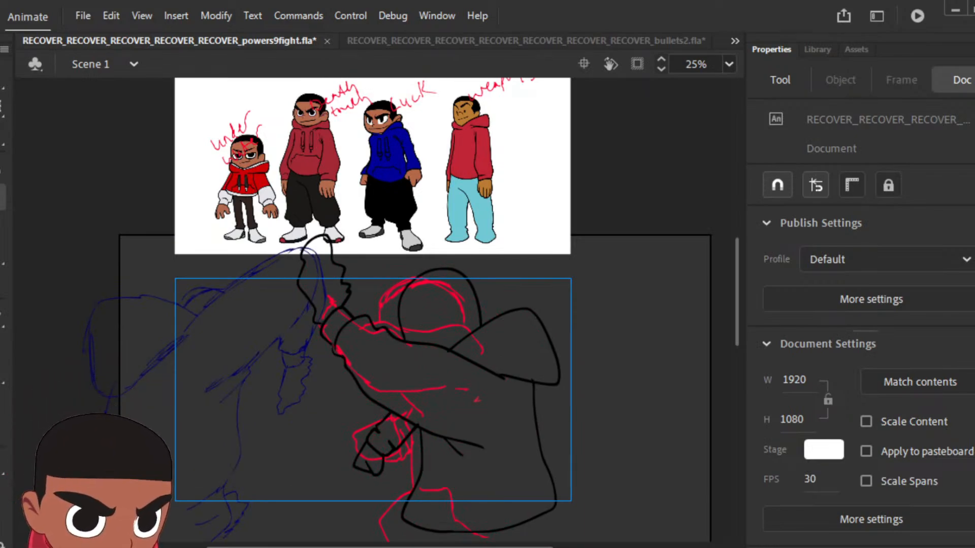
key(Delete)
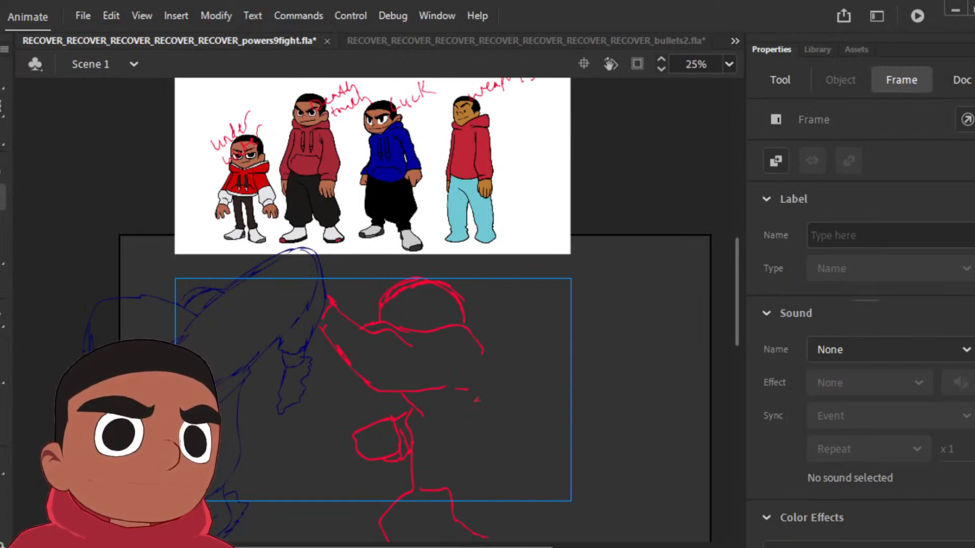
key(ctrl+a)
key(Escape)
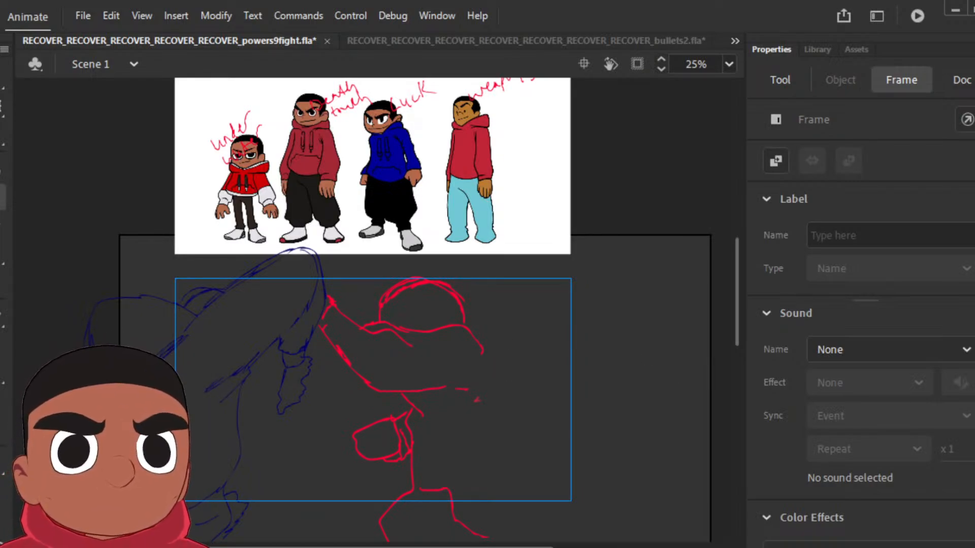
key(Return)
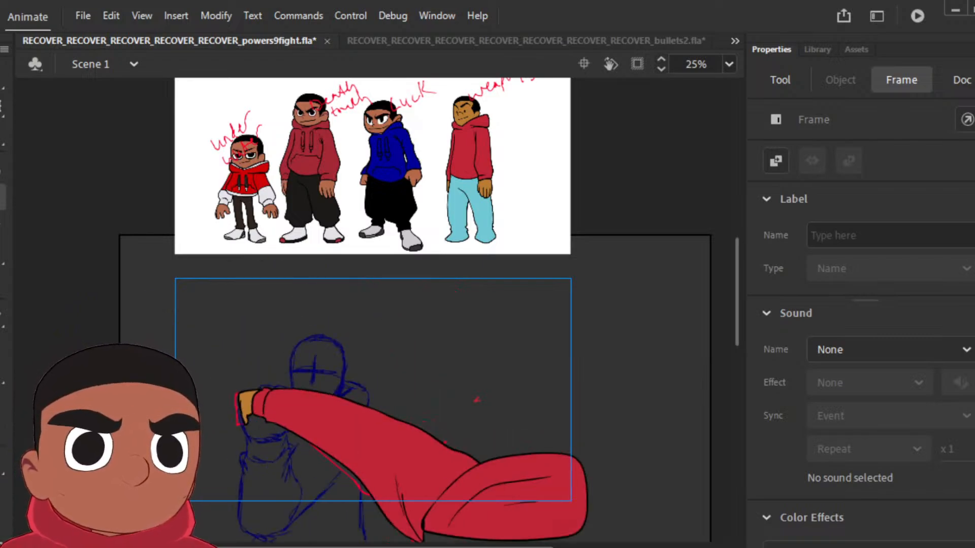
key(Return)
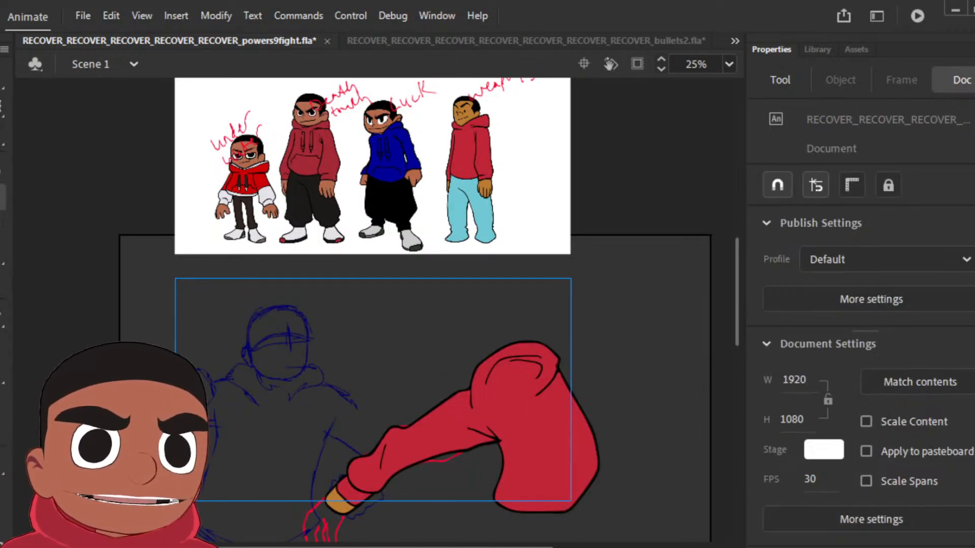
key(Return)
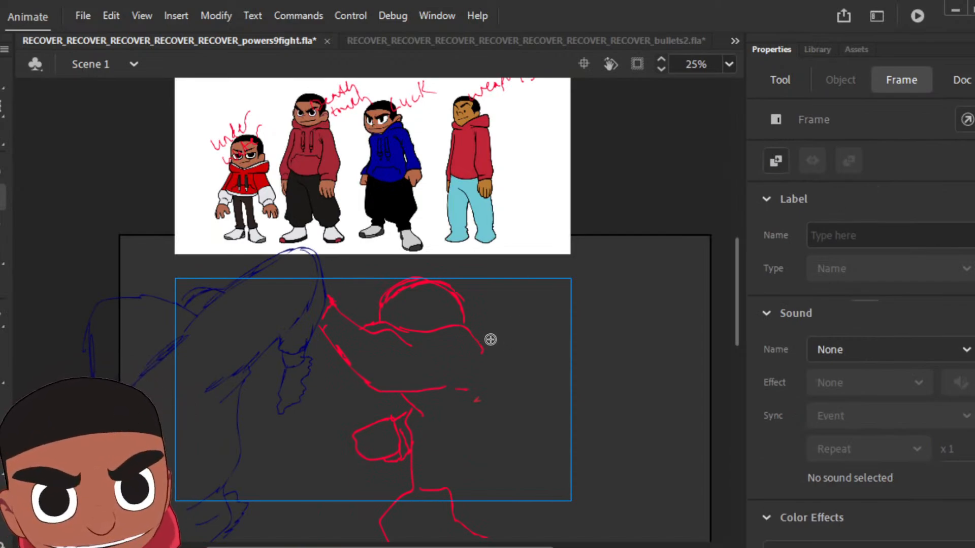
Step: Ink the raised sleeve, shoulder line, torso, hood and lowered fist in black with the Classic Brush over this pose's red sketch
key(b)
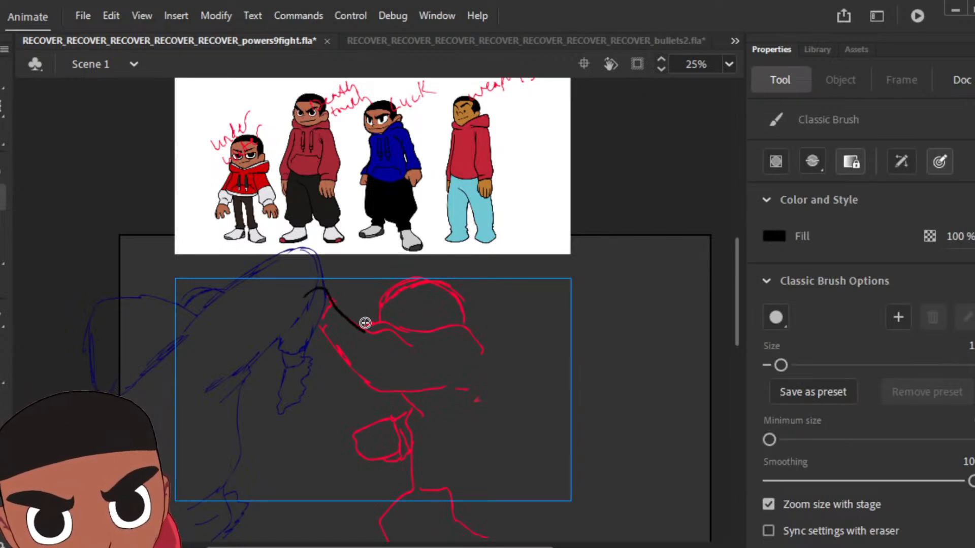
mouse_move(363, 323)
mouse_down()
mouse_move(391, 338)
mouse_move(381, 340)
mouse_move(388, 347)
mouse_move(409, 330)
mouse_move(485, 351)
mouse_up()
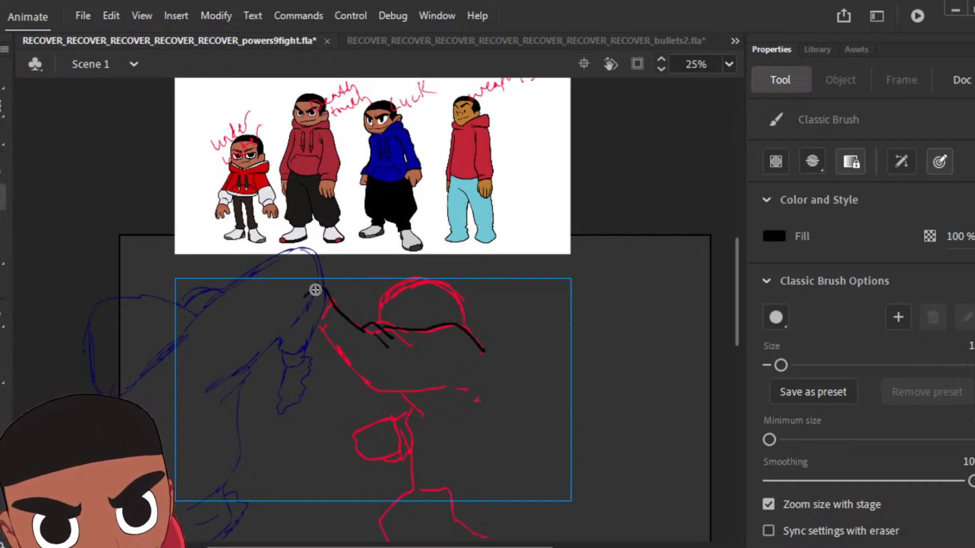
mouse_move(309, 294)
mouse_down()
mouse_move(298, 312)
mouse_move(314, 328)
mouse_move(327, 314)
mouse_move(313, 335)
mouse_move(368, 393)
mouse_move(461, 396)
mouse_up()
mouse_move(401, 397)
mouse_down()
mouse_move(410, 480)
mouse_move(386, 518)
mouse_move(447, 540)
mouse_move(508, 525)
mouse_up()
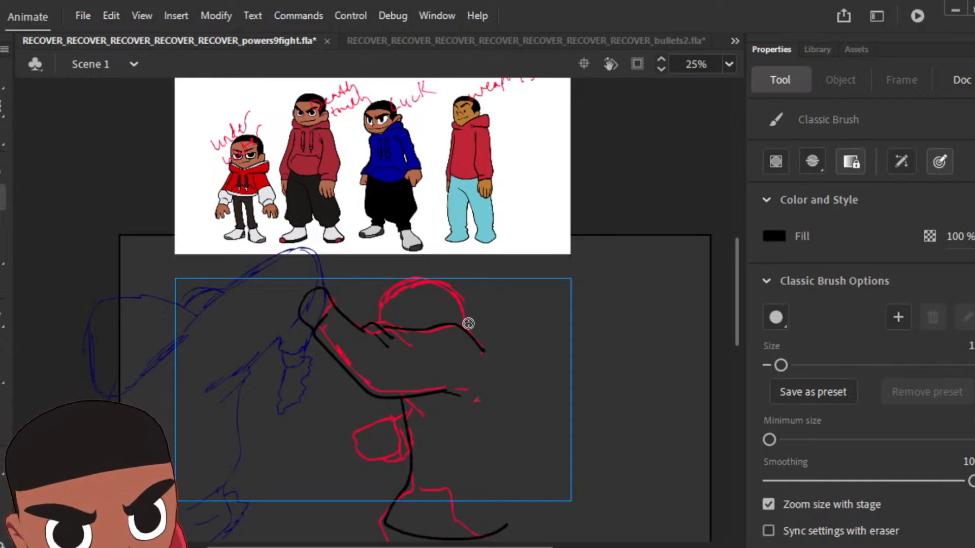
mouse_move(464, 326)
mouse_down()
mouse_move(510, 319)
mouse_move(521, 340)
mouse_move(520, 378)
mouse_move(511, 401)
mouse_move(499, 398)
mouse_move(527, 516)
mouse_up()
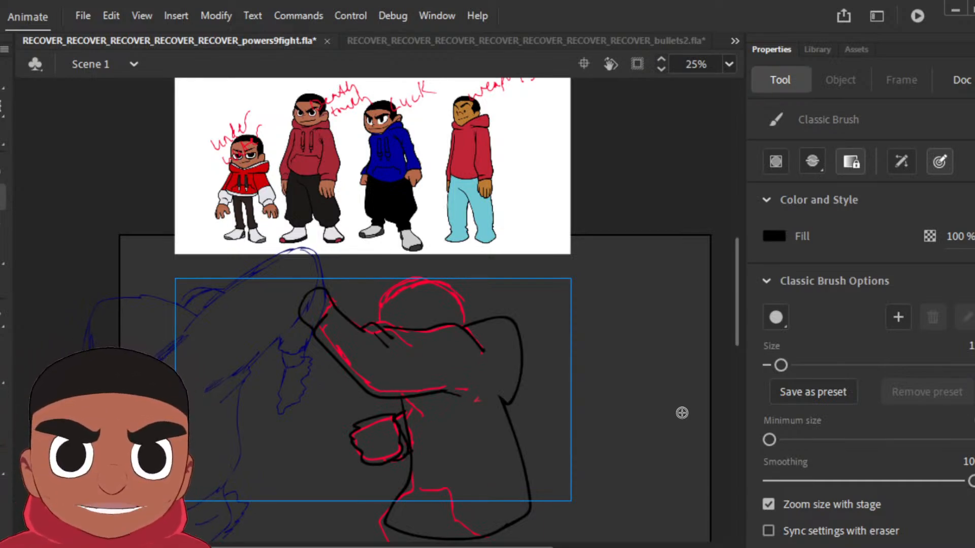
Step: Ink the head with its hairline and ear above the raised arm, and fill the hair black
mouse_move(383, 328)
mouse_down()
mouse_move(387, 288)
mouse_move(421, 277)
mouse_move(446, 289)
mouse_move(453, 315)
mouse_up()
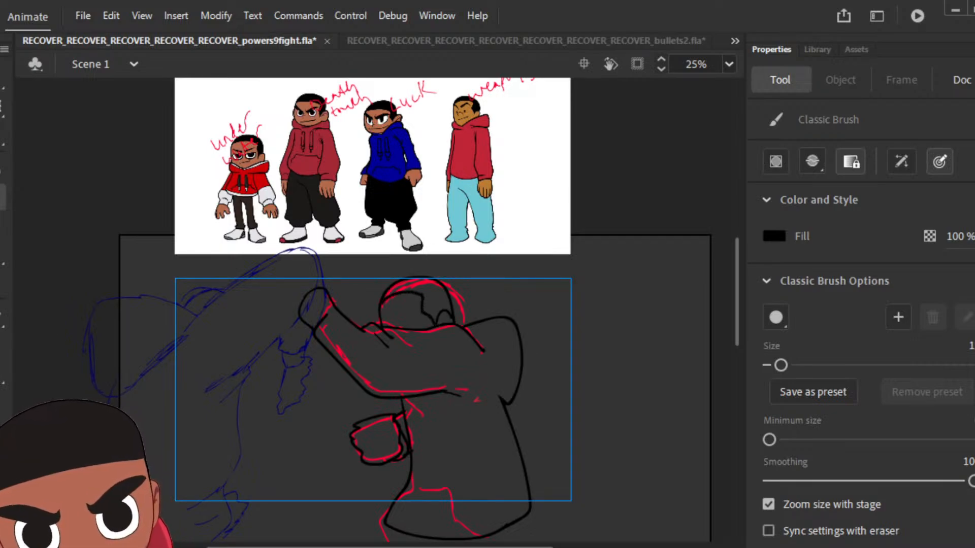
key(k)
click(449, 304)
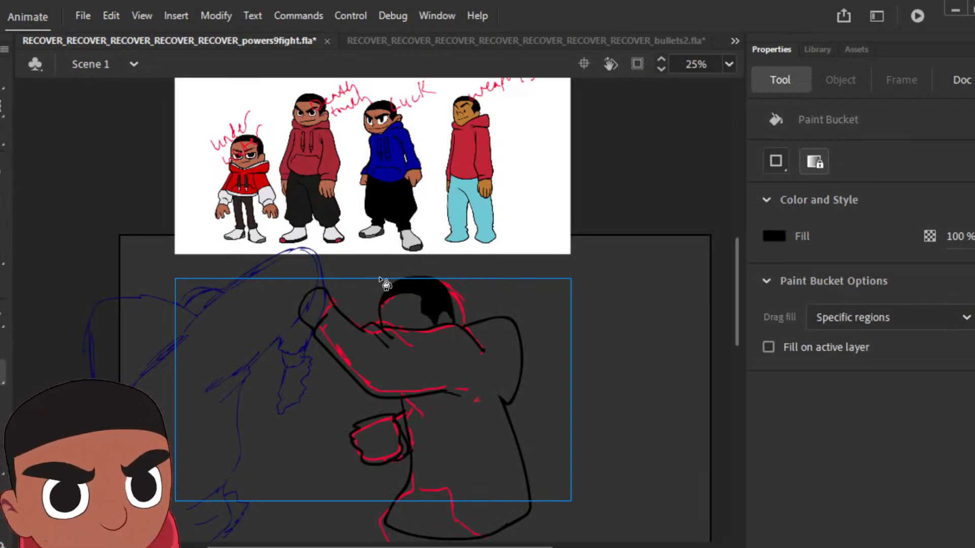
Step: Sample red from the "weapons" character's hoodie and fill the newly inked pose's hoodie with it
key(i)
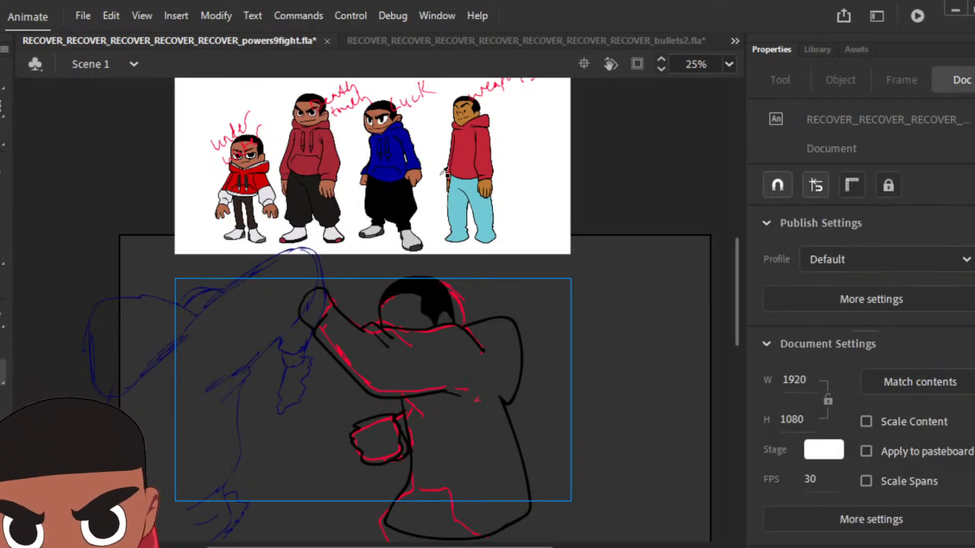
click(467, 146)
click(465, 375)
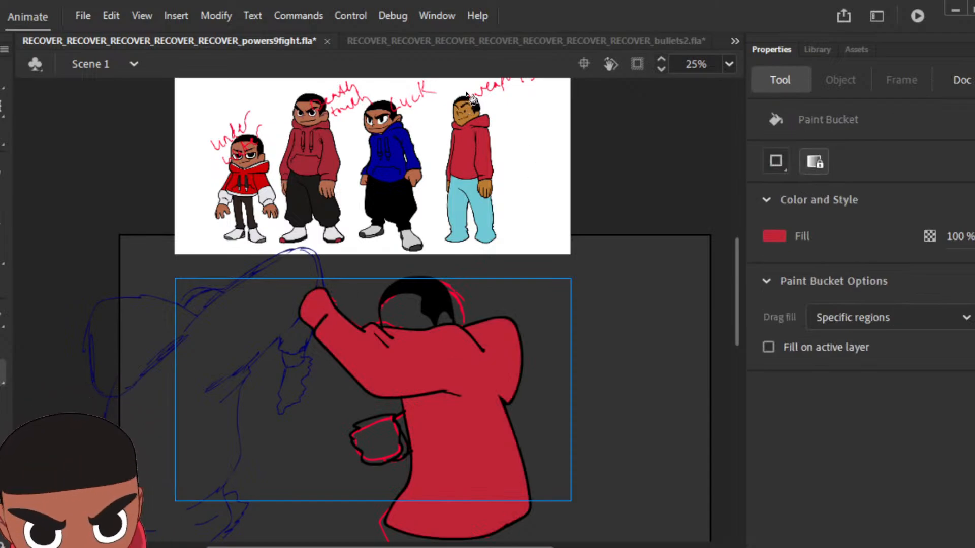
Step: Fill the face, ear and fist with brown sampled from the "weapons" character's face, and the small cuff beside the fist with hoodie red
key(i)
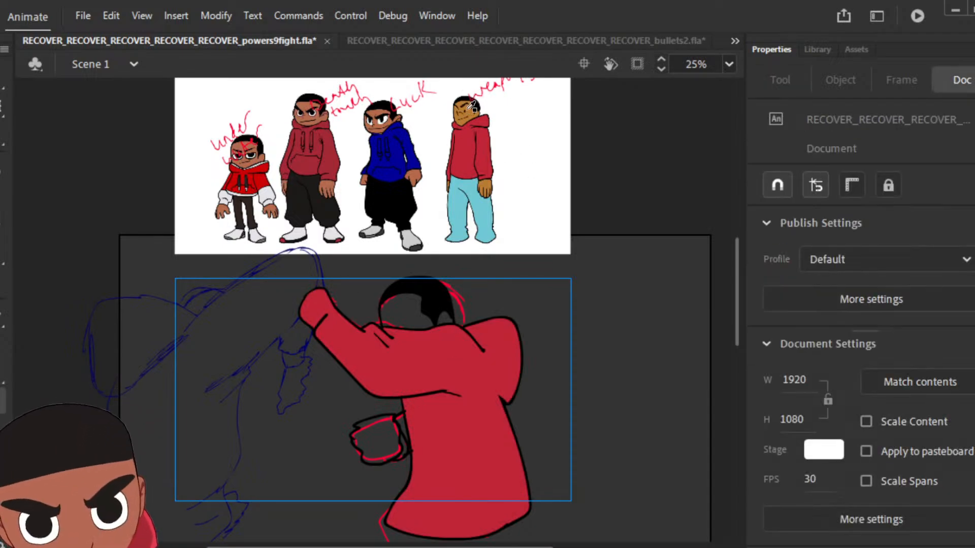
click(472, 106)
click(414, 307)
click(446, 319)
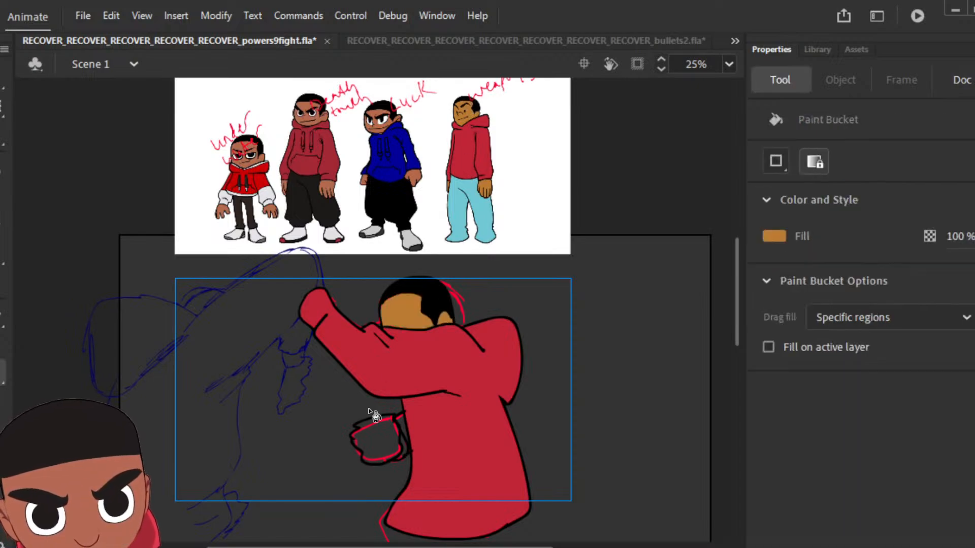
click(386, 440)
key(i)
click(421, 422)
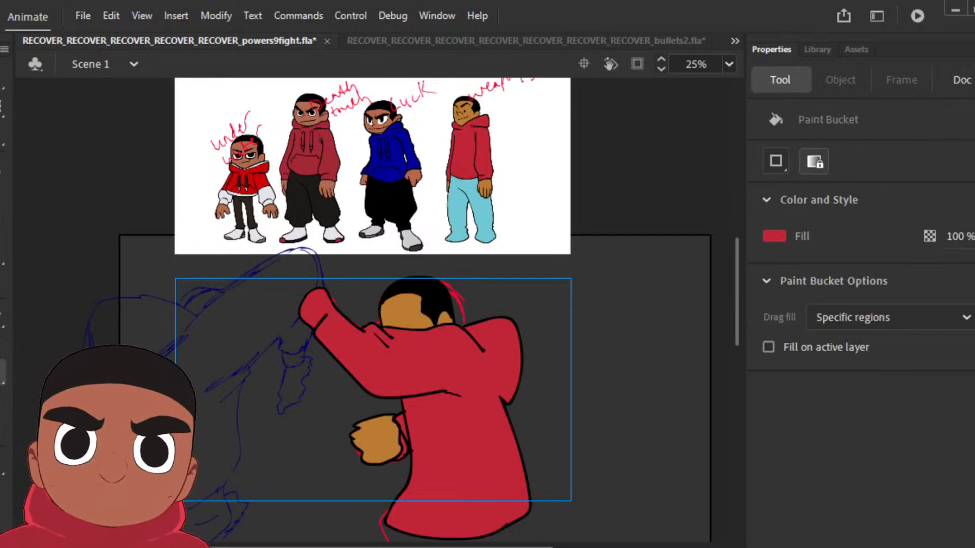
Step: Return to the inked but uncoloured pose with the raised wavy hand and fill its lower sleeve, cuff and hood red
key(comma)
key(comma)
key(comma)
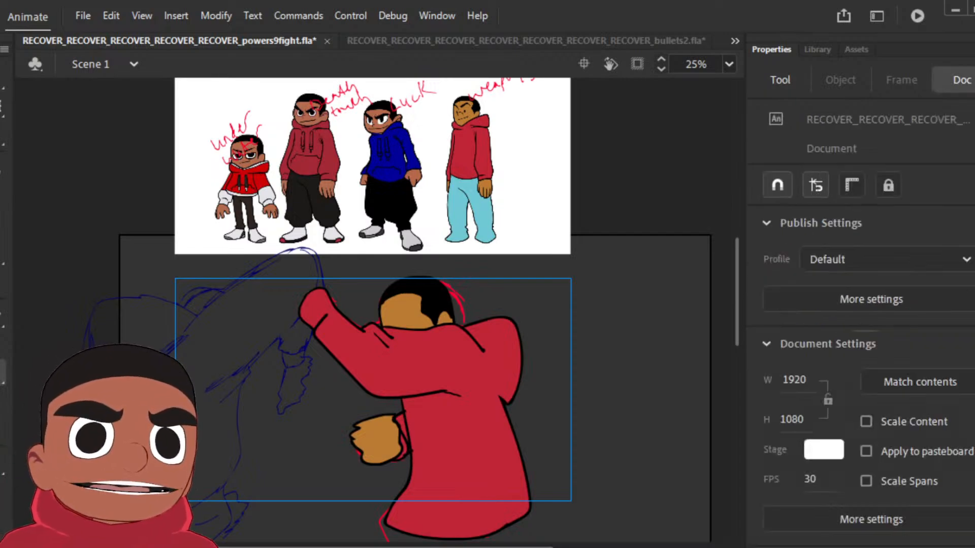
key(period)
key(period)
key(period)
key(period)
key(period)
key(period)
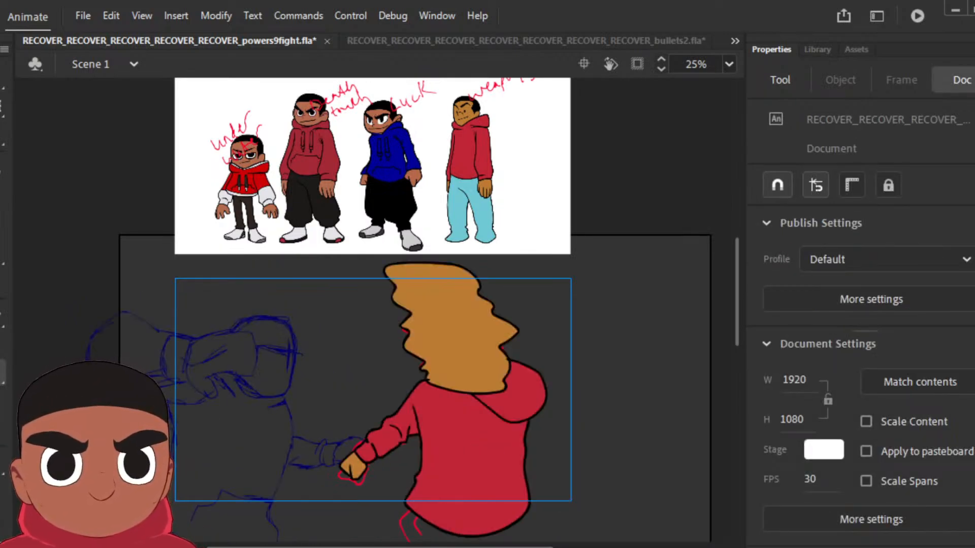
key(comma)
key(period)
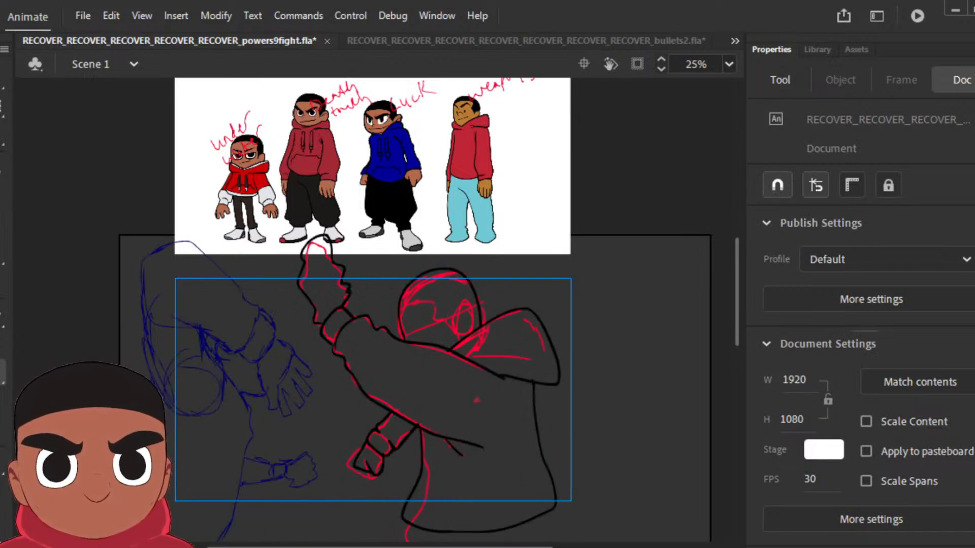
key(k)
click(369, 462)
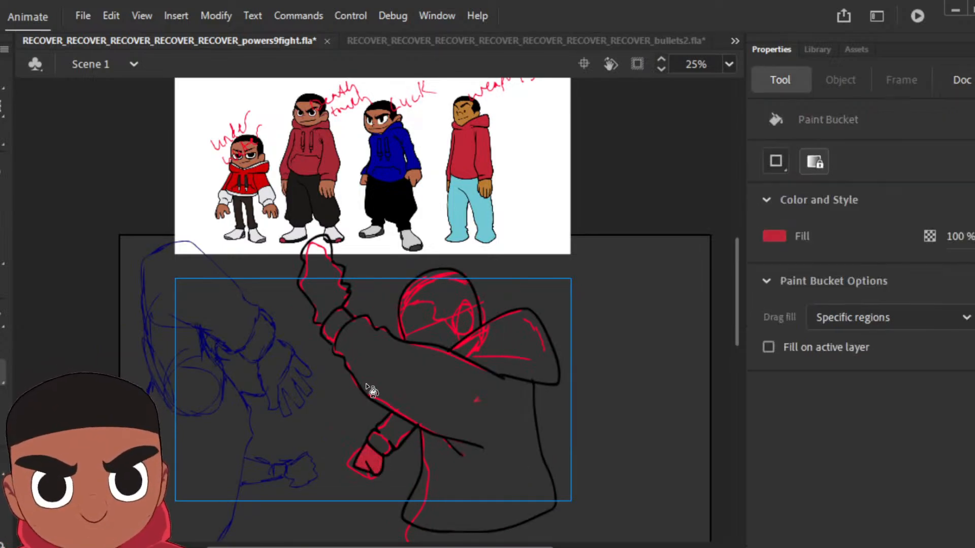
key(ctrl+z)
click(403, 428)
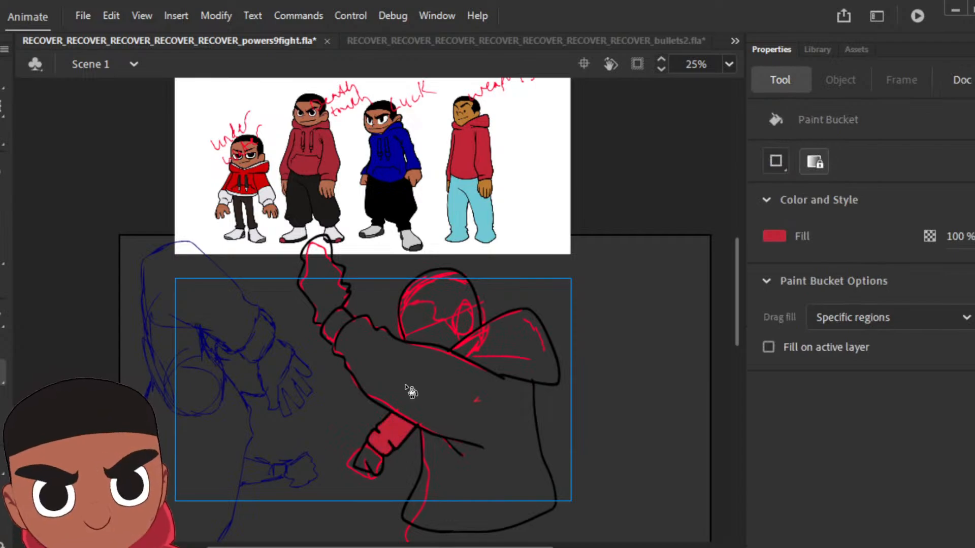
click(513, 356)
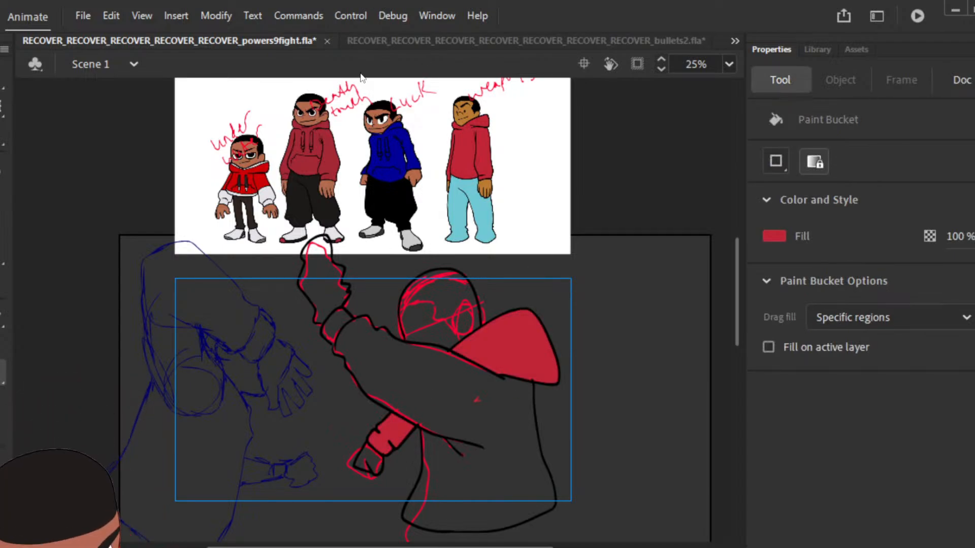
Step: Sample black from the outline, ink the jagged hairline and ear inside the head, and fill the hair black
key(i)
click(356, 289)
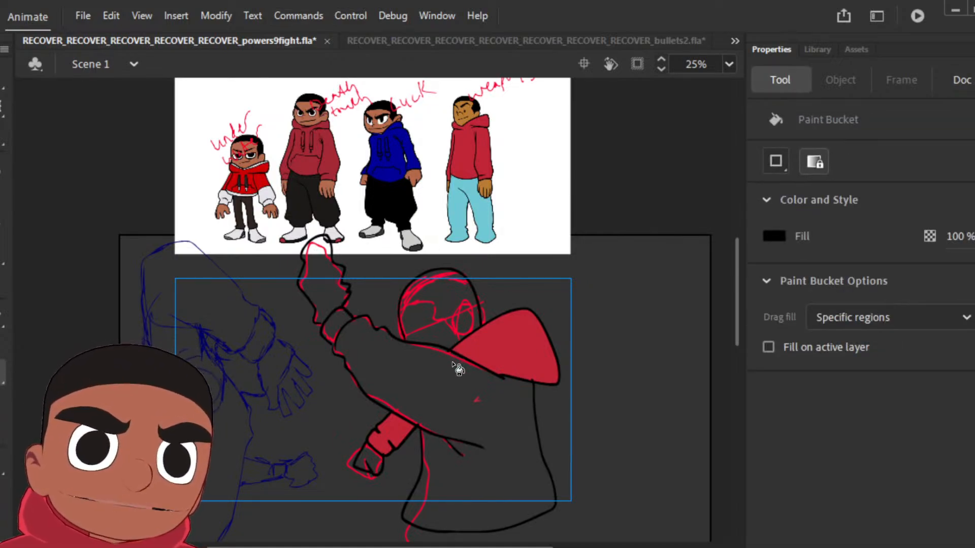
key(z)
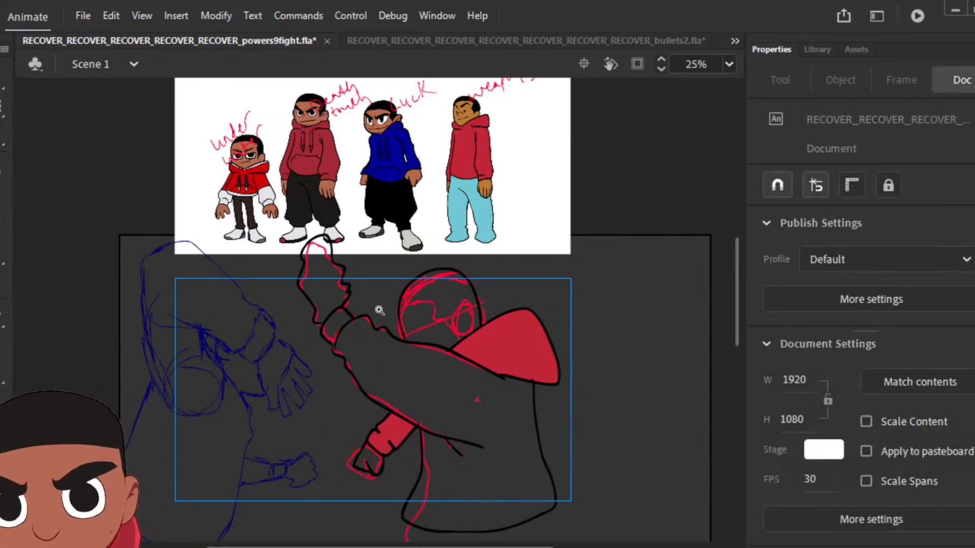
click(472, 314)
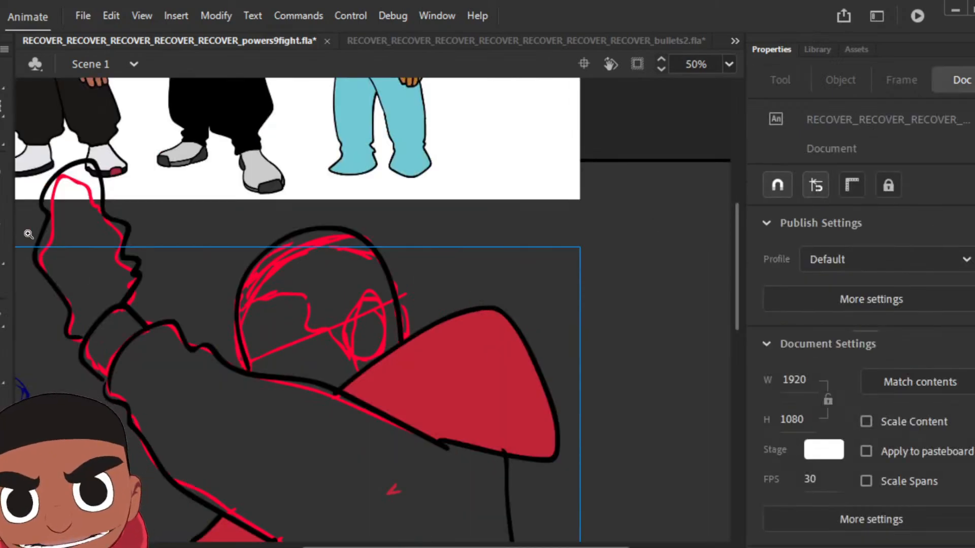
key(b)
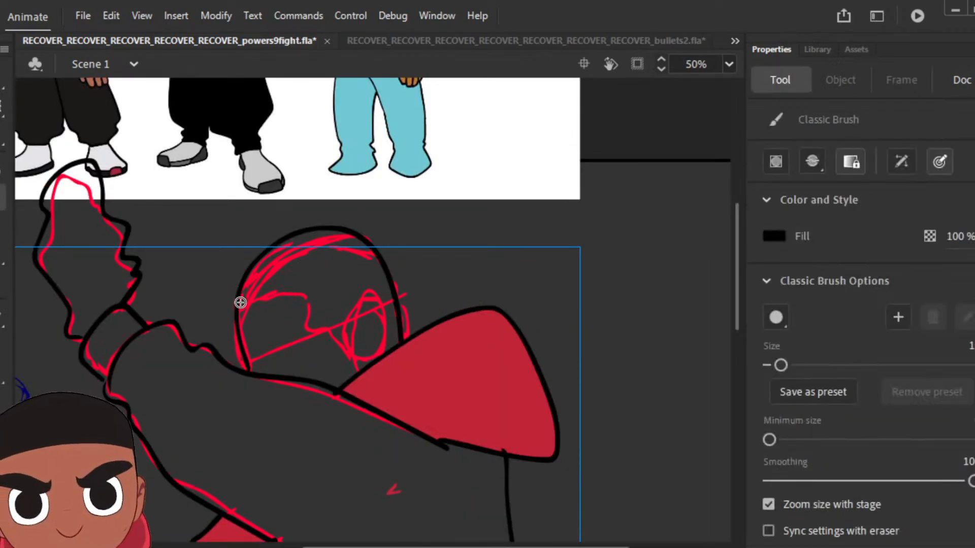
mouse_move(238, 307)
mouse_down()
mouse_move(302, 287)
mouse_move(307, 321)
mouse_move(350, 351)
mouse_move(348, 310)
mouse_move(366, 305)
mouse_move(384, 332)
mouse_move(376, 355)
mouse_up()
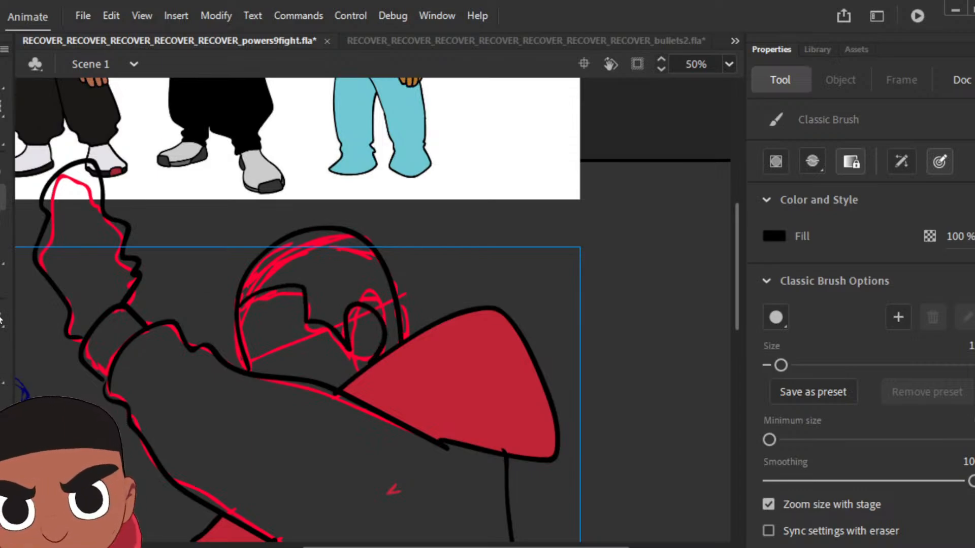
key(k)
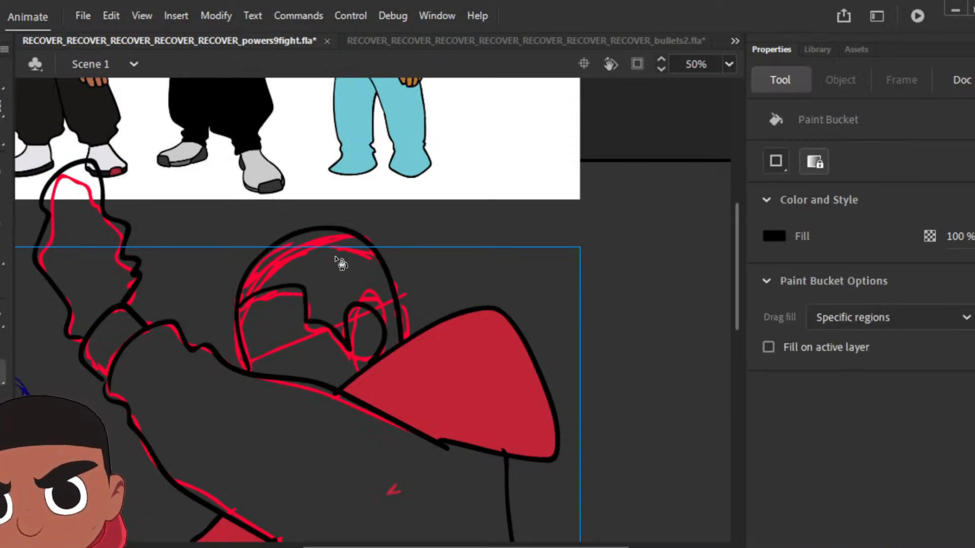
click(349, 289)
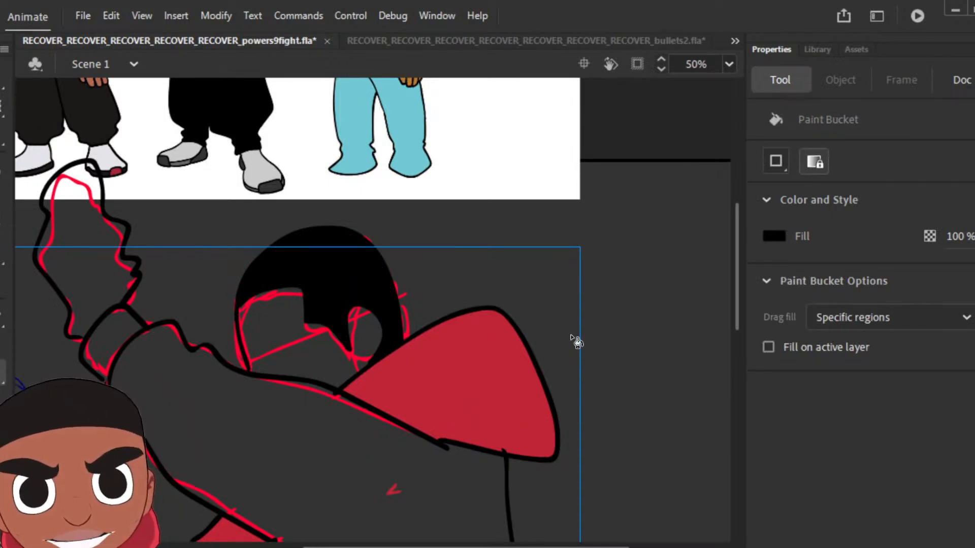
Step: Sample red from the hood and fill the pose's torso, raised sleeve and upper cuff with it
scroll(737, 266, down, 5)
scroll(735, 264, down, 2)
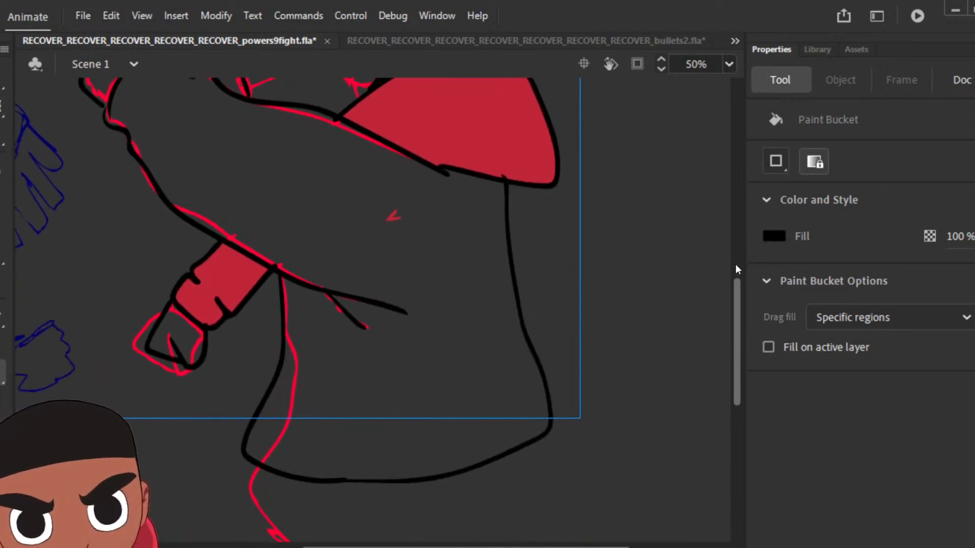
scroll(735, 264, up, 3)
scroll(737, 268, up, 2)
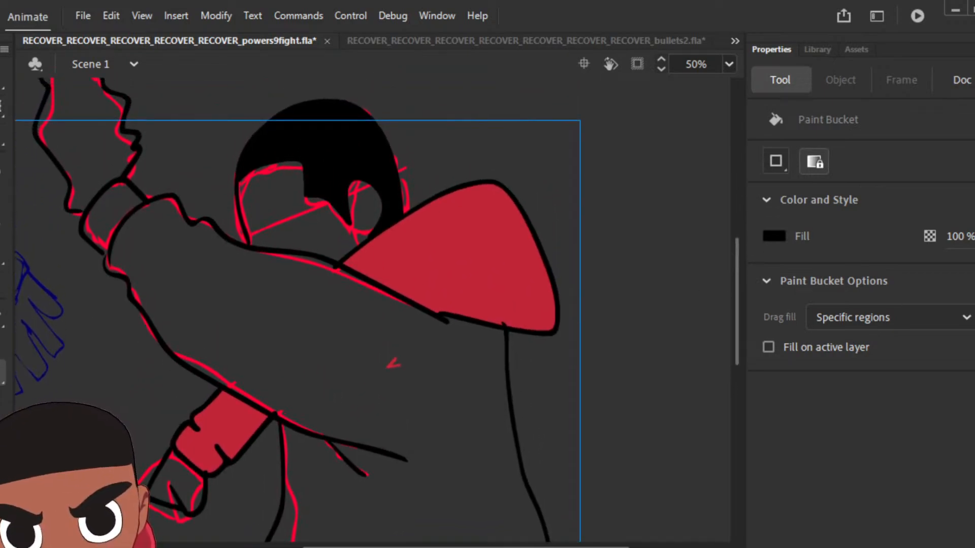
key(b)
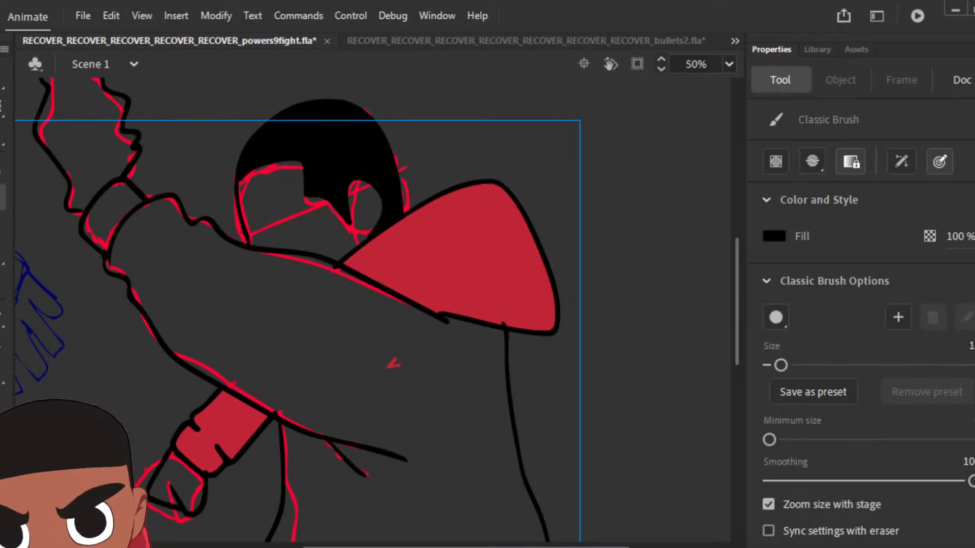
key(i)
click(429, 268)
click(391, 345)
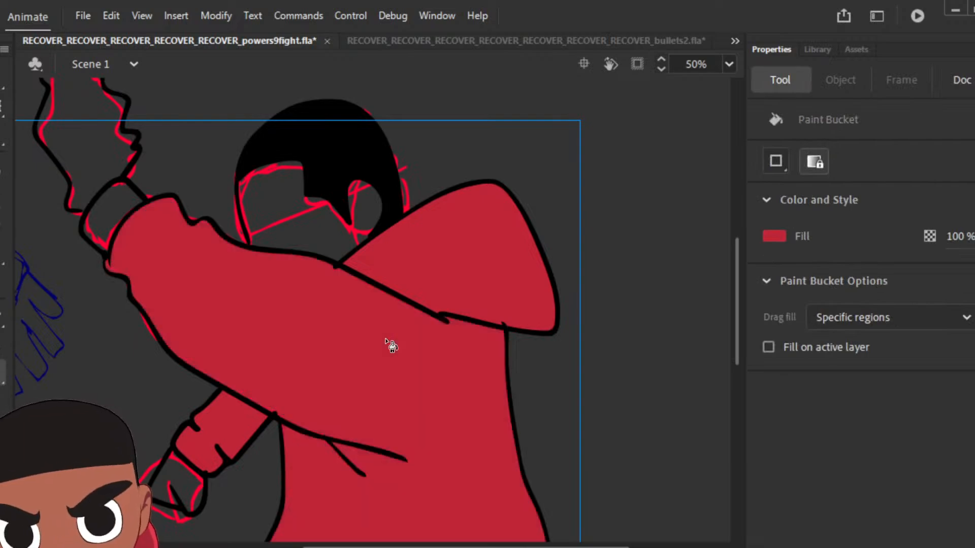
click(128, 232)
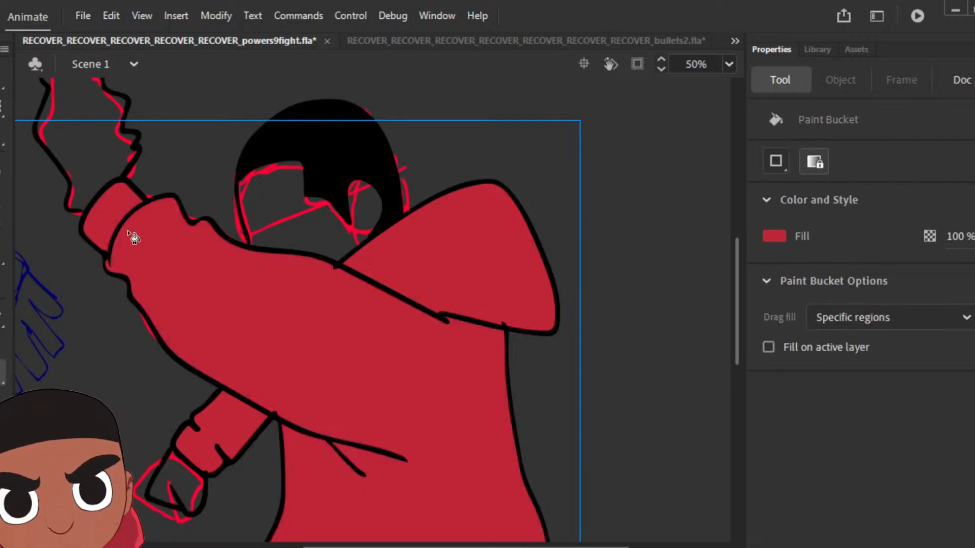
Step: Sample brown from the "weapons" character's face and fill the pose's face, ear and lower fist with it
key(ctrl+minus)
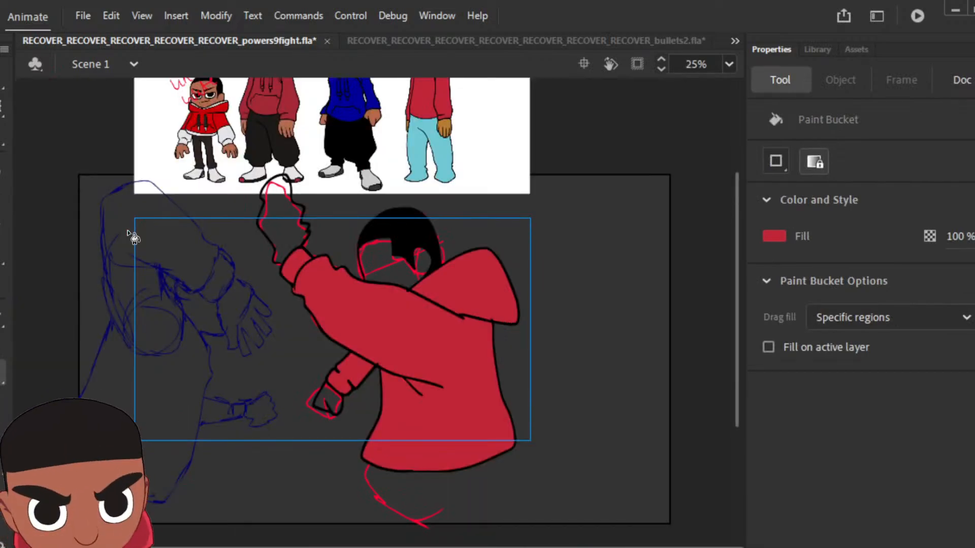
scroll(459, 158, up, 5)
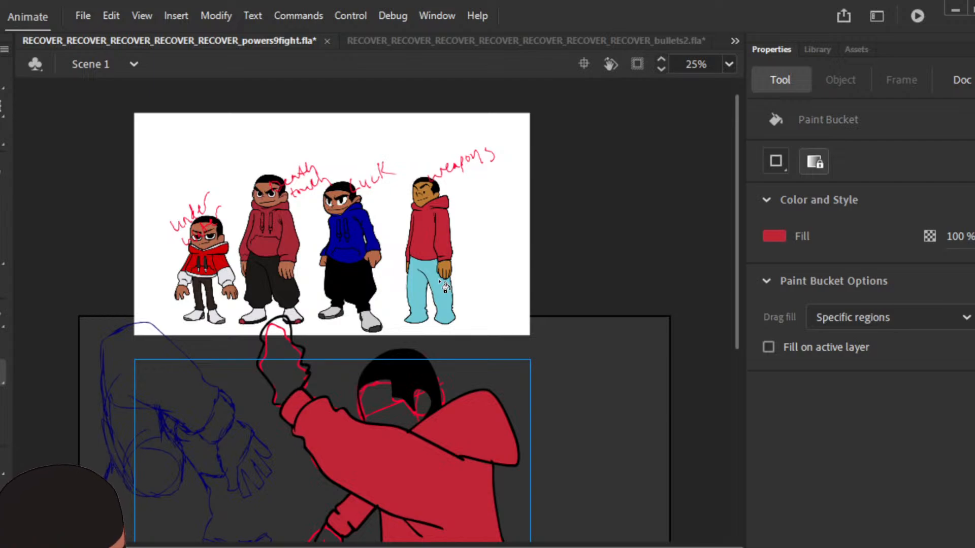
key(i)
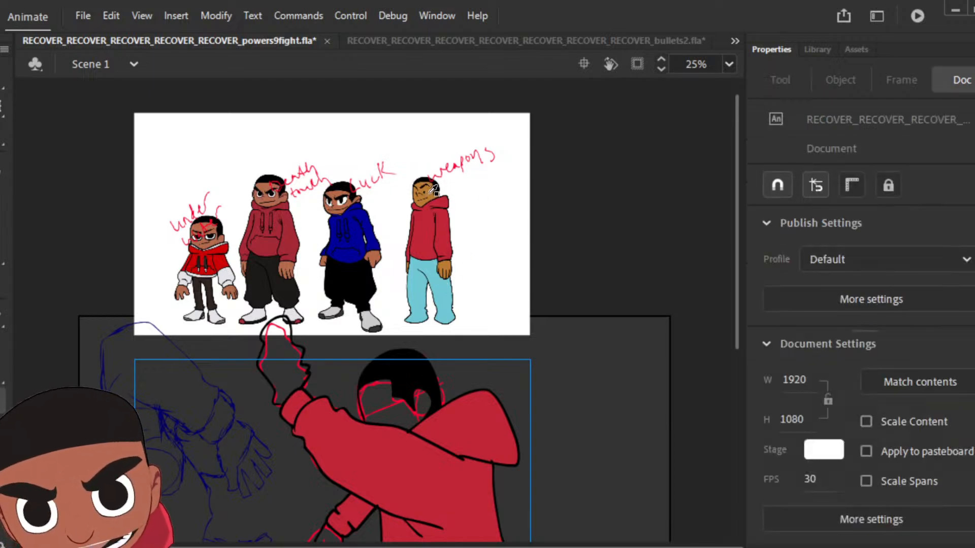
click(433, 190)
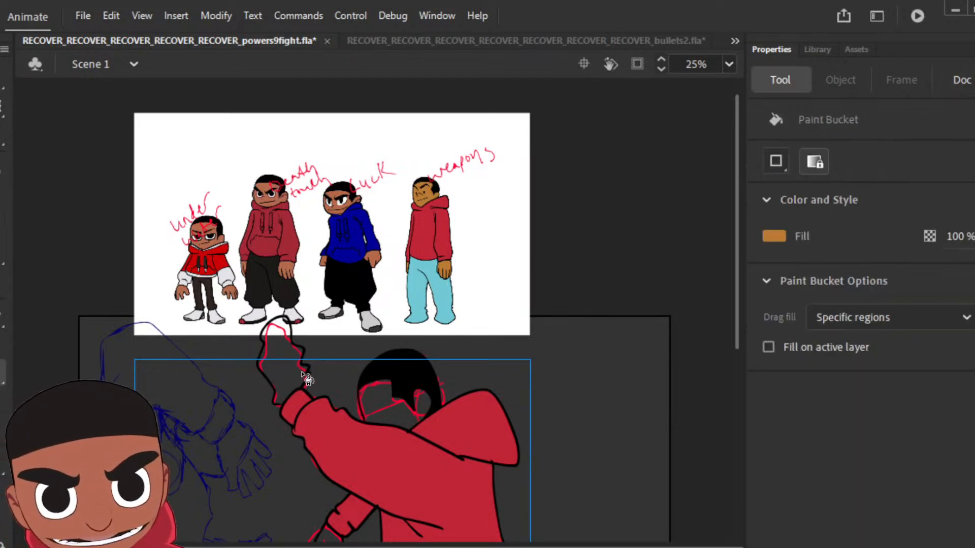
click(394, 413)
scroll(468, 330, down, 10)
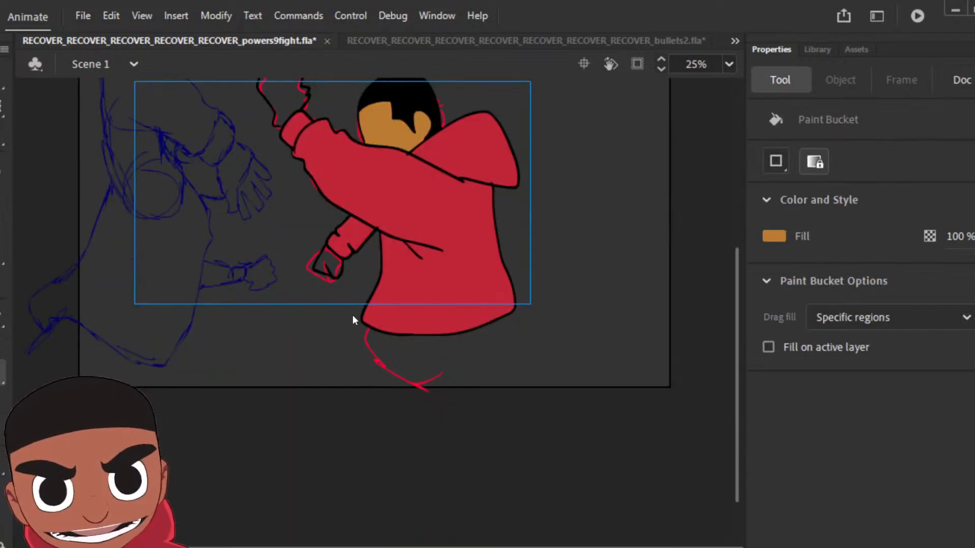
scroll(353, 315, up, 5)
click(330, 403)
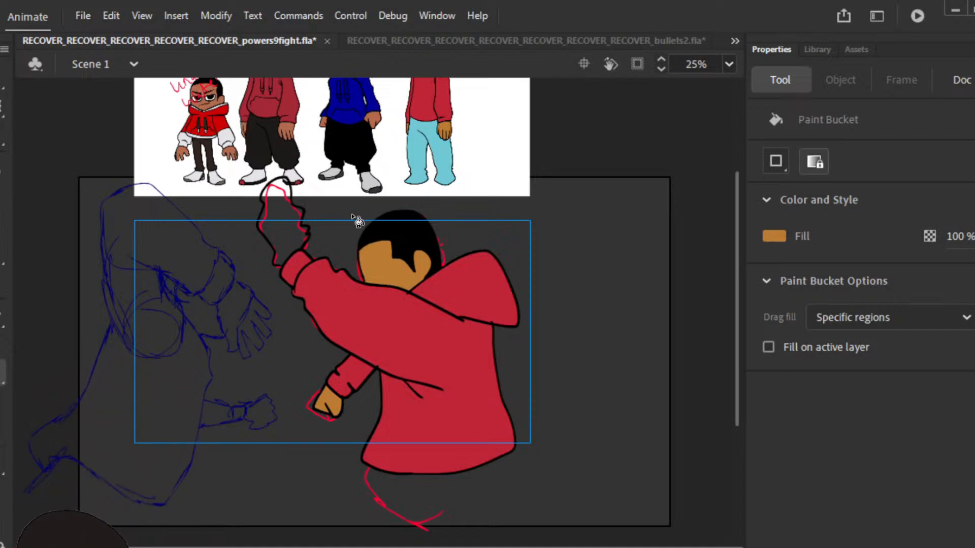
Step: Close the open wrist edge of the raised wavy hand with a brown brush stroke and fill the hand brown
key(ctrl+=)
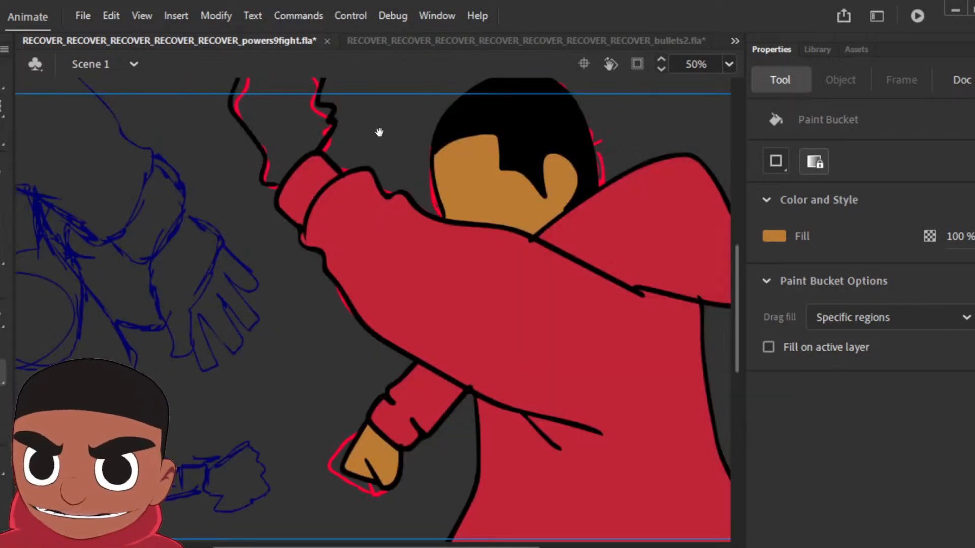
drag(381, 131, 442, 307)
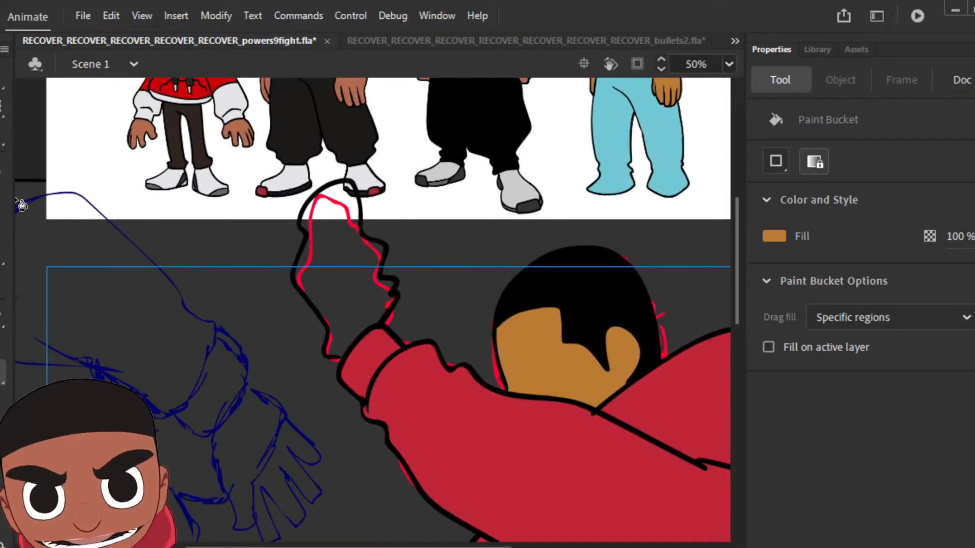
key(b)
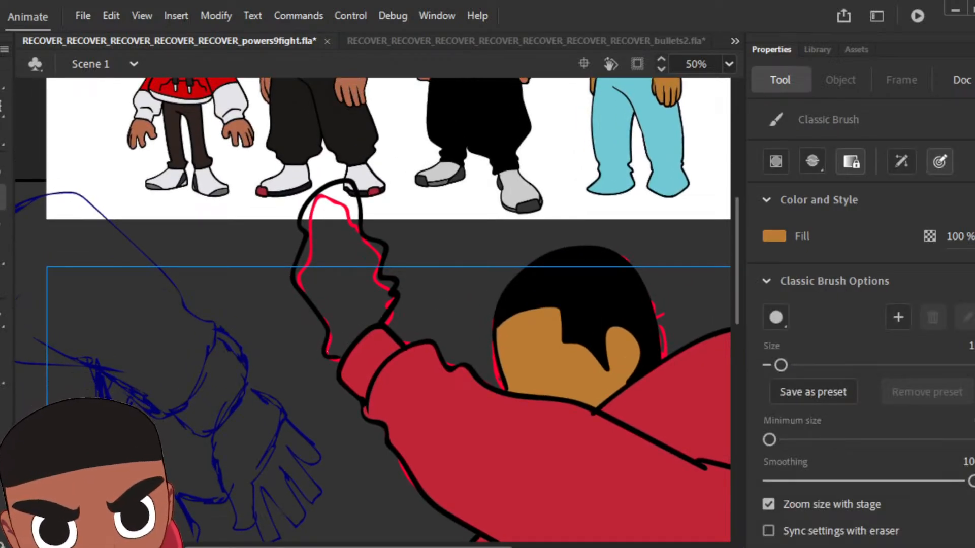
mouse_move(328, 352)
mouse_down()
mouse_move(341, 354)
mouse_move(376, 320)
mouse_up()
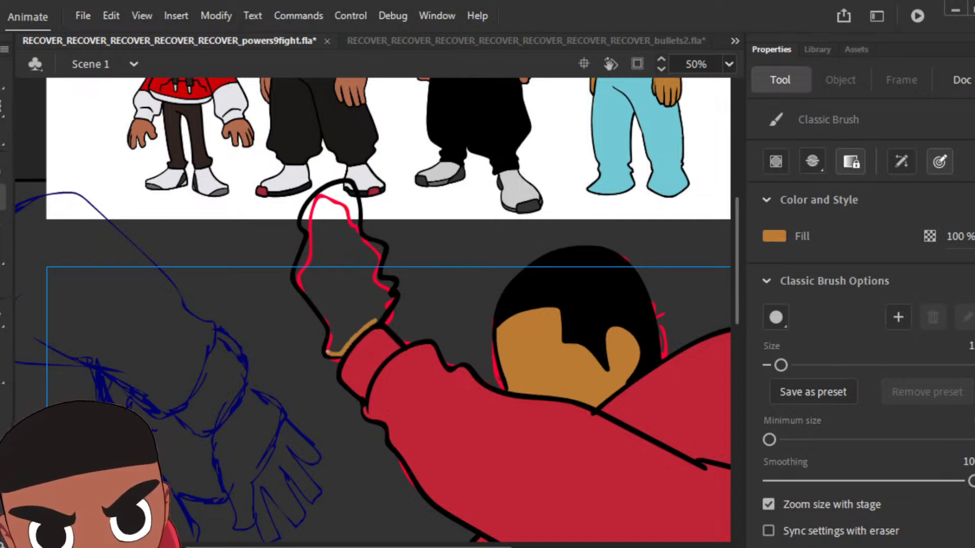
key(k)
click(366, 305)
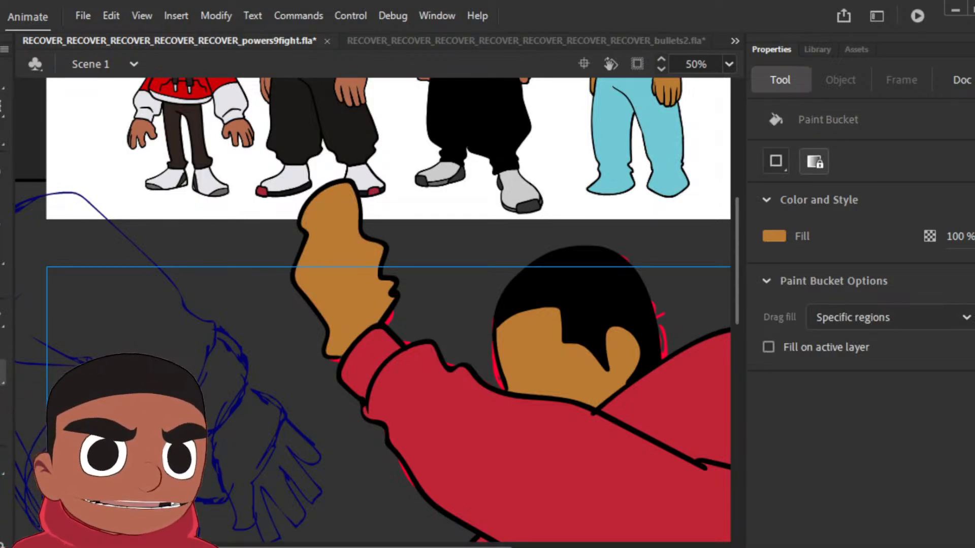
Step: Go through the animation frame by frame, examining the coloured attacker poses and the rough sketches that follow
key(Return)
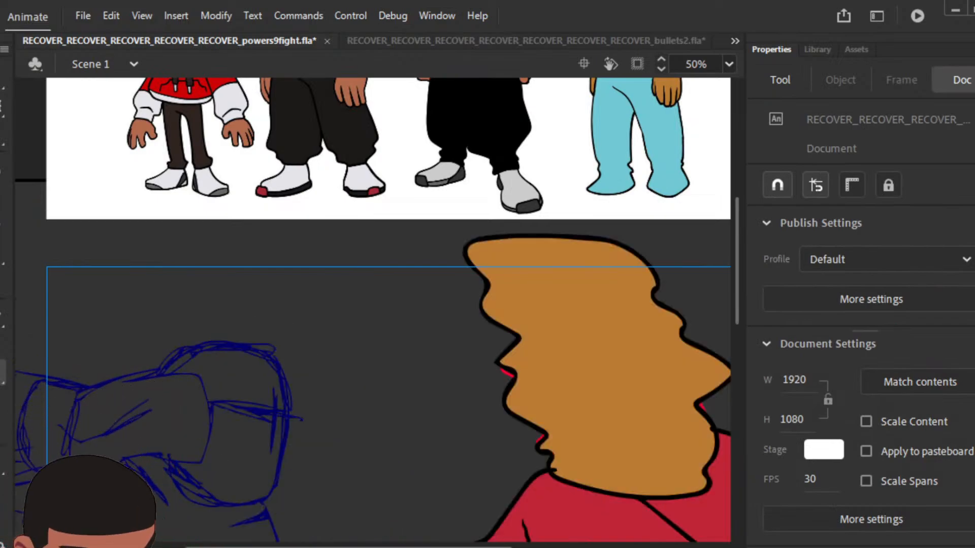
key(ctrl+minus)
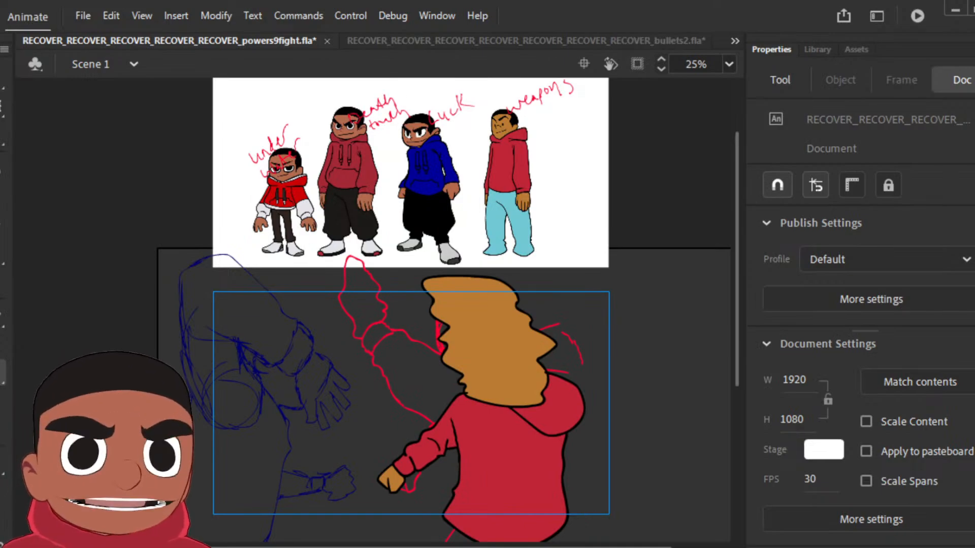
key(Return)
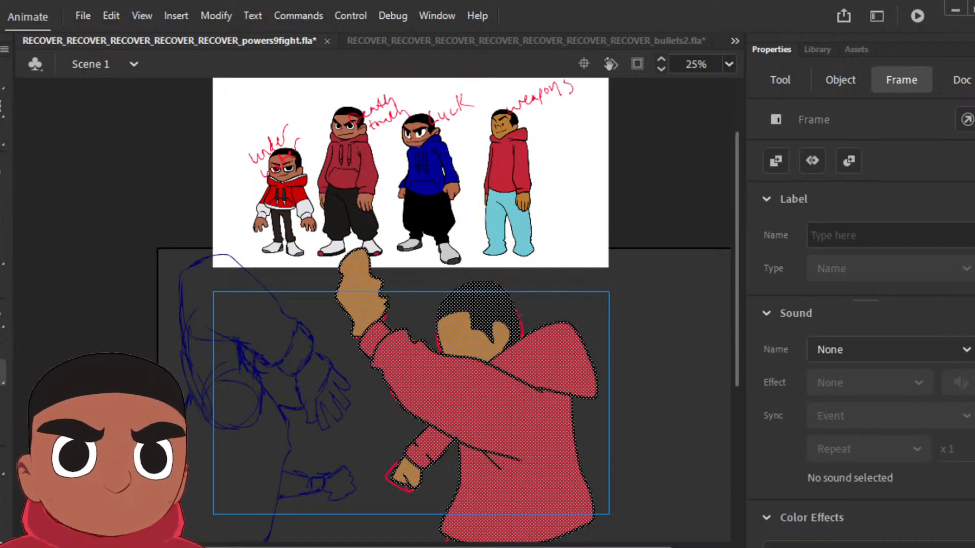
key(Return)
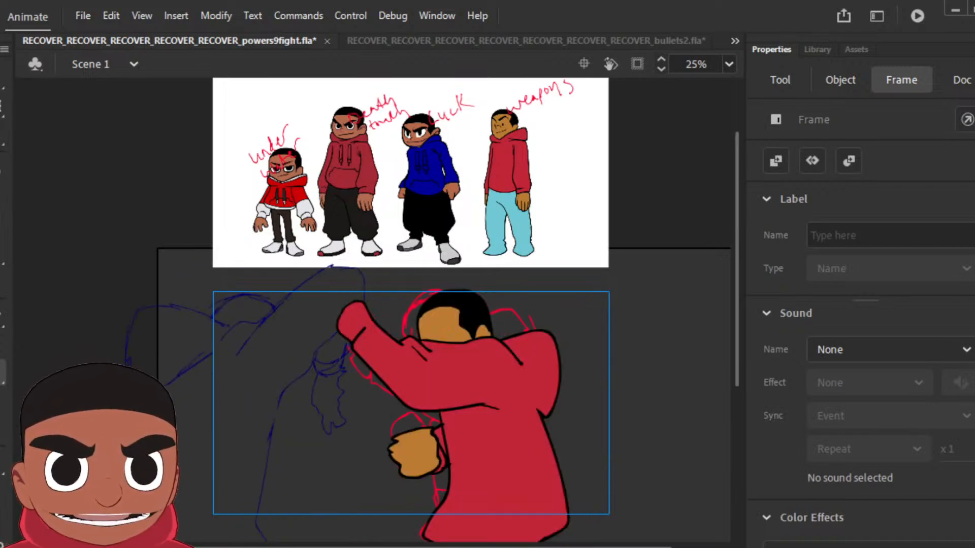
key(Return)
key(Return)
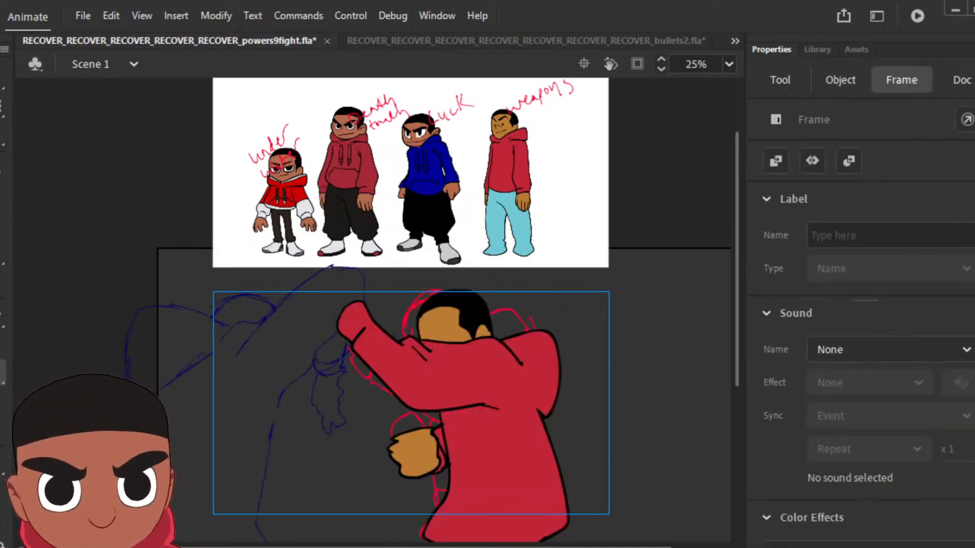
key(Delete)
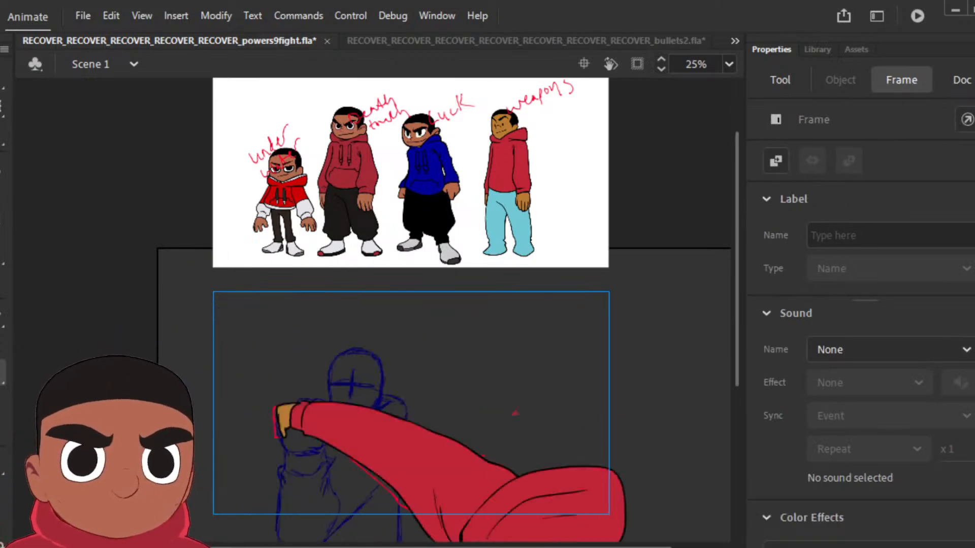
key(.)
key(.)
key(.)
key(.)
key(.)
key(.)
key(.)
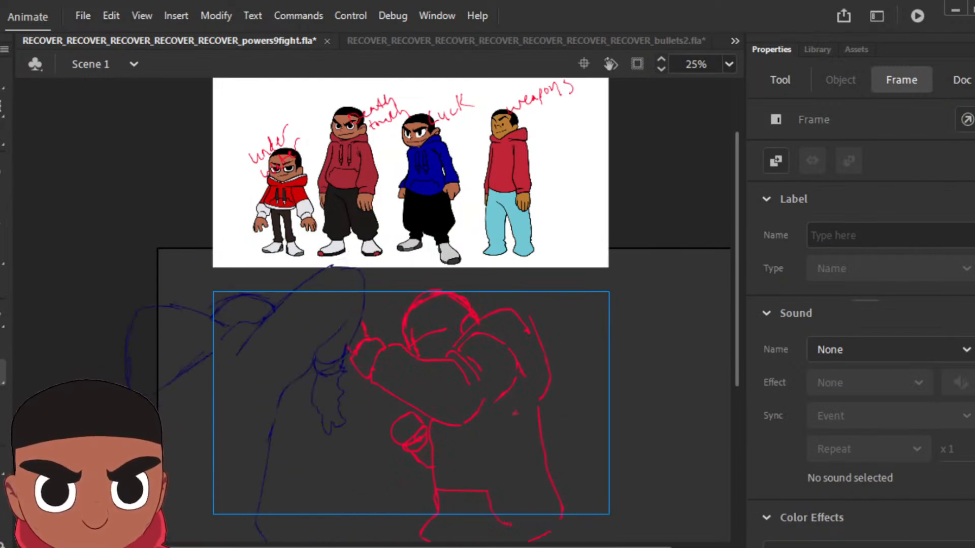
key(.)
key(.)
key(.)
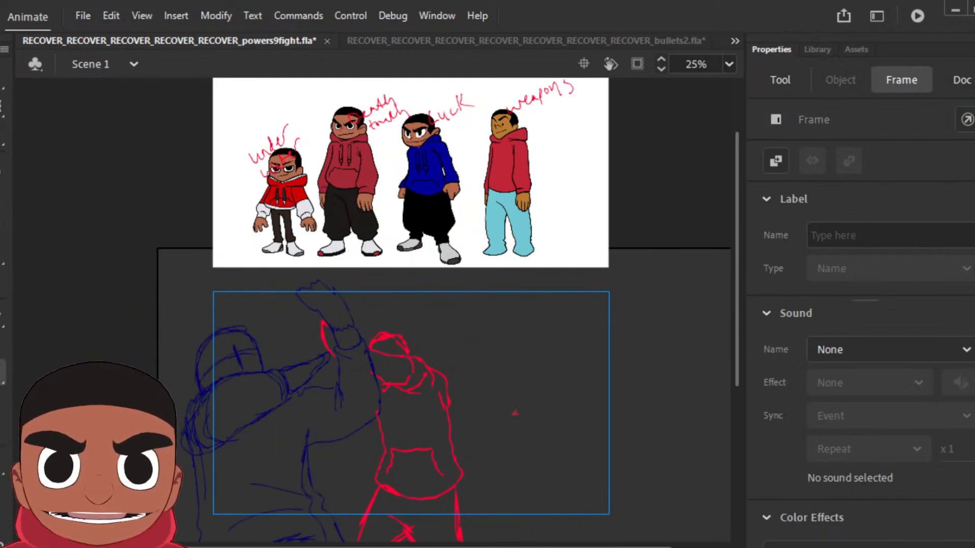
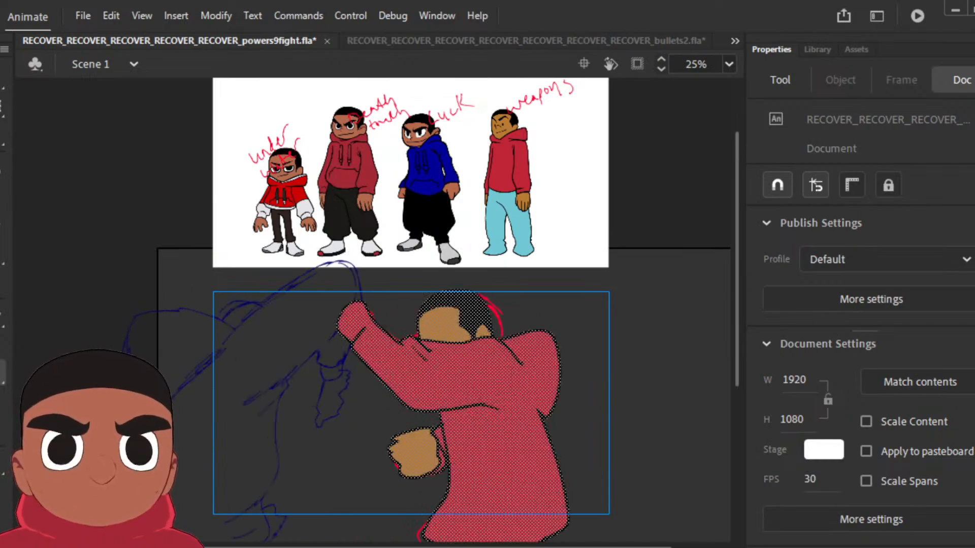
Step: On the next sketched frame, ink the attacker's raised sleeve with folds and cuff, the raised hand and the hood in black
key(period)
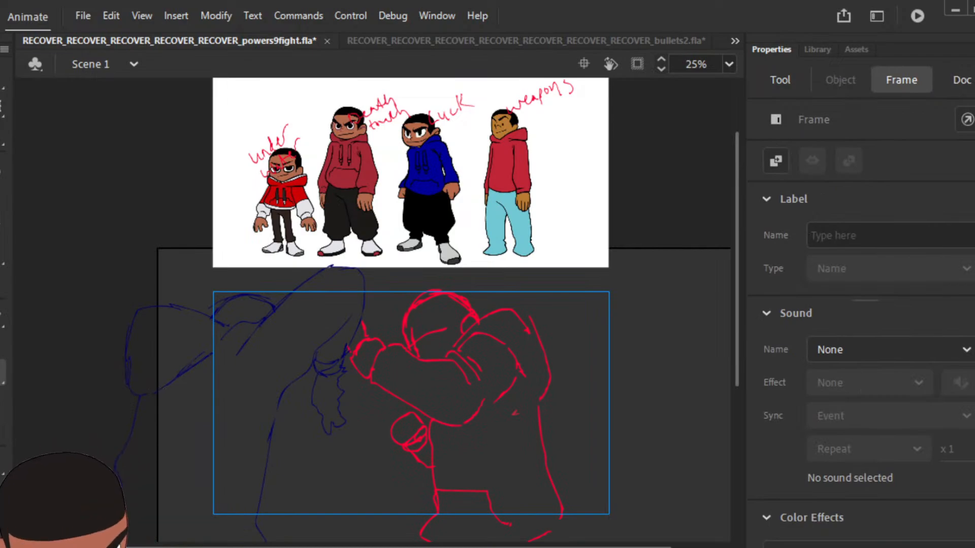
key(ctrl+equal)
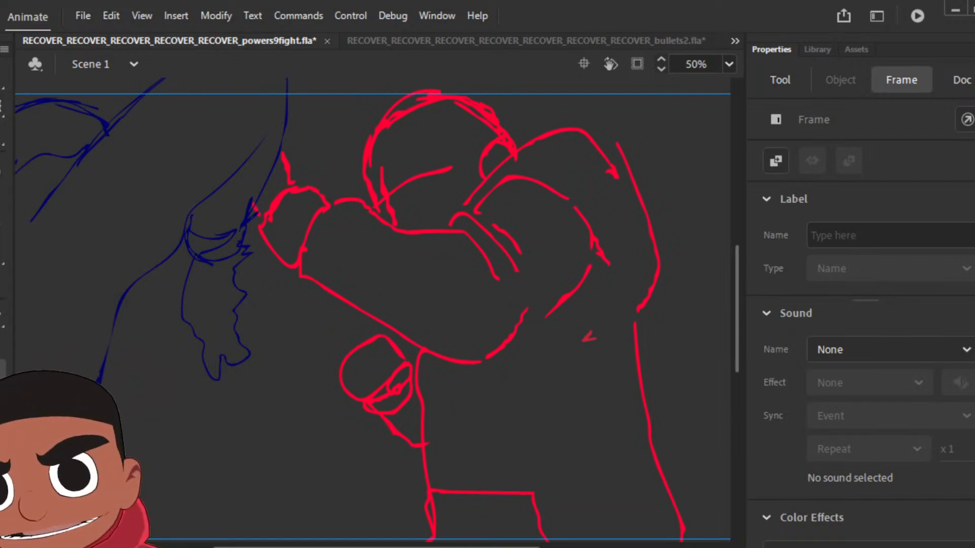
click(0, 205)
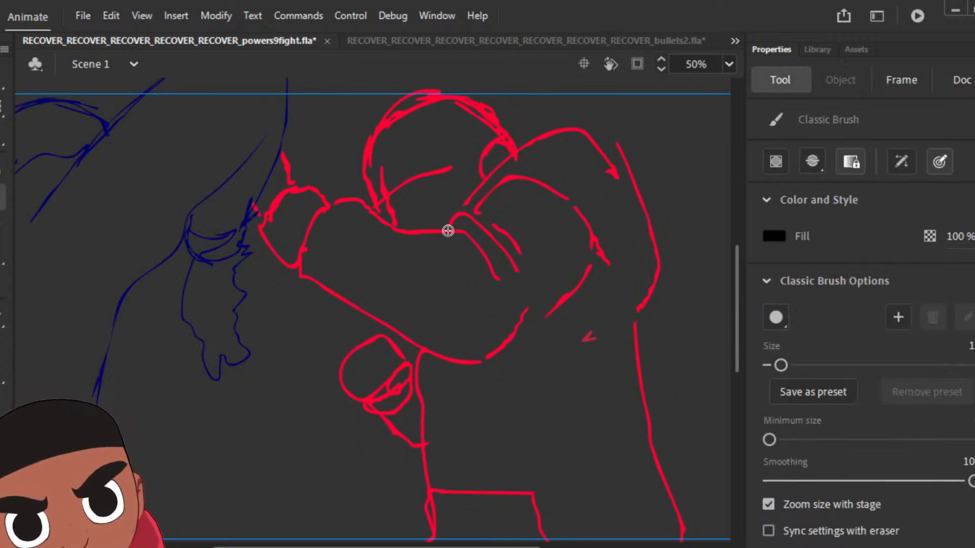
mouse_move(448, 230)
mouse_down()
mouse_move(493, 225)
mouse_move(462, 234)
mouse_move(501, 273)
mouse_up()
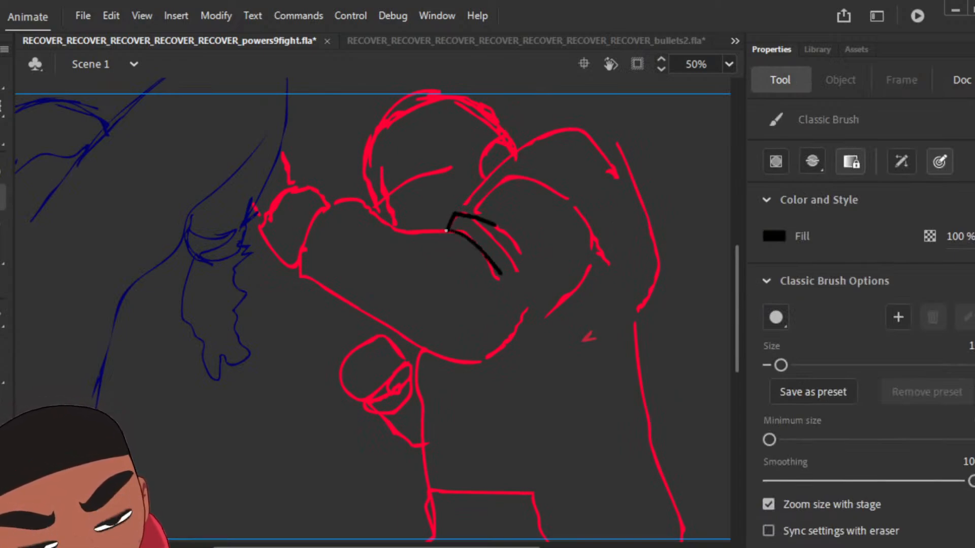
mouse_move(467, 210)
mouse_down()
mouse_move(506, 209)
mouse_move(481, 193)
mouse_move(513, 172)
mouse_move(555, 180)
mouse_move(600, 243)
mouse_up()
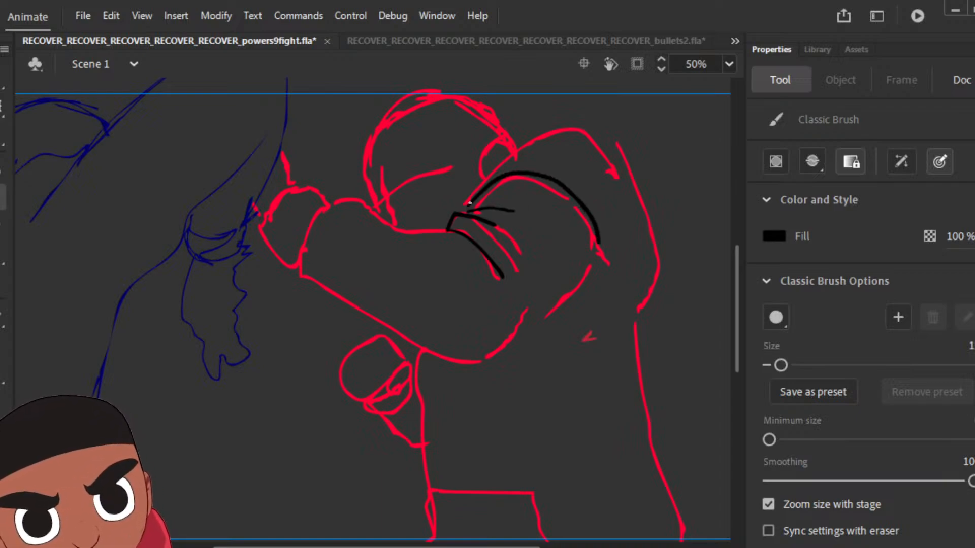
mouse_move(448, 230)
mouse_down()
mouse_move(414, 230)
mouse_move(358, 198)
mouse_move(309, 231)
mouse_move(297, 282)
mouse_move(482, 362)
mouse_move(588, 263)
mouse_up()
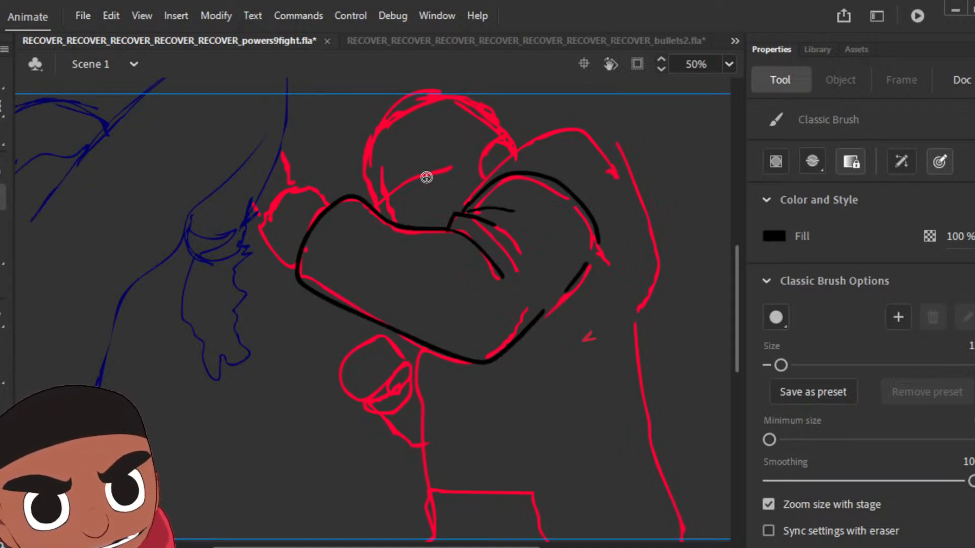
mouse_move(297, 268)
mouse_down()
mouse_move(263, 240)
mouse_move(263, 222)
mouse_move(304, 180)
mouse_move(337, 201)
mouse_up()
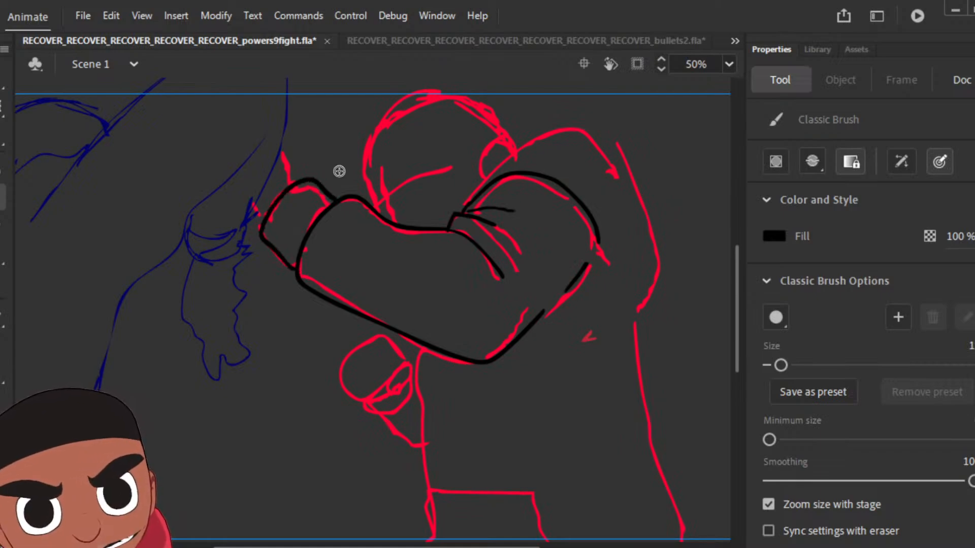
mouse_move(518, 143)
mouse_down()
mouse_move(461, 212)
mouse_move(595, 127)
mouse_move(666, 204)
mouse_move(683, 272)
mouse_move(631, 303)
mouse_up()
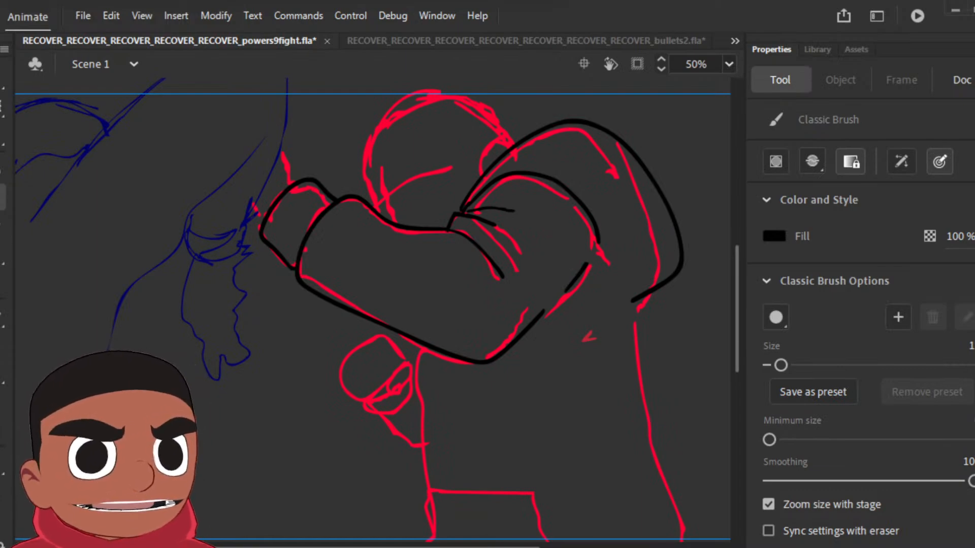
mouse_move(246, 204)
mouse_down()
mouse_move(238, 152)
mouse_move(260, 126)
mouse_move(273, 128)
mouse_move(293, 181)
mouse_up()
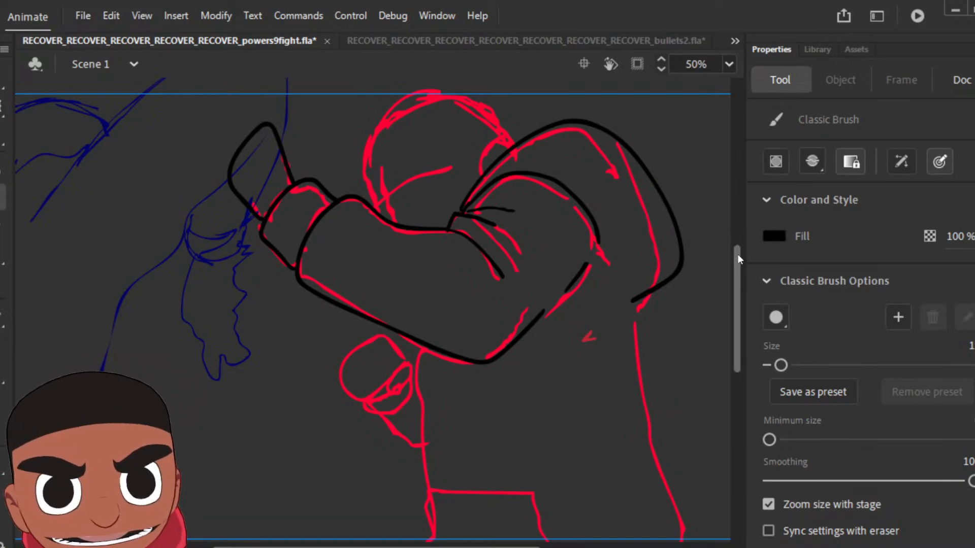
Step: Ink the pose's torso down to the hoodie hem, plus the lower fist with its fingers and sleeve, in black
scroll(737, 254, down, 3)
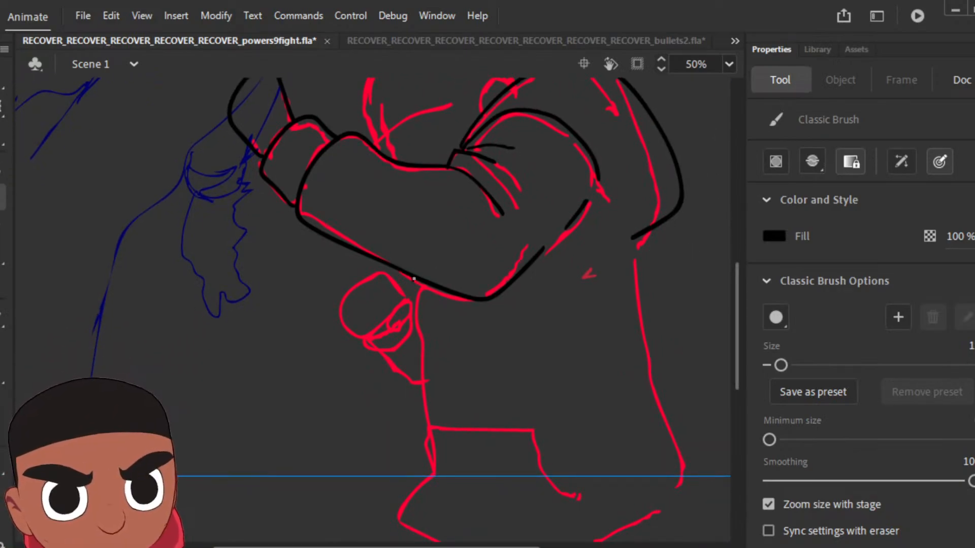
mouse_move(414, 279)
mouse_down()
mouse_move(427, 385)
mouse_move(403, 459)
mouse_move(418, 484)
mouse_move(537, 518)
mouse_move(588, 510)
mouse_move(636, 483)
mouse_move(685, 425)
mouse_move(625, 212)
mouse_up()
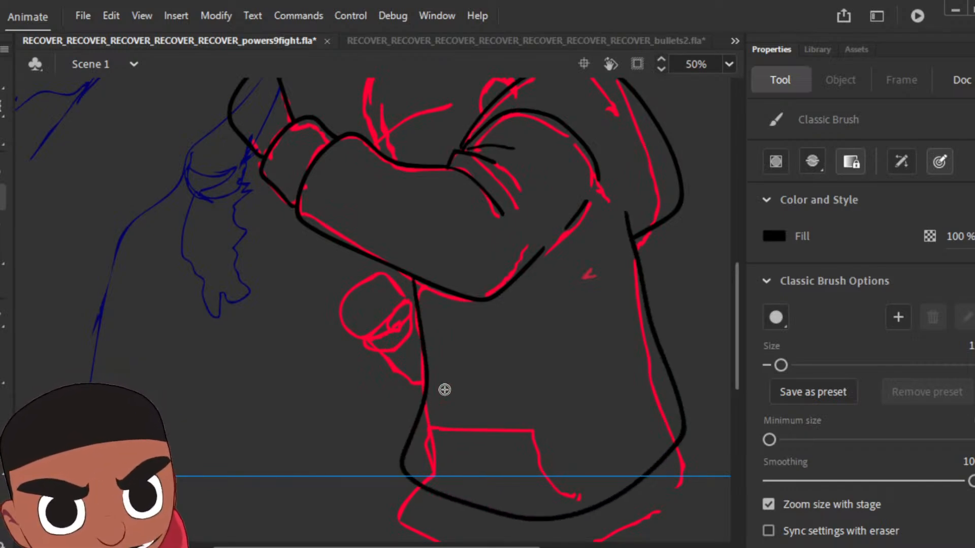
mouse_move(402, 300)
mouse_down()
mouse_move(383, 316)
mouse_move(396, 323)
mouse_move(403, 296)
mouse_move(383, 273)
mouse_move(386, 303)
mouse_up()
mouse_move(372, 281)
mouse_down()
mouse_move(364, 306)
mouse_move(376, 314)
mouse_move(349, 308)
mouse_move(373, 327)
mouse_move(347, 311)
mouse_move(342, 329)
mouse_move(380, 351)
mouse_move(397, 337)
mouse_move(389, 325)
mouse_move(401, 337)
mouse_move(410, 325)
mouse_move(391, 358)
mouse_move(414, 347)
mouse_move(419, 318)
mouse_up()
mouse_move(385, 364)
mouse_down()
mouse_move(406, 365)
mouse_move(404, 386)
mouse_move(424, 392)
mouse_up()
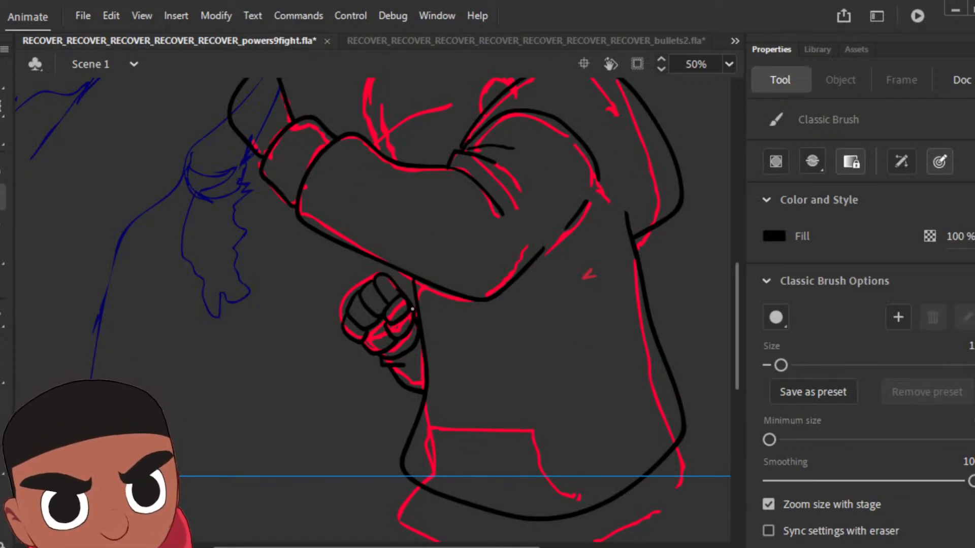
Step: Ink the pose's head, ear and hairline over the red sketch and fill the hair black
drag(738, 313, 727, 267)
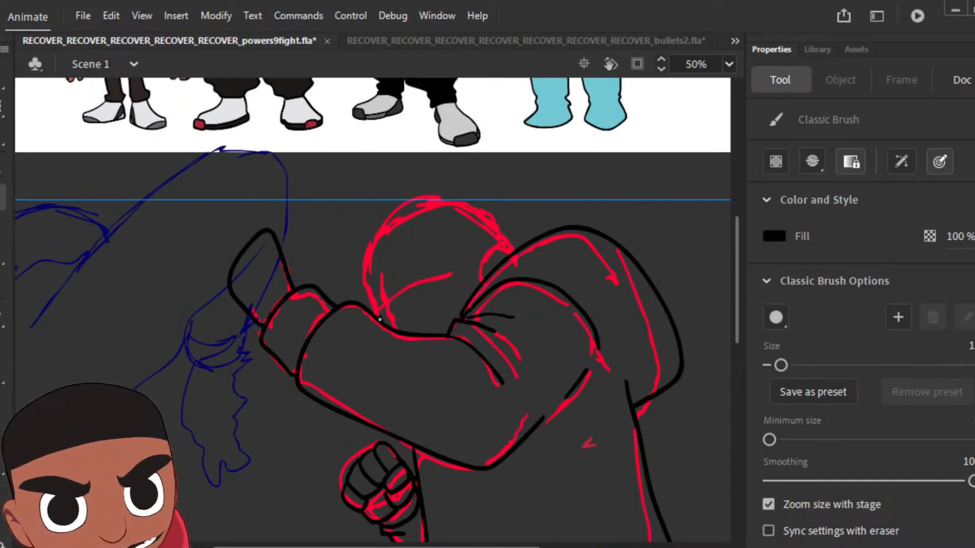
mouse_move(380, 319)
mouse_down()
mouse_move(365, 250)
mouse_move(394, 216)
mouse_move(430, 202)
mouse_move(460, 208)
mouse_move(489, 246)
mouse_move(491, 265)
mouse_move(487, 255)
mouse_move(469, 269)
mouse_move(467, 294)
mouse_move(433, 269)
mouse_move(425, 237)
mouse_move(402, 238)
mouse_move(369, 260)
mouse_up()
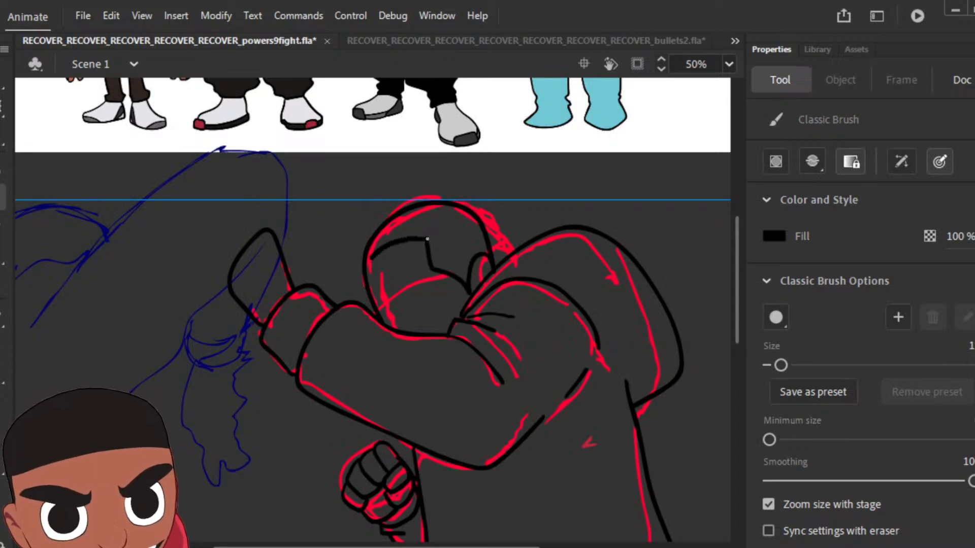
key(k)
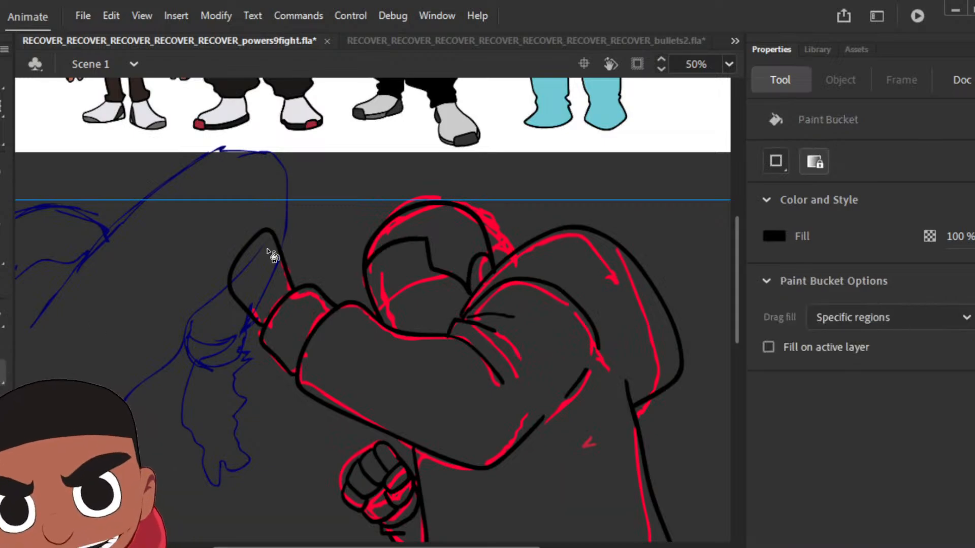
click(462, 252)
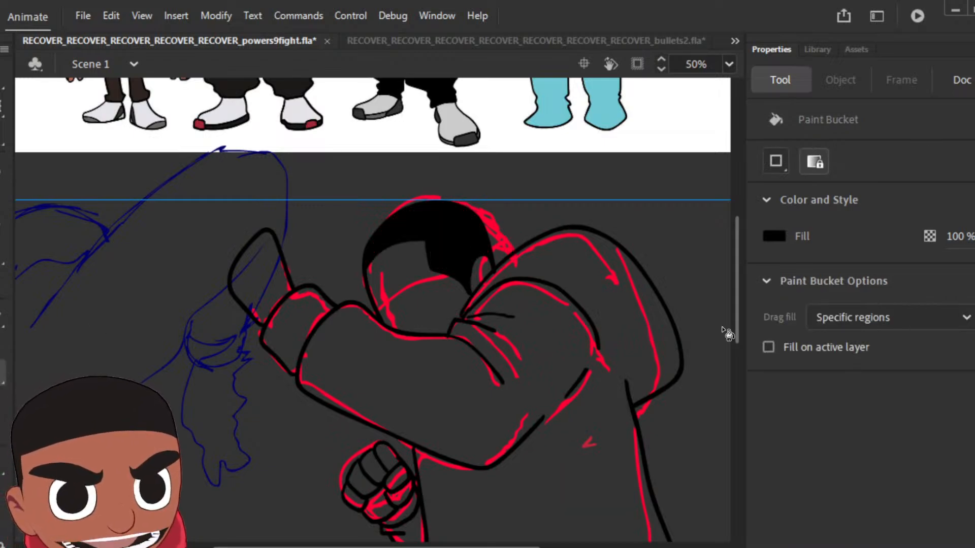
Step: Sample brown from the "weapons" character's face and fill the pose's face, ear, raised hand and lower fist with it
scroll(736, 301, down, 3)
scroll(738, 305, up, 1)
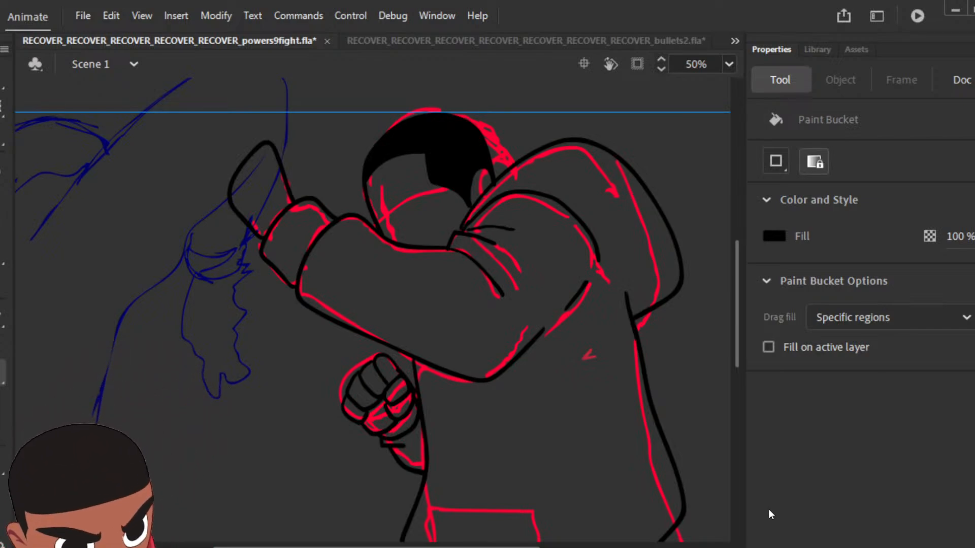
key(ctrl+minus)
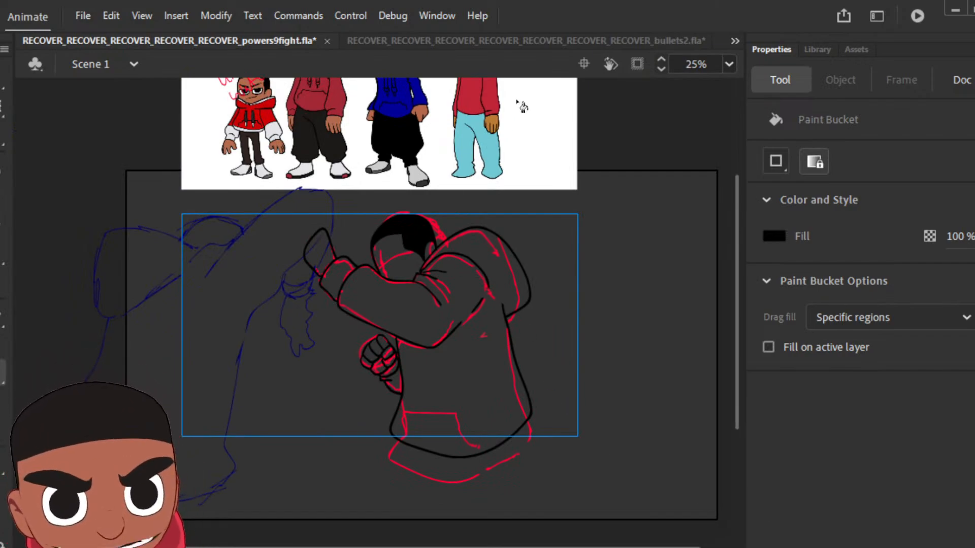
key(i)
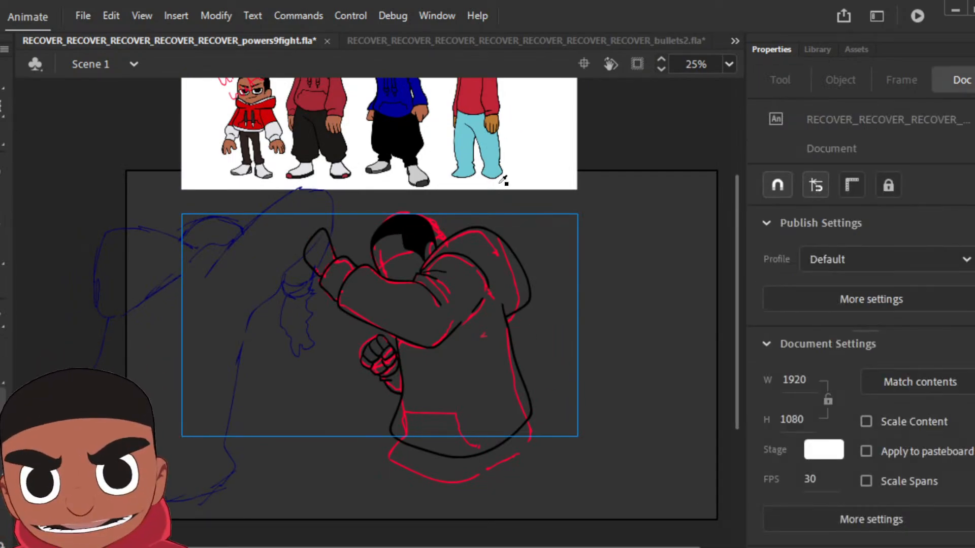
scroll(503, 177, up, 3)
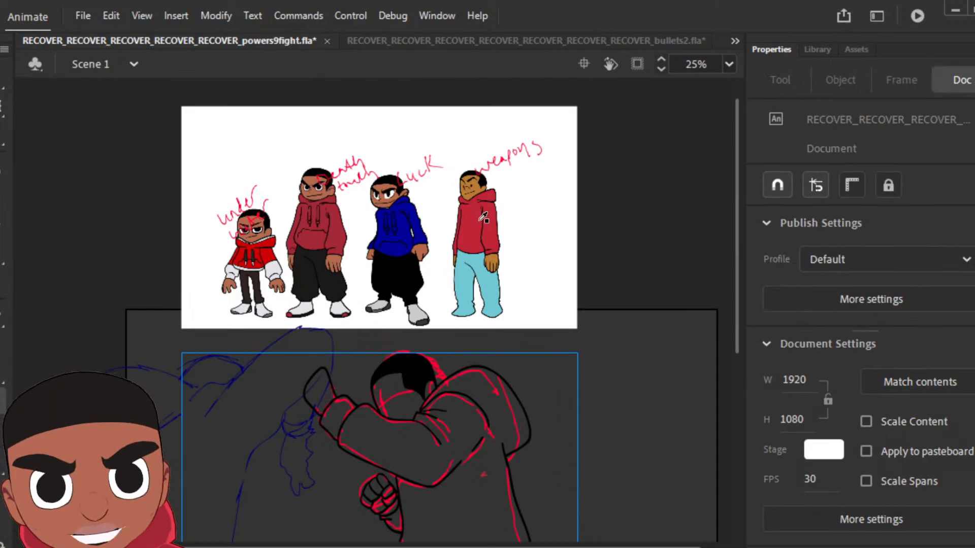
click(481, 181)
click(402, 404)
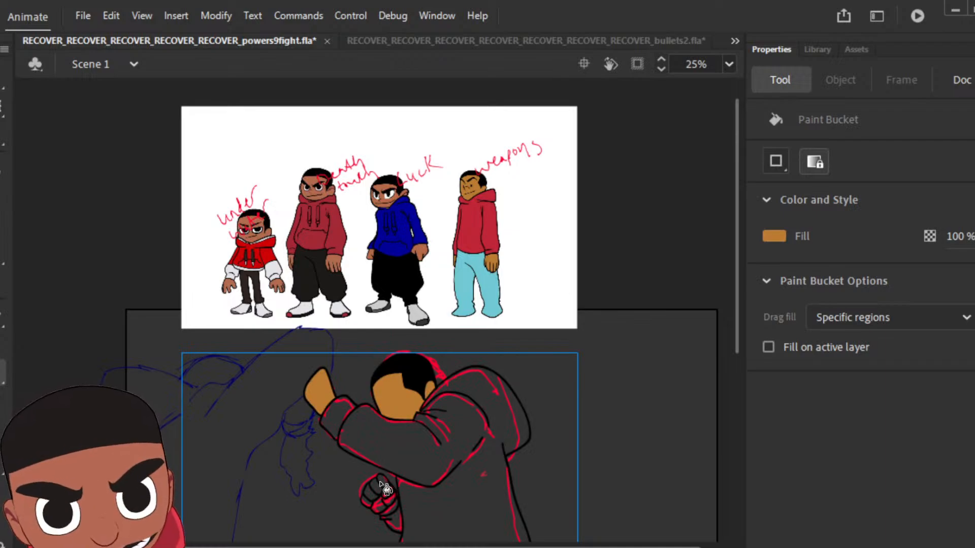
click(385, 490)
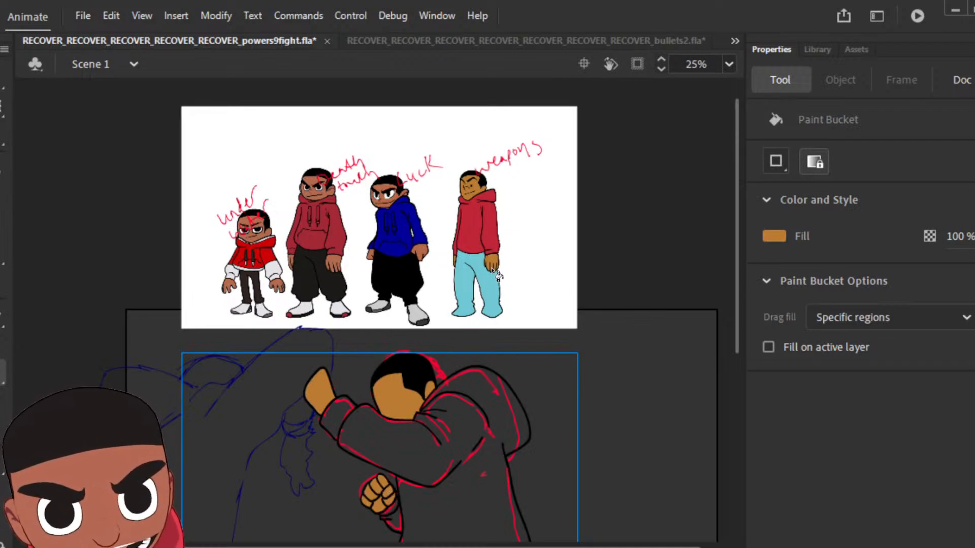
Step: Sample red from the "weapons" character's hoodie and fill the pose's torso, hood, raised sleeve, cuff and lower sleeve with it
key(i)
click(489, 222)
click(464, 438)
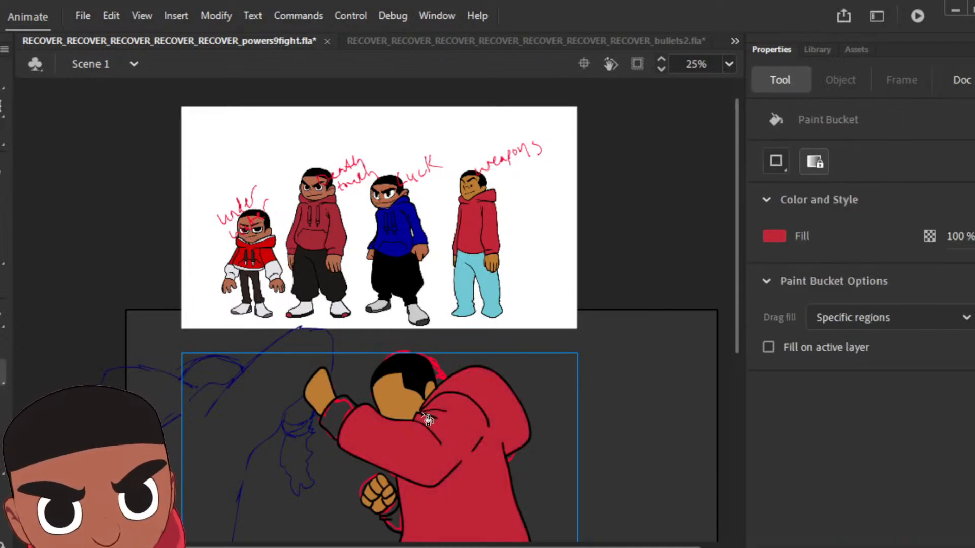
click(345, 422)
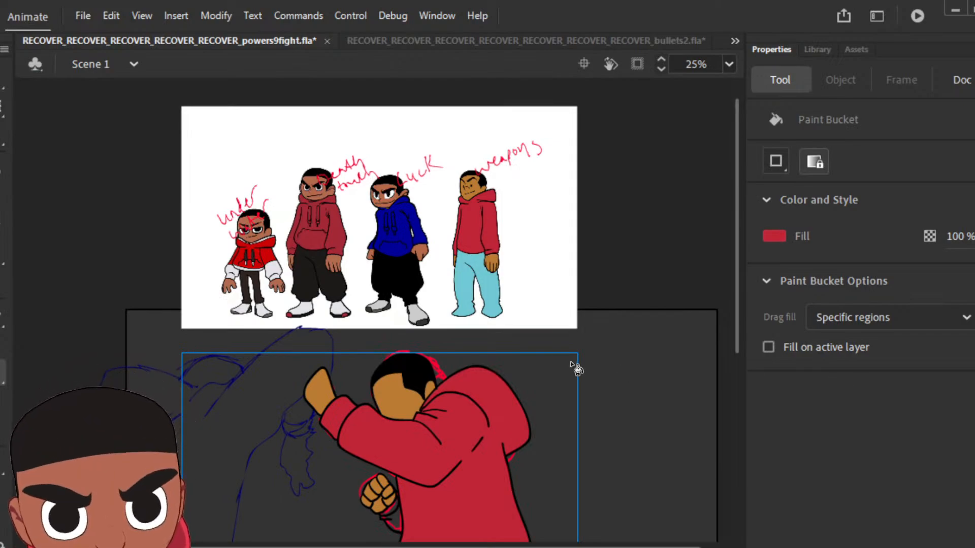
scroll(575, 367, down, 3)
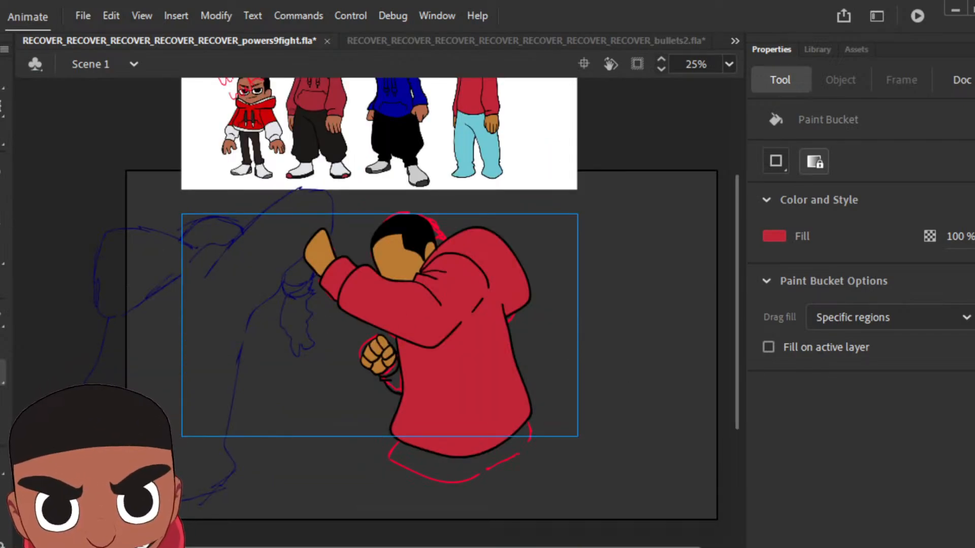
click(2, 374)
click(454, 310)
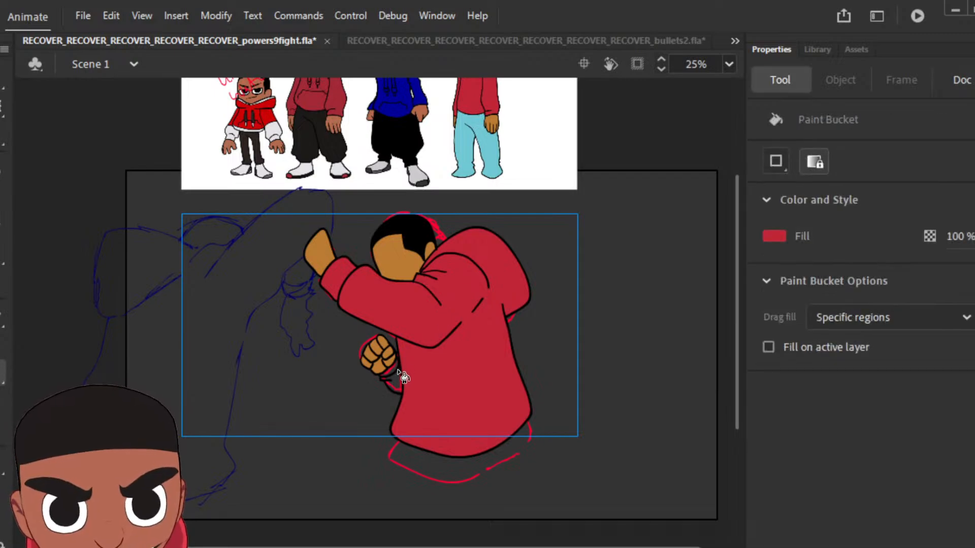
click(400, 380)
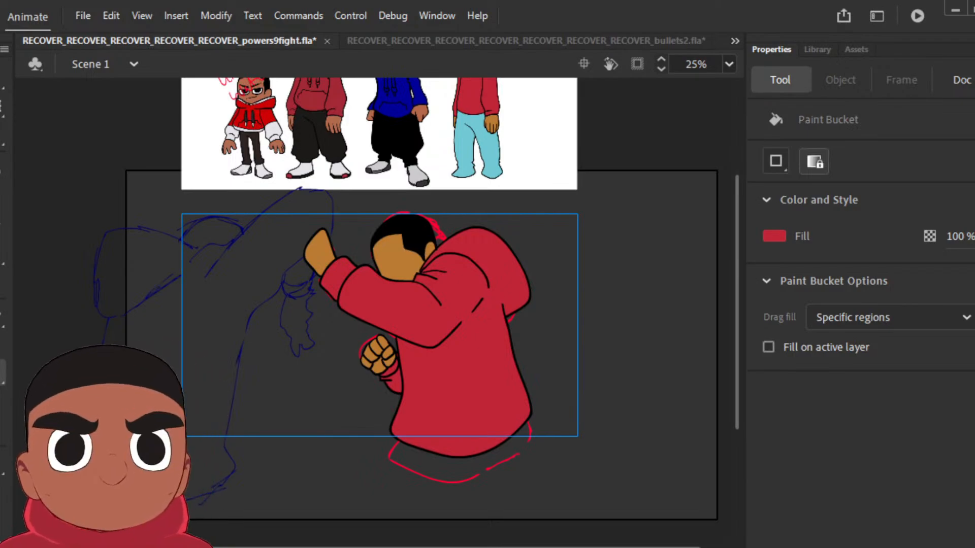
Step: Insert a keyframe on the next sketched frame and delete the coloured pose carried over into it
key(ctrl+a)
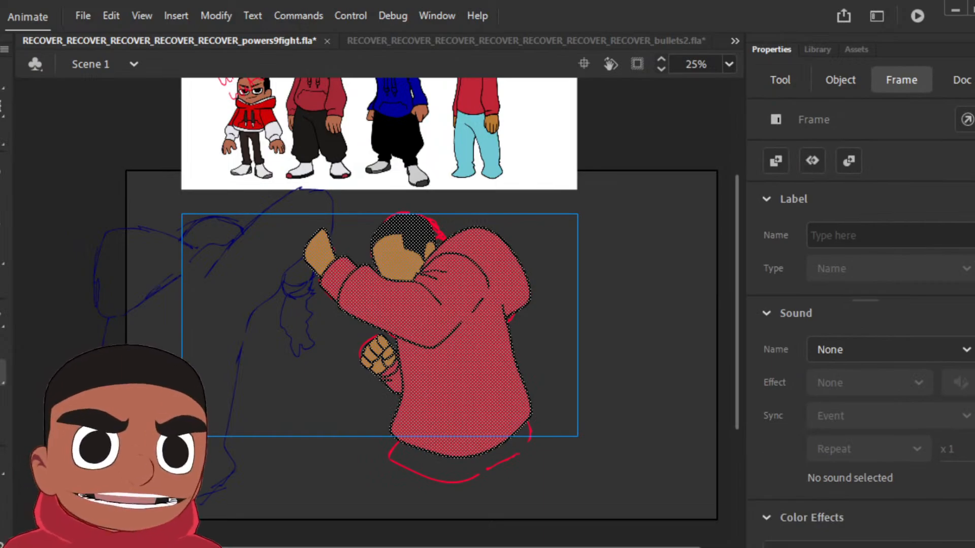
key(.)
key(F6)
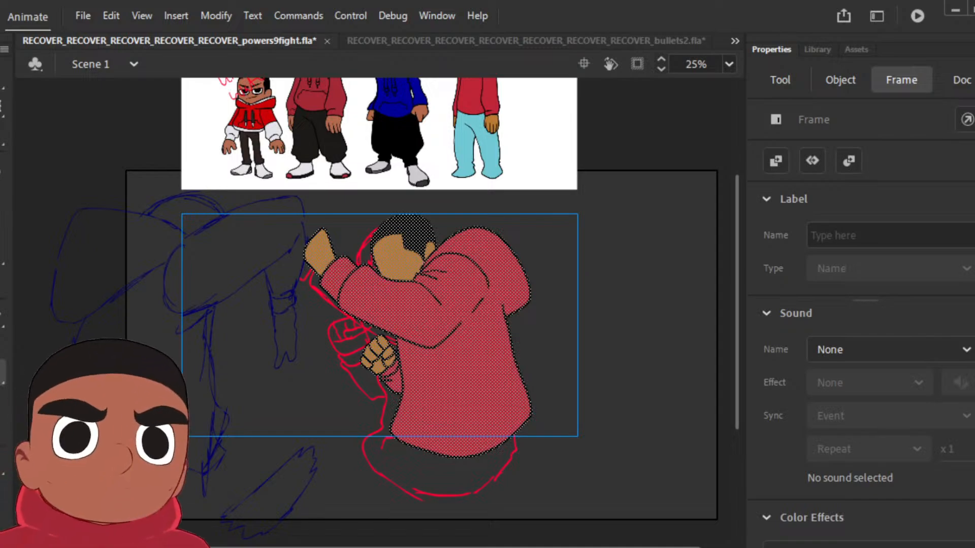
key(Delete)
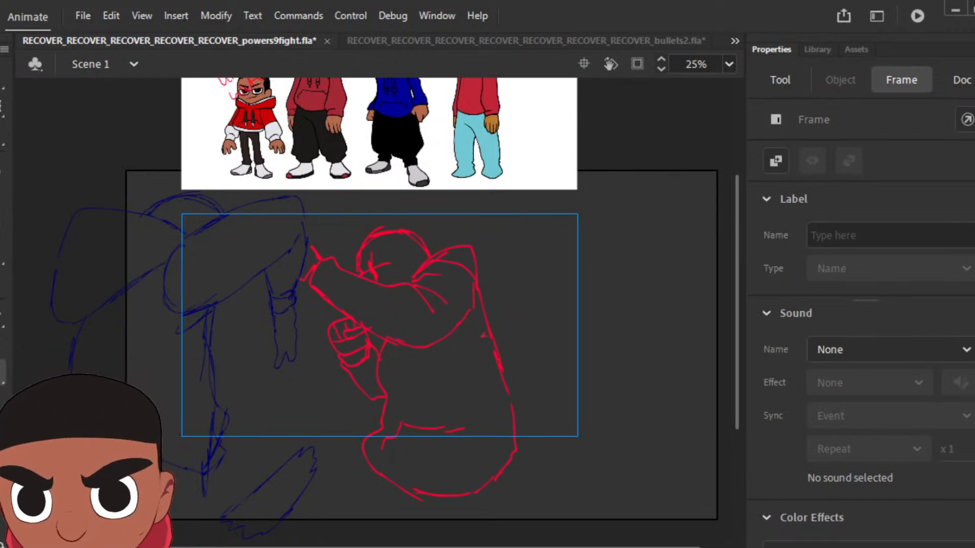
Step: Set the brush fill to black and ink the new pose's raised hand, sleeve with shoulder folds, and hood over the red sketch
key(b)
mouse_move(777, 233)
mouse_down()
mouse_move(608, 173)
mouse_move(594, 143)
mouse_move(770, 224)
mouse_up()
click(779, 235)
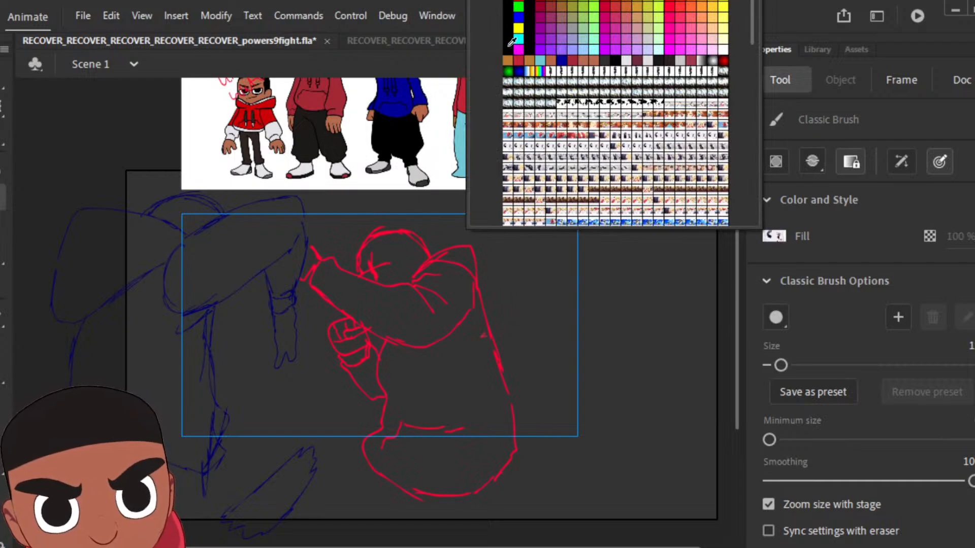
click(511, 48)
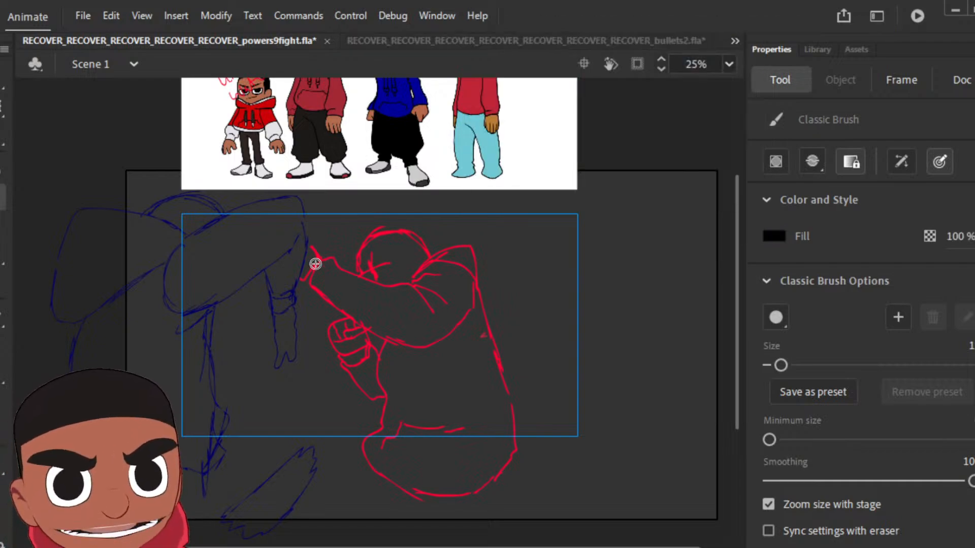
mouse_move(310, 278)
mouse_down()
mouse_move(308, 244)
mouse_move(322, 258)
mouse_move(314, 266)
mouse_move(335, 252)
mouse_move(358, 273)
mouse_move(413, 291)
mouse_move(435, 293)
mouse_move(416, 277)
mouse_move(441, 261)
mouse_move(466, 273)
mouse_up()
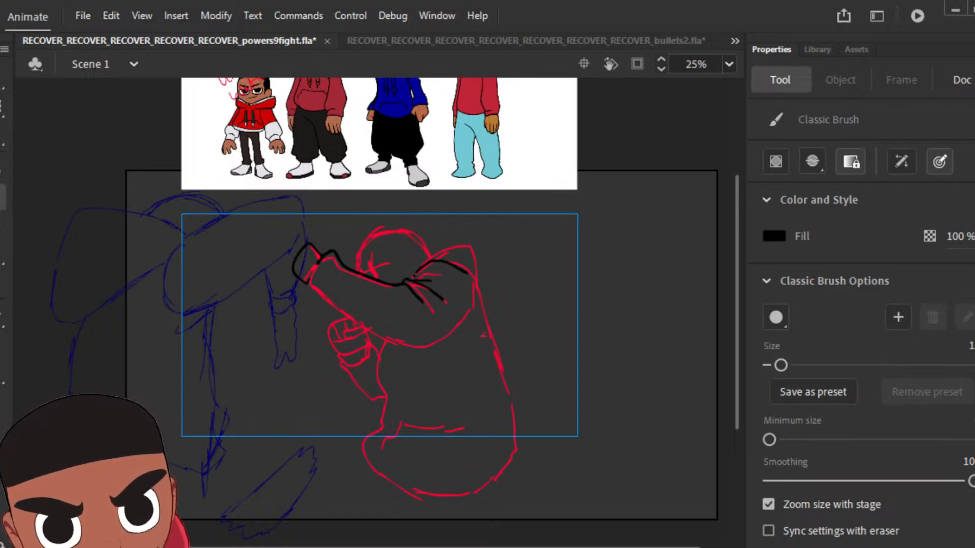
mouse_move(429, 256)
mouse_down()
mouse_move(454, 248)
mouse_move(486, 267)
mouse_move(485, 312)
mouse_up()
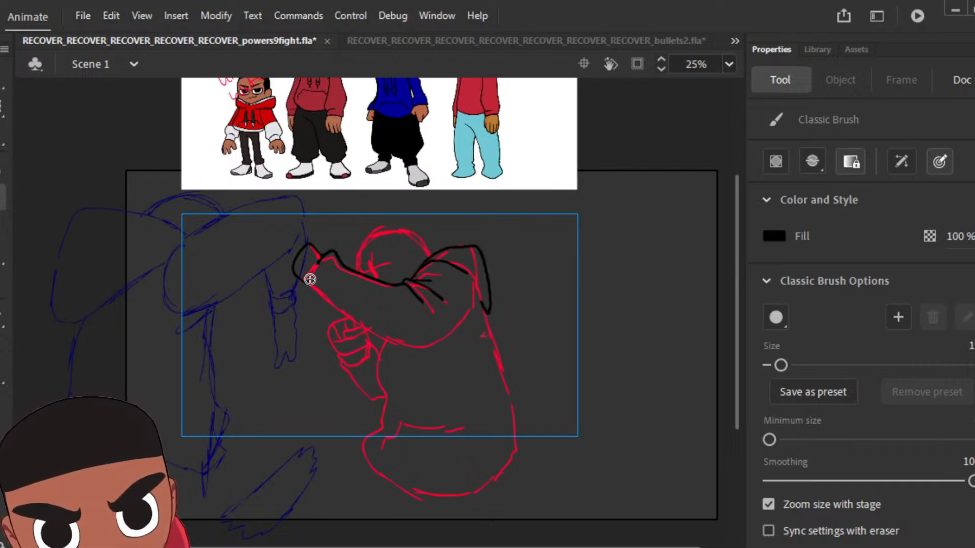
mouse_move(309, 279)
mouse_down()
mouse_move(315, 301)
mouse_move(391, 343)
mouse_move(432, 346)
mouse_move(467, 317)
mouse_up()
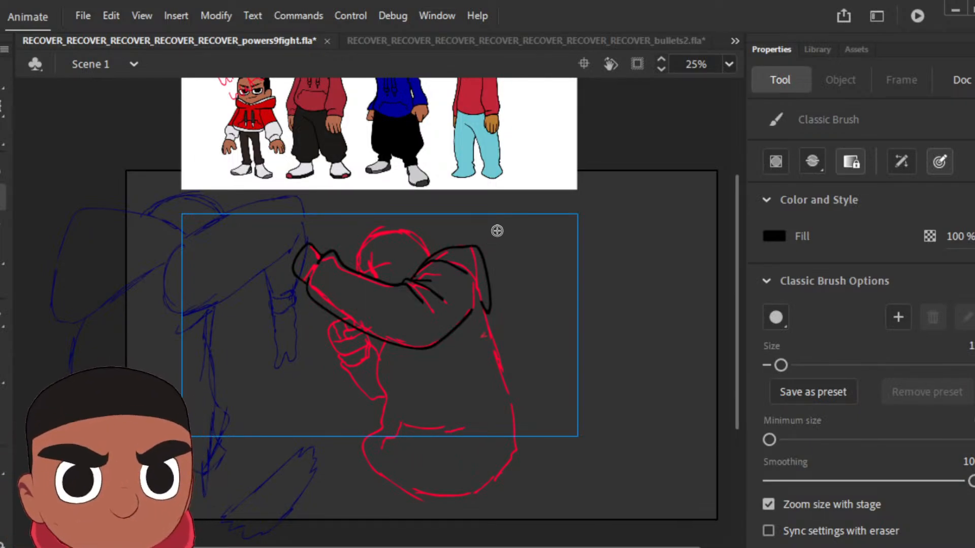
Step: Ink the pose's torso, lower fist and forearm, and head with hairline and ear in black, and fill the hair black
mouse_move(381, 340)
mouse_down()
mouse_move(383, 407)
mouse_move(364, 453)
mouse_move(424, 483)
mouse_move(458, 485)
mouse_move(522, 435)
mouse_move(485, 314)
mouse_up()
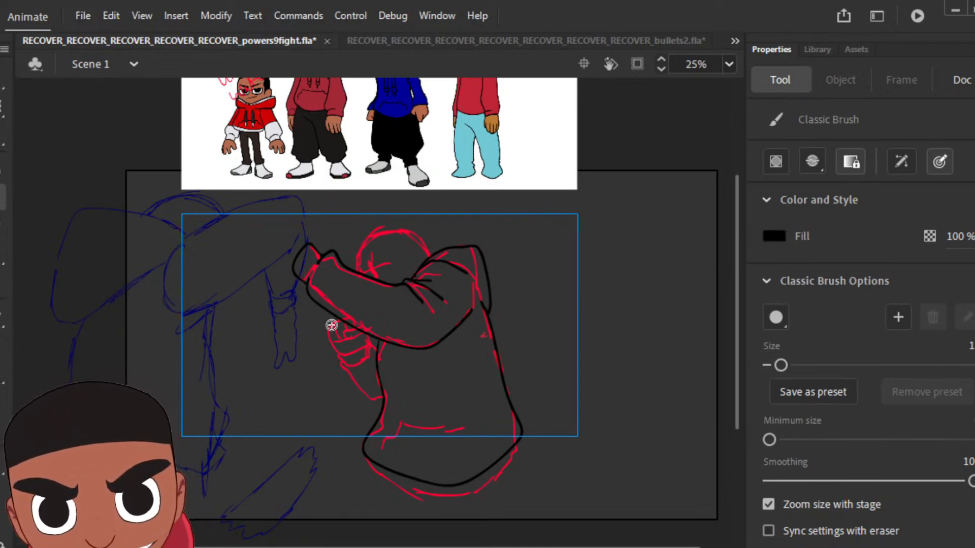
drag(331, 324, 331, 325)
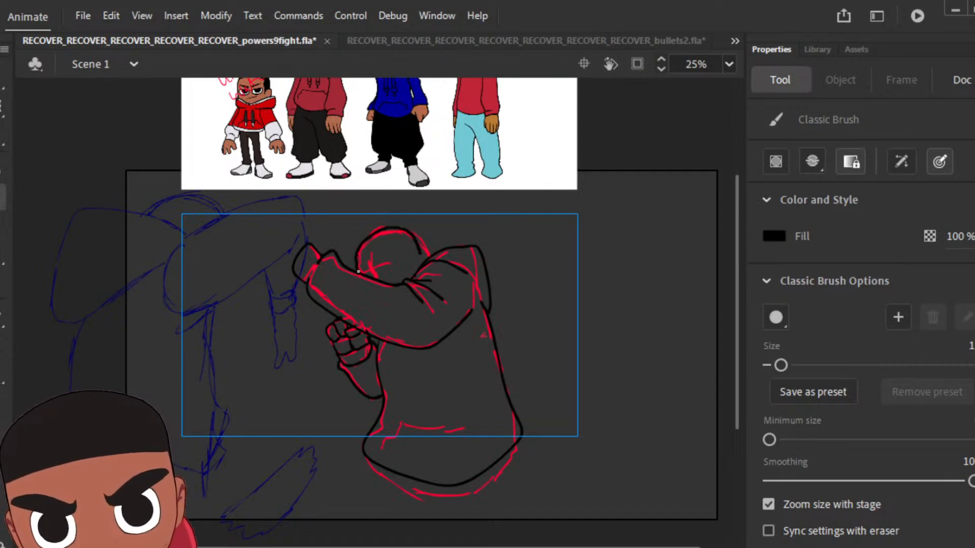
drag(411, 259, 423, 259)
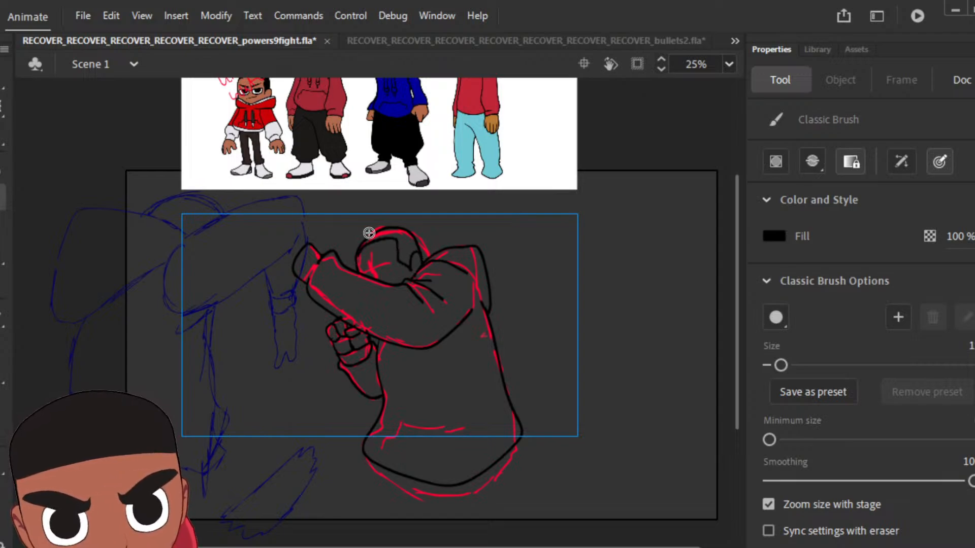
click(2, 364)
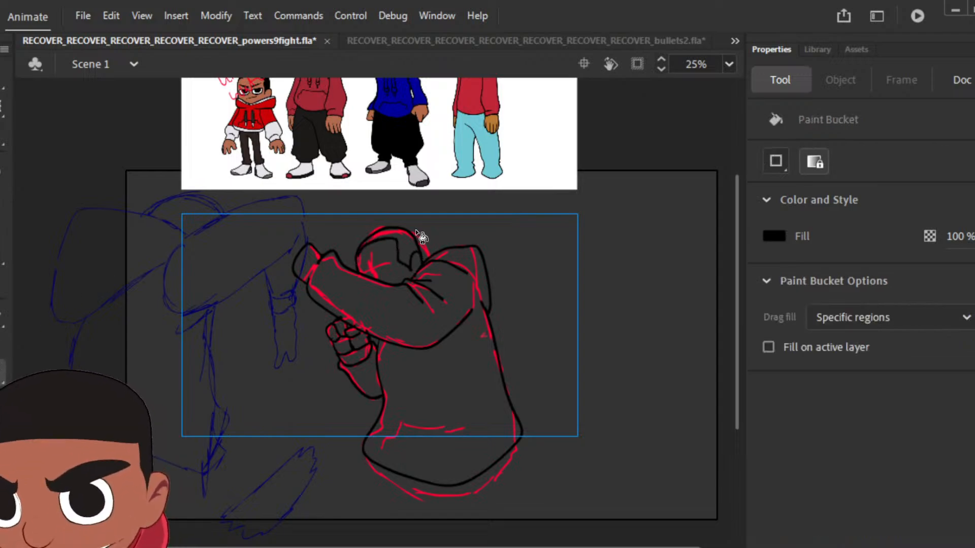
click(410, 243)
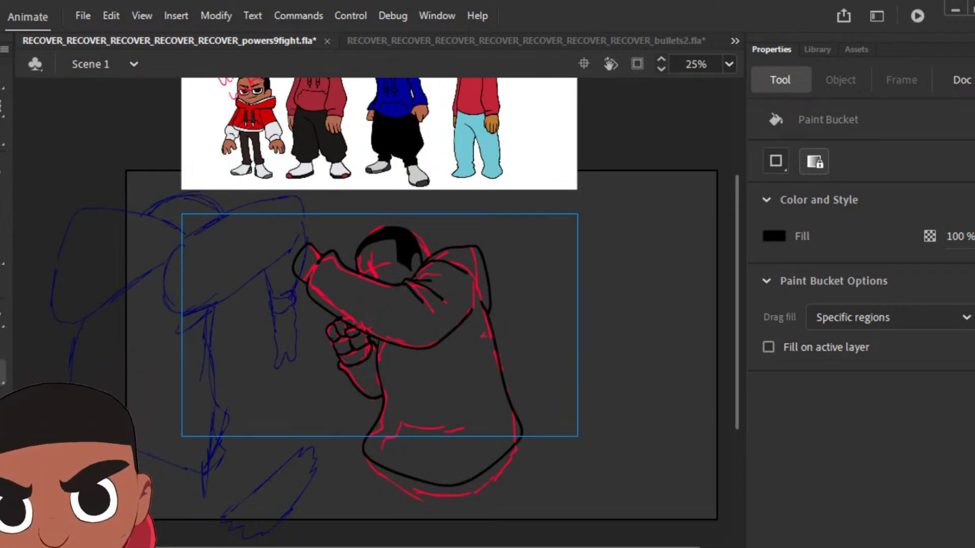
Step: Sample brown from the hand of the reference character in light blue trousers and fill the pose's face, ear and lower fist with it
key(i)
drag(737, 227, 738, 204)
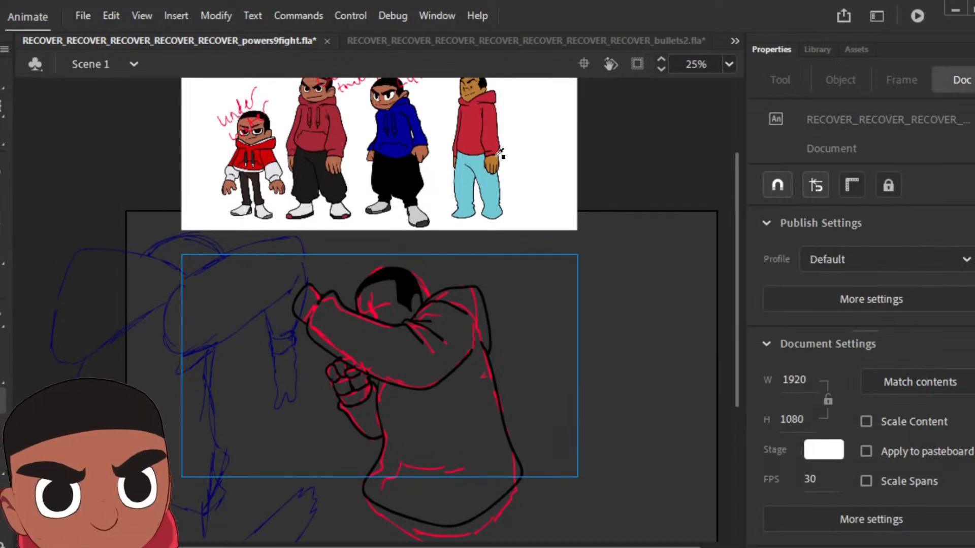
click(499, 154)
click(390, 293)
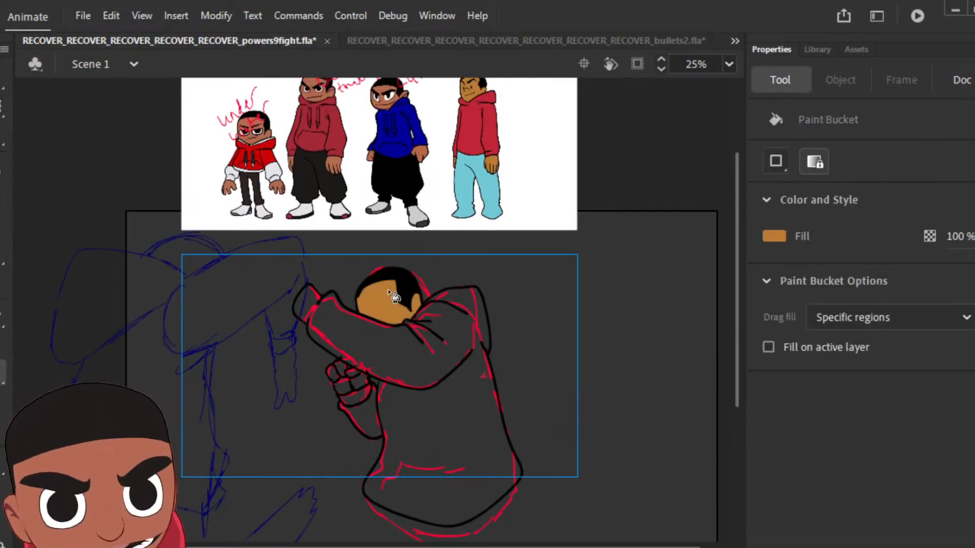
click(362, 385)
click(340, 369)
click(332, 374)
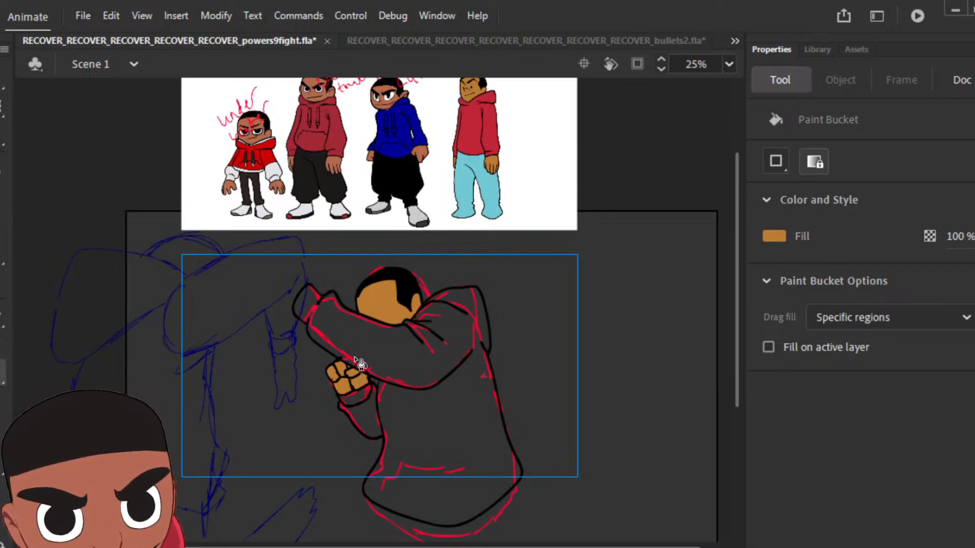
Step: Sample red from the same reference character's hoodie and fill the pose's sleeves, cuffs, hood and torso with it
key(i)
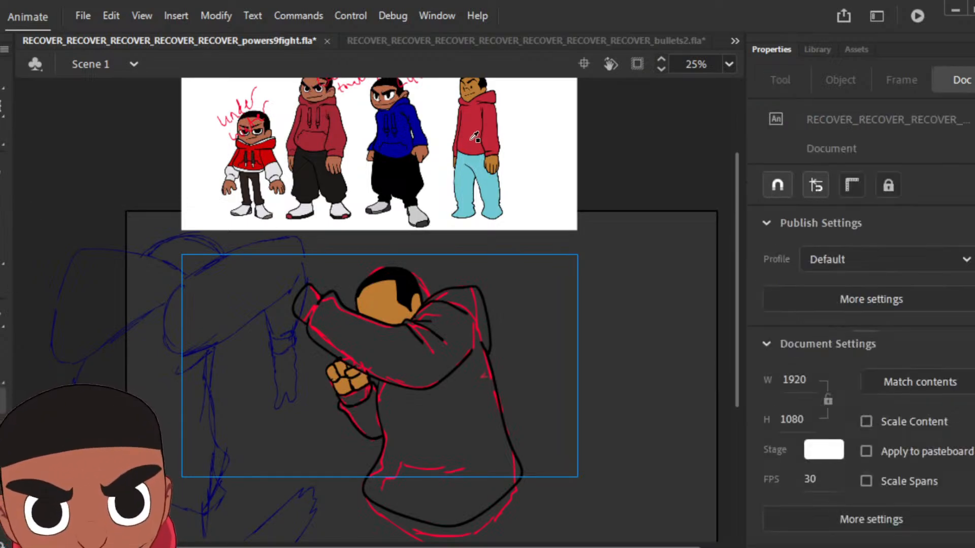
click(477, 135)
click(404, 352)
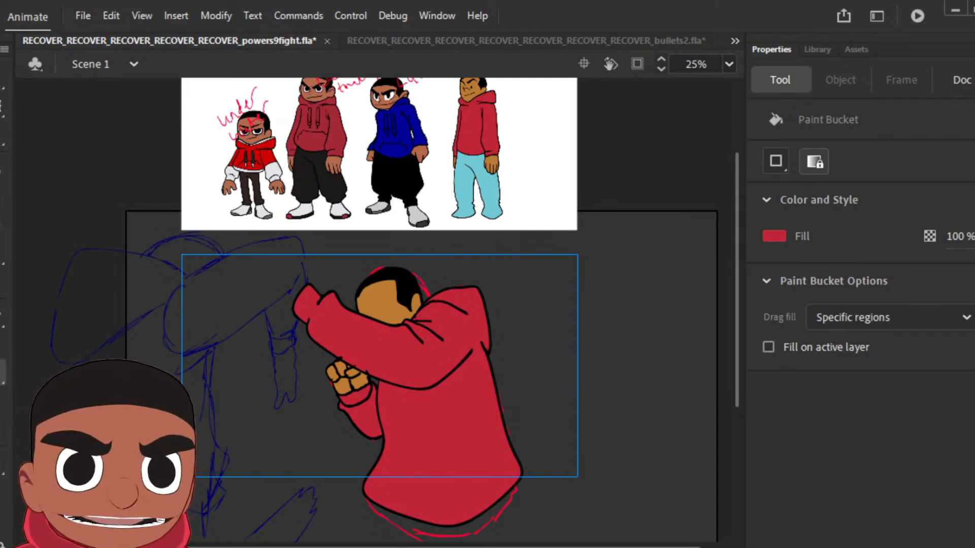
Step: Insert a keyframe on the next sketched frame and delete the coloured pose carried over into it
key(v)
key(ctrl+a)
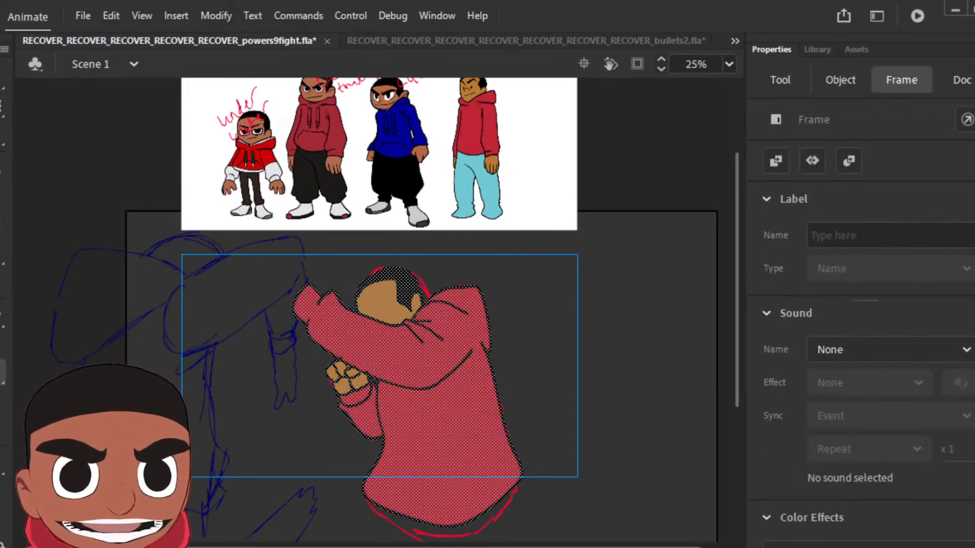
key(period)
key(ctrl+shift+v)
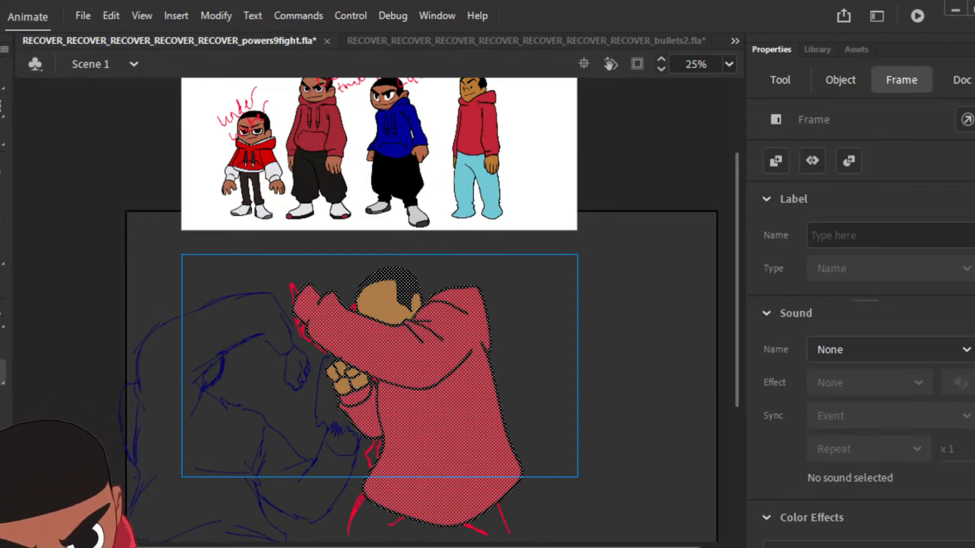
key(Delete)
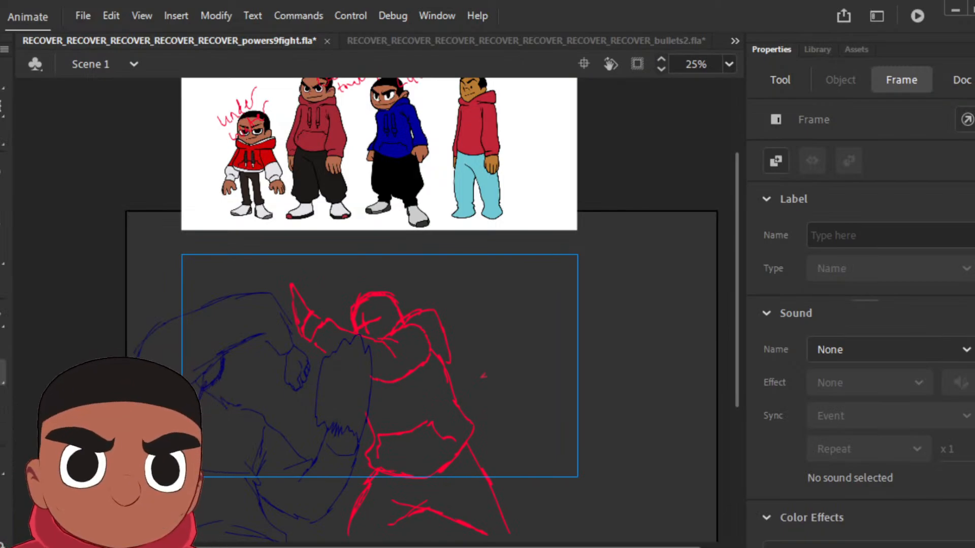
Step: Set the brush fill to black and ink the leaning pose's raised hand, sleeve, hood, head and torso over the red sketch
click(3, 203)
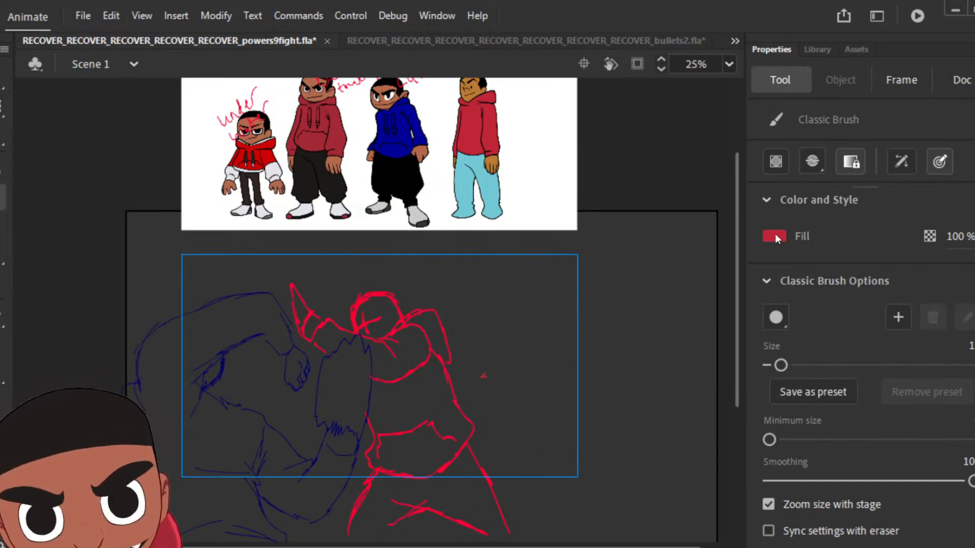
click(775, 234)
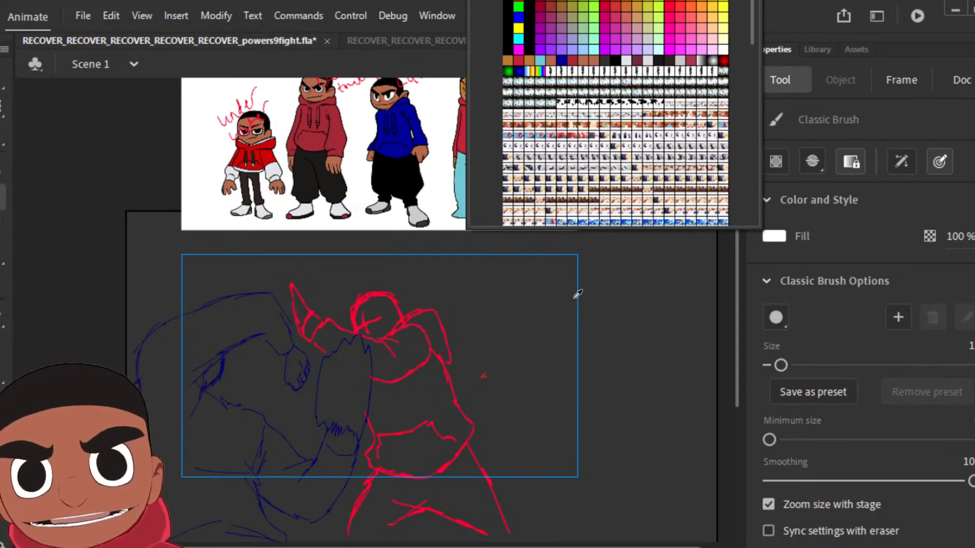
click(511, 51)
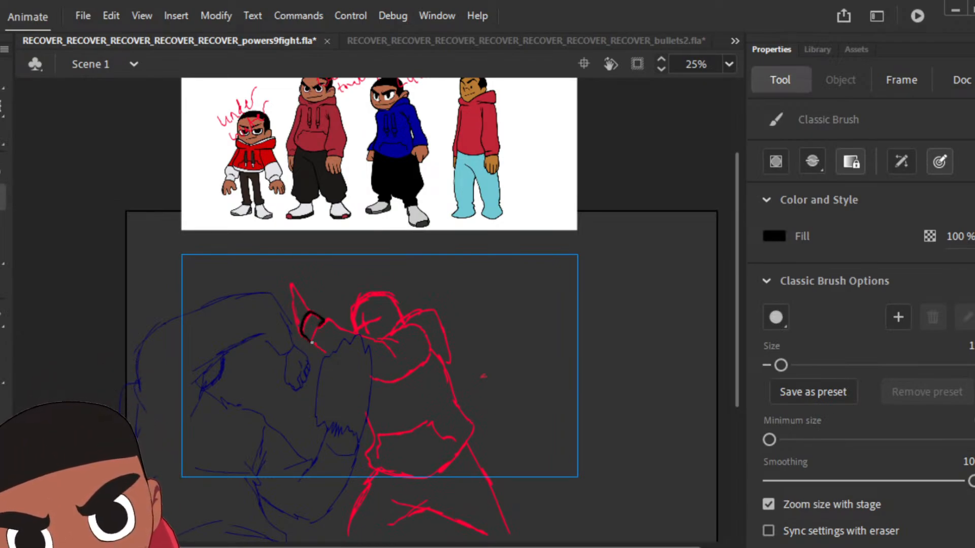
drag(383, 346, 390, 351)
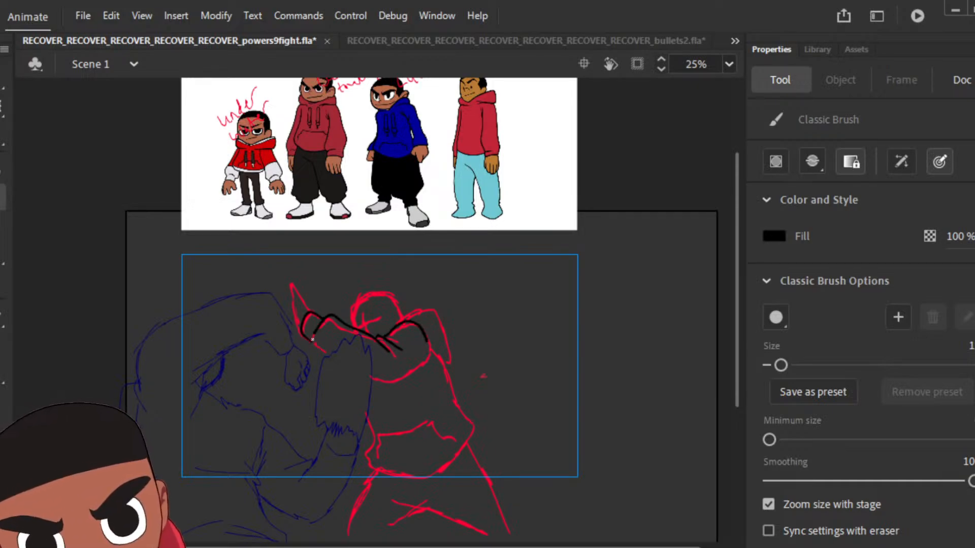
drag(406, 382, 429, 358)
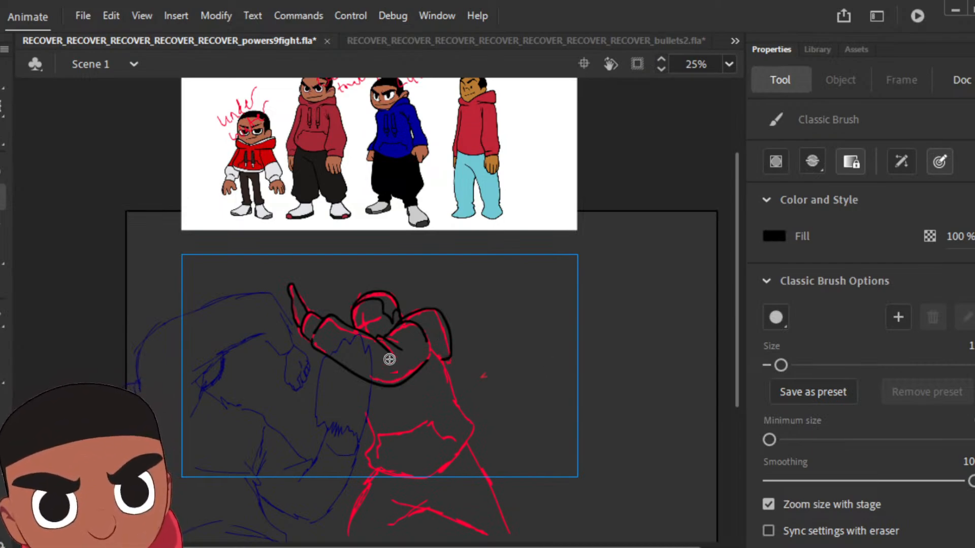
drag(444, 360, 456, 402)
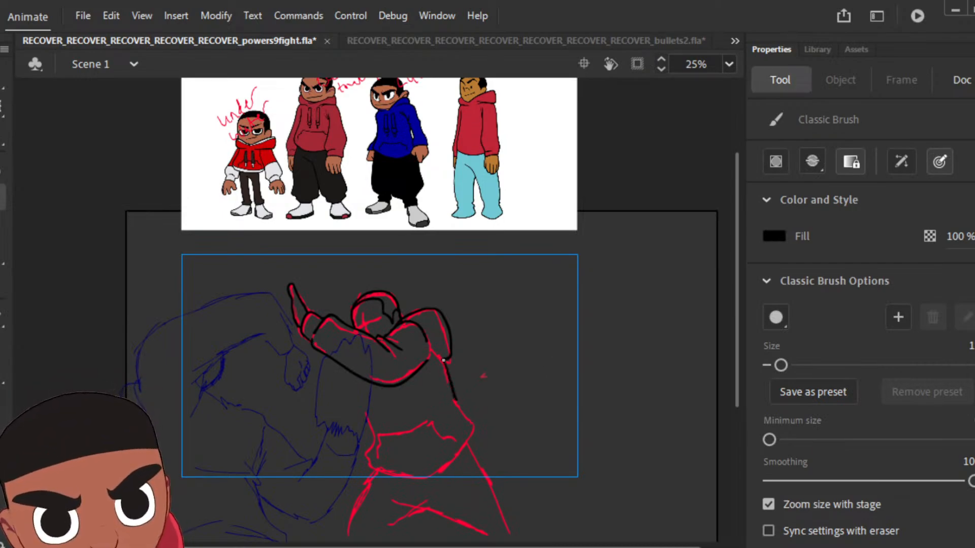
drag(472, 436, 432, 474)
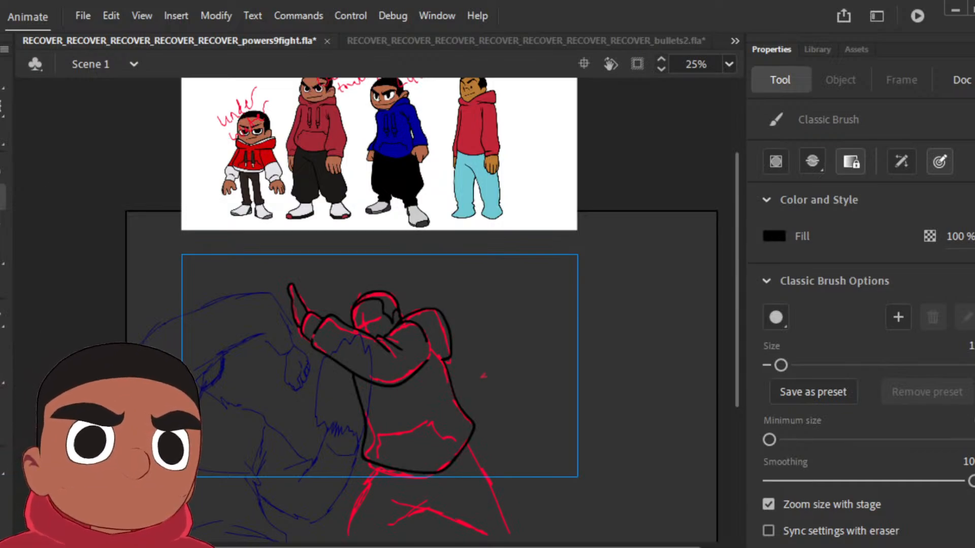
Step: Fill the leaning pose's hair with black and deselect its line art
key(Return)
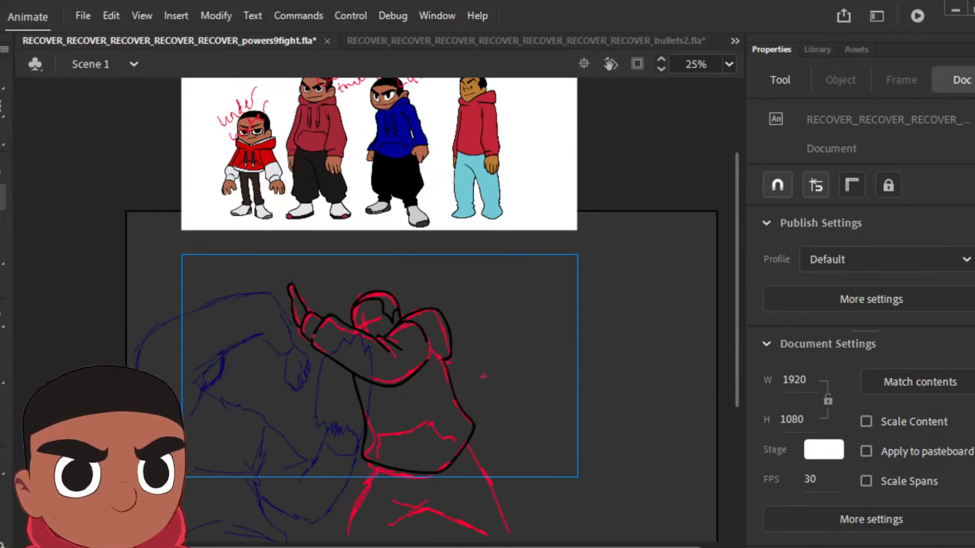
key(comma)
key(comma)
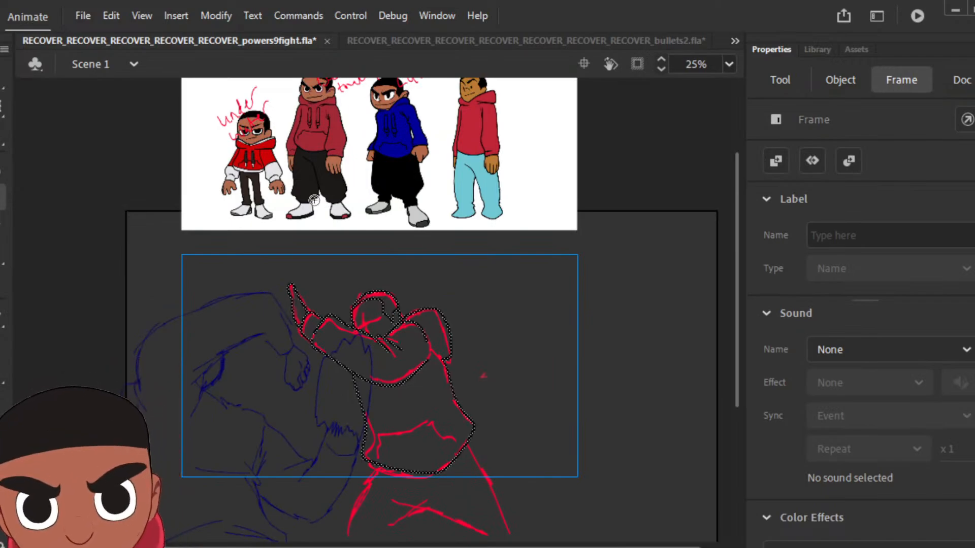
click(1, 376)
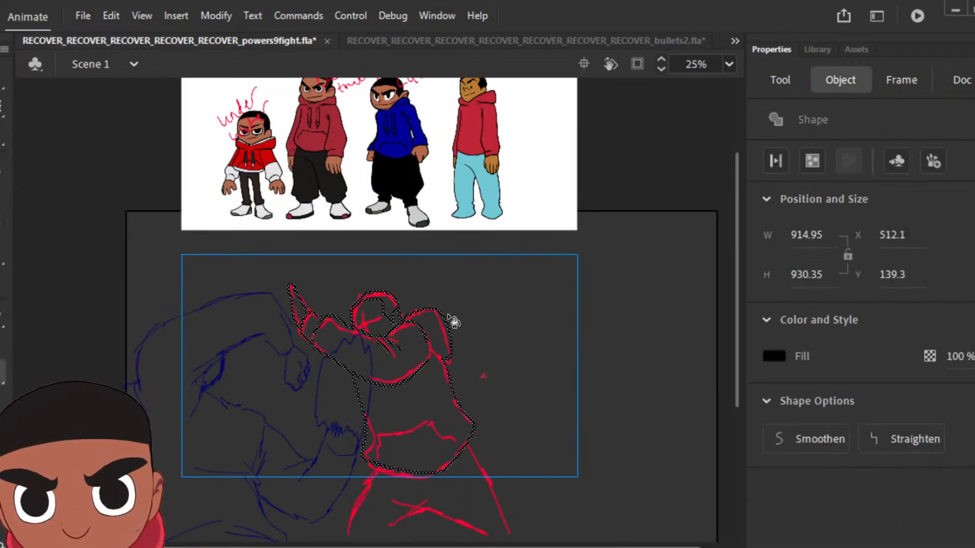
click(389, 300)
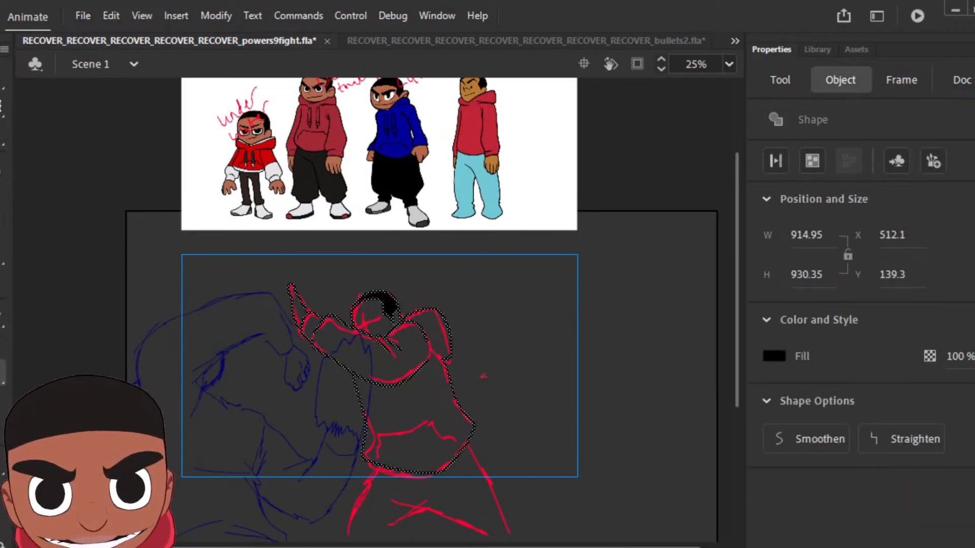
click(1, 78)
click(121, 174)
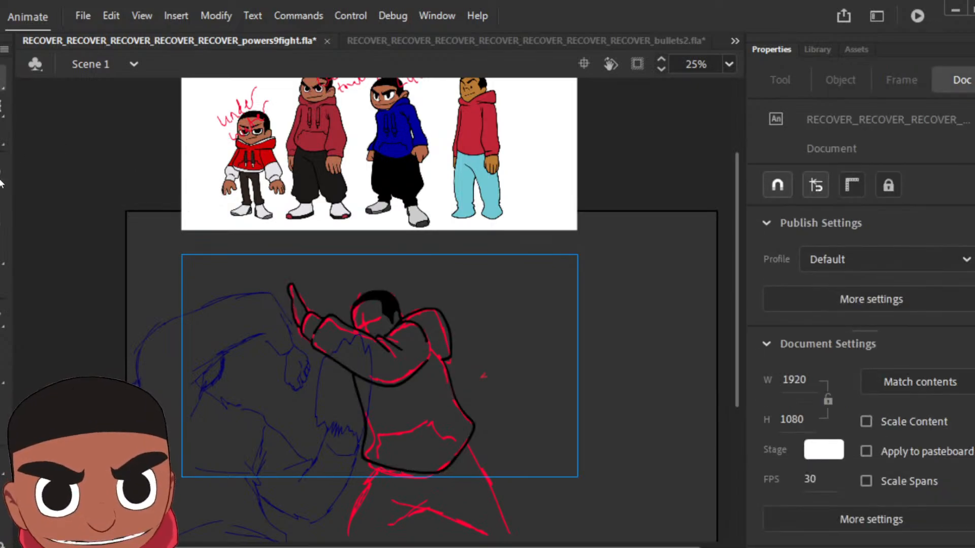
Step: Sample brown from the face of the reference character in light blue trousers and fill the leaning pose's skin and hoodie areas with it
click(2, 402)
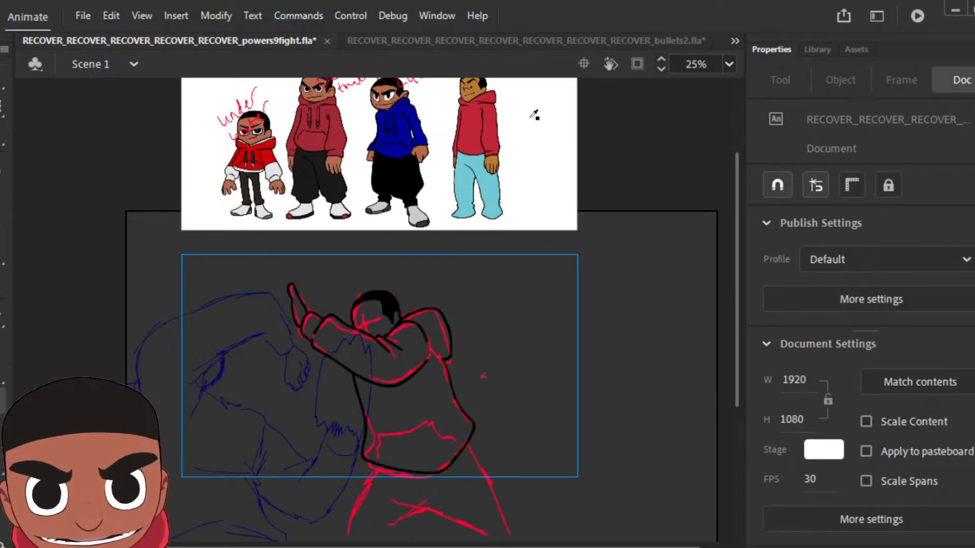
click(479, 86)
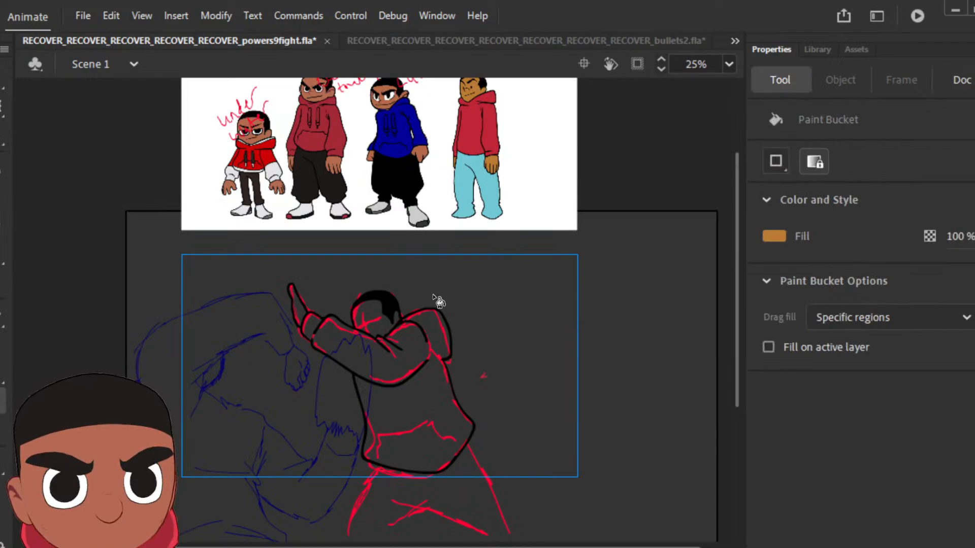
click(381, 320)
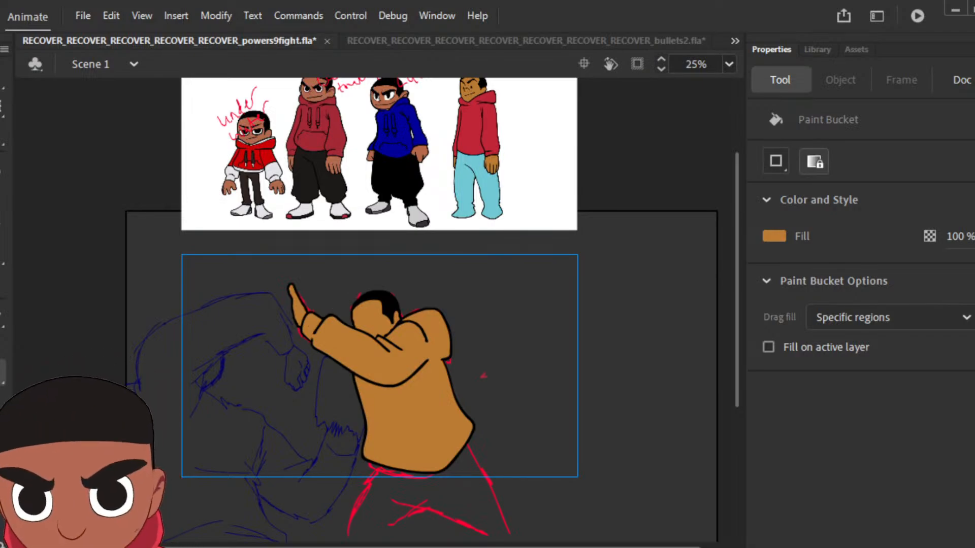
key(z)
click(431, 331)
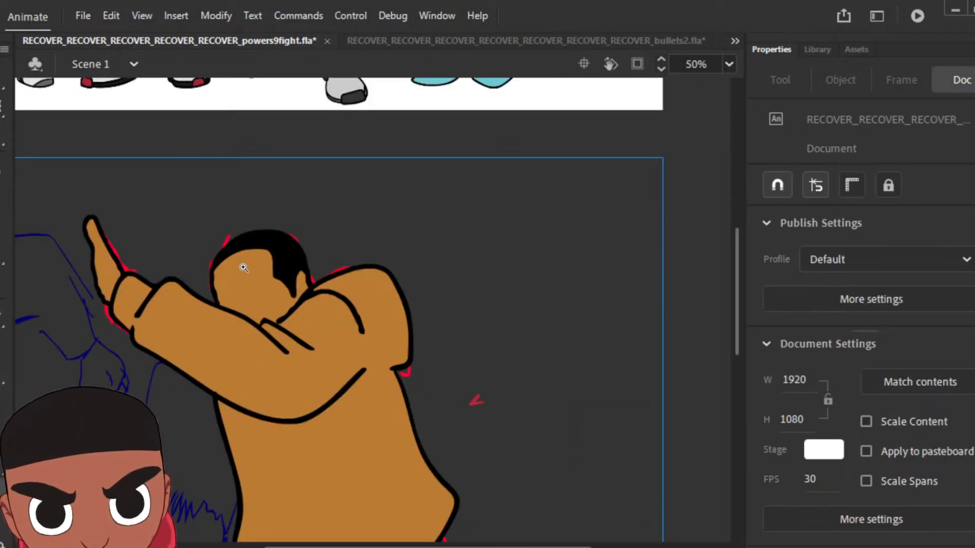
key(b)
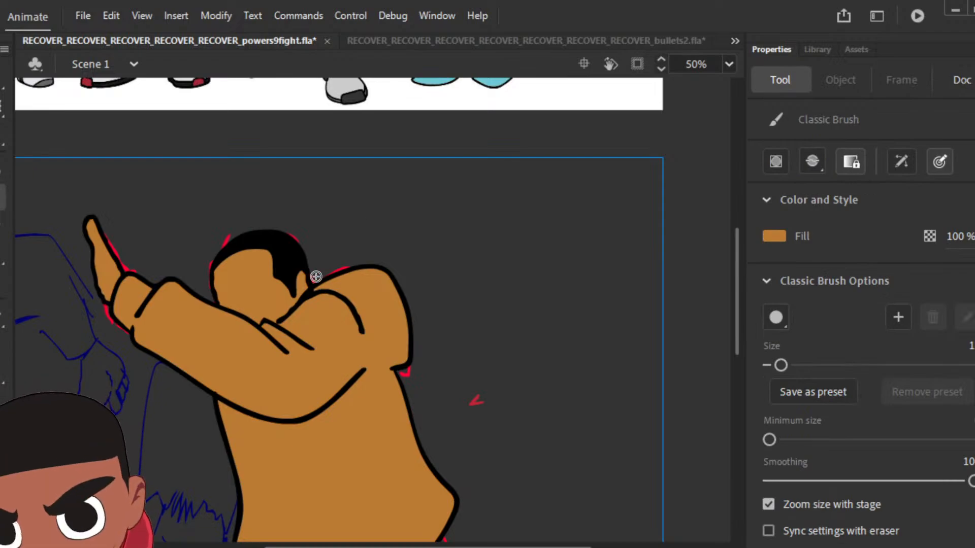
key(v)
key(k)
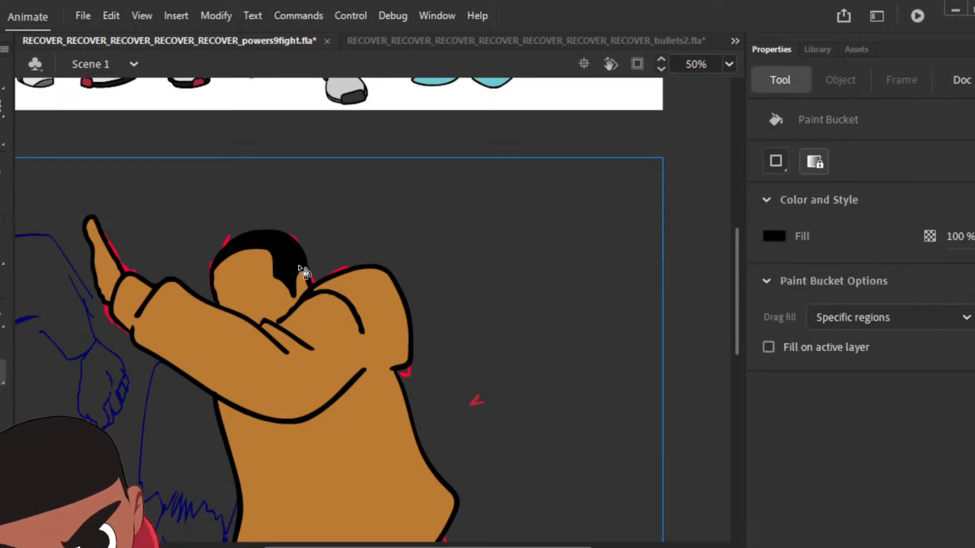
key(b)
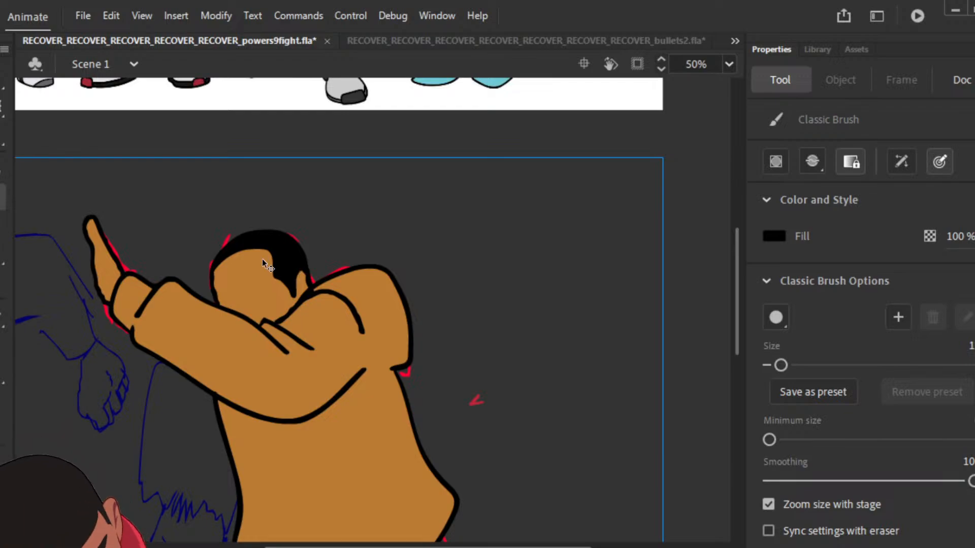
key(ctrl+minus)
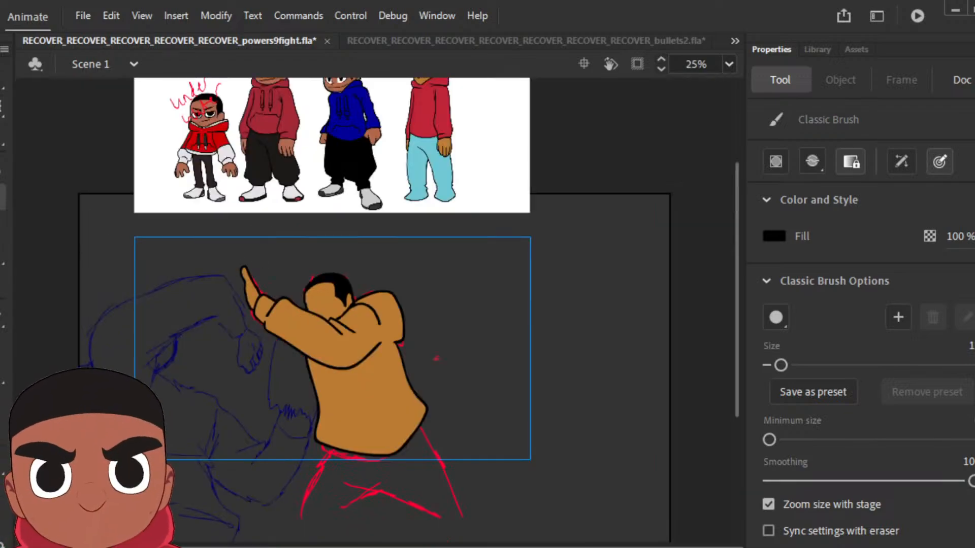
Step: Sample red from the reference character's hoodie and recolour the leaning pose's sleeve, cuff, hood and torso with it
key(i)
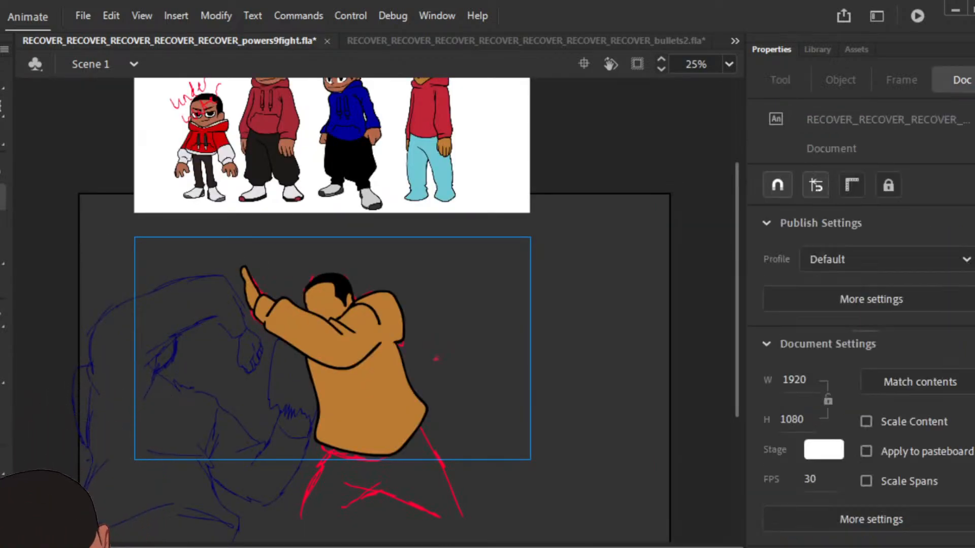
click(428, 103)
click(364, 339)
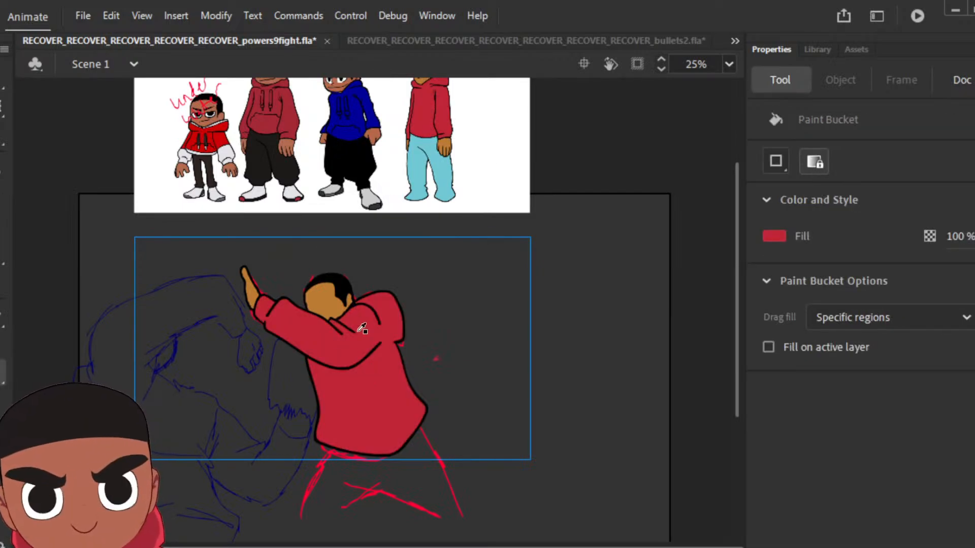
Step: Sample black from the leaning pose's hair and ink both bent legs below the hoodie over the red sketch
key(i)
click(345, 297)
key(b)
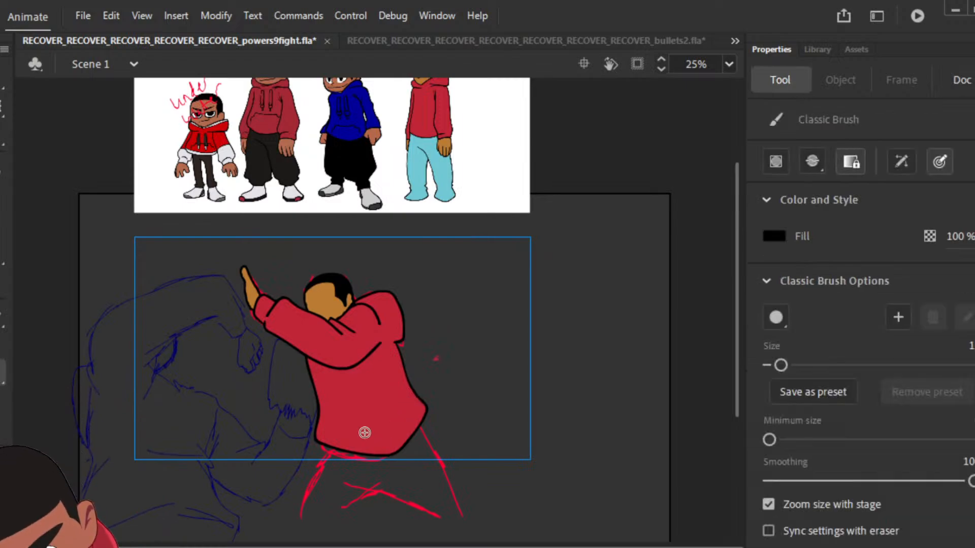
mouse_move(326, 446)
mouse_down()
mouse_move(297, 514)
mouse_move(348, 518)
mouse_up()
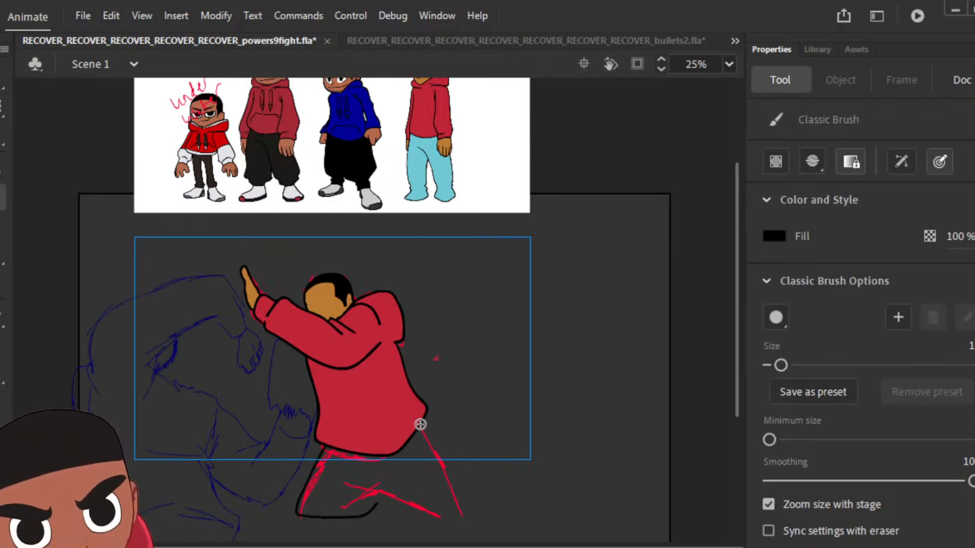
mouse_move(420, 425)
mouse_down()
mouse_move(458, 513)
mouse_move(430, 521)
mouse_move(376, 510)
mouse_move(357, 497)
mouse_up()
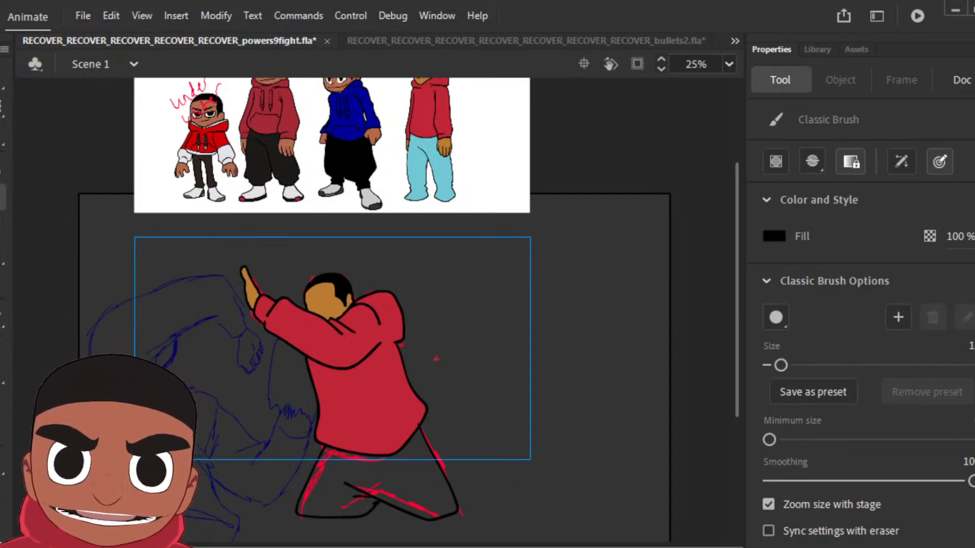
Step: Sample light blue from the reference character's trousers and fill the leaning pose's legs with it
key(i)
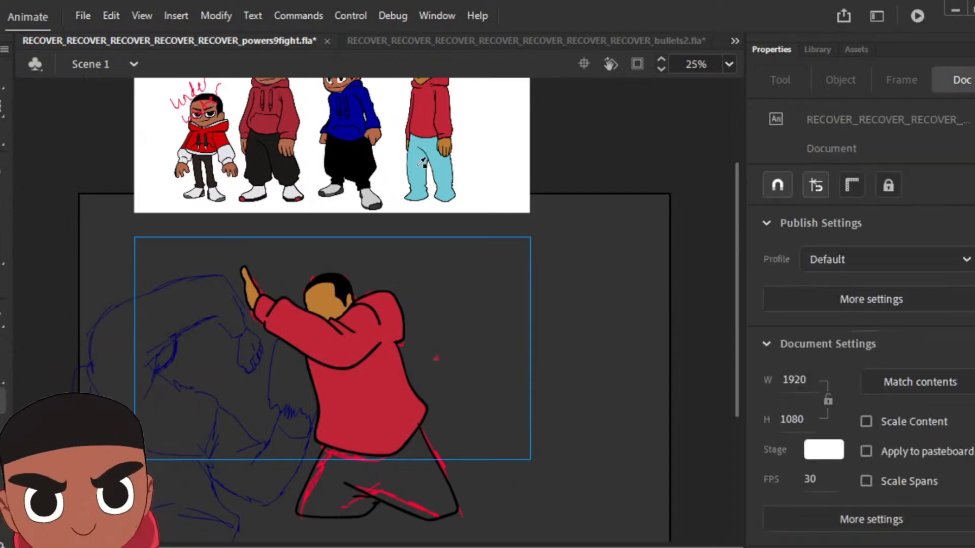
click(416, 167)
click(414, 489)
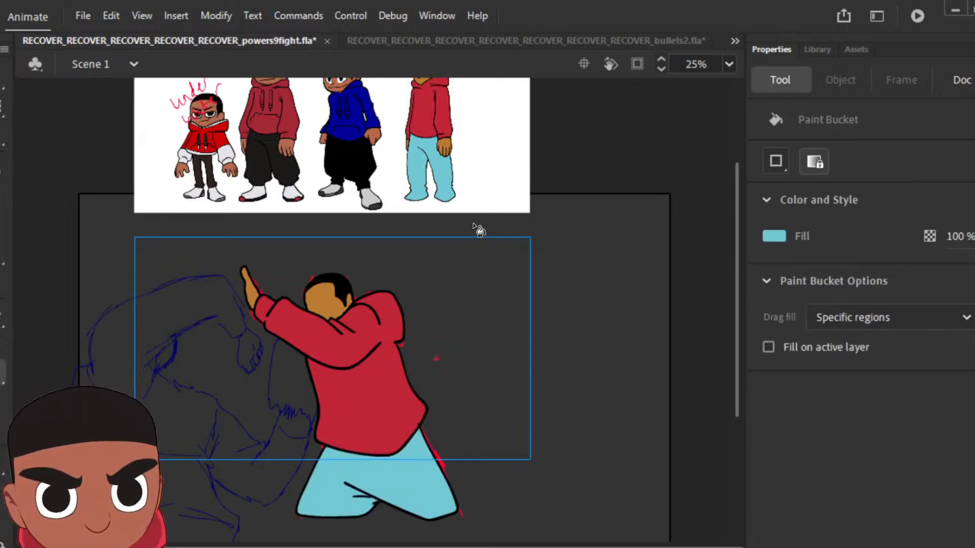
Step: Play back the poses, insert a keyframe for the next sketch pose and delete the artwork copied into it
key(Return)
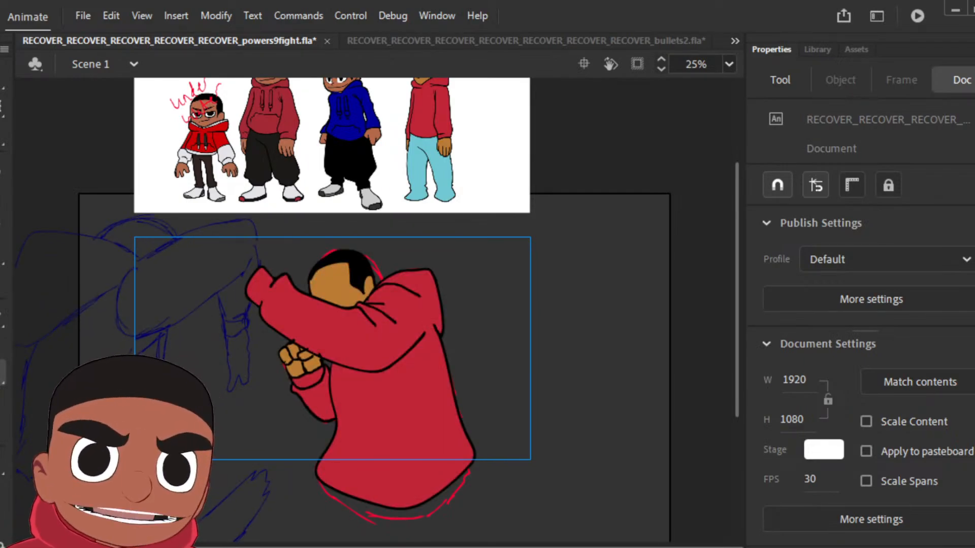
key(.)
key(F6)
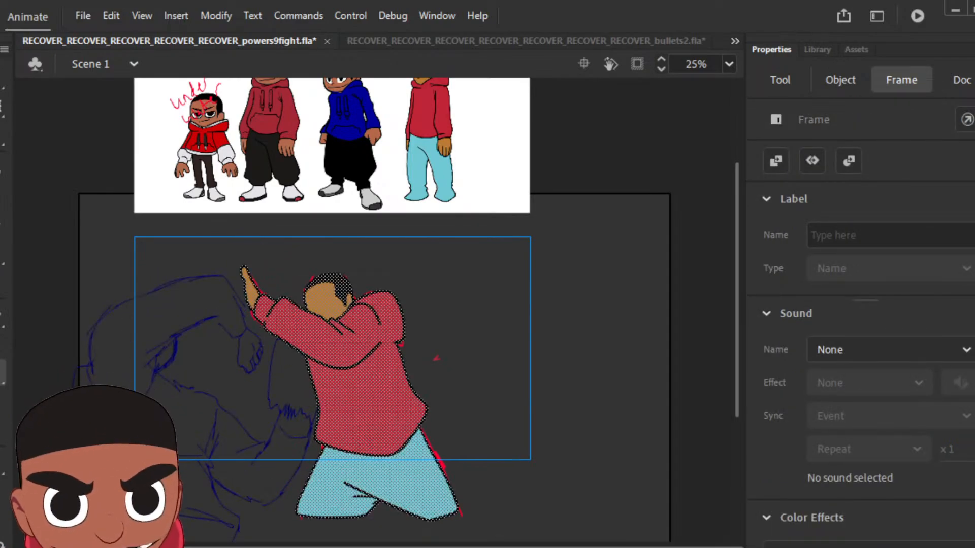
key(.)
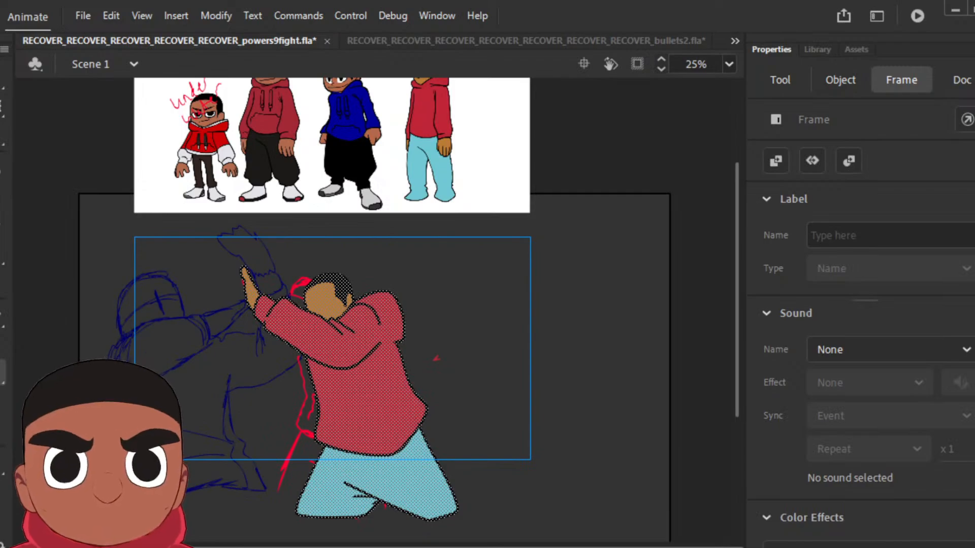
key(.)
key(.)
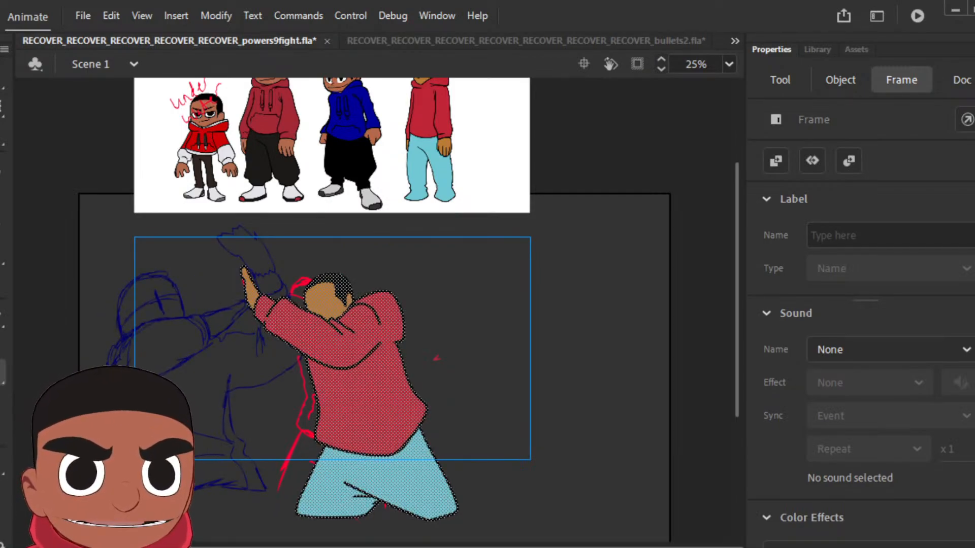
key(Delete)
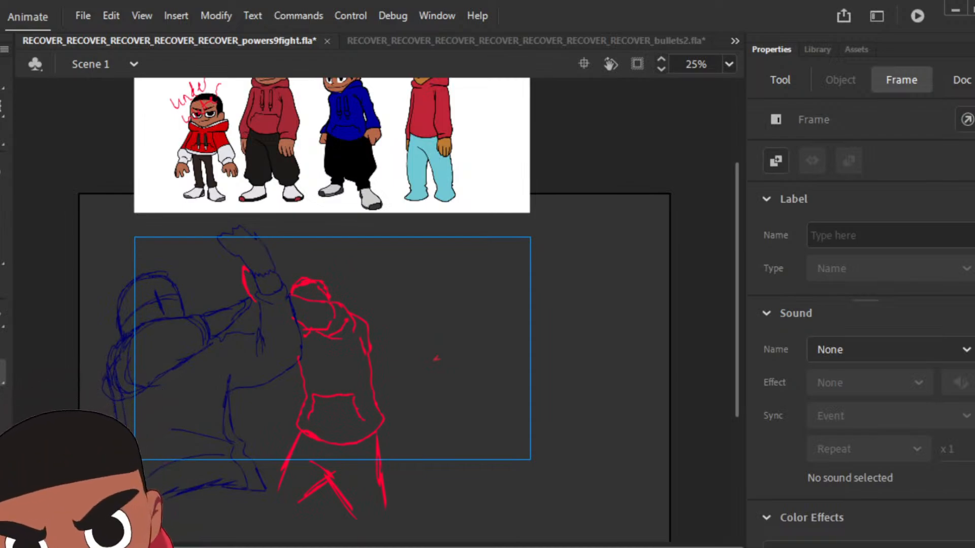
Step: Brush the new pose's raised hand, cuff, sleeve, hood, head, torso and legs in light blue over the red sketch
key(b)
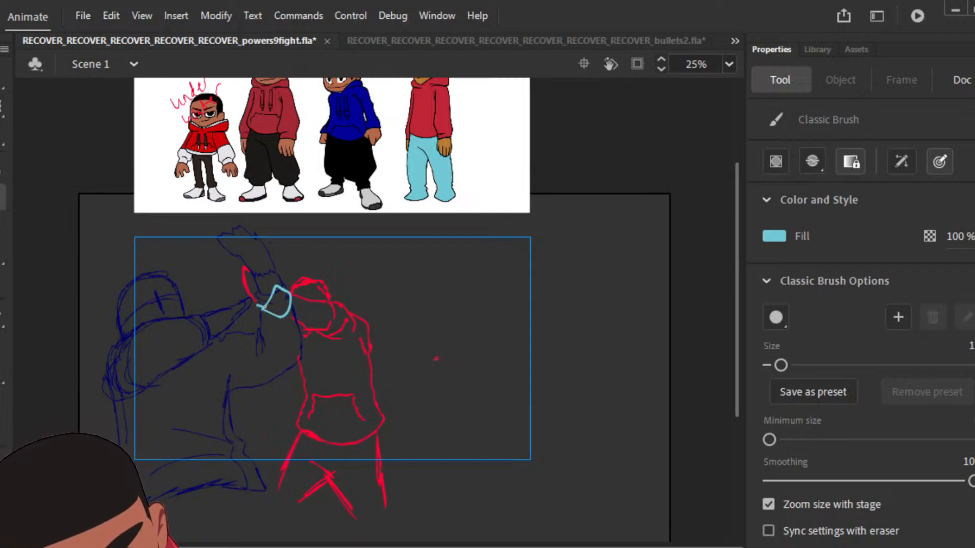
mouse_move(264, 306)
mouse_down()
mouse_move(244, 267)
mouse_move(265, 278)
mouse_up()
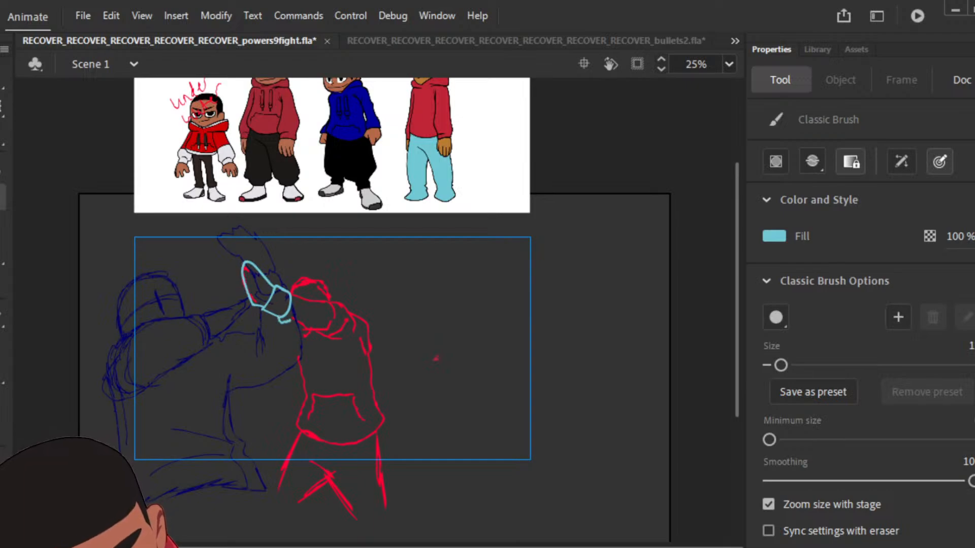
drag(289, 322, 325, 334)
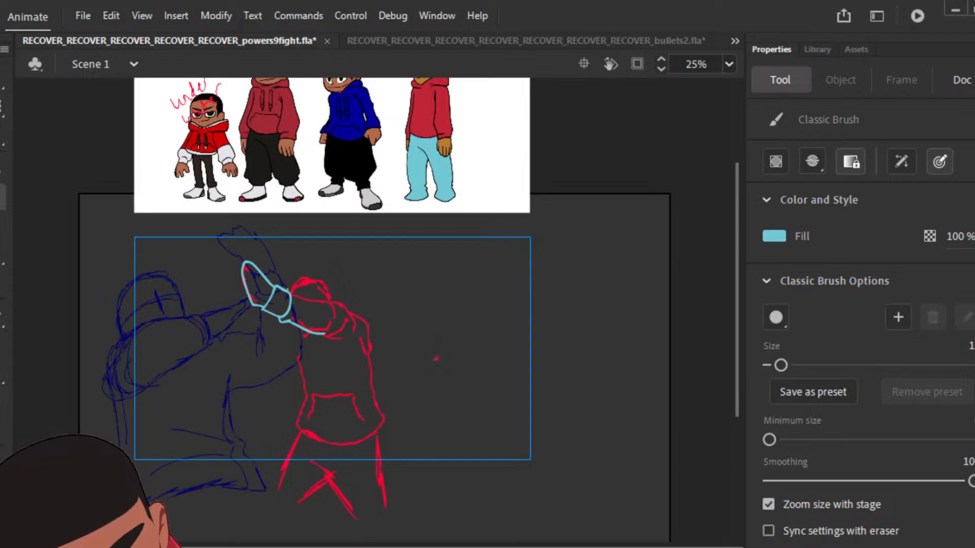
mouse_move(288, 290)
mouse_down()
mouse_move(338, 312)
mouse_move(343, 300)
mouse_move(351, 317)
mouse_up()
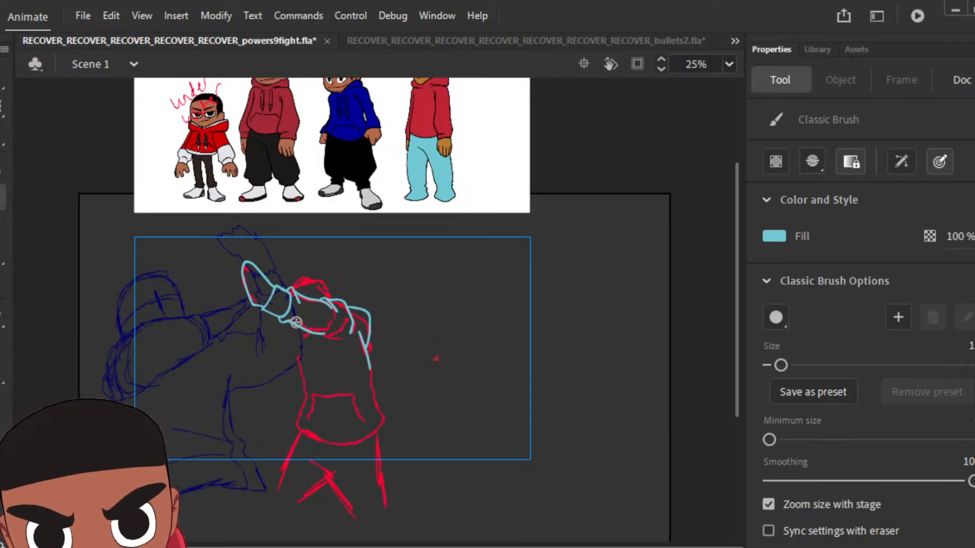
drag(296, 360, 304, 386)
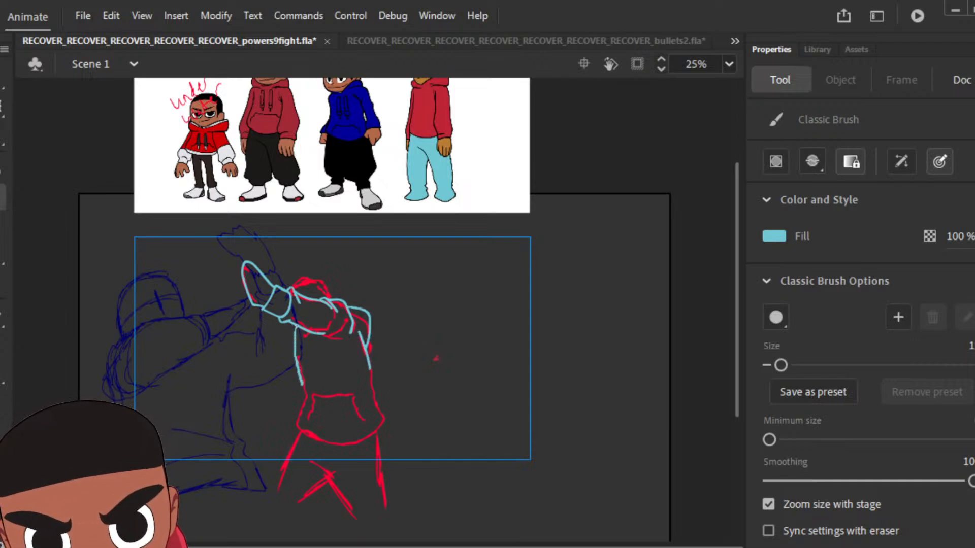
mouse_move(297, 422)
mouse_down()
mouse_move(329, 435)
mouse_move(371, 423)
mouse_move(382, 401)
mouse_up()
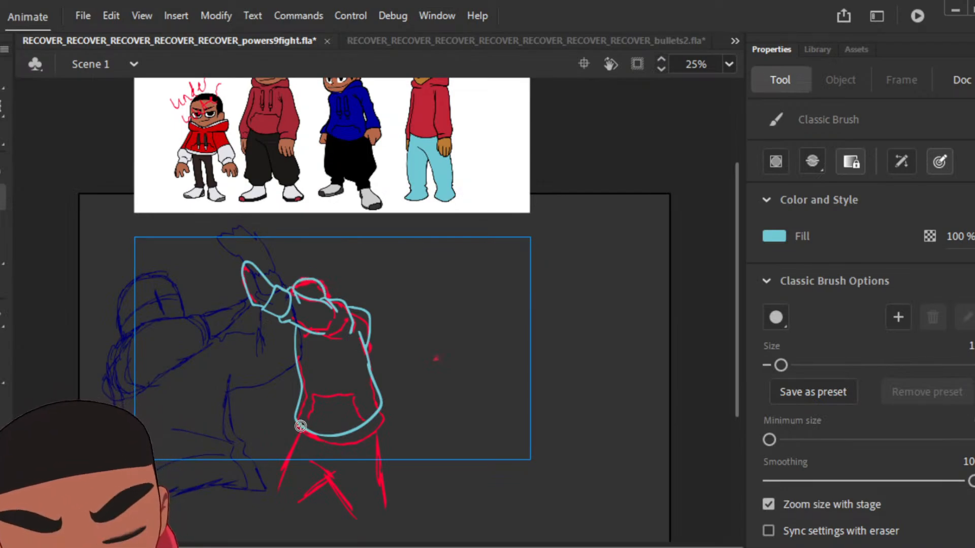
mouse_move(301, 426)
mouse_down()
mouse_move(280, 492)
mouse_move(300, 496)
mouse_move(333, 473)
mouse_move(309, 462)
mouse_move(357, 518)
mouse_move(386, 511)
mouse_move(374, 420)
mouse_up()
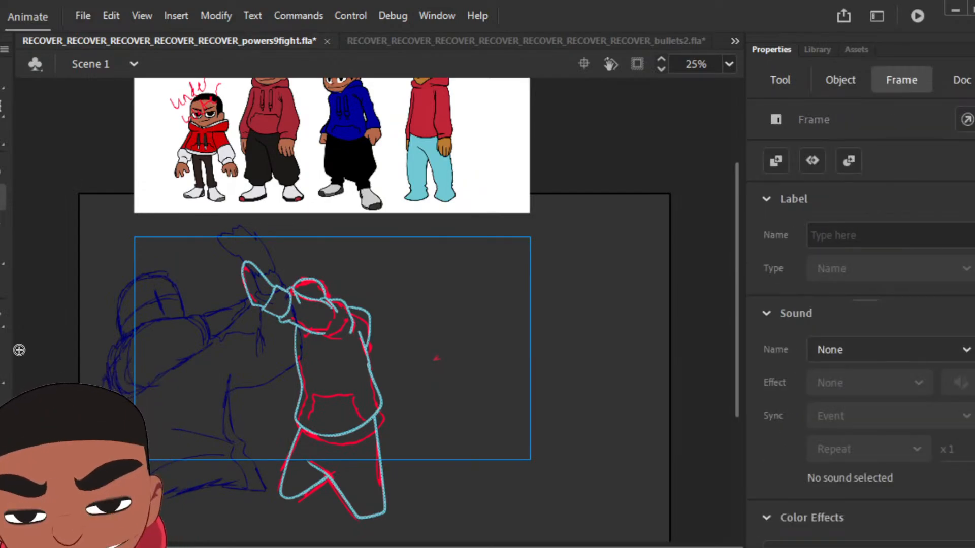
Step: Recolour the new pose's light blue line art to black and deselect it
click(2, 372)
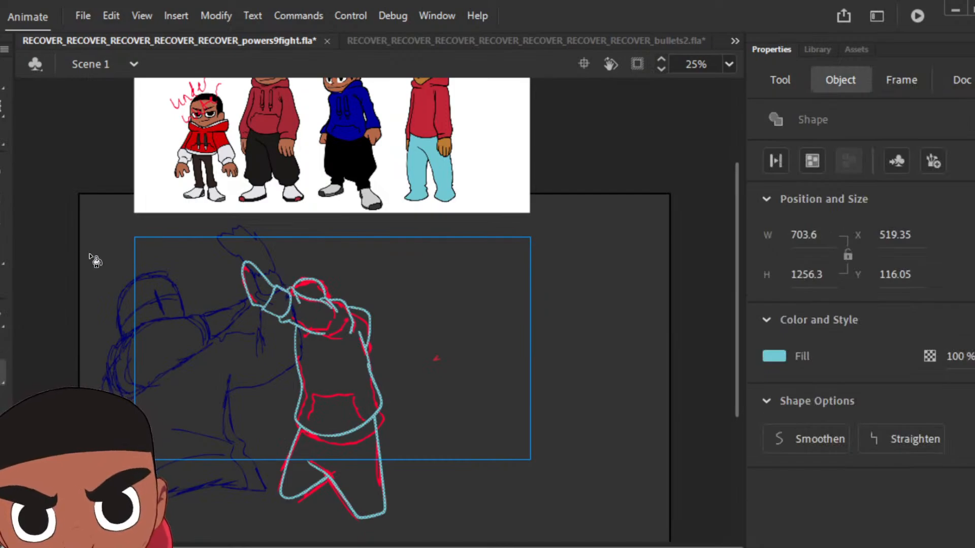
click(773, 355)
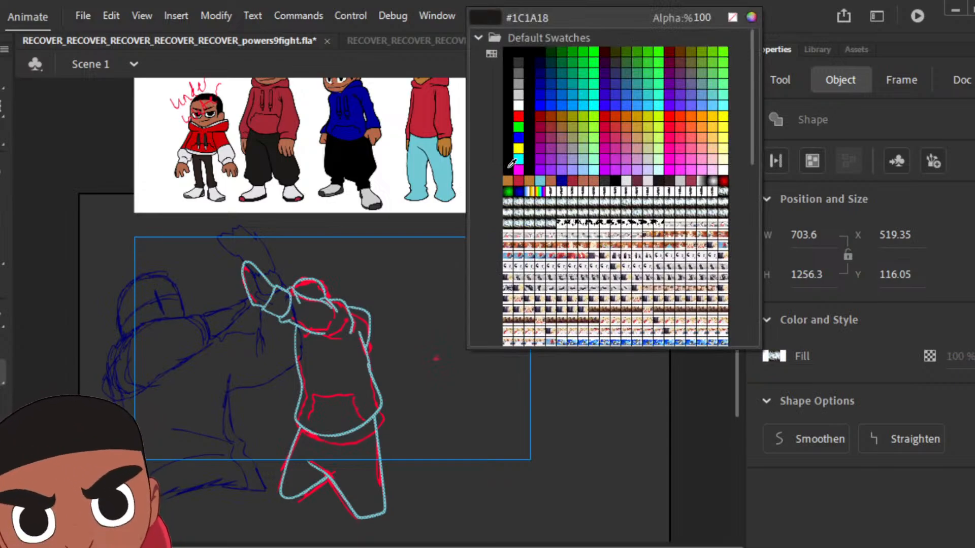
click(510, 165)
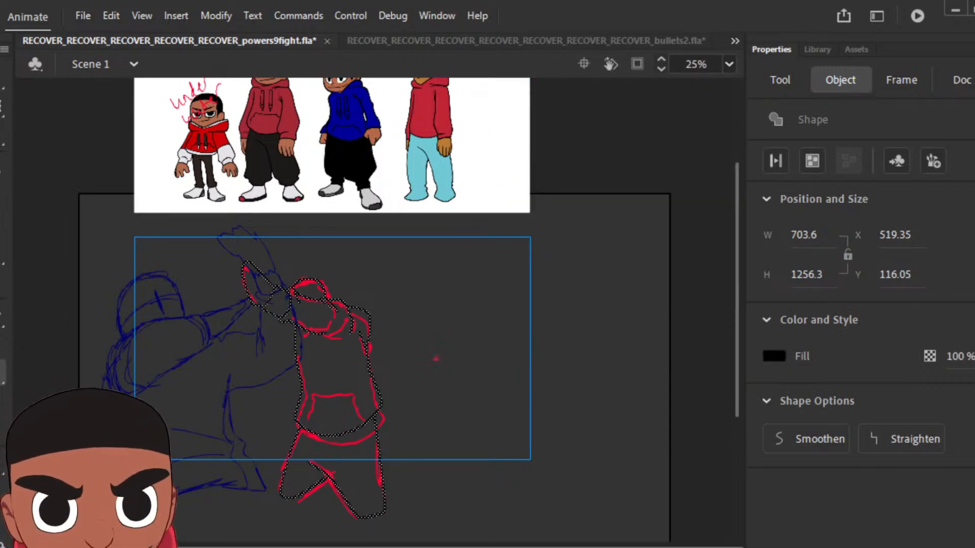
click(76, 147)
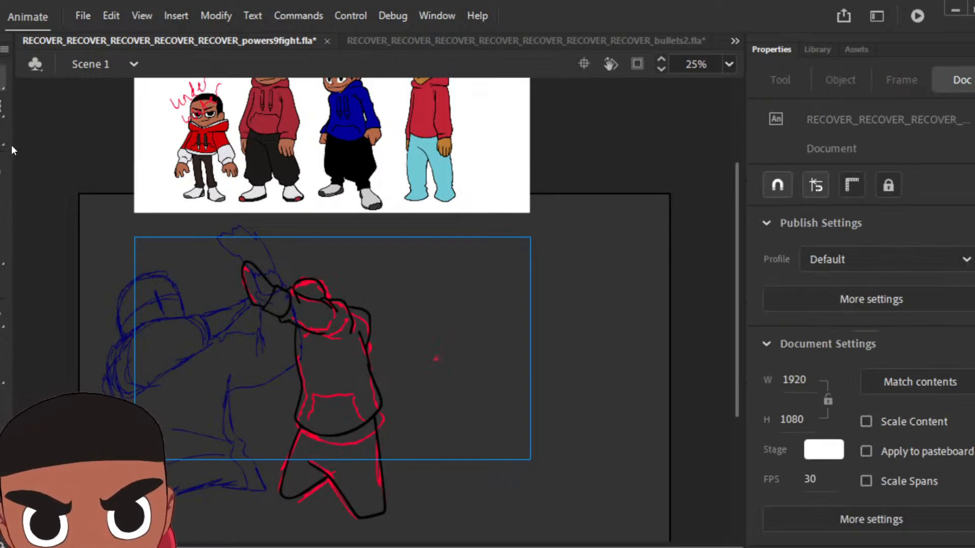
Step: Sample red from the reference character's hoodie and fill the new pose's torso, hood, sleeve and cuff with it
click(3, 372)
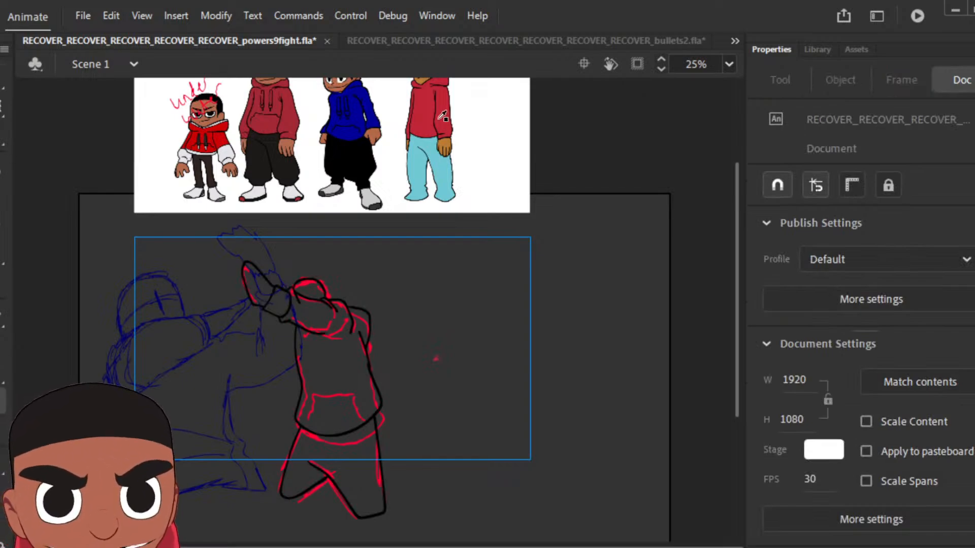
click(329, 366)
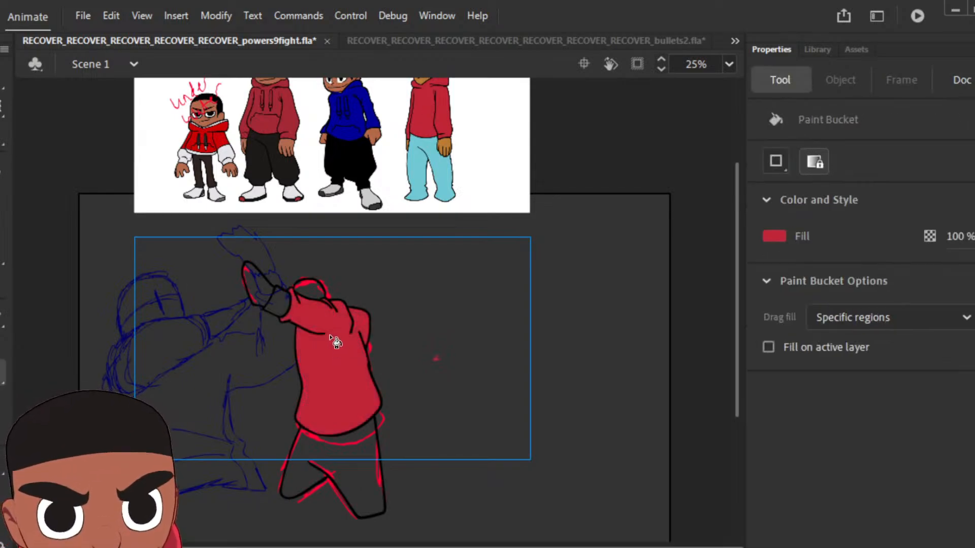
click(290, 310)
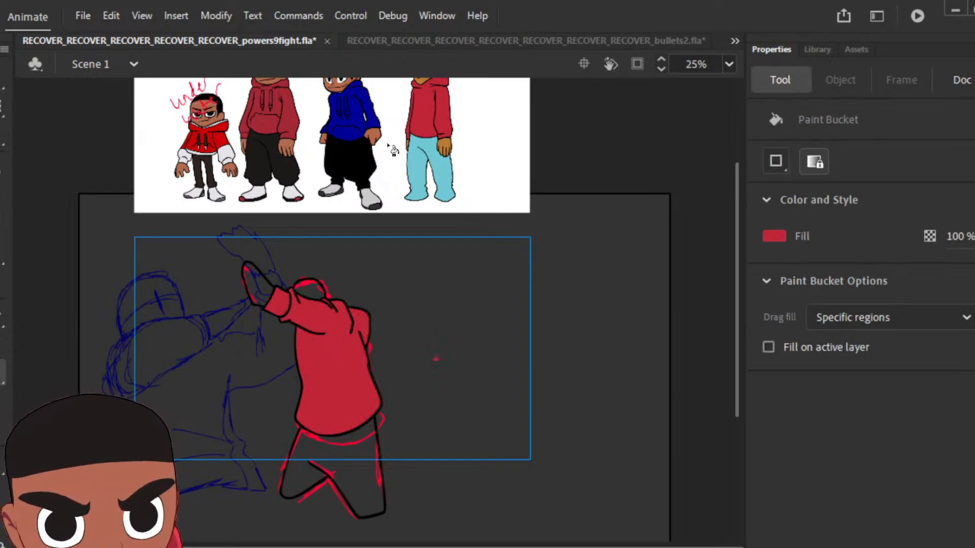
Step: Sample light blue from the reference character's trousers and fill the new pose's legs with it
key(i)
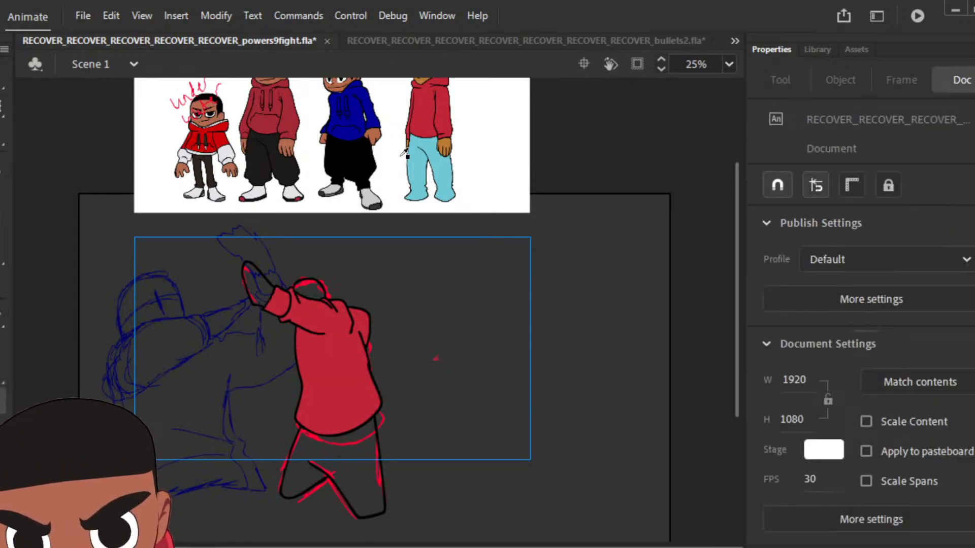
click(414, 166)
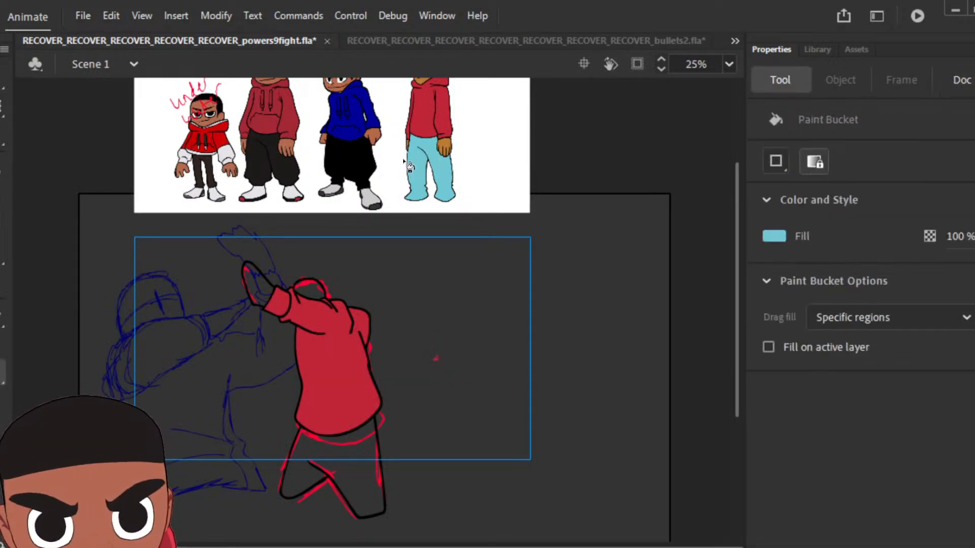
click(358, 460)
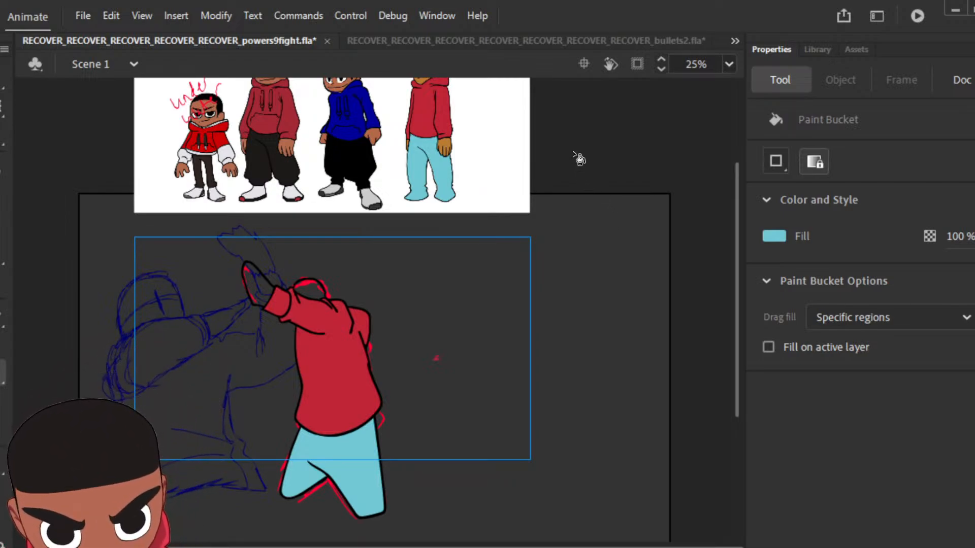
Step: Sample brown from the reference character's hand and fill the new pose's raised hand with it
key(v)
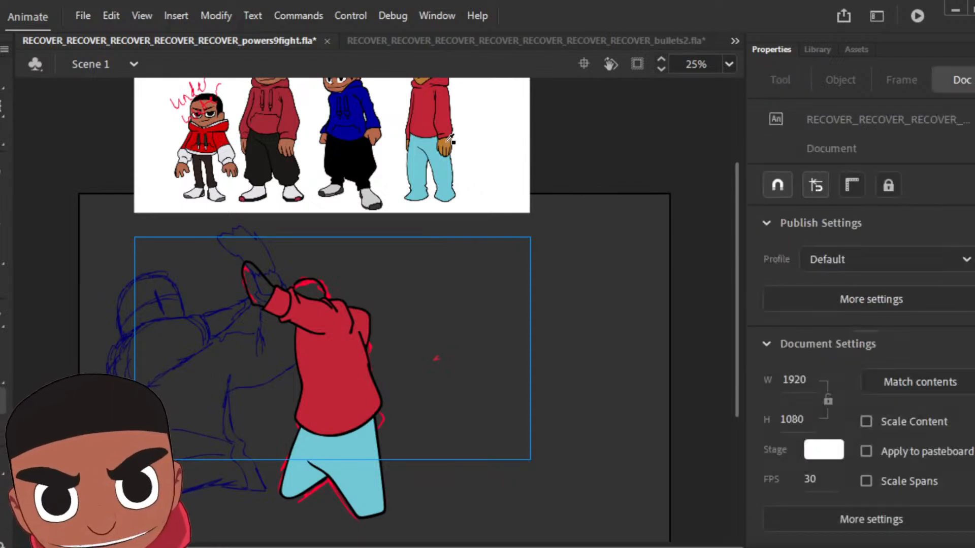
click(447, 144)
click(262, 287)
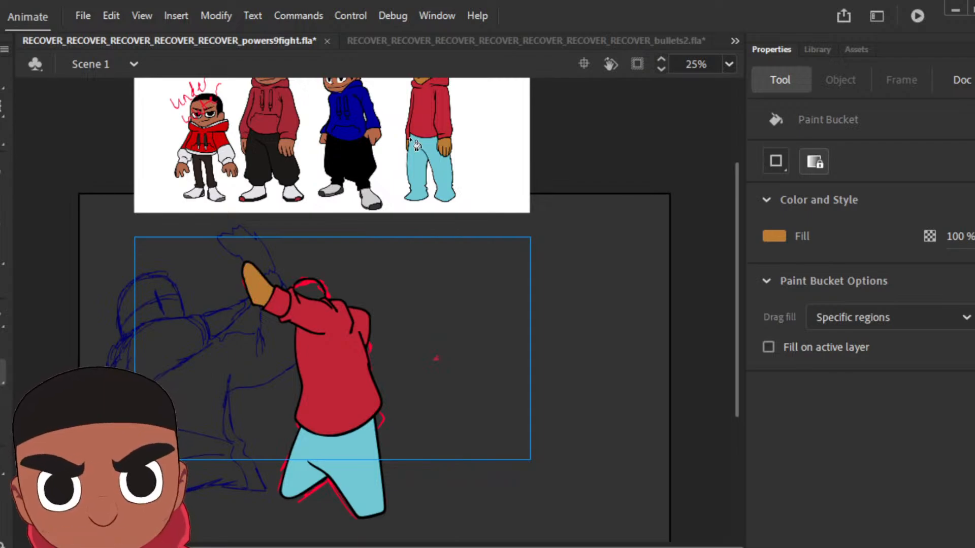
Step: Sample black from the blue-hoodie character's trousers, ink the hairline on the new pose's head and fill the hair black
key(i)
click(365, 168)
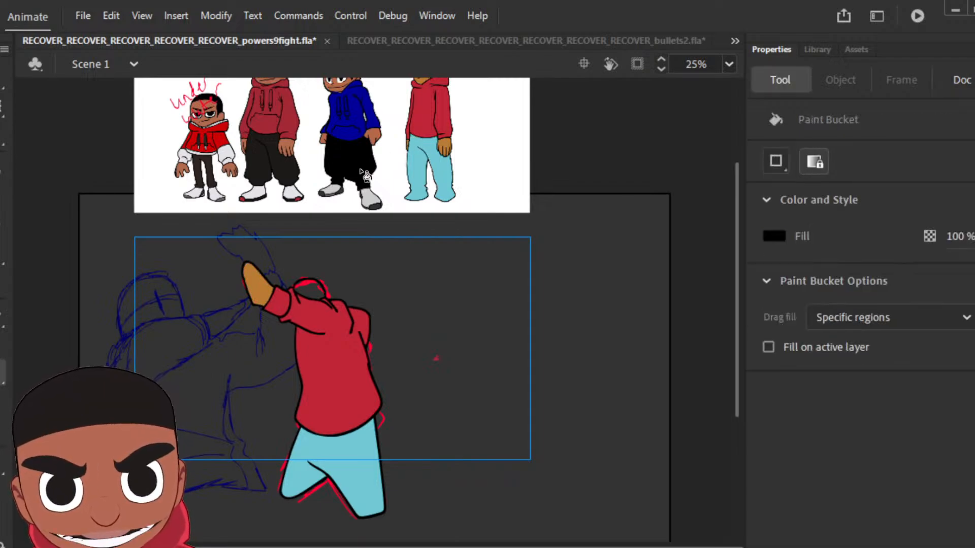
click(3, 205)
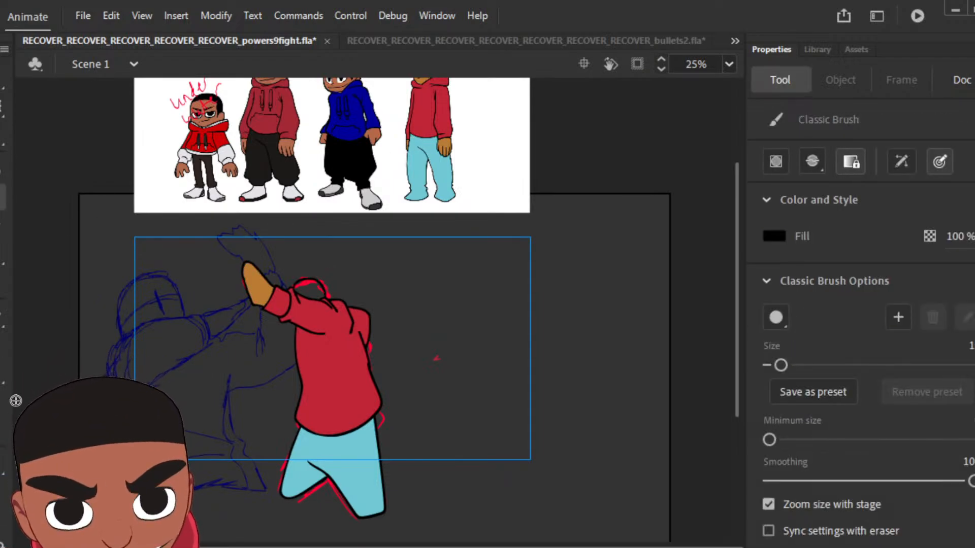
key(z)
click(310, 284)
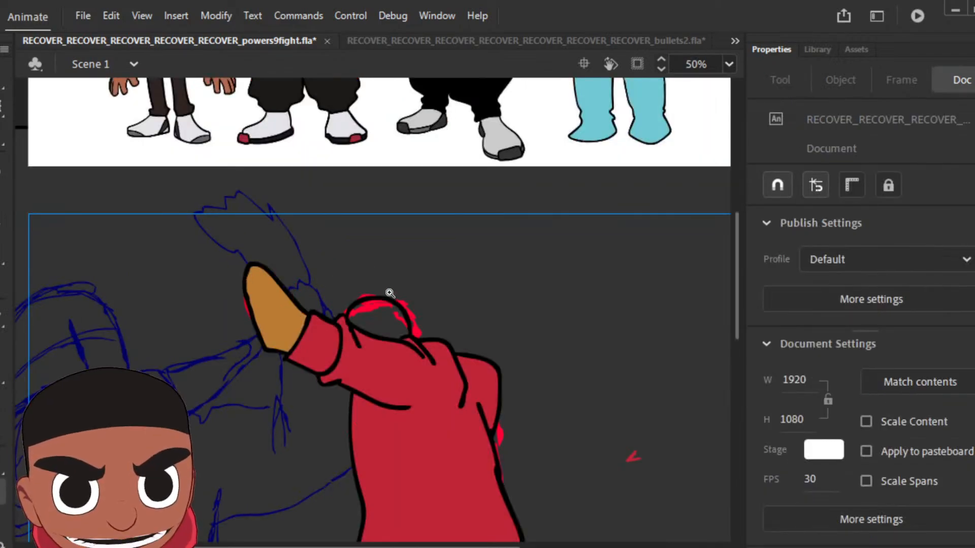
key(b)
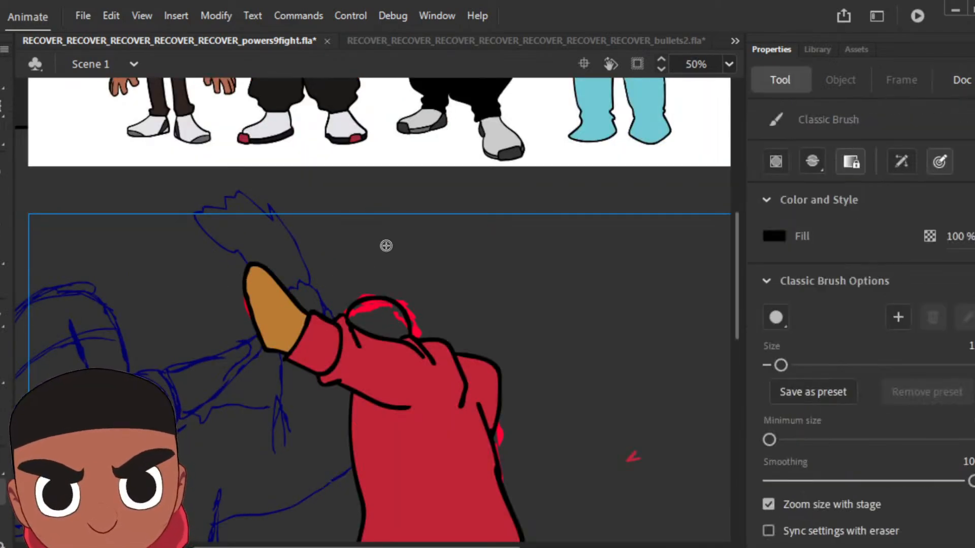
drag(411, 331, 365, 310)
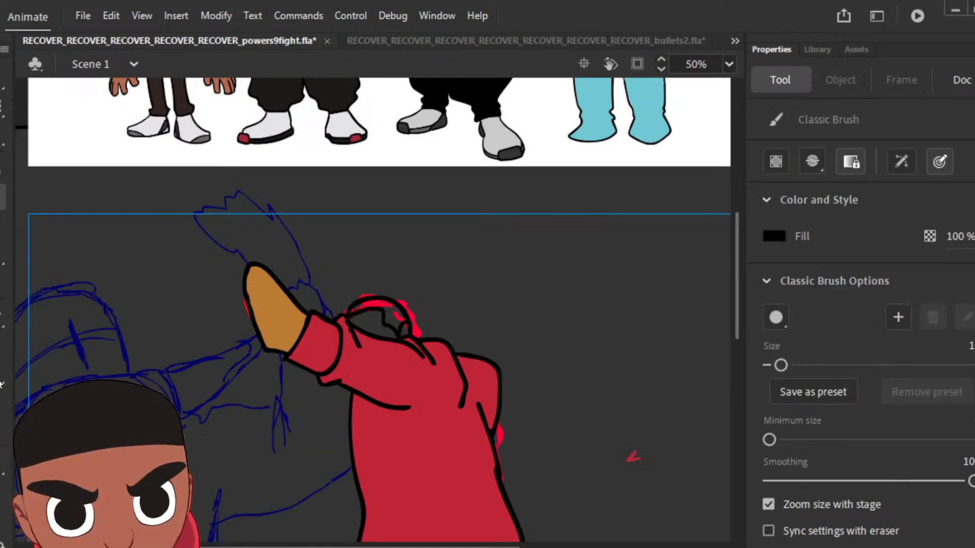
key(k)
click(401, 323)
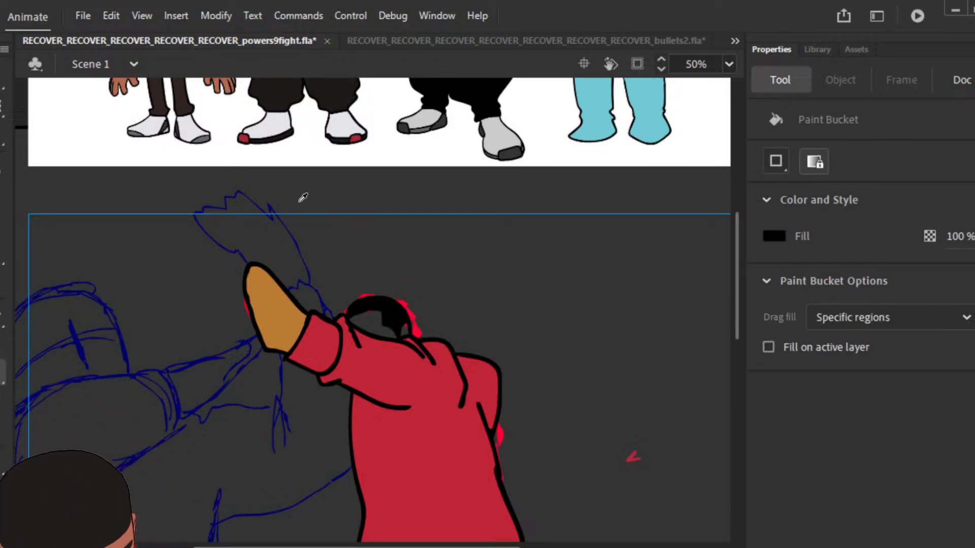
Step: Sample brown from the current pose's raised hand and fill the exposed face and neck areas with it
key(i)
click(288, 313)
click(370, 319)
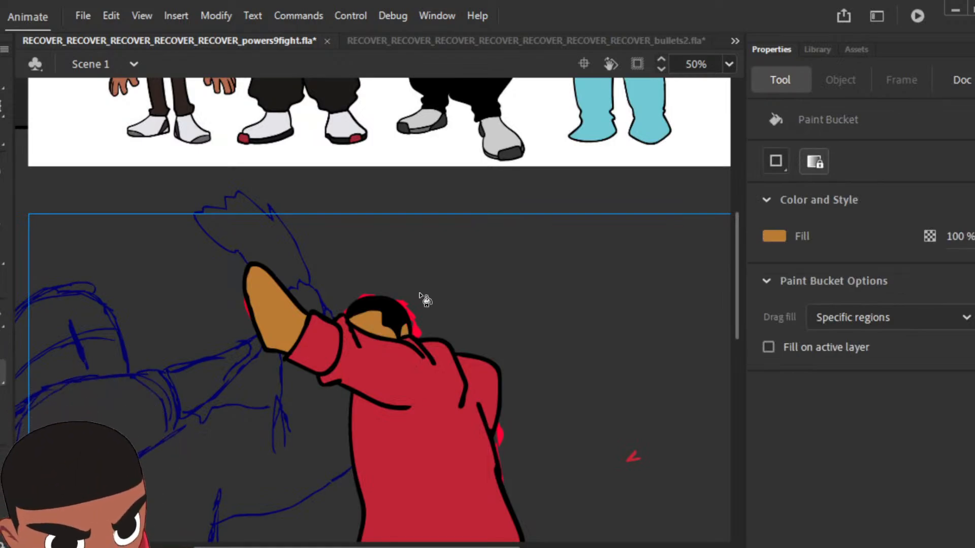
key(ctrl+minus)
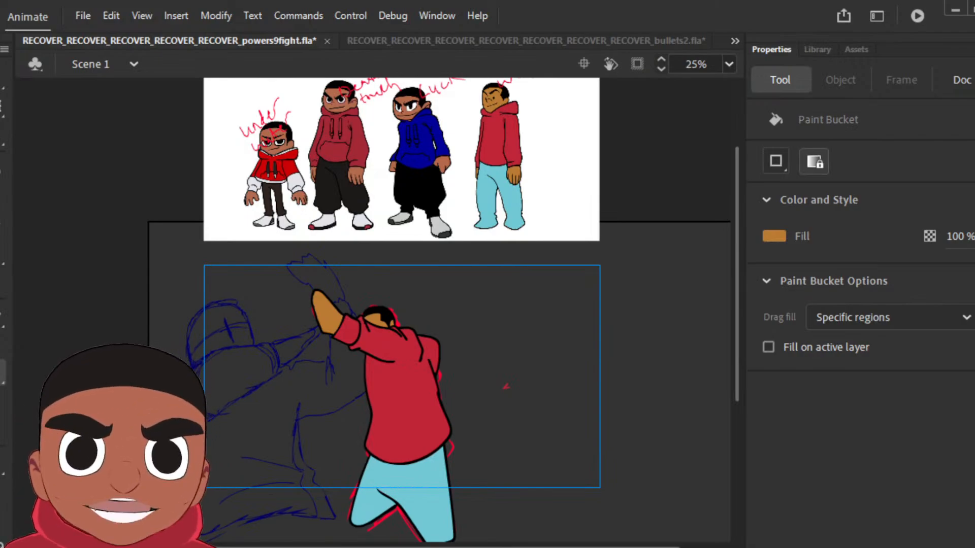
Step: Play back and step through the coloured attacker poses against the rough sketches to check the motion
key(Return)
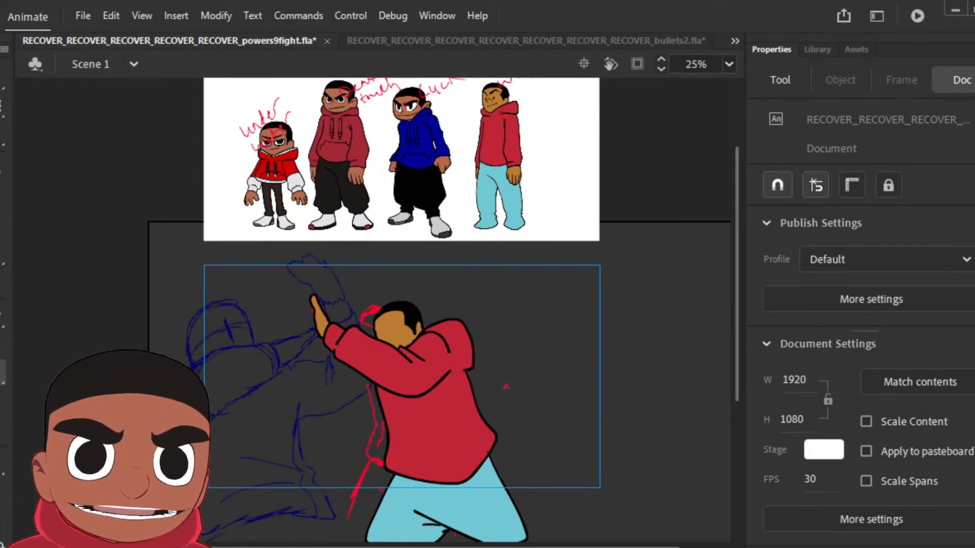
key(Return)
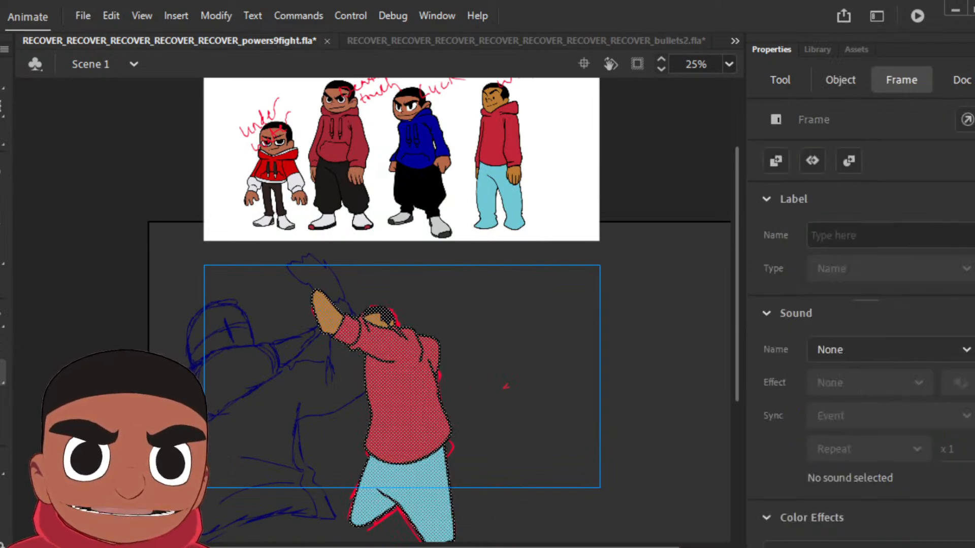
key(Return)
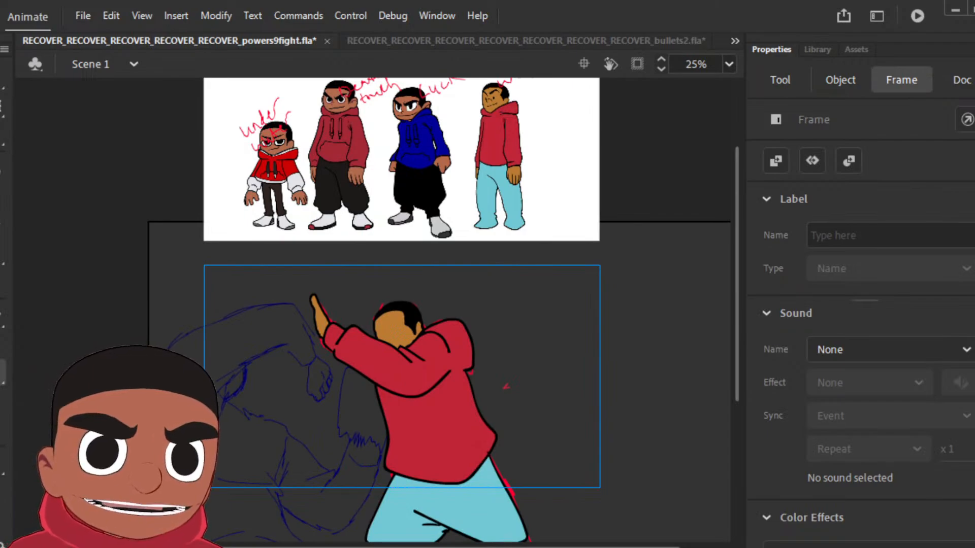
key(Return)
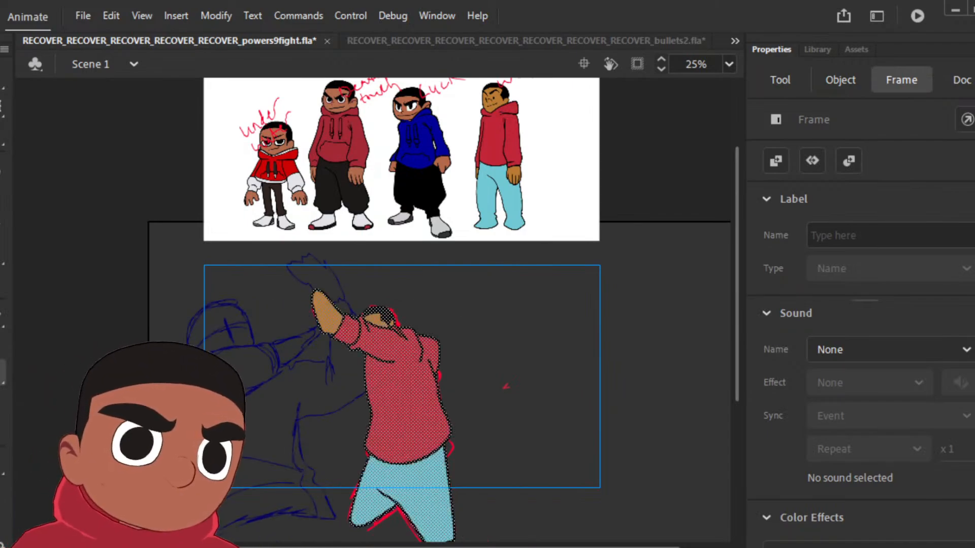
key(period)
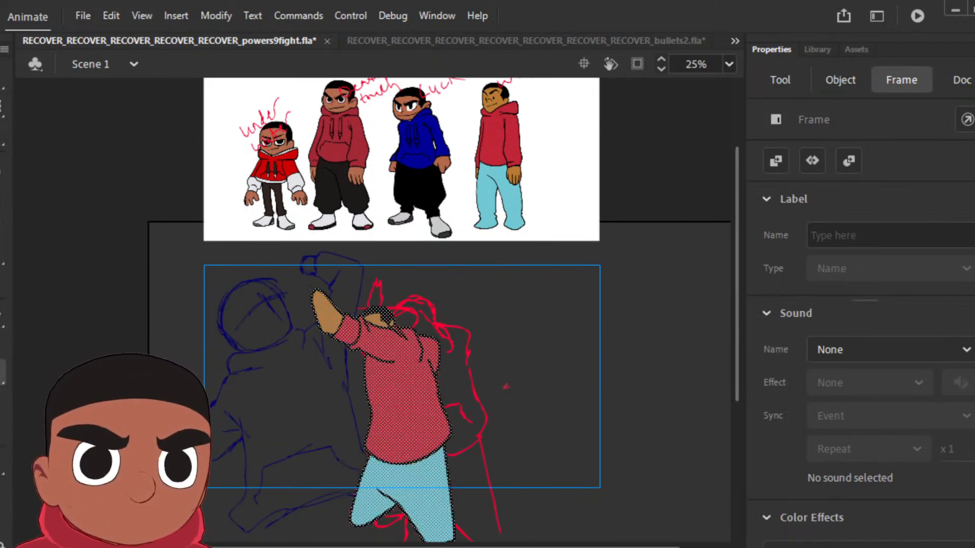
key(period)
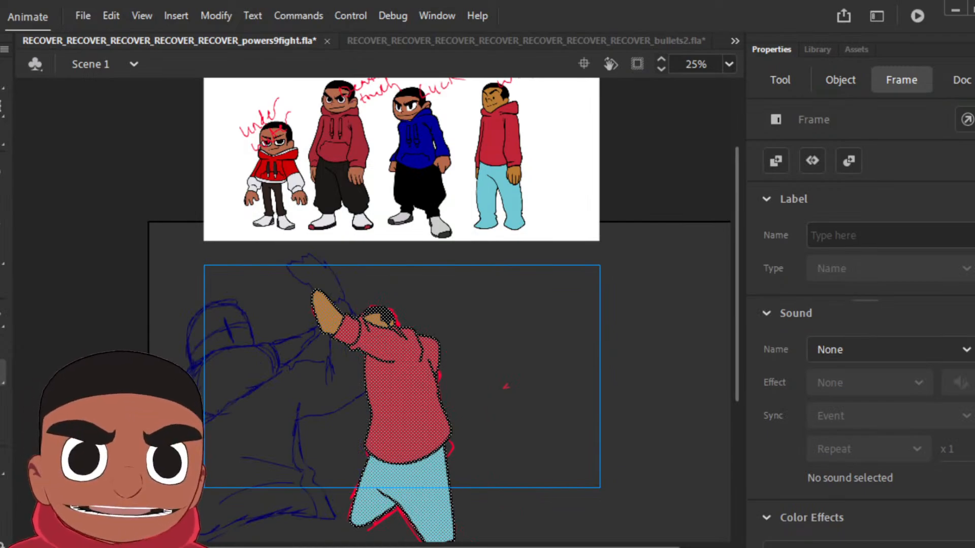
key(period)
Step: Insert a keyframe at the next rough pose and delete the copied attacker artwork from it
key(period)
key(F6)
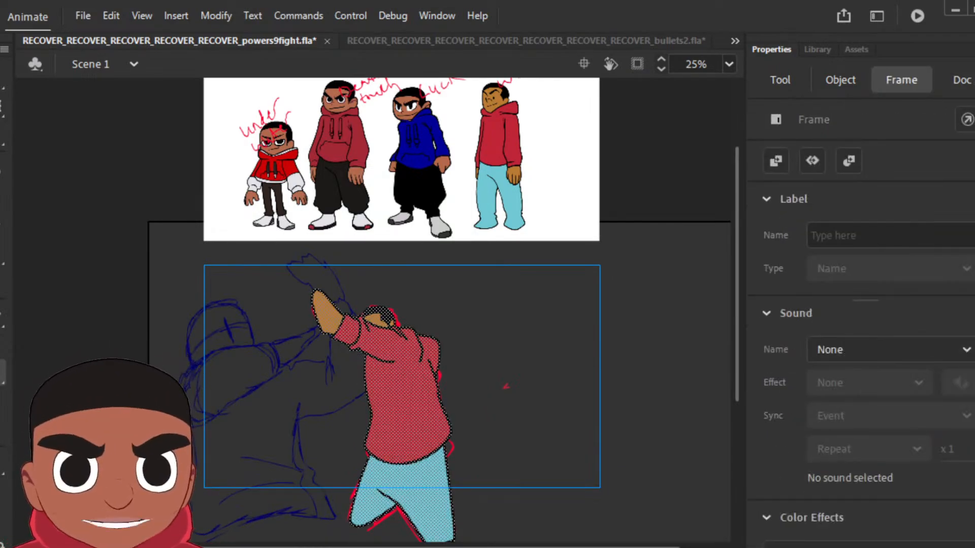
key(period)
key(F6)
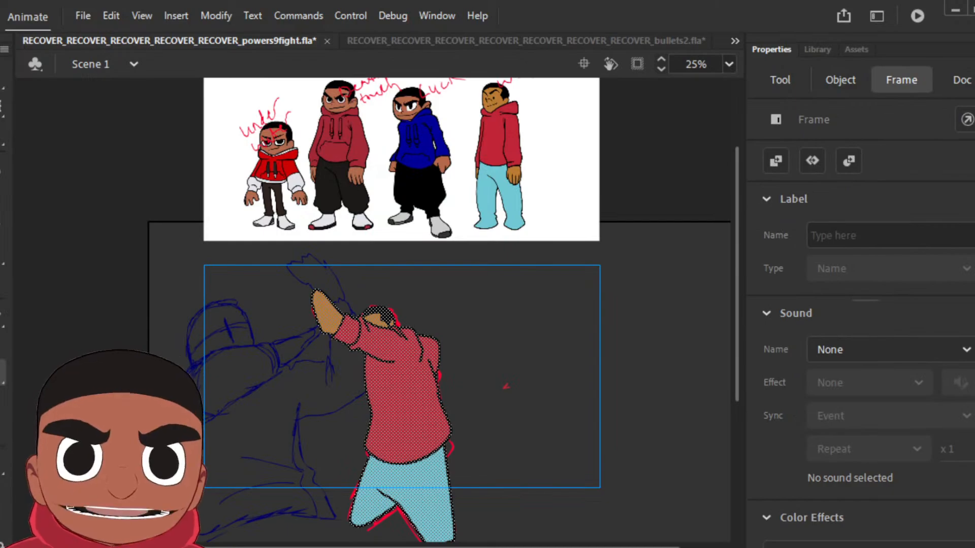
key(period)
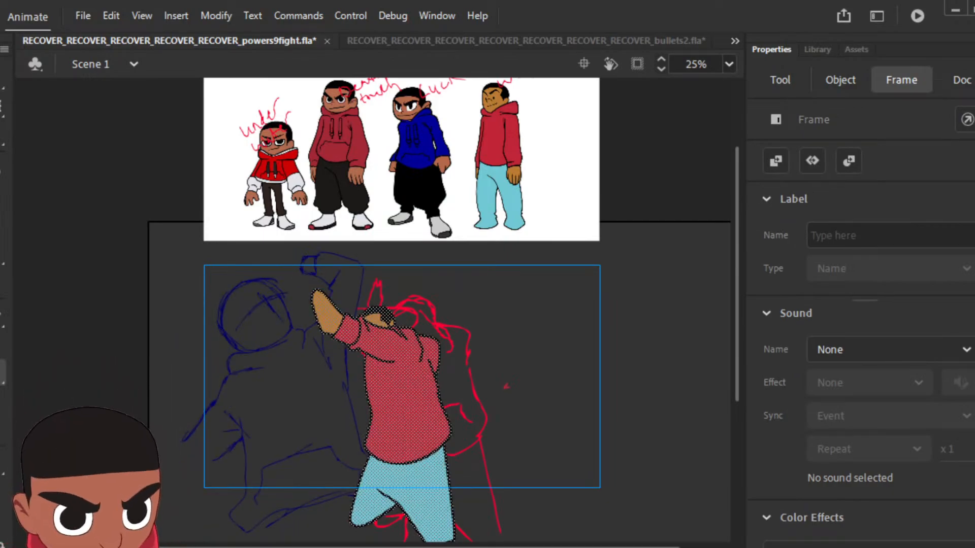
key(Delete)
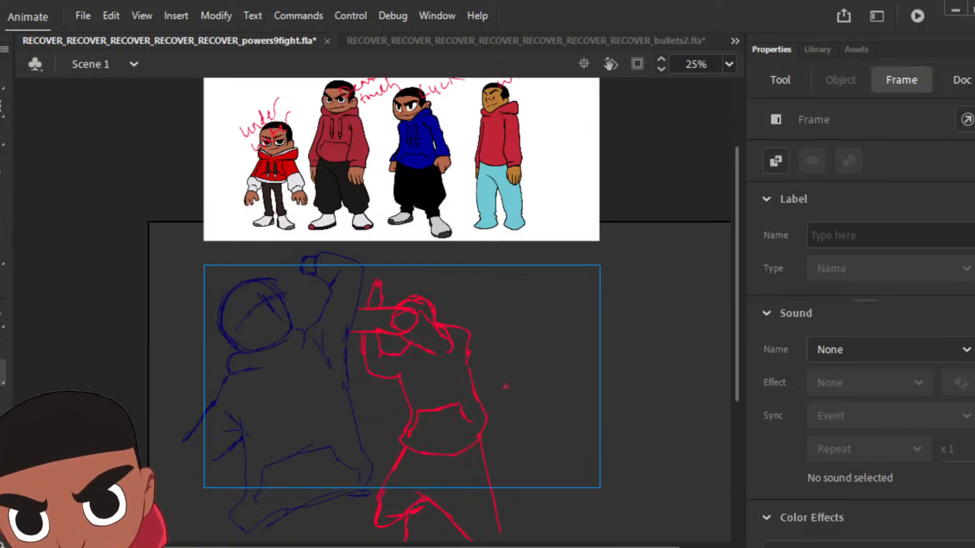
Step: Ink the near sleeve, cuff, shoulders and elbow folds over the red sketch in black with the Classic Brush
key(b)
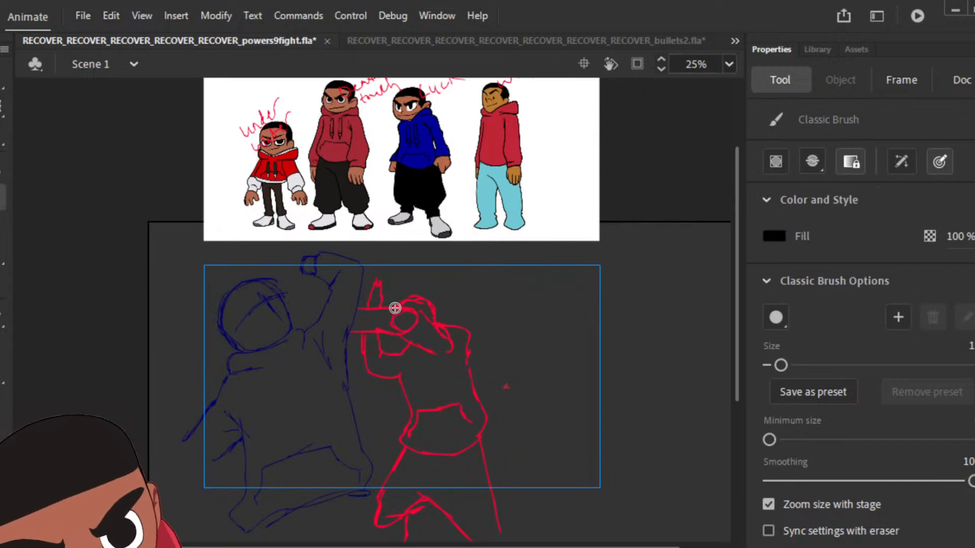
mouse_move(343, 310)
mouse_down()
mouse_move(340, 329)
mouse_move(384, 305)
mouse_move(443, 329)
mouse_up()
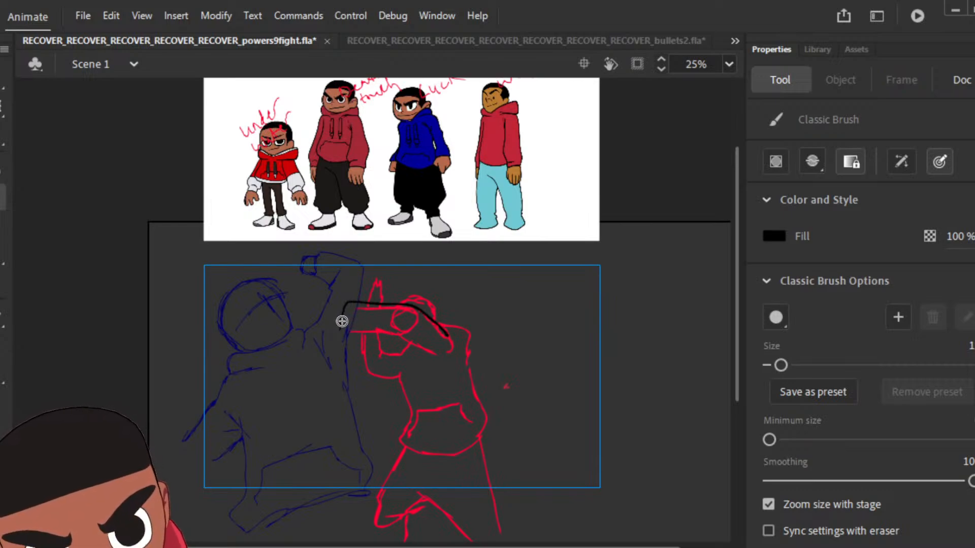
mouse_move(340, 329)
mouse_down()
mouse_move(408, 333)
mouse_move(435, 354)
mouse_move(456, 352)
mouse_move(457, 324)
mouse_move(472, 358)
mouse_up()
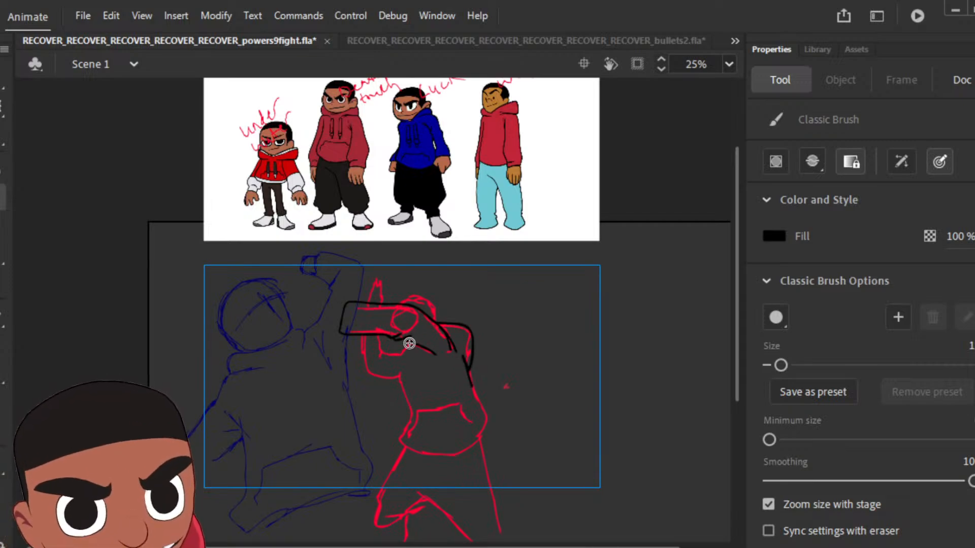
drag(415, 338, 401, 355)
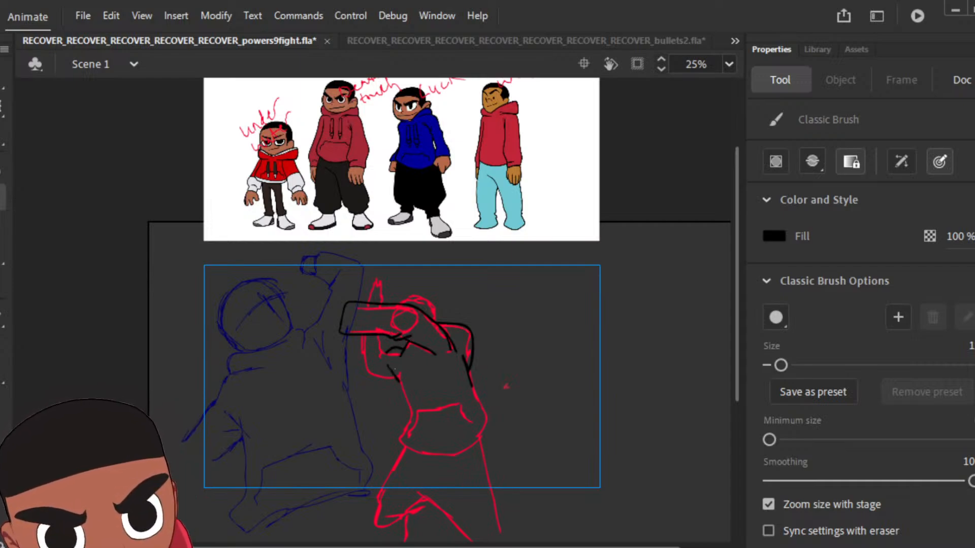
Step: Ink the torso with its hem, the bent far arm, raised hand, head and legs over the red sketch in black
mouse_move(394, 367)
mouse_down()
mouse_move(406, 399)
mouse_move(401, 447)
mouse_move(453, 455)
mouse_move(484, 430)
mouse_move(471, 378)
mouse_up()
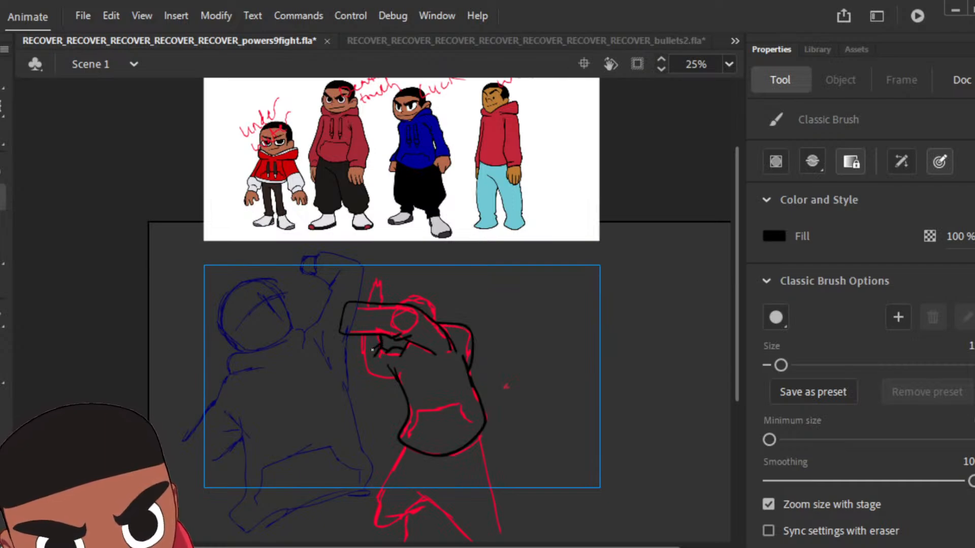
drag(359, 334, 365, 371)
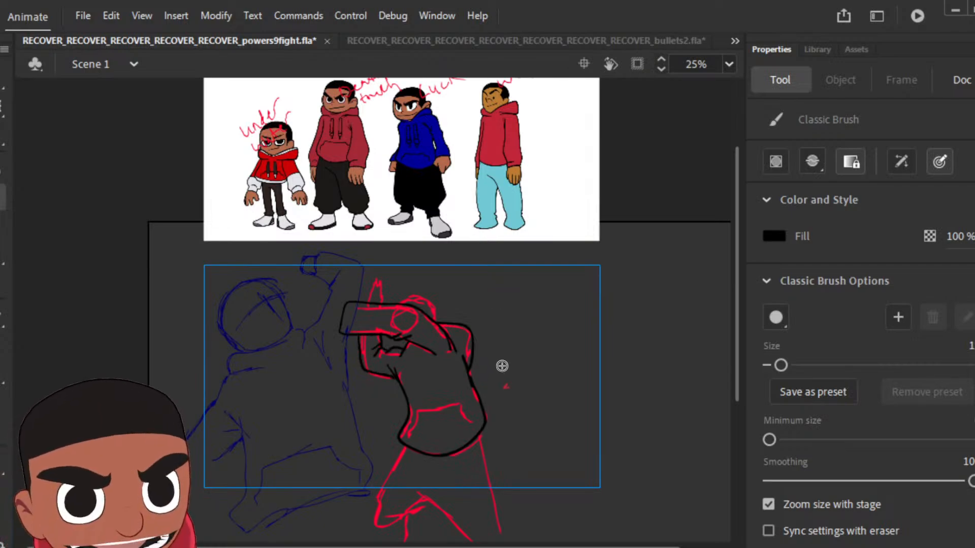
mouse_move(369, 304)
mouse_down()
mouse_move(372, 279)
mouse_move(382, 303)
mouse_up()
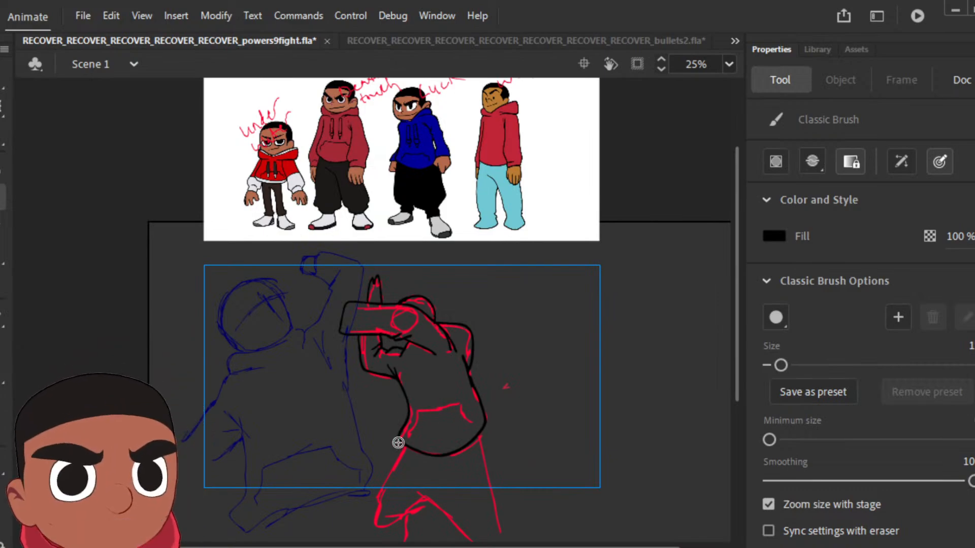
mouse_move(404, 449)
mouse_down()
mouse_move(375, 511)
mouse_move(379, 523)
mouse_move(432, 500)
mouse_move(473, 539)
mouse_move(504, 518)
mouse_move(483, 441)
mouse_up()
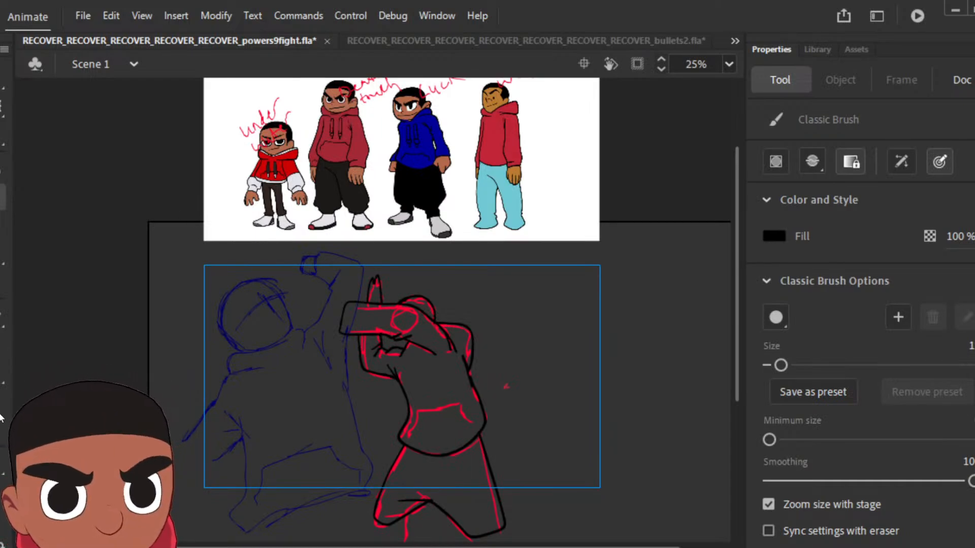
Step: Sample red from the reference character's hoodie and fill the pose's torso and both sleeves with it
key(i)
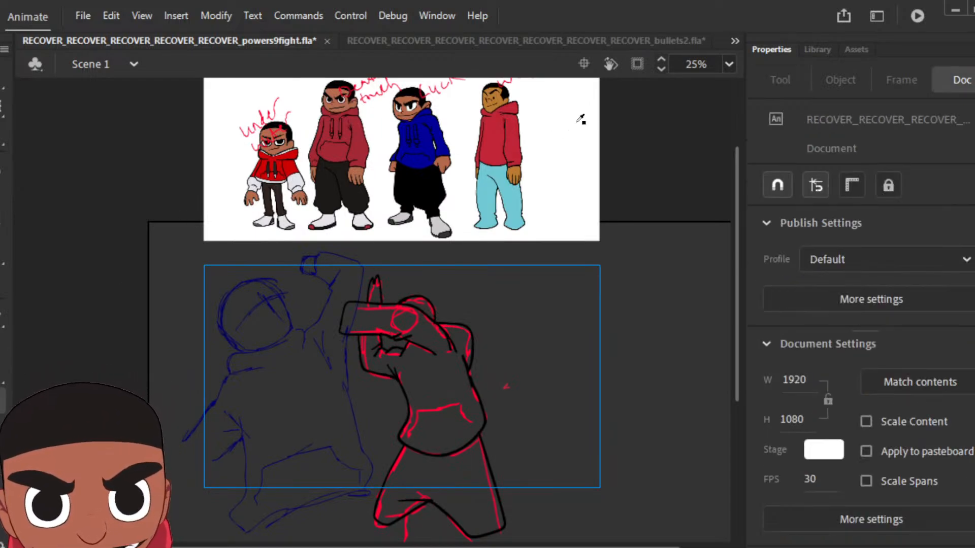
click(493, 137)
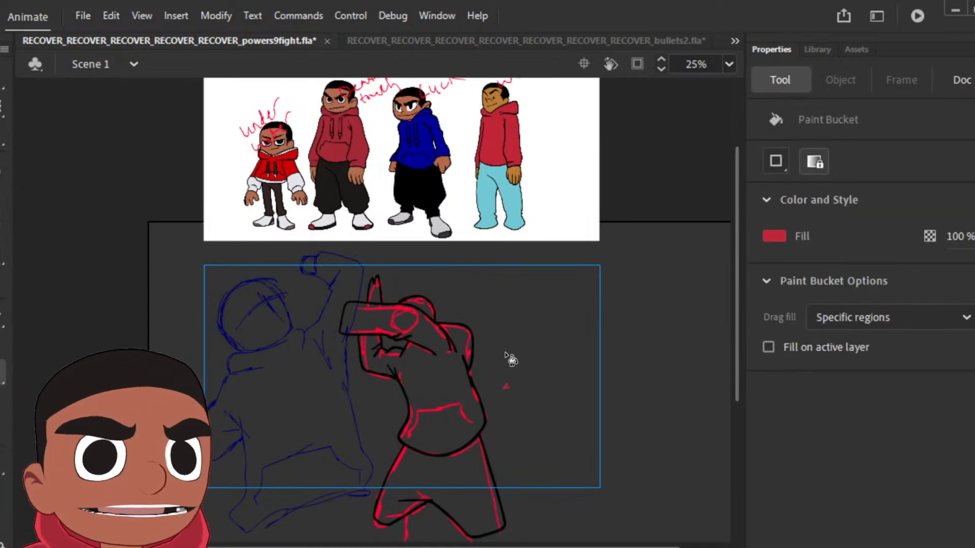
click(446, 381)
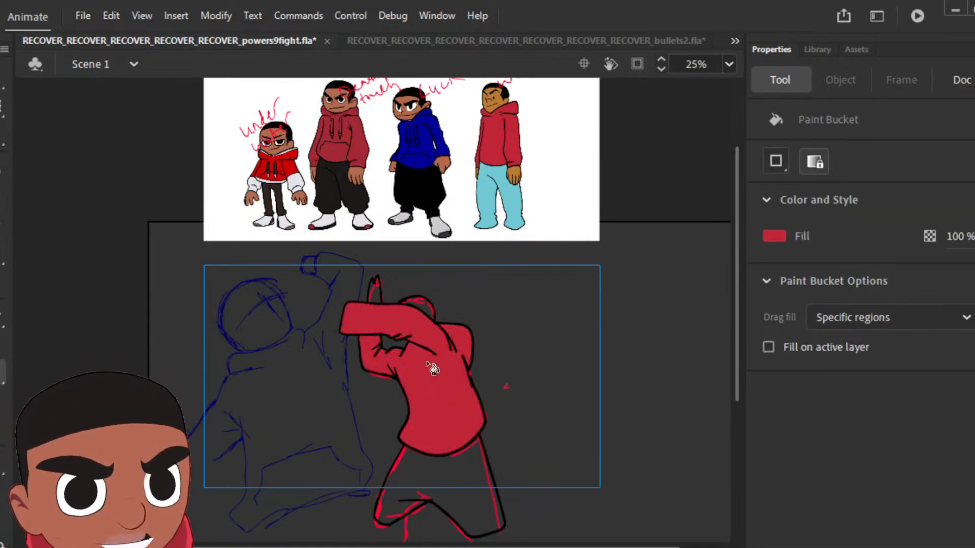
Step: Fill the raised hand with brown sampled from the reference character's face and the head with black sampled from his hair
key(i)
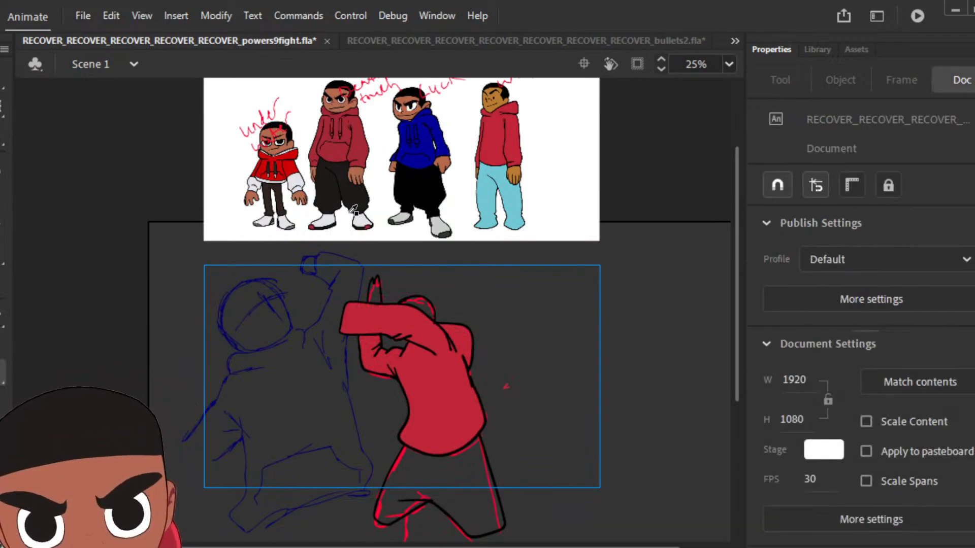
click(497, 94)
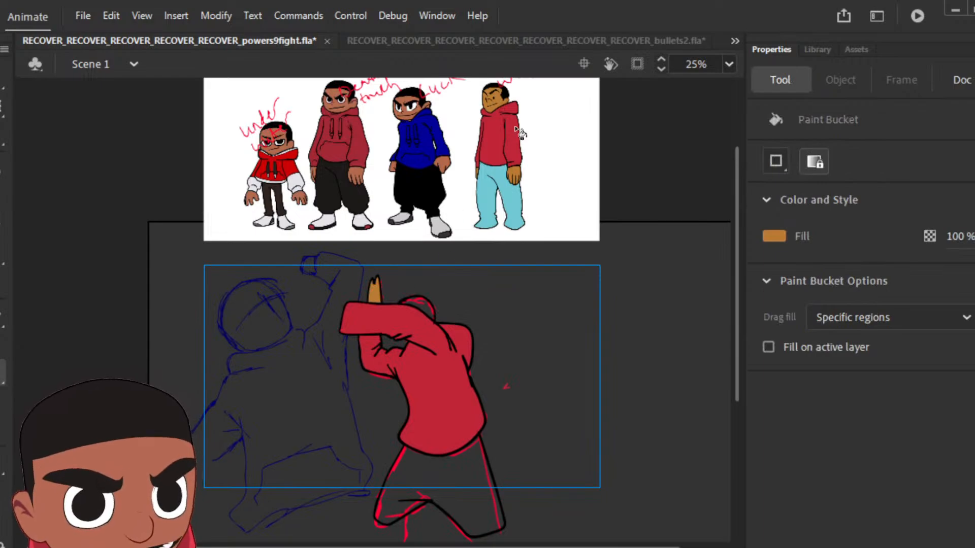
key(i)
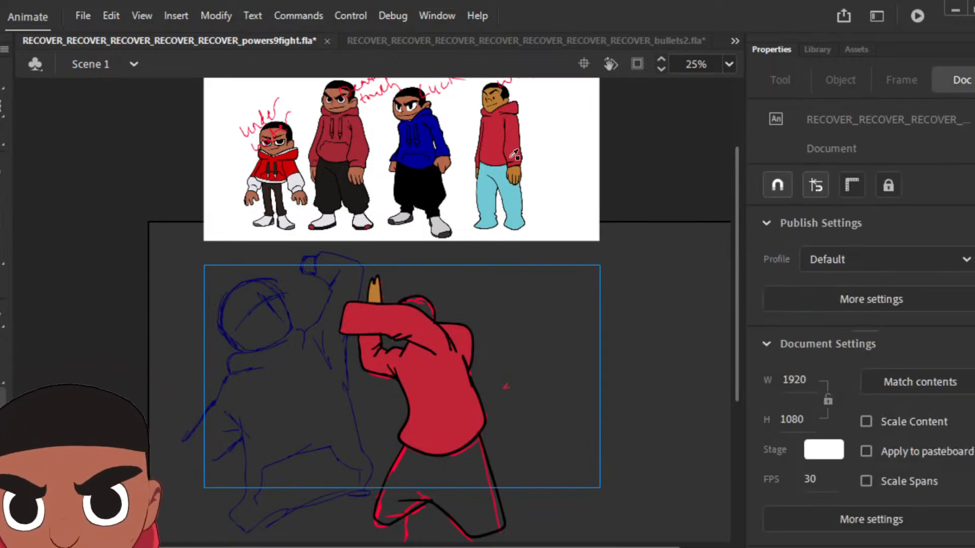
click(502, 94)
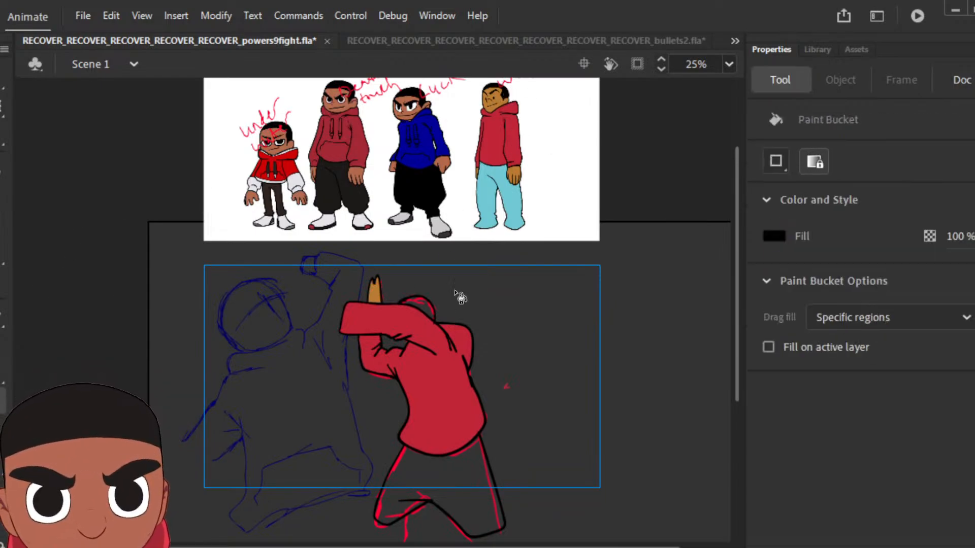
click(425, 313)
Step: Sample light blue from the reference character's trousers and fill the kneeling pose's legs with it
key(i)
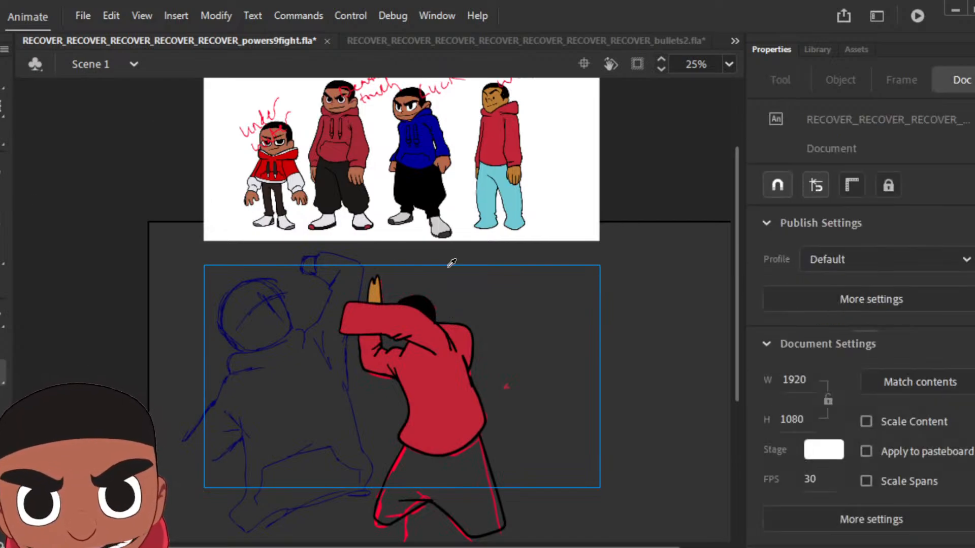
click(491, 195)
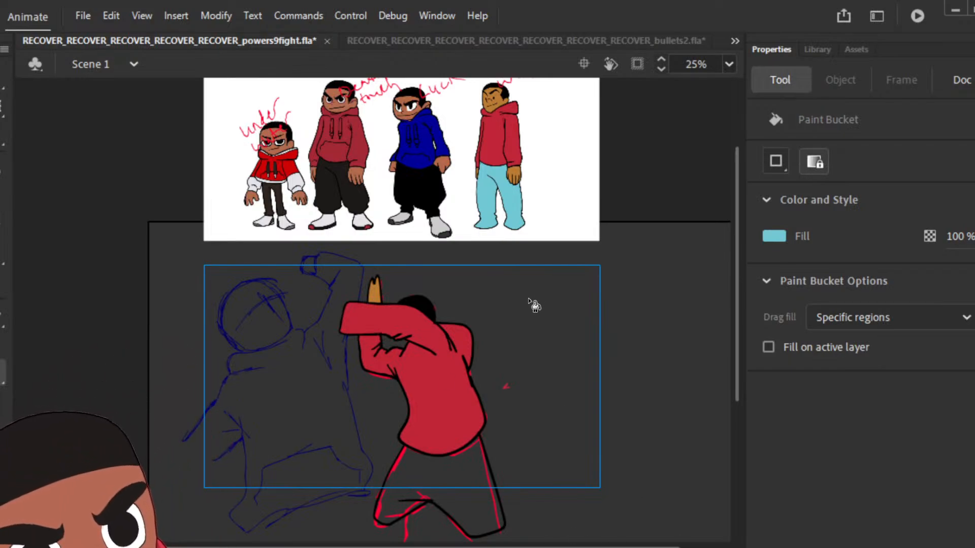
click(475, 504)
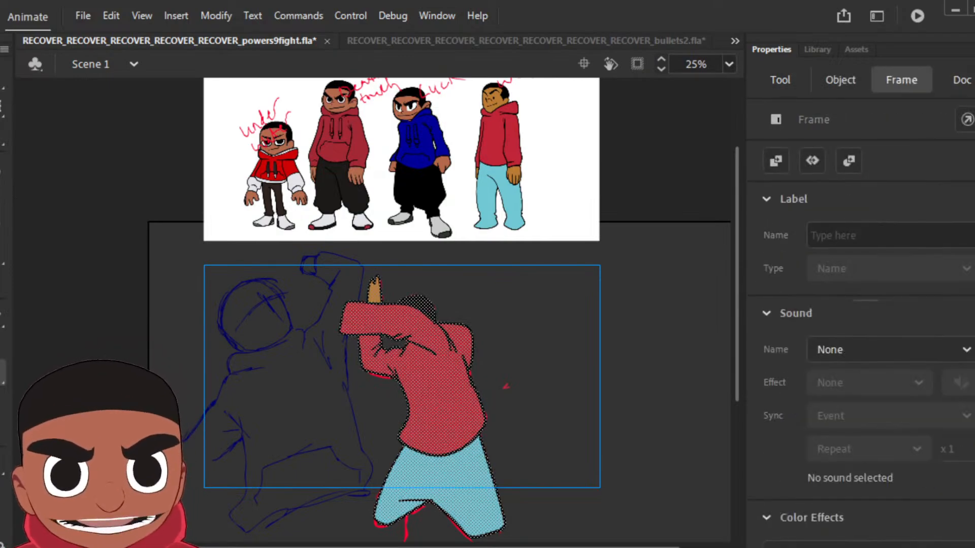
Step: Add a keyframe on the following rough pose, clear the carried-over coloured attacker from it and play the animation
key(period)
key(F6)
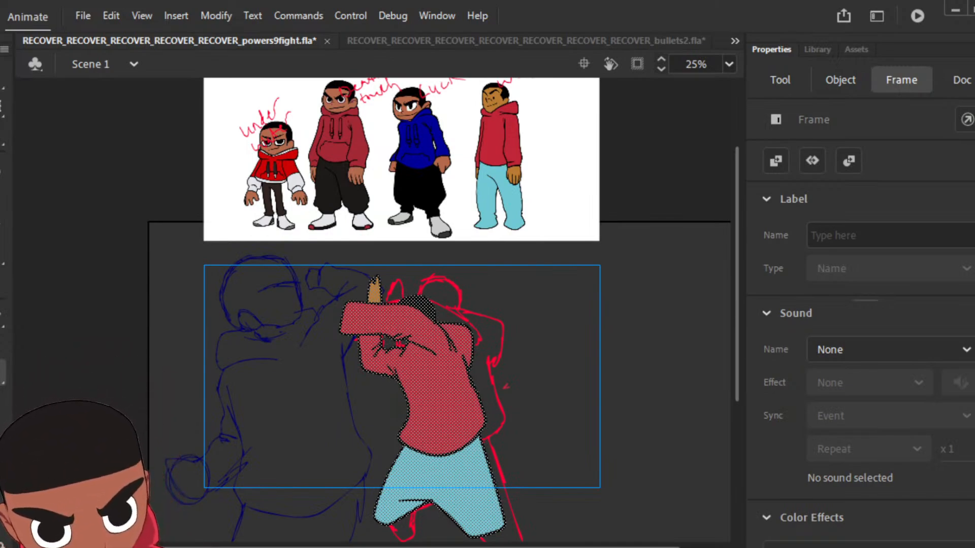
key(Delete)
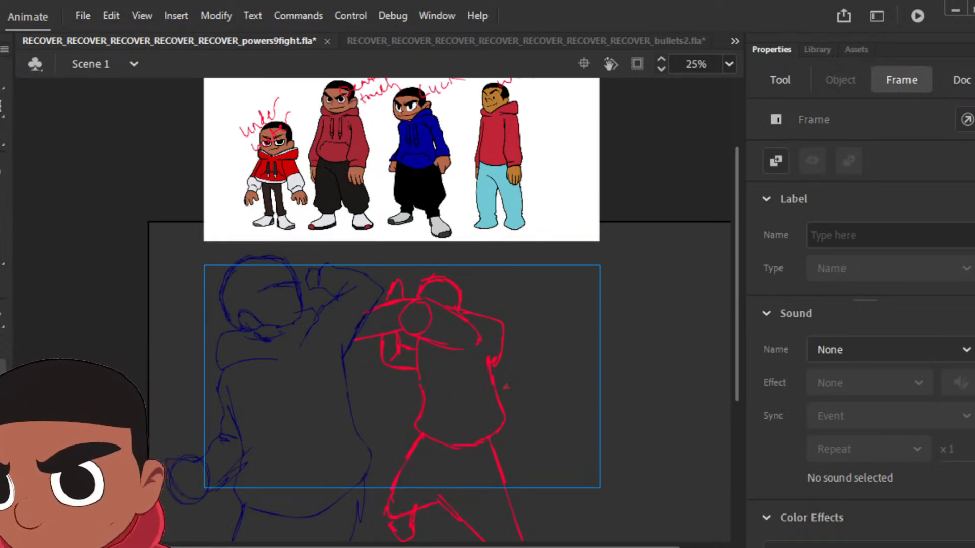
key(ctrl+z)
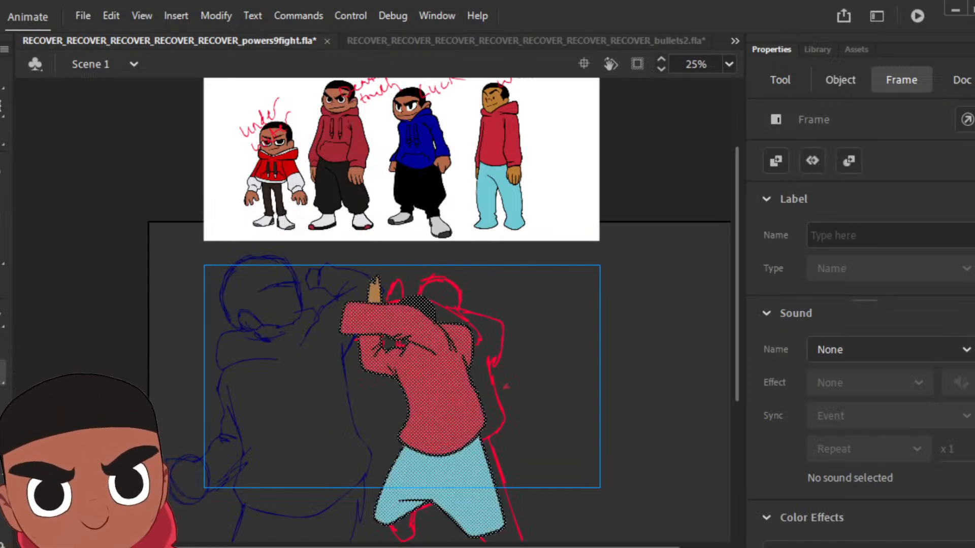
key(Delete)
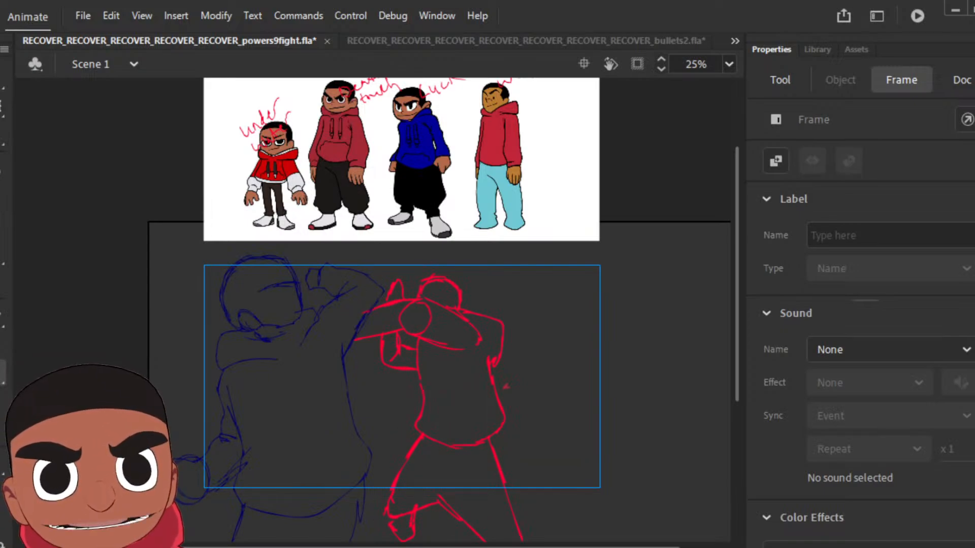
key(Return)
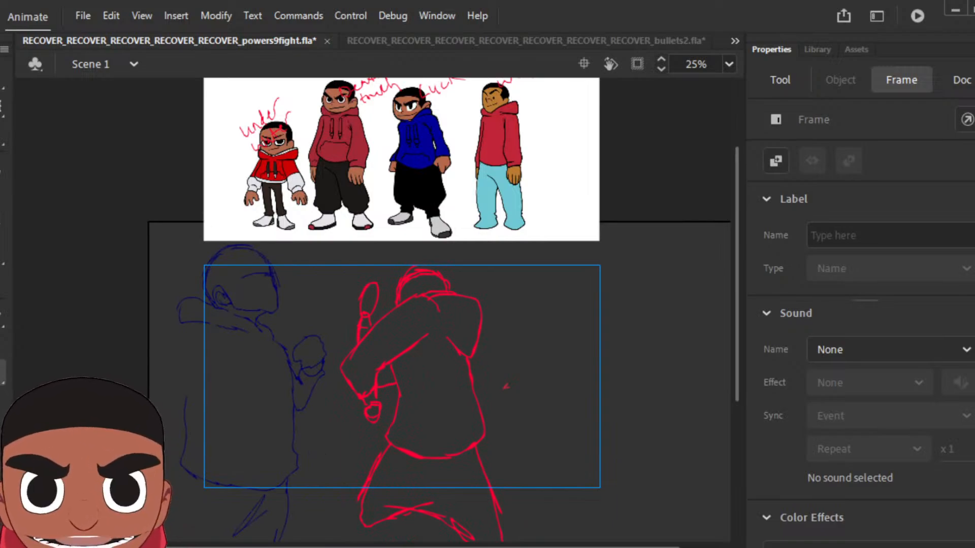
Step: Ink the next rough pose's raised forearm sleeve, far shoulder and torso with the Classic Brush, adding fold lines at the armpit
key(Return)
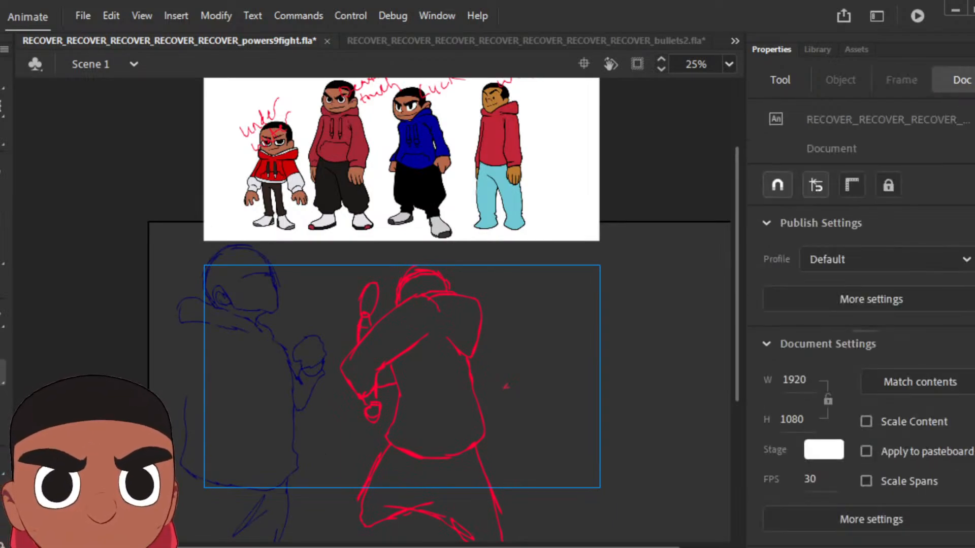
key(Return)
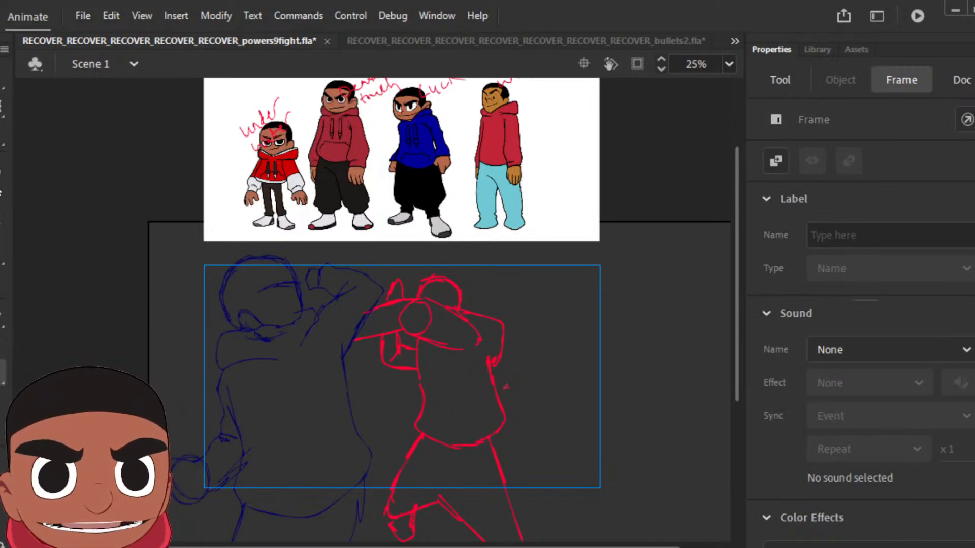
key(b)
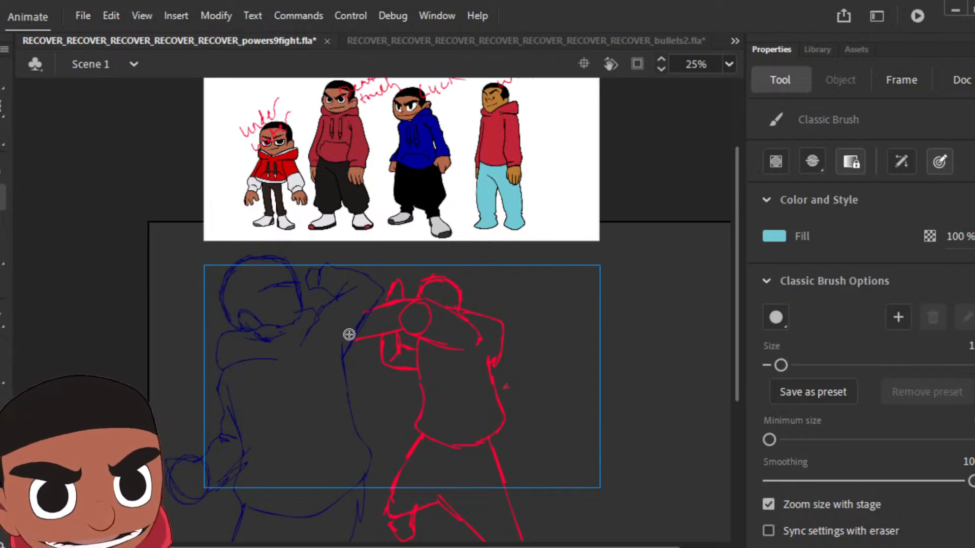
mouse_move(364, 308)
mouse_down()
mouse_move(430, 291)
mouse_move(465, 314)
mouse_up()
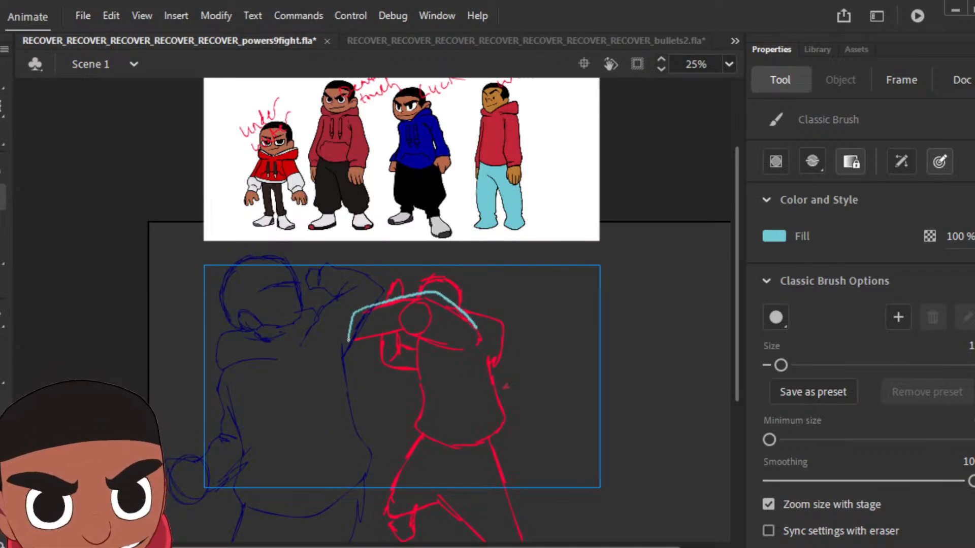
mouse_move(349, 341)
mouse_down()
mouse_move(414, 333)
mouse_move(405, 331)
mouse_move(450, 349)
mouse_move(417, 365)
mouse_move(409, 419)
mouse_move(445, 443)
mouse_move(502, 421)
mouse_move(487, 352)
mouse_up()
mouse_move(462, 307)
mouse_down()
mouse_move(486, 307)
mouse_move(500, 351)
mouse_up()
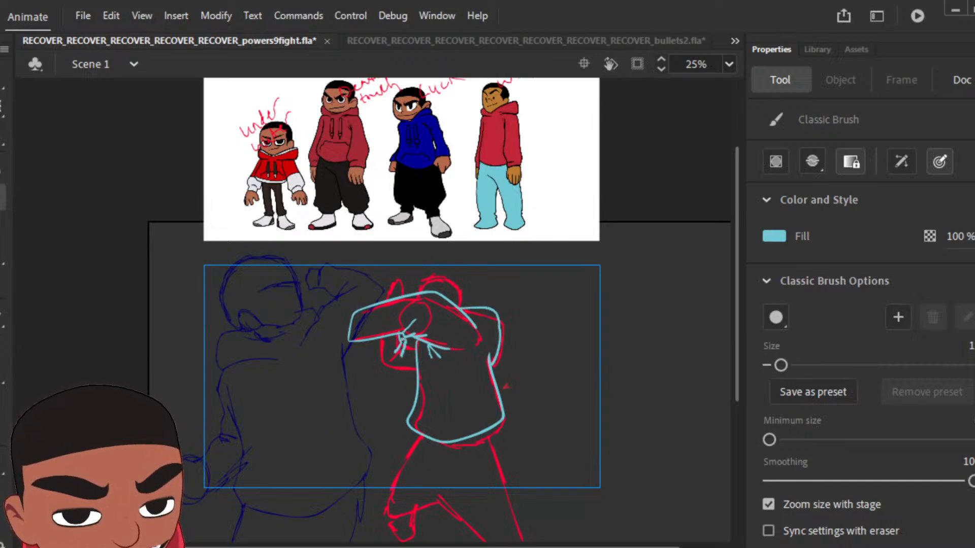
Step: Ink the pose's tucked lower arm, raised hand, head with hairline, and bent legs over the rough lines
drag(405, 344, 413, 344)
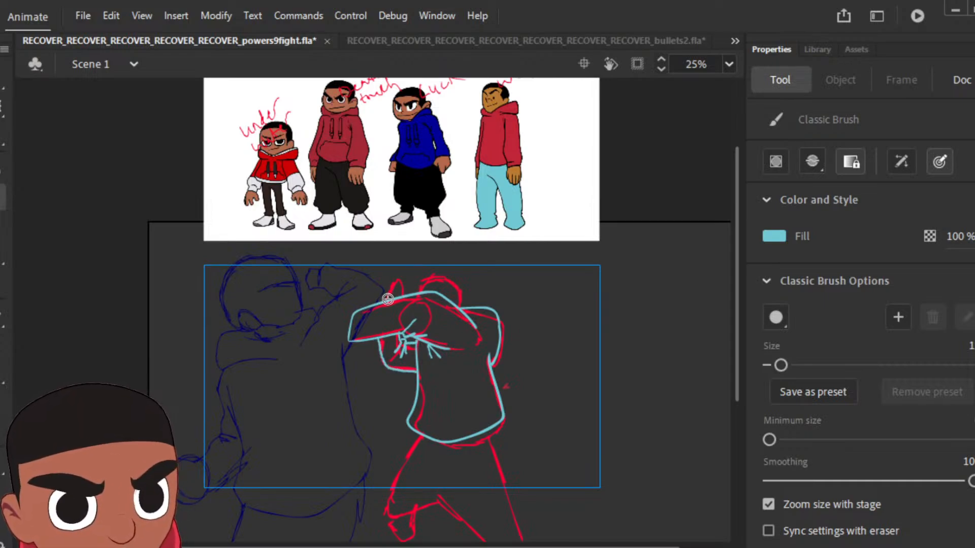
drag(389, 299, 393, 283)
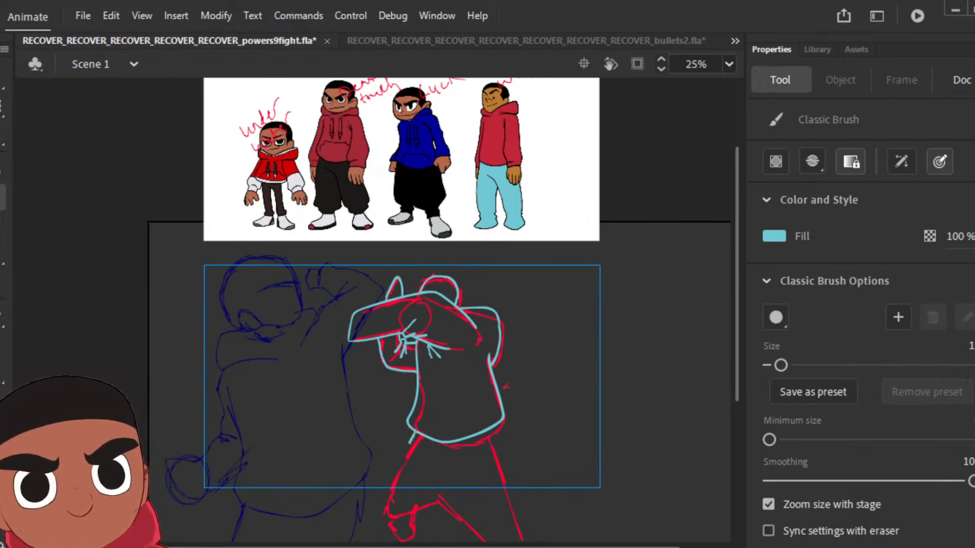
mouse_move(415, 433)
mouse_down()
mouse_move(386, 508)
mouse_move(395, 515)
mouse_move(440, 491)
mouse_move(435, 478)
mouse_move(477, 522)
mouse_move(506, 513)
mouse_move(488, 432)
mouse_up()
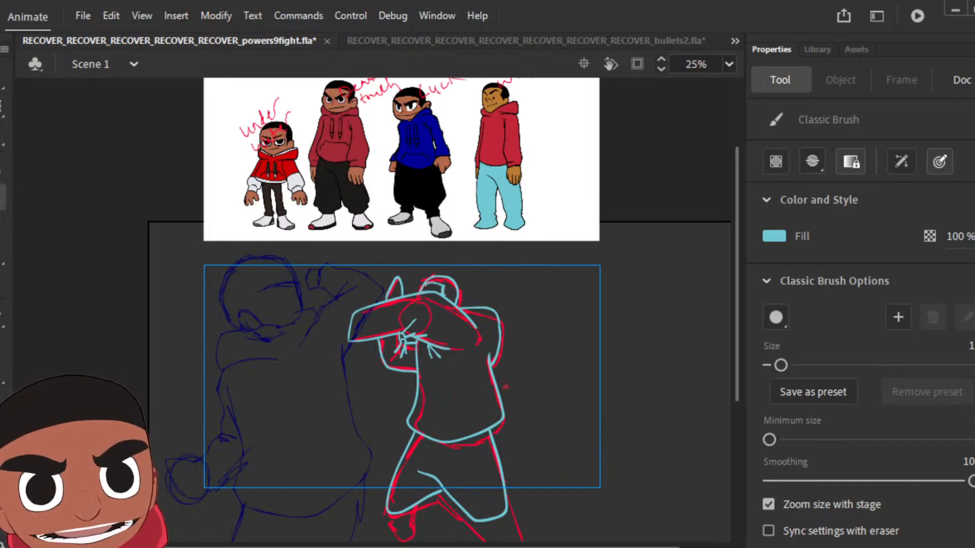
Step: Fill the pose's hair and connected outlines with black sampled from the blue-hoodie reference character's trousers
key(k)
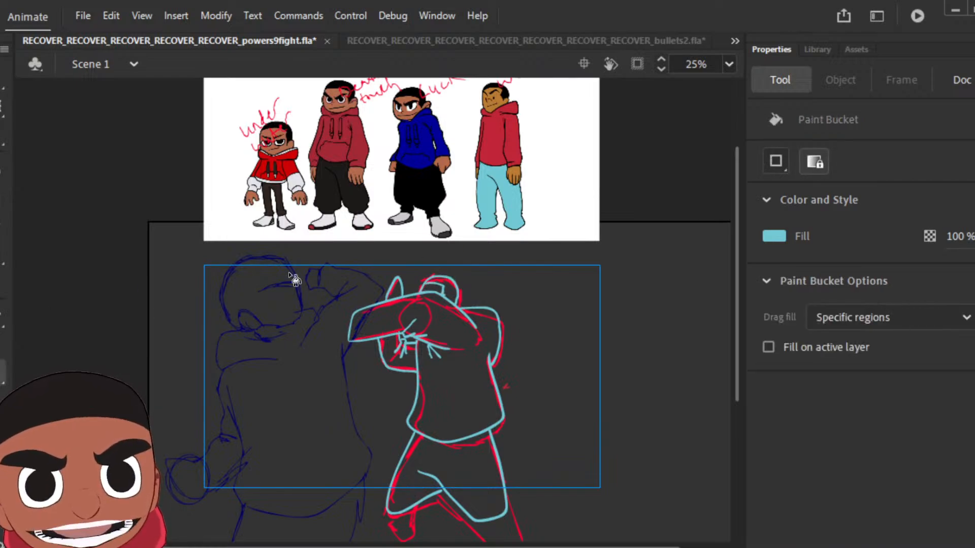
click(456, 288)
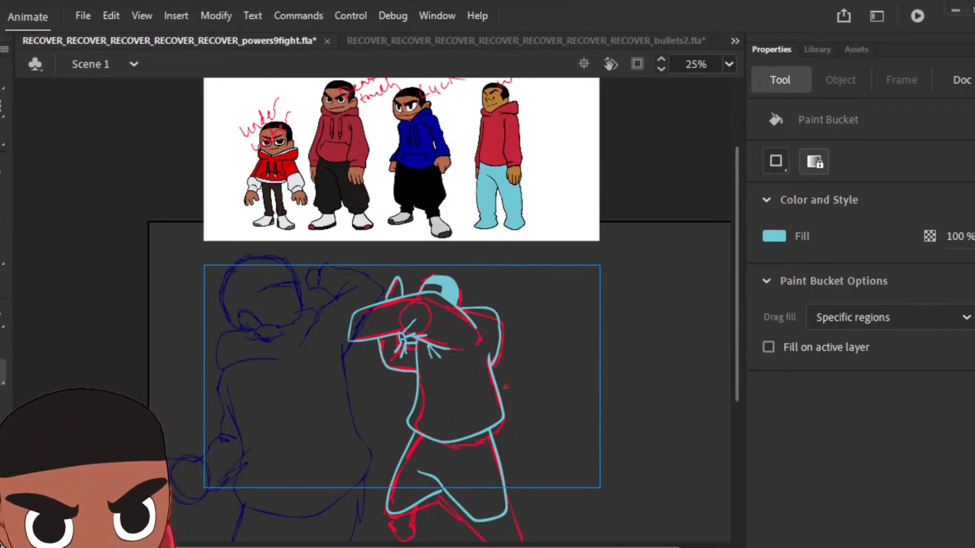
key(i)
click(414, 186)
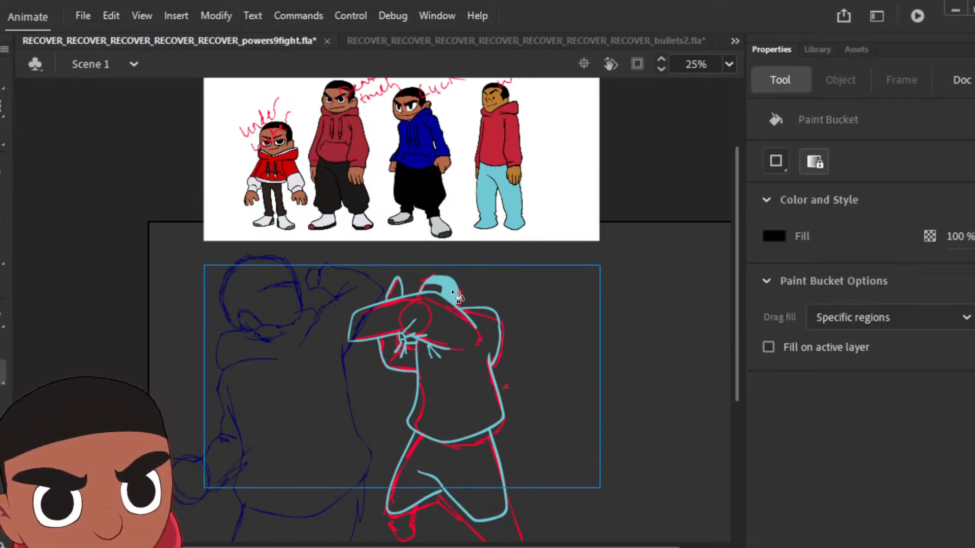
click(457, 296)
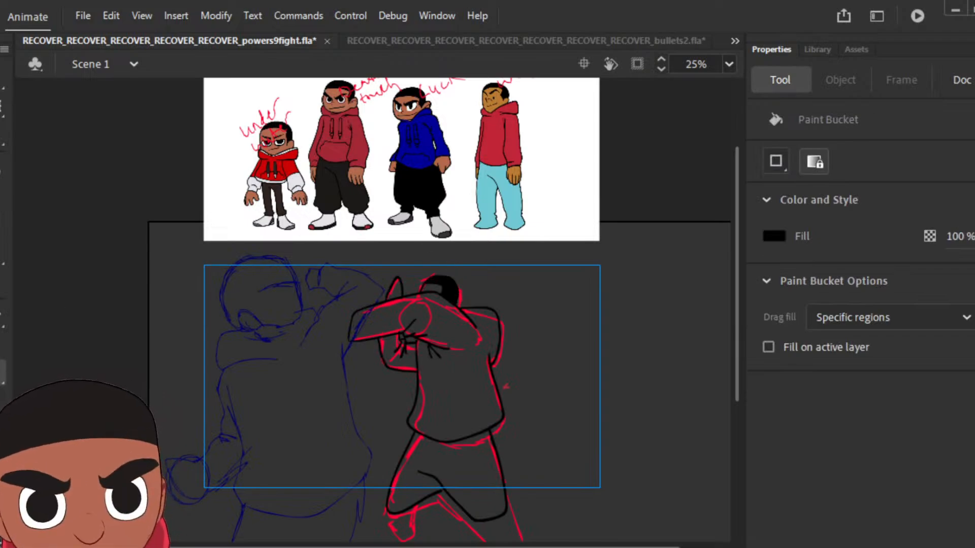
Step: Sample red from the rightmost reference character's hoodie and fill the pose's torso and sleeves with it
key(i)
click(498, 136)
click(450, 324)
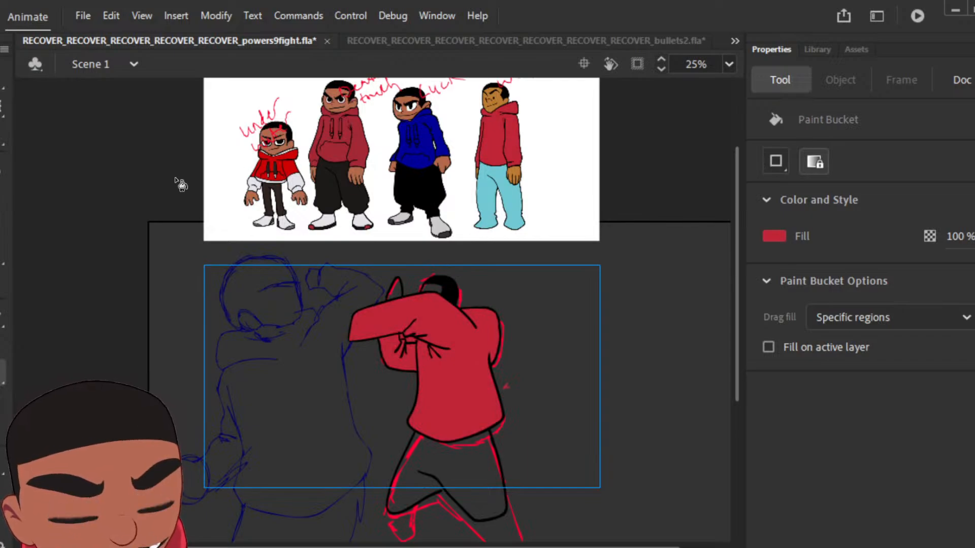
Step: Sample light blue from the reference trousers, close the outline gap at the crotch with the brush and fill the pose's legs
key(i)
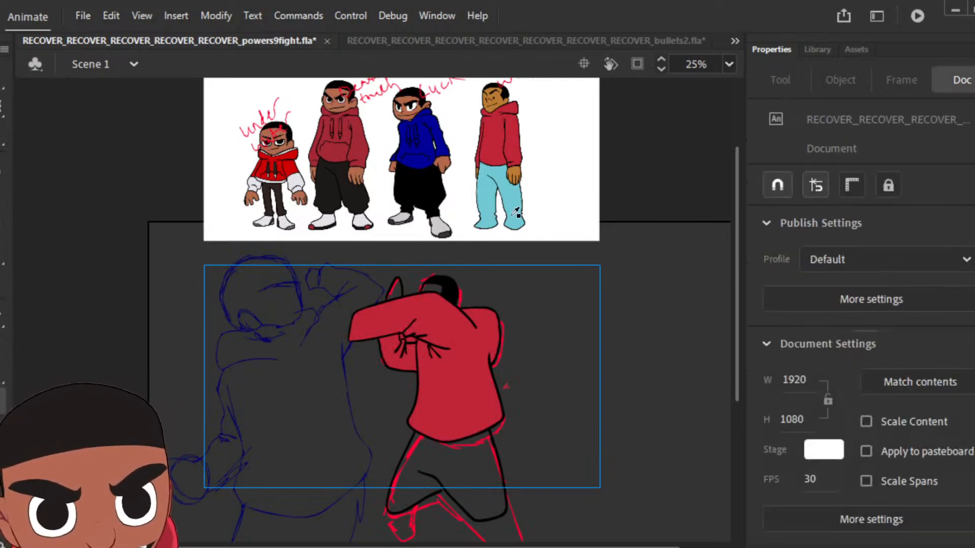
click(510, 198)
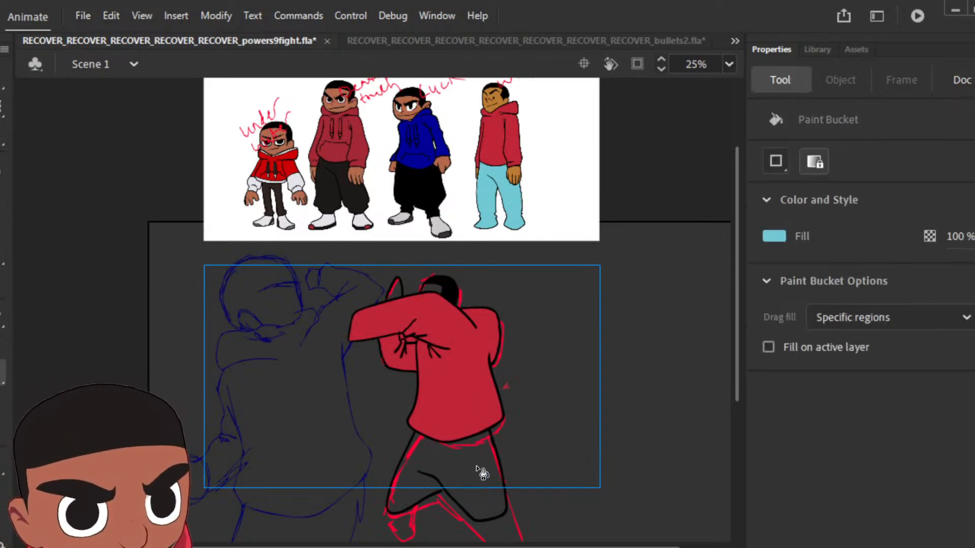
key(z)
click(465, 459)
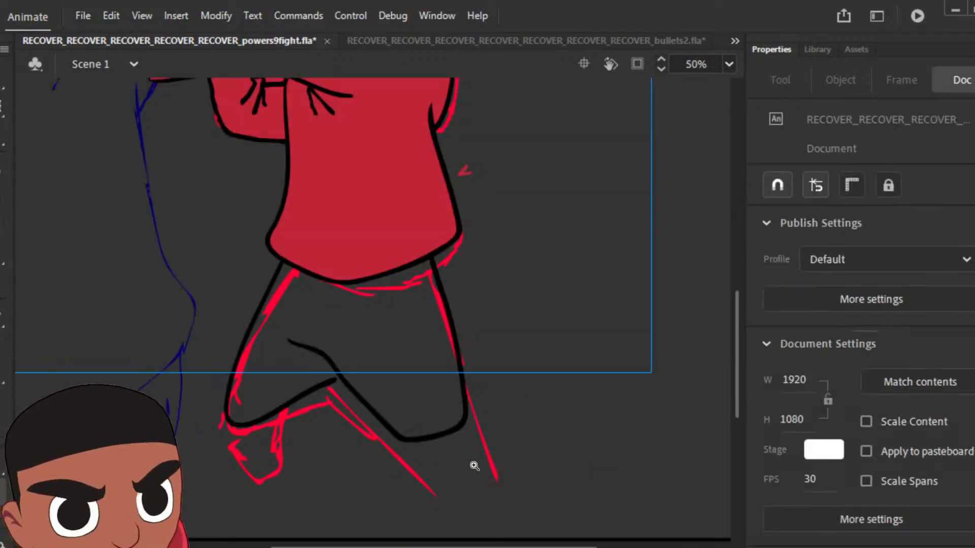
key(b)
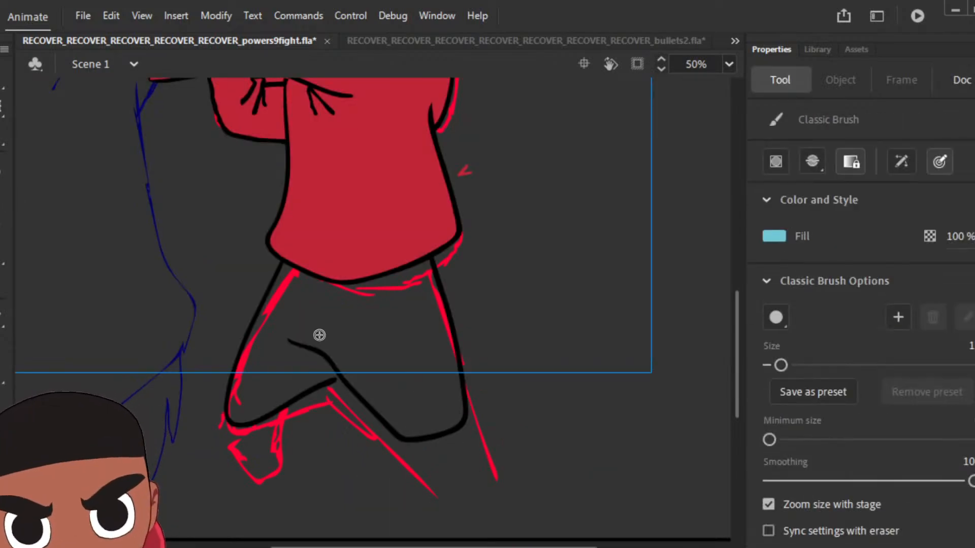
mouse_move(304, 385)
mouse_down()
mouse_move(325, 378)
mouse_move(319, 356)
mouse_move(278, 337)
mouse_up()
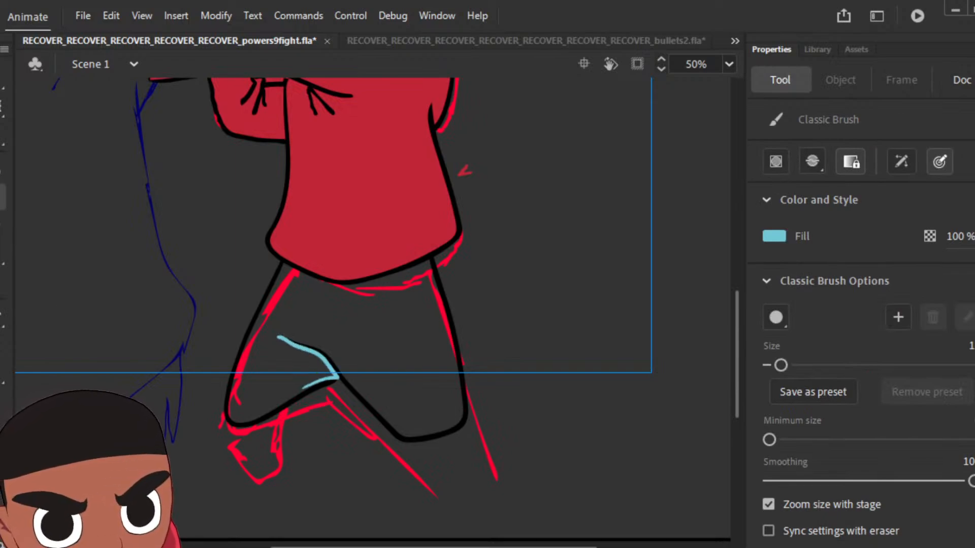
key(k)
click(395, 340)
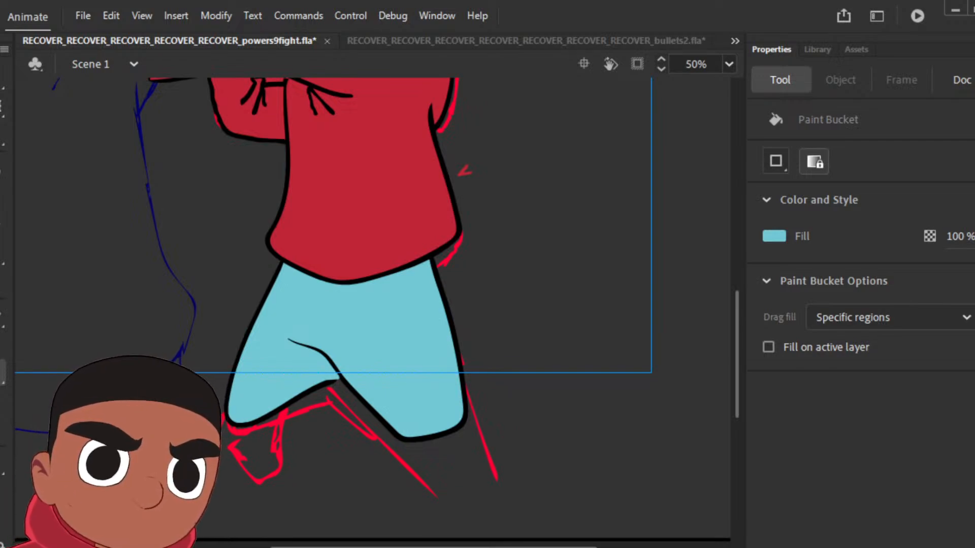
Step: Sample brown from the rightmost reference character's hand and fill the pose's forehead and raised hand with it
scroll(485, 351, up, 8)
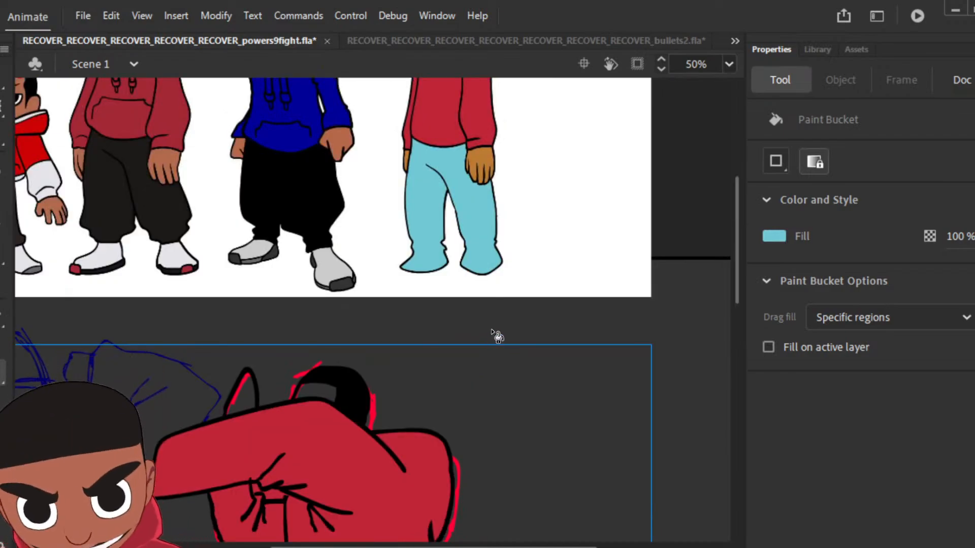
key(i)
click(480, 168)
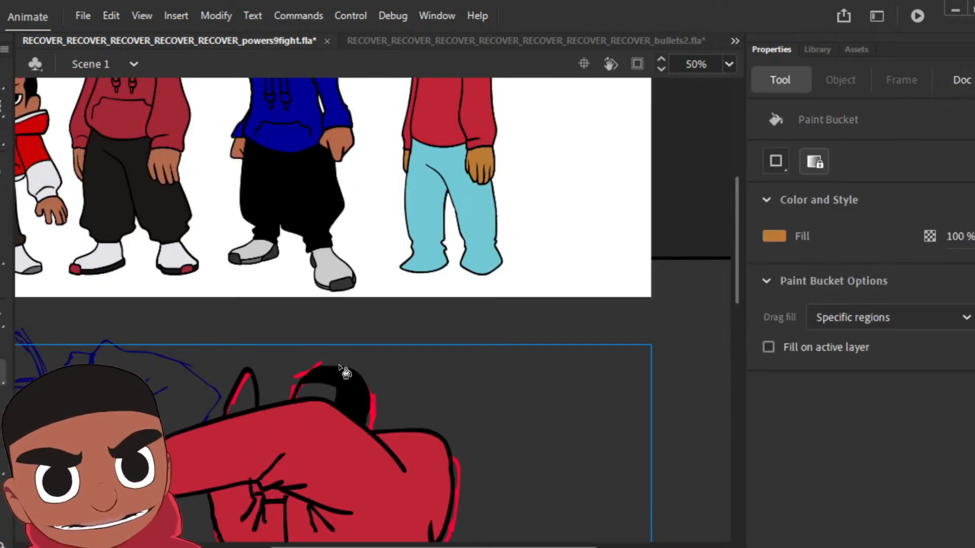
click(313, 396)
click(244, 402)
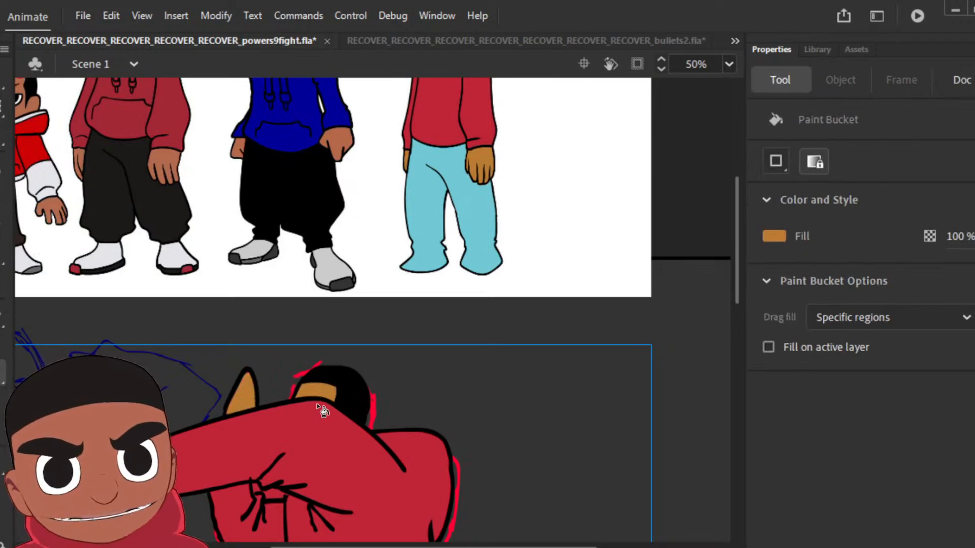
scroll(375, 385, down, 3)
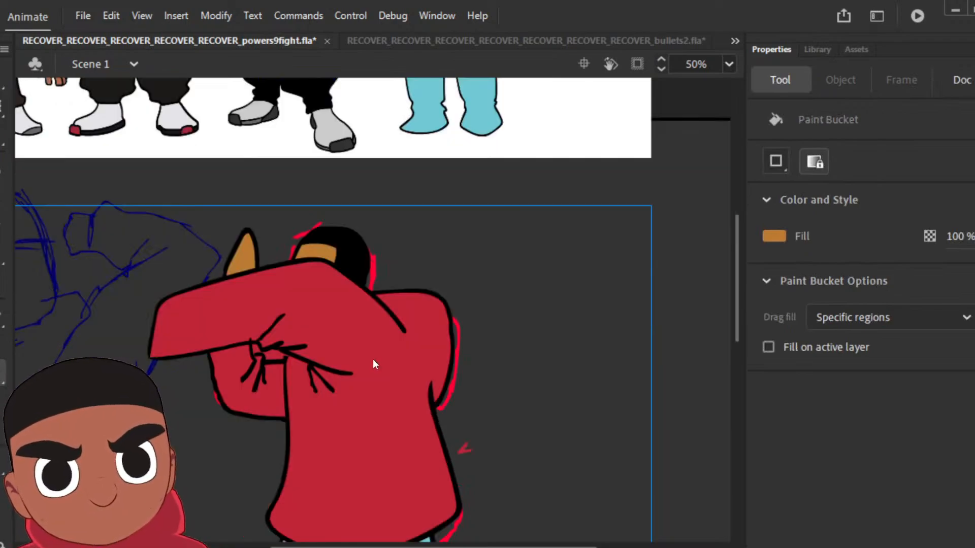
key(i)
click(349, 328)
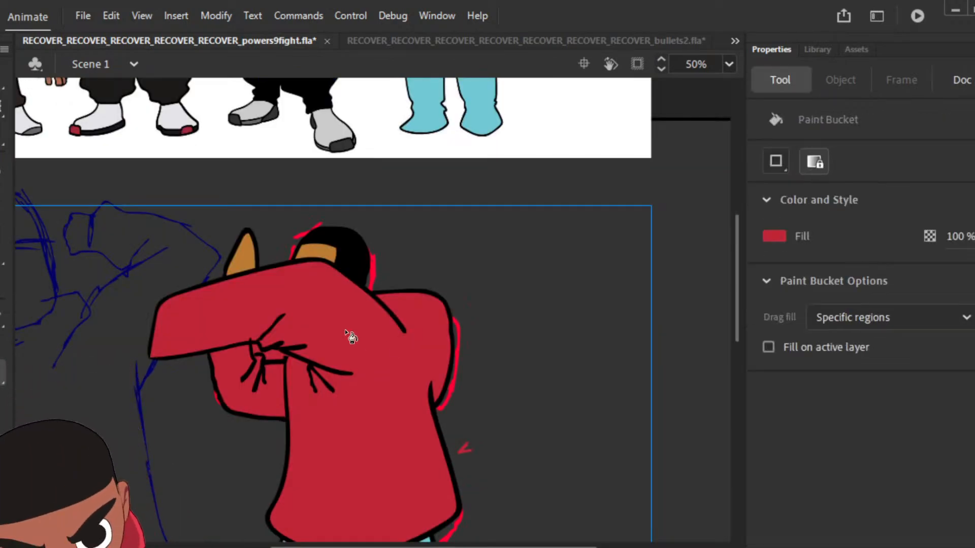
key(v)
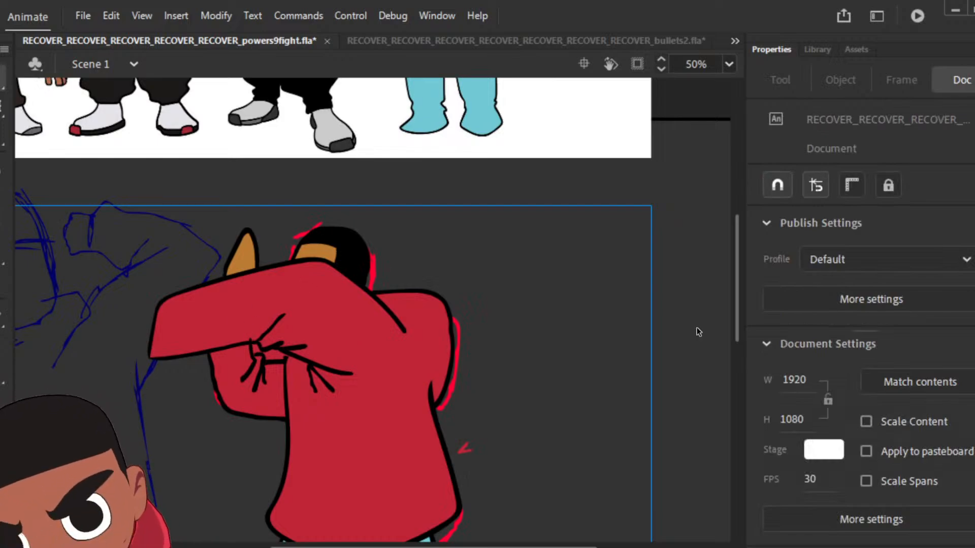
key(b)
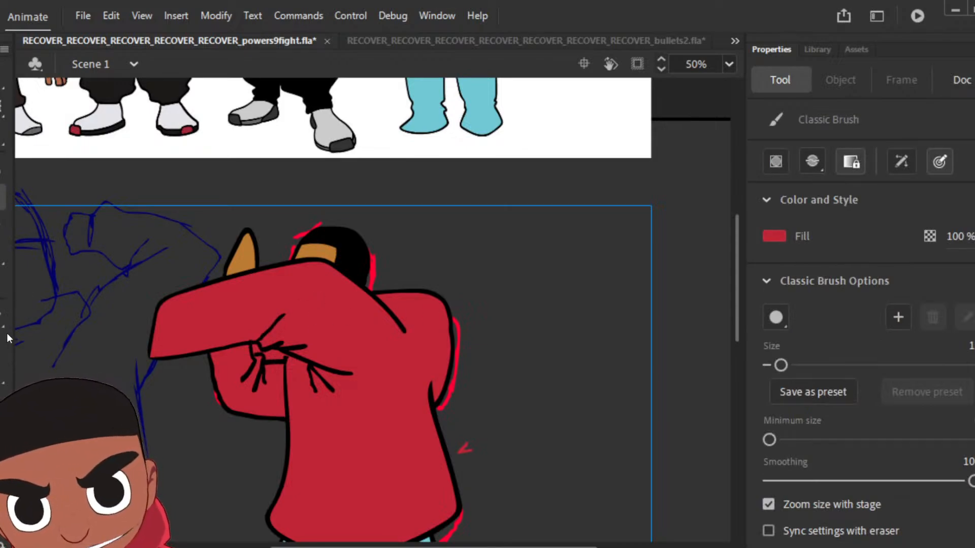
Step: Sample black from the pose's hair as the fill colour for the Classic Brush
key(i)
click(327, 230)
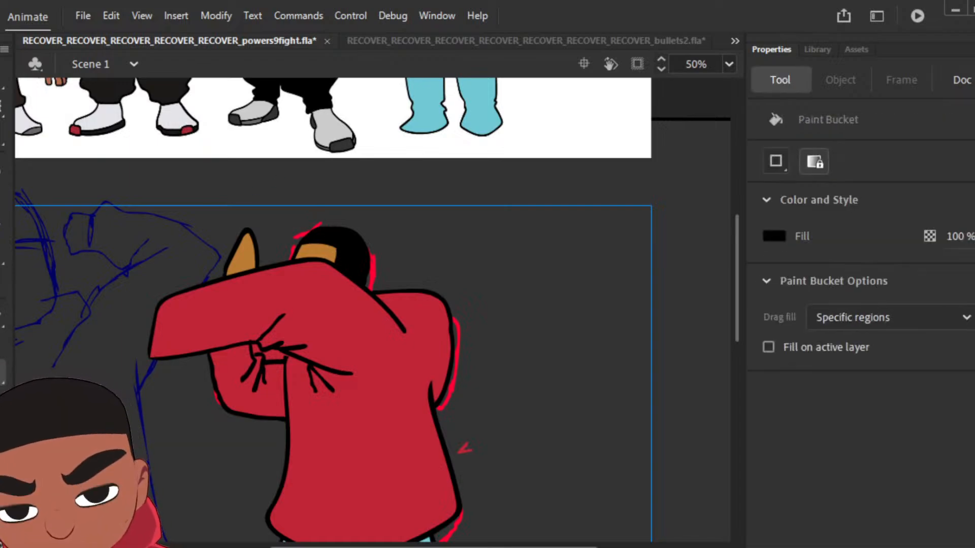
key(b)
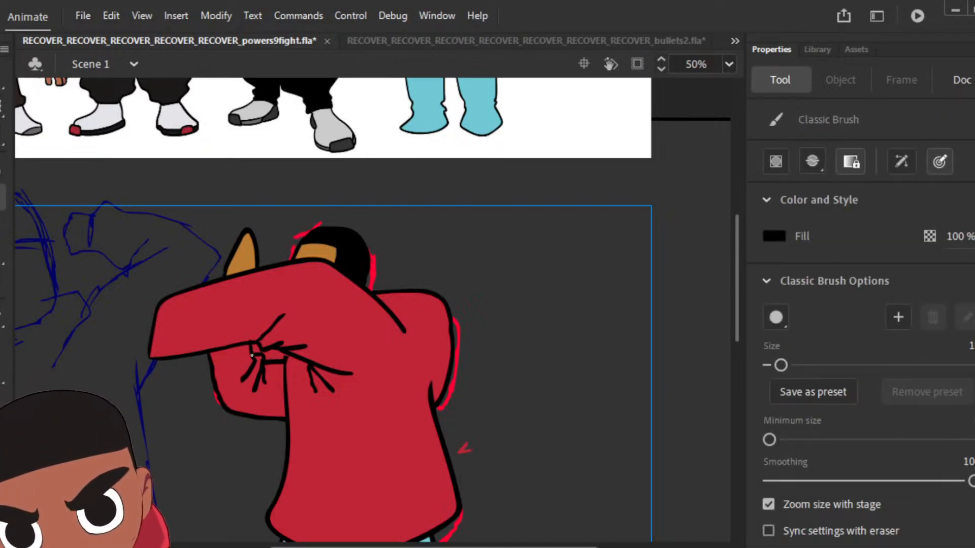
key(v)
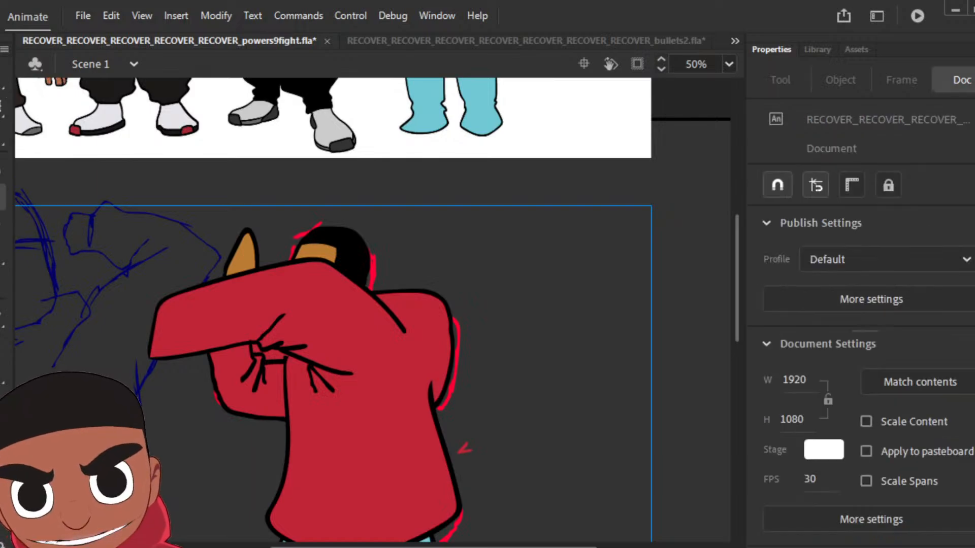
click(258, 345)
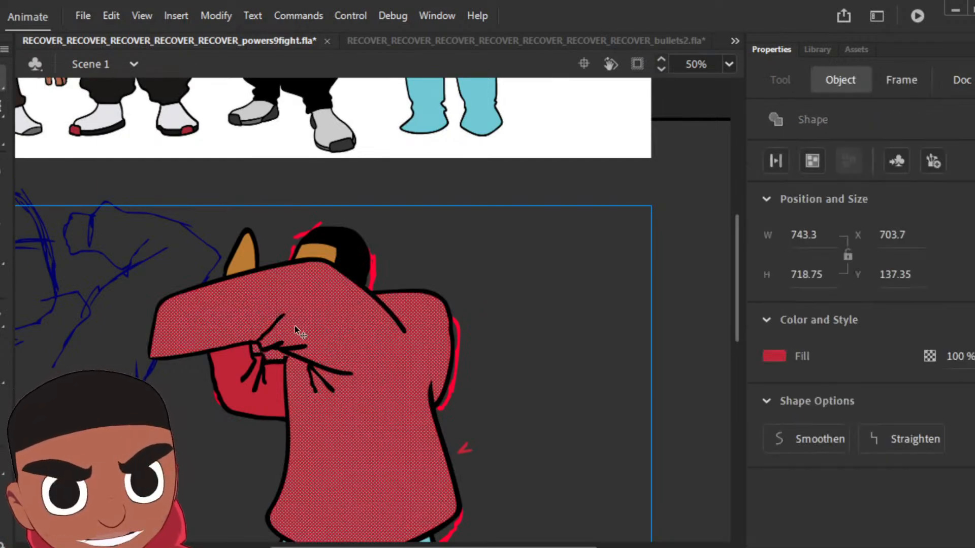
click(2, 197)
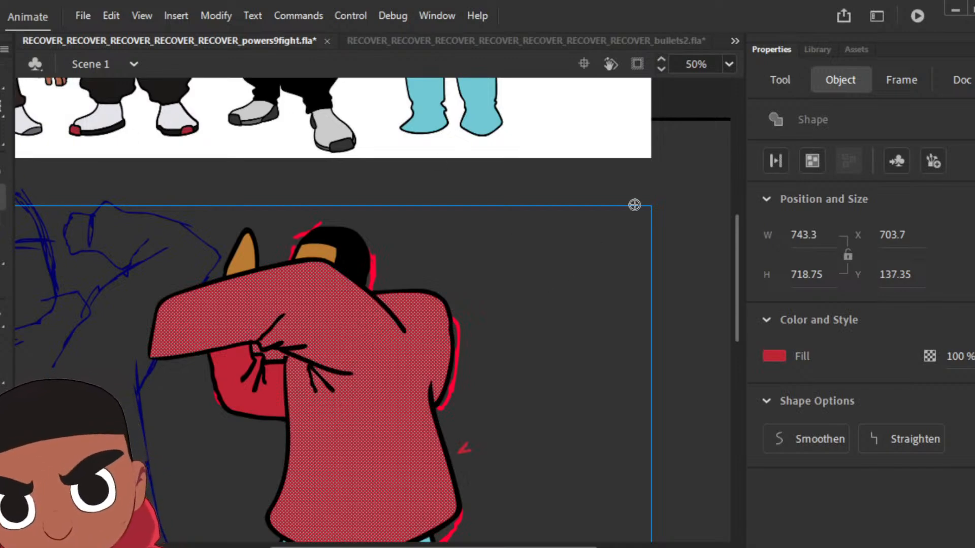
key(v)
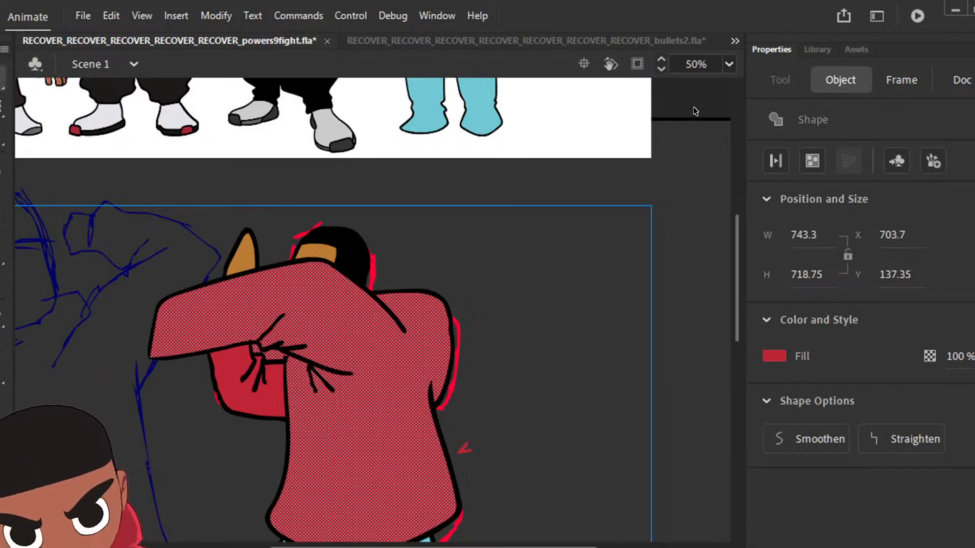
click(457, 162)
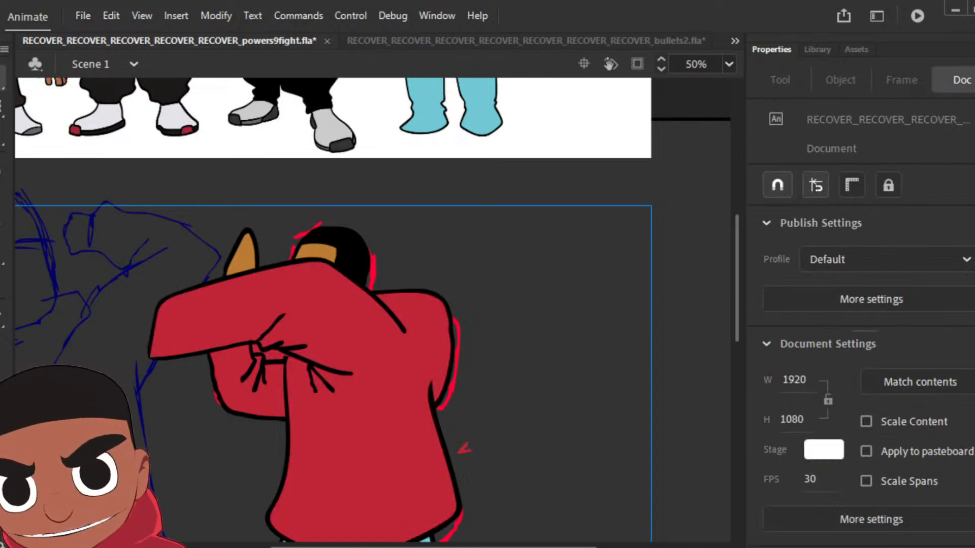
key(k)
key(b)
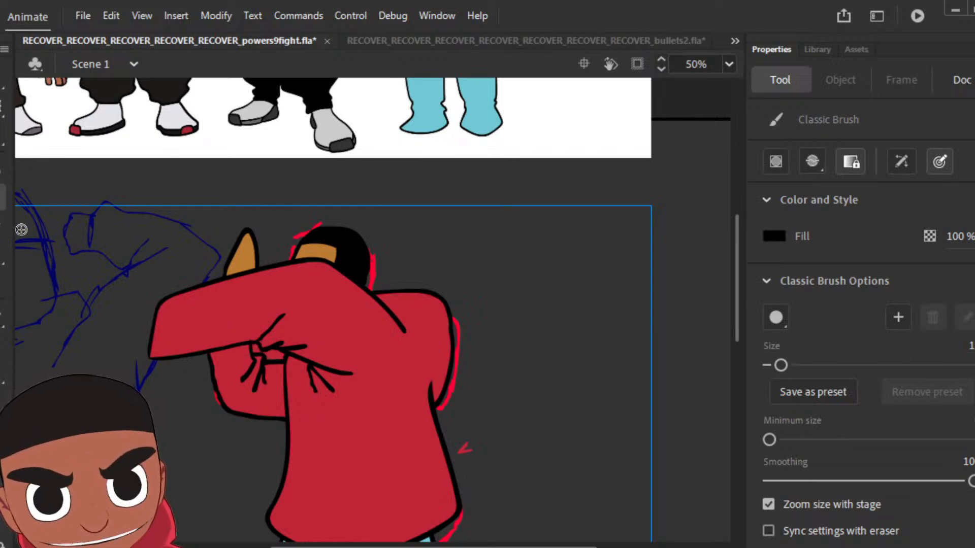
key(v)
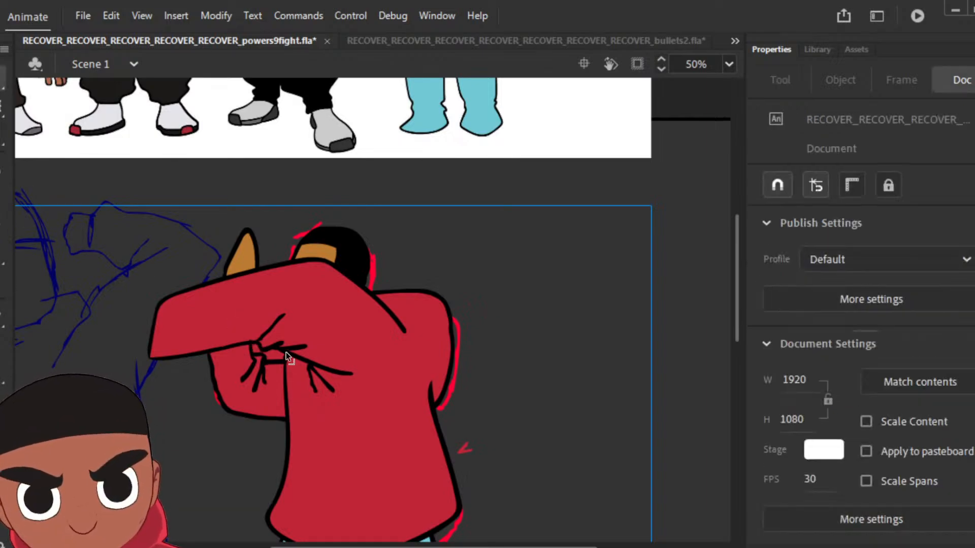
Step: Delete the red fill from the small gap beneath the pose's raised arm
click(279, 350)
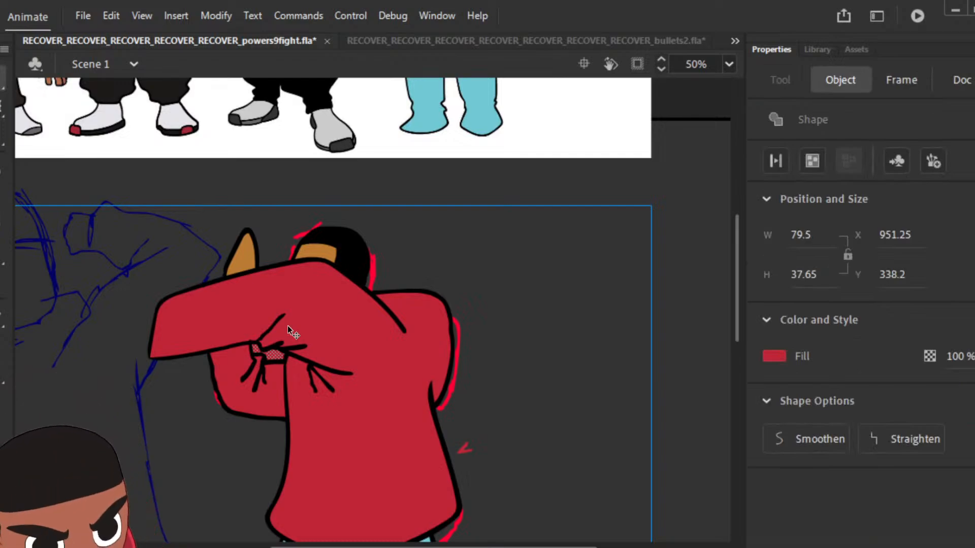
key(Delete)
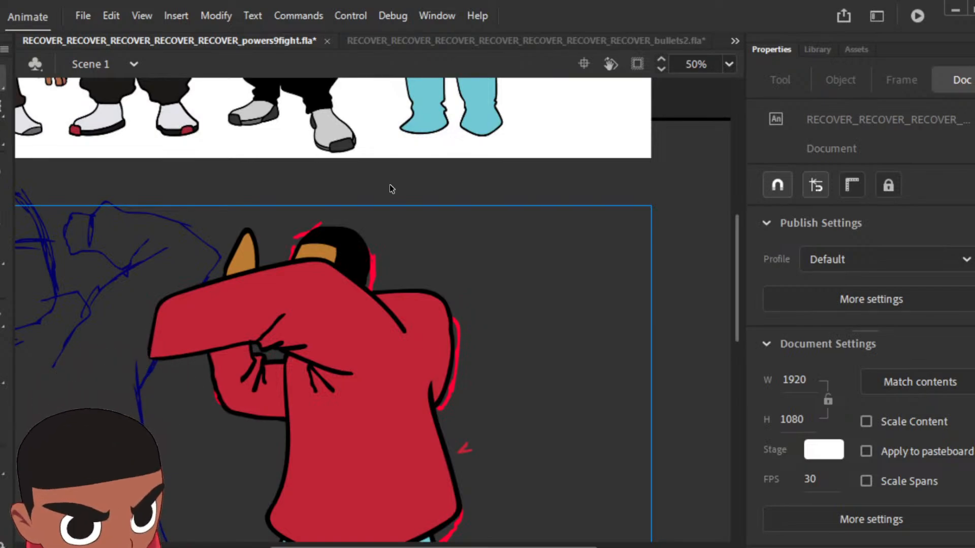
key(ctrl+minus)
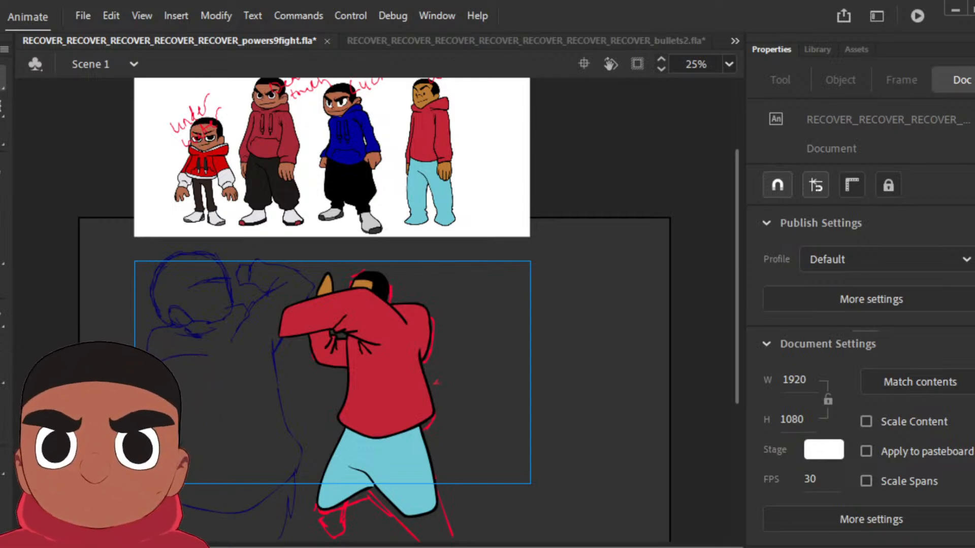
Step: Compare the neighbouring poses, insert keyframes on the following frames and delete the copied coloured pose over the next rough sketch
key(comma)
key(comma)
key(period)
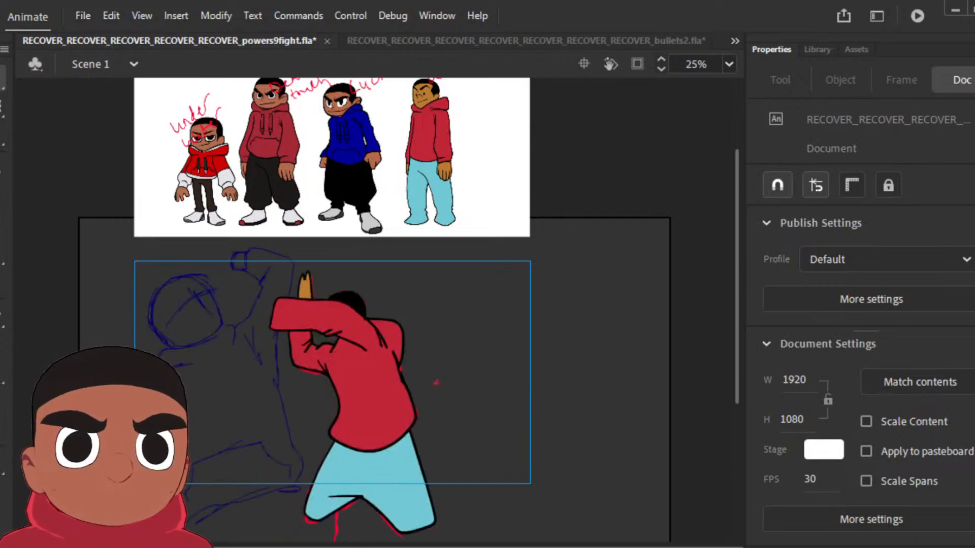
key(period)
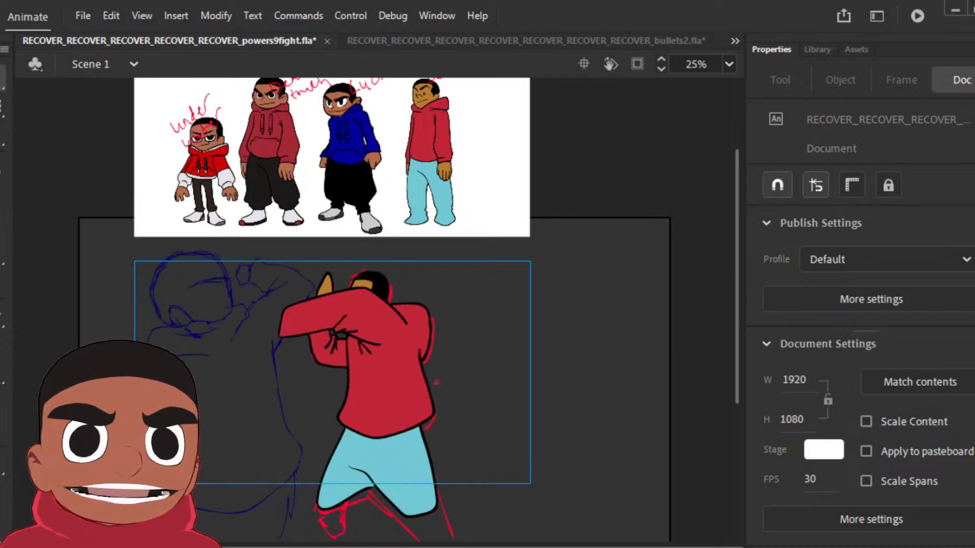
key(F6)
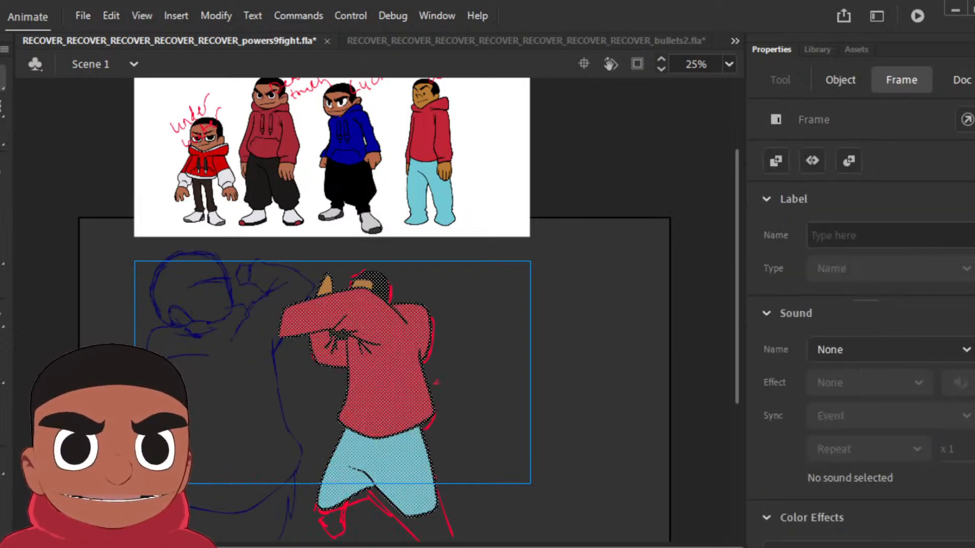
key(period)
key(F6)
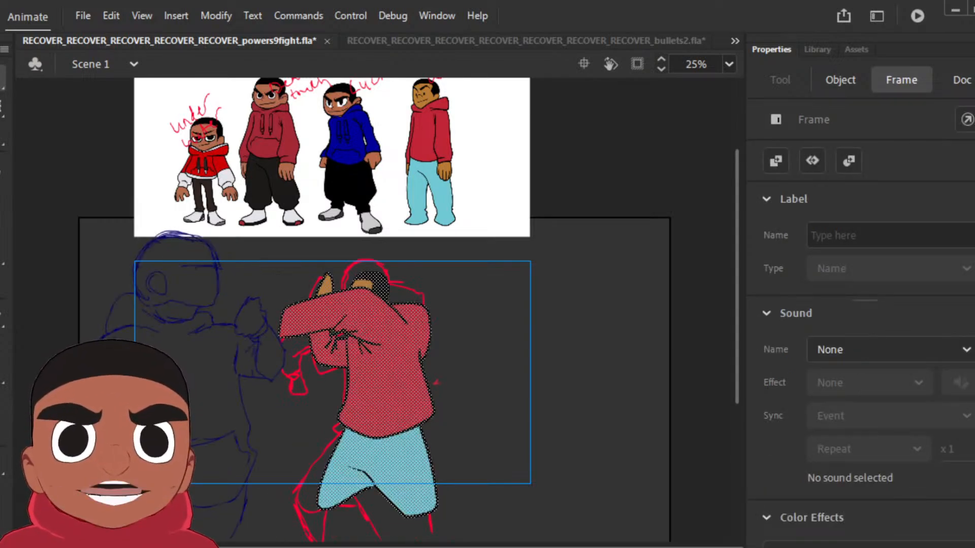
key(period)
key(F6)
key(period)
key(F6)
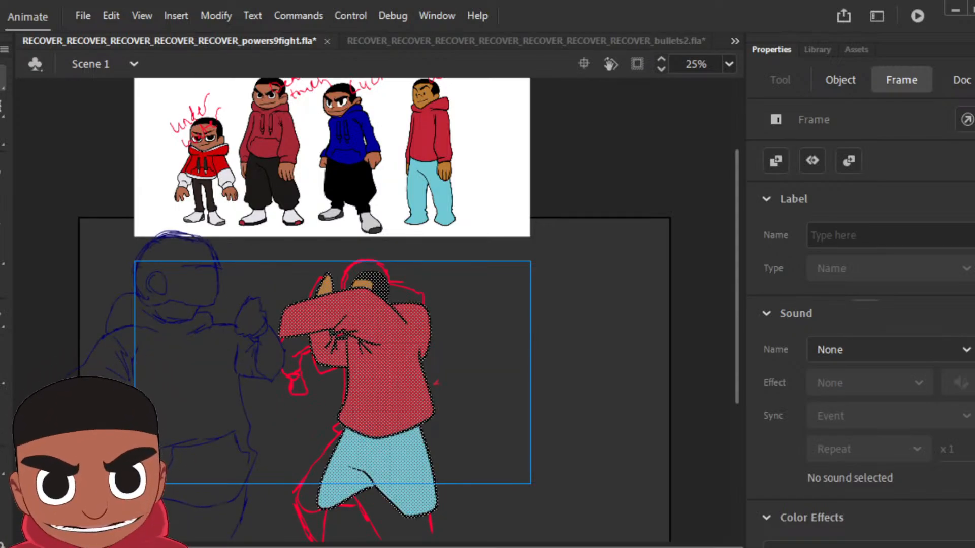
key(Delete)
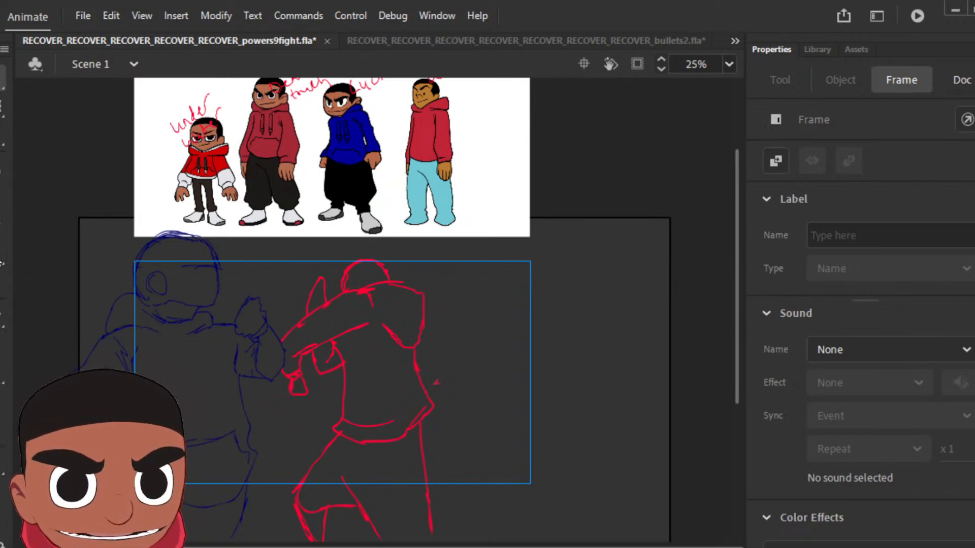
Step: Outline the new pose's front arm, sleeve cuff and both hands in black over the red sketch with the Classic Brush
click(3, 197)
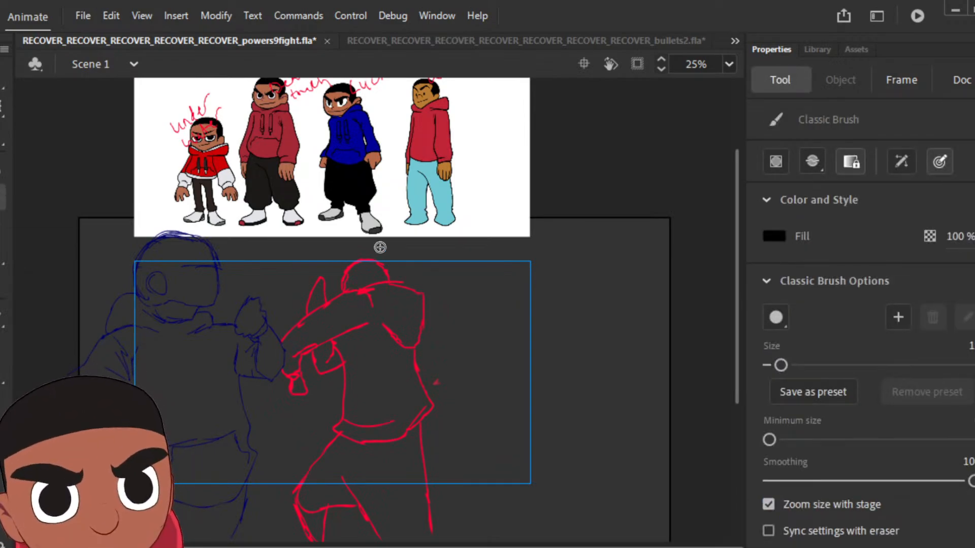
mouse_move(372, 305)
mouse_down()
mouse_move(356, 290)
mouse_move(331, 297)
mouse_move(288, 331)
mouse_move(283, 360)
mouse_up()
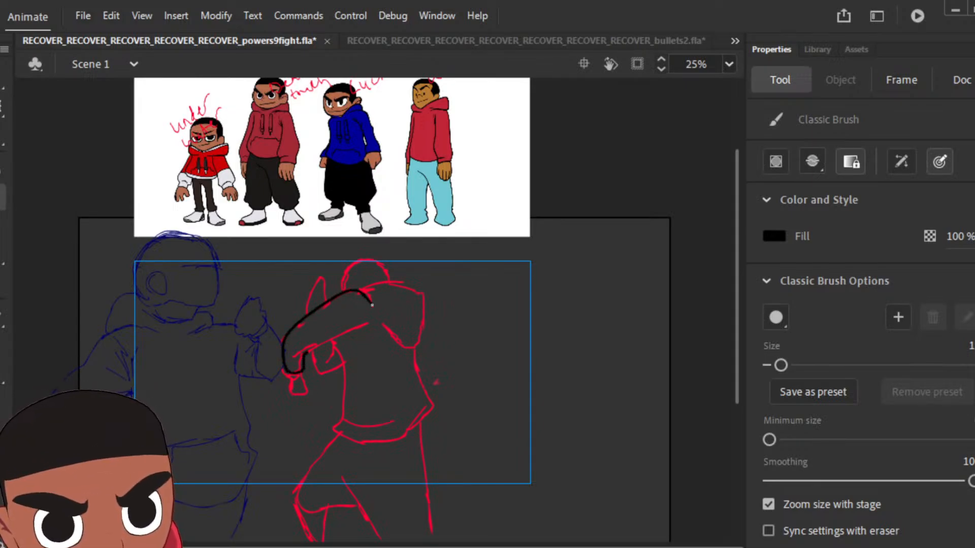
drag(294, 352, 364, 325)
mouse_move(304, 373)
mouse_down()
mouse_move(290, 374)
mouse_move(299, 389)
mouse_up()
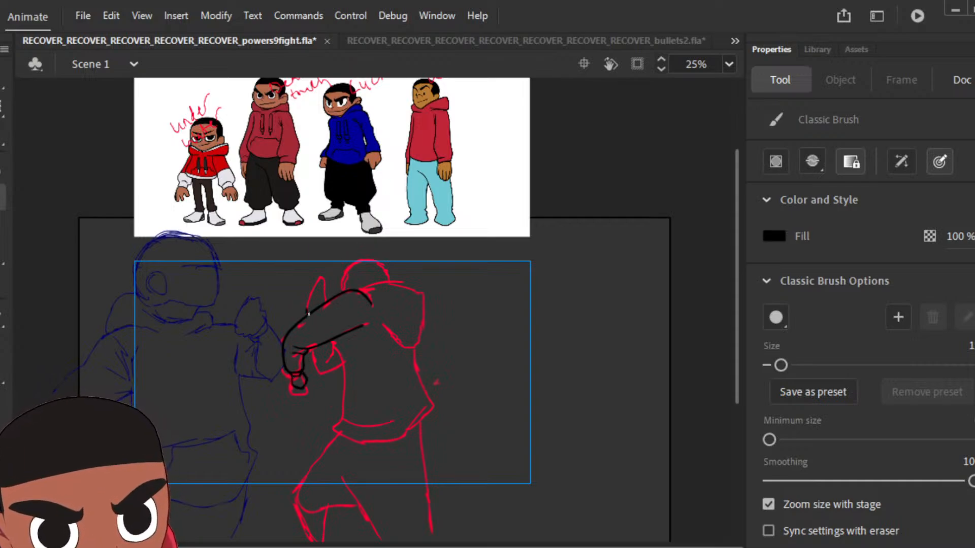
drag(309, 314, 326, 301)
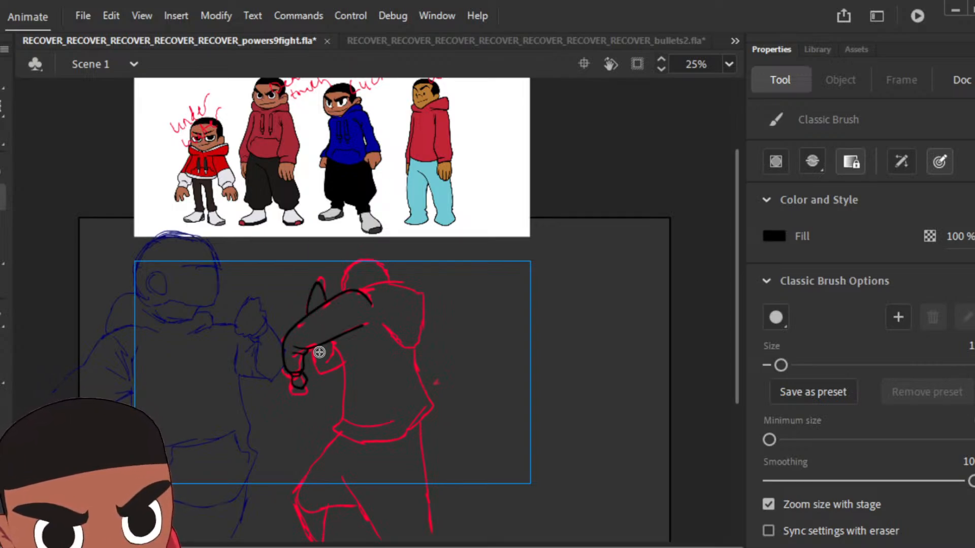
Step: Outline the rest of the pose in black, covering the torso, shoulder, head and legs
mouse_move(311, 350)
mouse_down()
mouse_move(317, 364)
mouse_move(339, 361)
mouse_move(335, 432)
mouse_move(375, 443)
mouse_move(431, 406)
mouse_move(419, 363)
mouse_up()
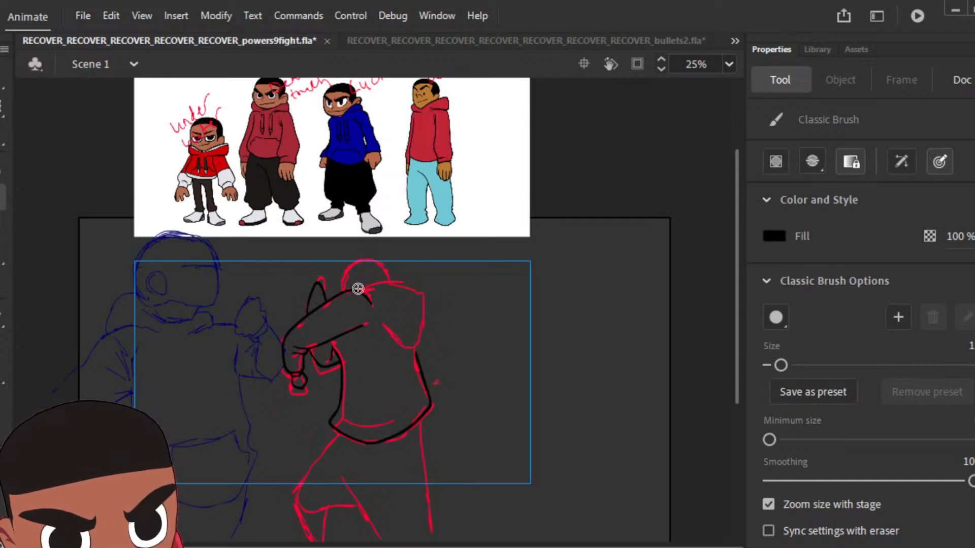
mouse_move(354, 289)
mouse_down()
mouse_move(402, 277)
mouse_move(426, 296)
mouse_move(419, 345)
mouse_move(390, 336)
mouse_up()
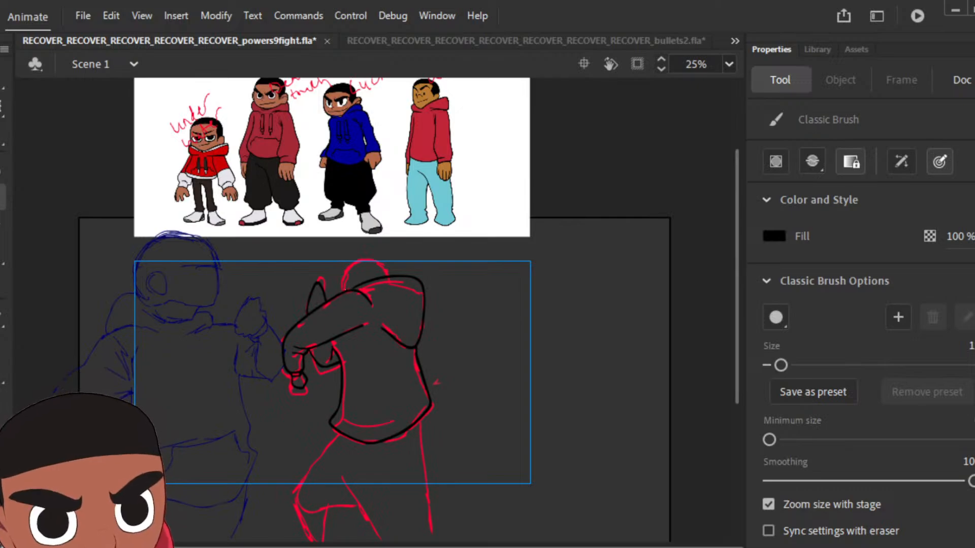
drag(344, 281, 355, 260)
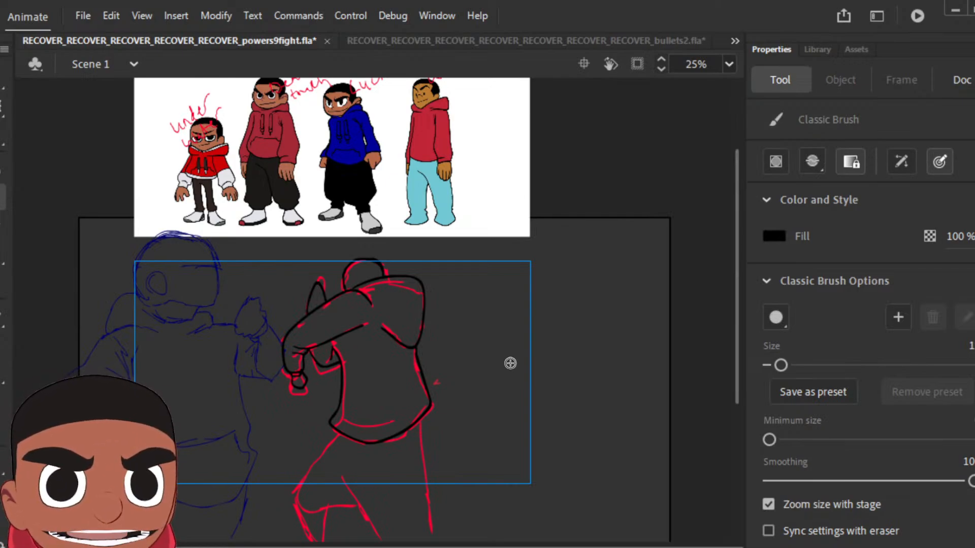
mouse_move(336, 427)
mouse_down()
mouse_move(294, 483)
mouse_move(309, 539)
mouse_move(321, 535)
mouse_move(328, 502)
mouse_move(347, 493)
mouse_move(342, 480)
mouse_move(388, 531)
mouse_move(427, 517)
mouse_move(420, 433)
mouse_up()
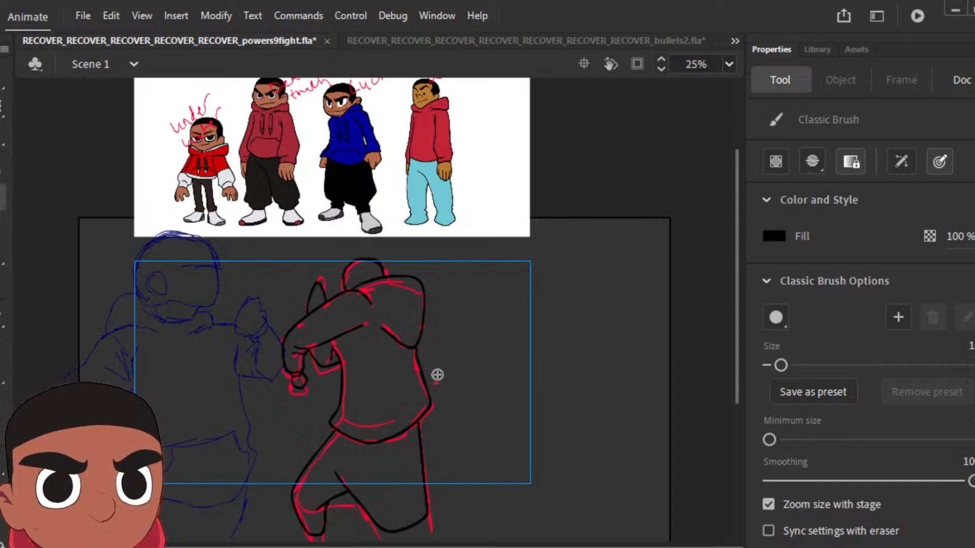
Step: Sample light blue from the rightmost reference character's trousers and fill the pose's legs with it
key(i)
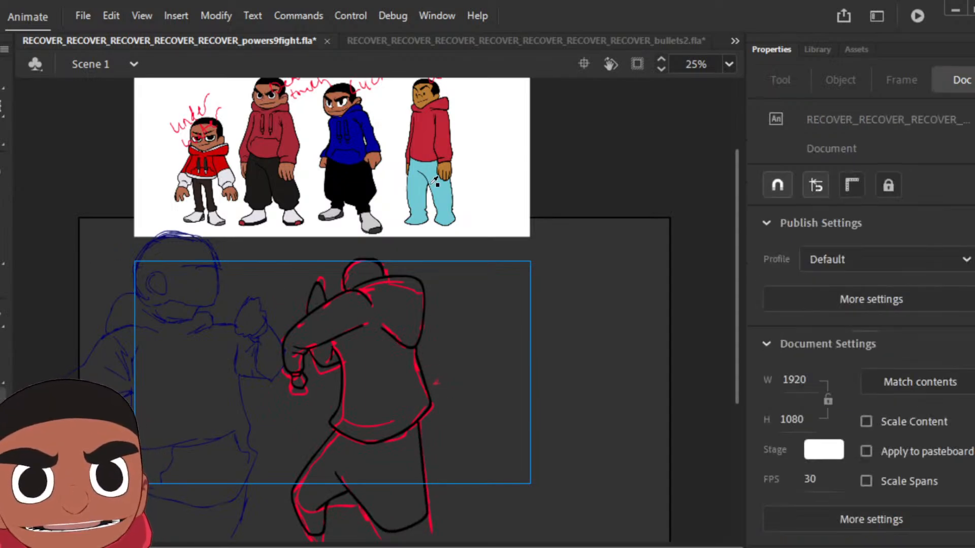
click(443, 197)
click(400, 471)
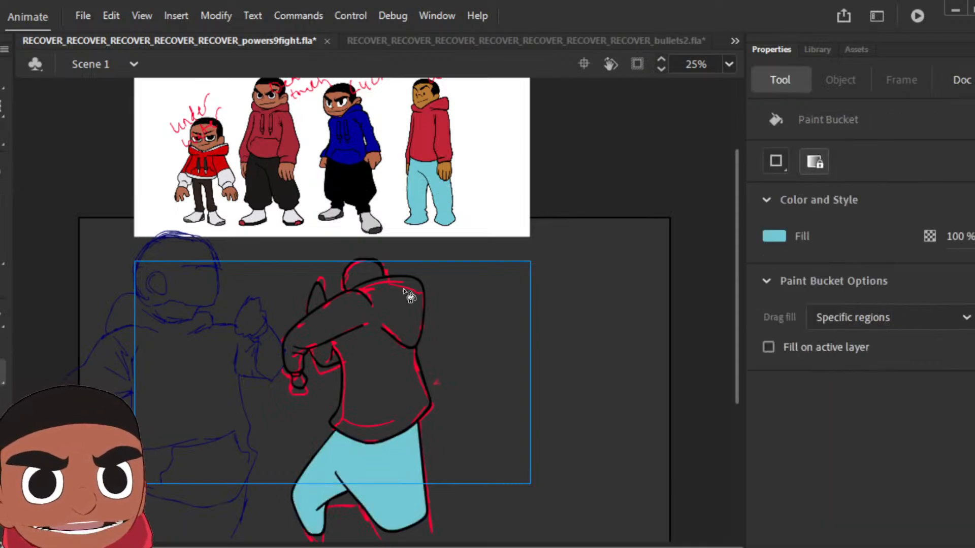
Step: Sample red from the rightmost reference character's hoodie and fill the pose's torso and sleeves with it
key(i)
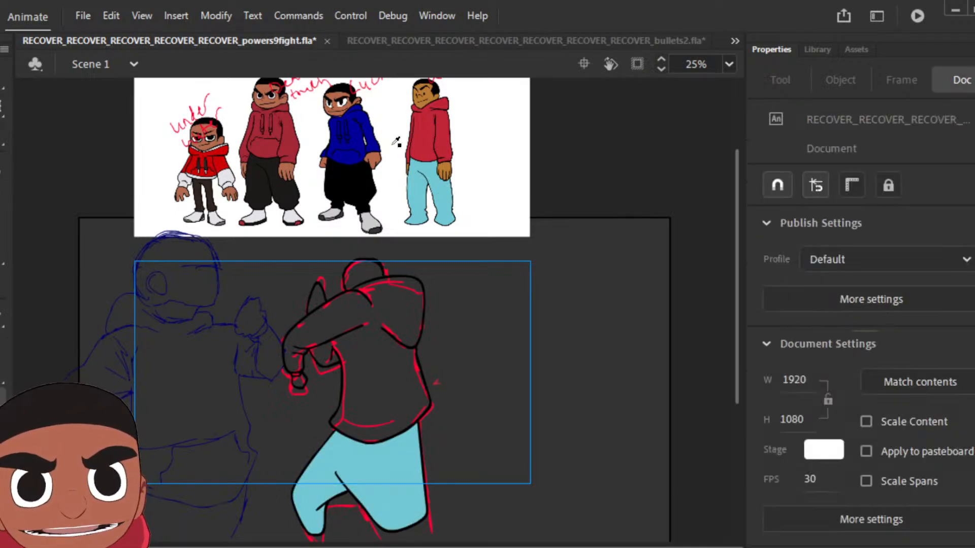
click(430, 133)
click(375, 347)
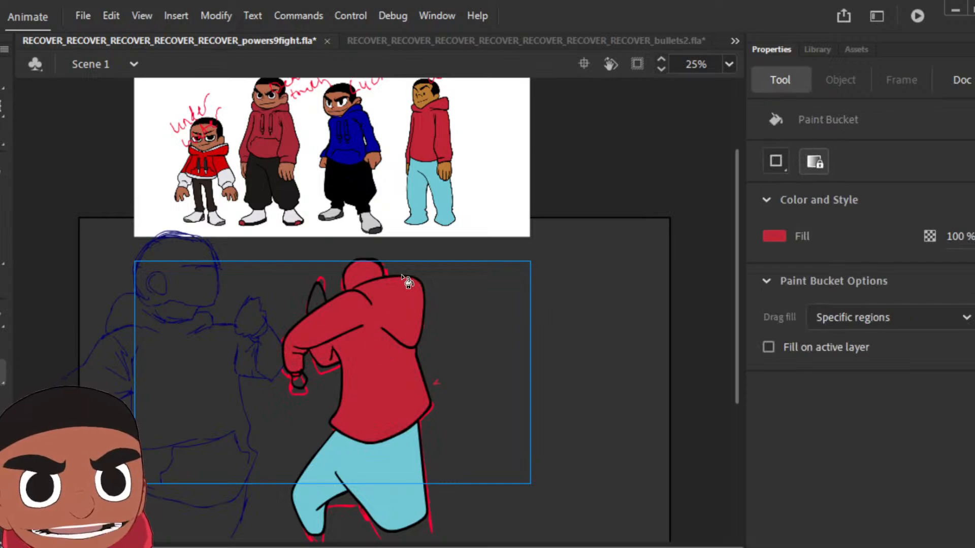
Step: Sample brown from the rightmost reference character's face and fill both of the pose's hands with it
key(b)
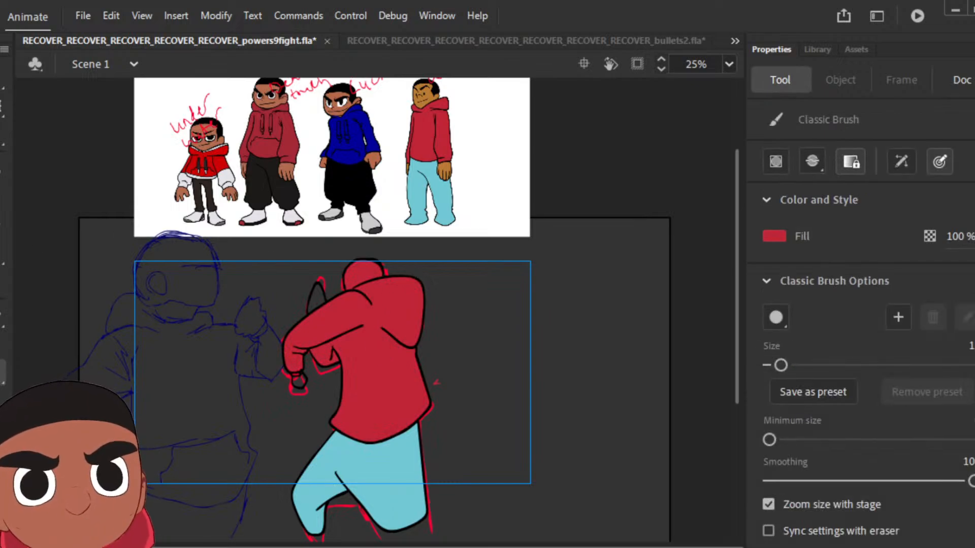
key(i)
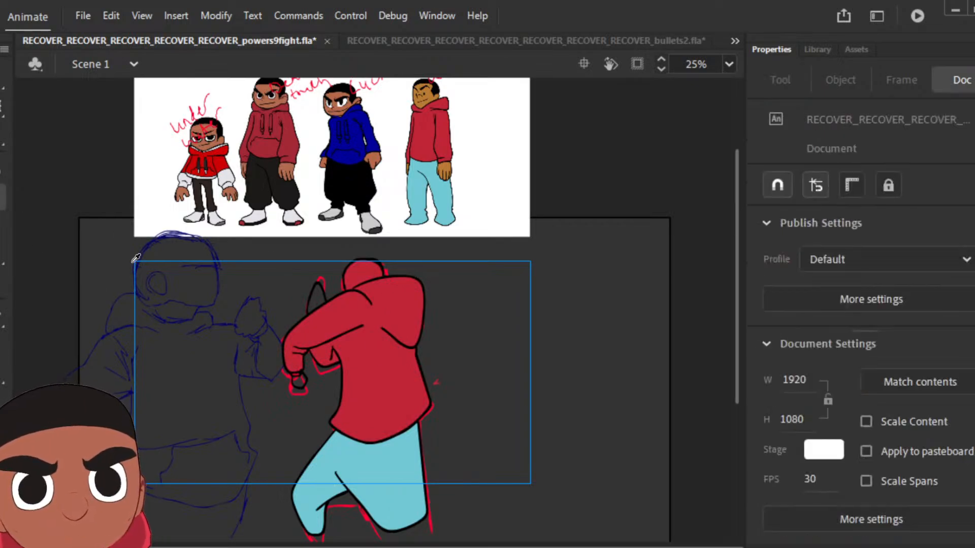
click(427, 97)
click(300, 382)
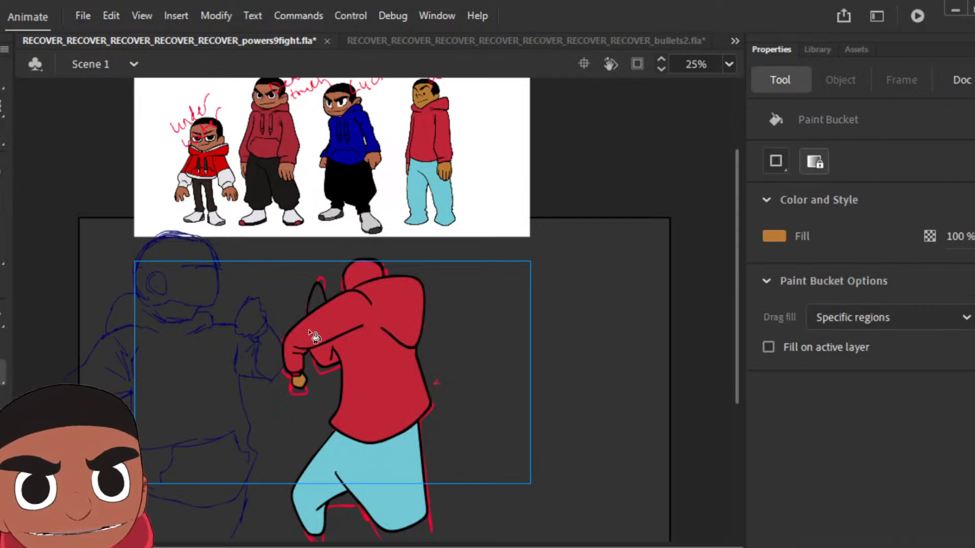
click(316, 300)
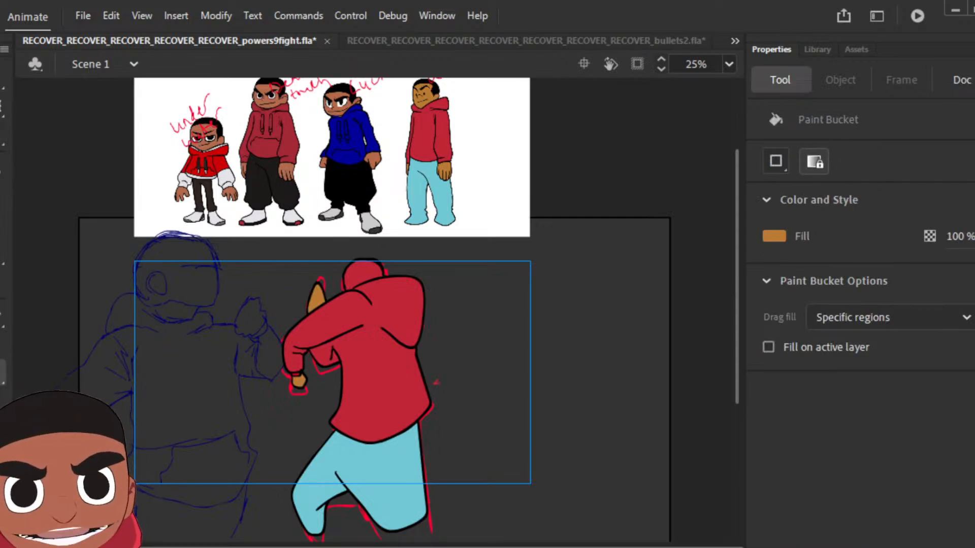
Step: Sample black from the outline of the pose's head as the fill colour
key(z)
click(374, 268)
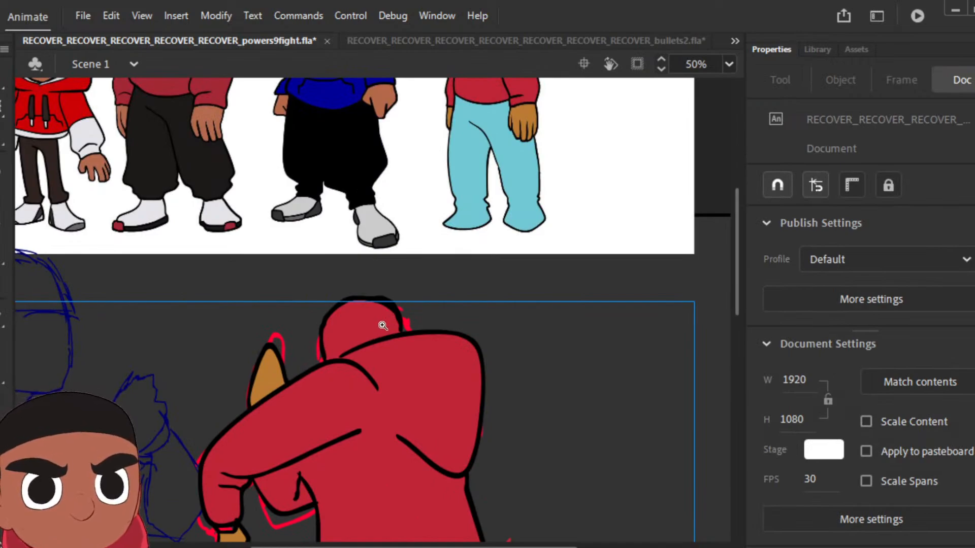
click(383, 325)
key(b)
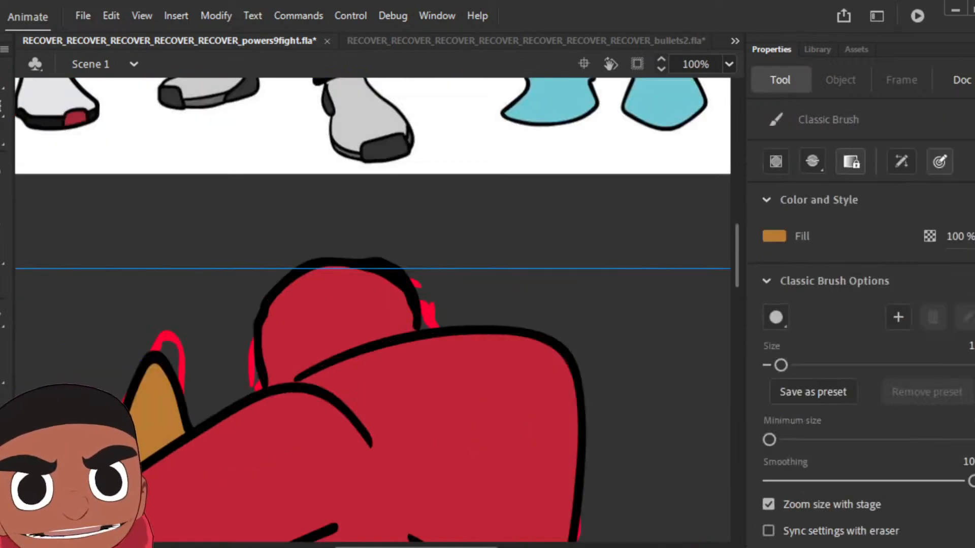
key(i)
click(414, 305)
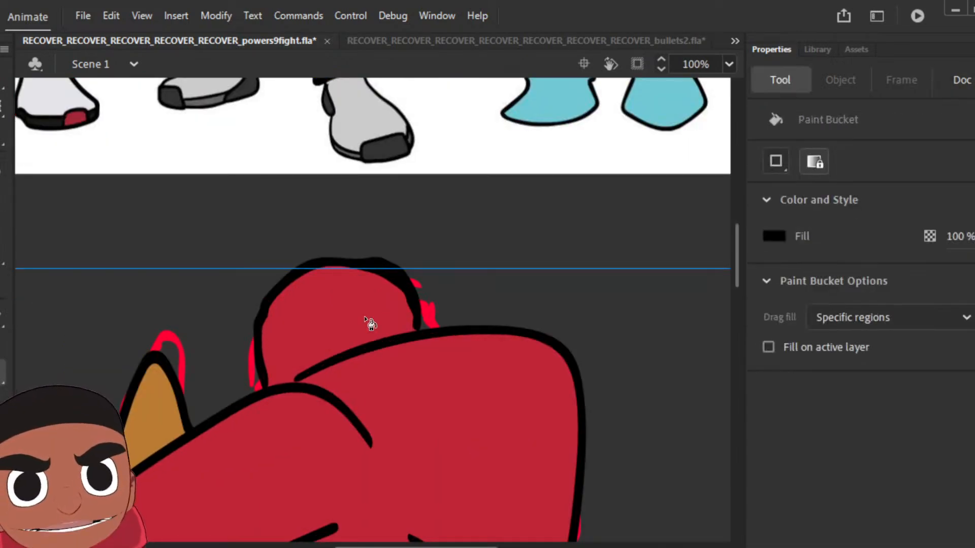
Step: Try to fill the pose's head with black, and undo the fill
key(b)
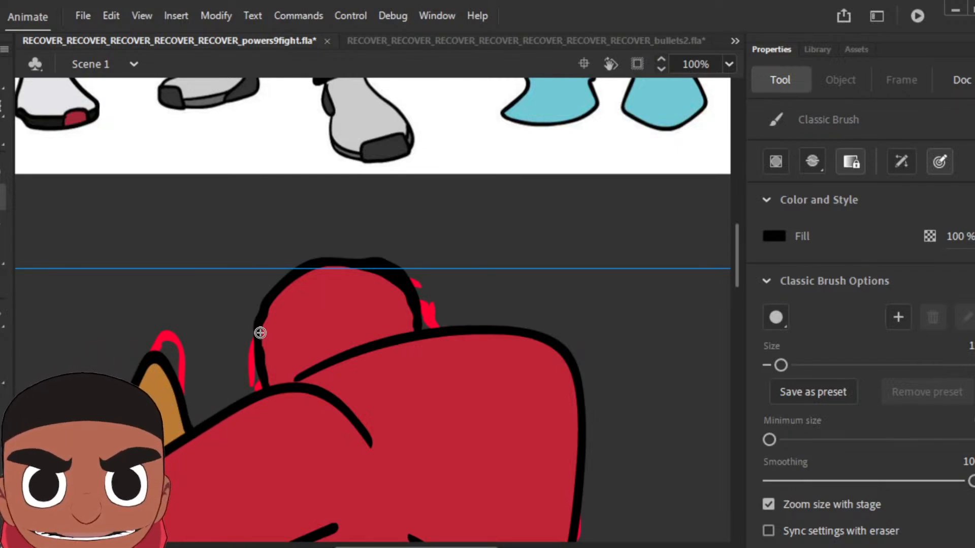
key(k)
click(371, 305)
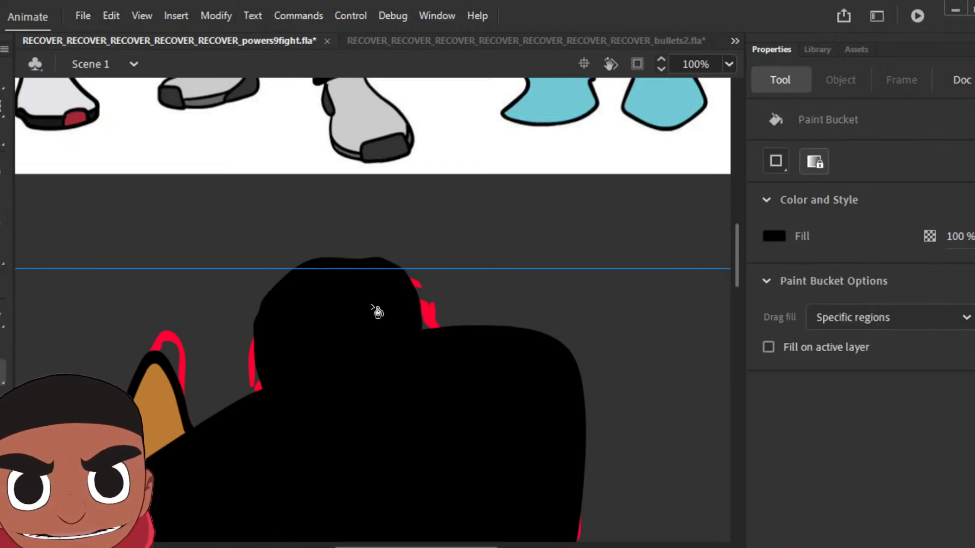
key(ctrl+z)
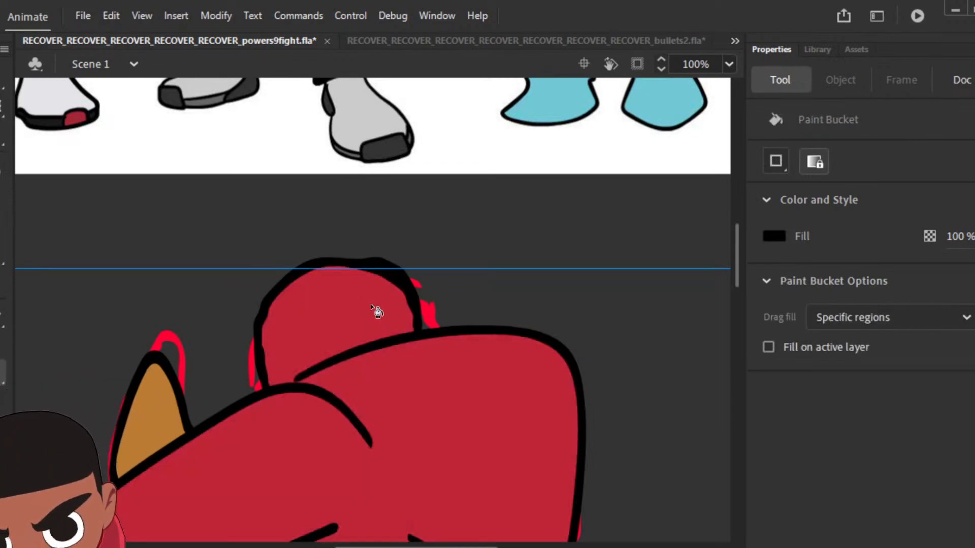
Step: Close the outline gap between the head and the front shoulder with the brush and fill the head with black
key(b)
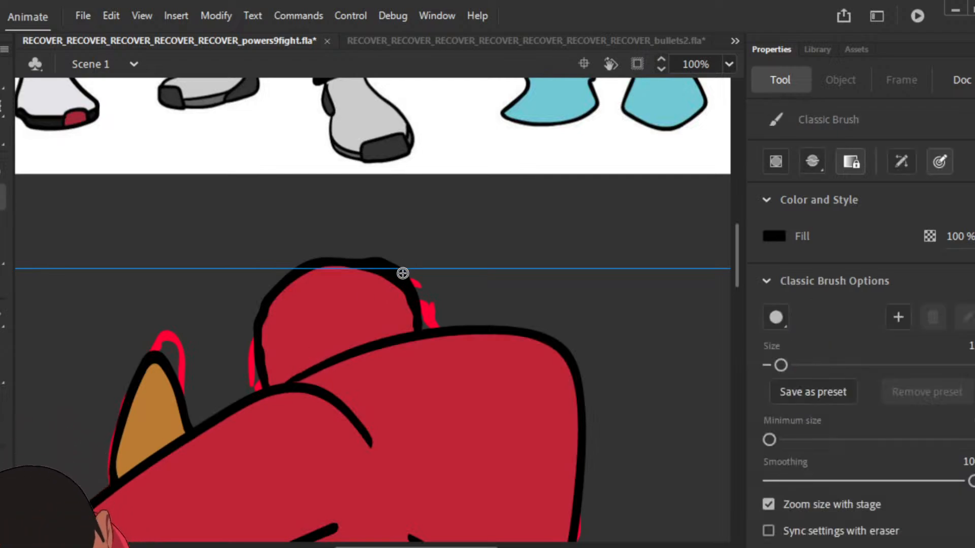
key(k)
click(364, 314)
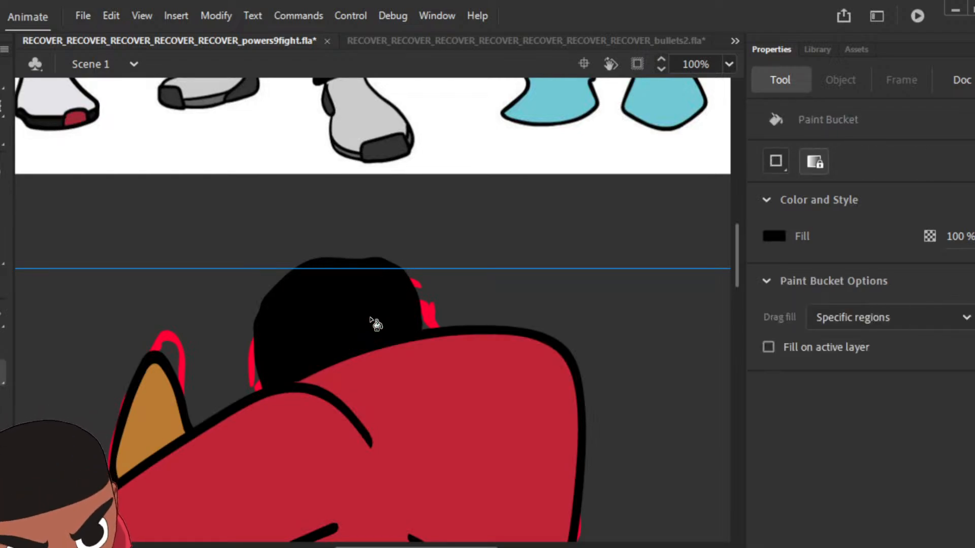
Step: Play back the animation from the newly coloured pose
scroll(376, 323, down, 2)
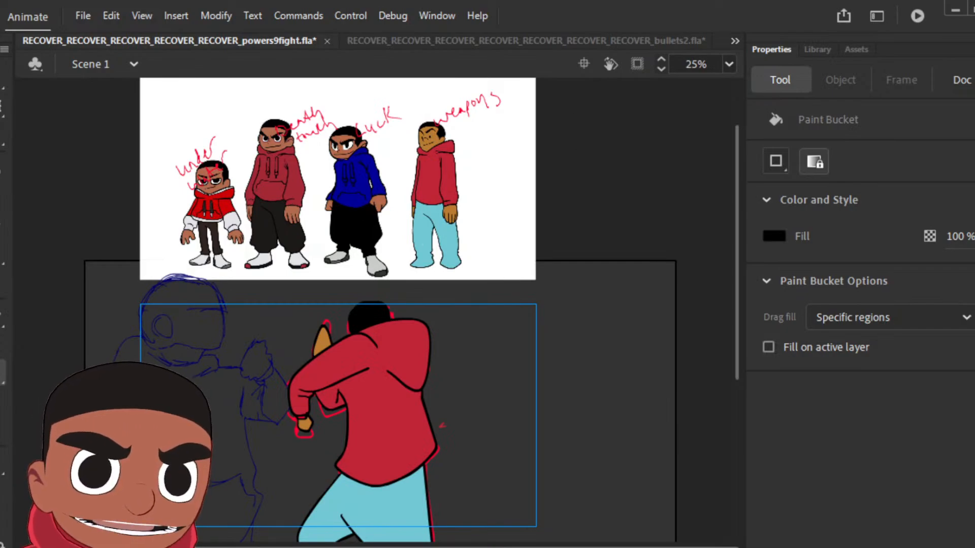
key(Return)
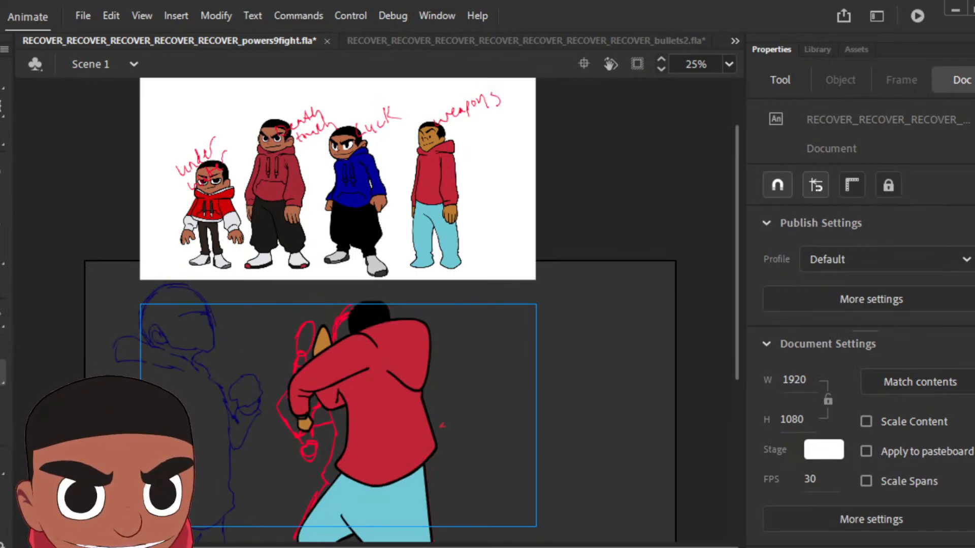
Step: Add a keyframe cleared of the copied artwork and ink the next pose's front sleeve, hoodie body and back shoulder in black
key(F6)
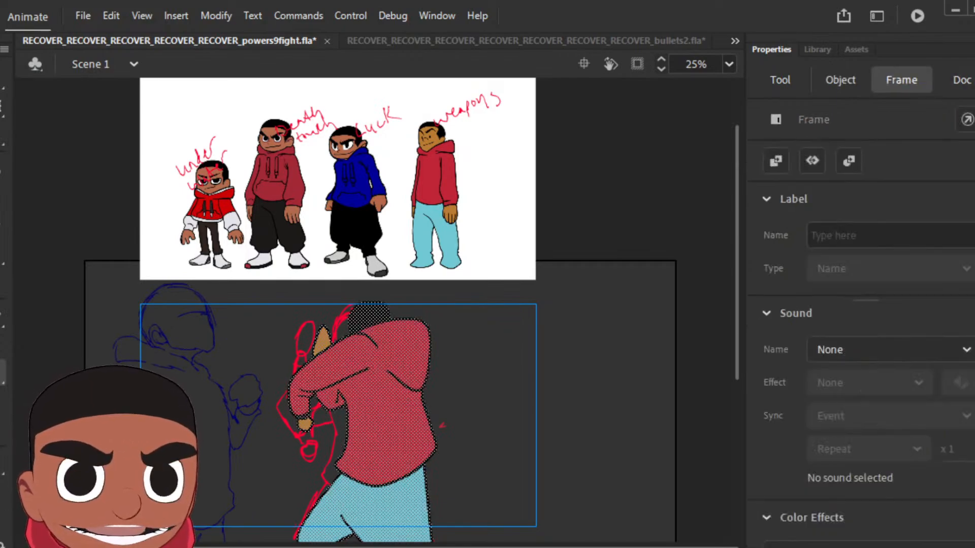
key(Delete)
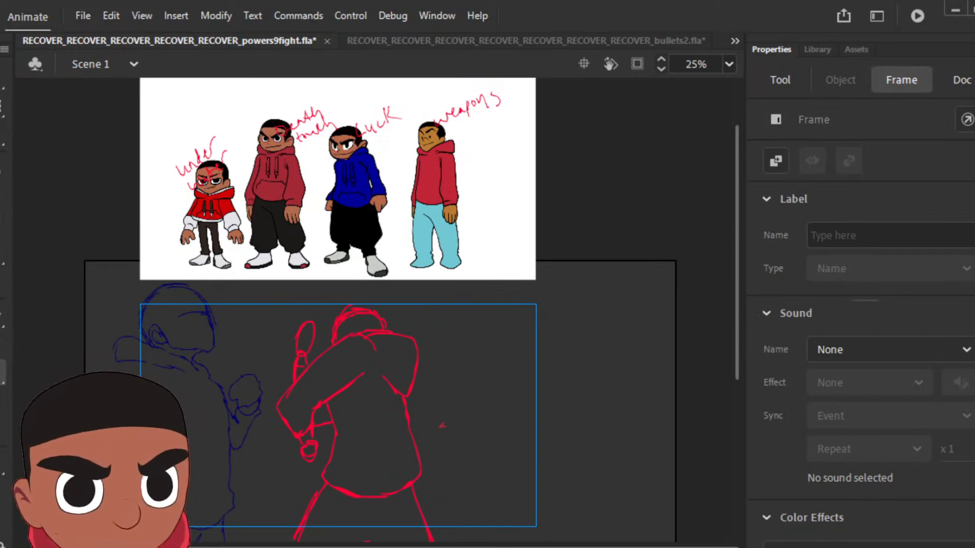
key(b)
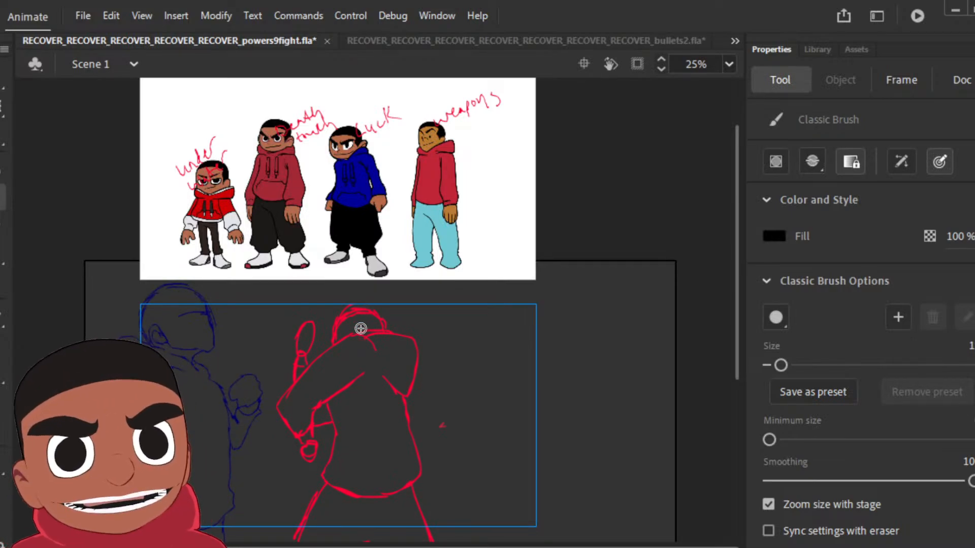
mouse_move(374, 343)
mouse_down()
mouse_move(360, 335)
mouse_move(321, 353)
mouse_move(282, 397)
mouse_move(290, 425)
mouse_move(308, 442)
mouse_move(309, 395)
mouse_move(366, 375)
mouse_move(351, 386)
mouse_up()
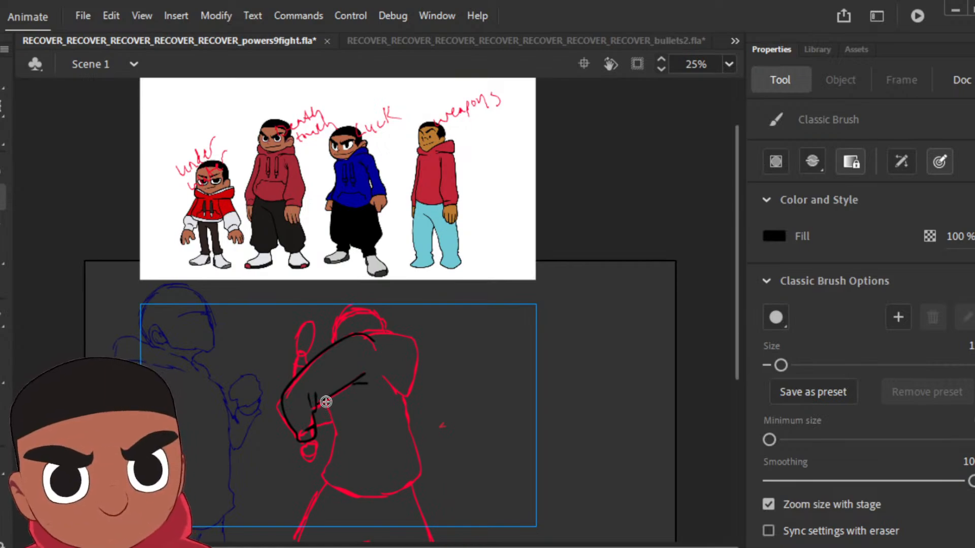
mouse_move(325, 402)
mouse_down()
mouse_move(319, 468)
mouse_move(330, 482)
mouse_move(384, 494)
mouse_move(421, 468)
mouse_move(409, 401)
mouse_up()
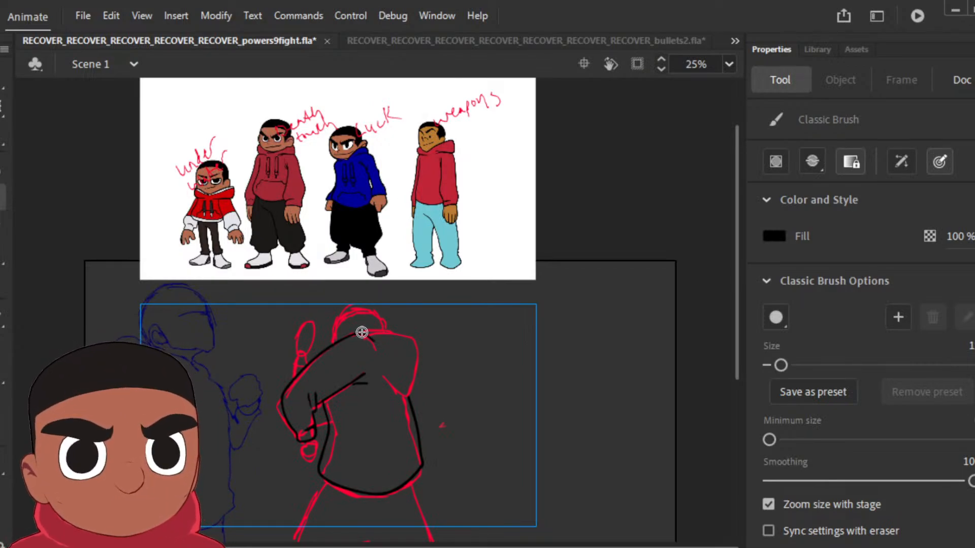
mouse_move(358, 334)
mouse_down()
mouse_move(414, 328)
mouse_move(422, 353)
mouse_move(410, 395)
mouse_move(383, 380)
mouse_up()
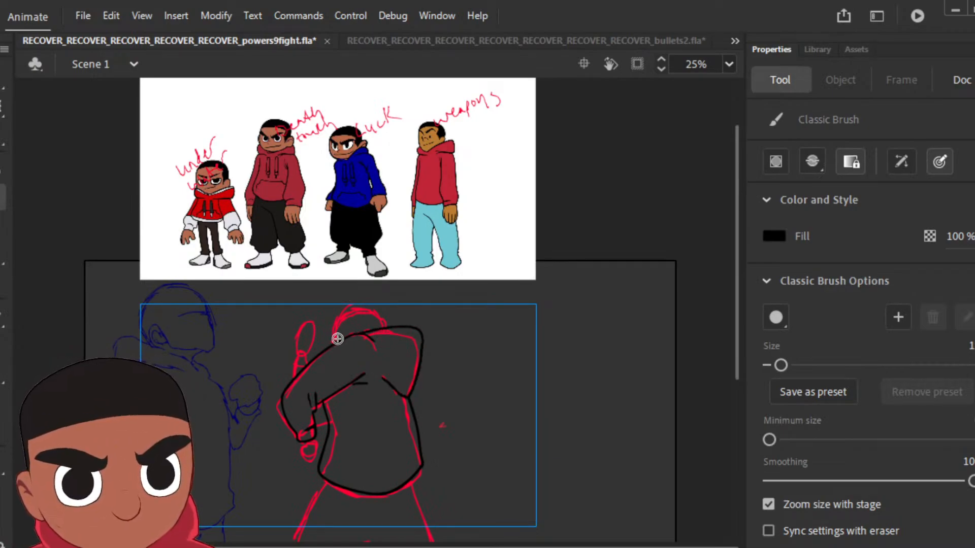
Step: Ink the outlines of the pose's head, raised hand and lower fist over the red sketch
mouse_move(338, 341)
mouse_down()
mouse_move(339, 311)
mouse_move(365, 306)
mouse_move(381, 327)
mouse_up()
mouse_move(293, 380)
mouse_down()
mouse_move(290, 354)
mouse_move(308, 354)
mouse_move(293, 351)
mouse_move(297, 326)
mouse_move(312, 338)
mouse_move(306, 347)
mouse_up()
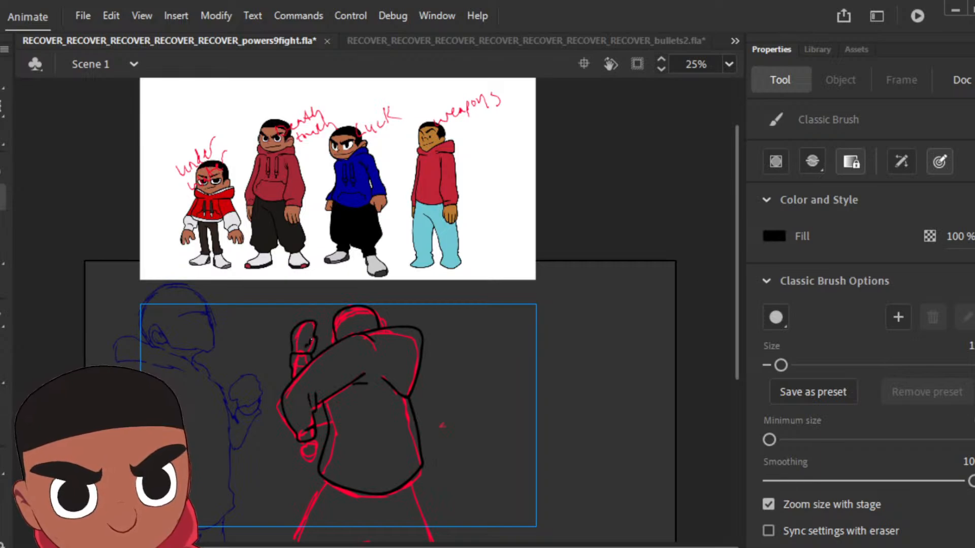
drag(307, 439, 299, 439)
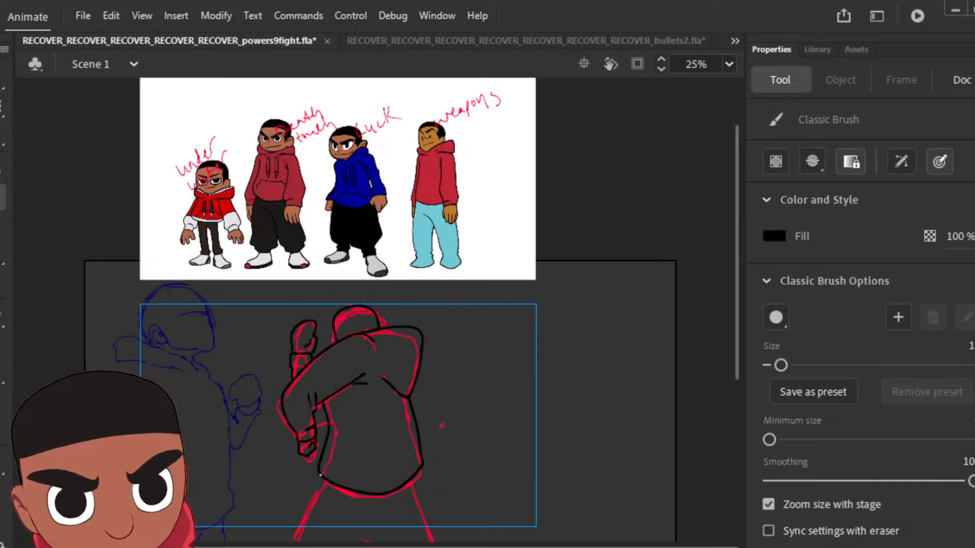
Step: Ink the trousers below the hoodie hem, undoing and redrawing the first outline, and add a fold line on the back leg
mouse_move(322, 477)
mouse_down()
mouse_move(304, 541)
mouse_move(429, 538)
mouse_move(412, 478)
mouse_up()
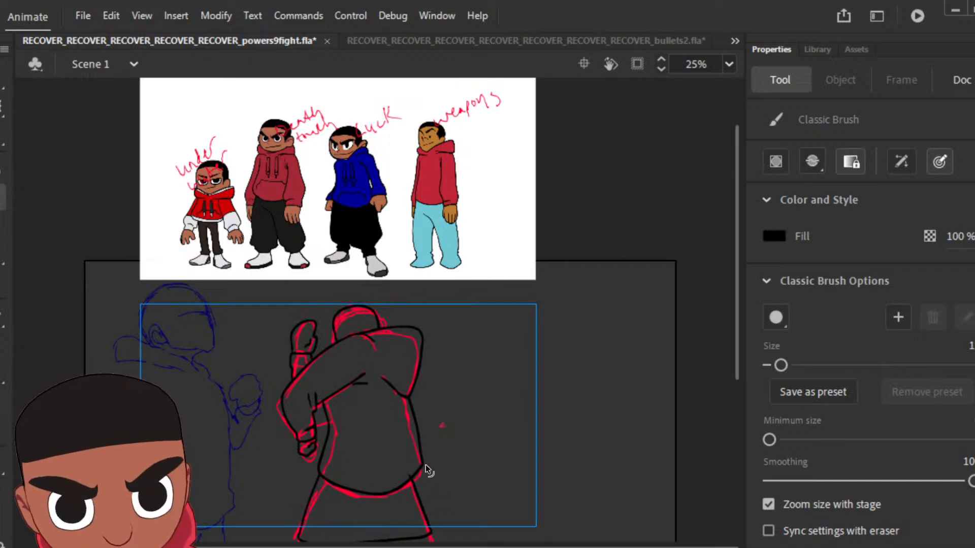
key(ctrl+z)
key(ctrl+z)
mouse_move(413, 480)
mouse_down()
mouse_move(426, 529)
mouse_move(299, 531)
mouse_up()
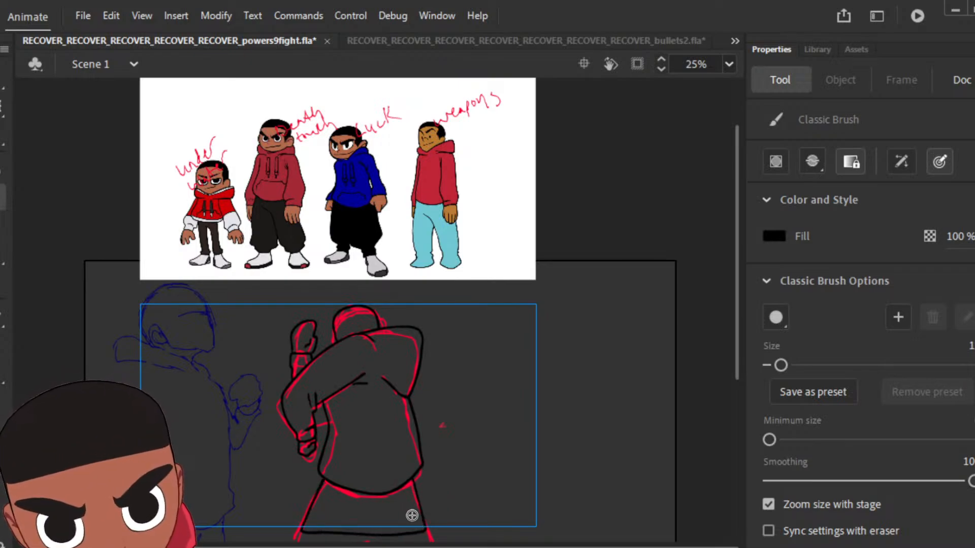
drag(412, 513, 412, 515)
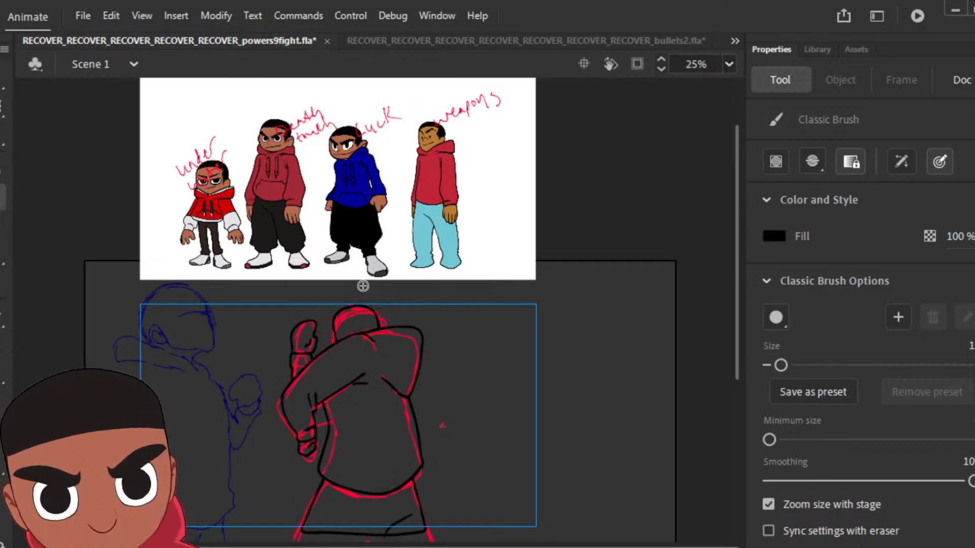
Step: Fill the pose's head with black and the trousers with light blue sampled from the "weapons" reference character
key(k)
click(362, 333)
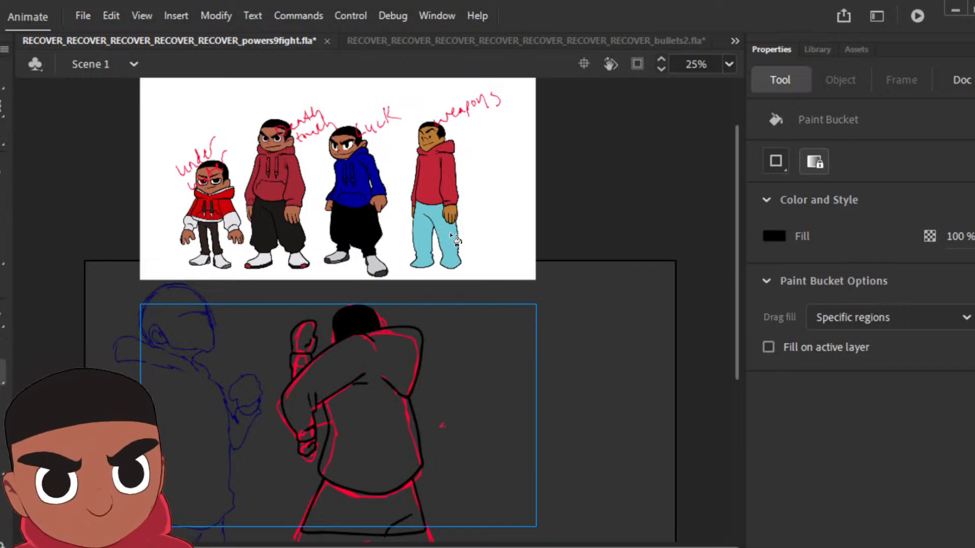
key(v)
click(455, 252)
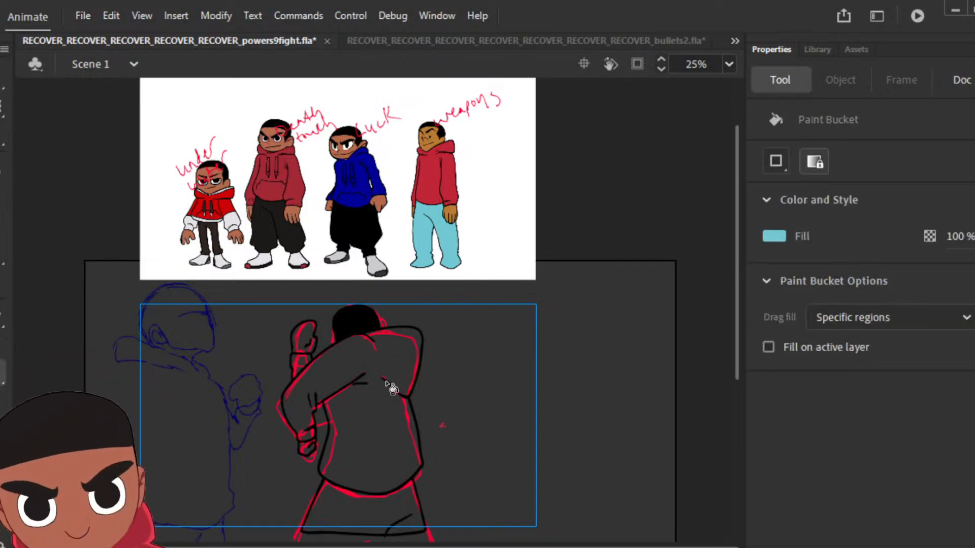
click(364, 508)
Step: Sample the red of the "weapons" character's hoodie and fill the pose's hoodie with it
key(i)
click(447, 163)
click(371, 368)
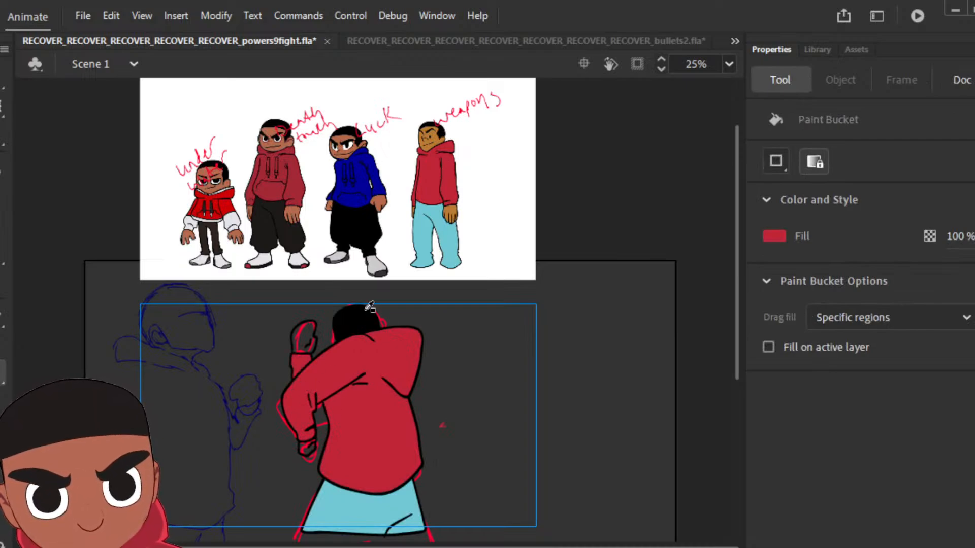
Step: Fill both hands with the brown sampled from the "weapons" character's face, undoing the stray outline fill, and play back the animation
key(i)
click(436, 149)
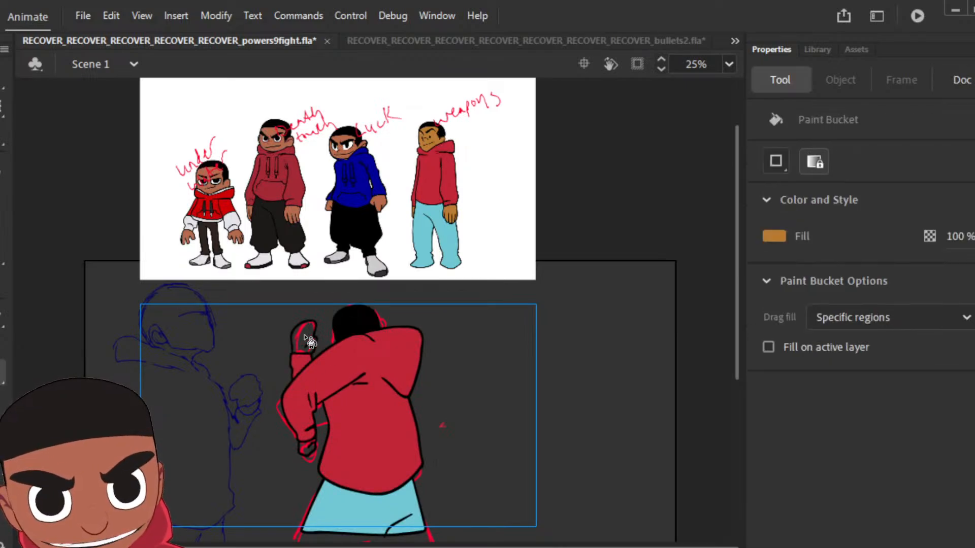
click(308, 336)
click(309, 450)
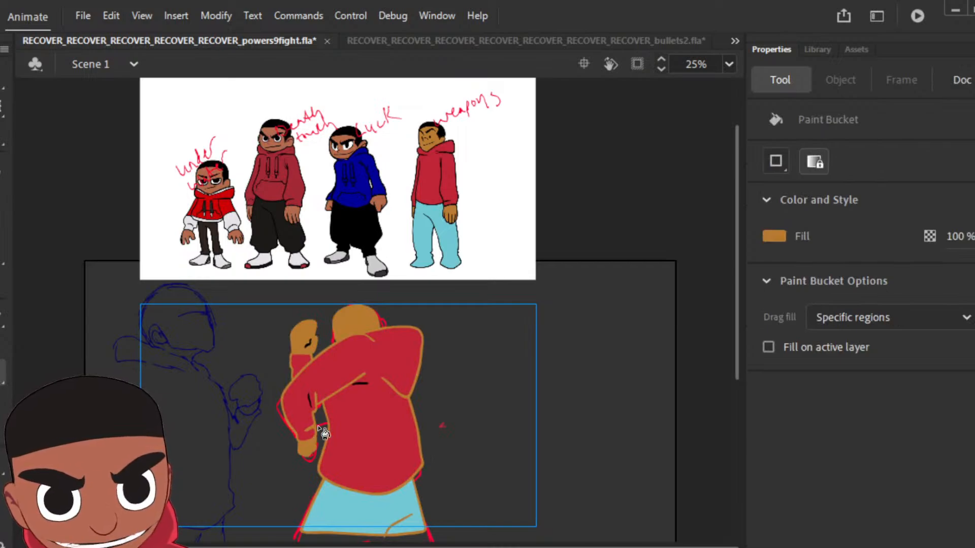
key(ctrl+z)
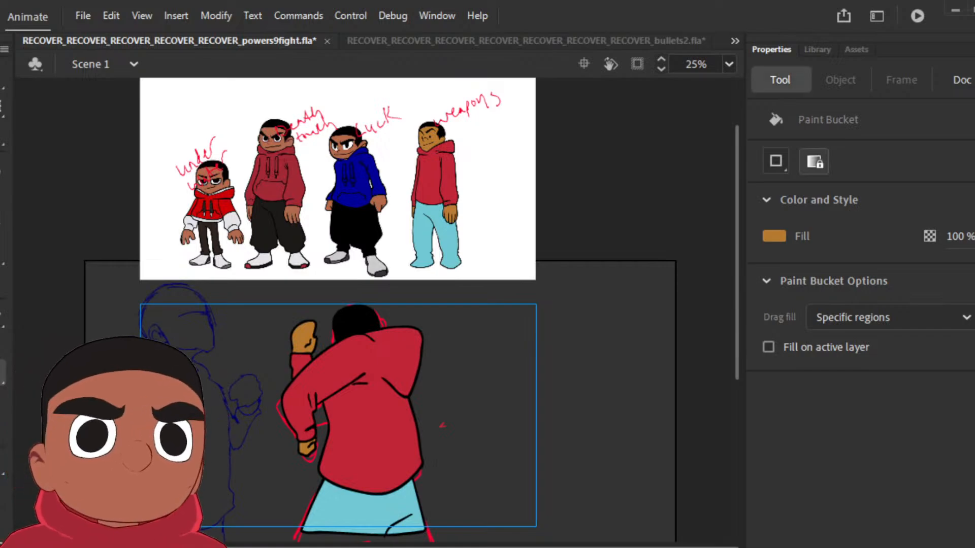
key(Return)
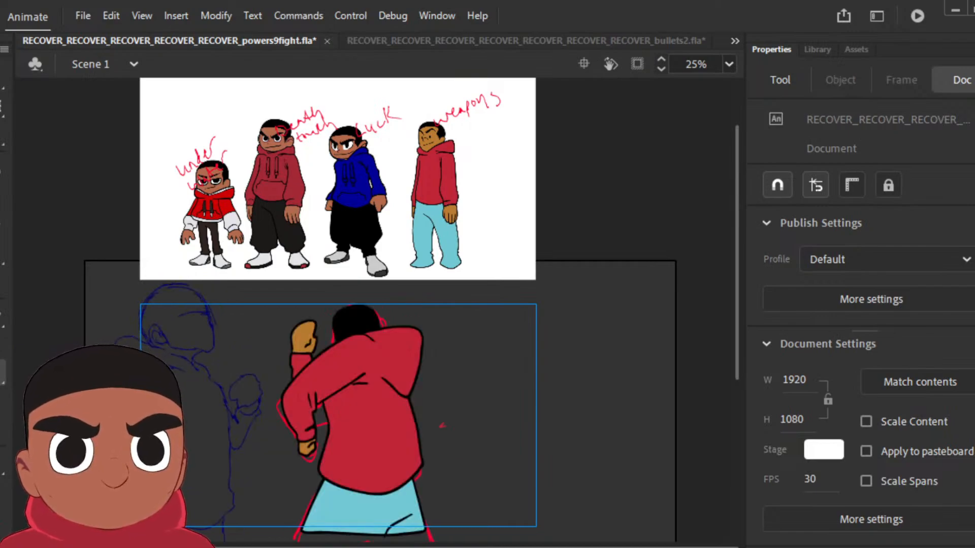
Step: Insert keyframes up to the next sketched pose, clear the copied artwork from its frame, and play back the animation
key(F6)
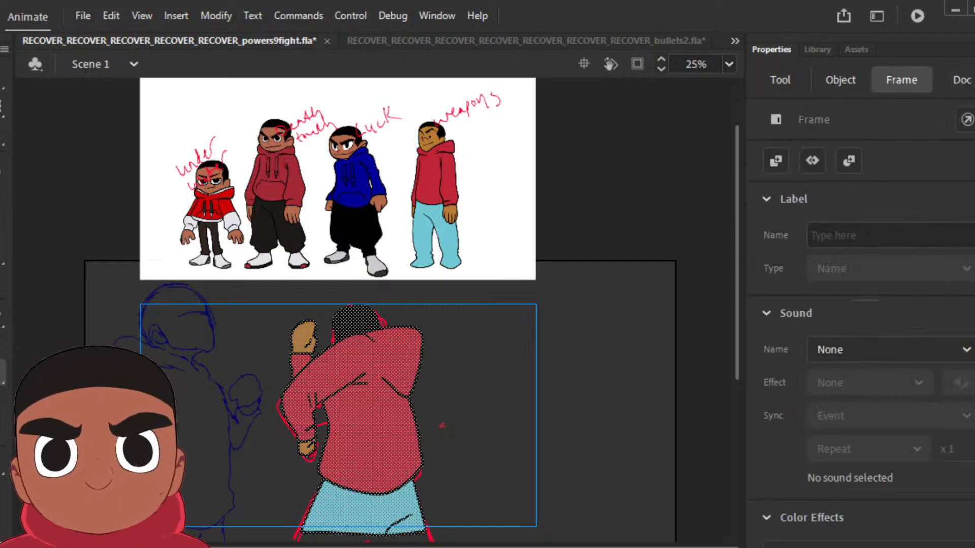
key(period)
key(F6)
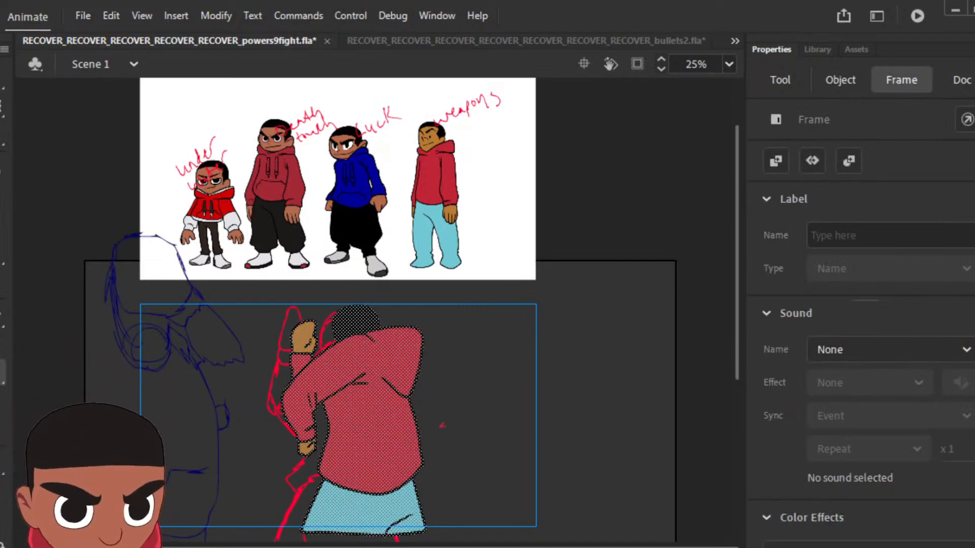
key(Delete)
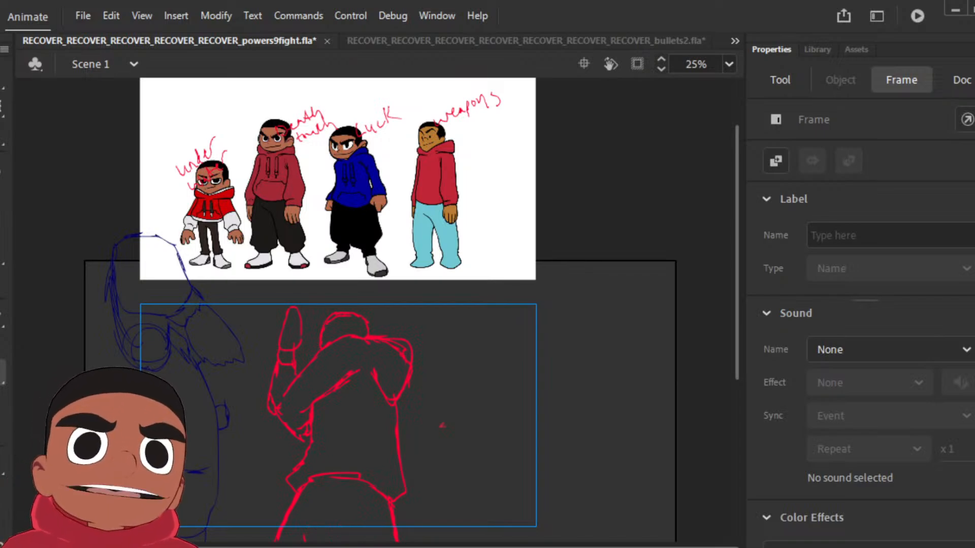
key(Return)
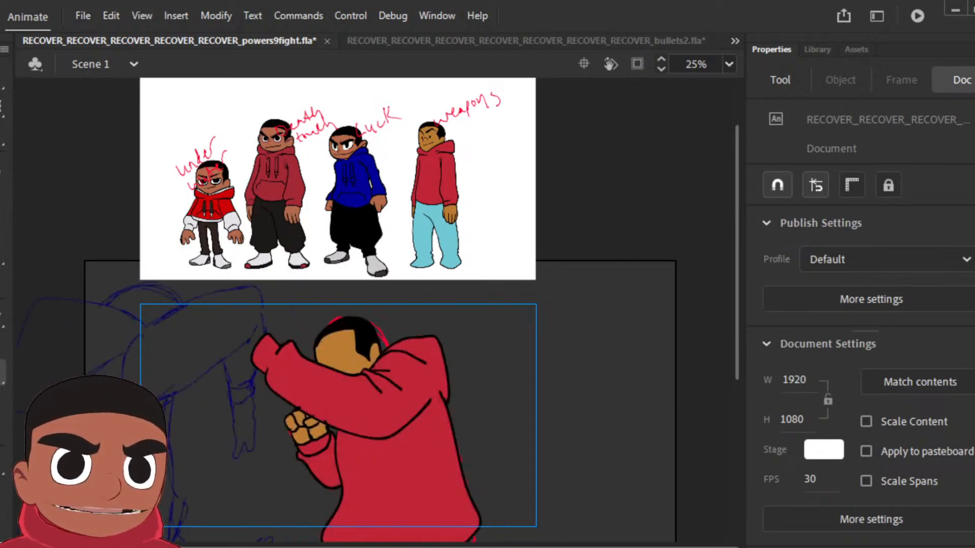
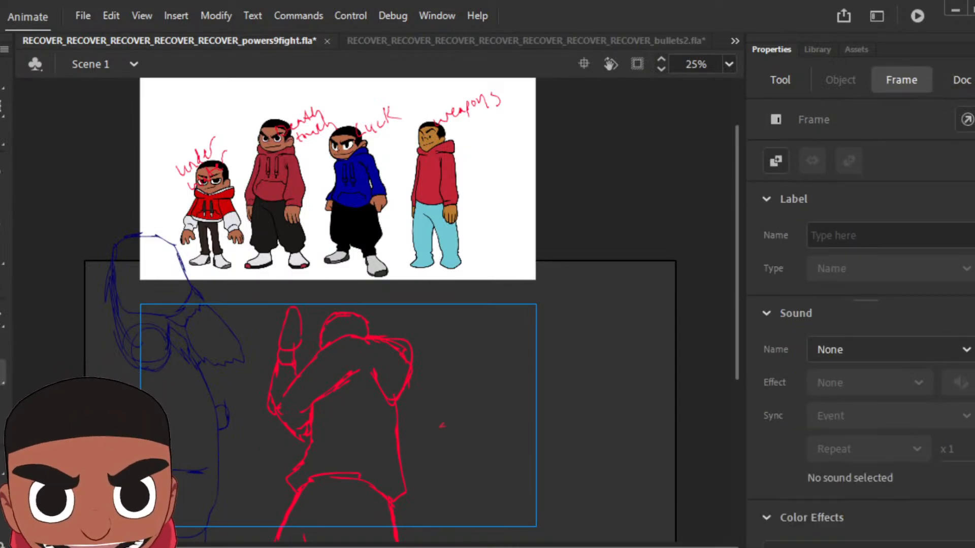
Step: Ink the pose's folded arm, head, hood and hoodie torso in black with the Classic Brush over the red sketch
key(k)
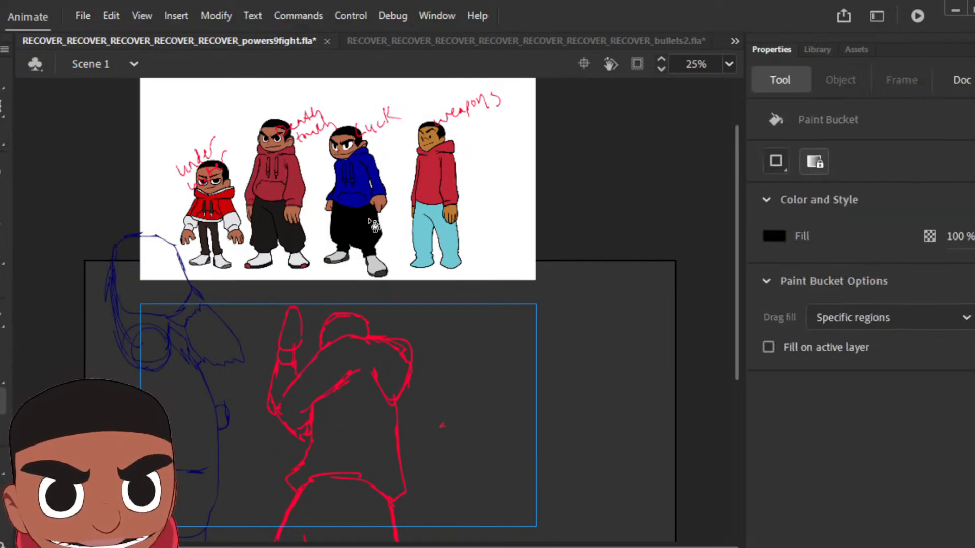
key(b)
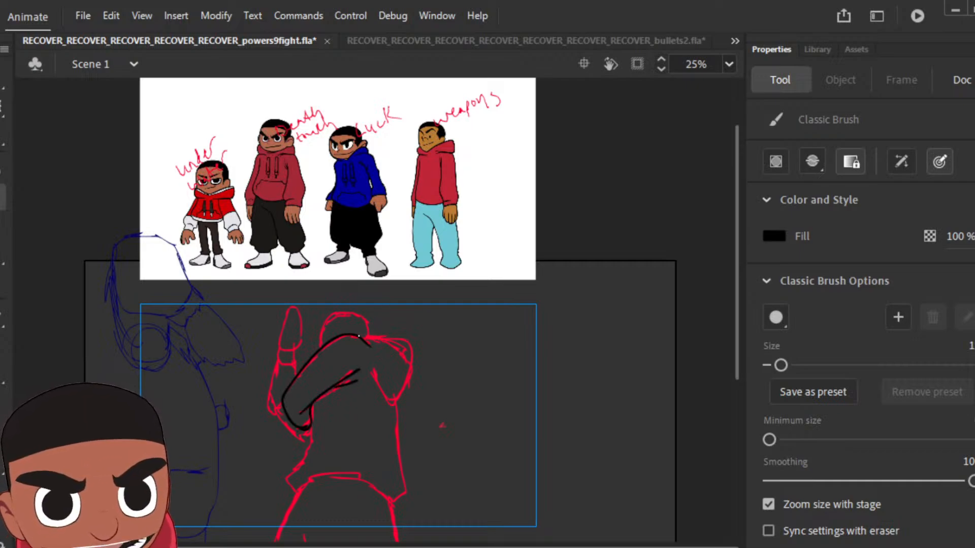
drag(417, 338, 411, 392)
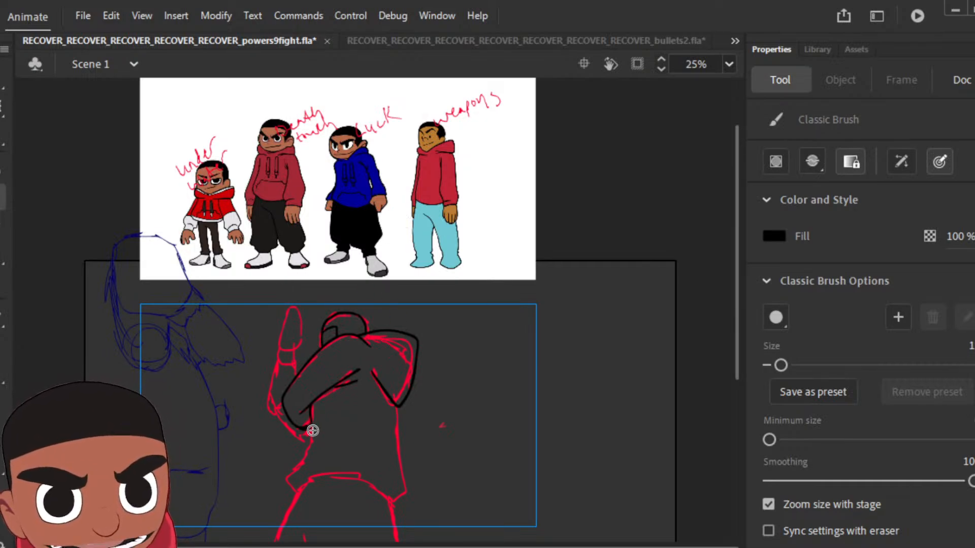
mouse_move(310, 423)
mouse_down()
mouse_move(288, 471)
mouse_move(295, 482)
mouse_move(337, 466)
mouse_move(399, 478)
mouse_up()
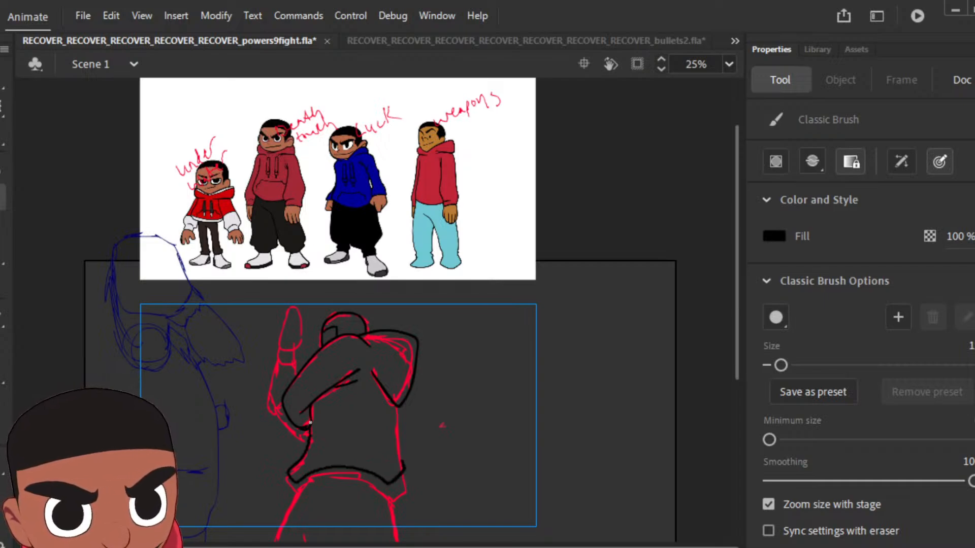
drag(396, 419, 396, 406)
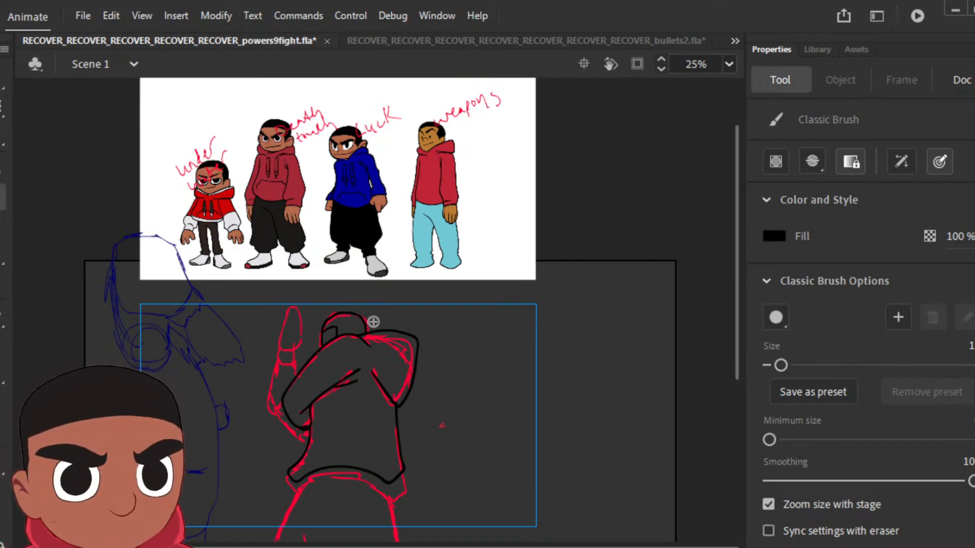
Step: Fill the pose's hair with black and its hoodie with the red sampled from the "weapons" reference character
click(10, 376)
click(345, 325)
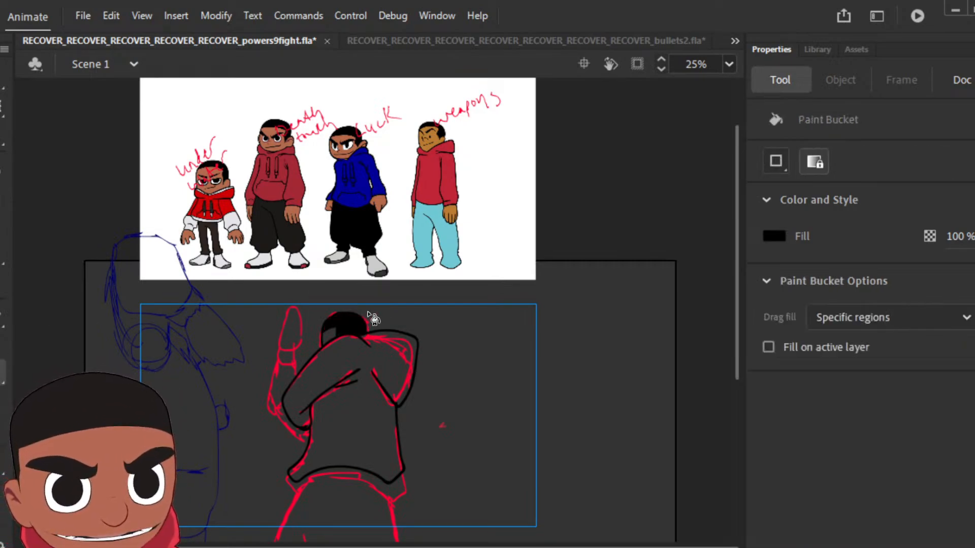
click(4, 401)
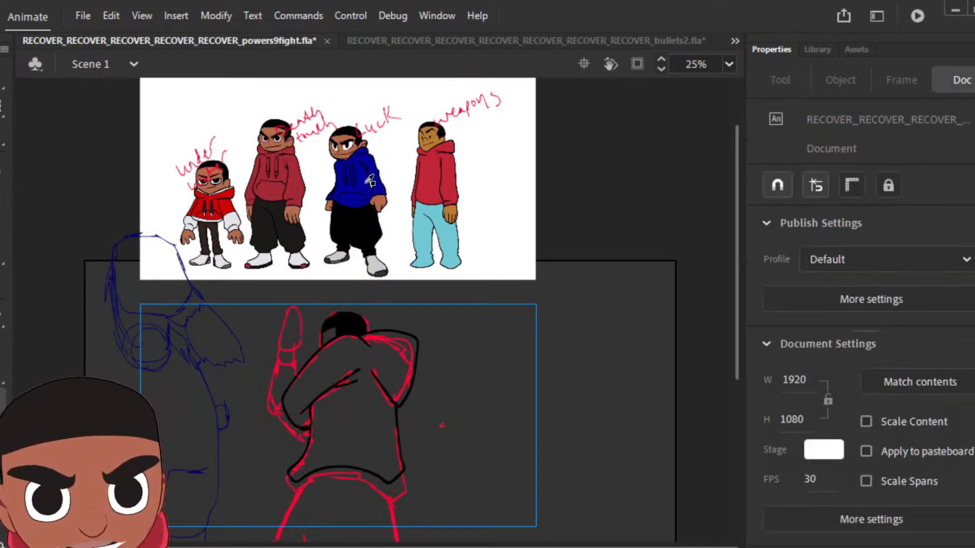
click(432, 190)
click(355, 421)
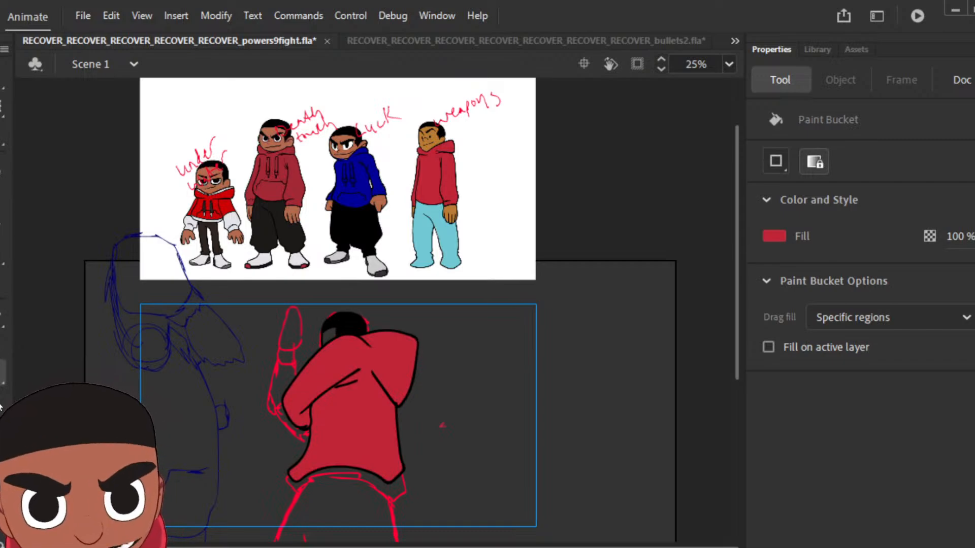
Step: Sample black from the hair and ink the trousers and the raised forearm with its cuff and hand
key(i)
click(353, 321)
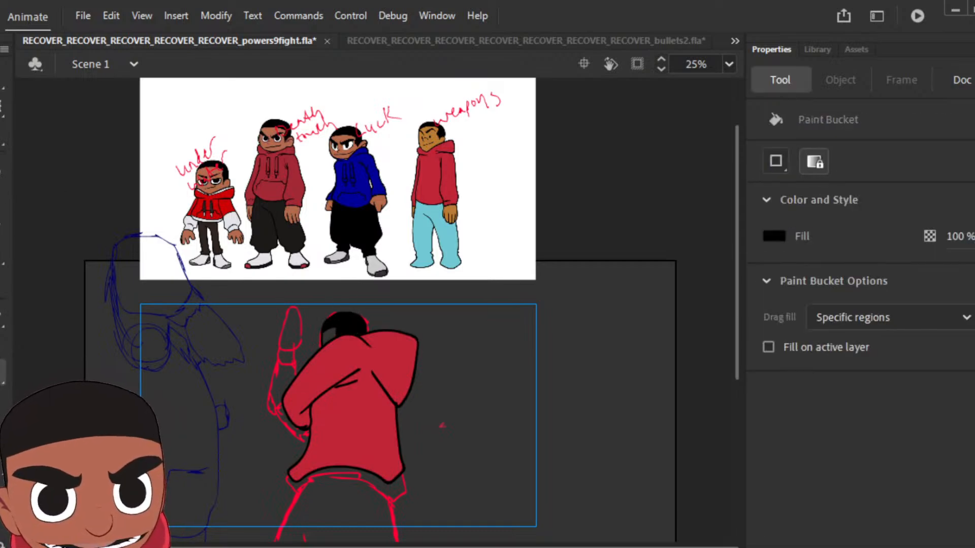
key(b)
mouse_move(297, 480)
mouse_down()
mouse_move(273, 542)
mouse_move(388, 536)
mouse_move(398, 524)
mouse_move(392, 487)
mouse_up()
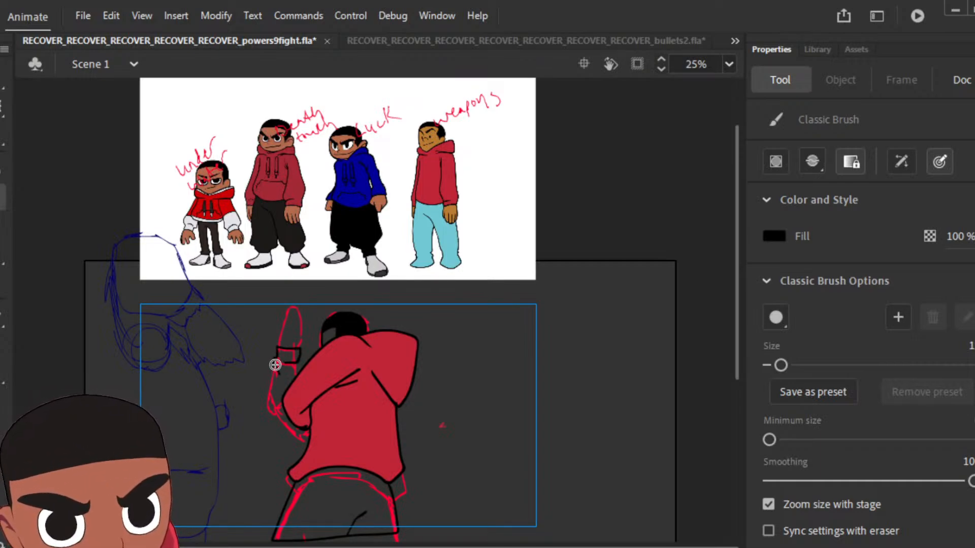
drag(276, 364, 269, 391)
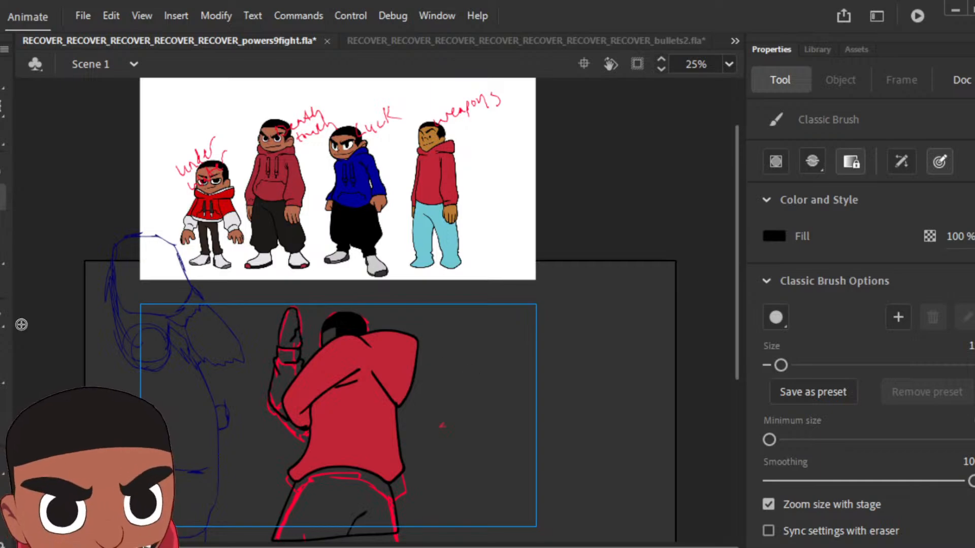
Step: Fill the raised sleeve with the hoodie's red, and the hand and face with the brown sampled from the "weapons" character's face
key(i)
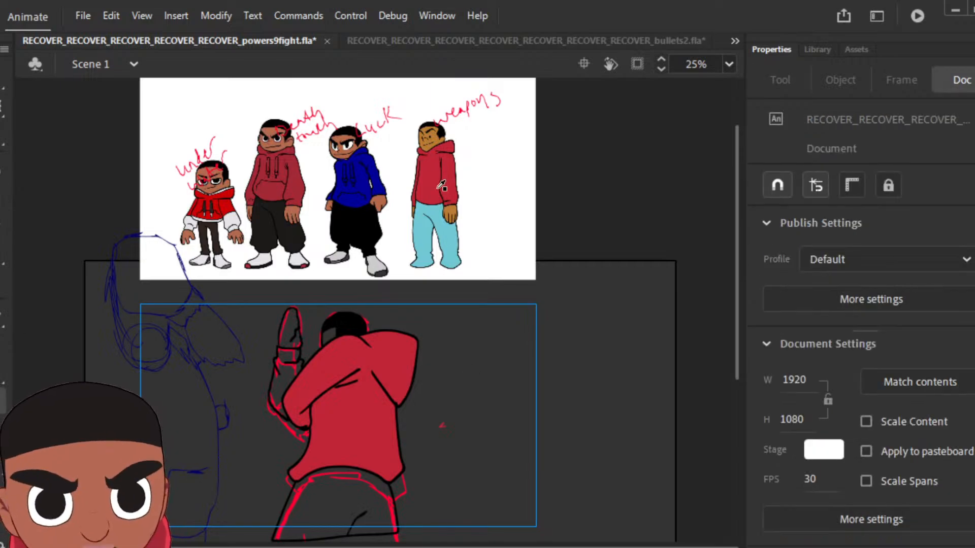
click(338, 361)
click(290, 385)
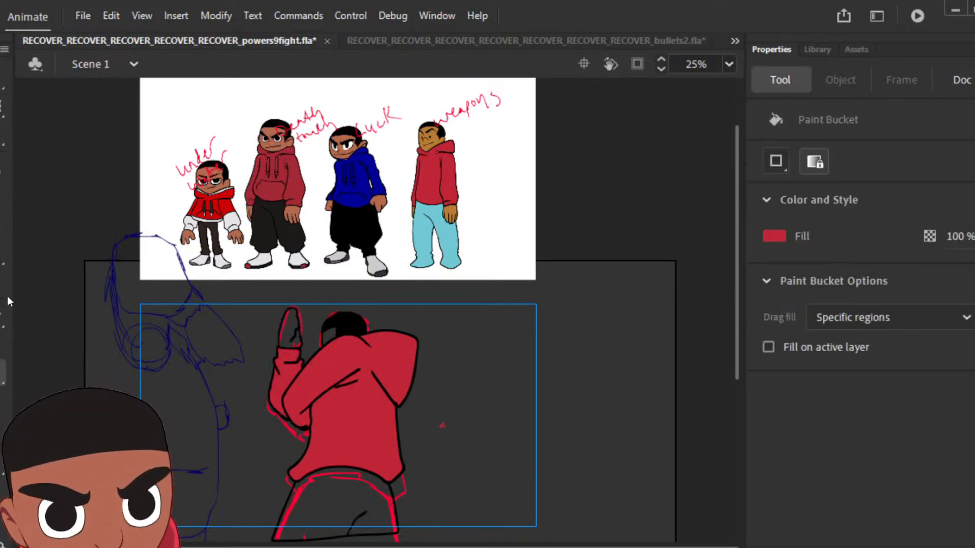
key(i)
click(435, 145)
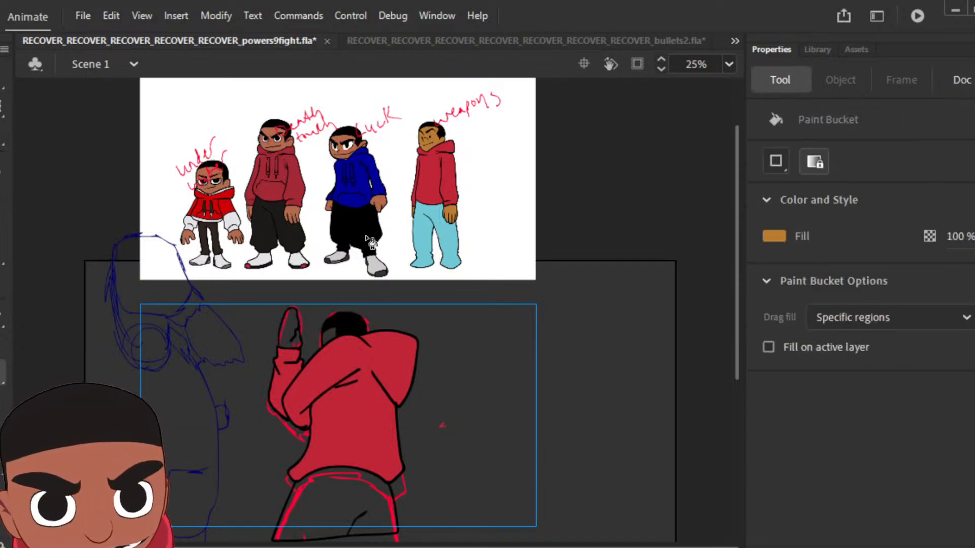
click(293, 333)
click(331, 338)
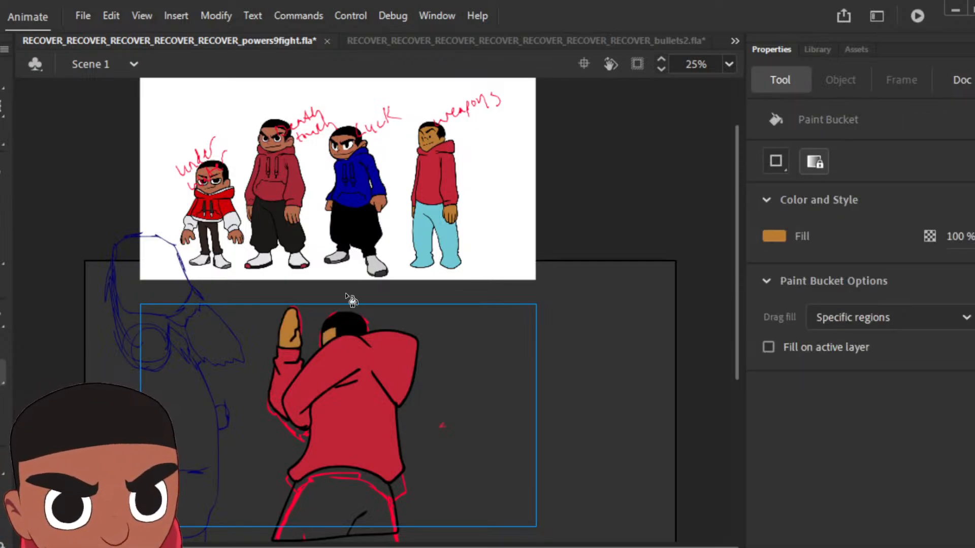
Step: Fill the trousers with the light blue sampled from the "weapons" character and play back the animation
key(i)
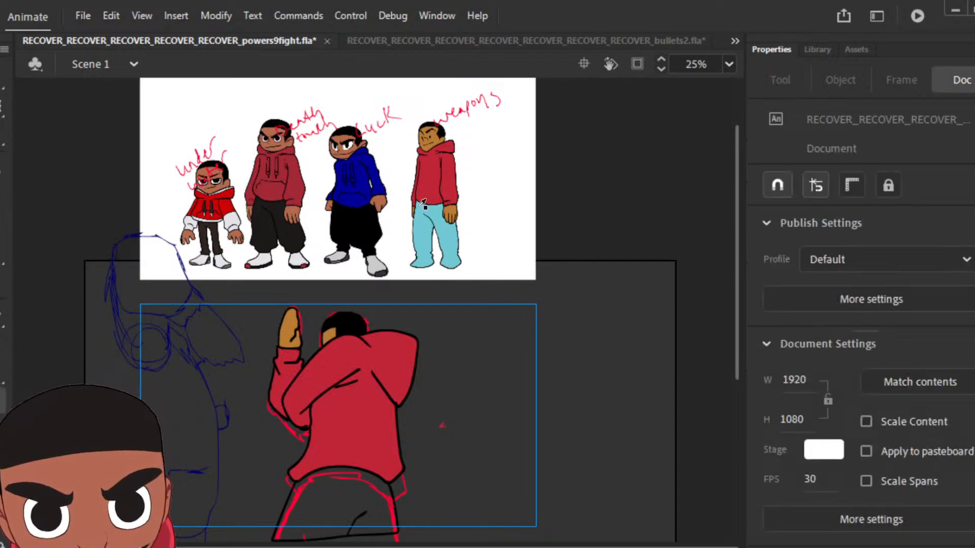
click(439, 223)
click(346, 497)
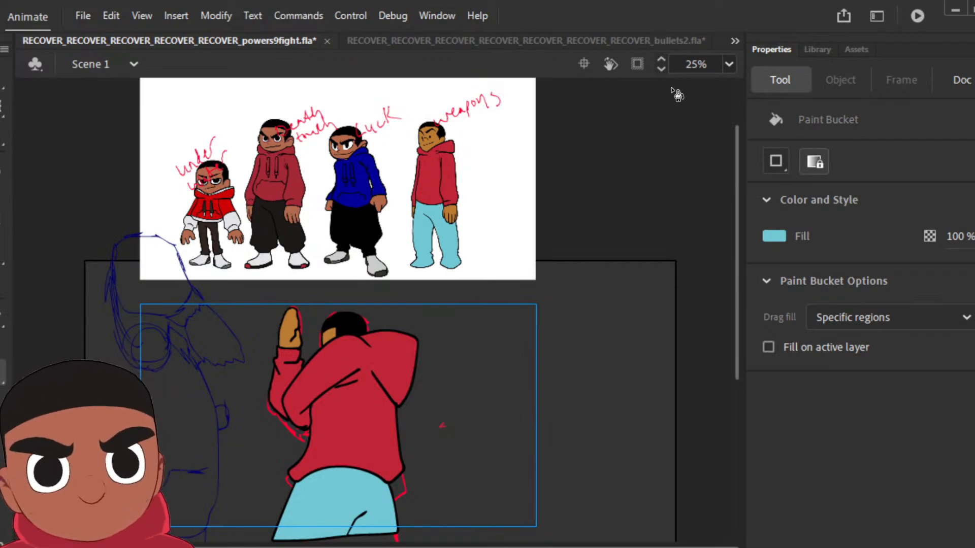
key(v)
key(Return)
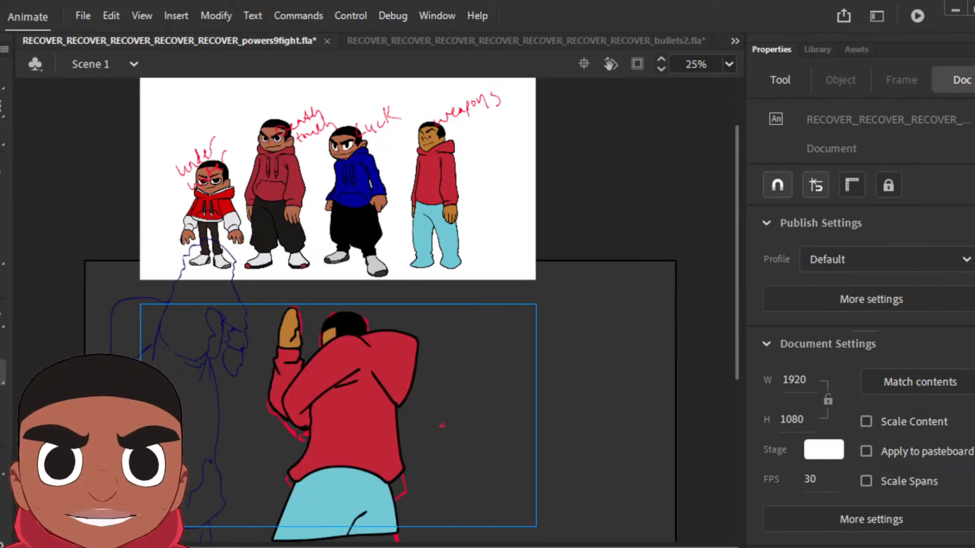
Step: Insert keyframes up to the next sketched pose and delete the copied artwork from its frame
key(comma)
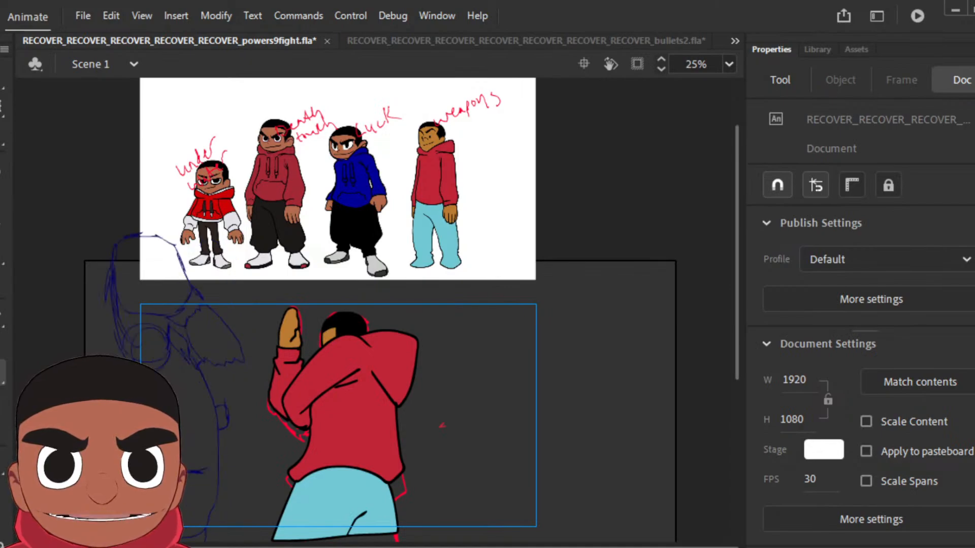
key(F6)
key(period)
key(period)
key(F6)
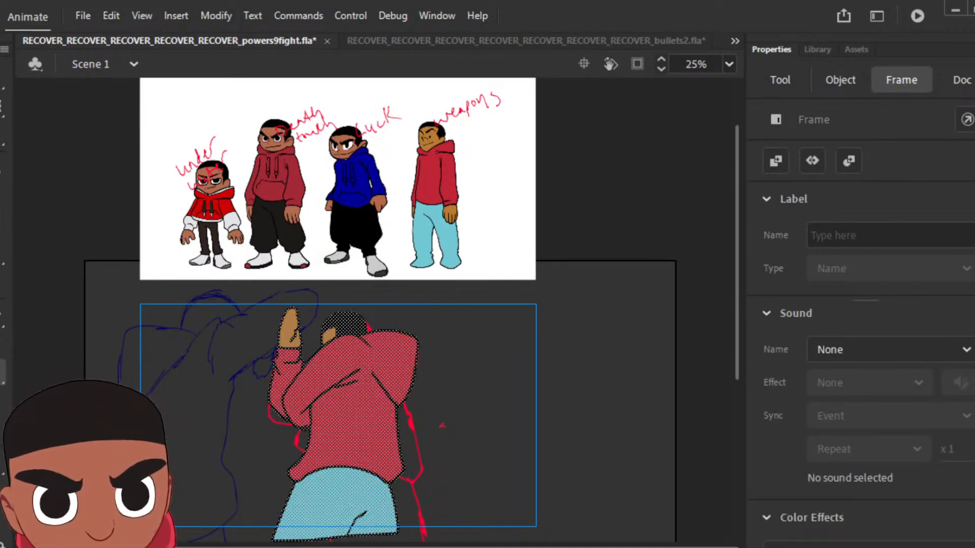
key(comma)
key(period)
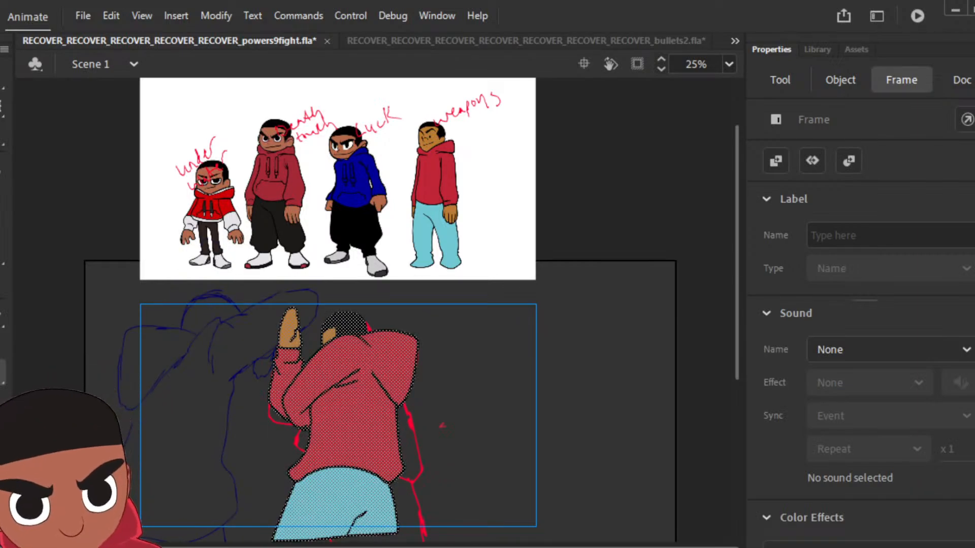
key(Delete)
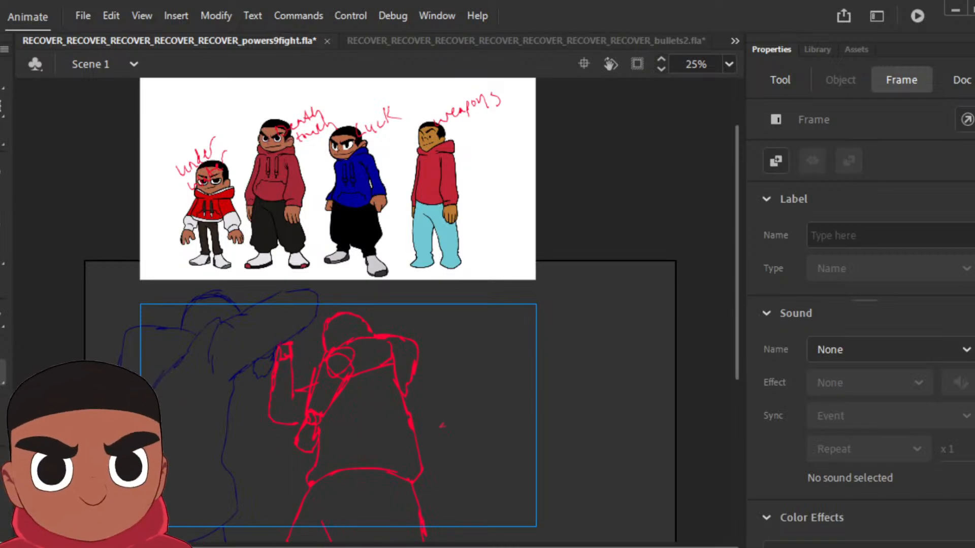
Step: Set the brush fill to black and ink the new pose's bent arm with its lowered fist, the hoodie torso and the hood
click(2, 205)
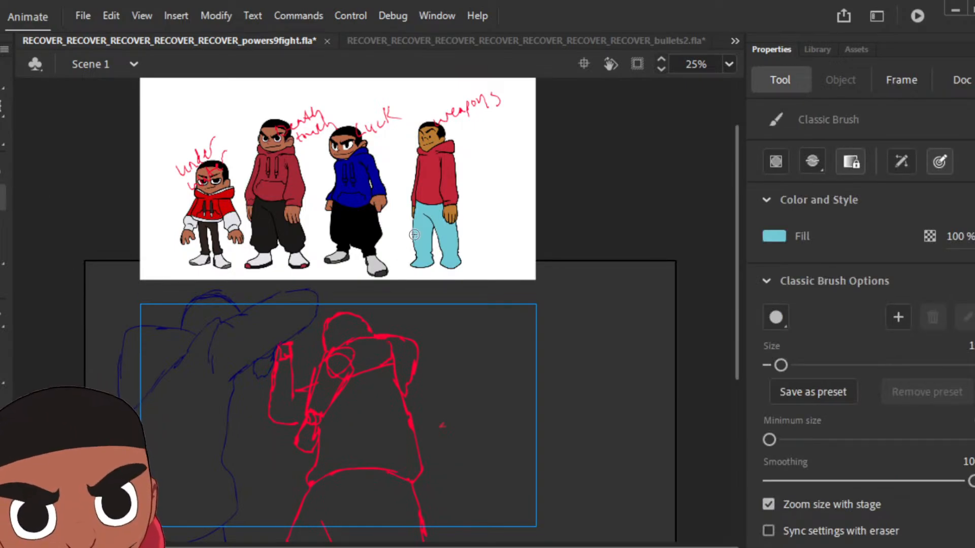
click(776, 237)
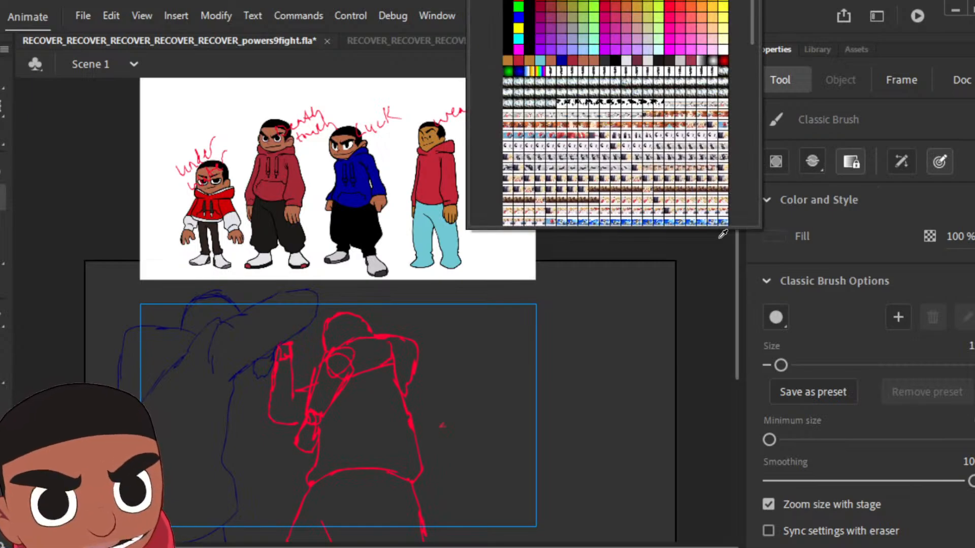
click(722, 236)
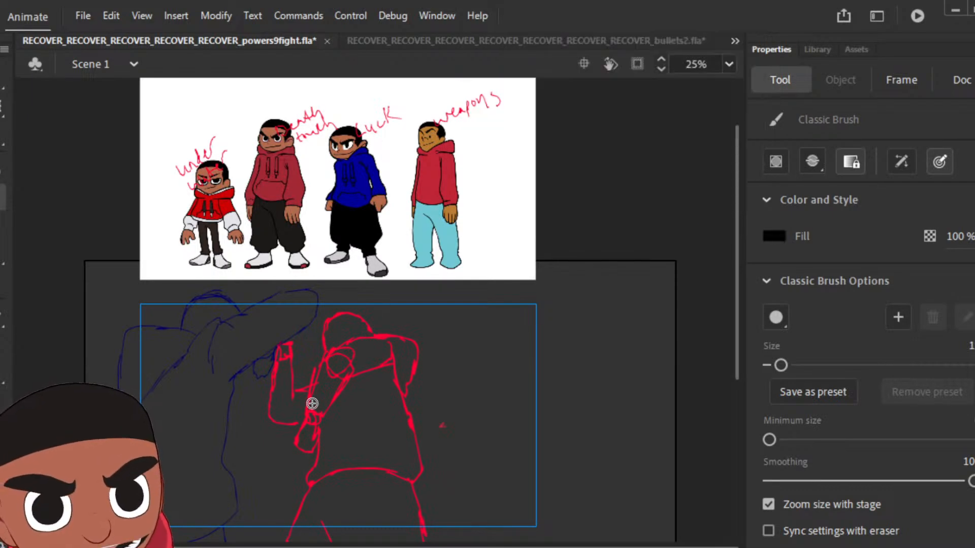
drag(313, 426, 319, 423)
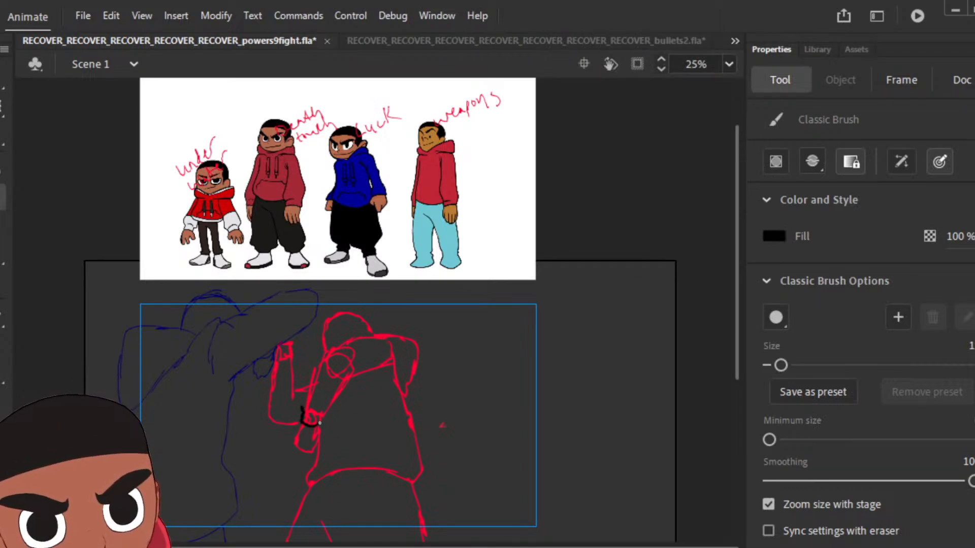
drag(309, 379, 304, 408)
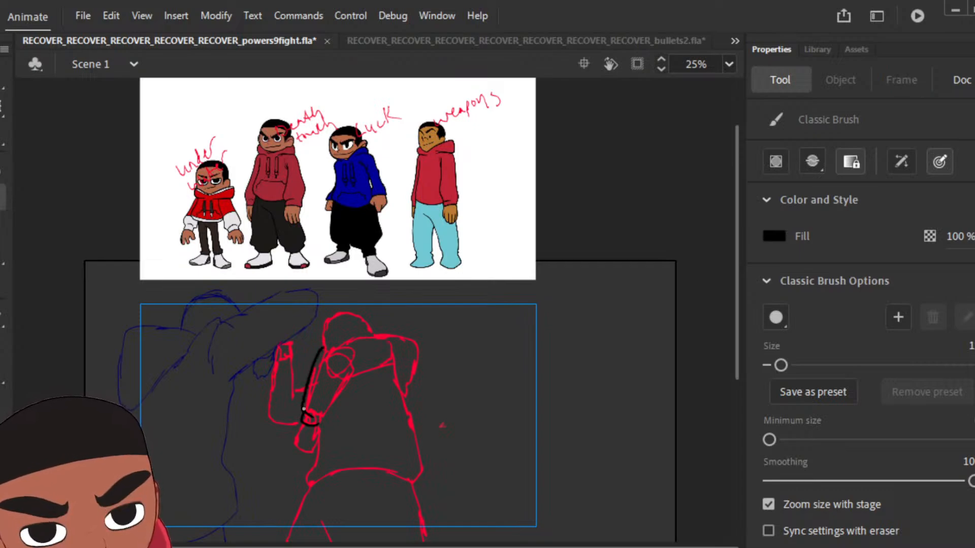
drag(323, 348, 382, 336)
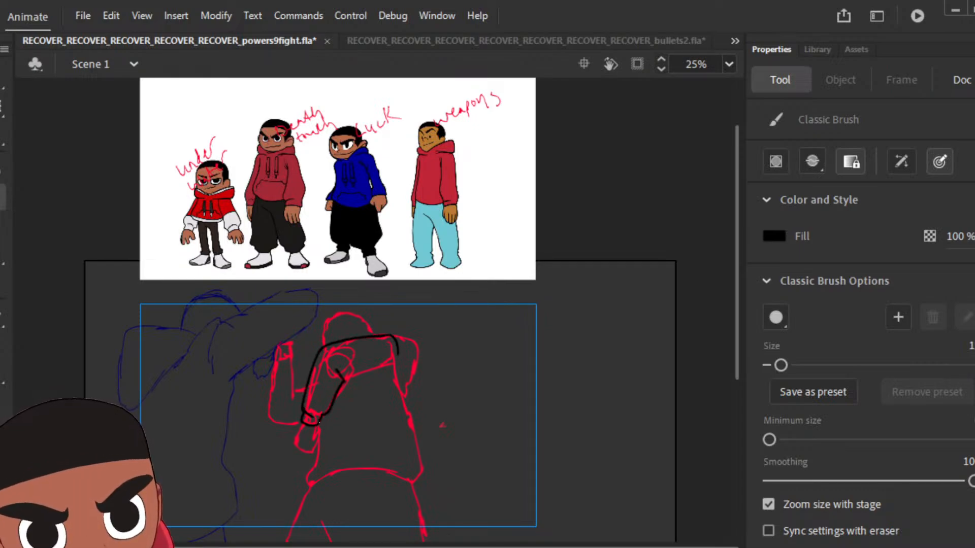
mouse_move(349, 368)
mouse_down()
mouse_move(350, 382)
mouse_move(381, 370)
mouse_up()
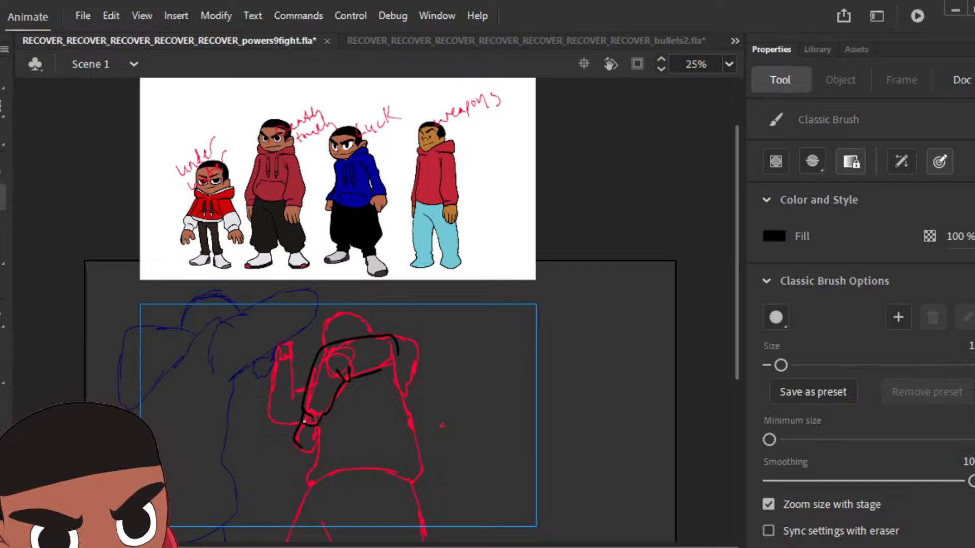
drag(304, 433, 306, 447)
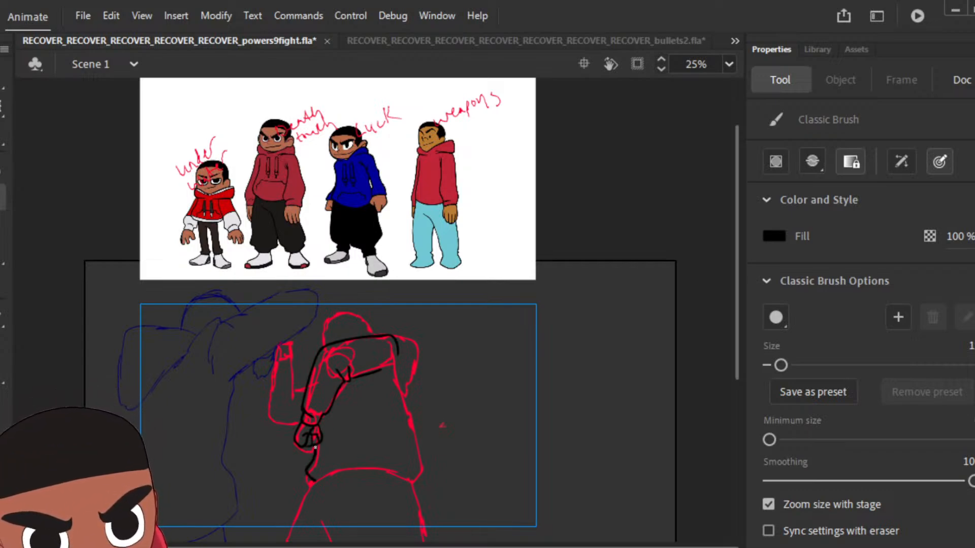
mouse_move(314, 479)
mouse_down()
mouse_move(357, 462)
mouse_move(395, 463)
mouse_up()
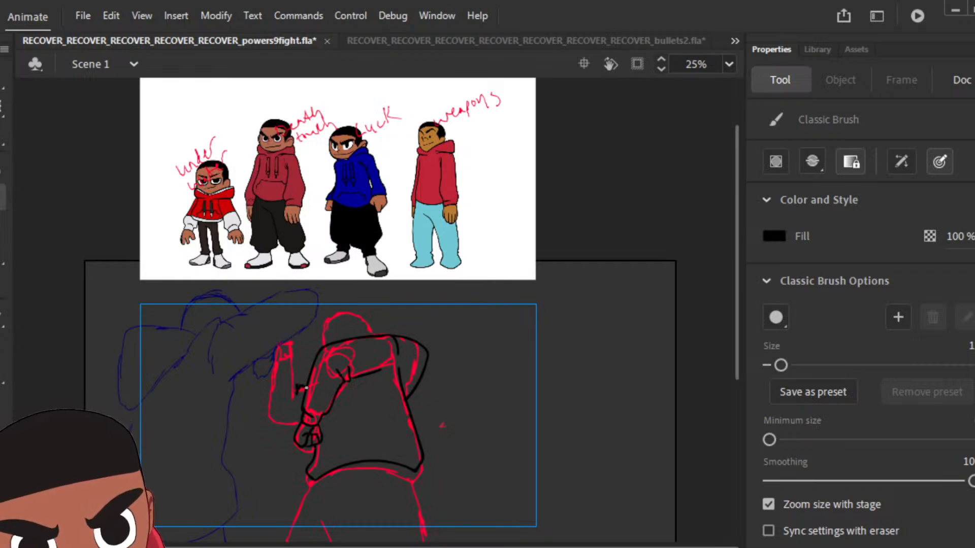
Step: Ink the raised forearm, its fist and the head with its hairline in black, and switch to the Paint Bucket
drag(297, 385, 295, 401)
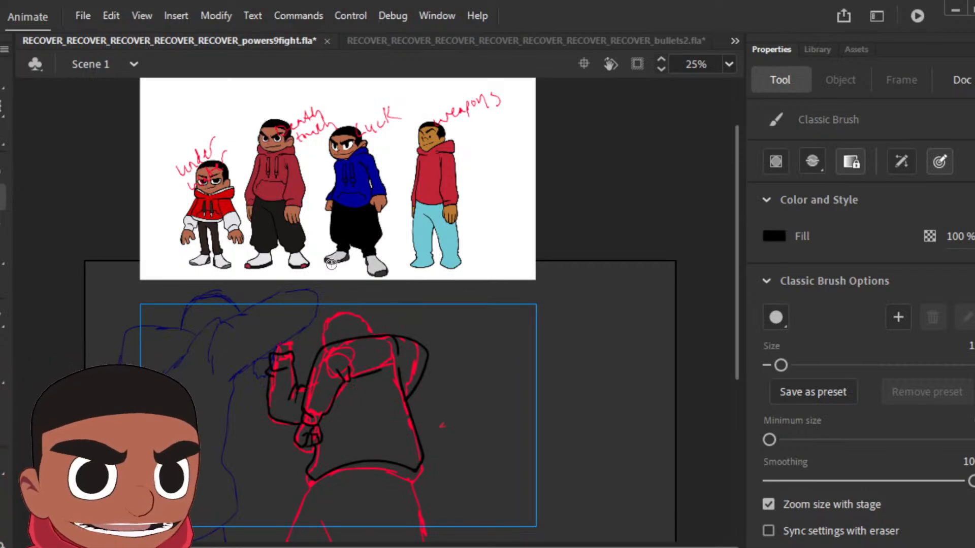
mouse_move(292, 352)
mouse_down()
mouse_move(290, 329)
mouse_move(266, 338)
mouse_up()
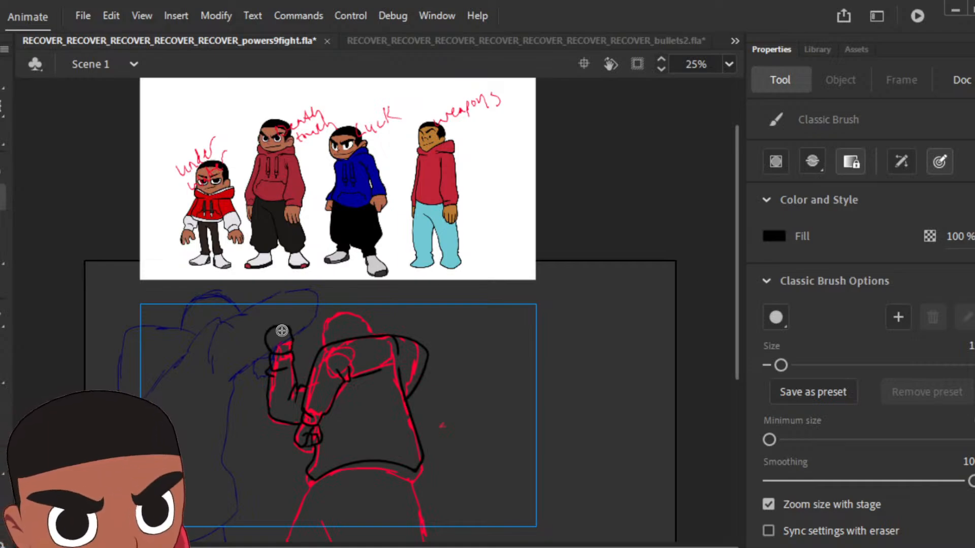
mouse_move(324, 339)
mouse_down()
mouse_move(327, 319)
mouse_move(351, 311)
mouse_move(366, 333)
mouse_up()
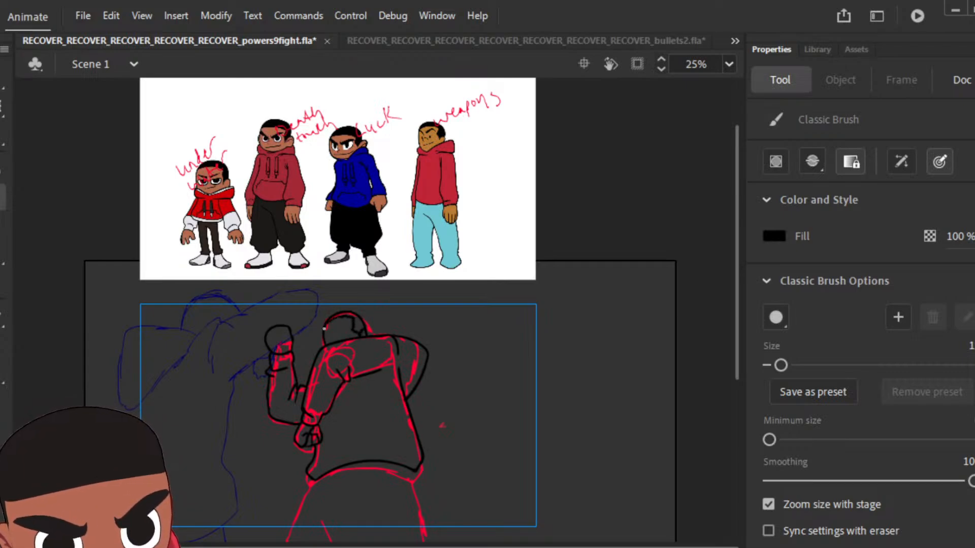
key(k)
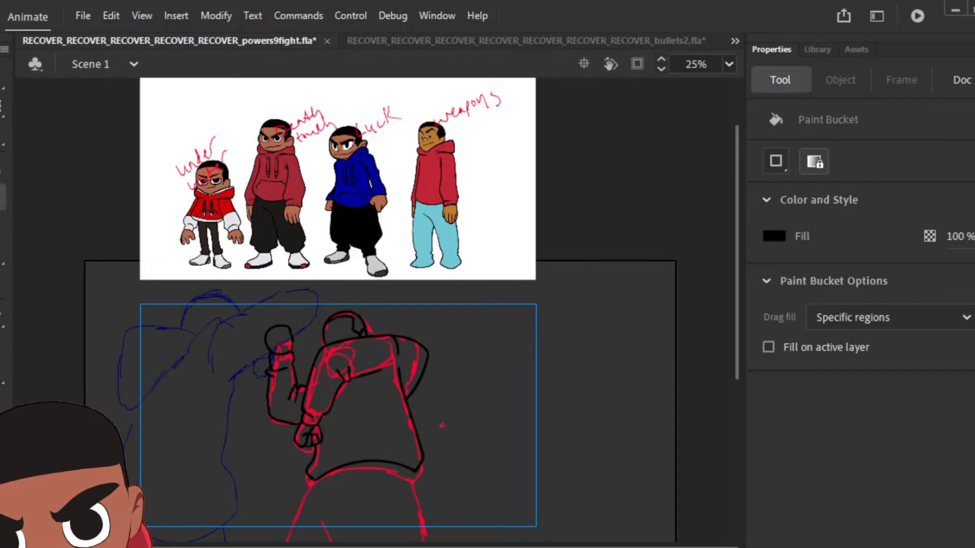
Step: Fill the hair with black and ink the outline of the trousers below the hoodie, including the inner leg fold
click(363, 317)
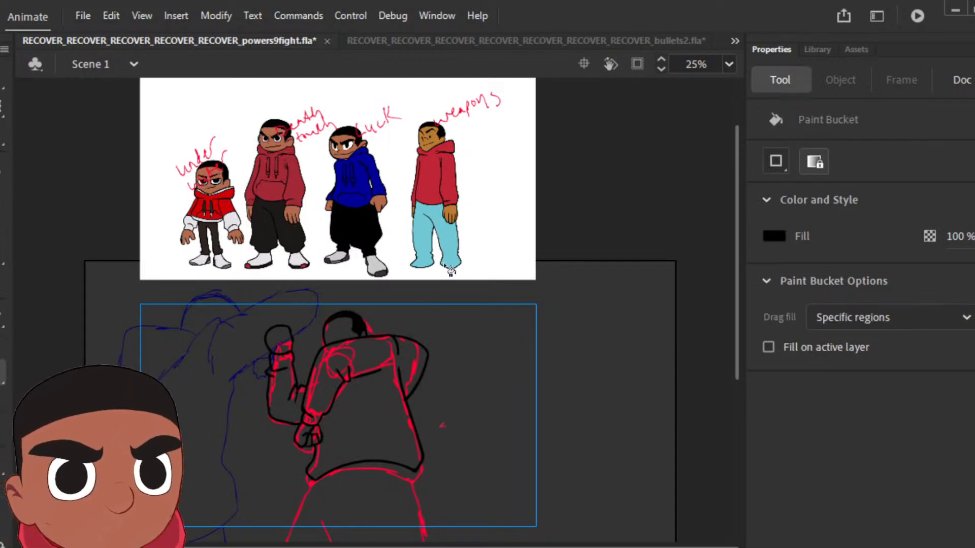
key(b)
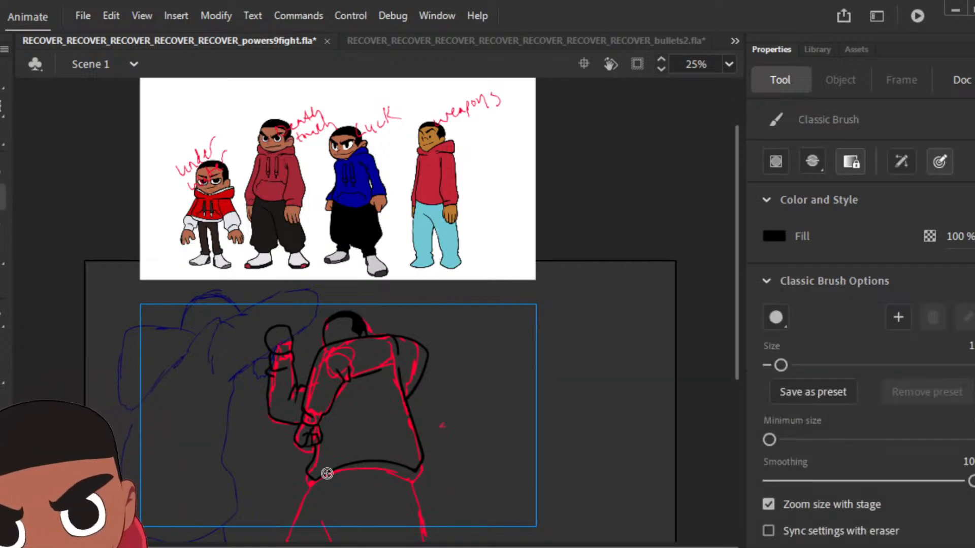
mouse_move(316, 479)
mouse_down()
mouse_move(286, 536)
mouse_move(430, 530)
mouse_move(416, 472)
mouse_up()
drag(333, 504, 343, 532)
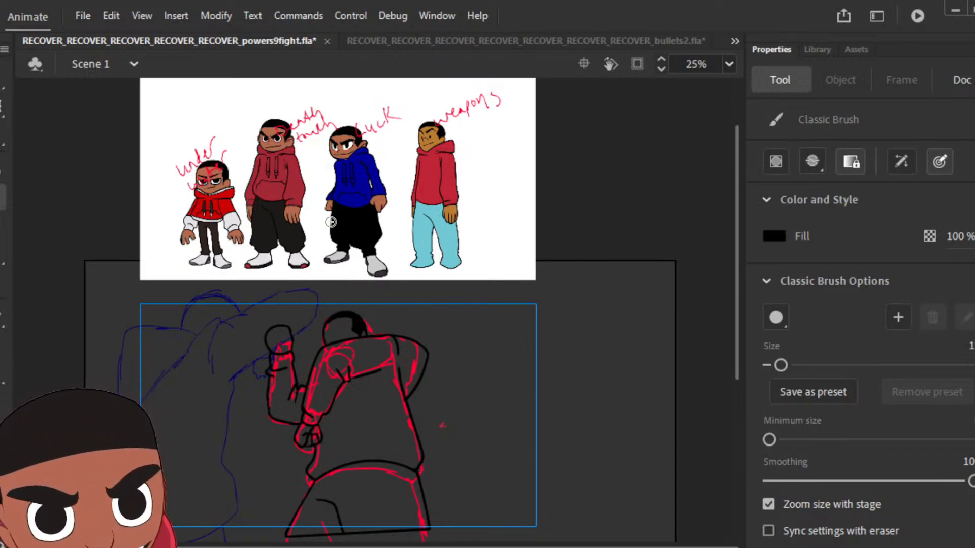
Step: Fill the face, the raised fist and the lowered fist with the brown skin colour sampled from the "weapons" character
key(i)
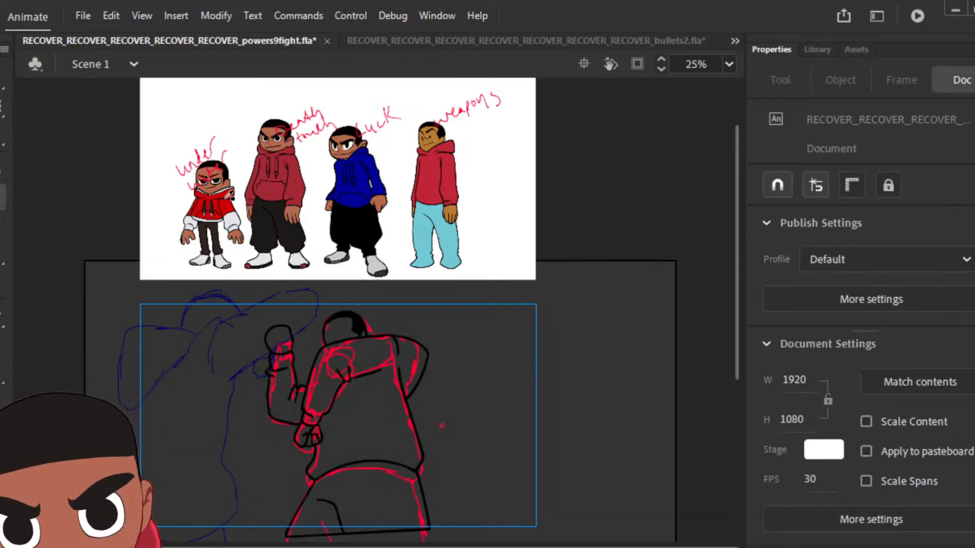
click(440, 132)
click(340, 330)
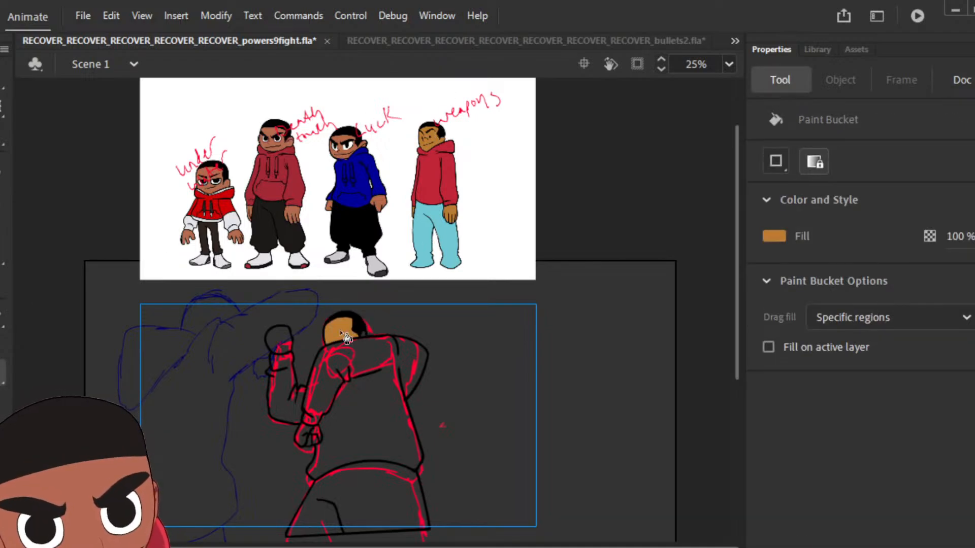
click(279, 339)
click(306, 438)
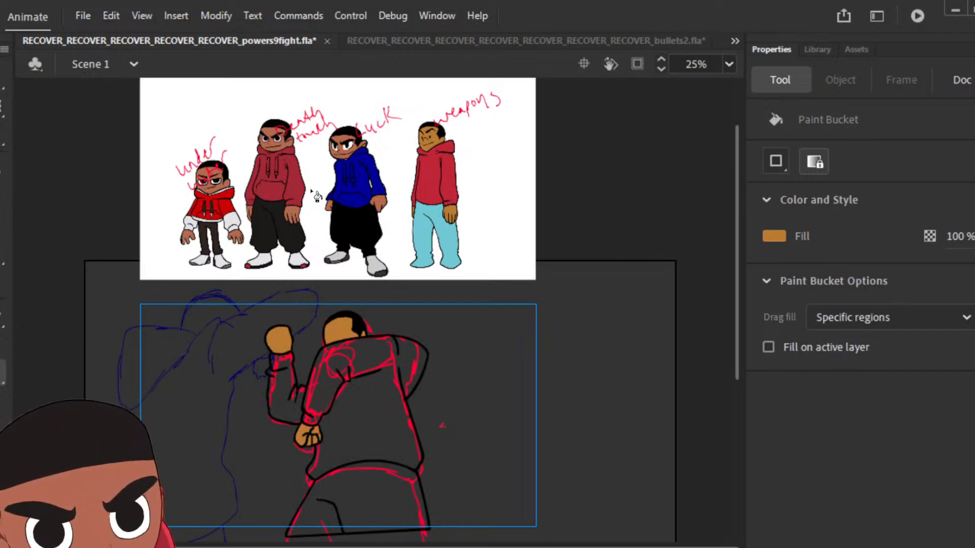
Step: Fill the hoodie's torso, hood and sleeves with the red sampled from the "weapons" character's hoodie
key(i)
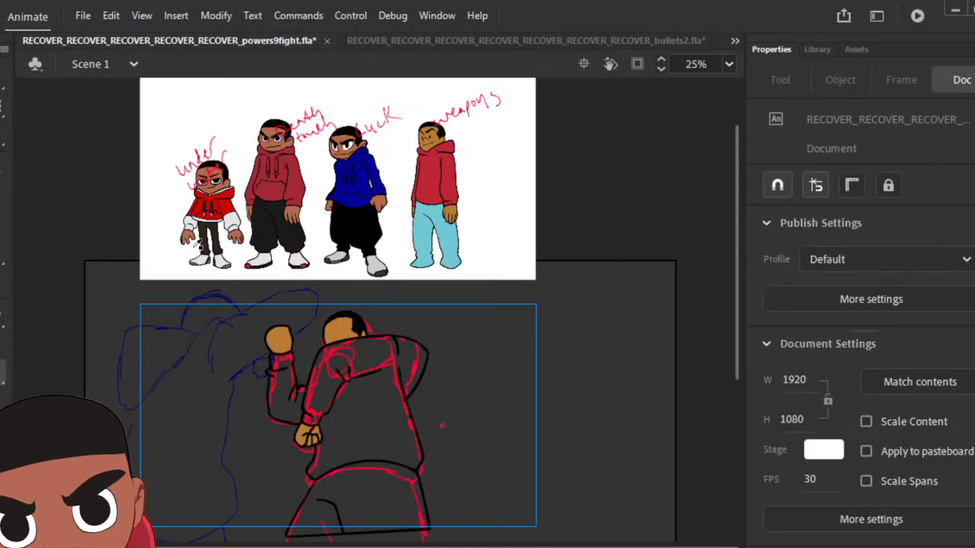
click(436, 165)
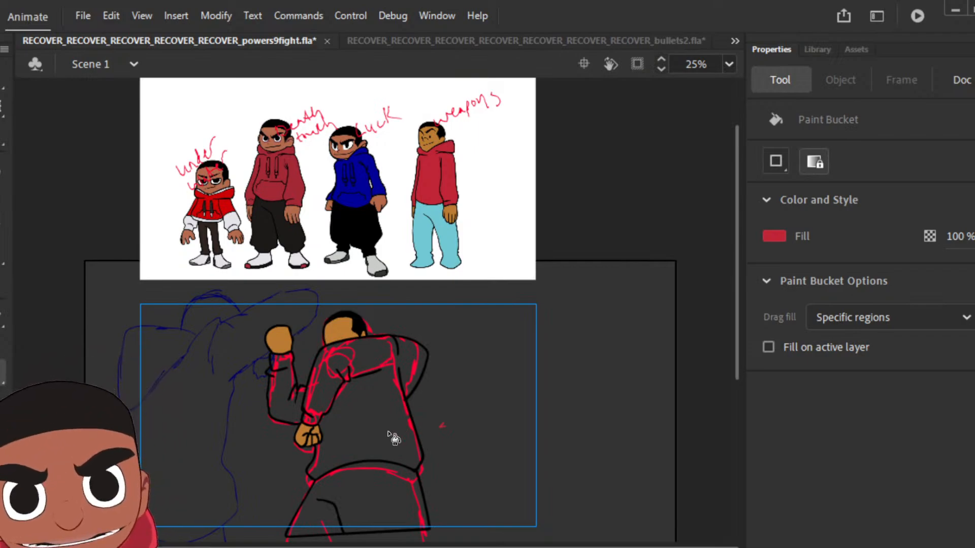
click(381, 432)
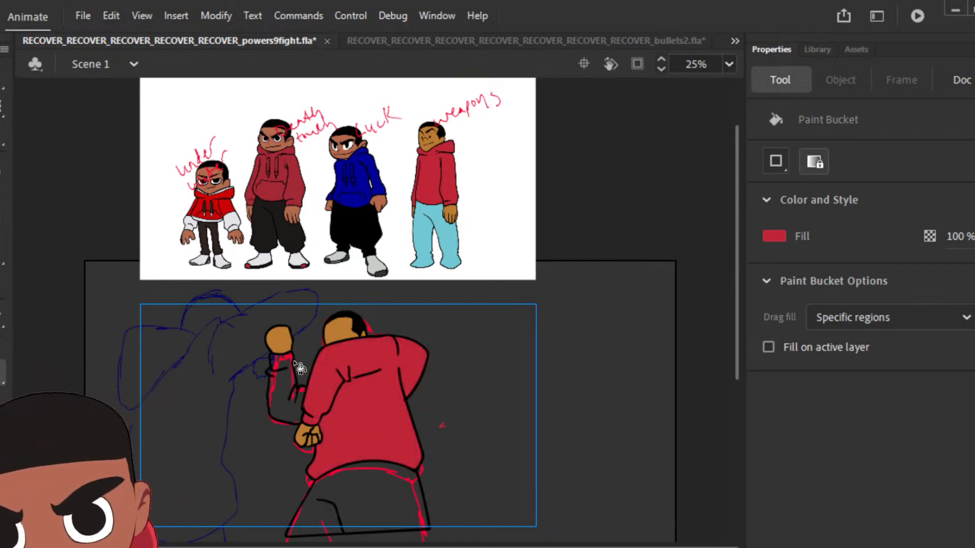
click(287, 422)
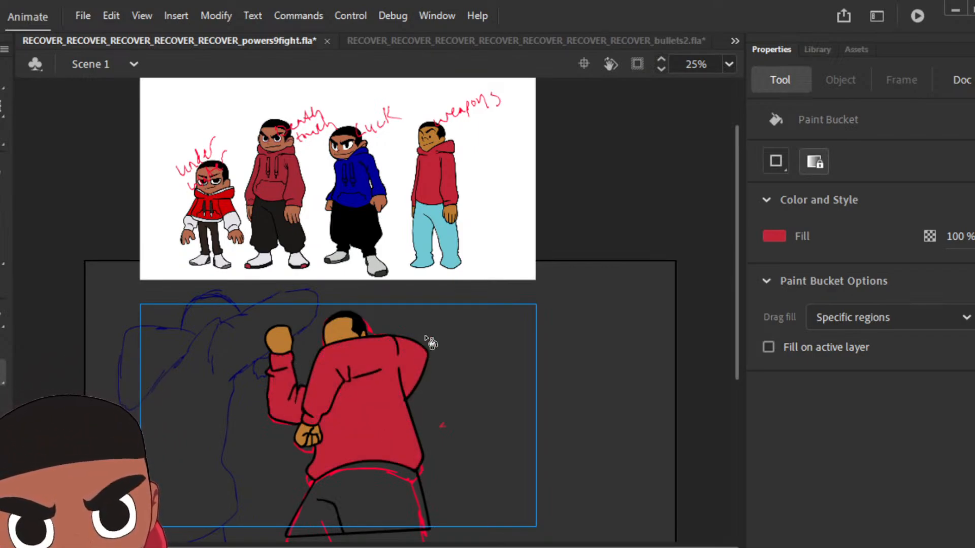
Step: Fill this pose's trousers with the light blue sampled from the "weapons" character and play back the animation
key(i)
click(438, 231)
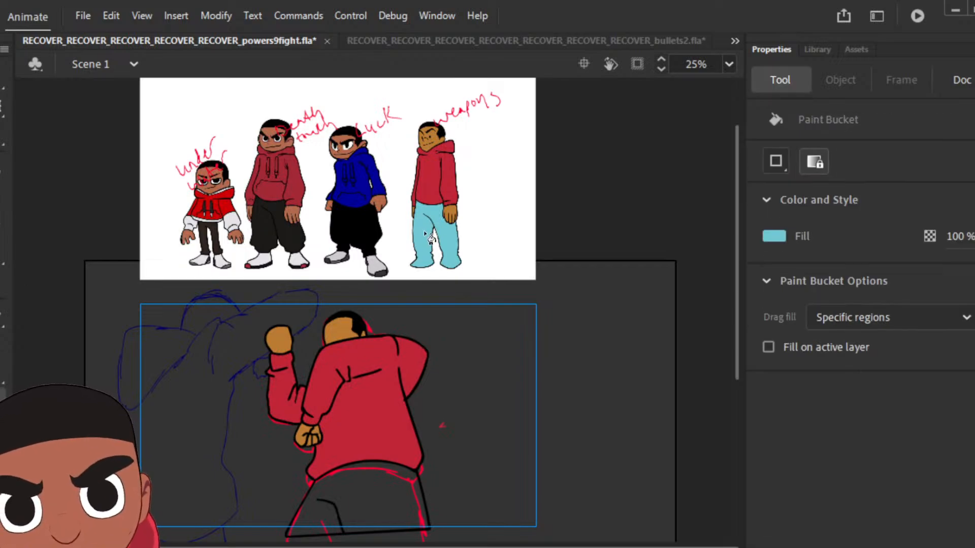
click(376, 499)
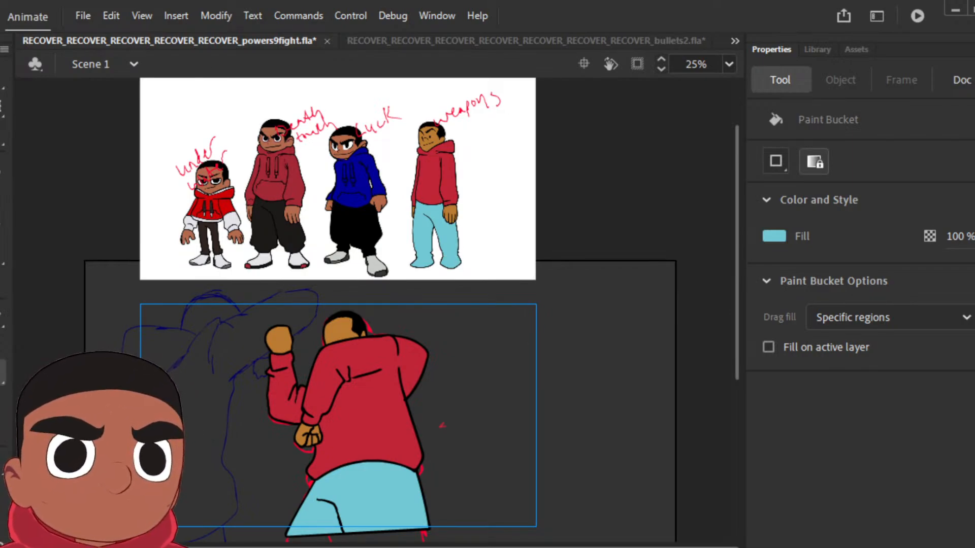
key(Return)
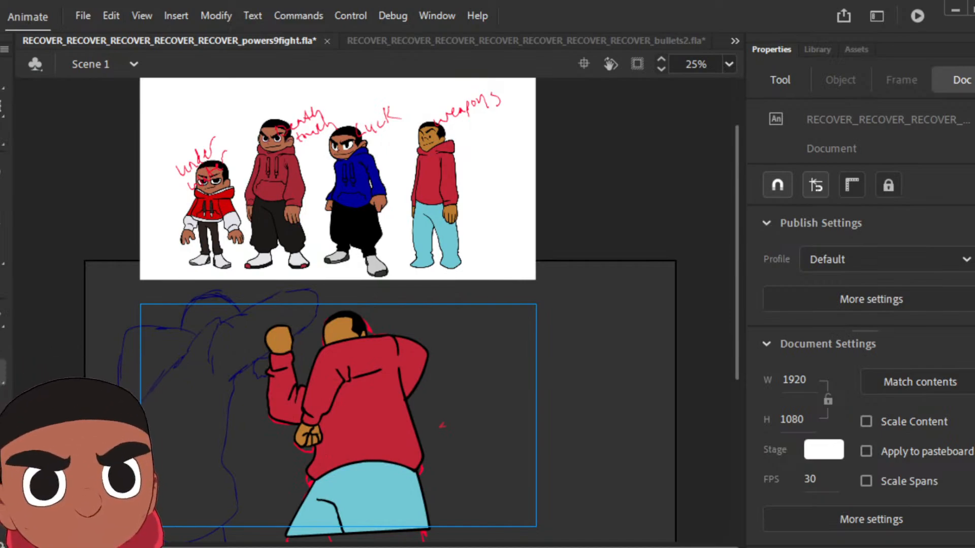
Step: Insert keyframes up to the following sketched pose and clear the copied coloured artwork from its frame
key(F6)
key(period)
key(F6)
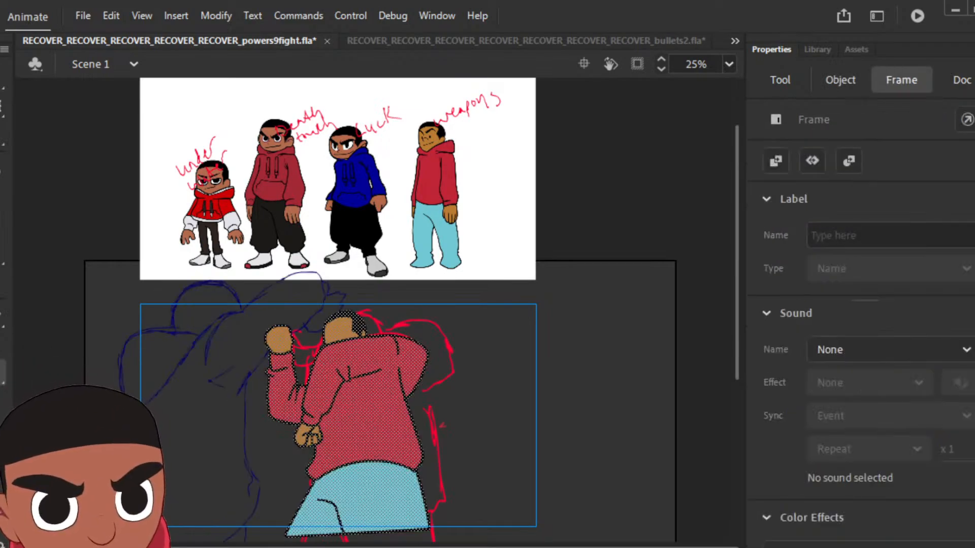
key(Delete)
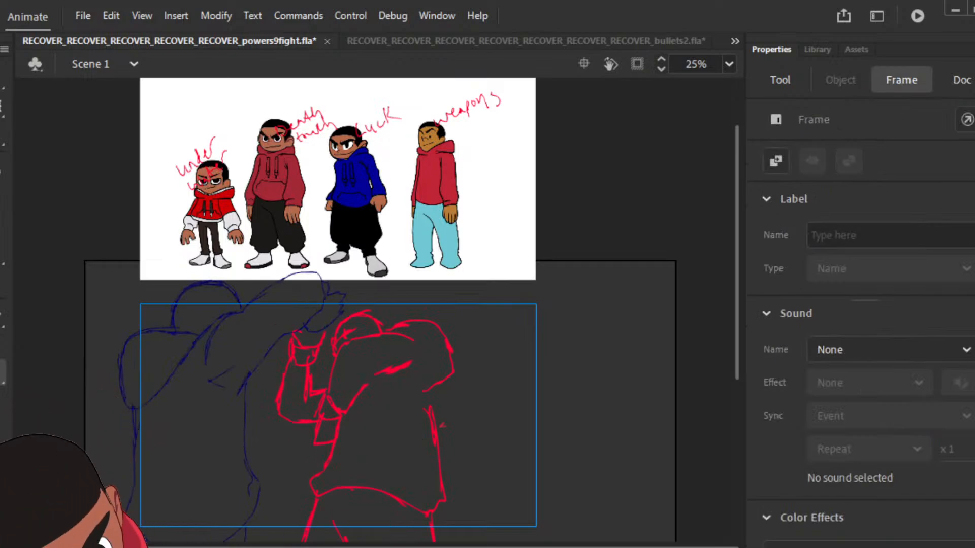
Step: Set the brush fill to black and ink the bent arm with its cuff and lowered fist, and the hoodie torso down to the hem
key(b)
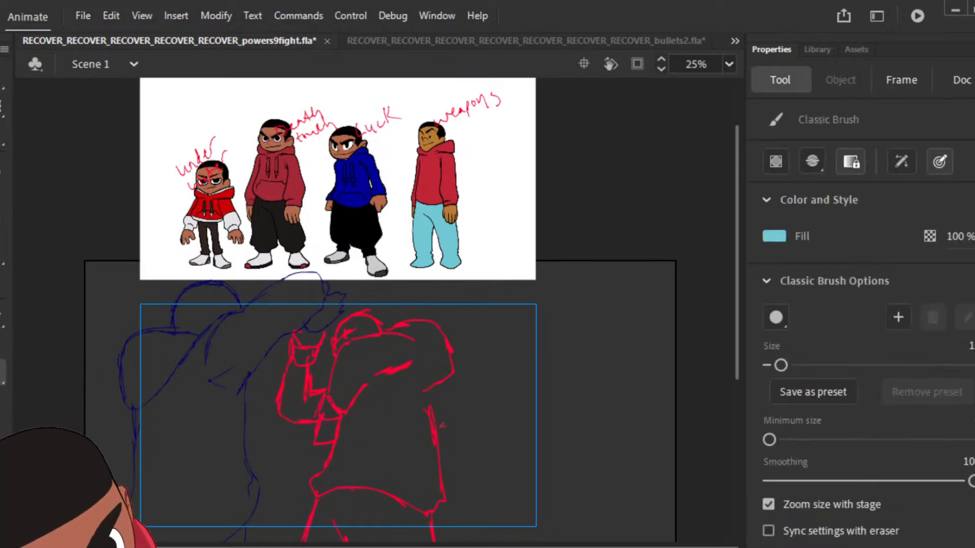
click(774, 236)
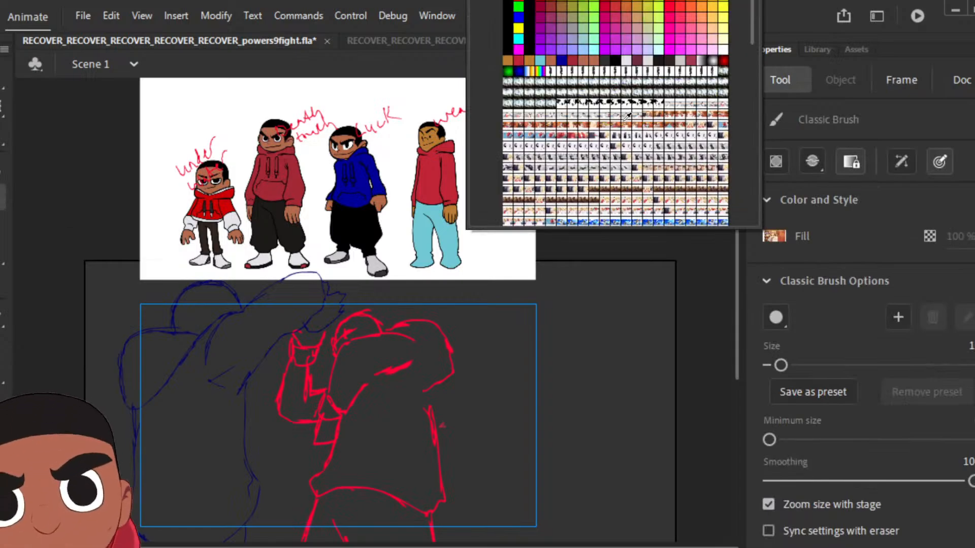
click(529, 45)
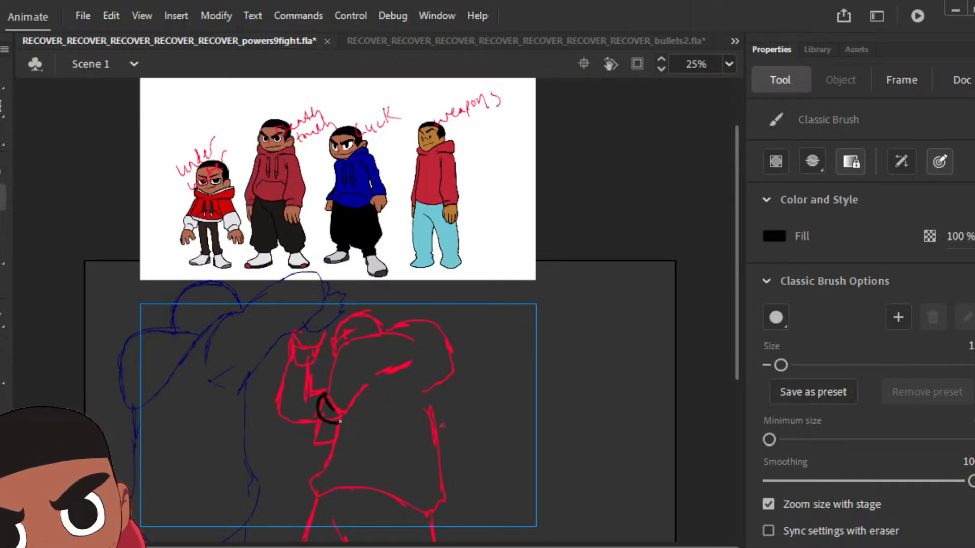
mouse_move(328, 384)
mouse_down()
mouse_move(346, 339)
mouse_move(417, 334)
mouse_up()
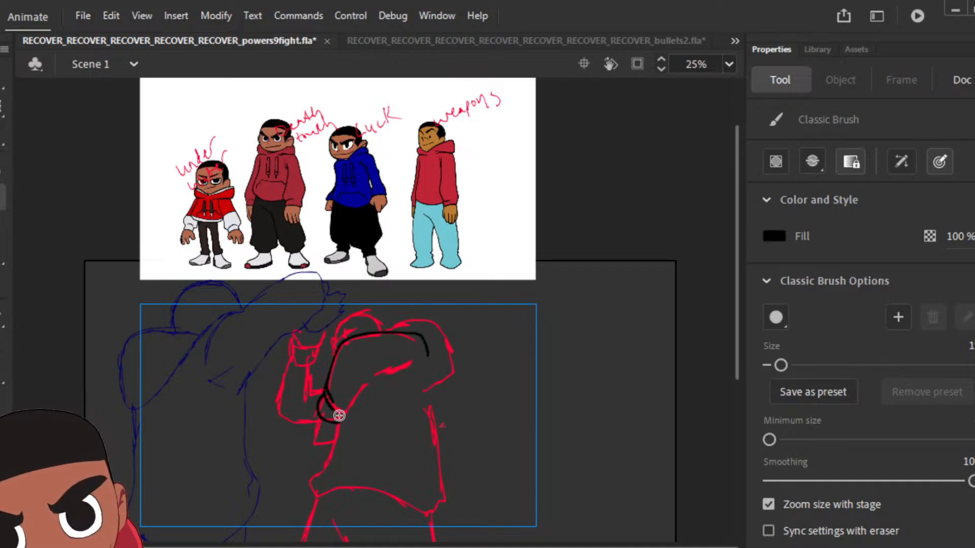
mouse_move(354, 366)
mouse_down()
mouse_move(366, 383)
mouse_move(368, 370)
mouse_move(407, 370)
mouse_up()
drag(321, 416, 320, 414)
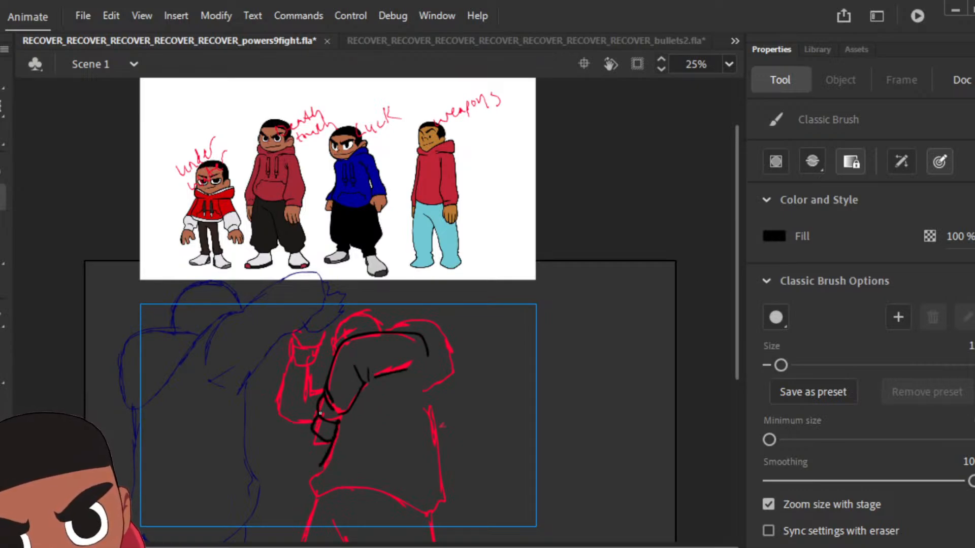
mouse_move(316, 492)
mouse_down()
mouse_move(388, 493)
mouse_move(436, 509)
mouse_move(435, 431)
mouse_up()
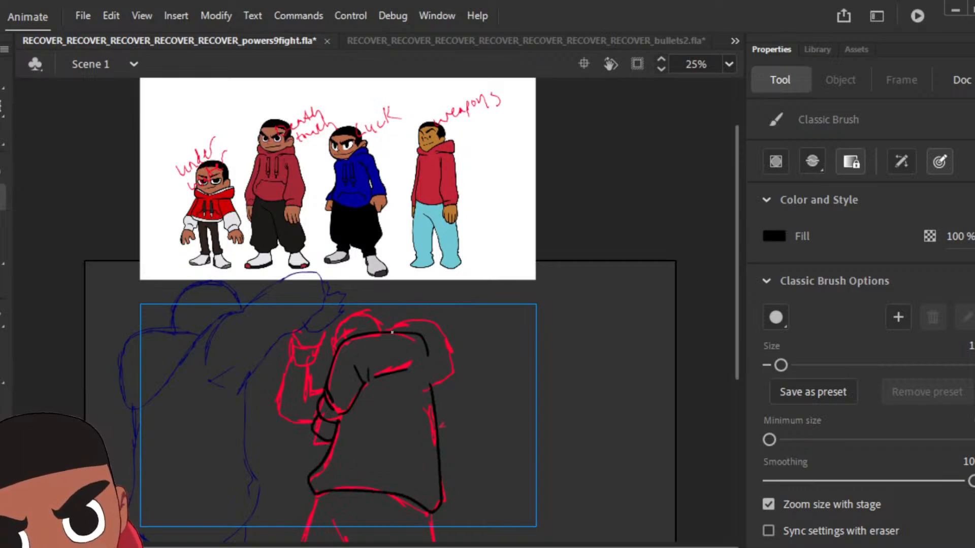
Step: Ink the hood, the raised forearm with its fist and the head with its hairline, and fill the hair with black
drag(392, 332, 432, 318)
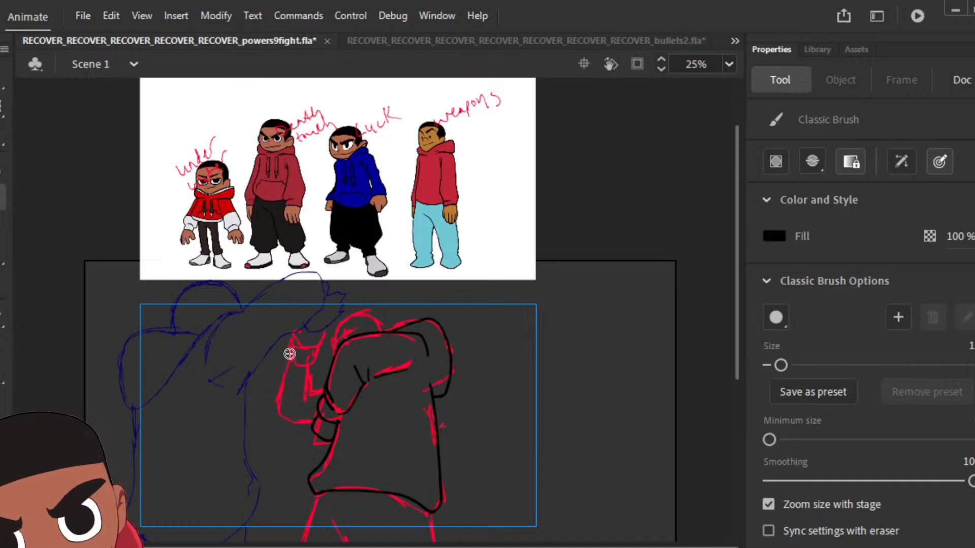
drag(290, 343, 288, 369)
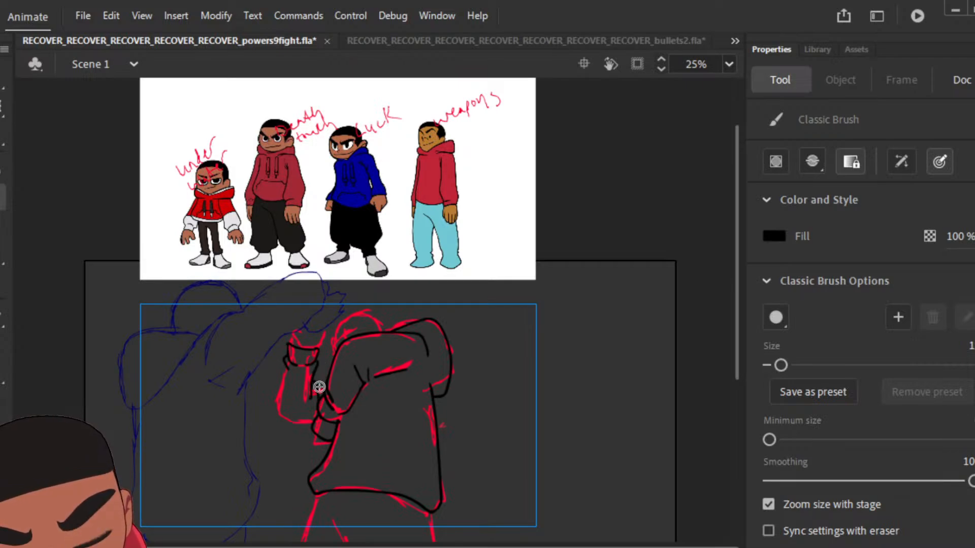
drag(293, 361, 286, 363)
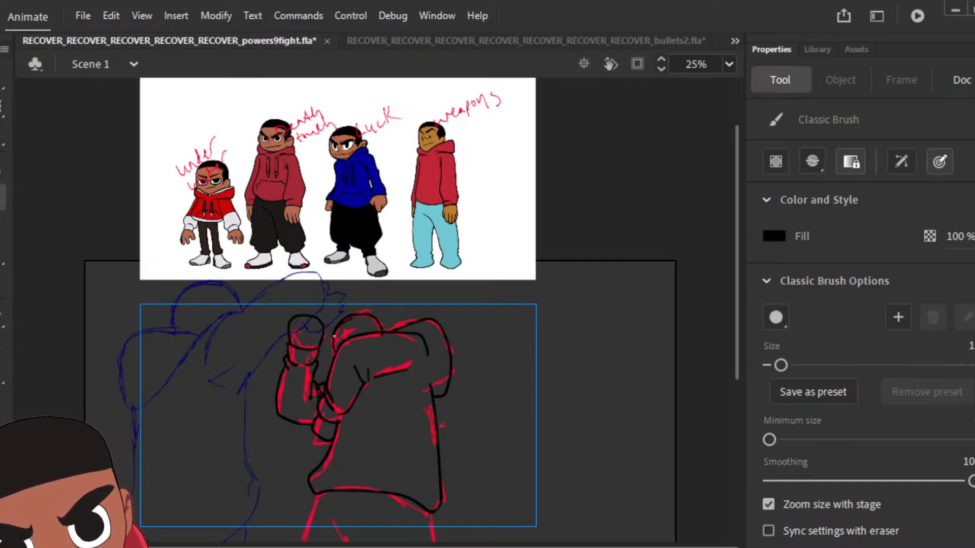
key(k)
click(369, 325)
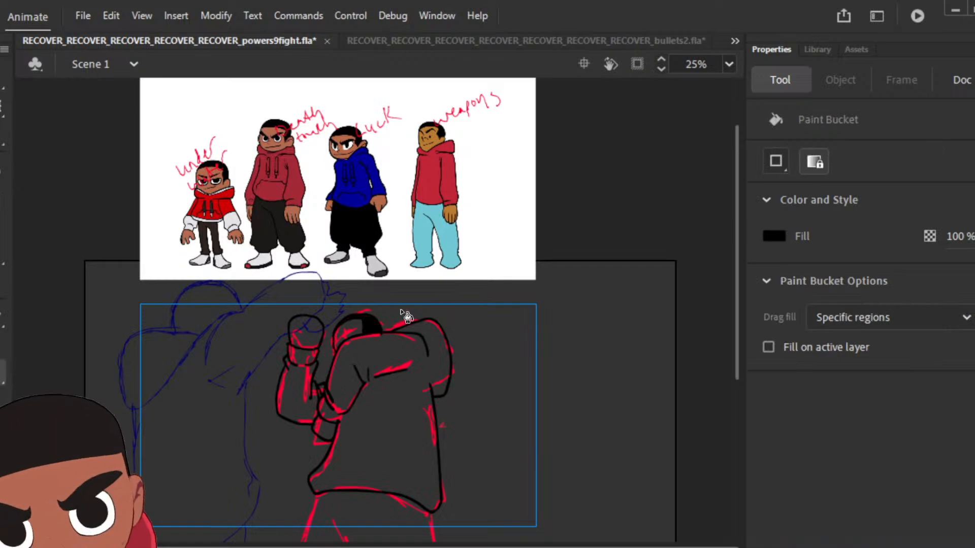
Step: Fill the new pose's face and both fists with the brown sampled from the "weapons" character's face
key(i)
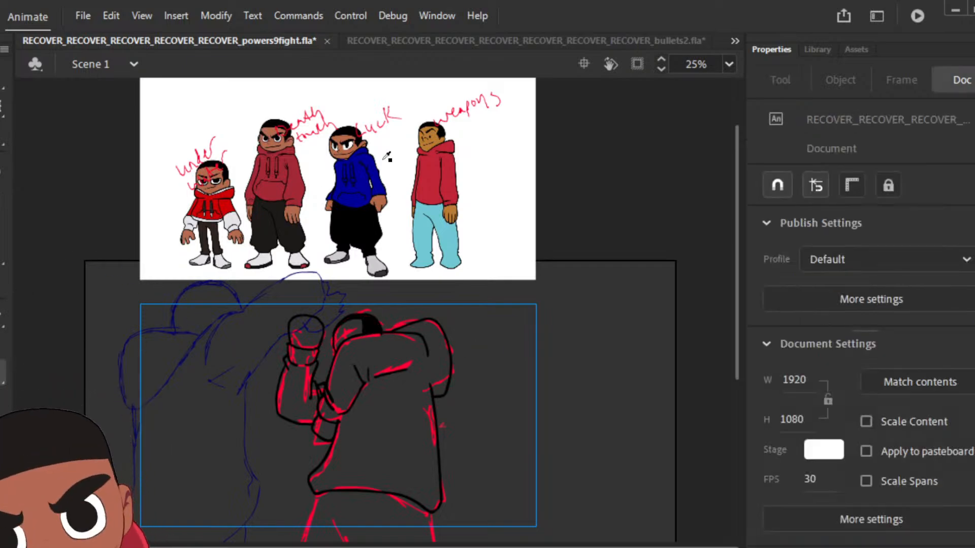
click(440, 140)
click(304, 334)
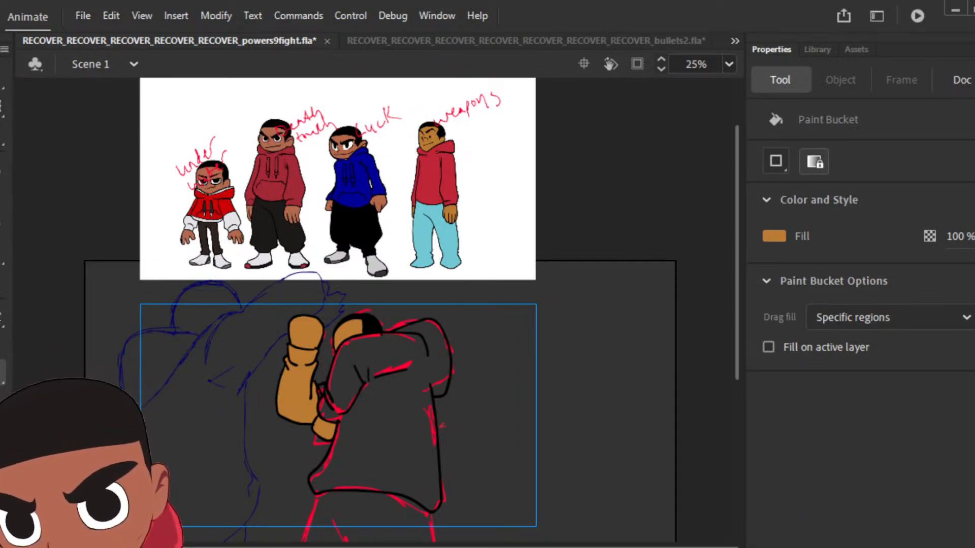
Step: Fill the new pose's hoodie torso, hood and bent arm with the red sampled from the "weapons" character
key(i)
click(428, 187)
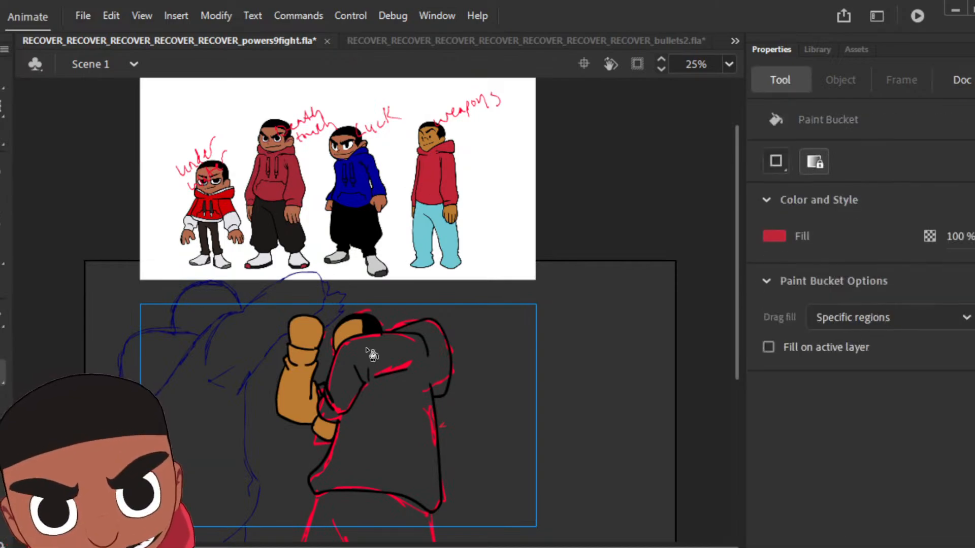
click(381, 446)
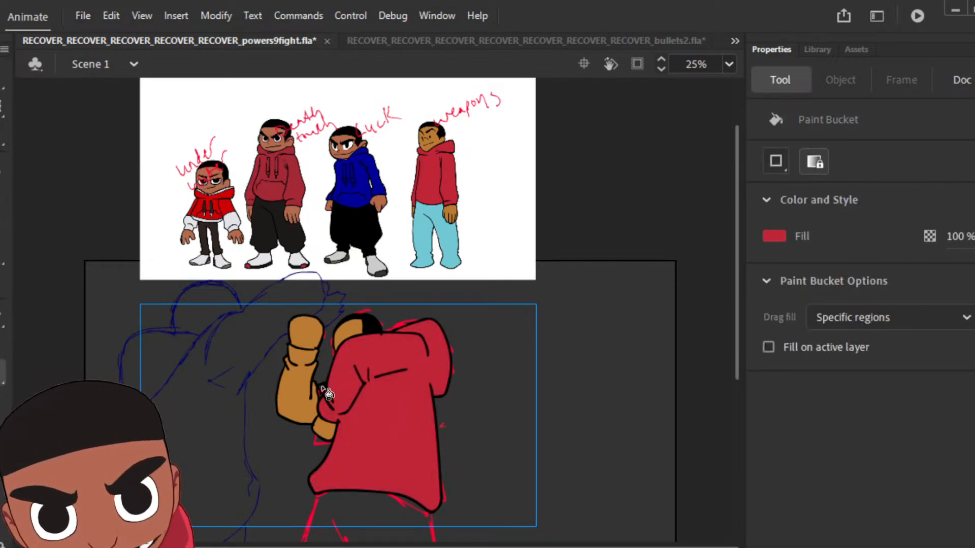
Step: Paint short red brush strokes over the raised forearm's cuff and inner fold, and fill the raised sleeve with the hoodie red
key(i)
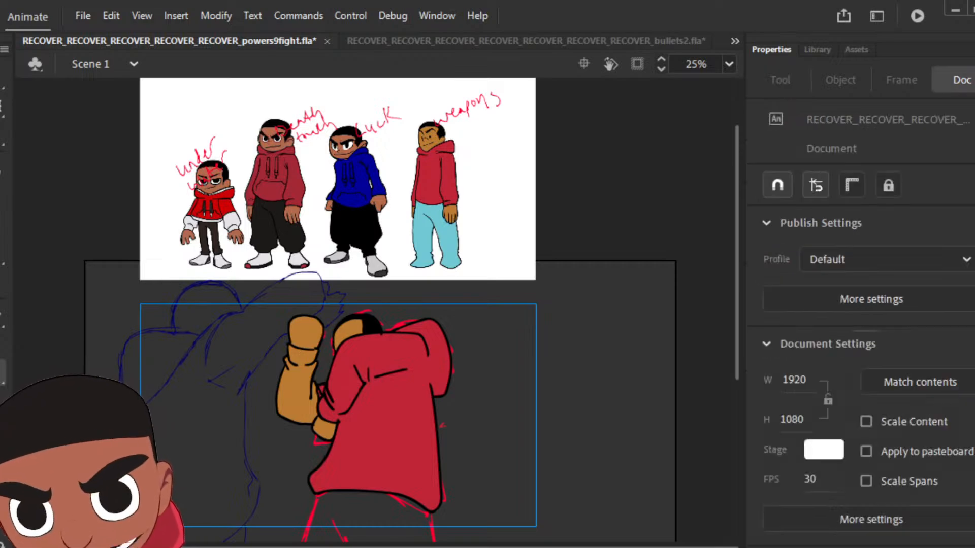
click(292, 365)
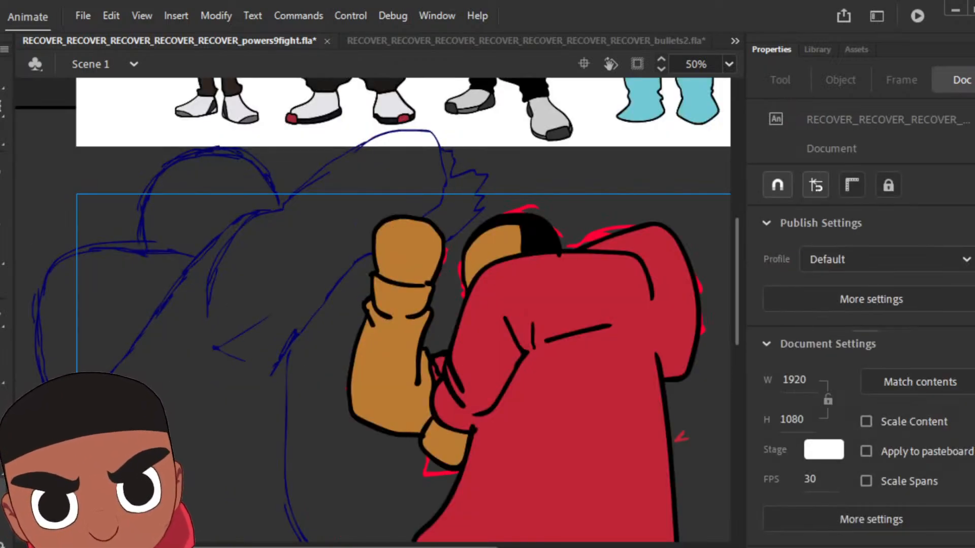
key(b)
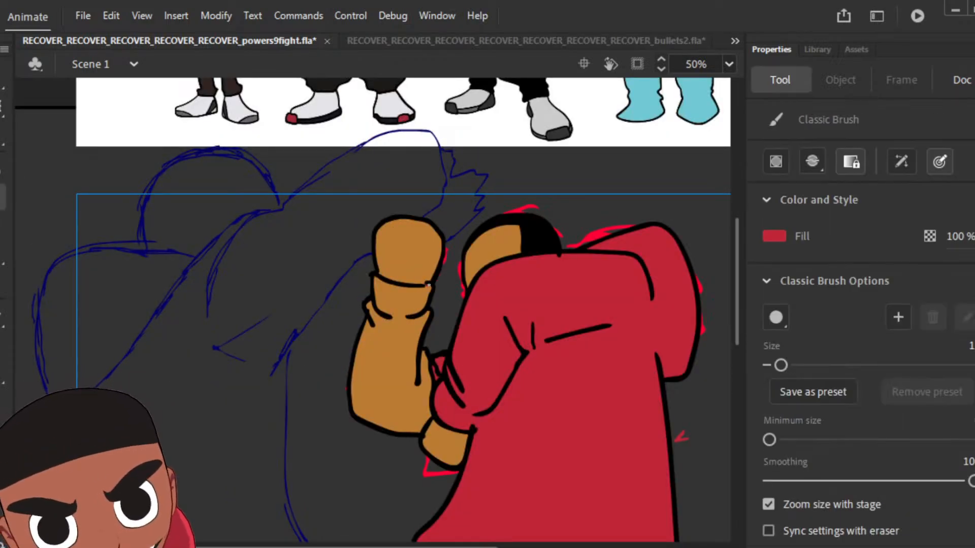
drag(428, 286, 412, 291)
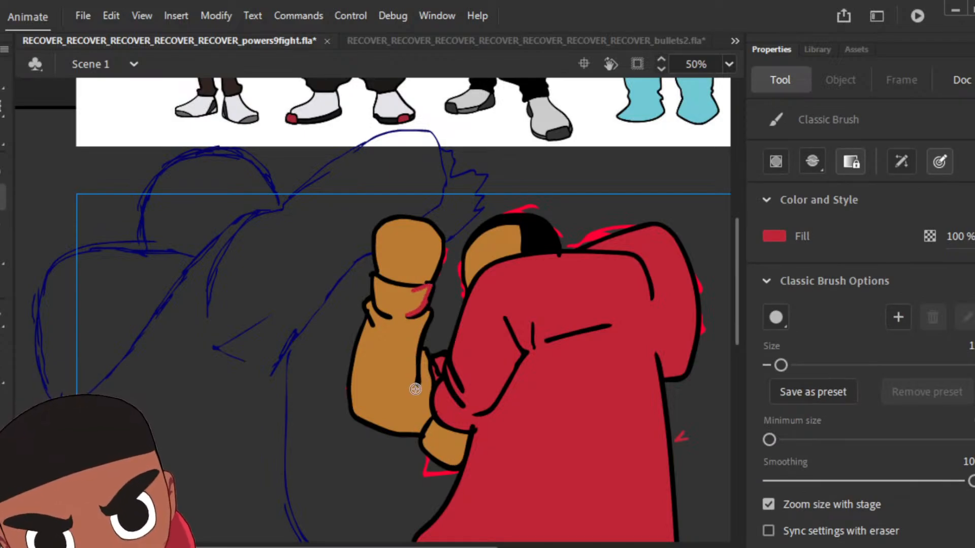
drag(414, 358, 415, 388)
key(ctrl+z)
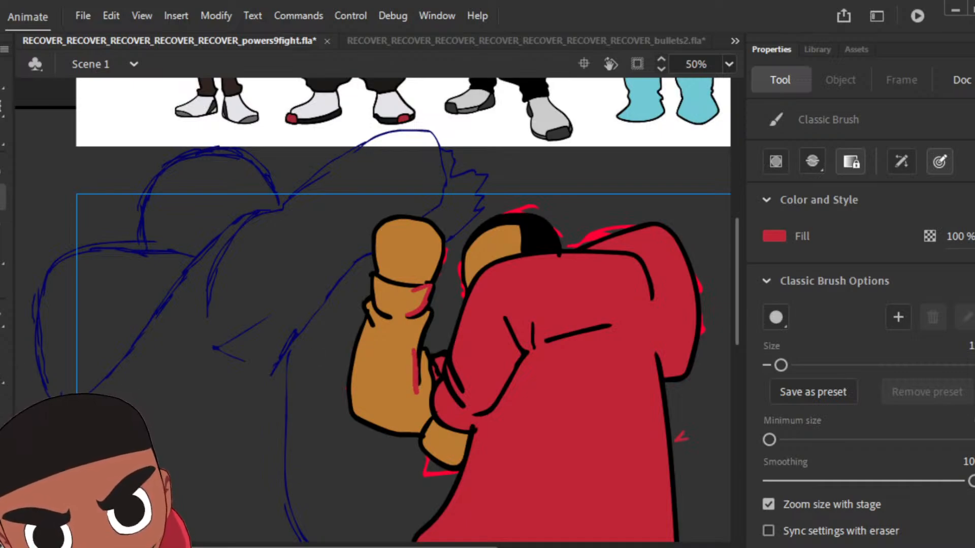
key(k)
click(404, 326)
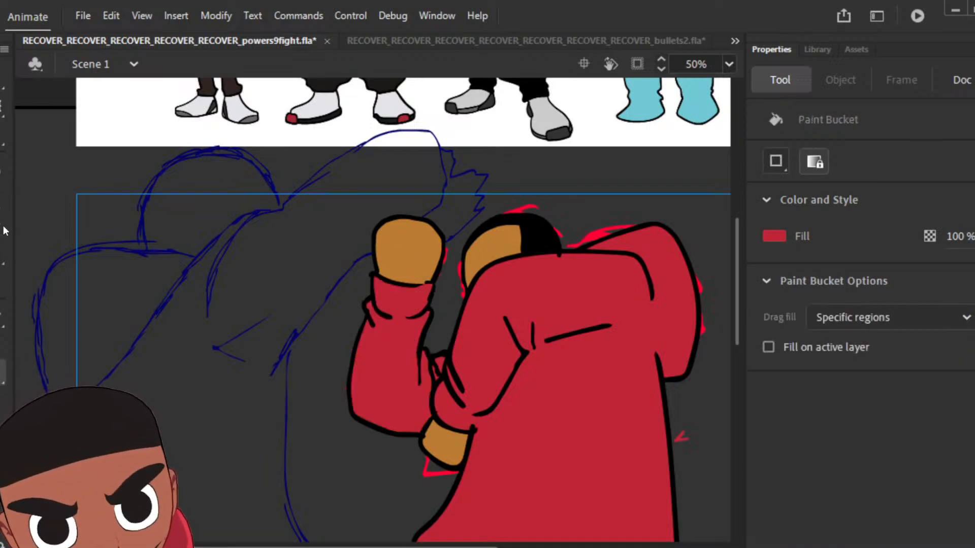
Step: Ink the trousers outline below the hoodie hem and a short inner fold line in black
click(3, 198)
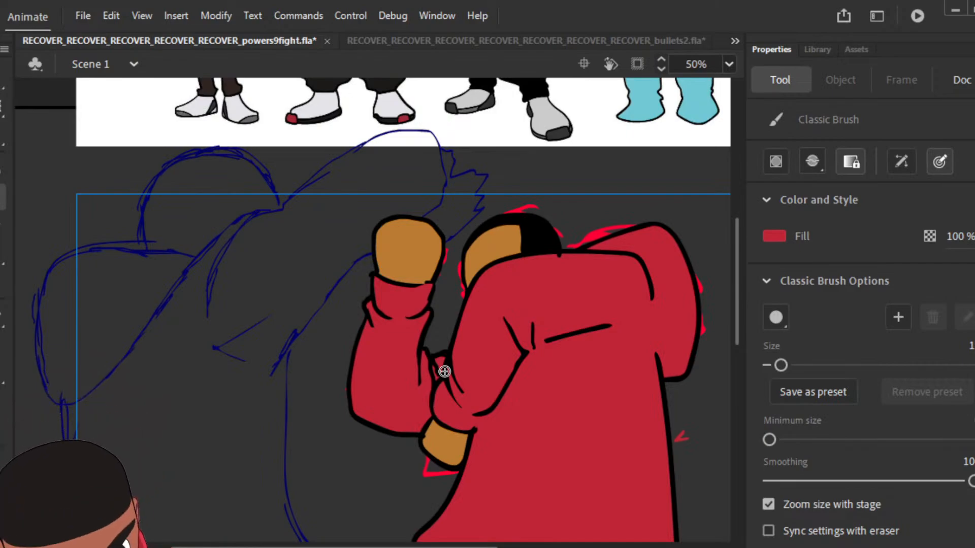
key(ctrl+minus)
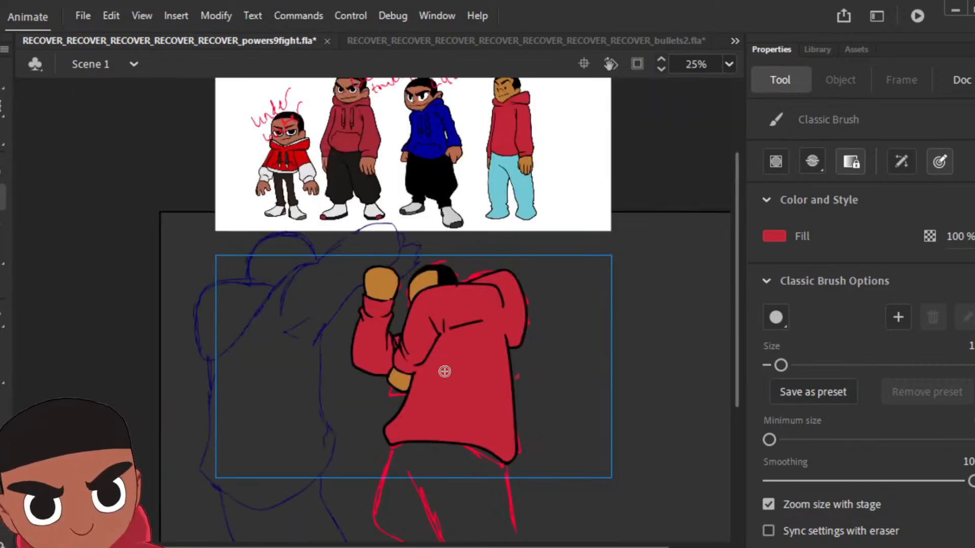
key(k)
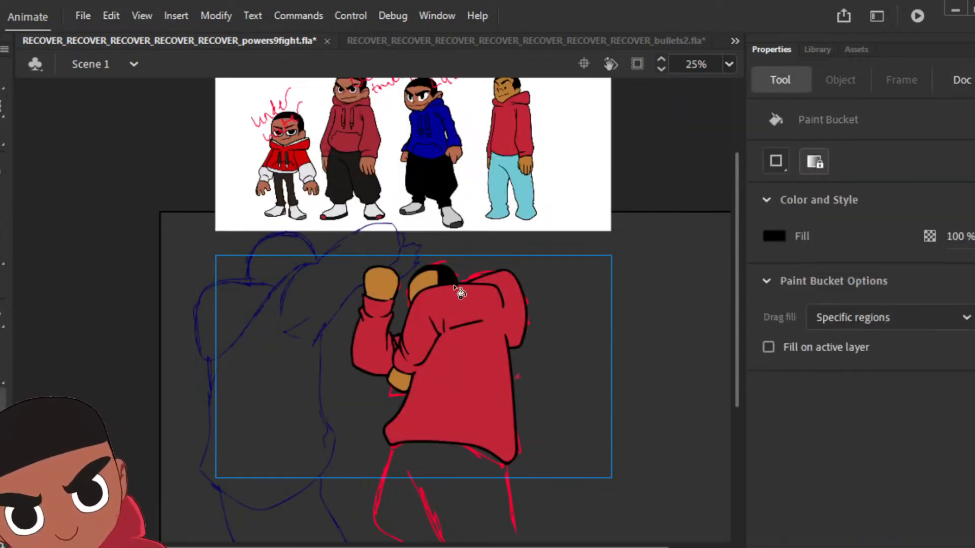
key(b)
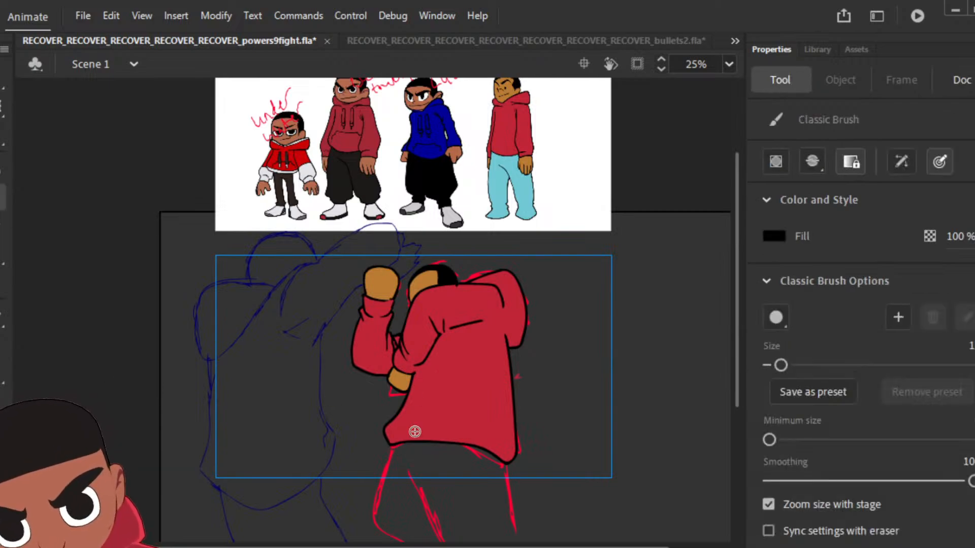
mouse_move(392, 446)
mouse_down()
mouse_move(371, 516)
mouse_move(421, 530)
mouse_move(500, 527)
mouse_move(513, 516)
mouse_move(506, 465)
mouse_up()
drag(402, 475, 428, 512)
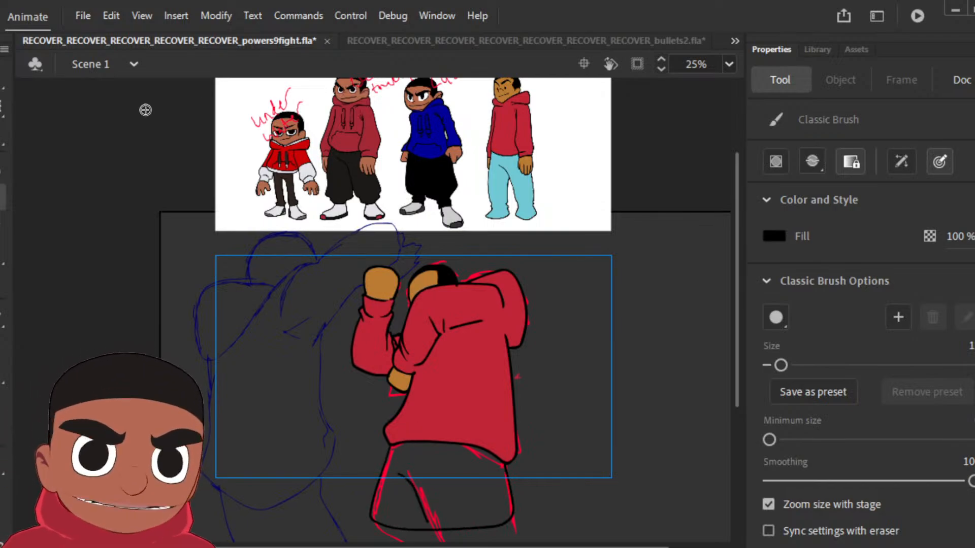
Step: Fill the trousers with the light blue sampled from the red-hoodie character's trousers in the reference line-up
click(0, 401)
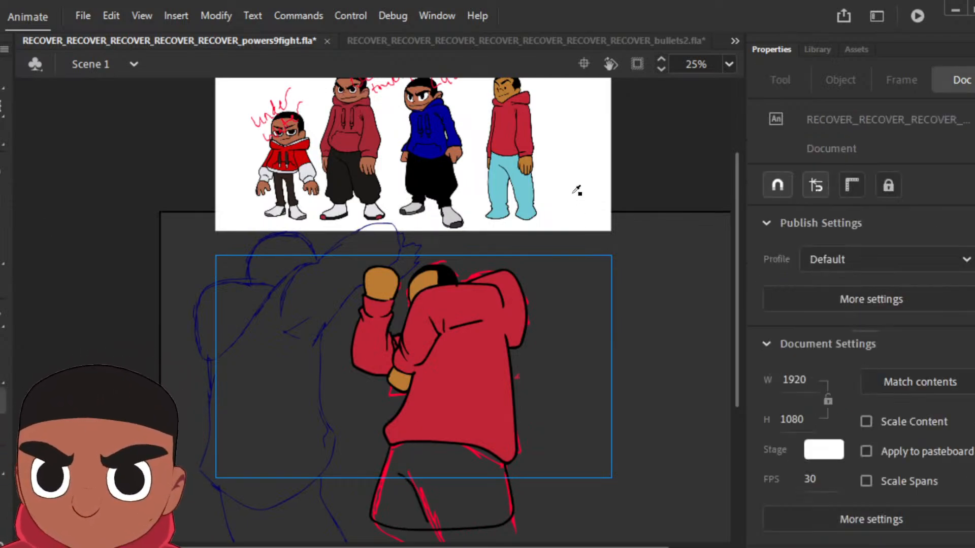
click(526, 185)
click(463, 485)
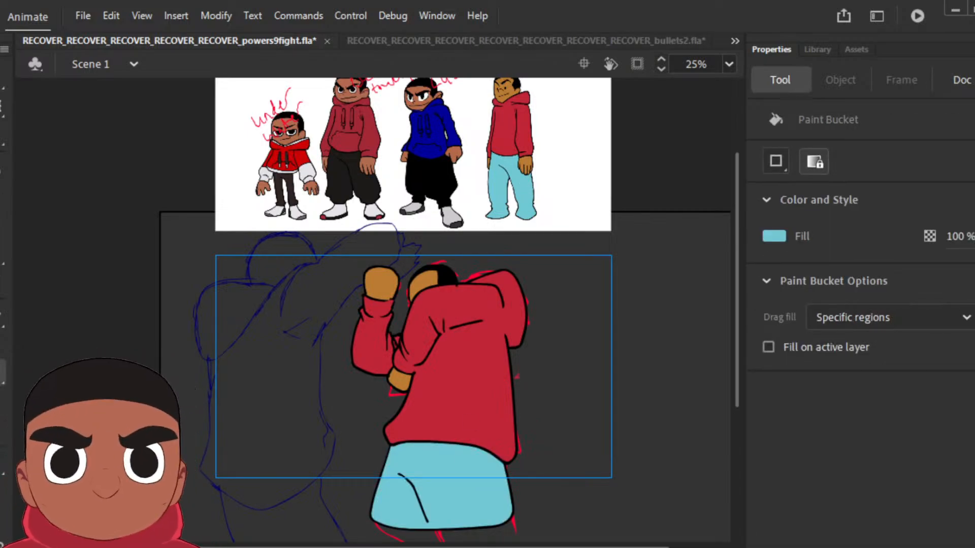
Step: Step back and forth through the frames to examine how the coloured poses and remaining sketches follow each other
key(comma)
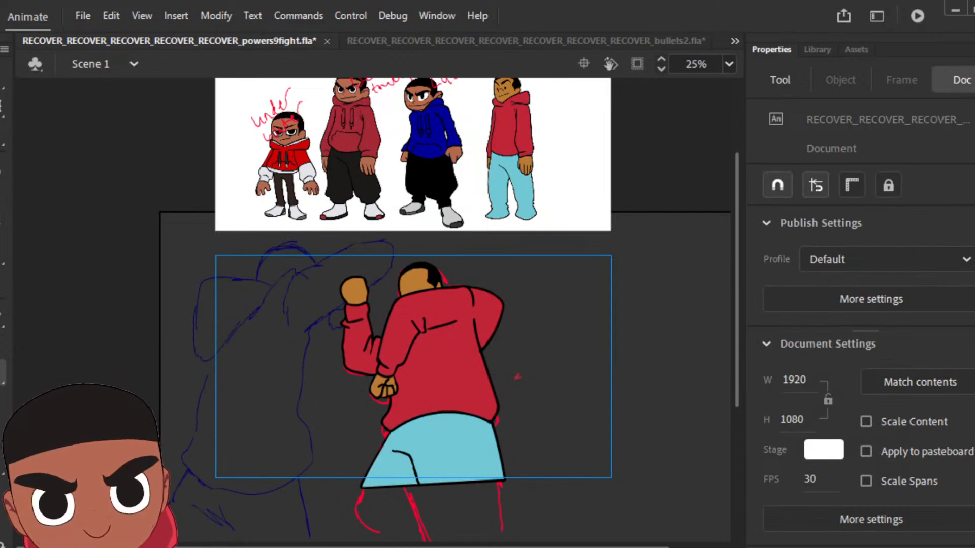
key(period)
key(period)
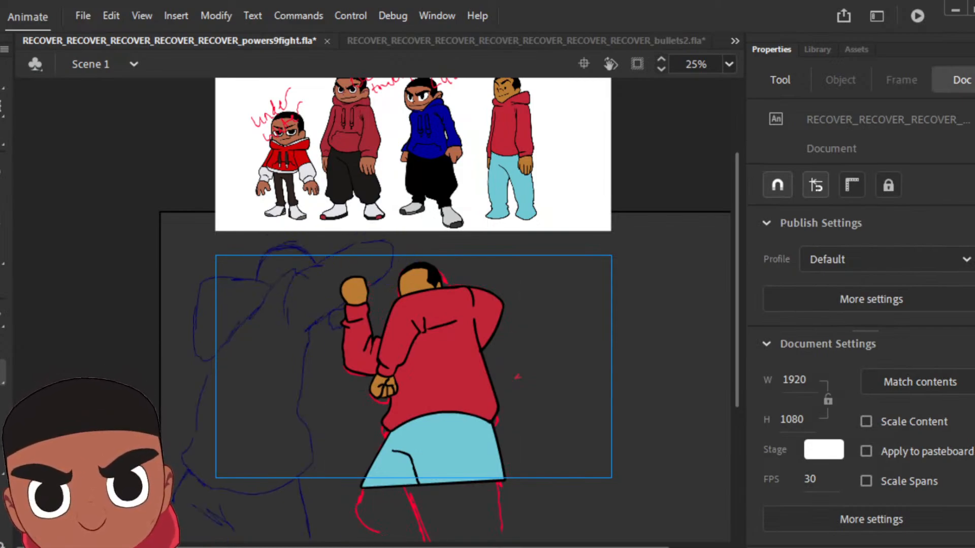
key(period)
key(period)
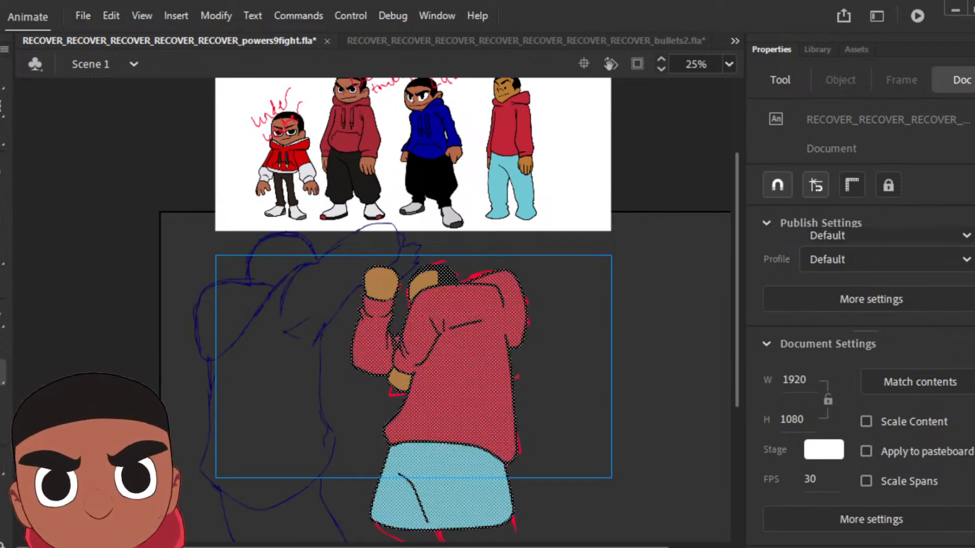
key(period)
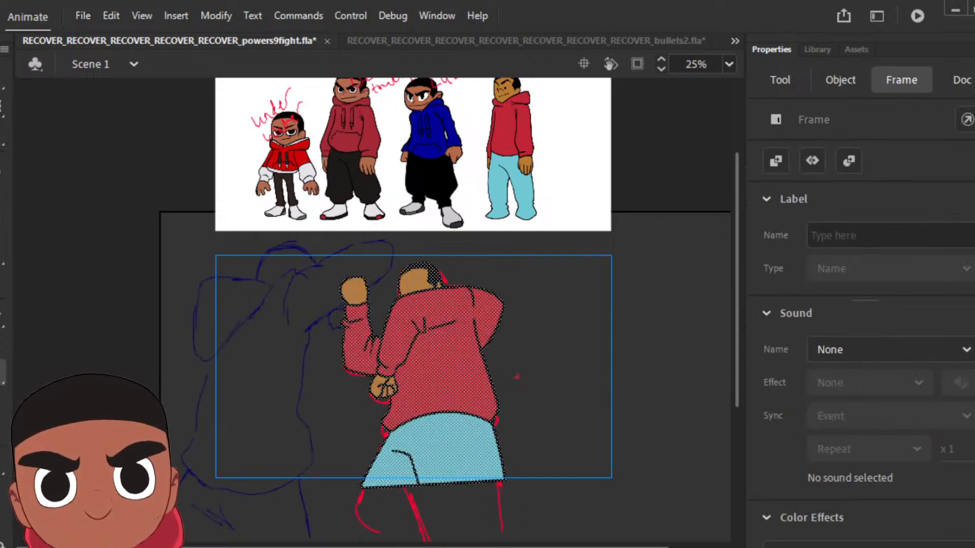
key(period)
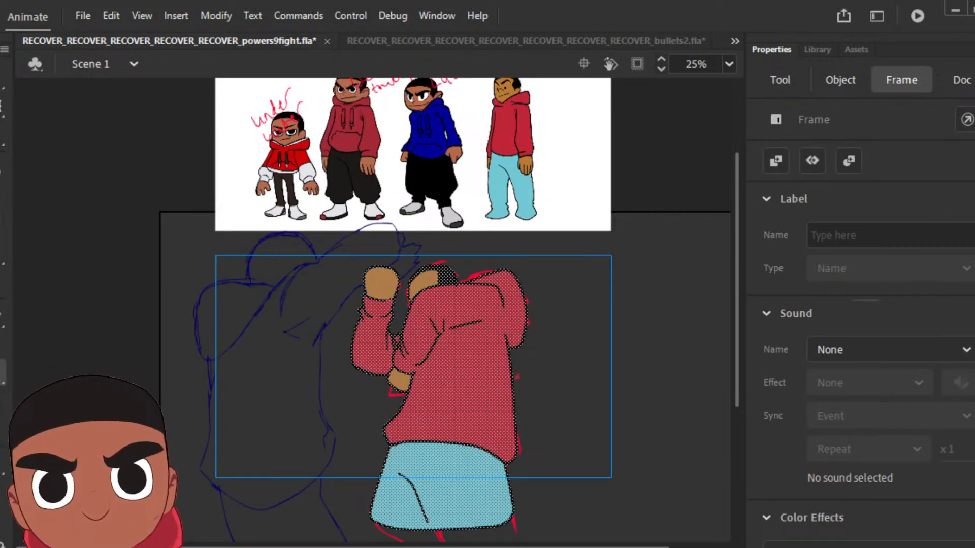
key(period)
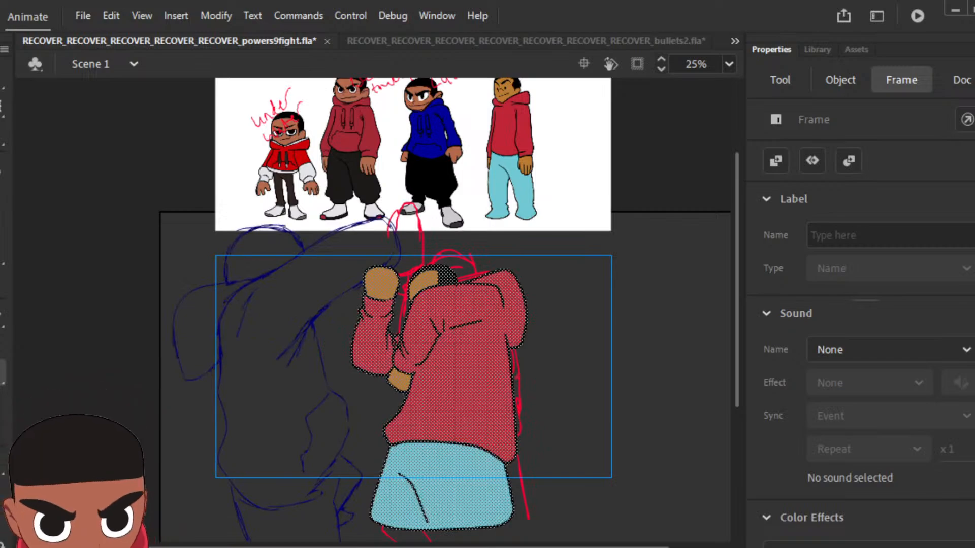
key(period)
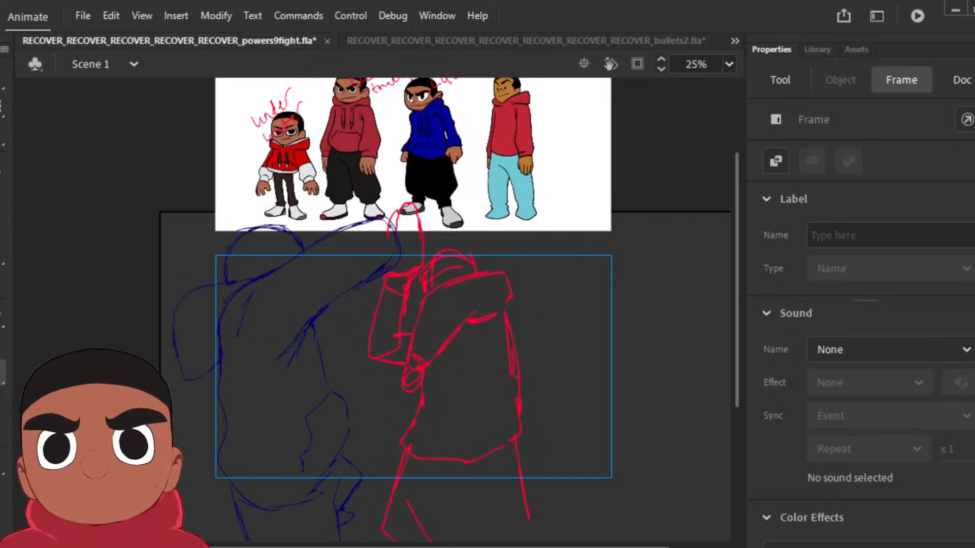
key(period)
key(period)
key(period)
key(period)
key(period)
key(period)
key(period)
key(period)
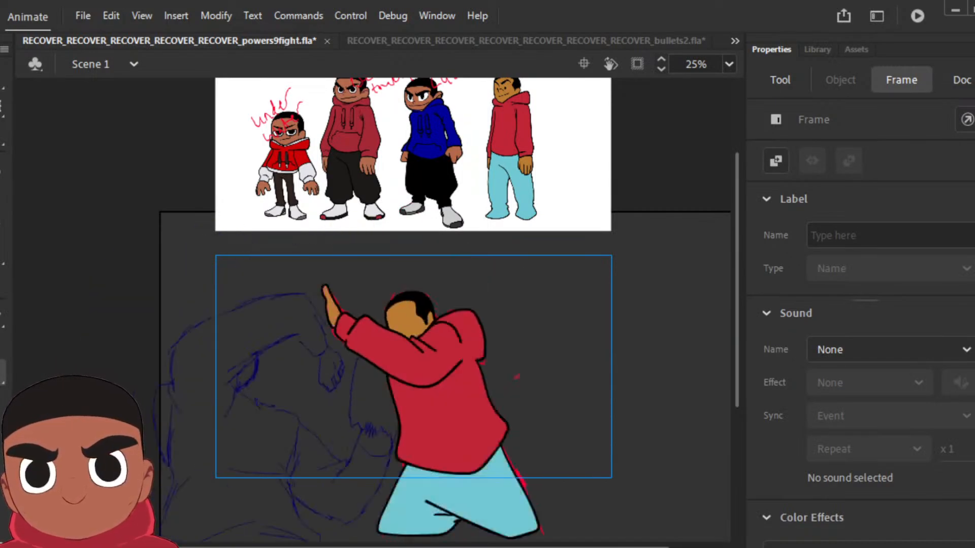
key(period)
key(period)
key(period)
key(period)
key(period)
key(period)
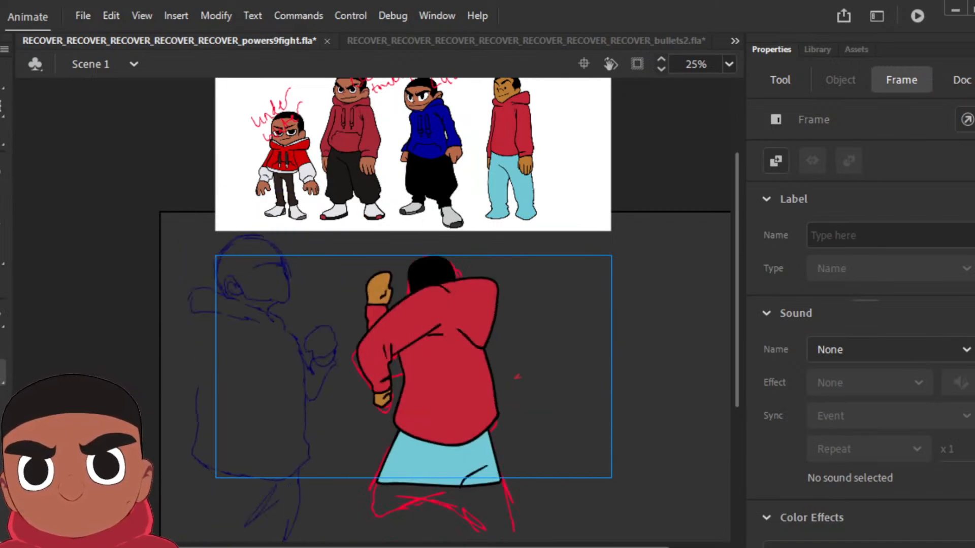
key(period)
key(period)
key(period)
key(period)
key(period)
key(period)
key(period)
key(period)
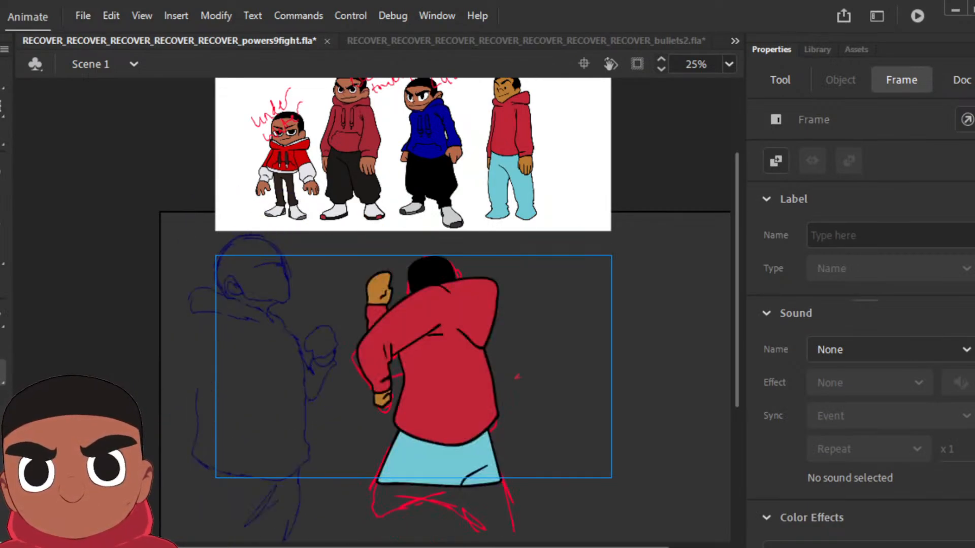
key(comma)
key(comma)
key(comma)
key(period)
key(period)
key(period)
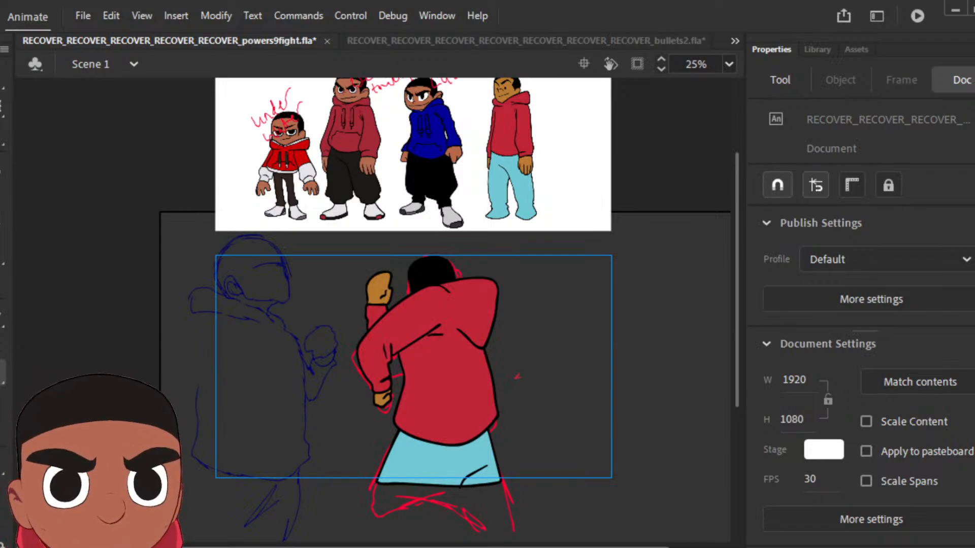
Step: Go to the next uninked sketch pose and ink its bent arm, sleeve creases and lower fist in black
key(period)
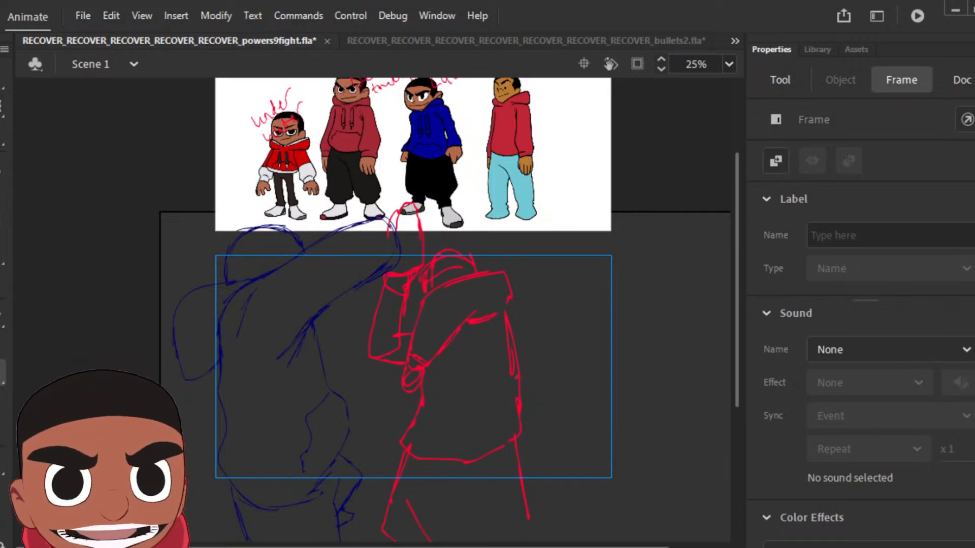
click(3, 179)
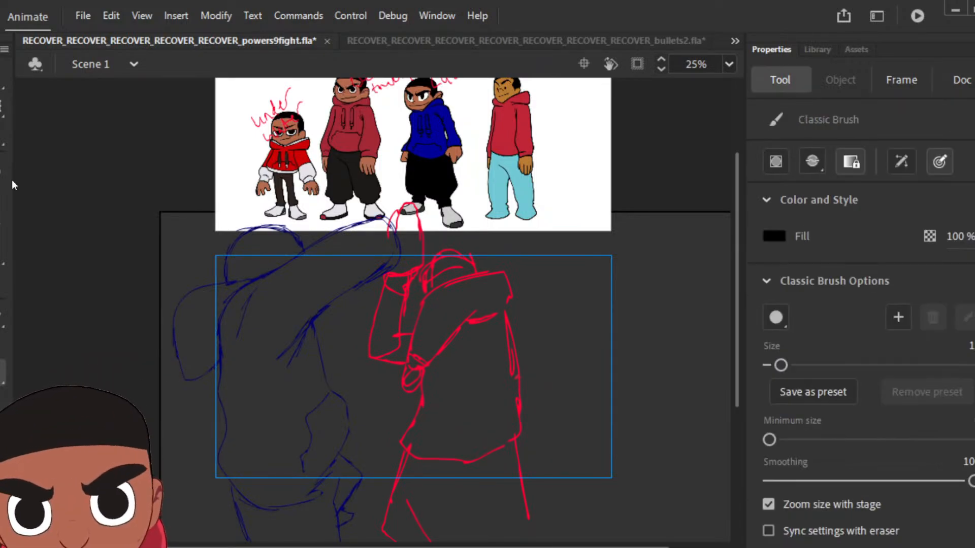
key(v)
key(k)
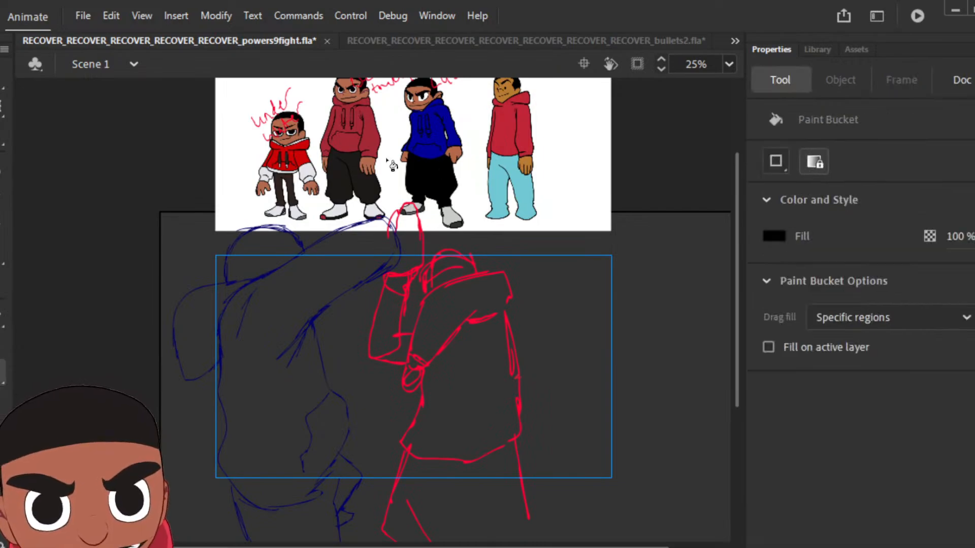
key(b)
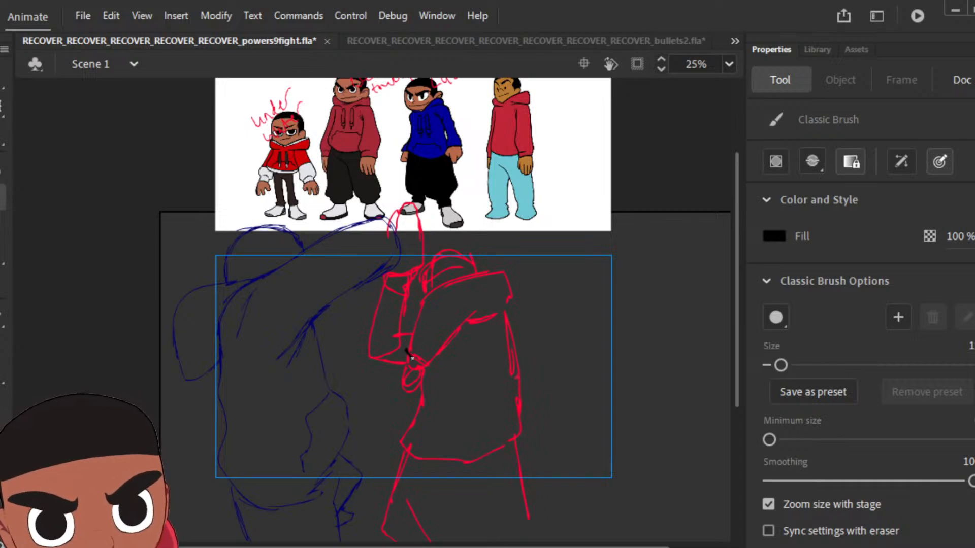
mouse_move(408, 343)
mouse_down()
mouse_move(422, 303)
mouse_move(452, 281)
mouse_move(487, 277)
mouse_up()
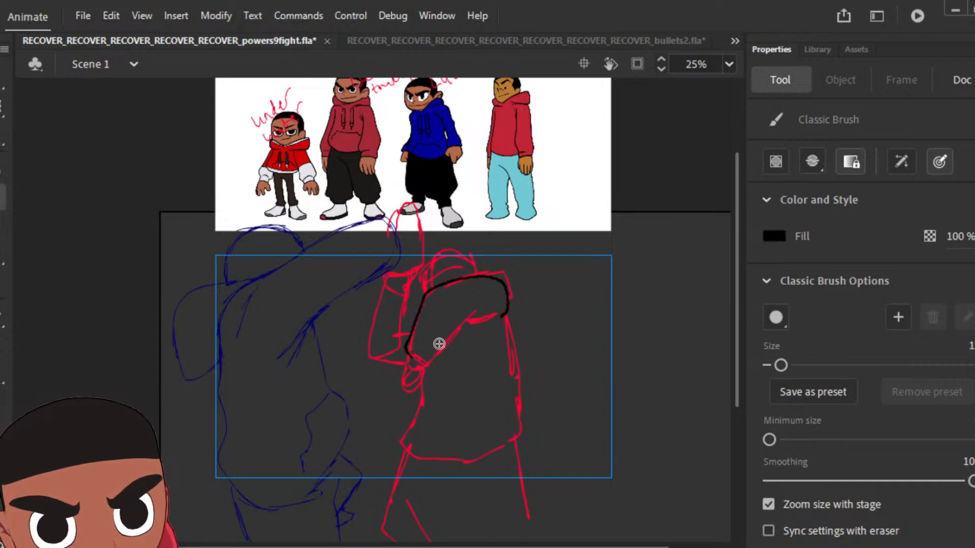
mouse_move(408, 351)
mouse_down()
mouse_move(419, 367)
mouse_move(458, 329)
mouse_move(494, 319)
mouse_move(492, 332)
mouse_up()
drag(407, 362, 400, 383)
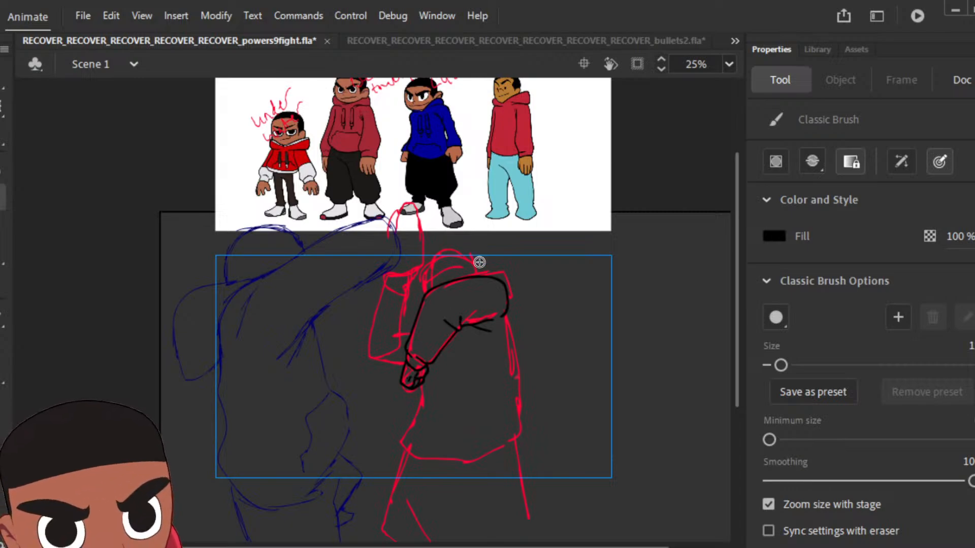
Step: Ink the hood, the raised forearm with its cuff, and the rounded hoodie torso down to the hem
mouse_move(482, 274)
mouse_down()
mouse_move(522, 277)
mouse_move(515, 334)
mouse_up()
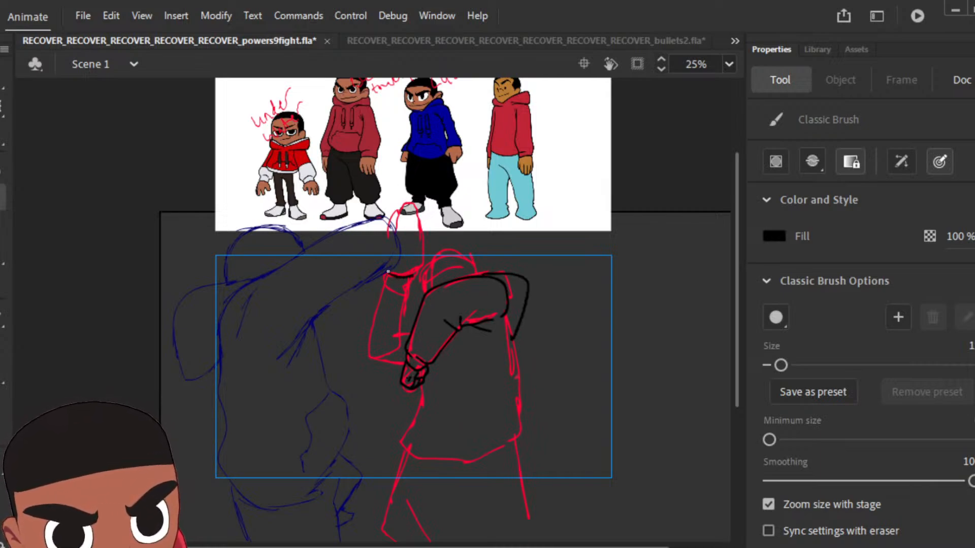
mouse_move(412, 278)
mouse_down()
mouse_move(406, 296)
mouse_move(385, 289)
mouse_move(370, 333)
mouse_move(384, 351)
mouse_up()
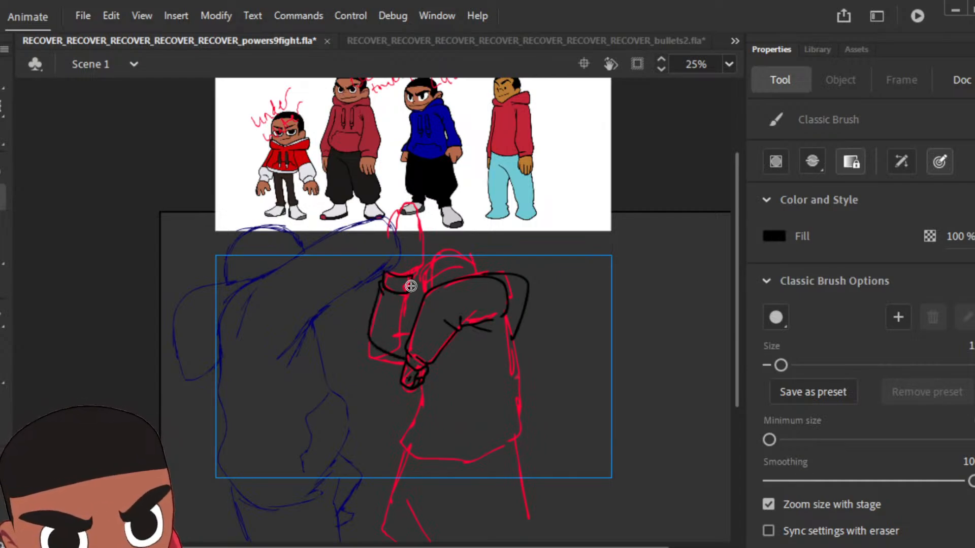
drag(412, 295, 408, 311)
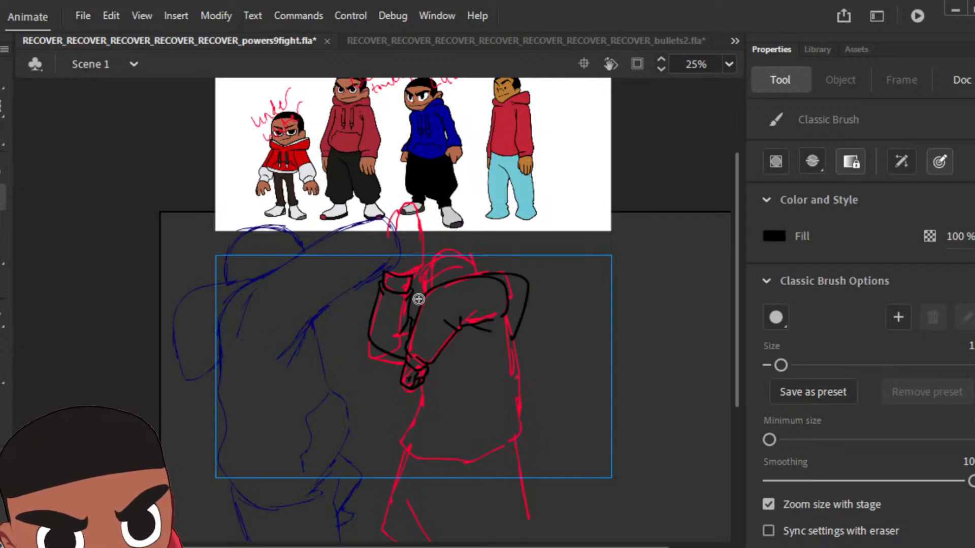
mouse_move(421, 384)
mouse_down()
mouse_move(405, 421)
mouse_move(426, 453)
mouse_move(476, 457)
mouse_move(520, 422)
mouse_move(527, 394)
mouse_move(517, 353)
mouse_up()
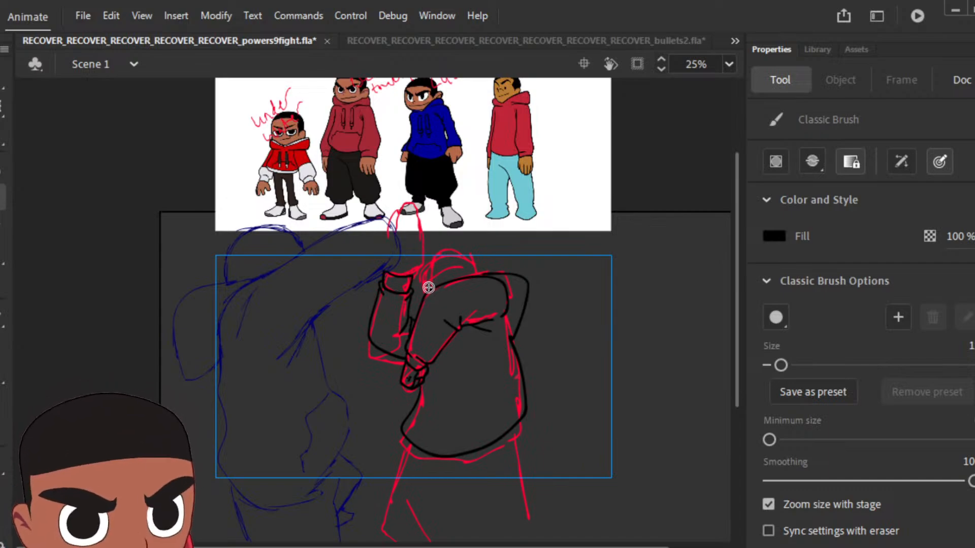
Step: Ink the head with its hairline and the raised hand, and fill the hair with black
drag(433, 257, 454, 250)
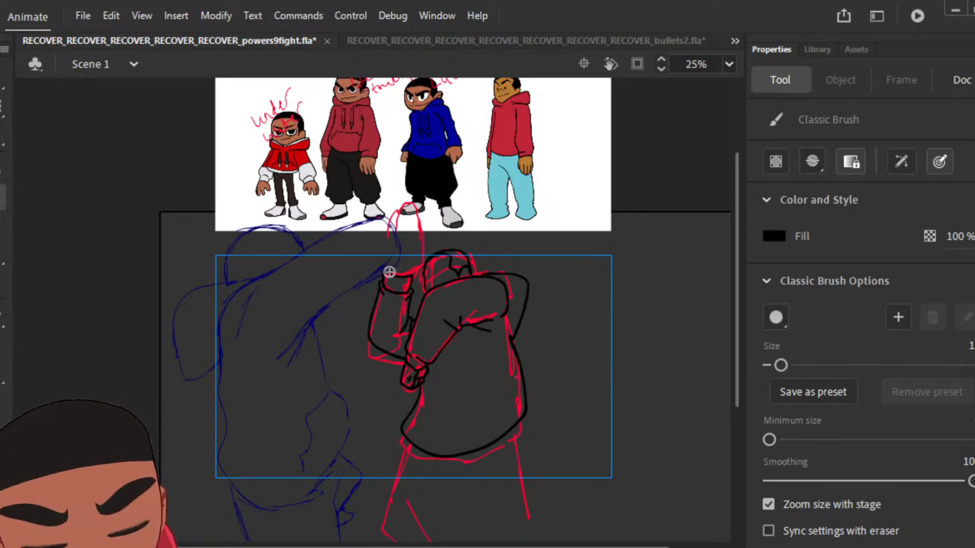
mouse_move(387, 270)
mouse_down()
mouse_move(390, 230)
mouse_move(414, 228)
mouse_move(418, 267)
mouse_up()
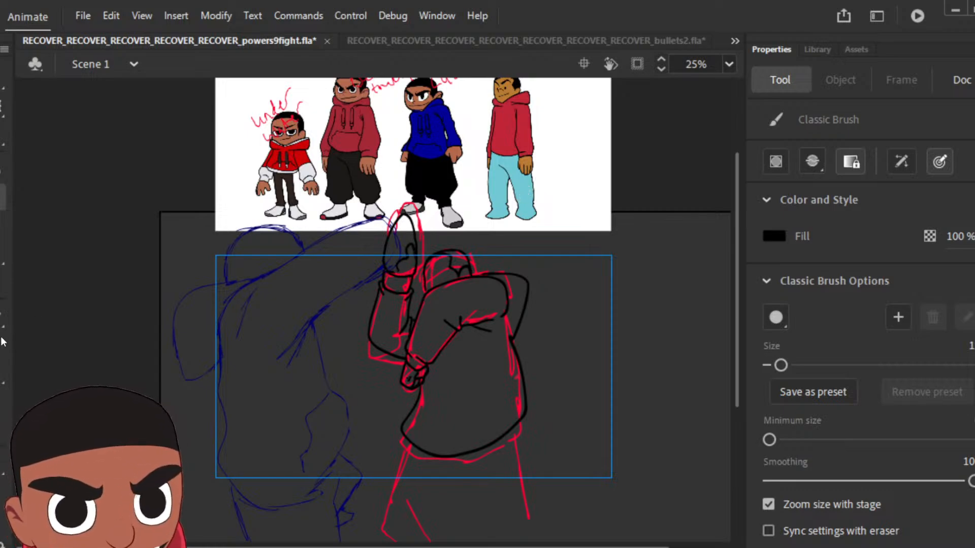
key(k)
click(459, 261)
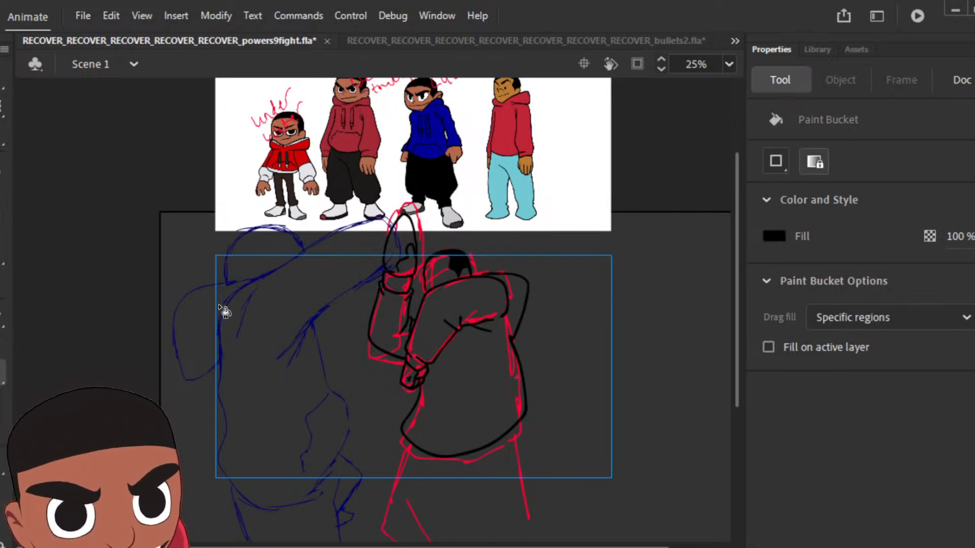
Step: Ink the new pose's trousers outline below the hoodie and add an angled fold line inside it
key(b)
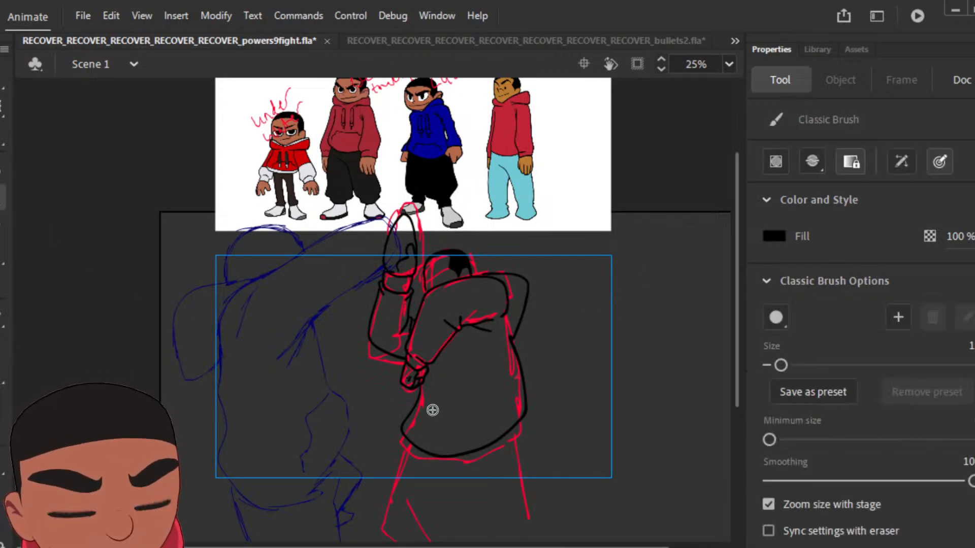
mouse_move(405, 440)
mouse_down()
mouse_move(386, 501)
mouse_move(479, 515)
mouse_move(525, 505)
mouse_move(523, 477)
mouse_move(517, 434)
mouse_up()
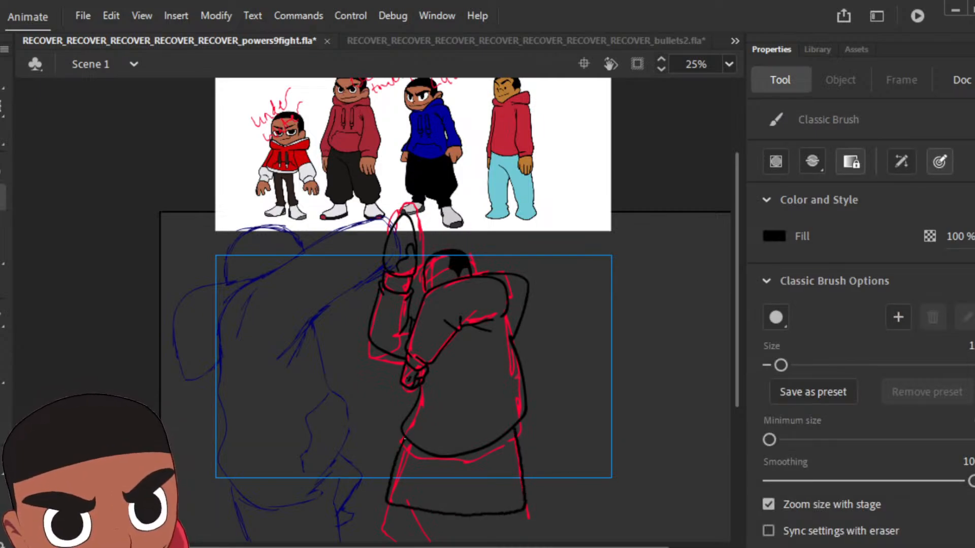
drag(413, 468, 445, 506)
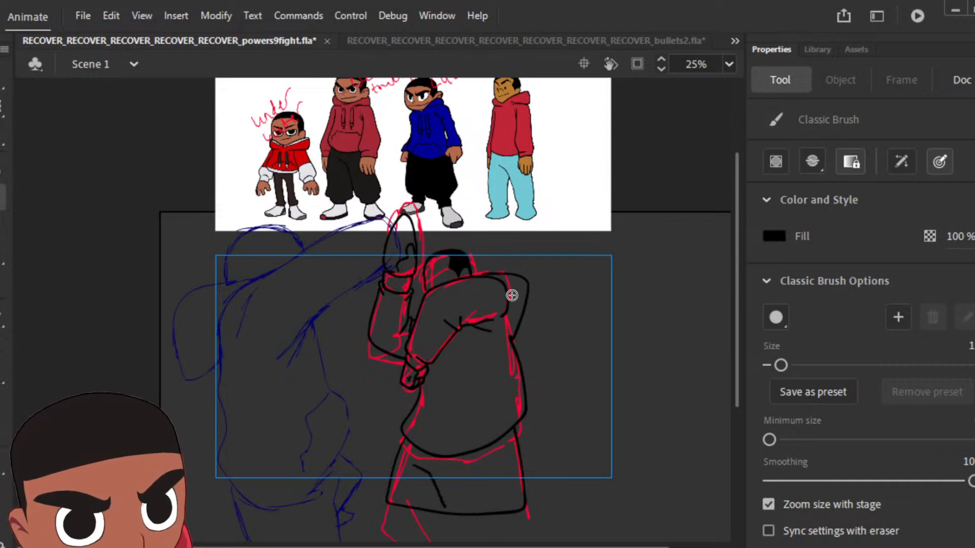
Step: Sample the brown skin colour from the "weapons" reference character and fill the lower fist with it
click(1, 391)
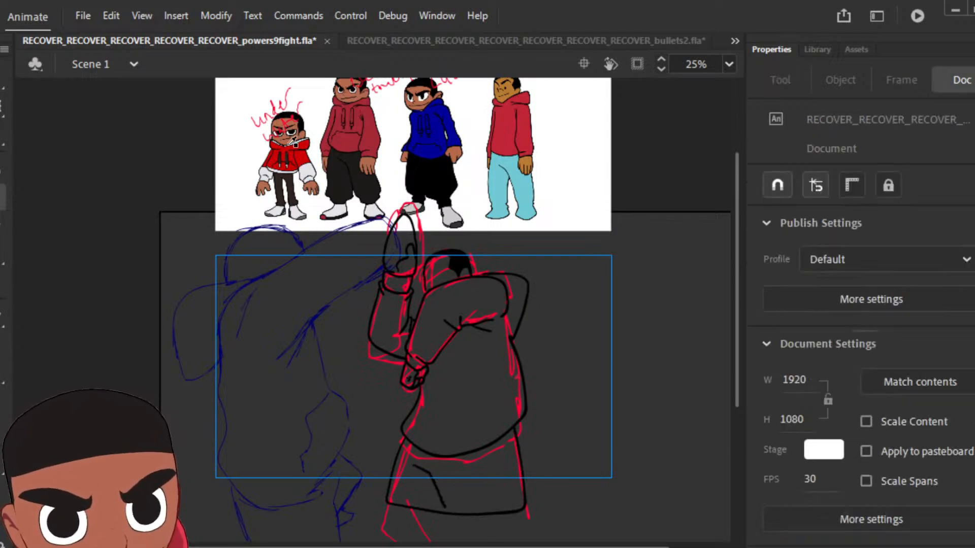
click(528, 166)
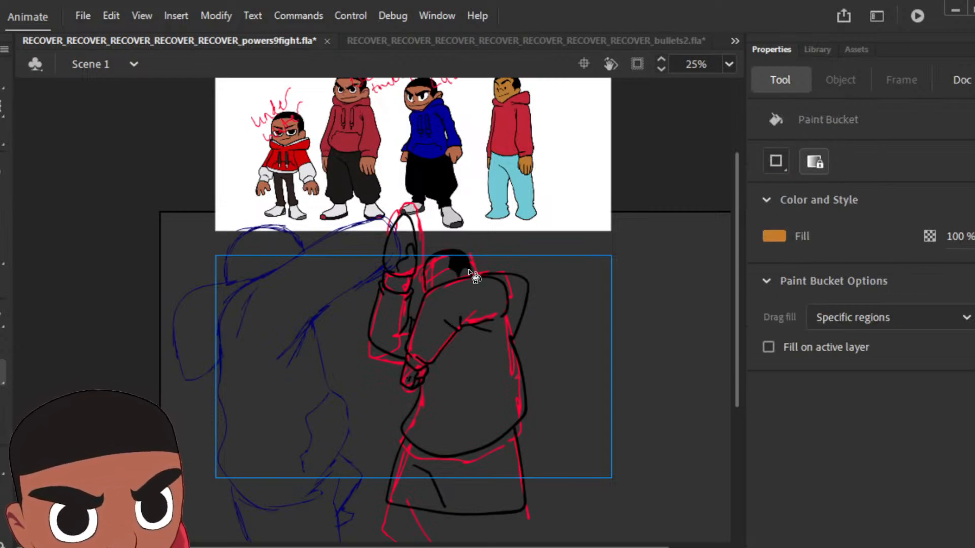
click(412, 376)
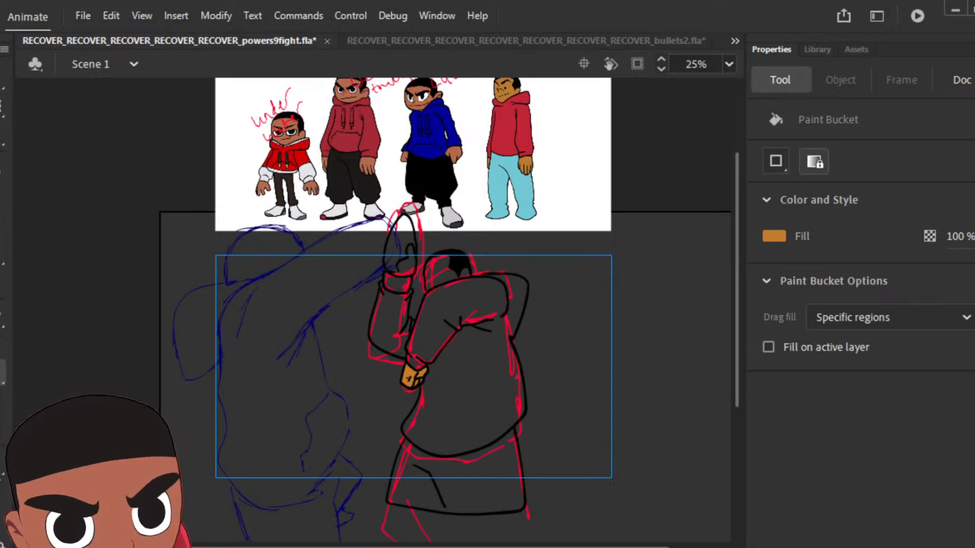
Step: Set the brush colour to black and examine the pose's outlines from head to trousers for gaps
key(z)
click(429, 302)
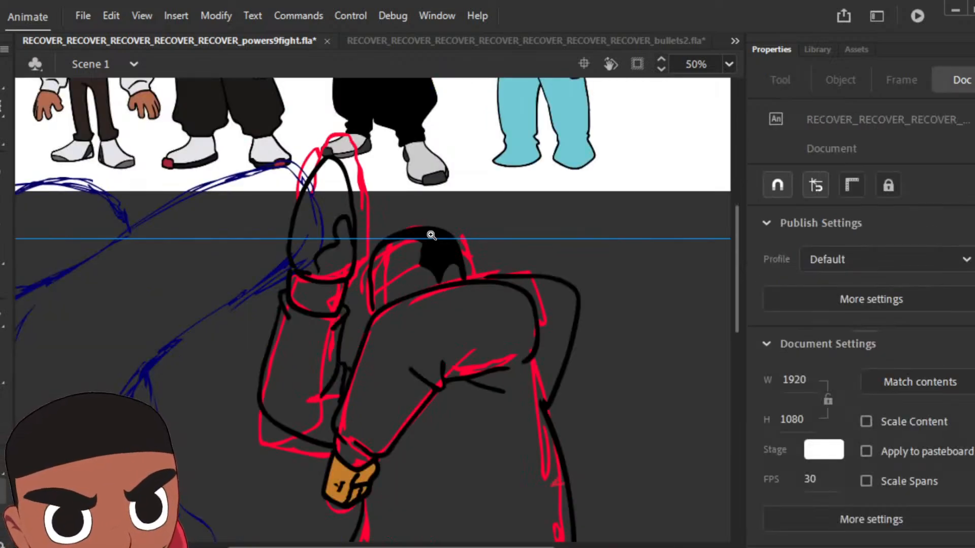
click(3, 189)
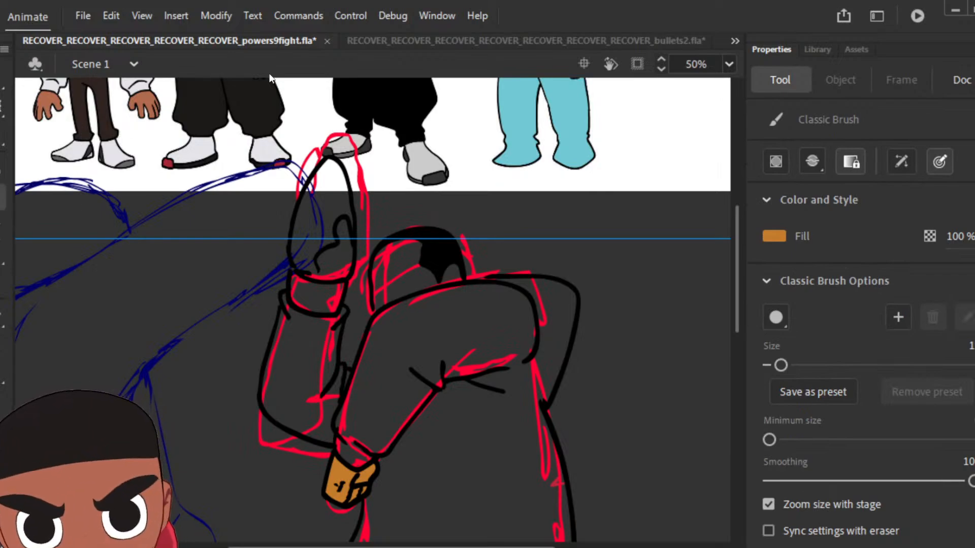
click(776, 236)
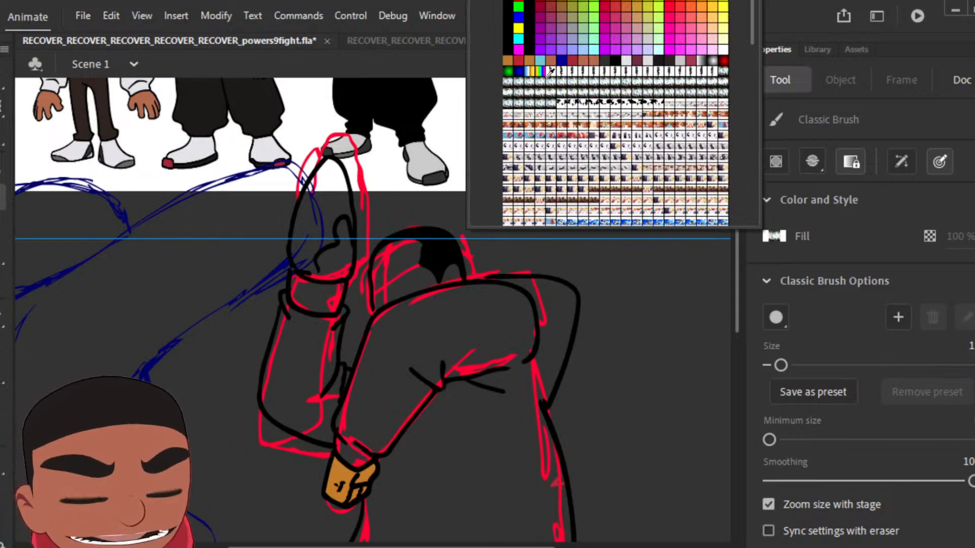
click(529, 49)
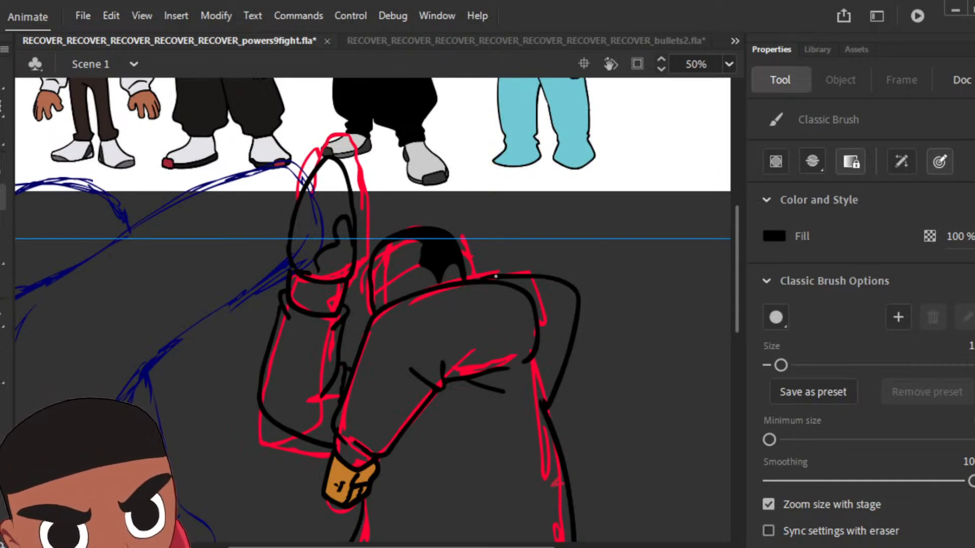
scroll(737, 261, down, 5)
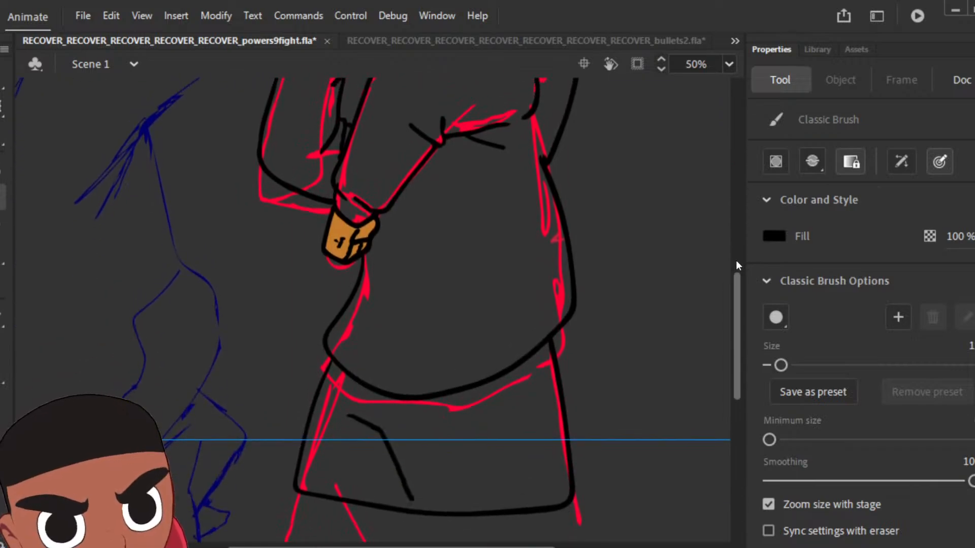
scroll(736, 260, up, 1)
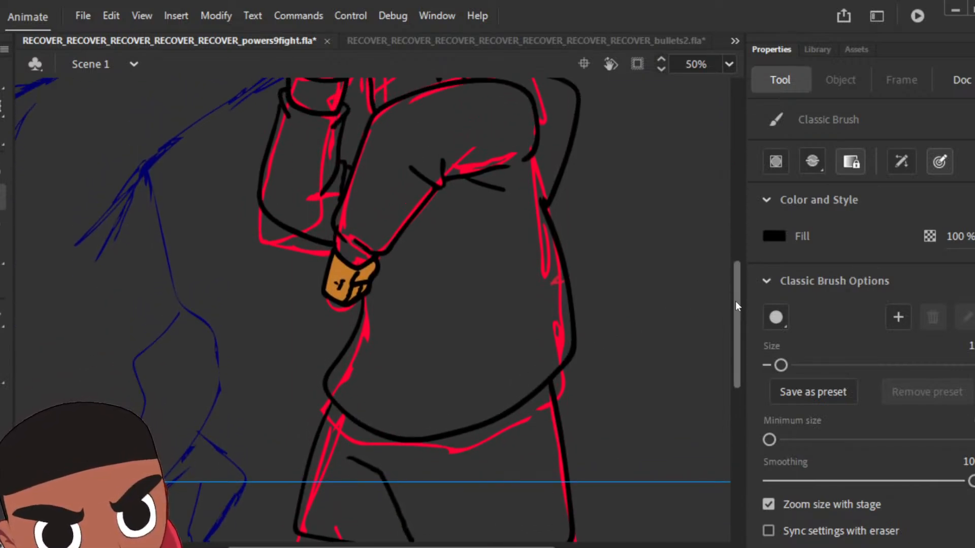
scroll(735, 300, down, 2)
scroll(735, 300, up, 2)
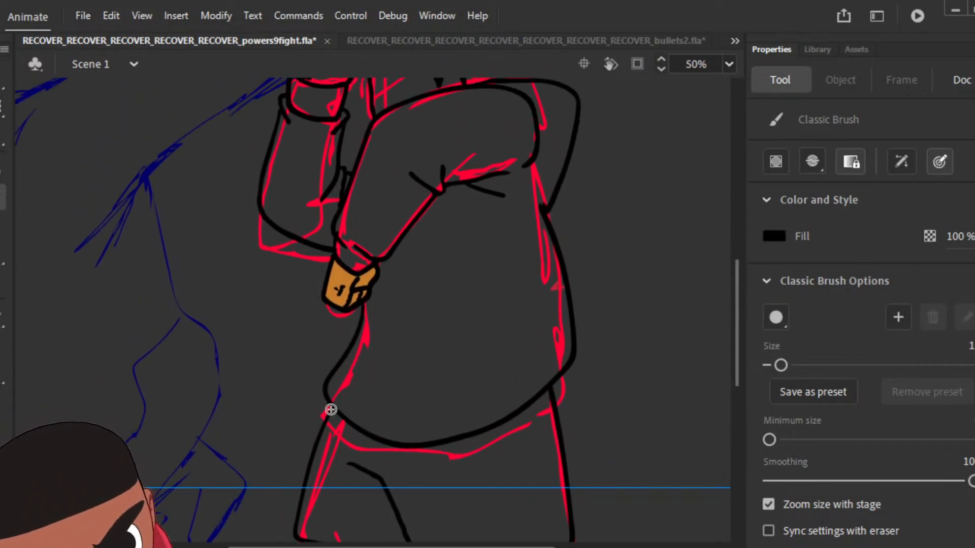
scroll(736, 303, up, 1)
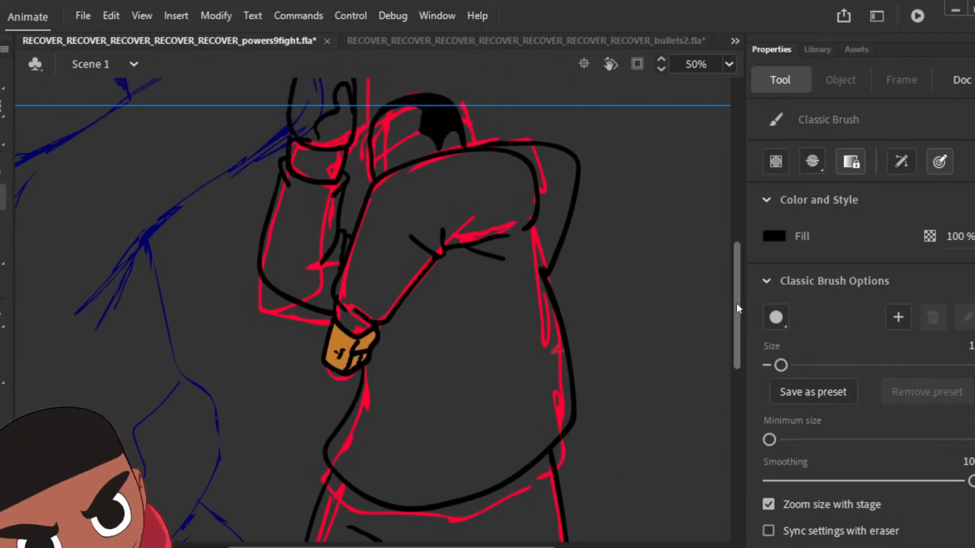
scroll(736, 303, up, 1)
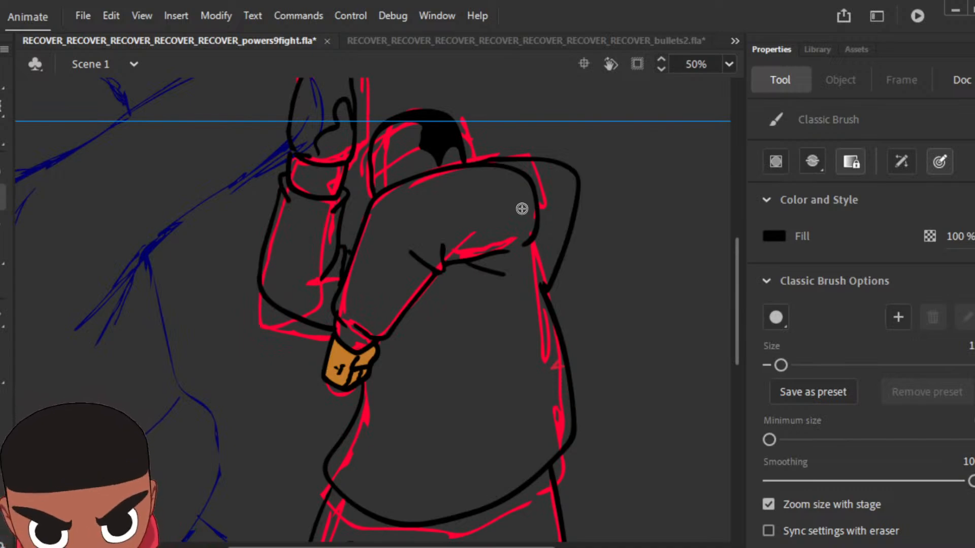
Step: Sample the brown from the lower fist and fill the visible skin of the head below the hair
key(i)
click(349, 356)
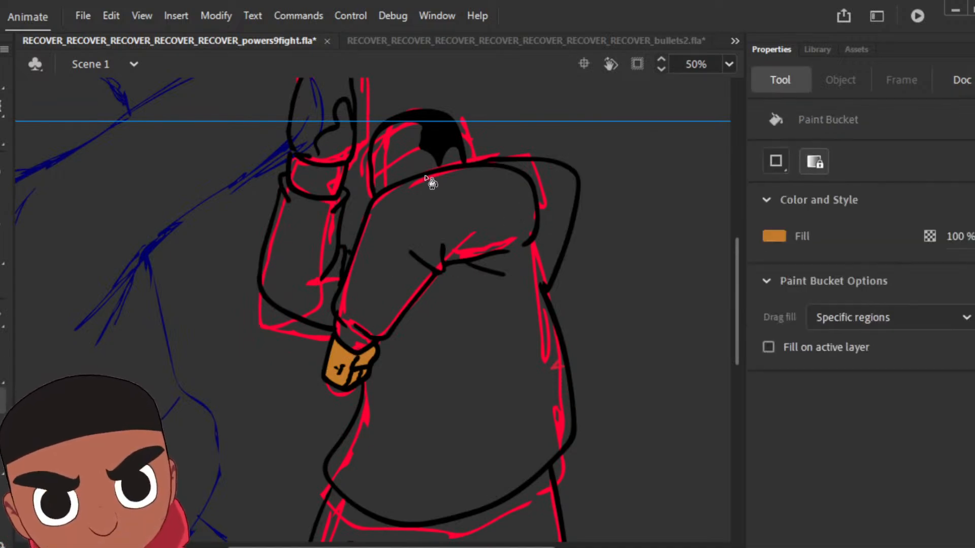
click(408, 160)
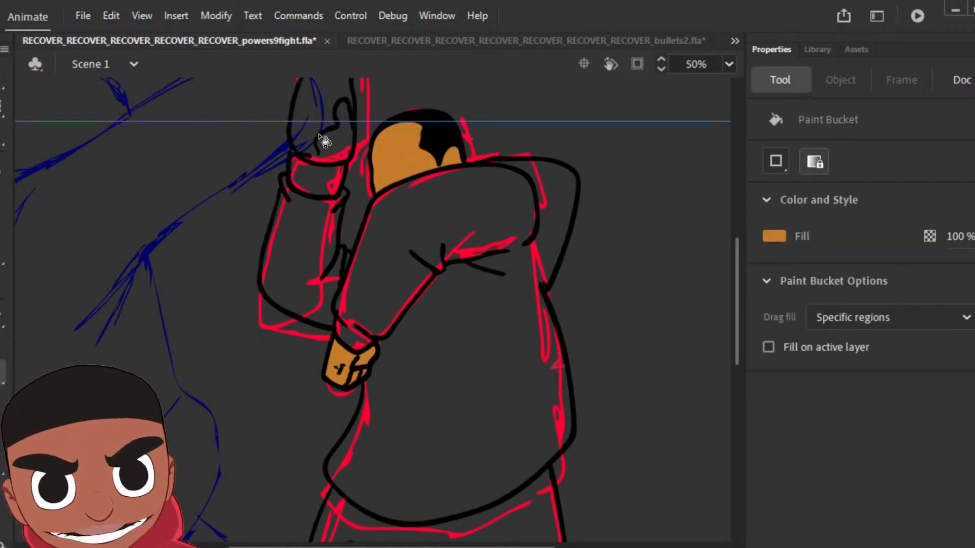
Step: Brush brown along the lower edge of the raised hand to seal its outline, and fill the hand with brown
drag(519, 179, 576, 348)
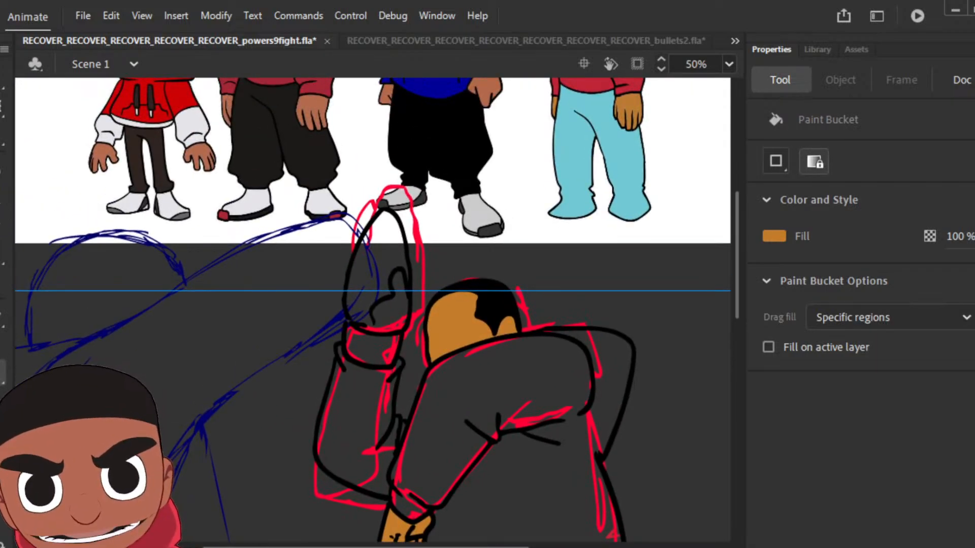
key(b)
drag(349, 318, 351, 302)
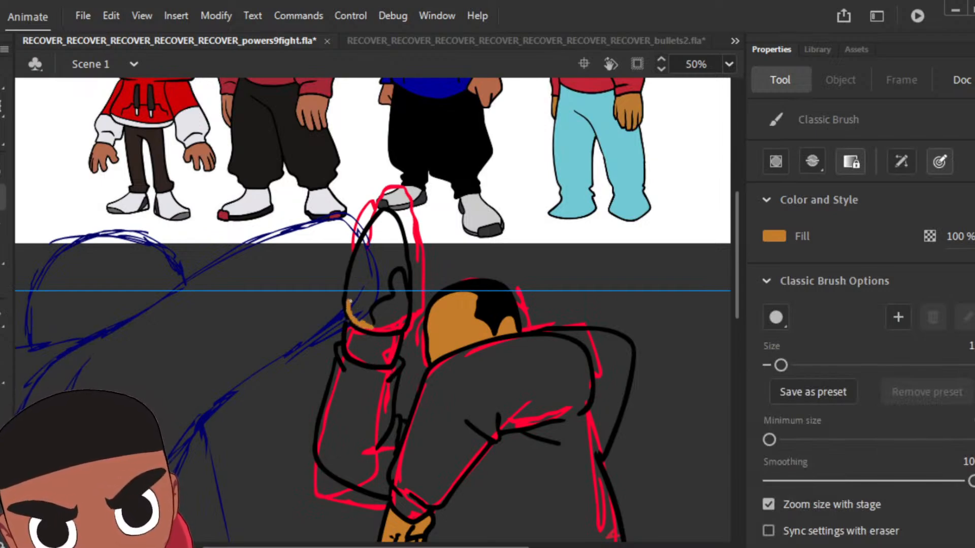
drag(349, 301, 350, 283)
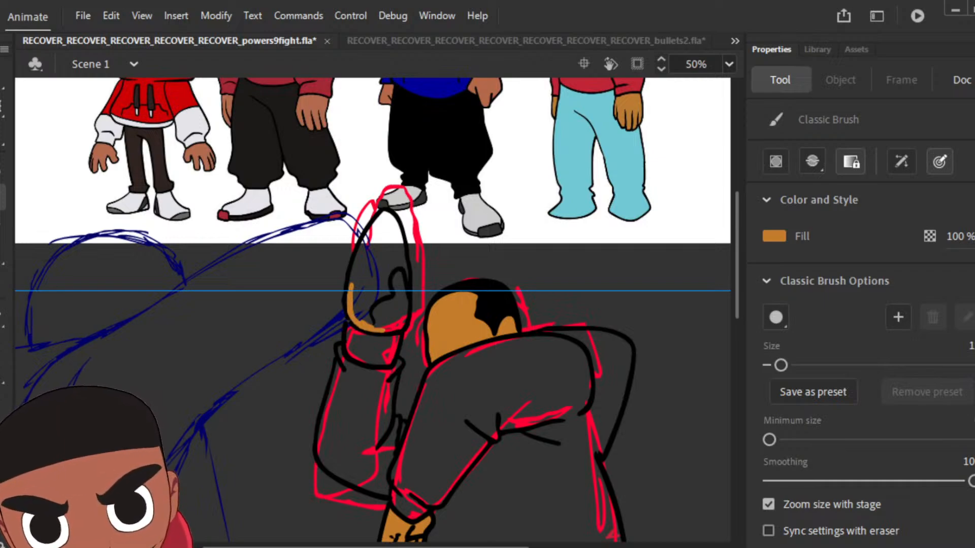
key(k)
click(399, 320)
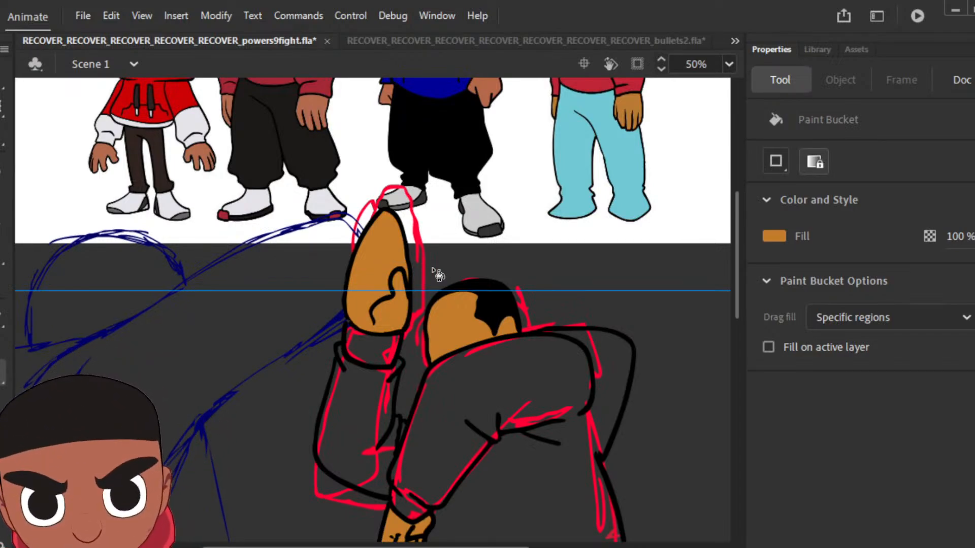
Step: Sample the red from the "weapons" reference character's hoodie and fill the hoodie torso, bent arm, hood and raised forearm
key(ctrl+minus)
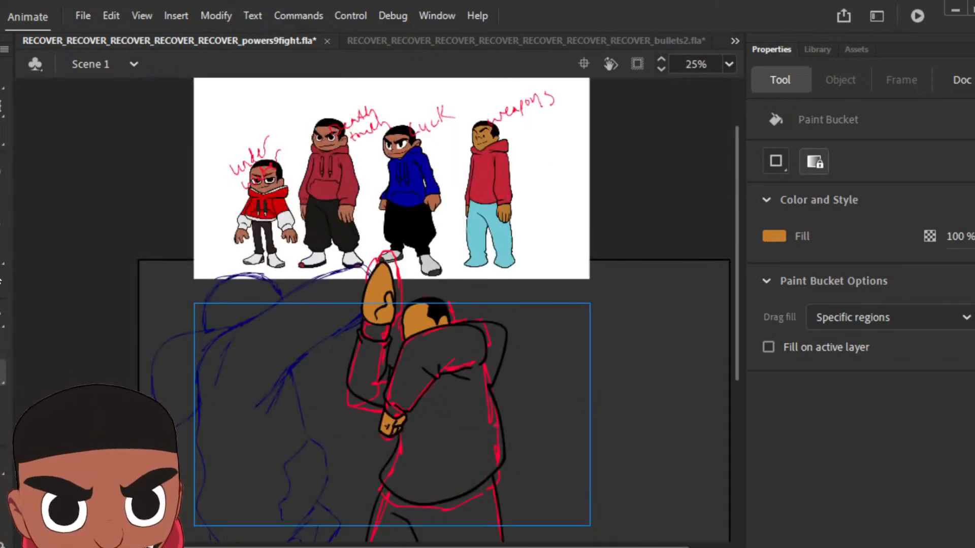
key(i)
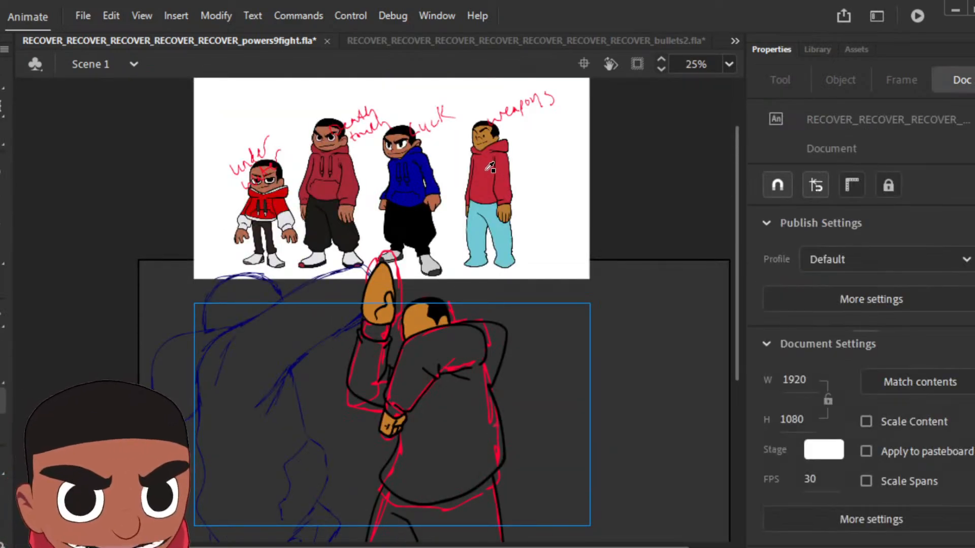
click(488, 172)
click(468, 347)
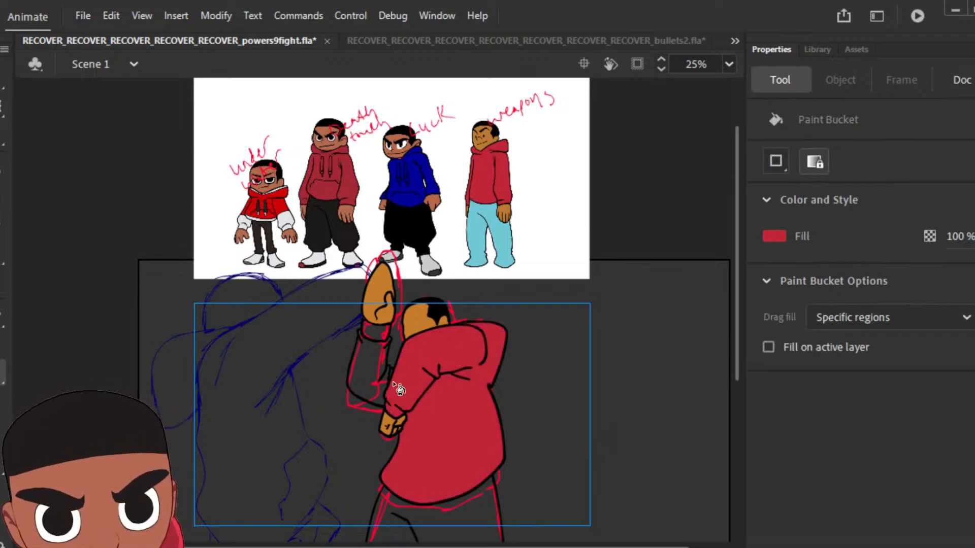
click(376, 382)
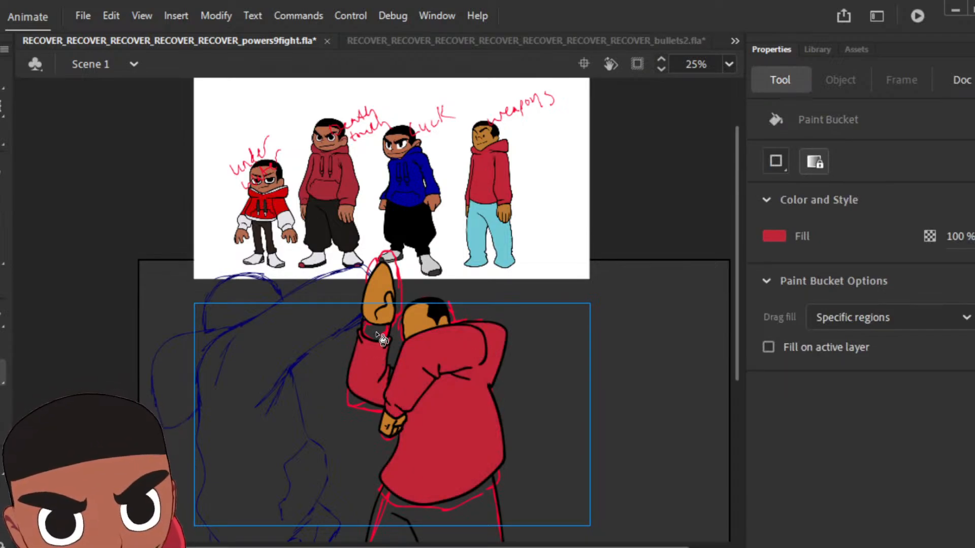
Step: Seal the gap at the raised hand's wrist with red brush strokes and fill the sleeve cuff red
key(z)
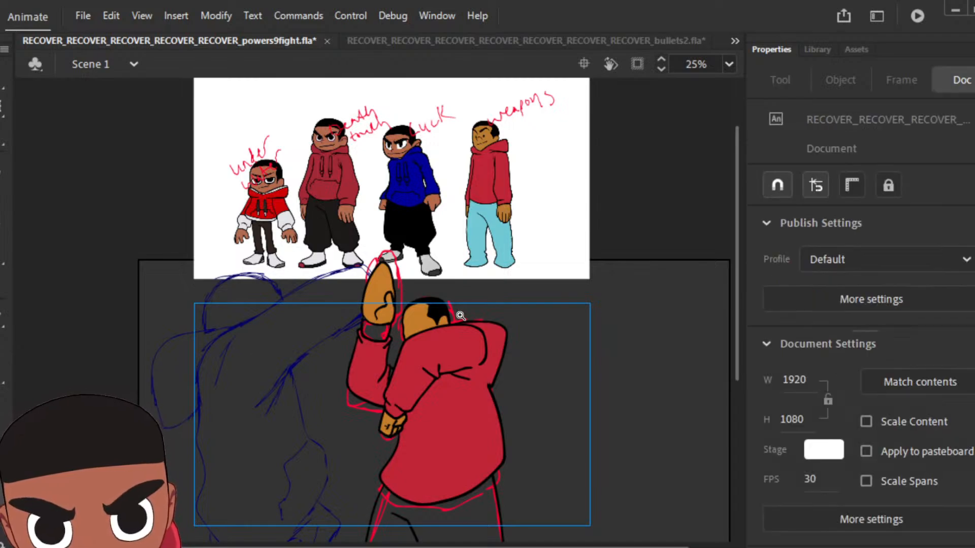
click(381, 326)
click(390, 282)
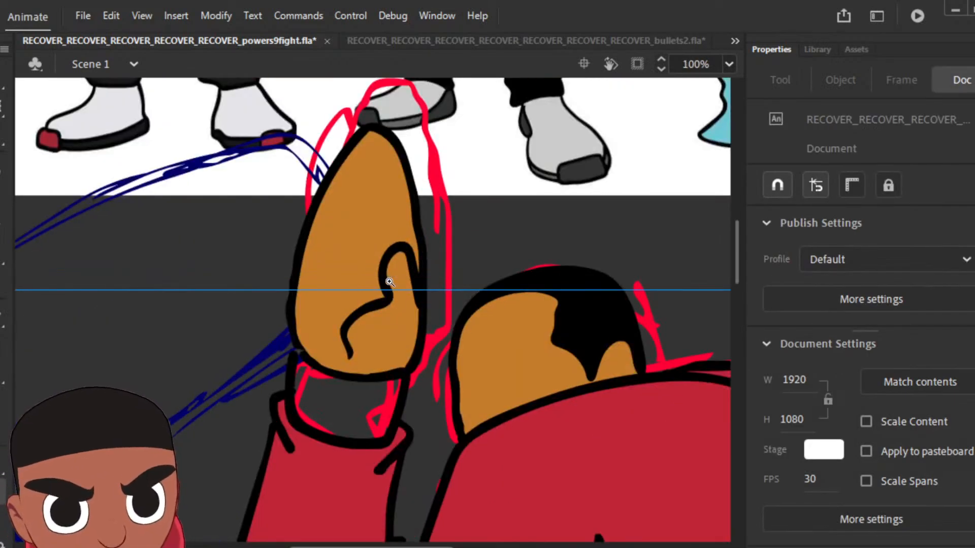
key(b)
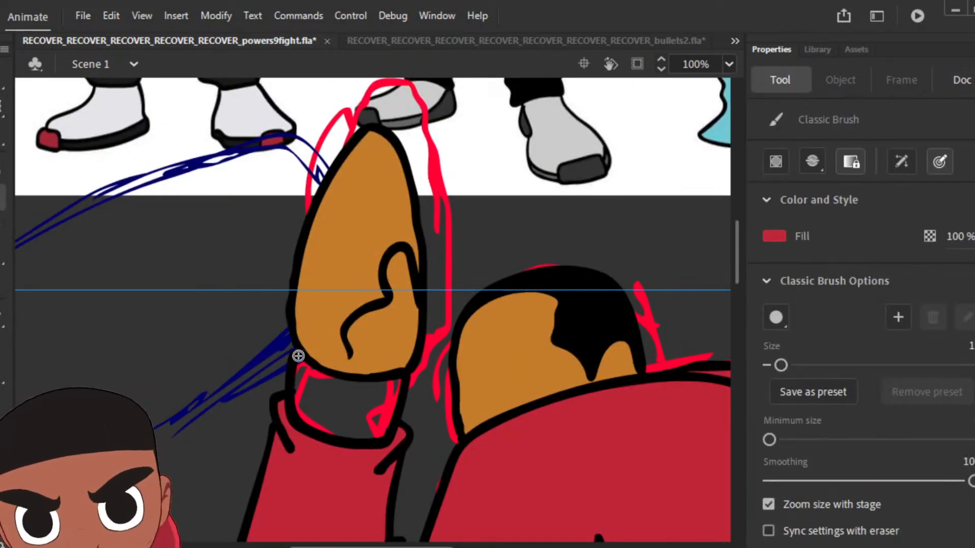
drag(297, 351, 298, 391)
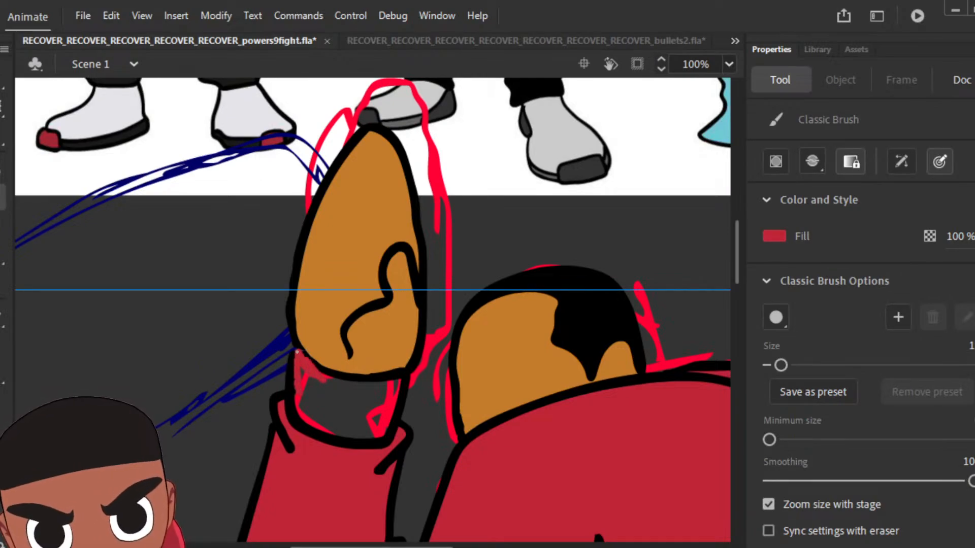
click(3, 371)
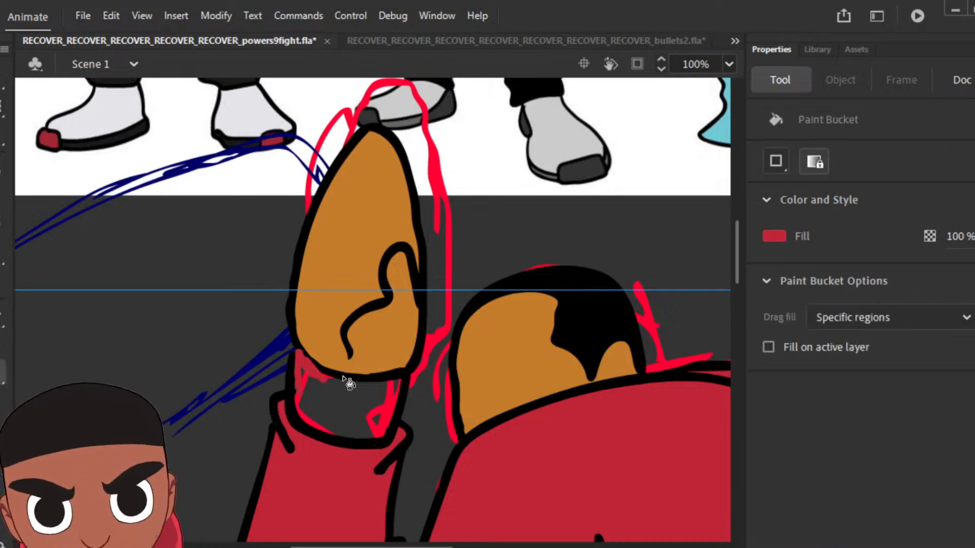
click(349, 406)
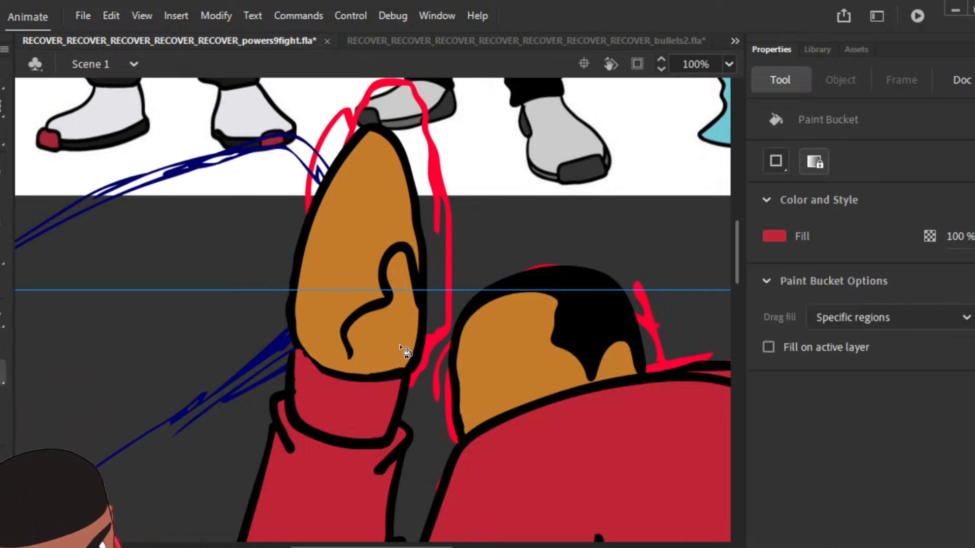
Step: Sample the light blue from the "weapons" reference character's trousers and fill the pose's trousers with it
key(ctrl+minus)
key(ctrl+minus)
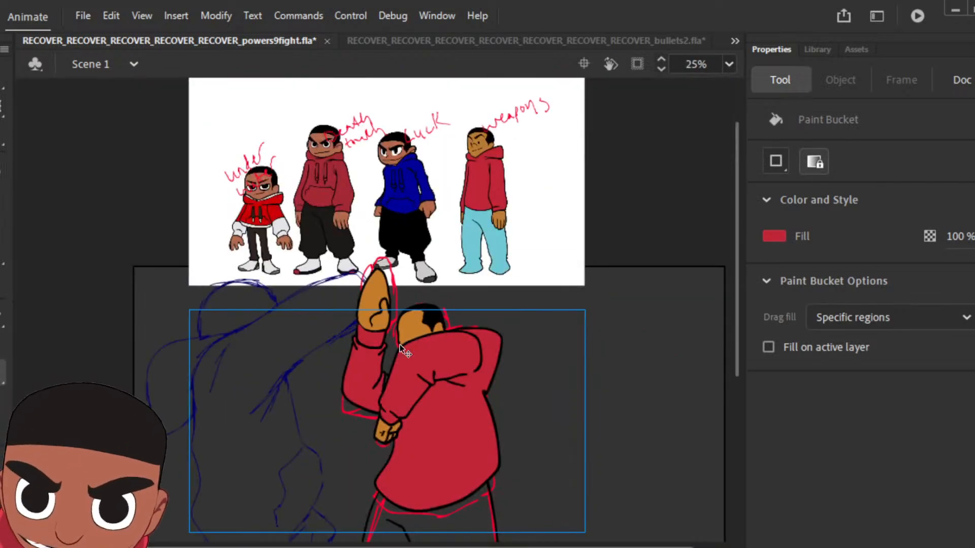
key(ctrl+minus)
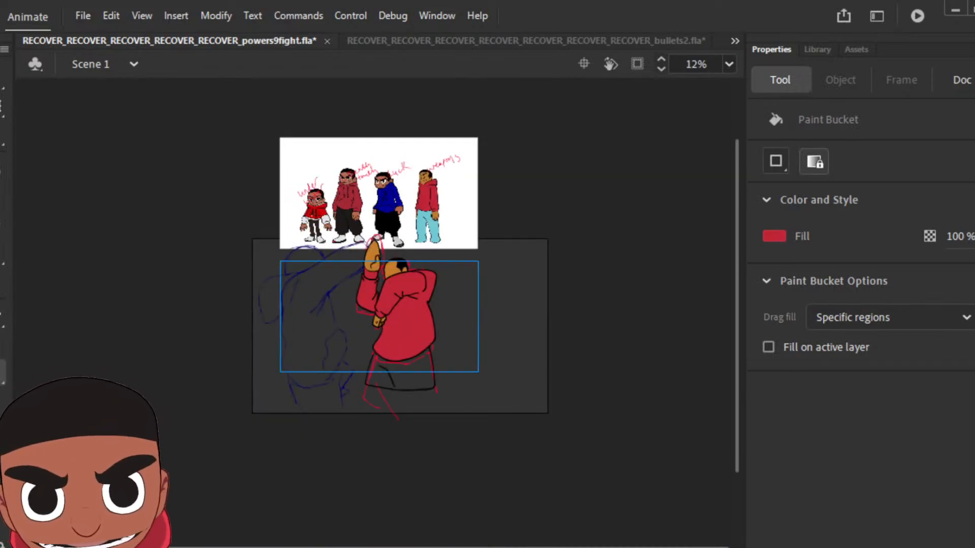
key(i)
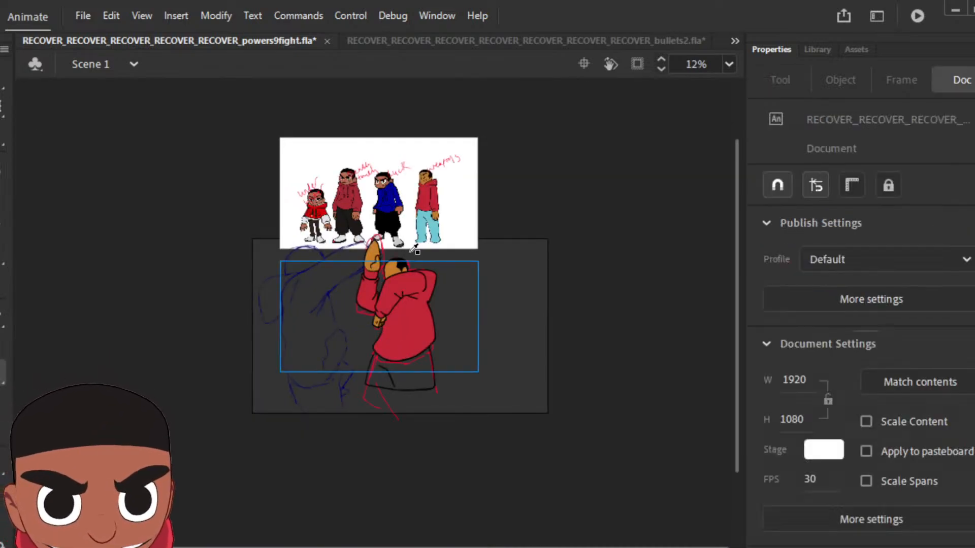
click(429, 226)
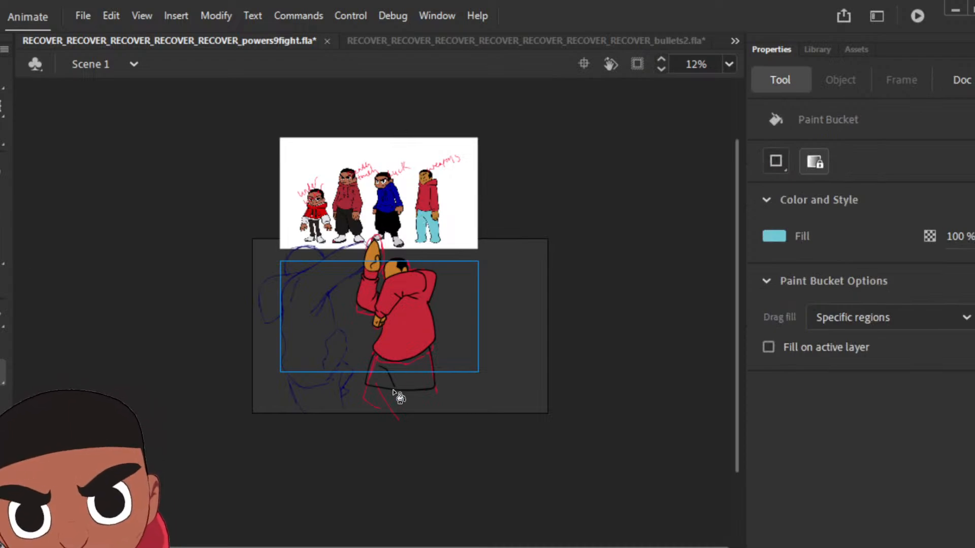
click(414, 377)
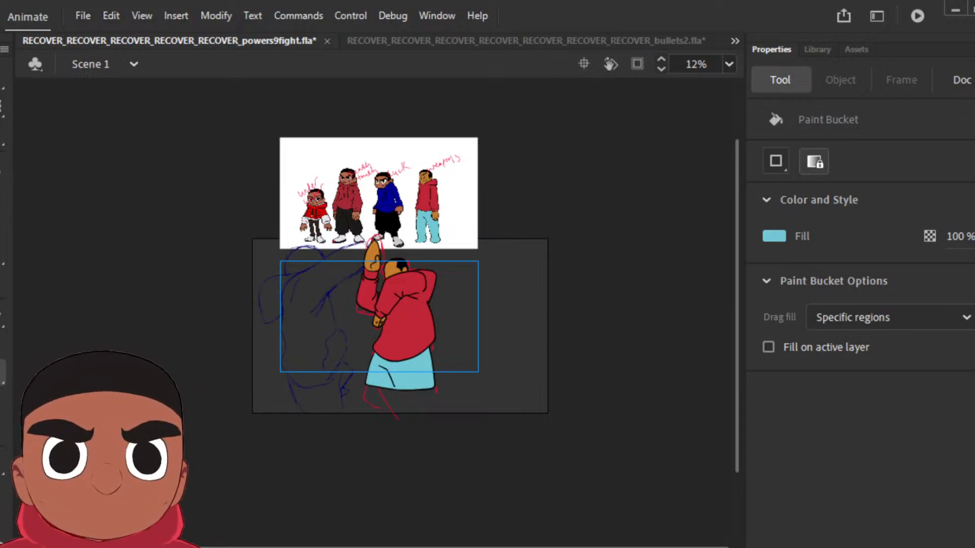
Step: Play back the timeline and step between frames to check the coloured pose against the rough sketches
key(Return)
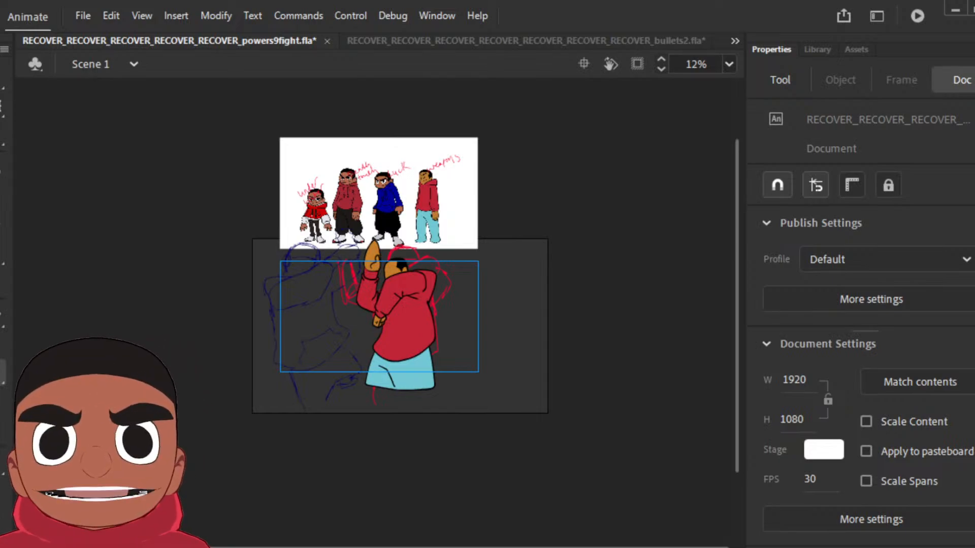
key(period)
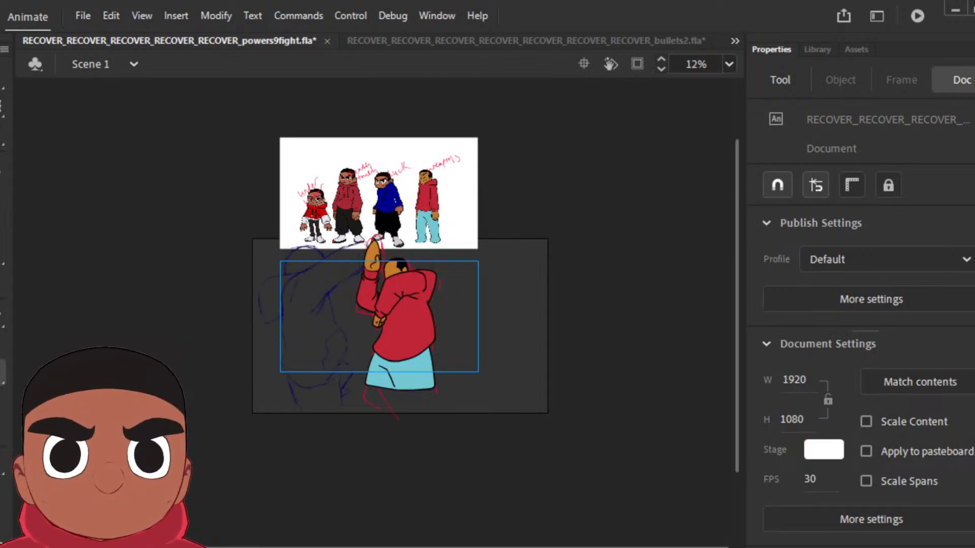
Step: Insert a keyframe at the next rough pose and delete the coloured drawing carried over into it
key(F6)
key(period)
key(F6)
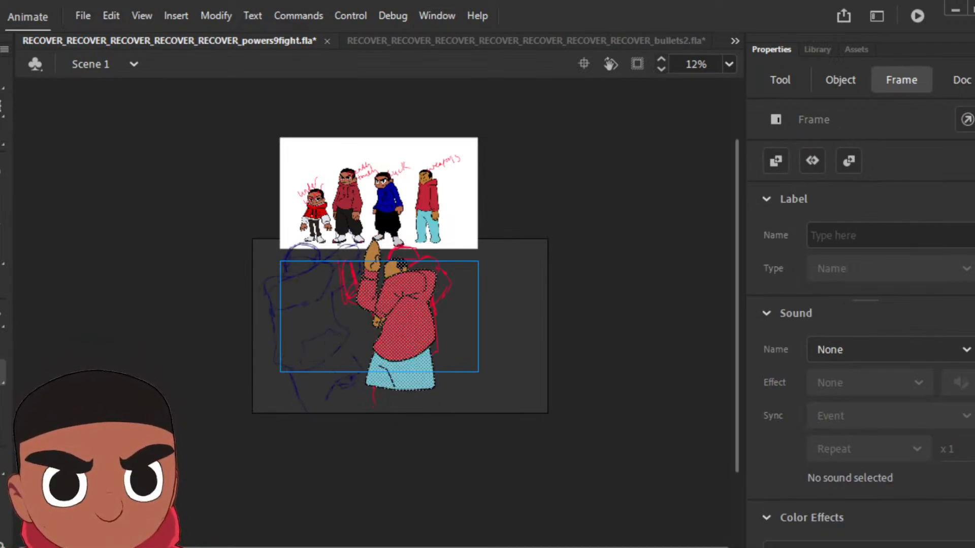
key(Delete)
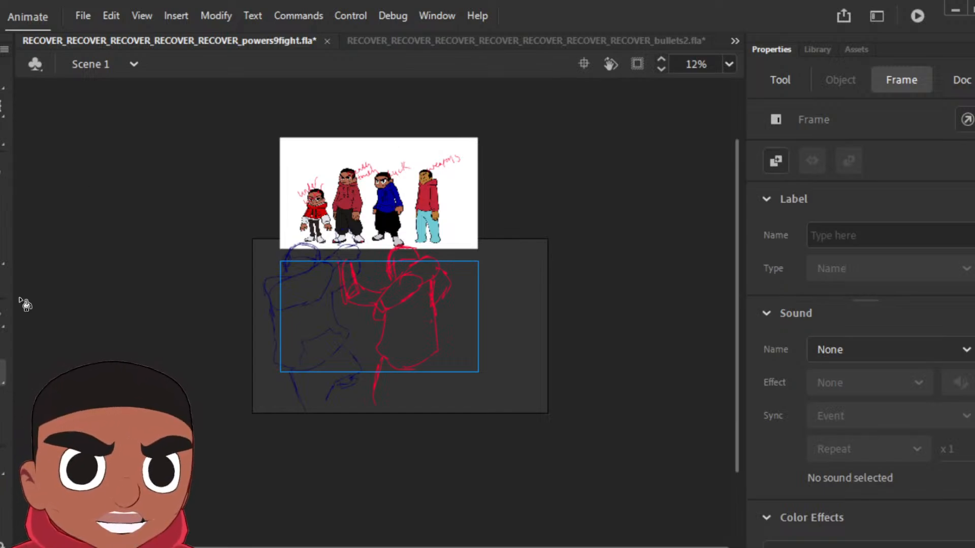
Step: Ink the head, bent arm, hoodie torso and trousers over the red rough with a black Classic Brush, and fill the hair black
click(479, 289)
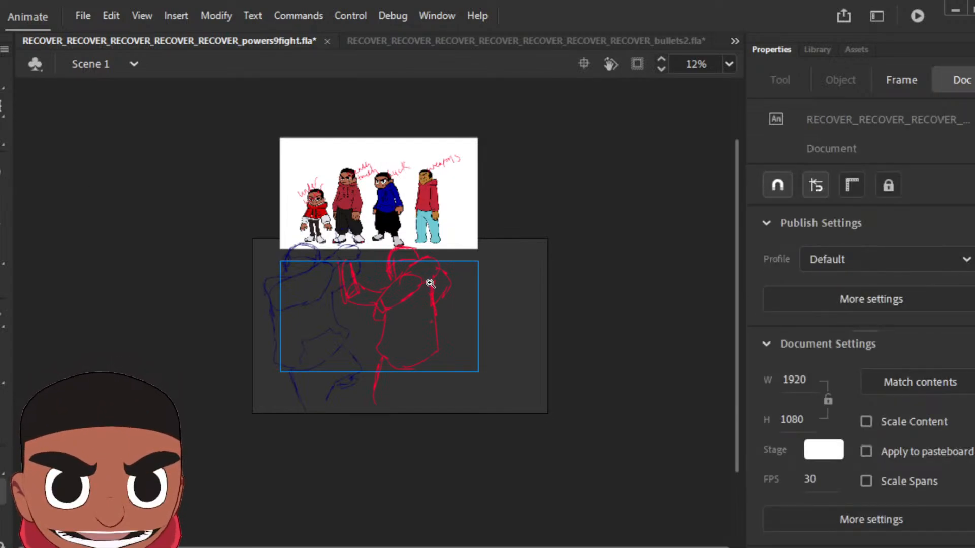
scroll(431, 279, up, 1)
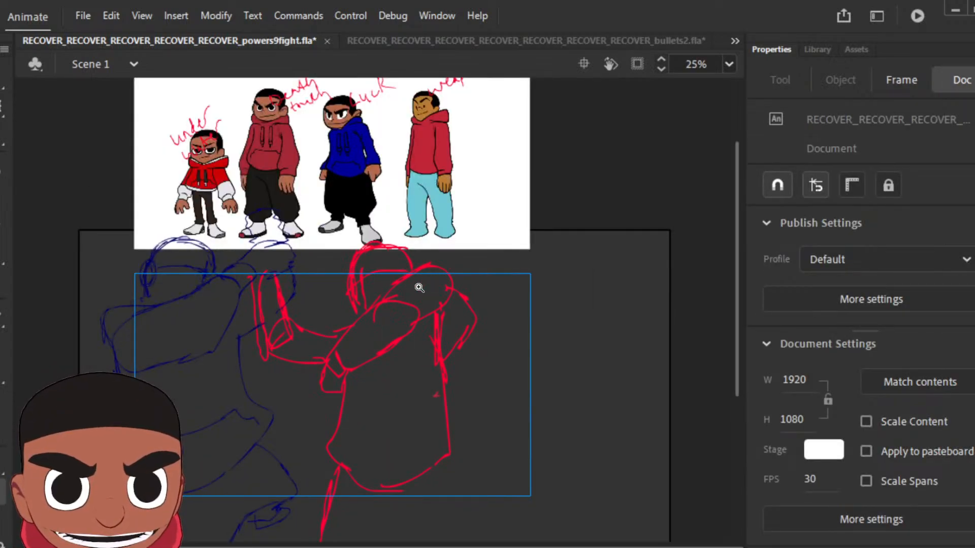
click(1, 203)
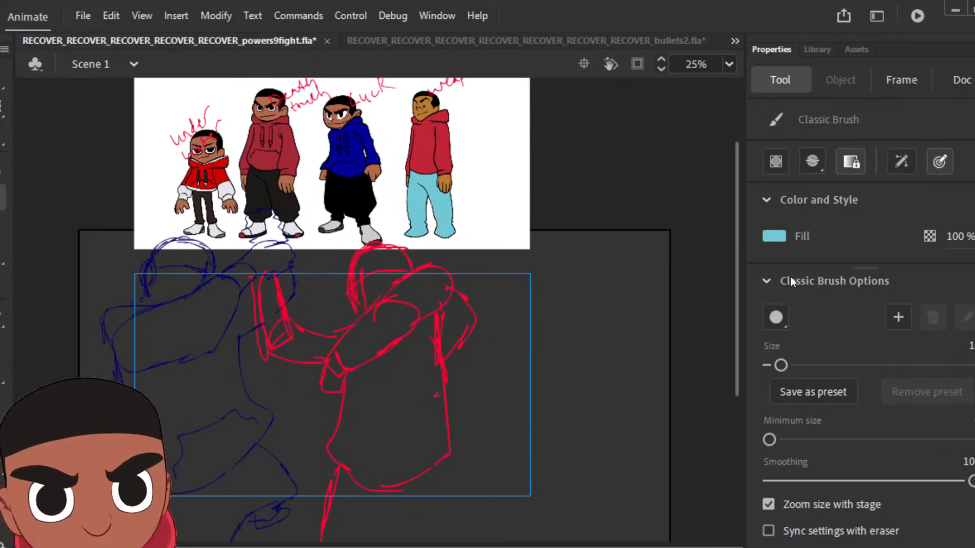
click(772, 238)
click(383, 76)
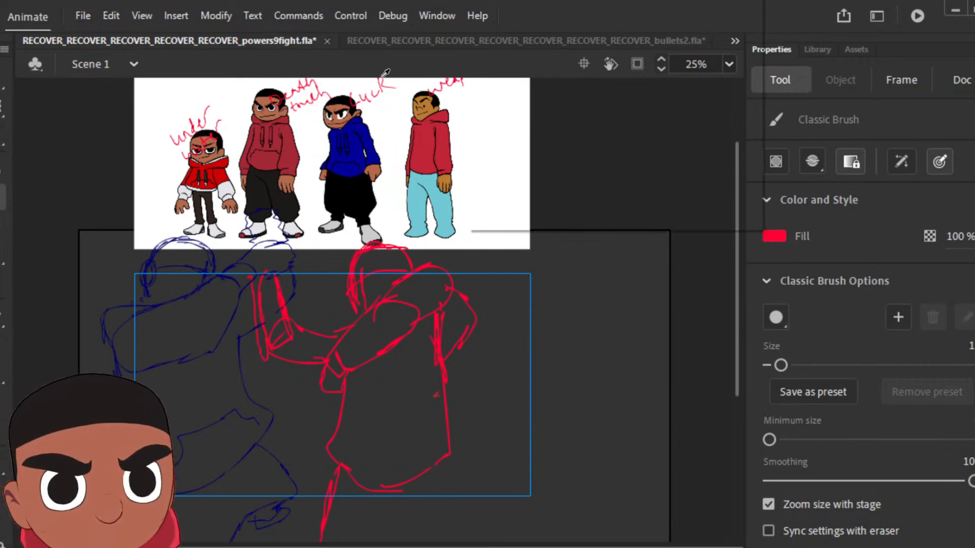
click(364, 192)
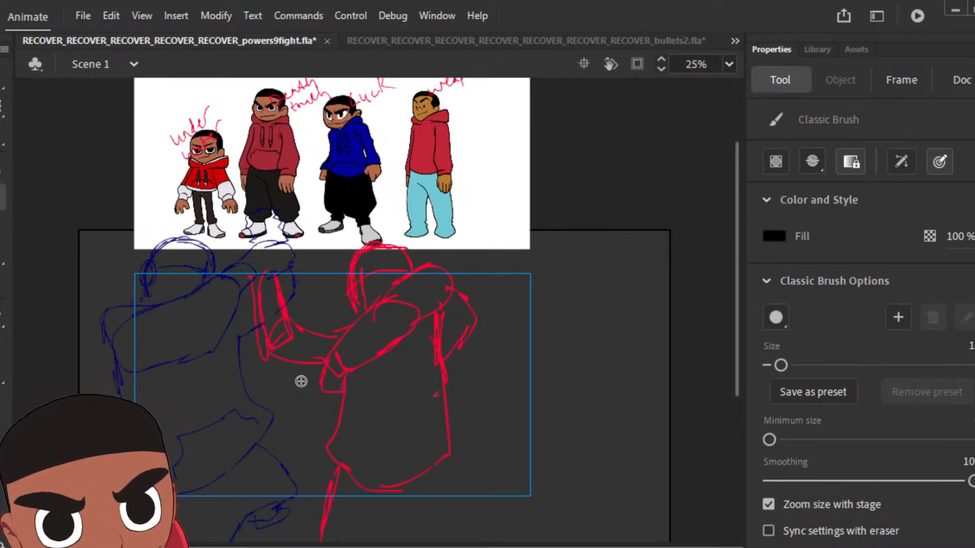
mouse_move(345, 379)
mouse_down()
mouse_move(323, 364)
mouse_move(334, 348)
mouse_move(340, 366)
mouse_move(333, 343)
mouse_move(387, 288)
mouse_up()
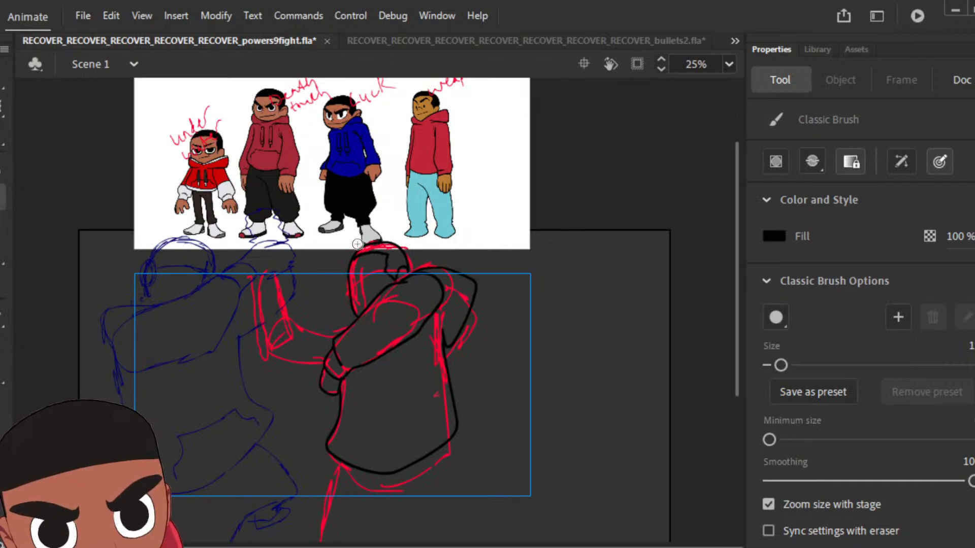
mouse_move(335, 458)
mouse_down()
mouse_move(318, 522)
mouse_move(422, 521)
mouse_up()
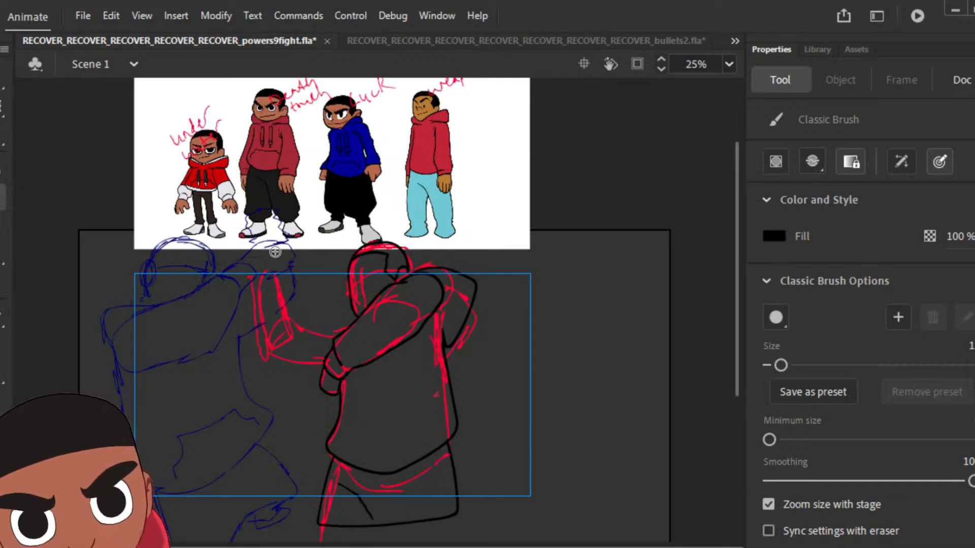
key(k)
click(400, 271)
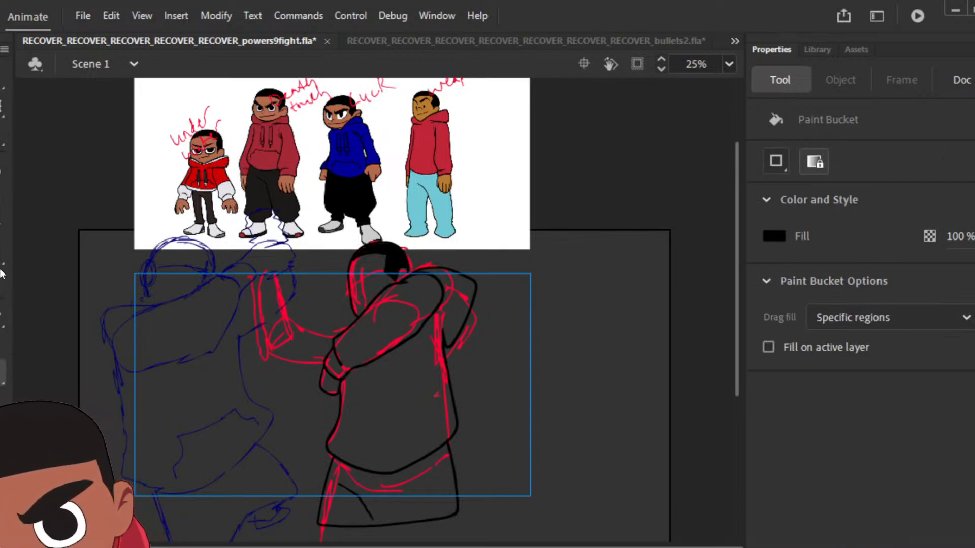
Step: Play back the timeline to check the pose's motion, and ink the raised forearm's outline and sleeve creases in black
key(b)
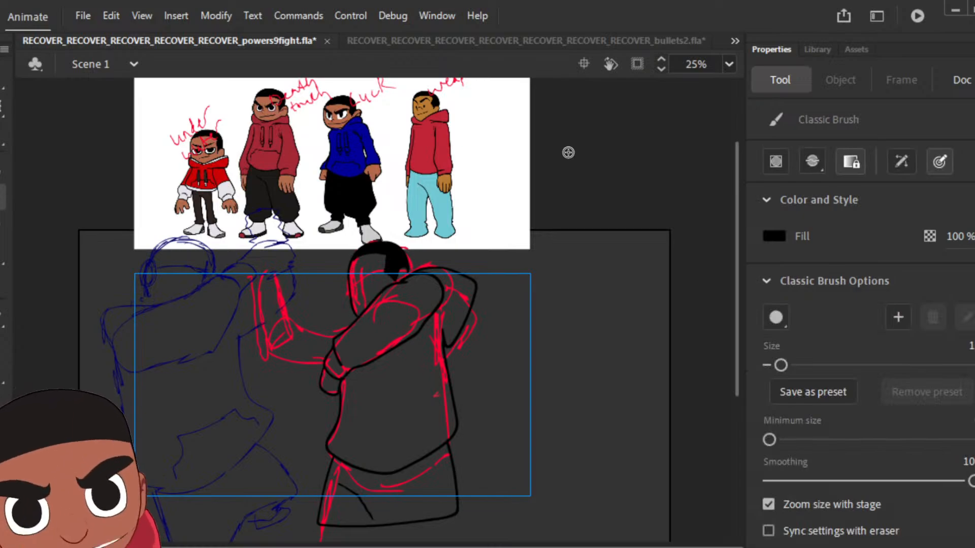
key(Return)
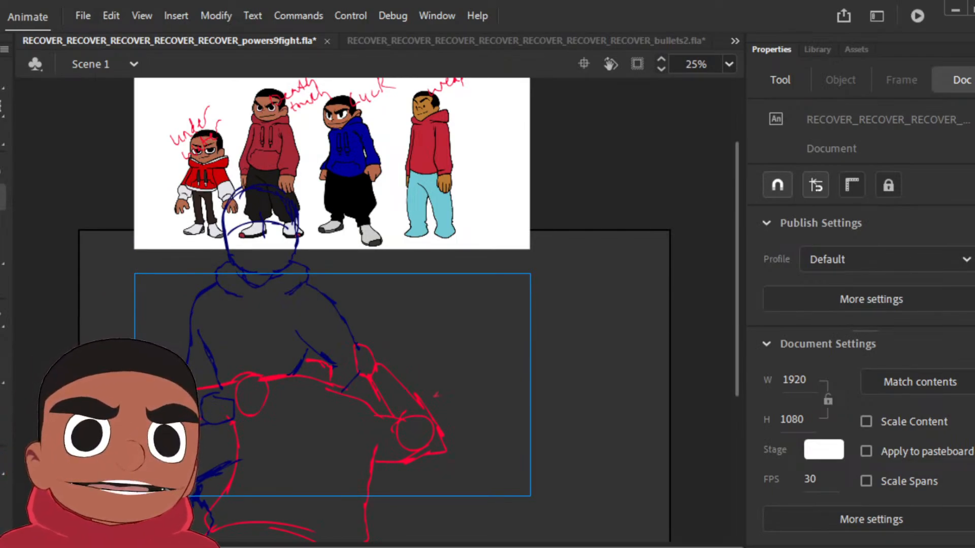
key(Return)
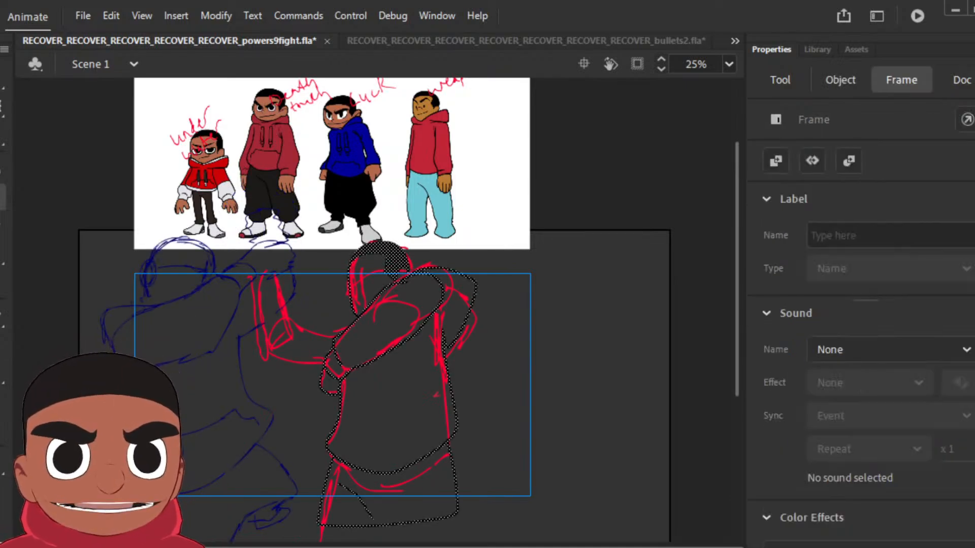
click(354, 324)
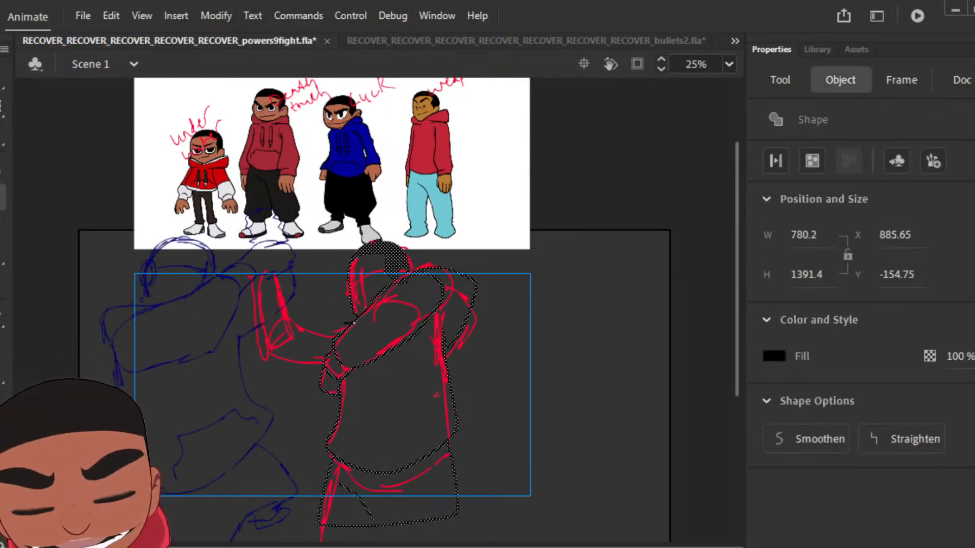
key(b)
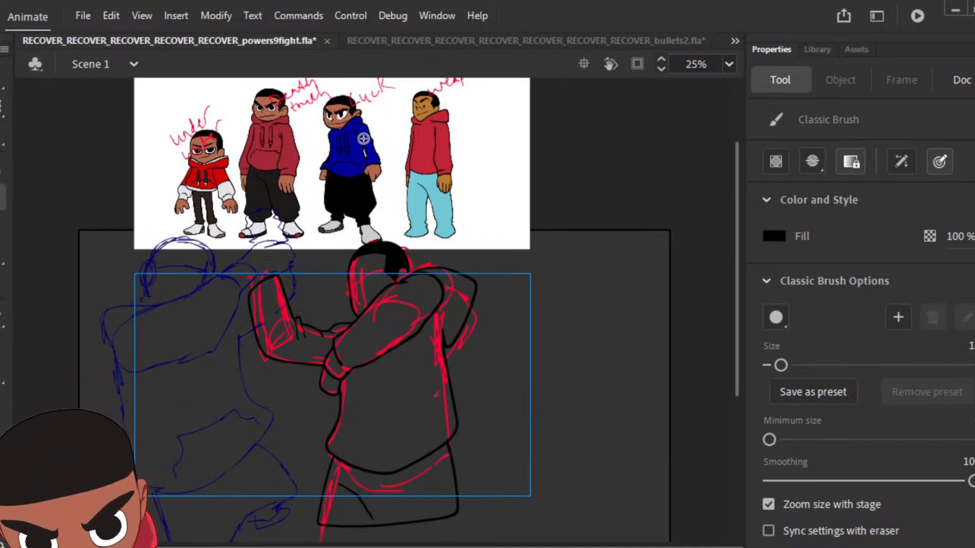
Step: Sample the red from the "weapons" reference character's hoodie and fill the pose's torso, hood, bent arm and raised forearm
key(i)
click(431, 144)
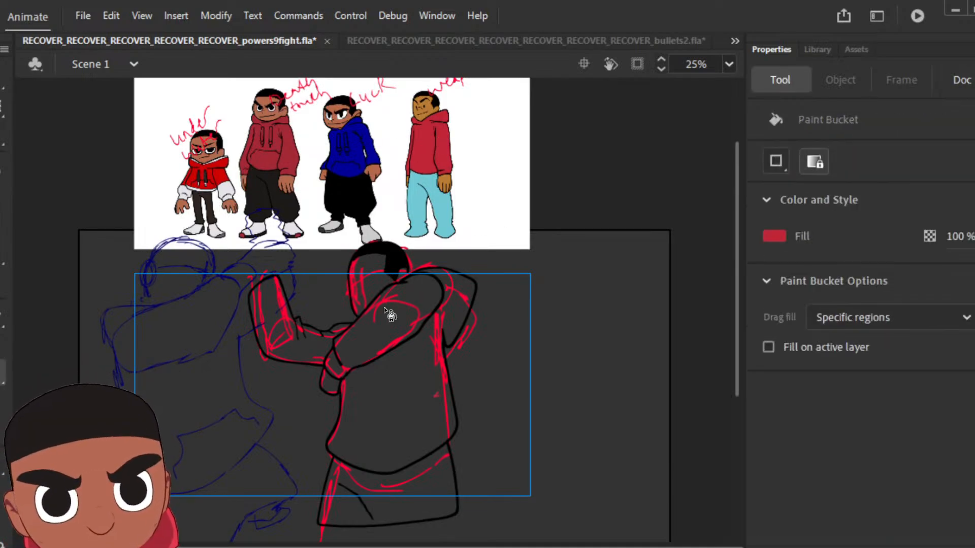
click(404, 315)
click(442, 320)
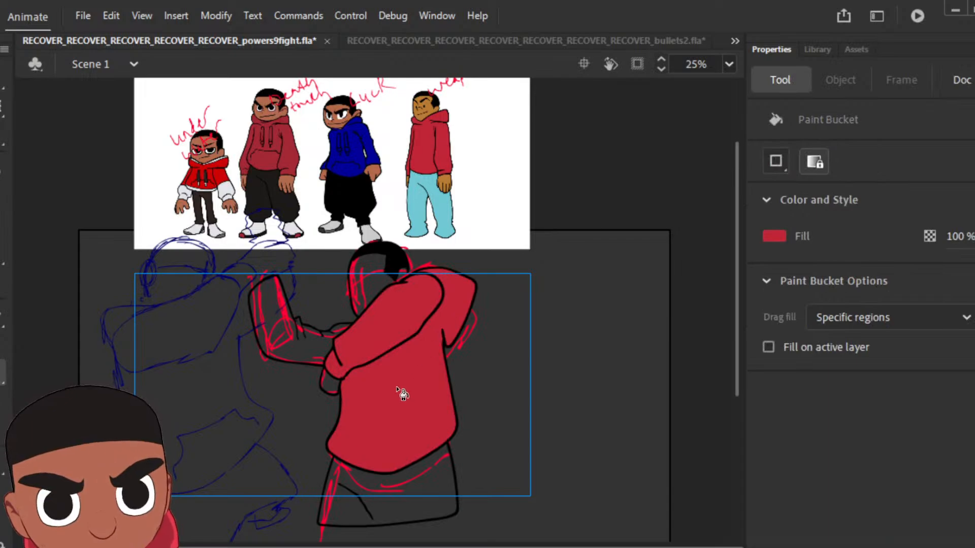
click(332, 337)
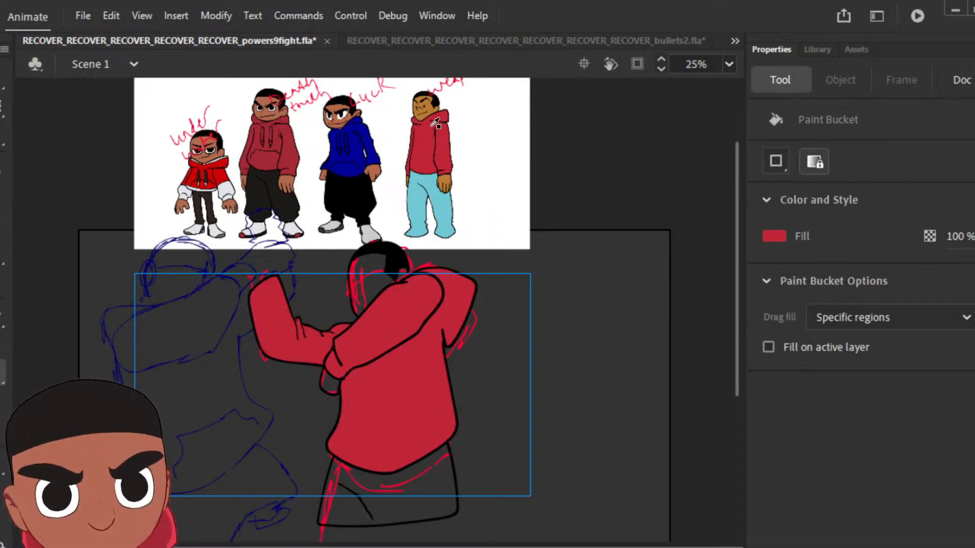
Step: Sample the brown skin colour from the "weapons" reference character's face and fill the hand below the bent arm's sleeve
key(i)
click(430, 104)
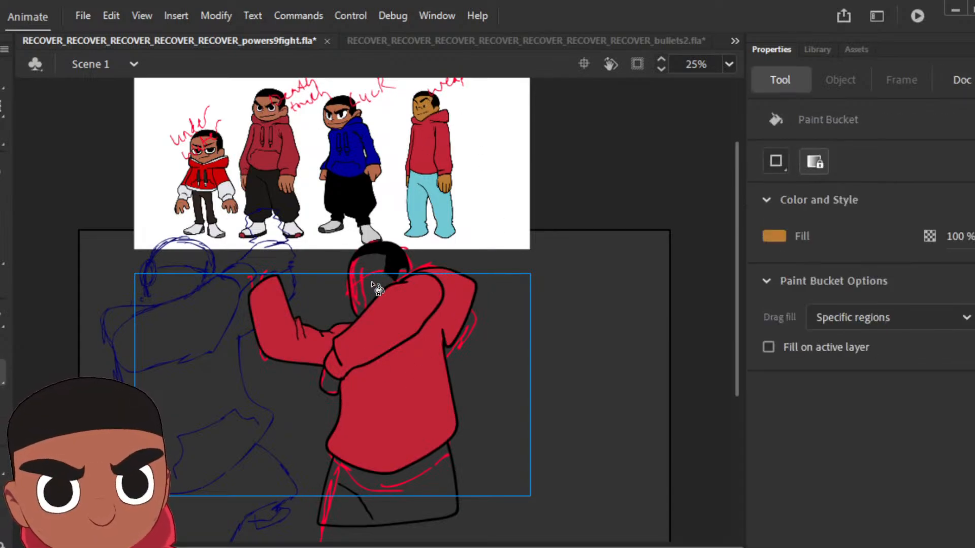
click(330, 382)
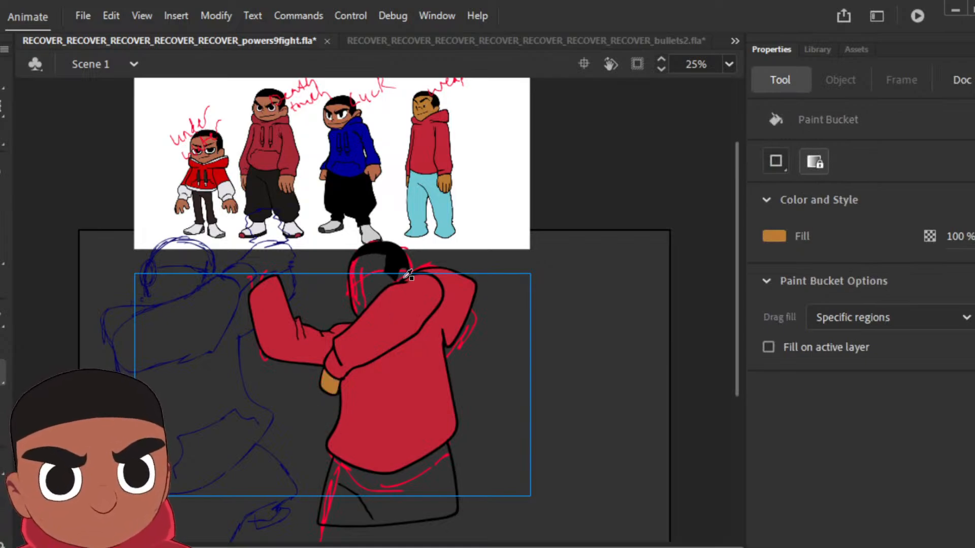
Step: Sample the light blue from the "weapons" reference character's trousers and fill this pose's trousers
key(i)
click(440, 210)
click(435, 490)
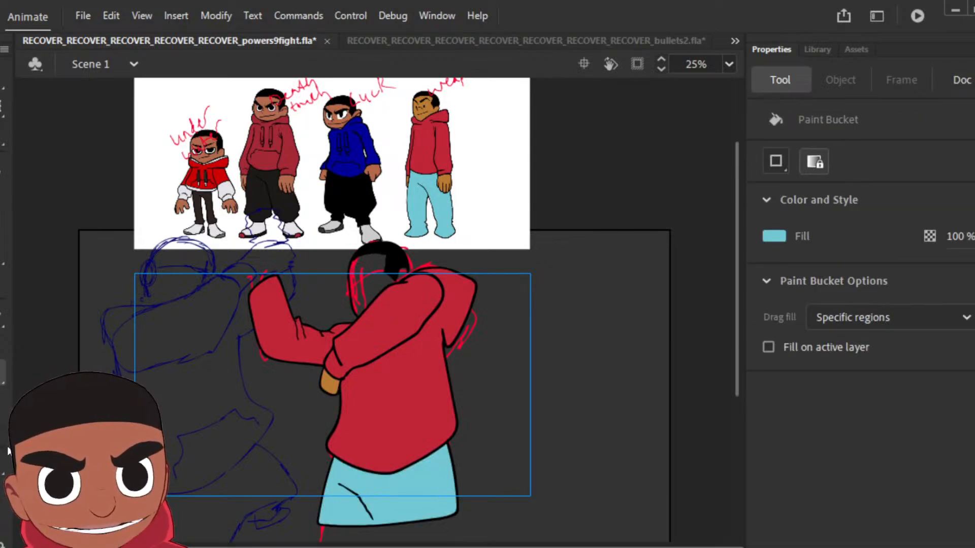
Step: Sample the hair's black and close the outline gap between the ear and the shoulder with the Classic Brush
key(z)
click(392, 286)
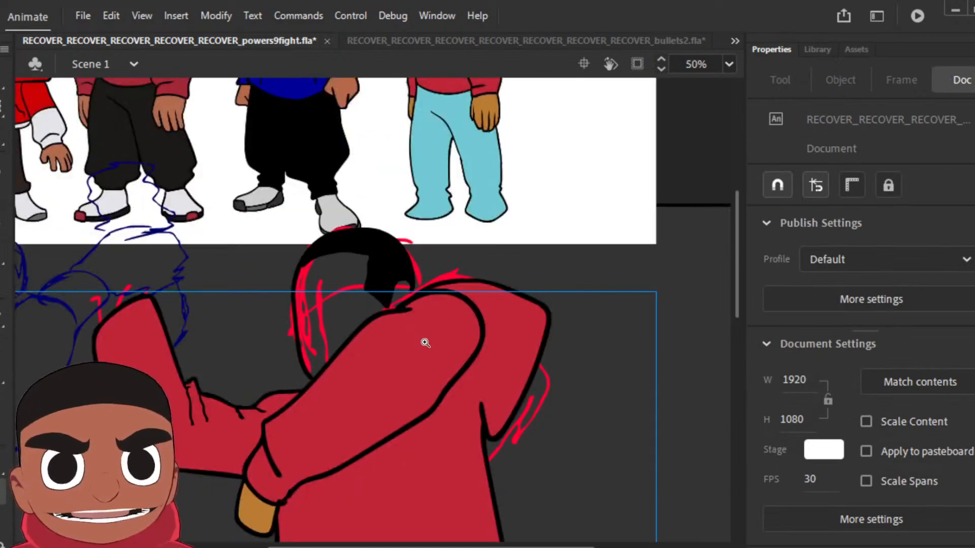
click(395, 313)
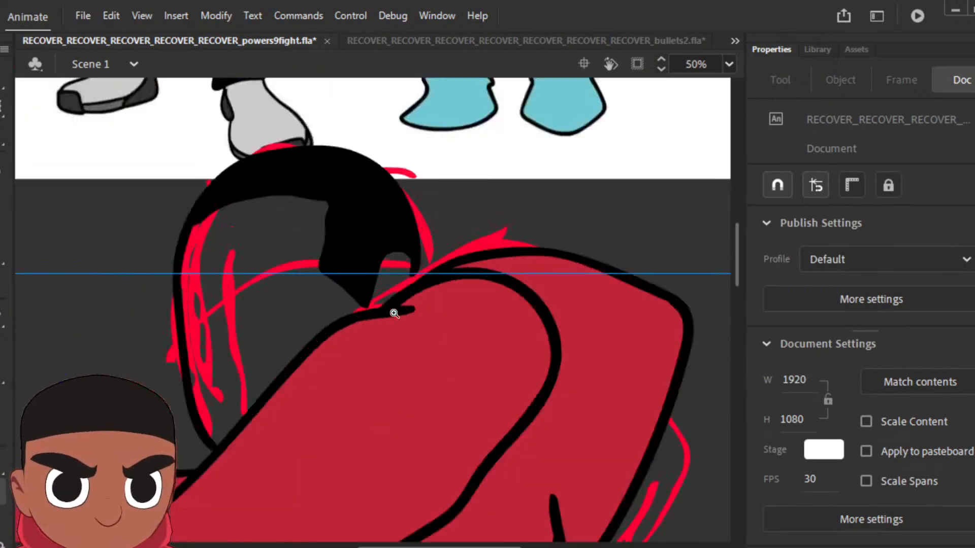
click(398, 210)
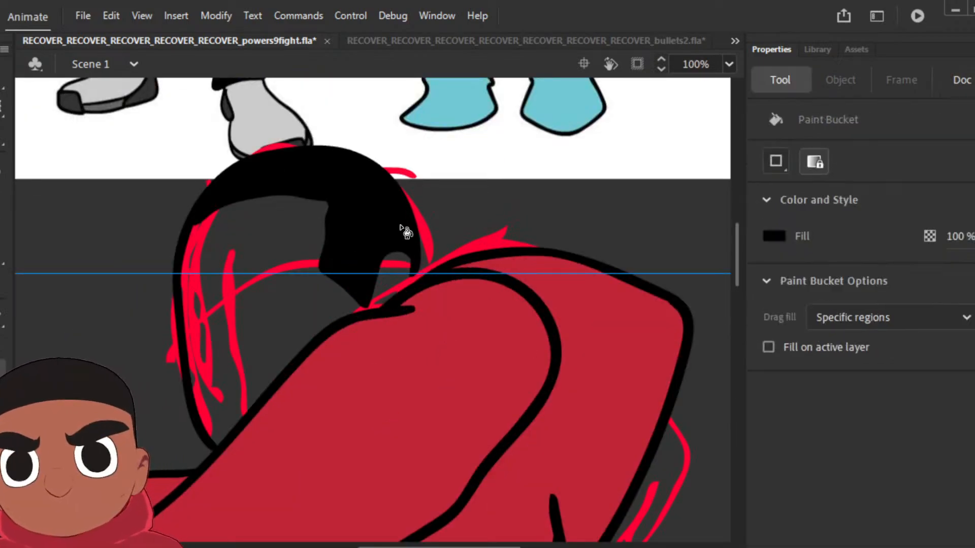
key(b)
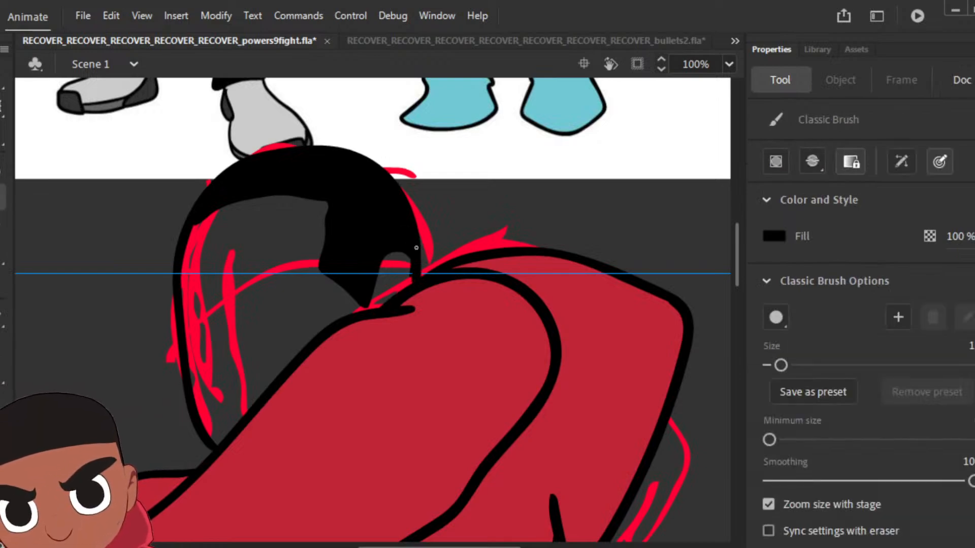
Step: Sample the brown from the pose's hand and fill the face and ear with it
key(i)
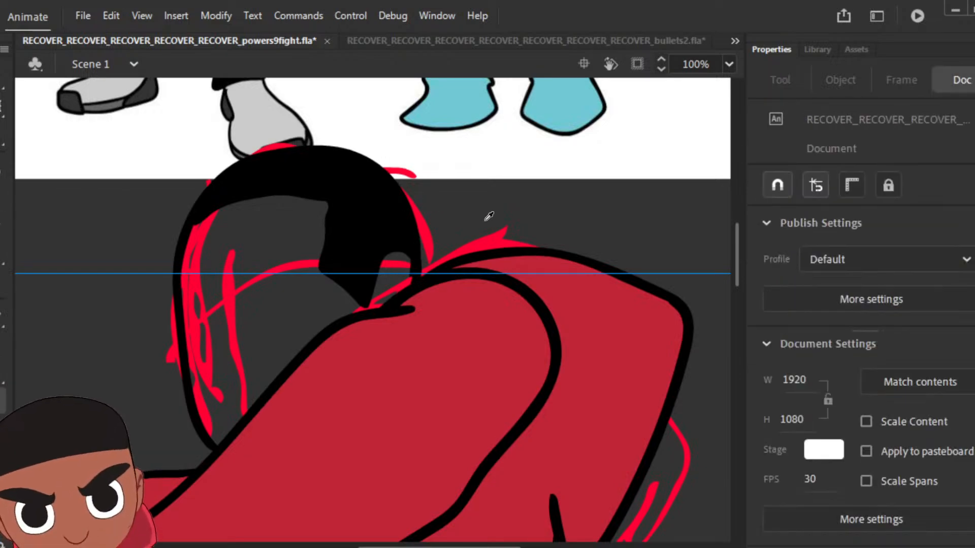
key(ctrl+minus)
key(ctrl+minus)
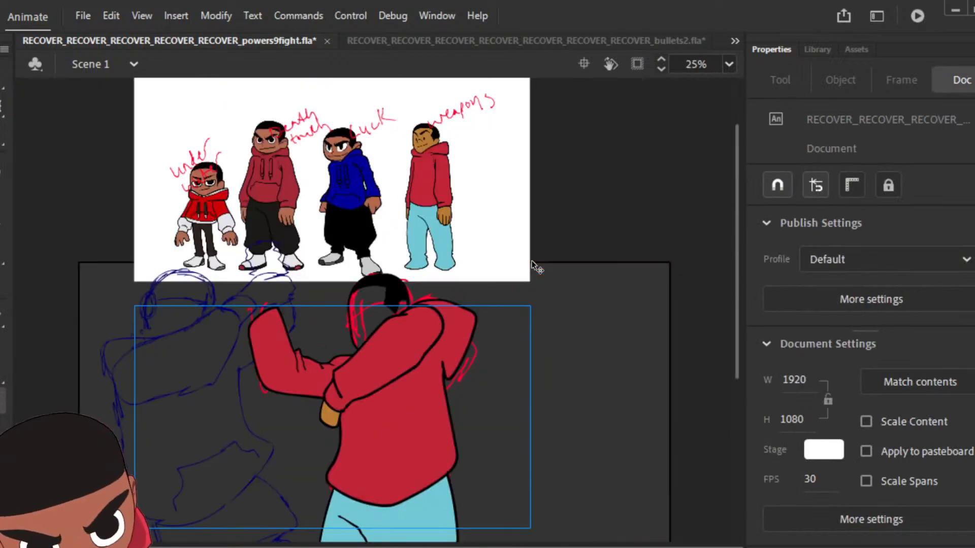
click(332, 421)
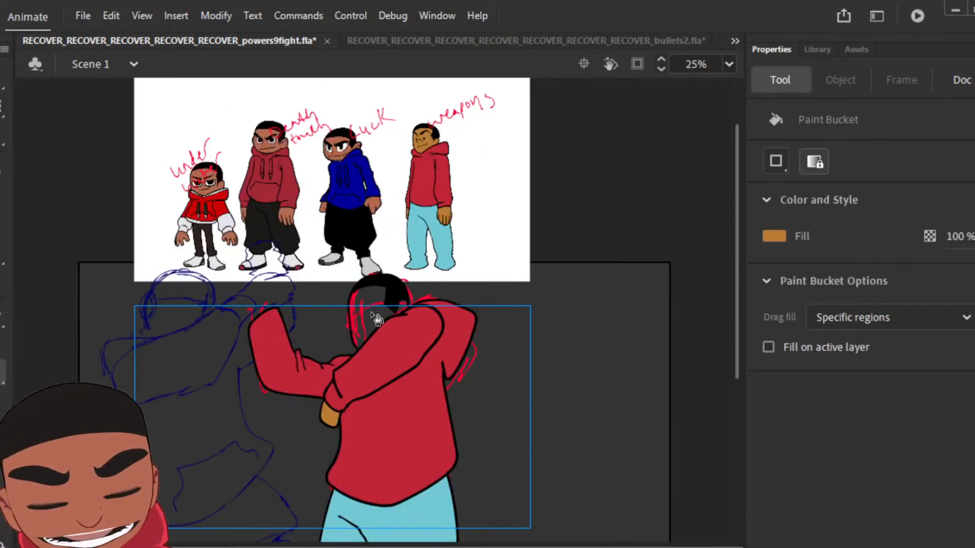
click(378, 322)
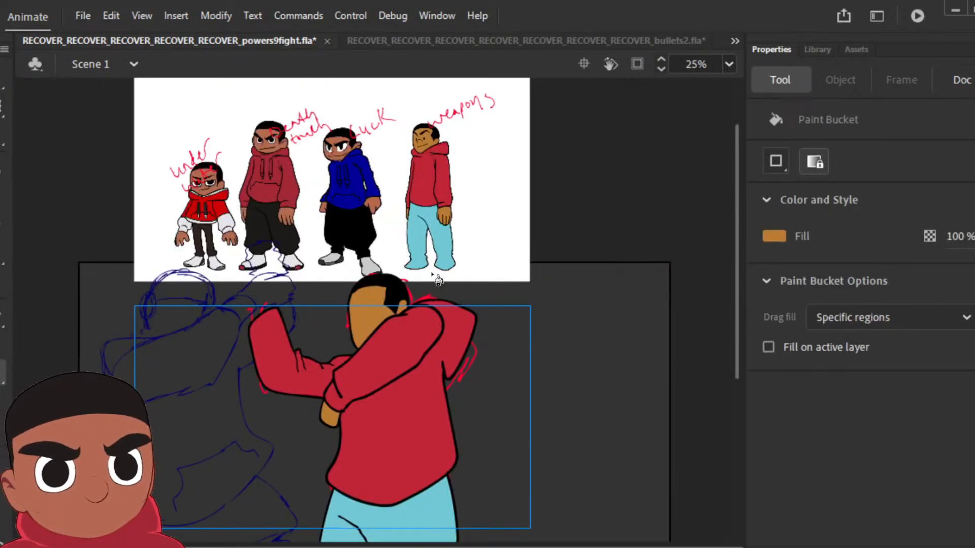
Step: Preview the finished pose clipped to the stage, and clear the copied drawing from a new keyframe at the following rough pose
key(ctrl+minus)
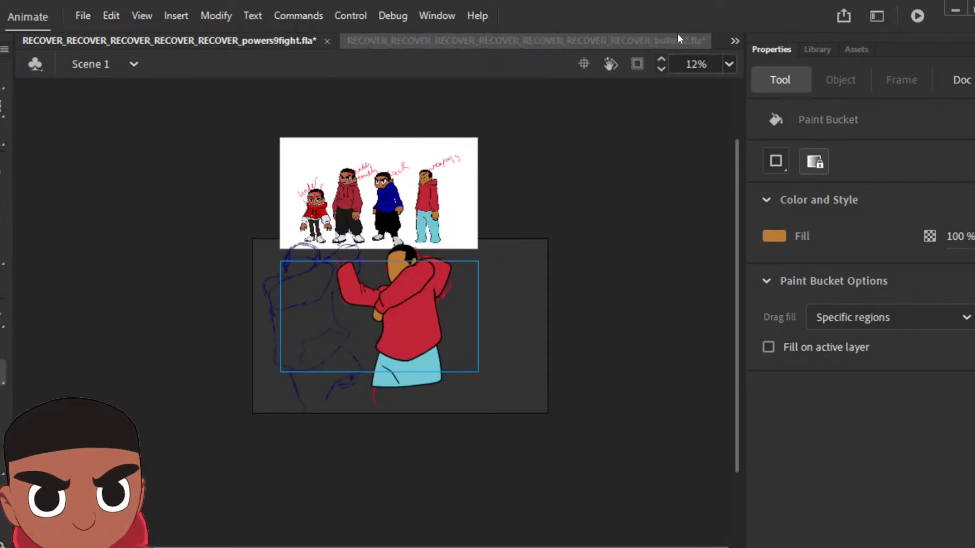
click(637, 65)
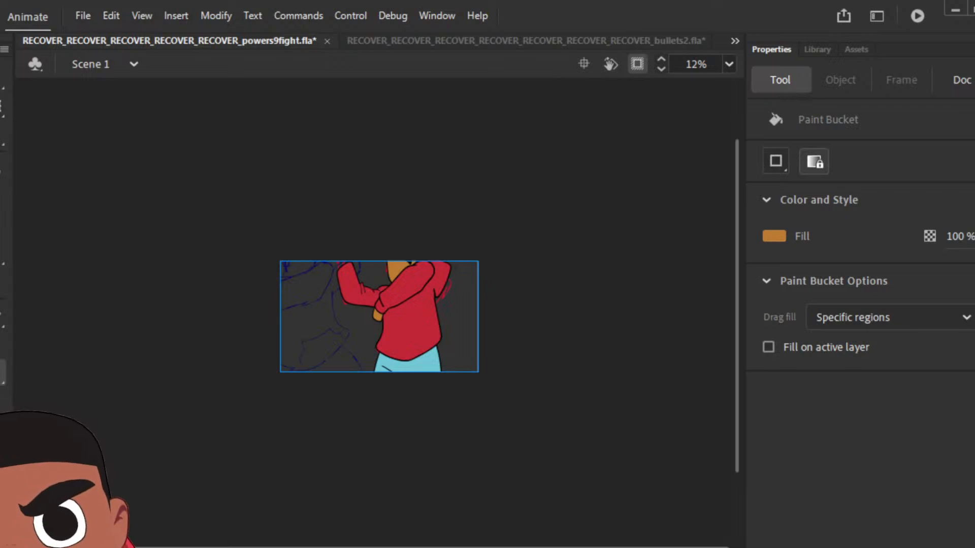
key(F6)
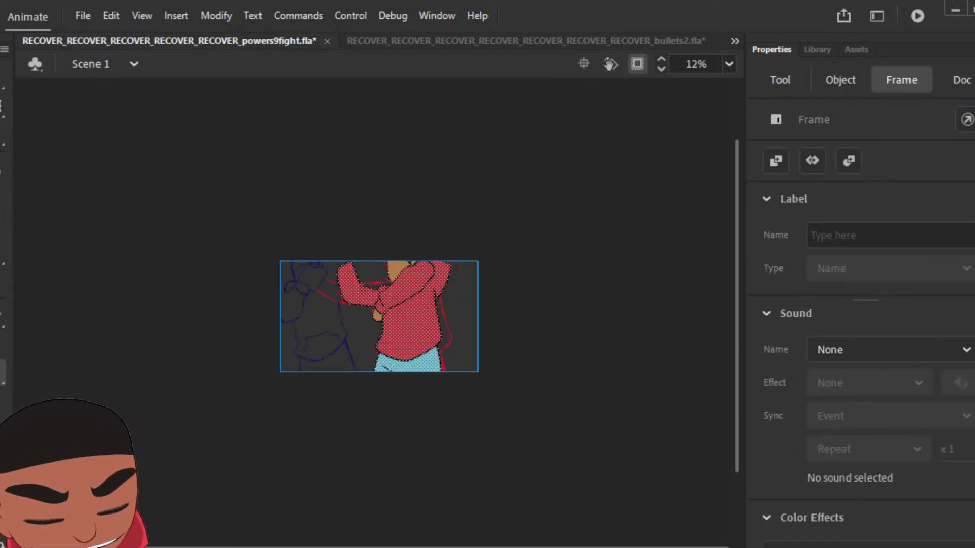
key(Delete)
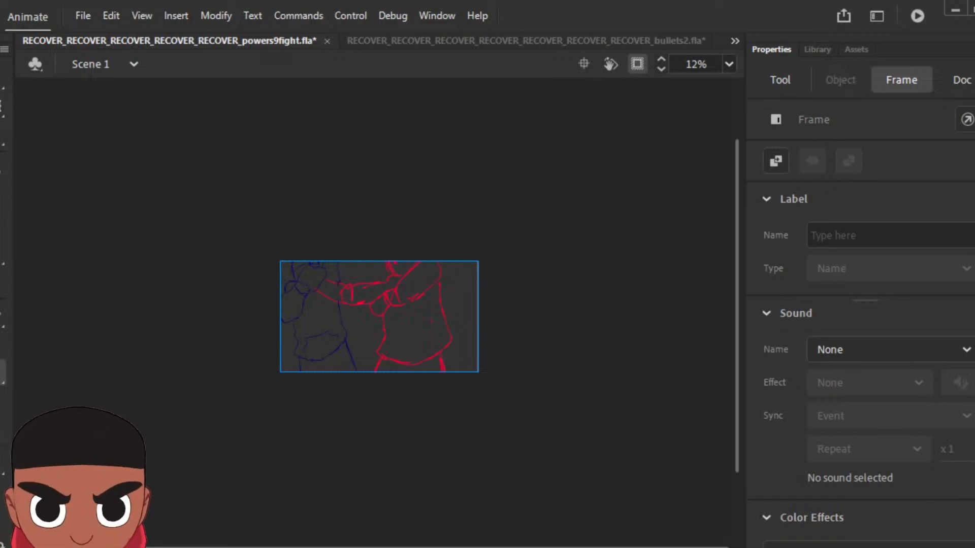
click(632, 65)
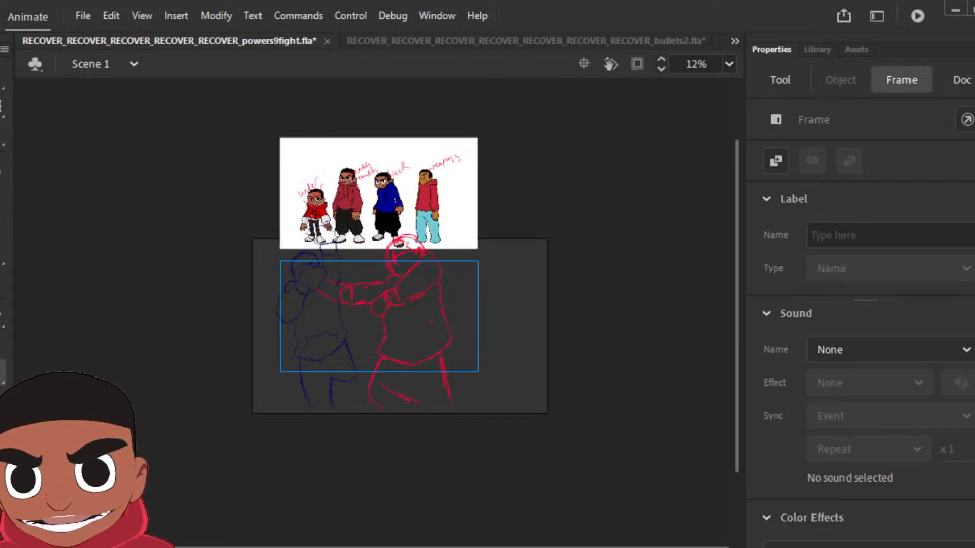
key(z)
click(370, 335)
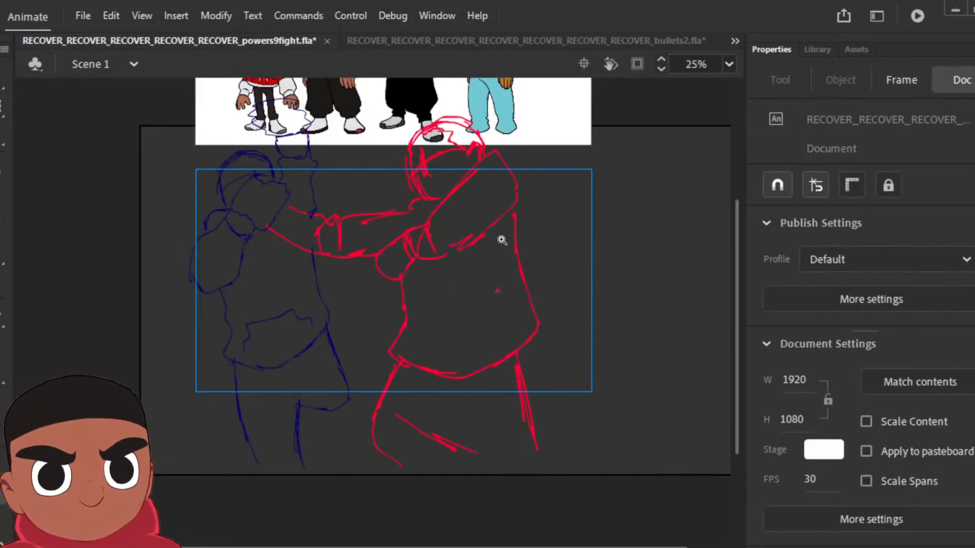
Step: Set the Classic Brush fill to black and outline the attacker's hand, bent arm with its cuff, collar and outstretched sleeve
click(3, 188)
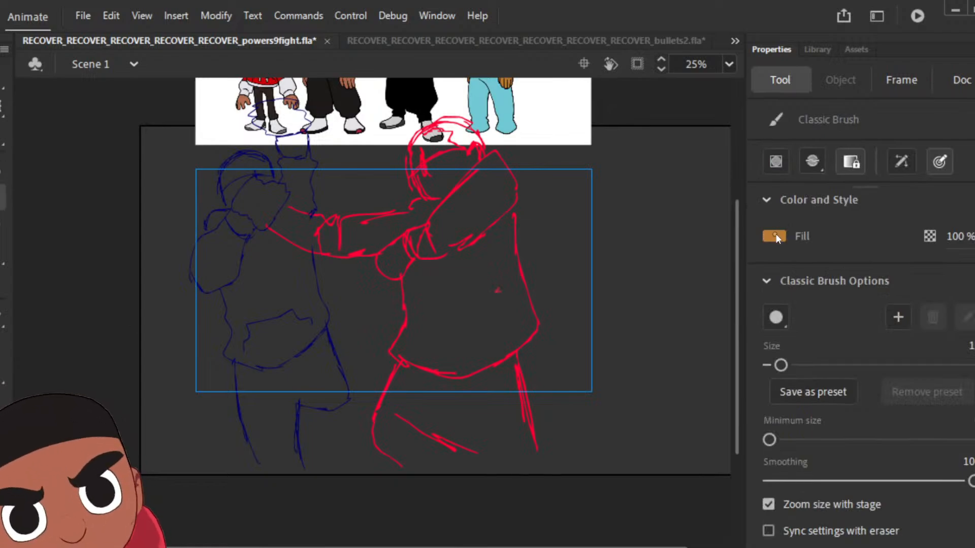
click(775, 235)
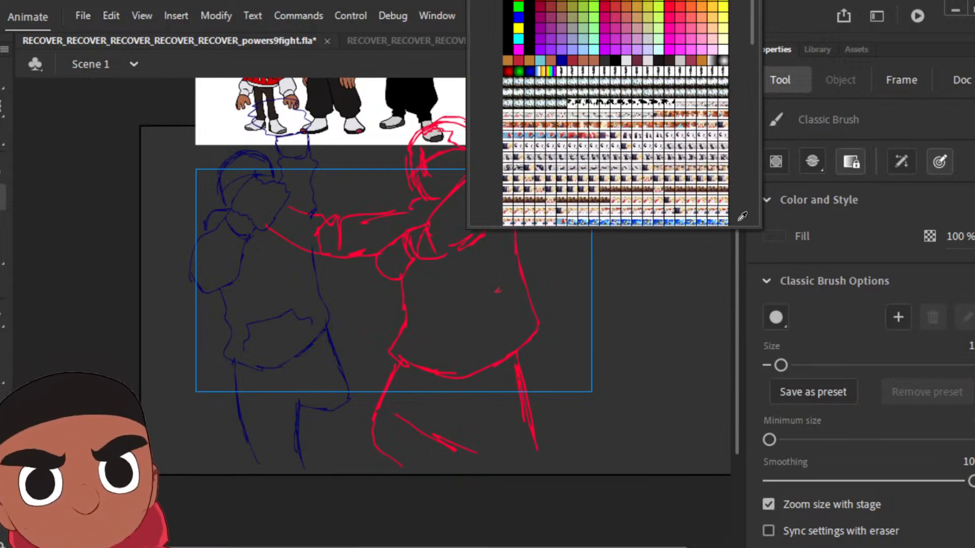
click(510, 47)
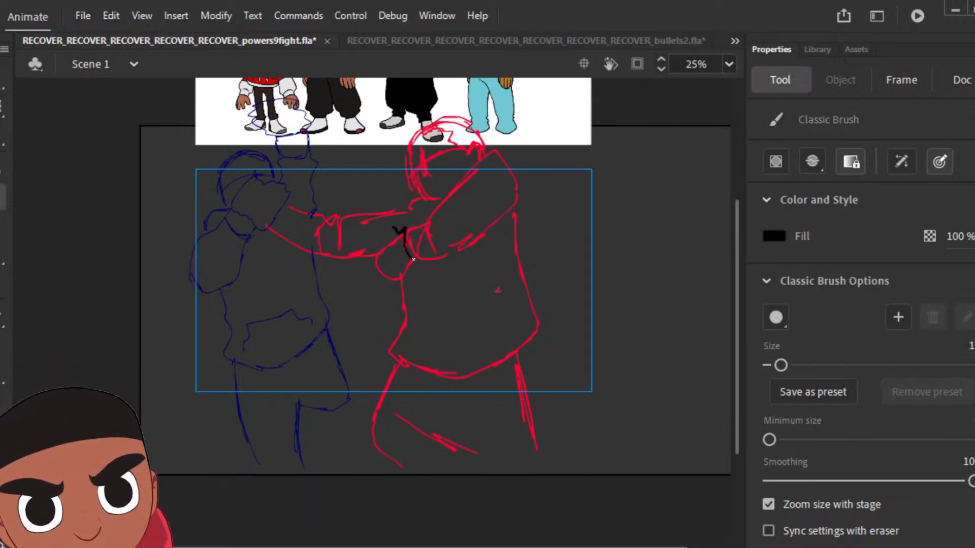
drag(385, 232, 377, 256)
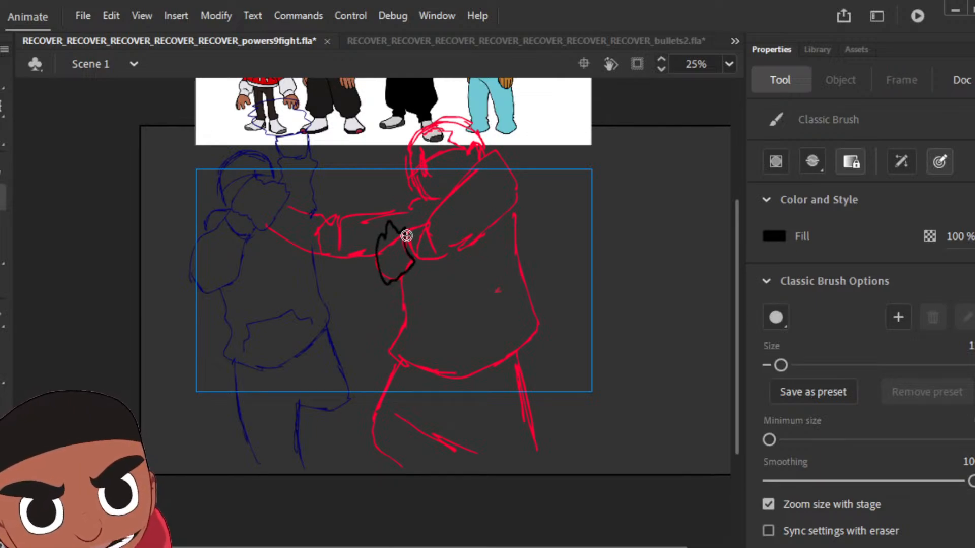
drag(425, 233, 424, 264)
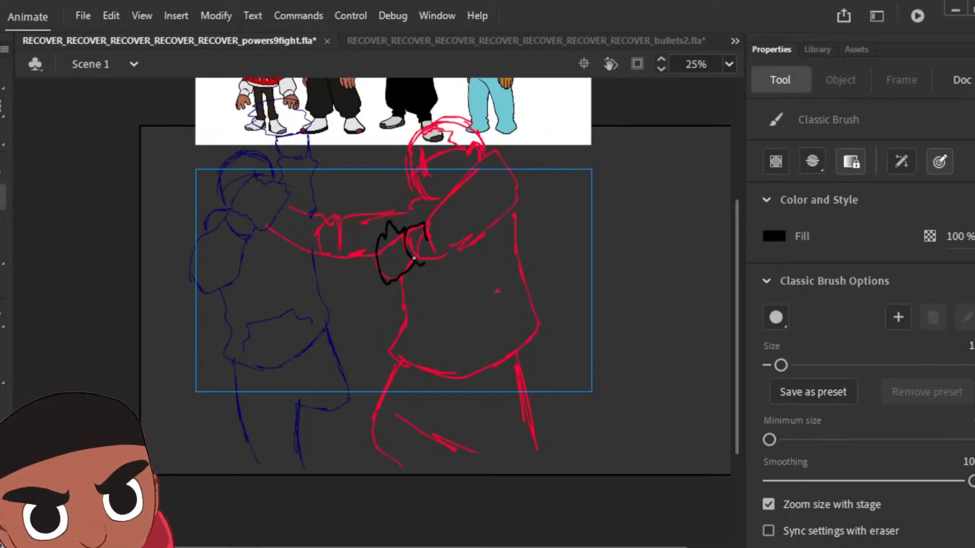
mouse_move(426, 224)
mouse_down()
mouse_move(474, 169)
mouse_move(498, 170)
mouse_up()
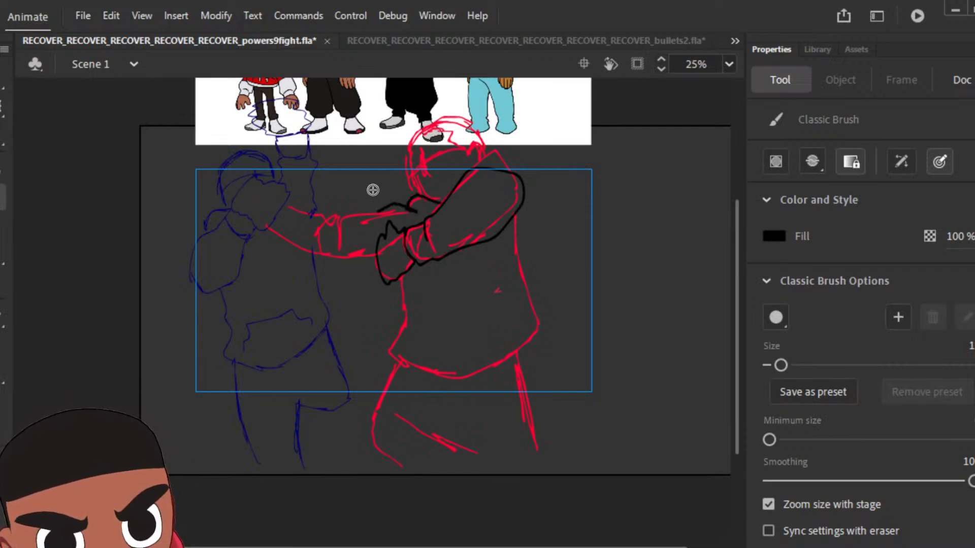
mouse_move(355, 215)
mouse_down()
mouse_move(346, 247)
mouse_move(377, 253)
mouse_move(339, 257)
mouse_up()
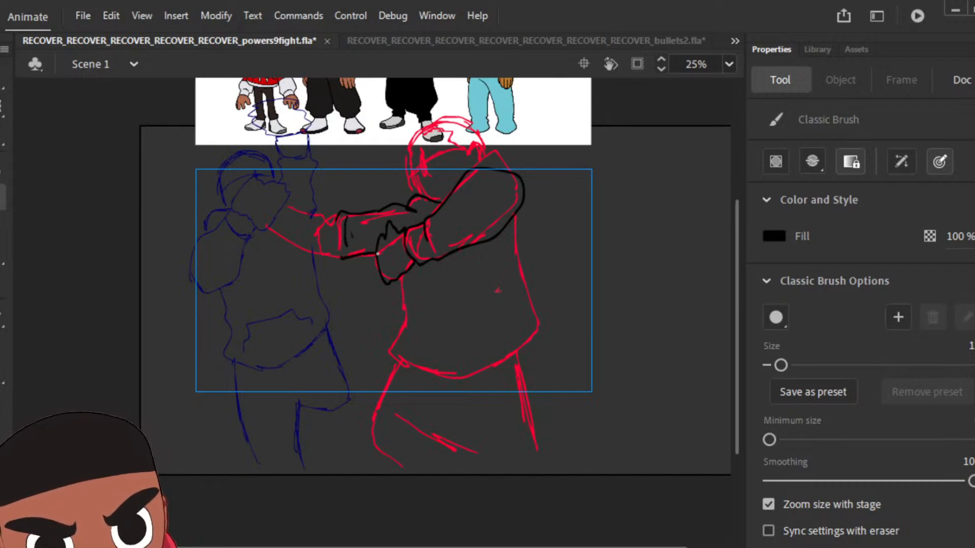
Step: Ink the hoodie's torso, the far shoulder behind the bent arm and the forearm of the outstretched arm over the red sketch
mouse_move(401, 275)
mouse_down()
mouse_move(405, 323)
mouse_move(394, 352)
mouse_move(450, 374)
mouse_move(485, 360)
mouse_move(534, 319)
mouse_move(513, 218)
mouse_up()
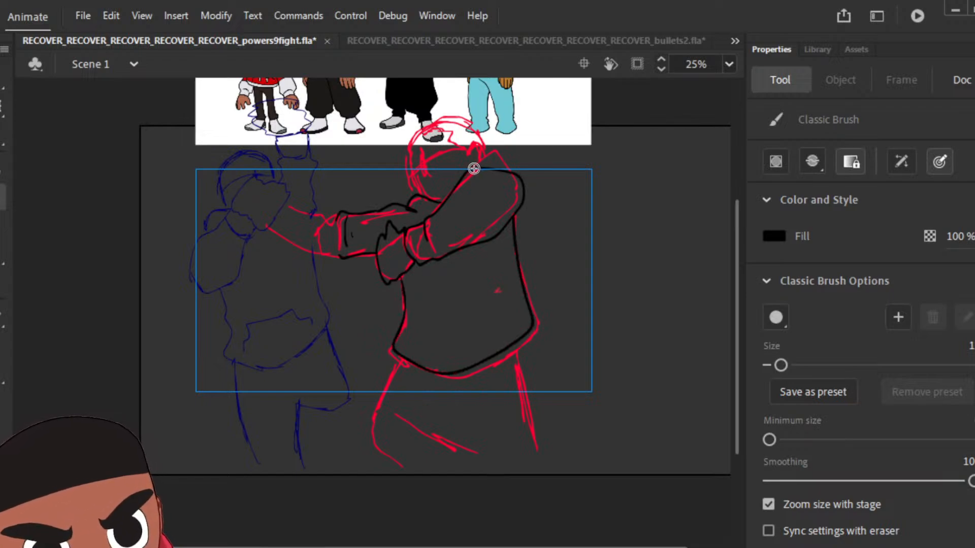
mouse_move(474, 168)
mouse_down()
mouse_move(523, 148)
mouse_move(535, 162)
mouse_move(536, 216)
mouse_up()
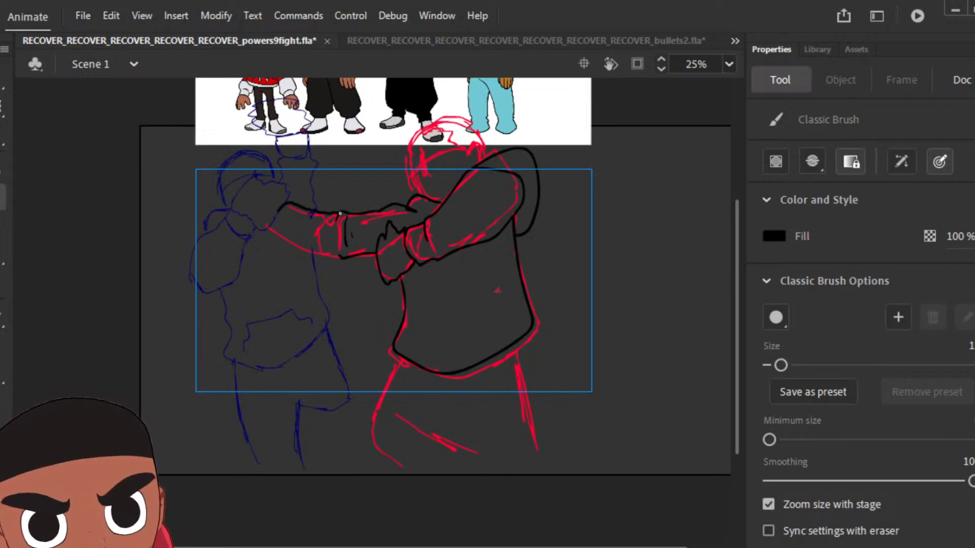
drag(294, 248, 332, 255)
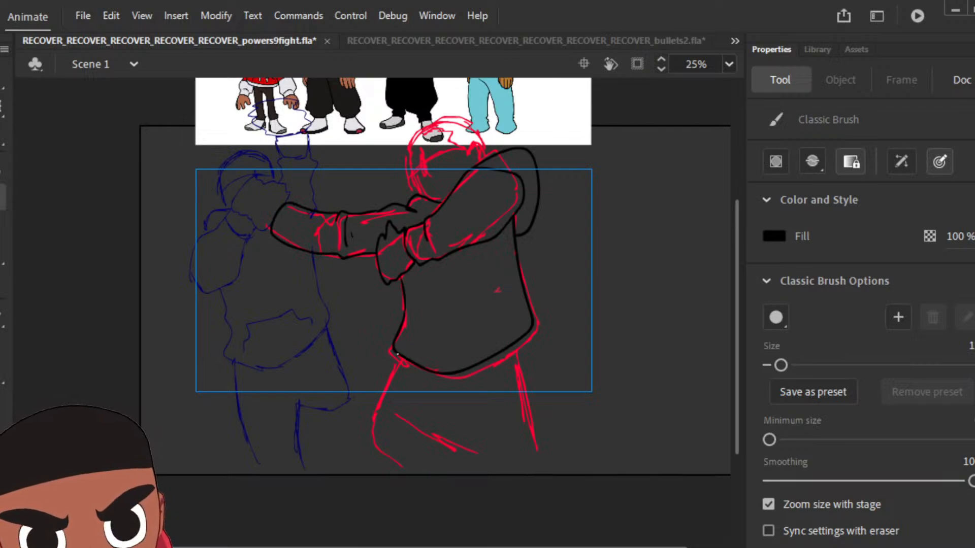
Step: Outline the trousers with a slanted crease, and ink the head with its hairline and ear
mouse_move(398, 353)
mouse_down()
mouse_move(374, 431)
mouse_move(381, 449)
mouse_move(408, 464)
mouse_move(531, 443)
mouse_move(528, 377)
mouse_up()
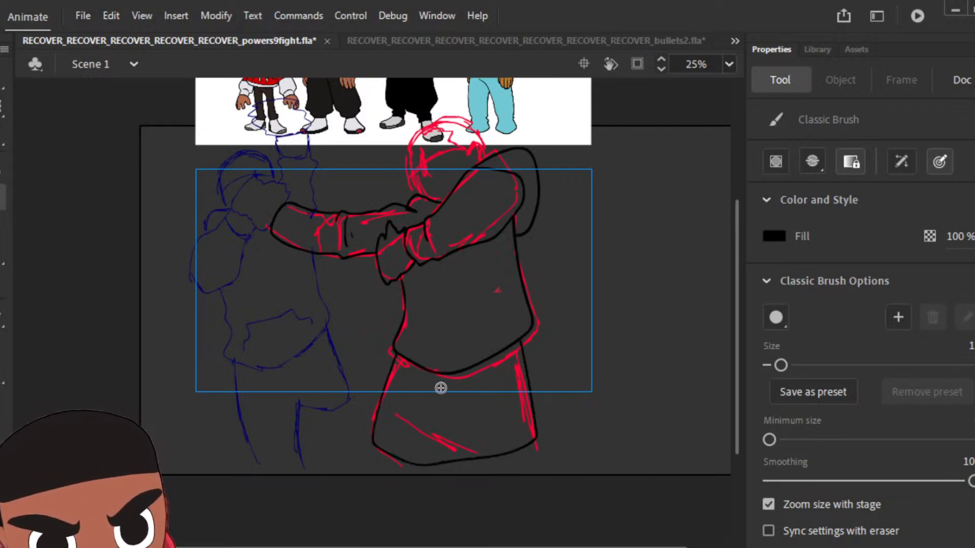
drag(406, 390, 443, 431)
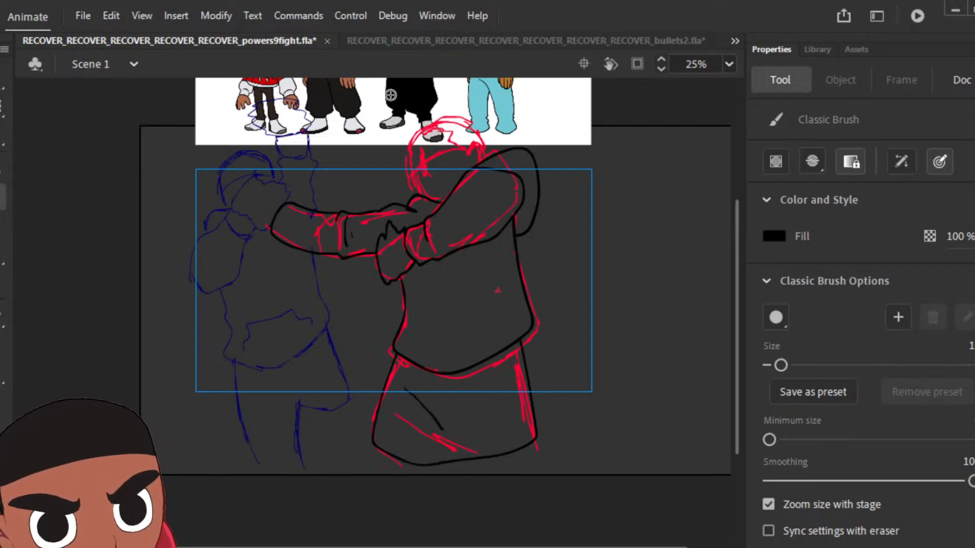
drag(416, 190, 418, 195)
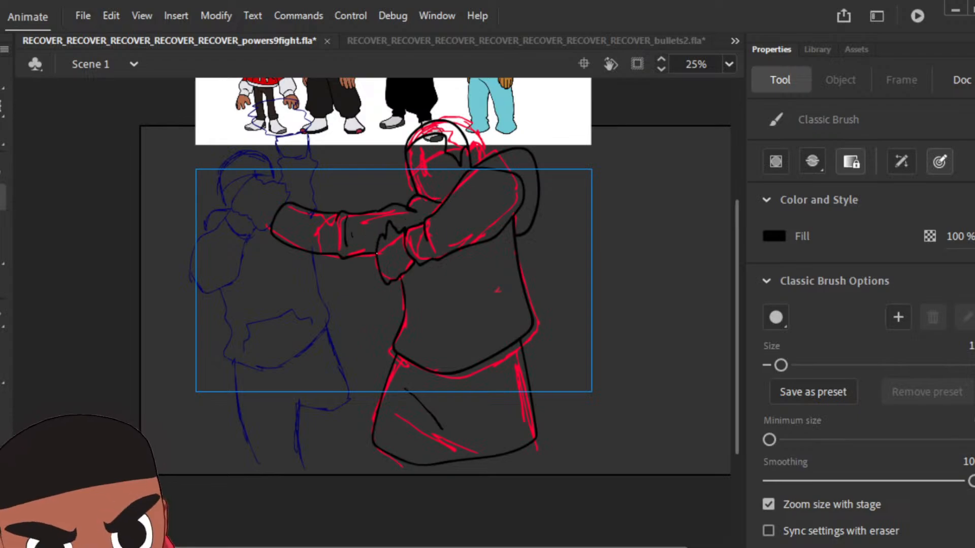
Step: Fill the pose's trousers with the light blue using the Paint Bucket
key(v)
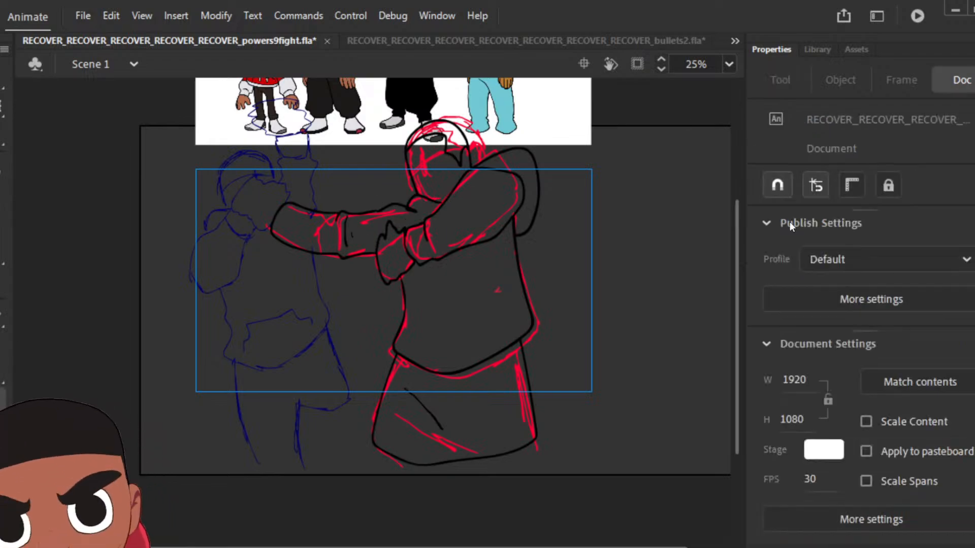
scroll(736, 244, up, 2)
key(k)
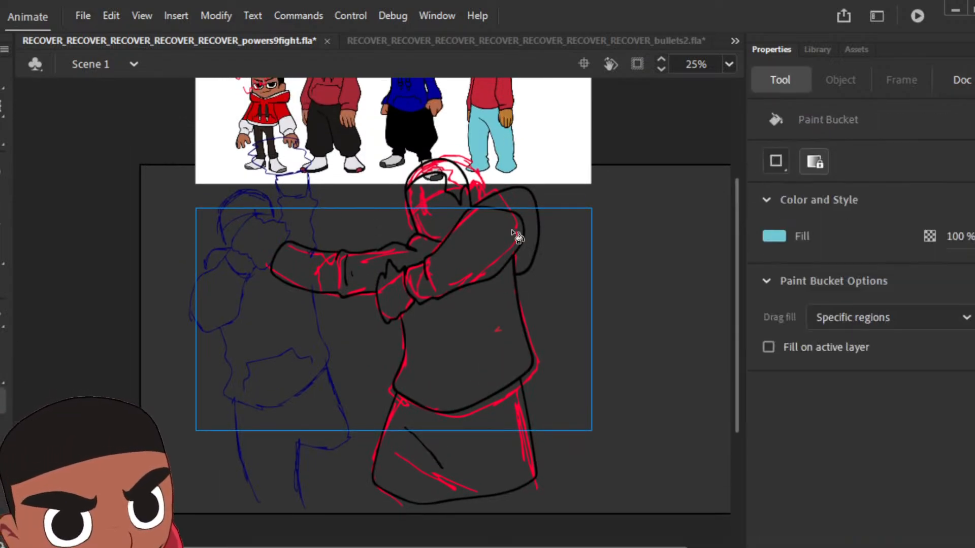
click(488, 441)
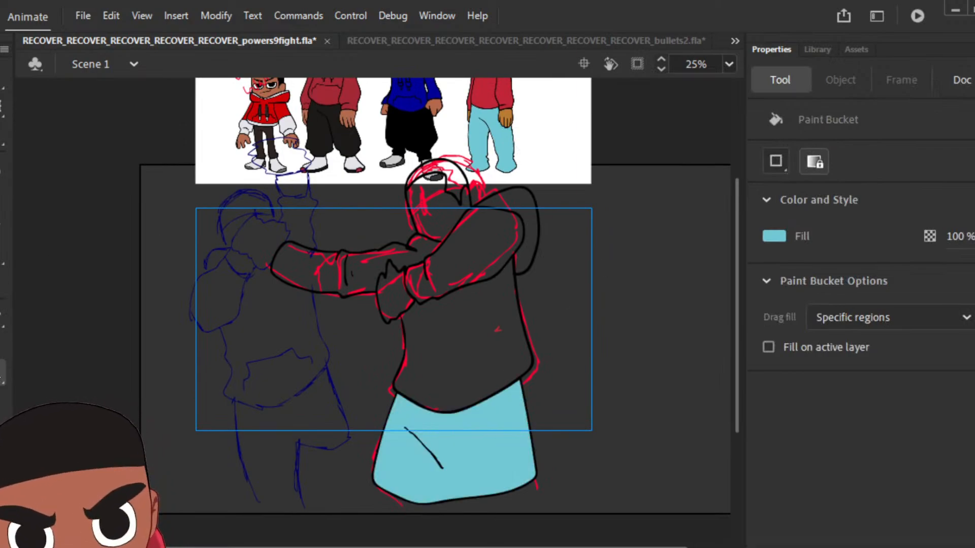
Step: Sample the red from the hoodie of the reference character in light blue trousers and fill this pose's torso, sleeves and far shoulder
key(i)
click(497, 96)
click(480, 325)
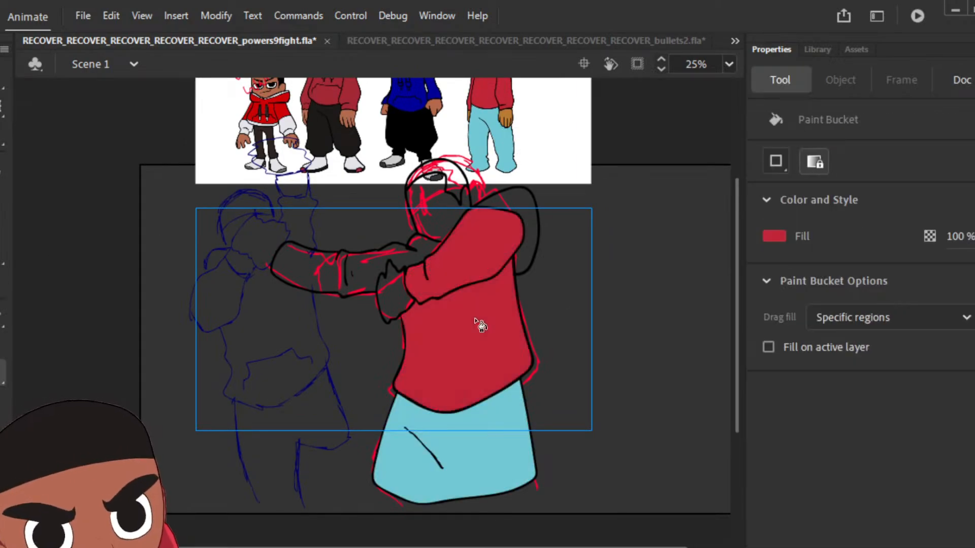
click(526, 219)
click(371, 272)
click(437, 216)
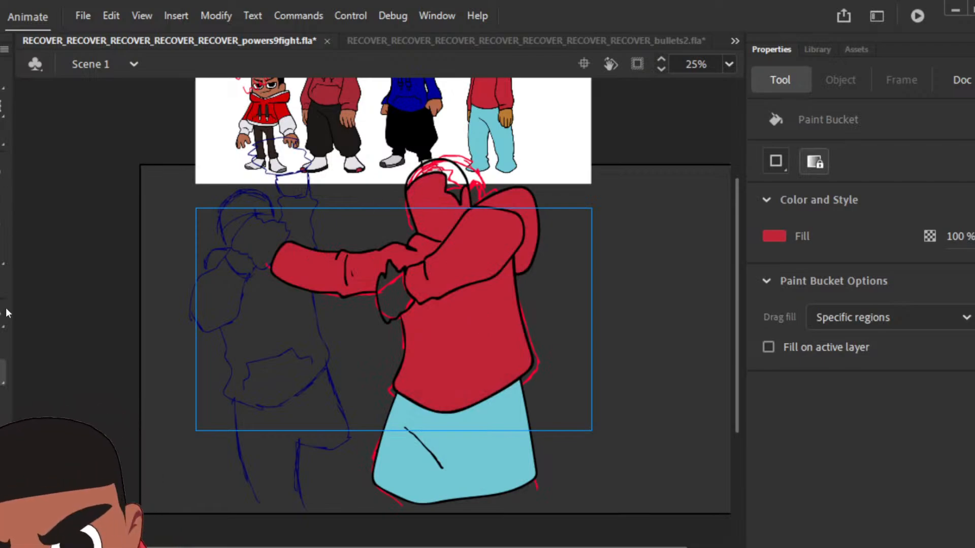
Step: Sample the black from the pose's outline and fill the hair with it
key(i)
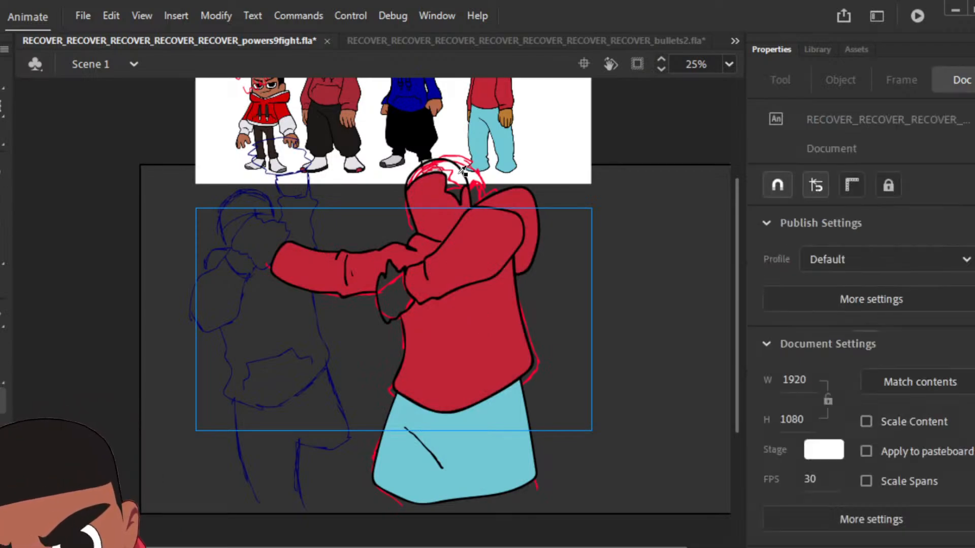
click(465, 202)
click(461, 196)
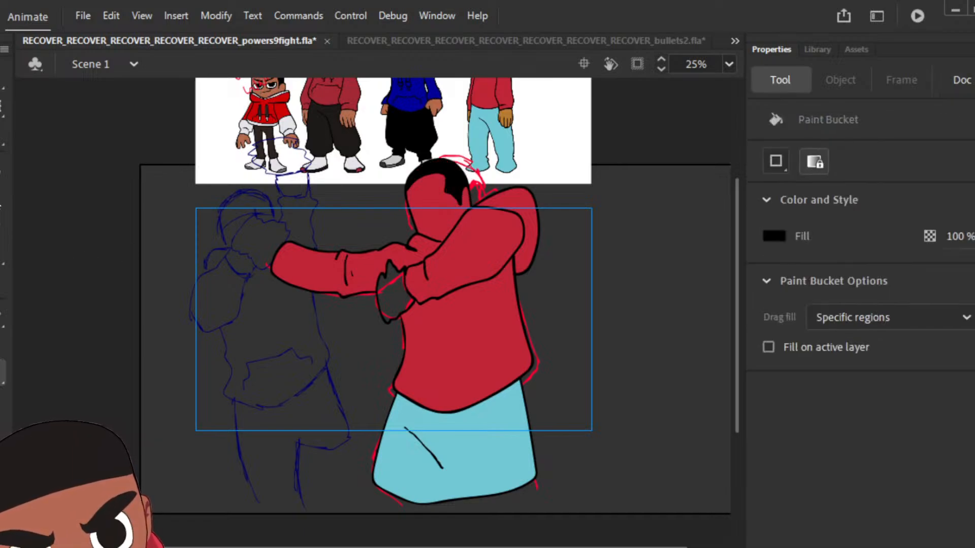
Step: Sample the brown from the reference character's hand, fill the pose's face, ear and hand, and preview the drawing clipped to the stage
key(b)
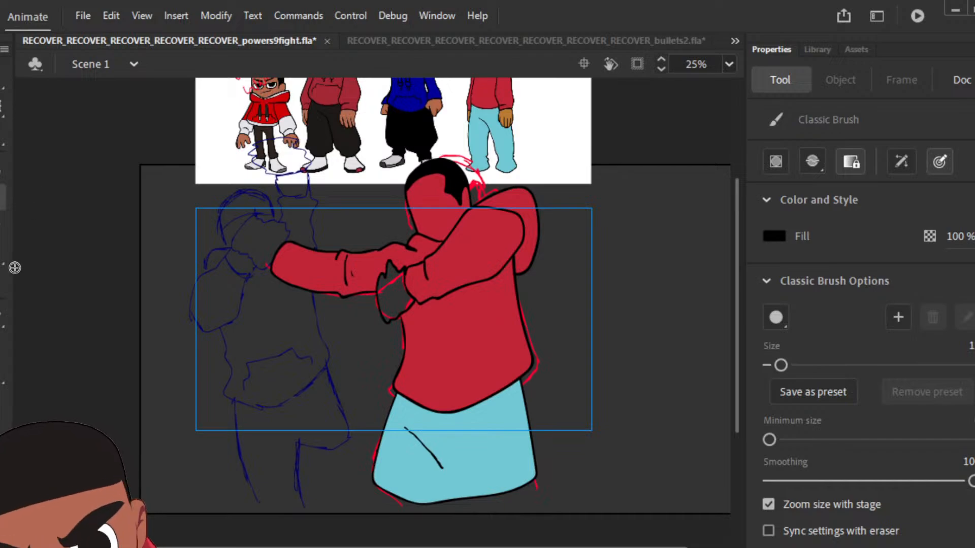
key(i)
click(510, 115)
click(443, 212)
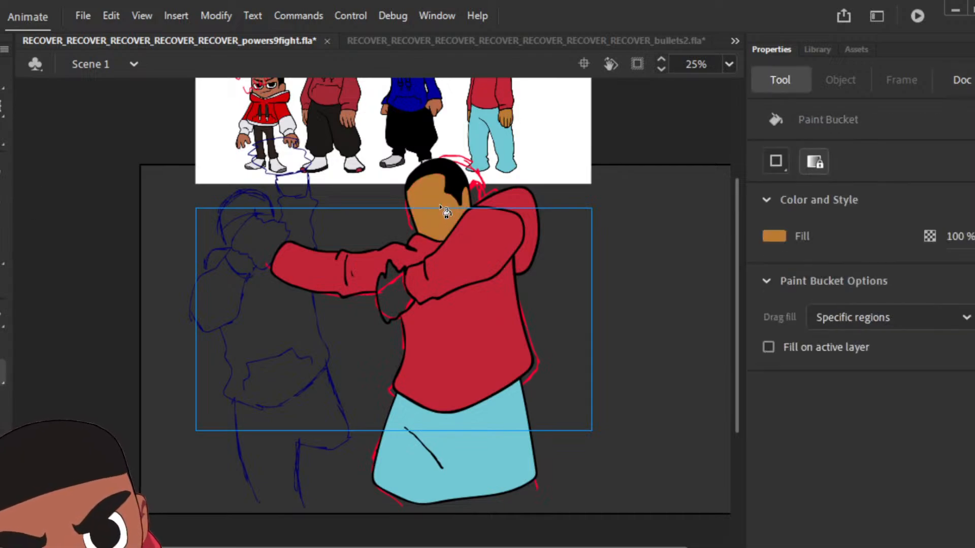
click(395, 287)
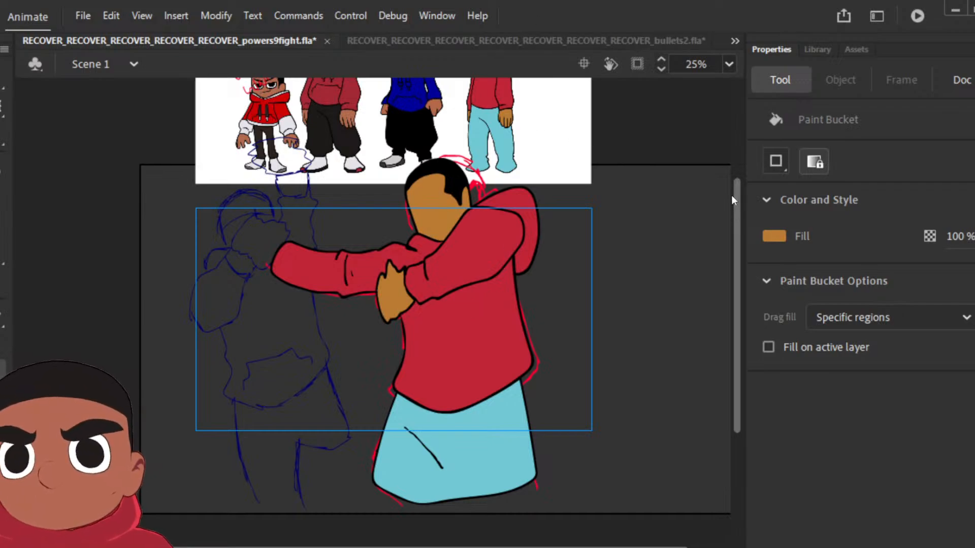
click(637, 64)
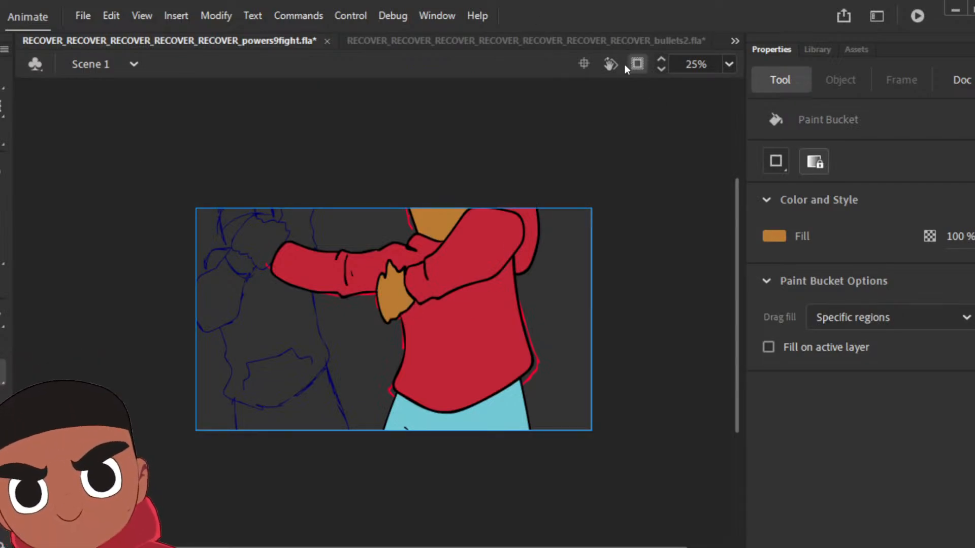